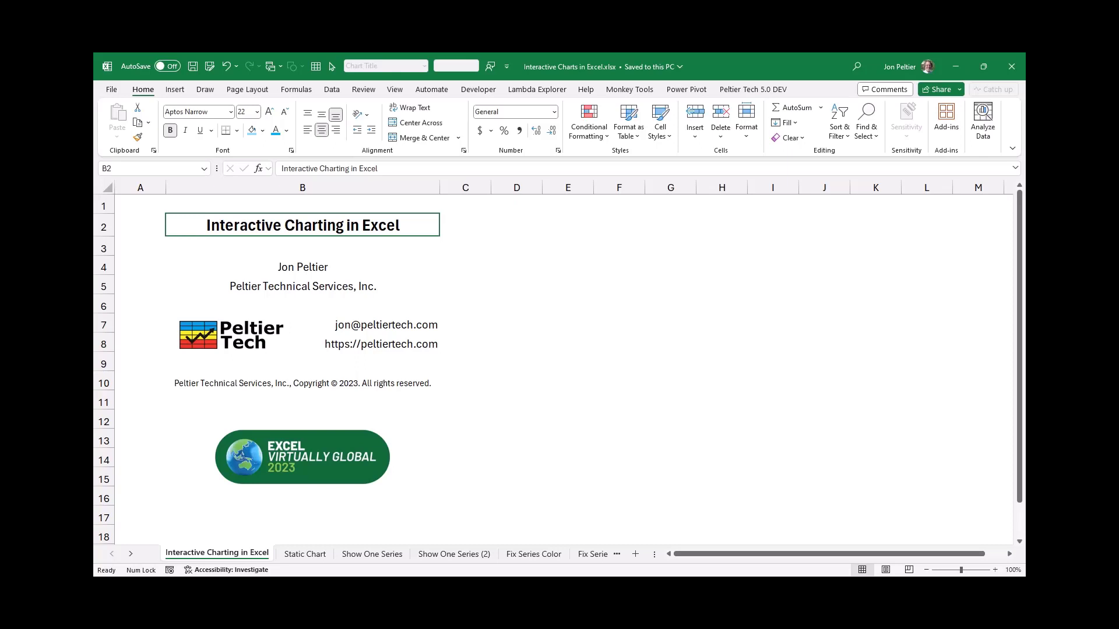
On the Static Chart sheet, filter the Rising series out of the line chart and apply the filter
{"action": "key", "text": "ctrl+Page_Down"}
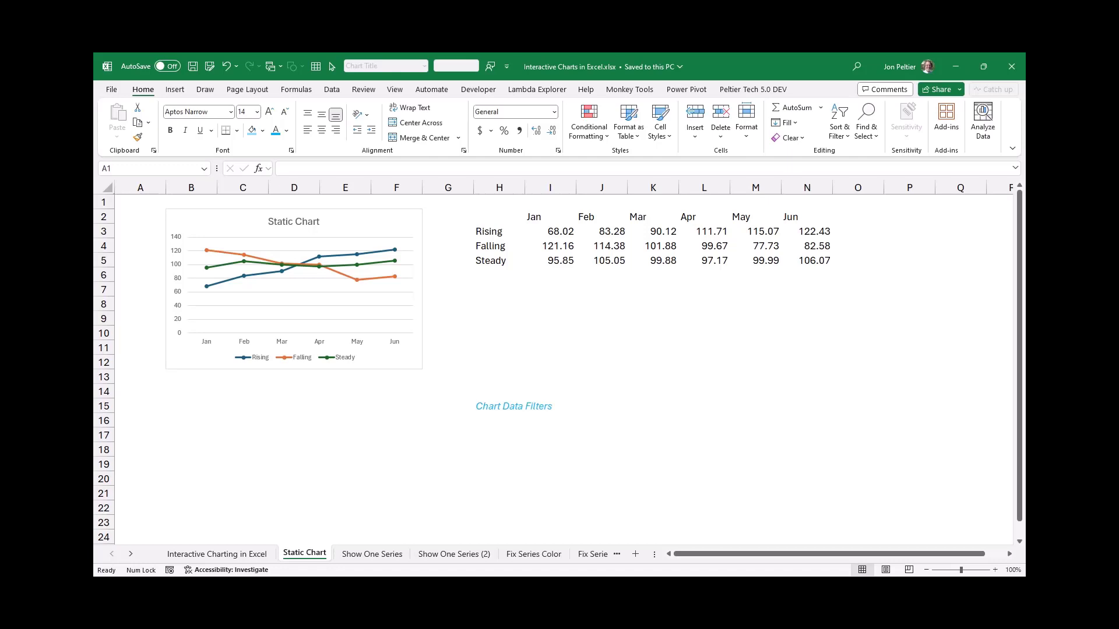
{"action": "left_click", "coordinate": [224, 213]}
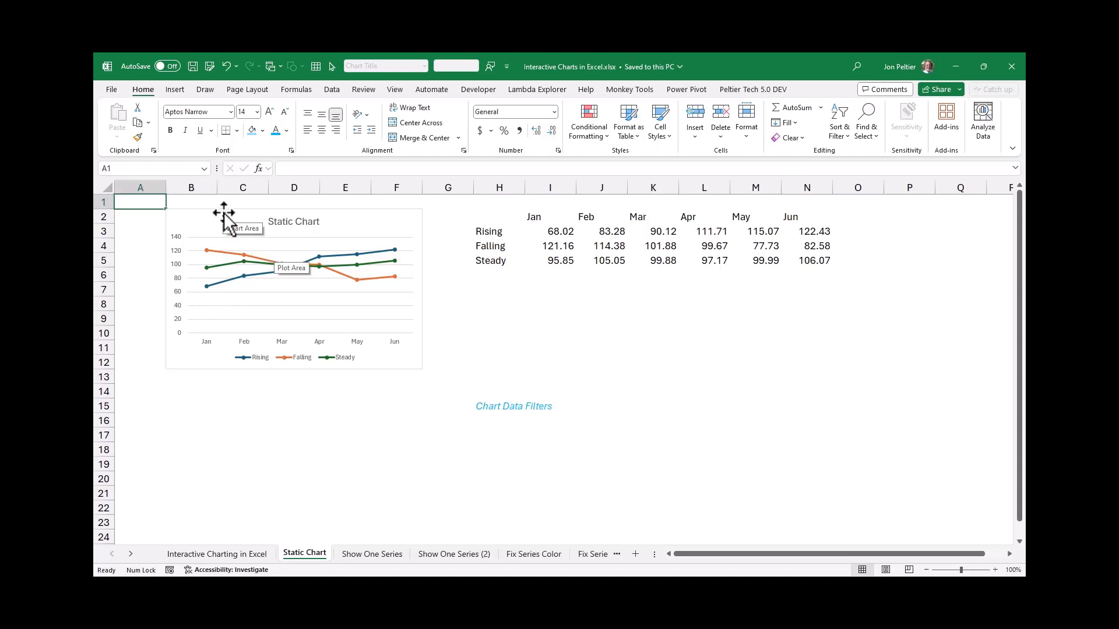
{"action": "left_click", "coordinate": [224, 213]}
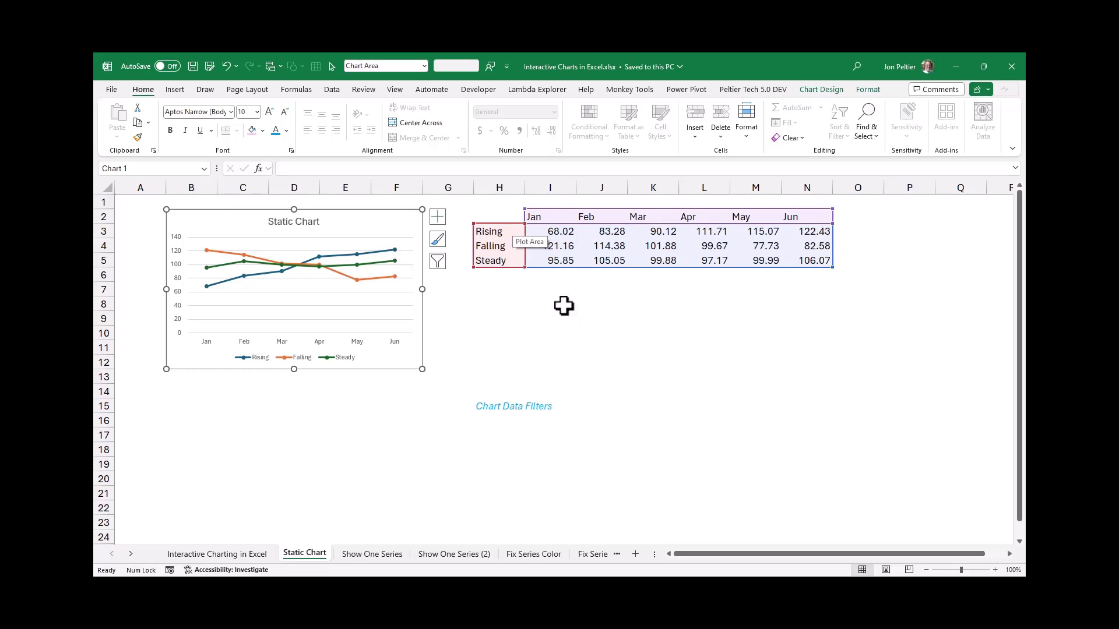
{"action": "left_click", "coordinate": [435, 263]}
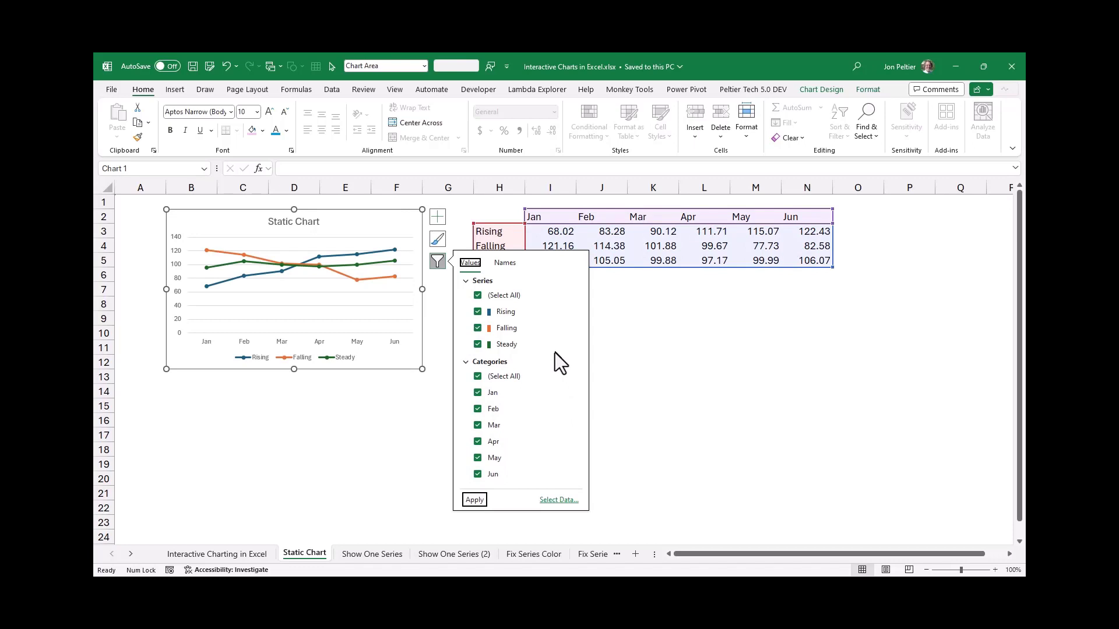
{"action": "left_click", "coordinate": [478, 313]}
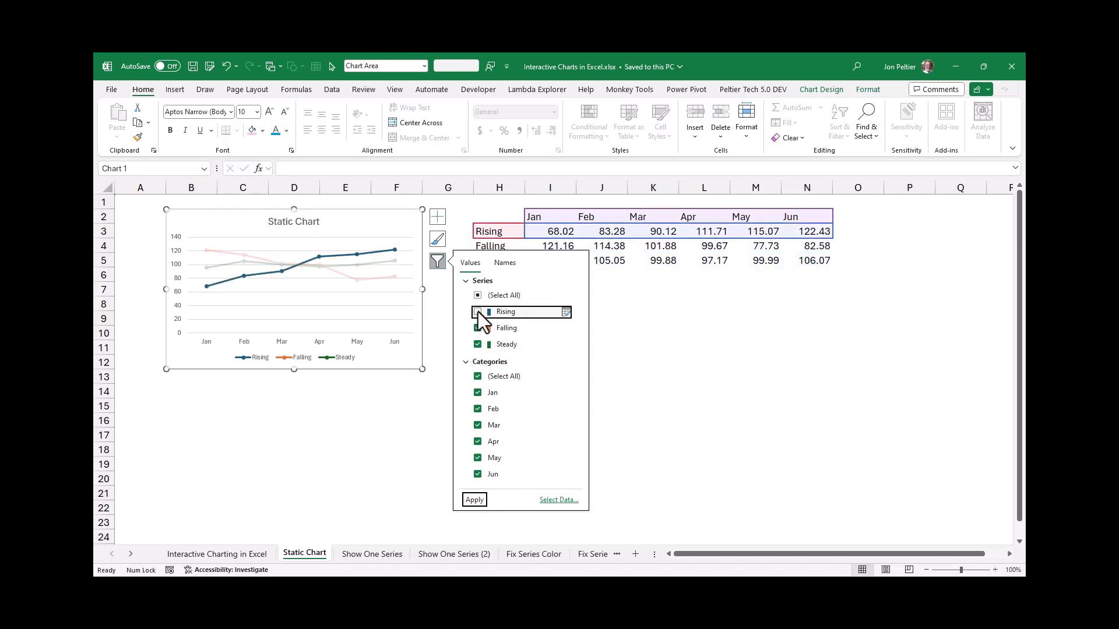
{"action": "left_click", "coordinate": [481, 499]}
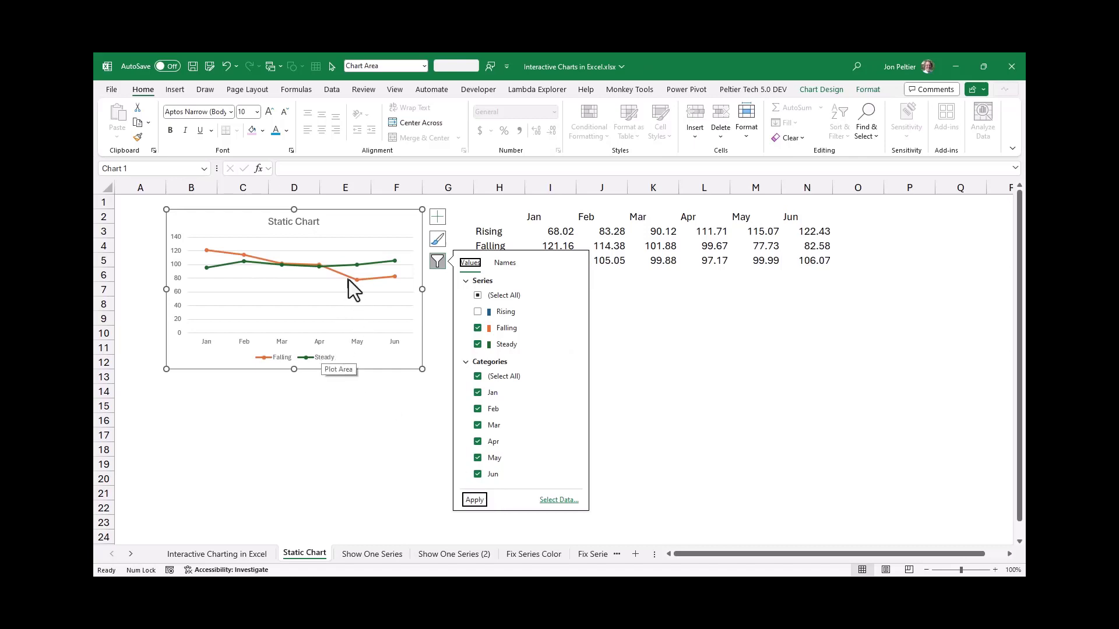
{"action": "mouse_move", "coordinate": [355, 268]}
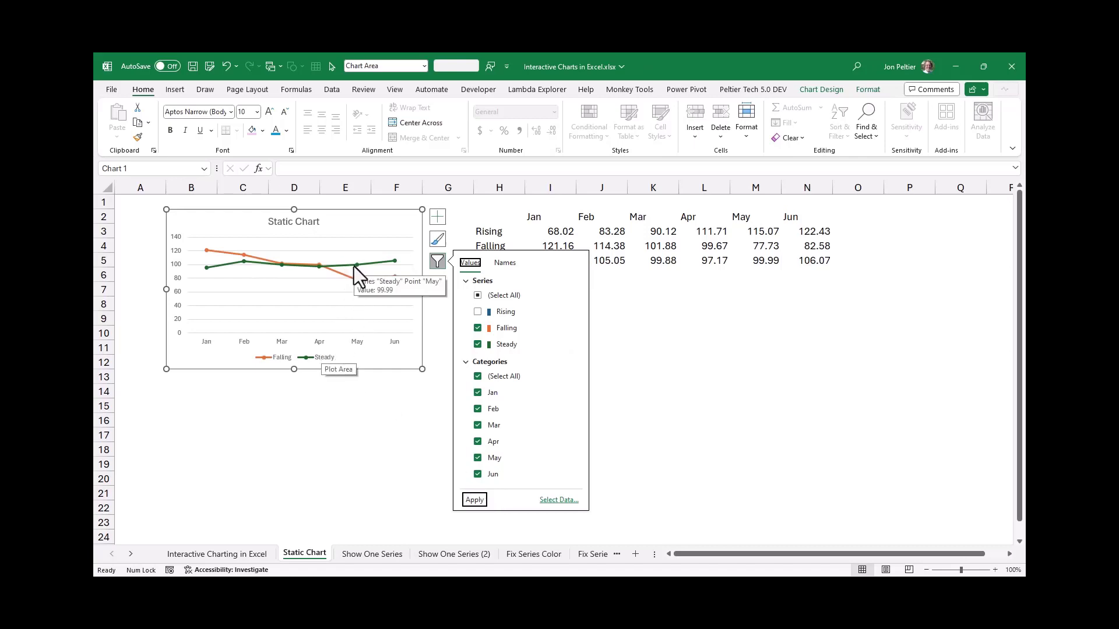
Try to include the Rising series in the static chart again through its data filter
{"action": "left_click", "coordinate": [478, 313]}
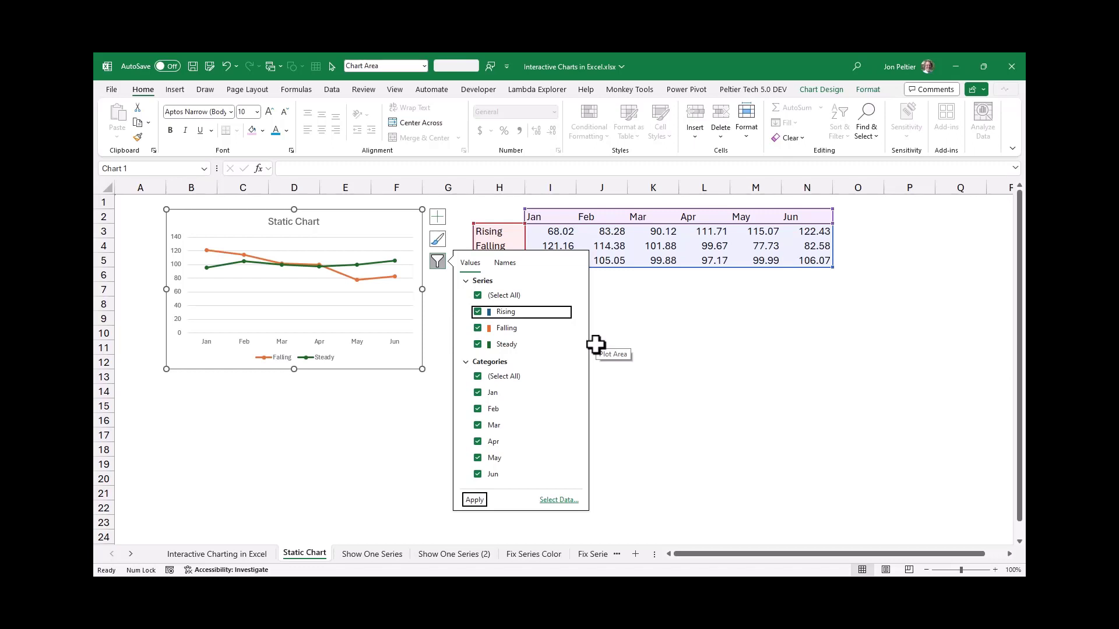
{"action": "left_click", "coordinate": [153, 203]}
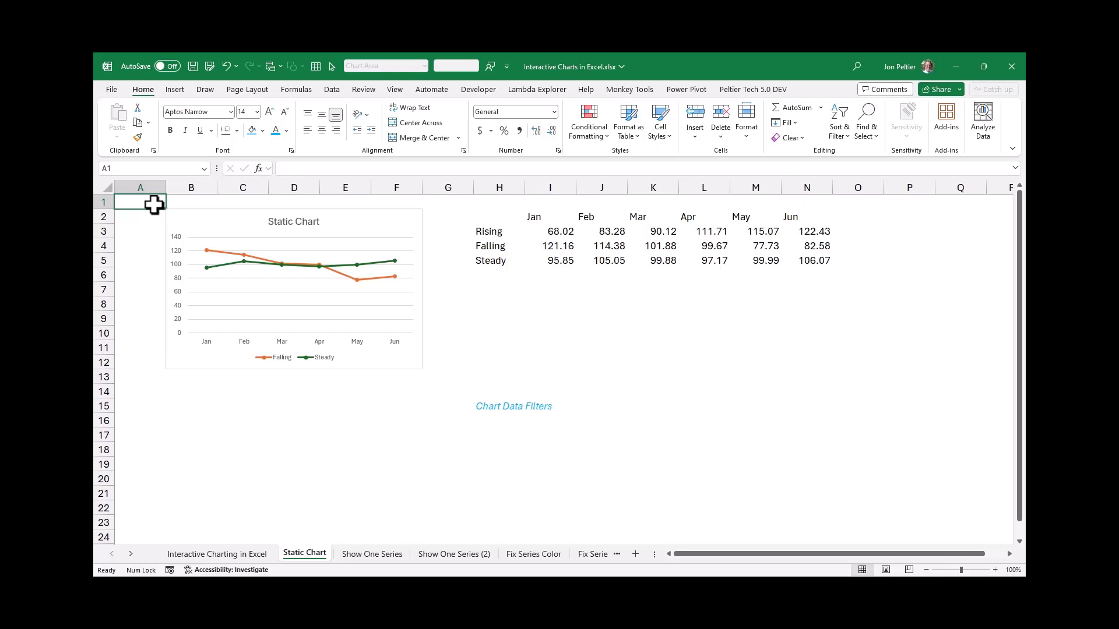
View the finished example on the Show One Series (2) sheet and return to the Show One Series sheet
{"action": "key", "text": "ctrl+Page_Down"}
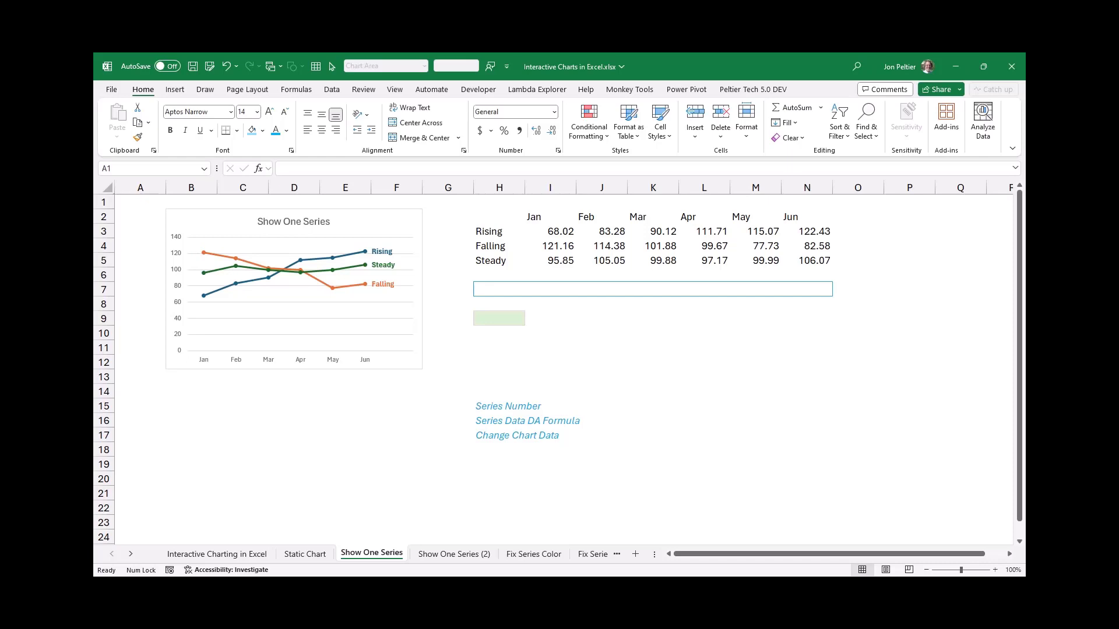
{"action": "left_click", "coordinate": [441, 552]}
{"action": "left_click", "coordinate": [441, 551]}
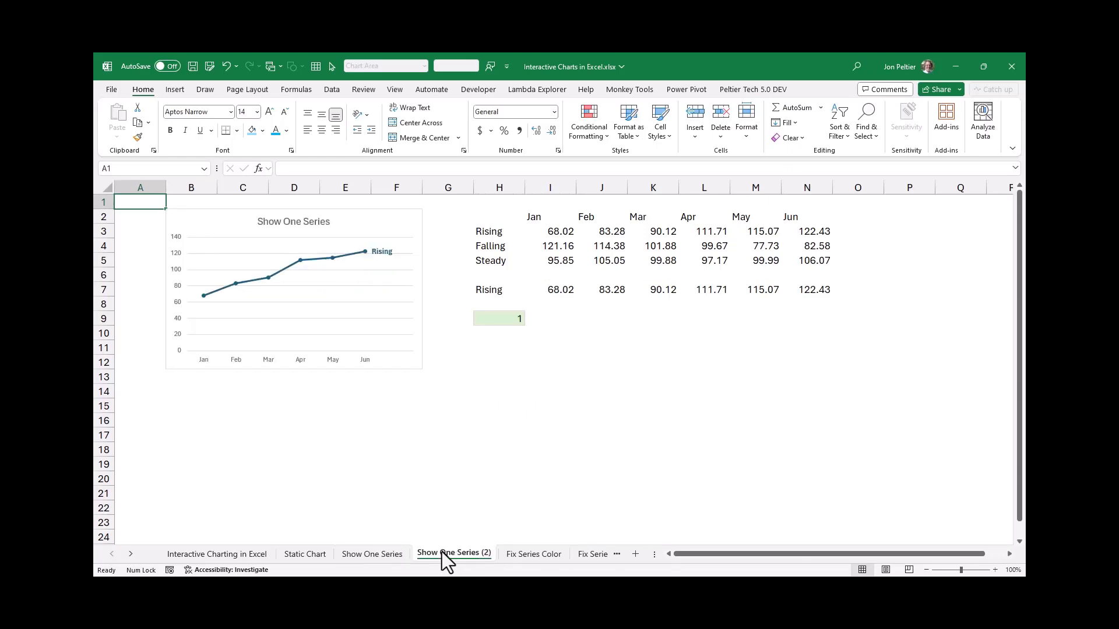
{"action": "left_click", "coordinate": [369, 555]}
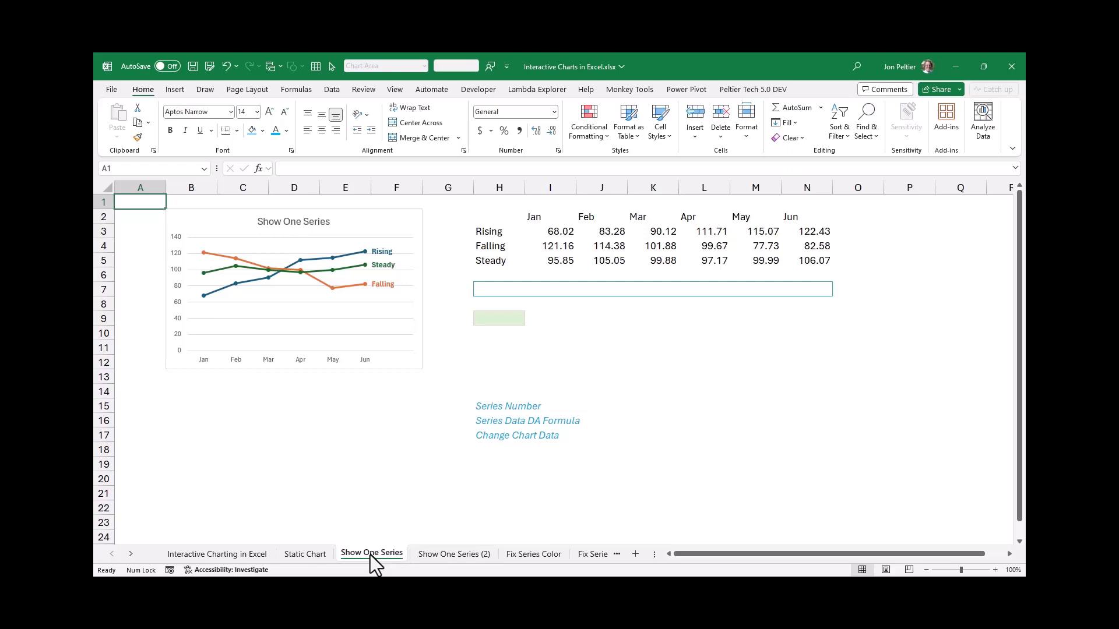
Enter 1 in the green cell H9 as the series number
{"action": "left_click", "coordinate": [503, 321]}
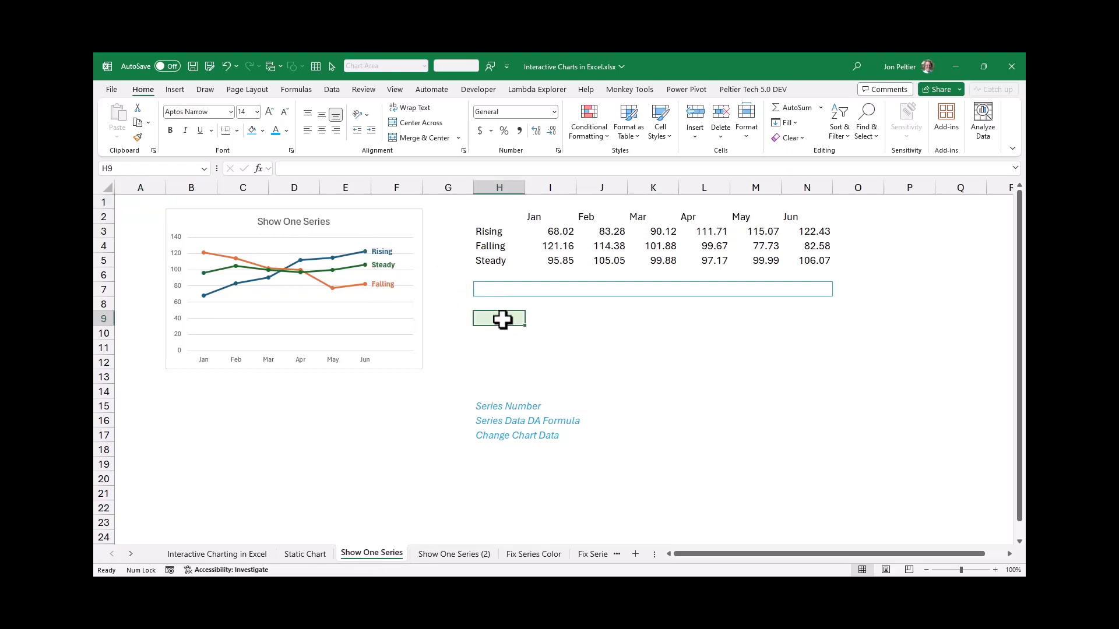
{"action": "type", "text": "1"}
{"action": "key", "text": "ctrl+Return"}
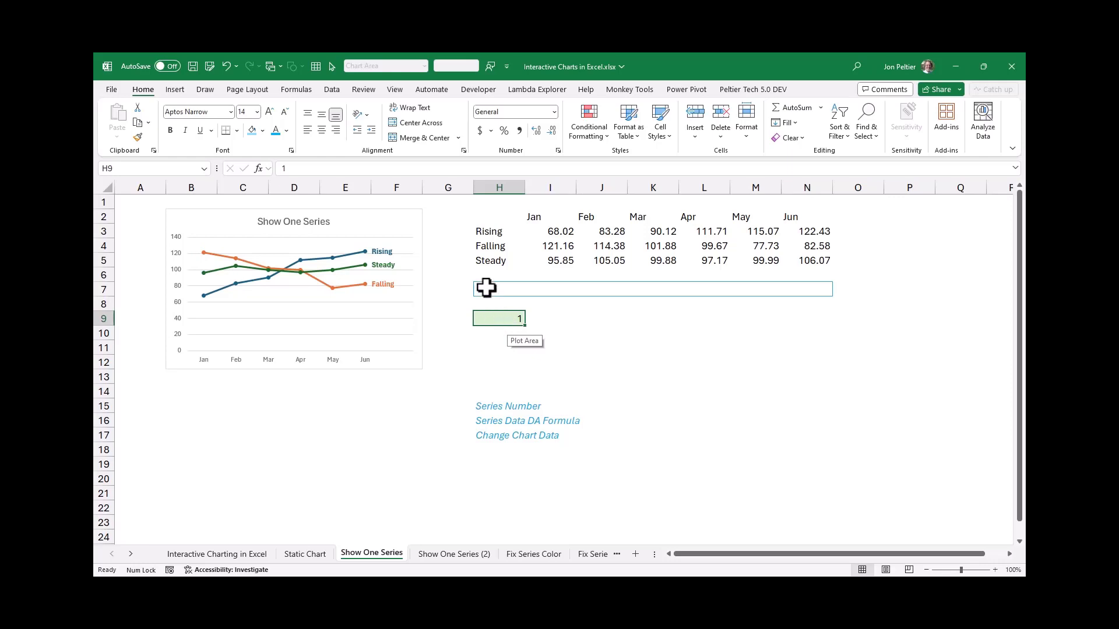
Enter =INDEX(H3:N5,H9,0) in the outlined row starting at H7 to pull the whole row of the chosen series
{"action": "left_click_drag", "start_coordinate": [486, 287], "coordinate": [806, 287]}
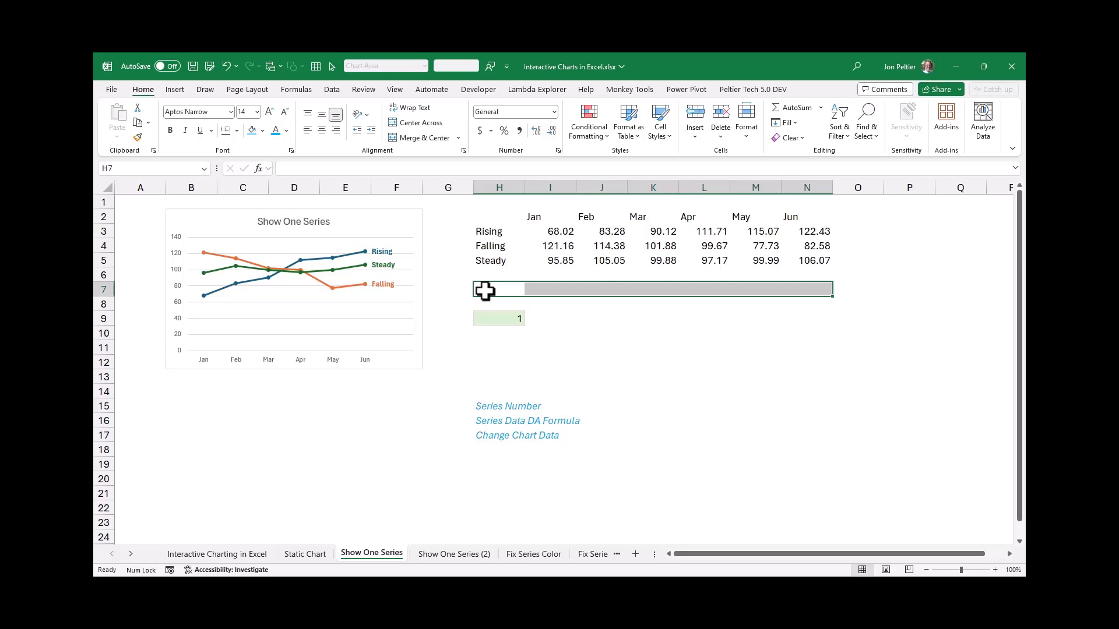
{"action": "type", "text": "=i"}
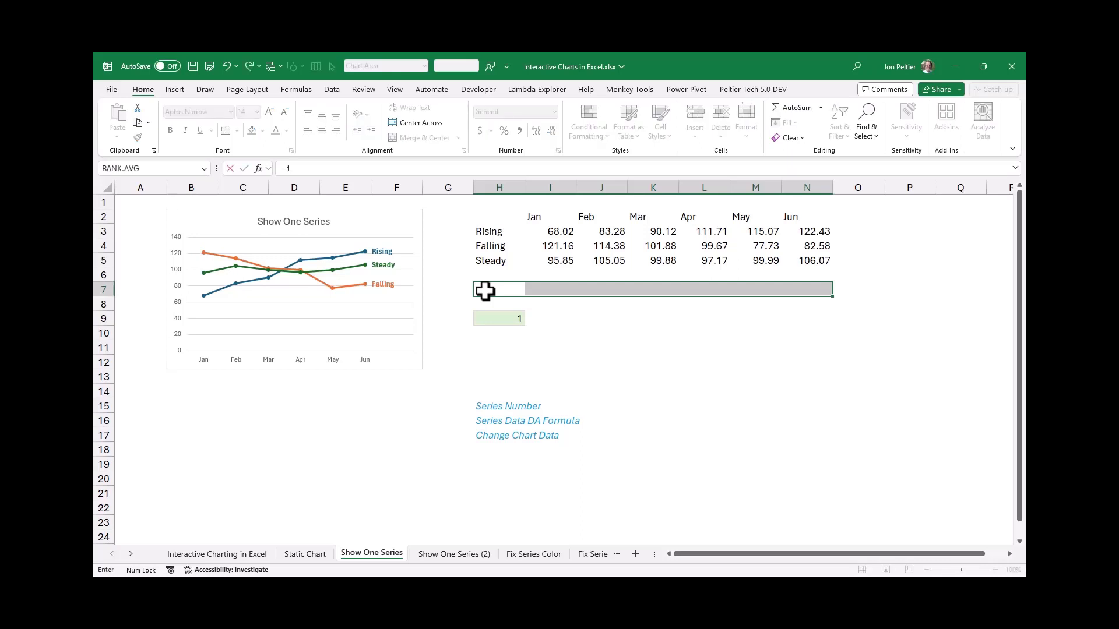
{"action": "type", "text": "ndex("}
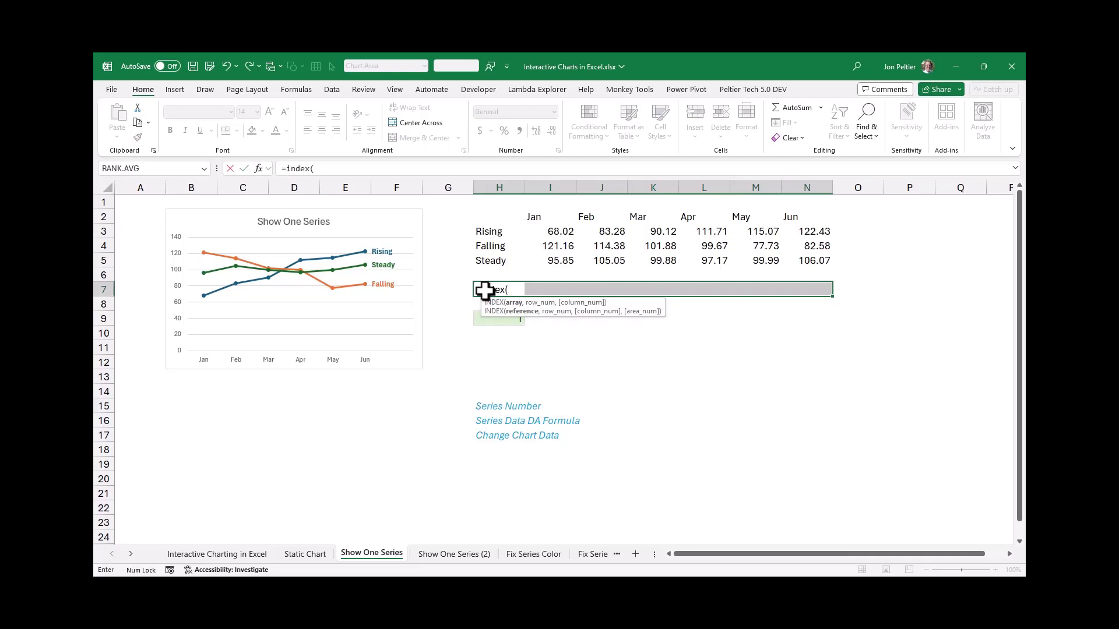
{"action": "left_click_drag", "start_coordinate": [487, 232], "coordinate": [798, 262]}
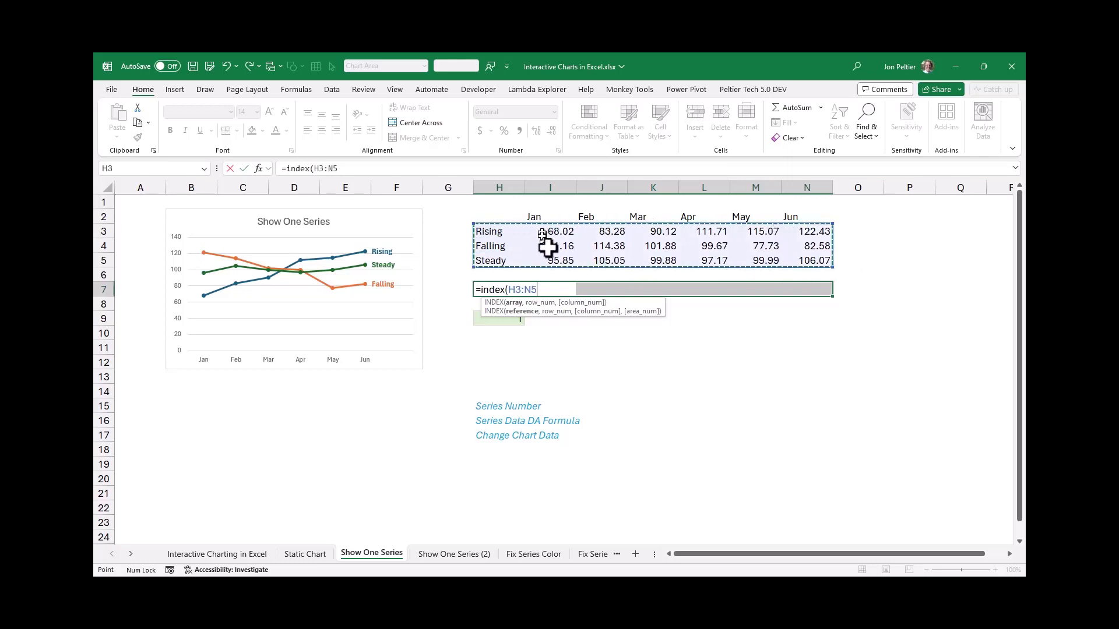
{"action": "type", "text": ","}
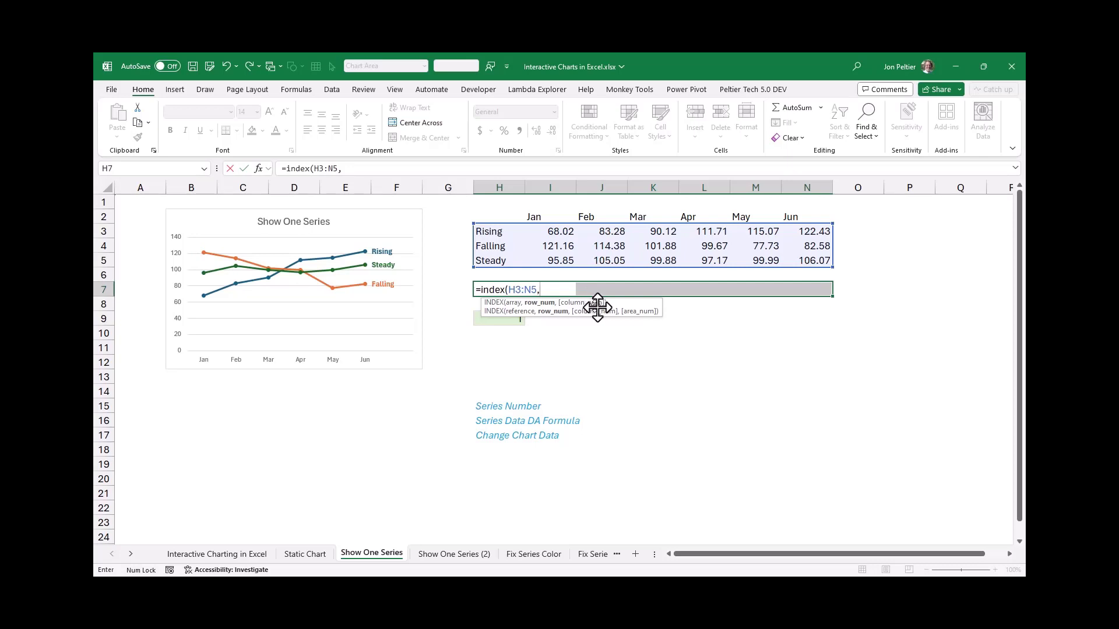
{"action": "left_click_drag", "start_coordinate": [593, 307], "coordinate": [691, 344]}
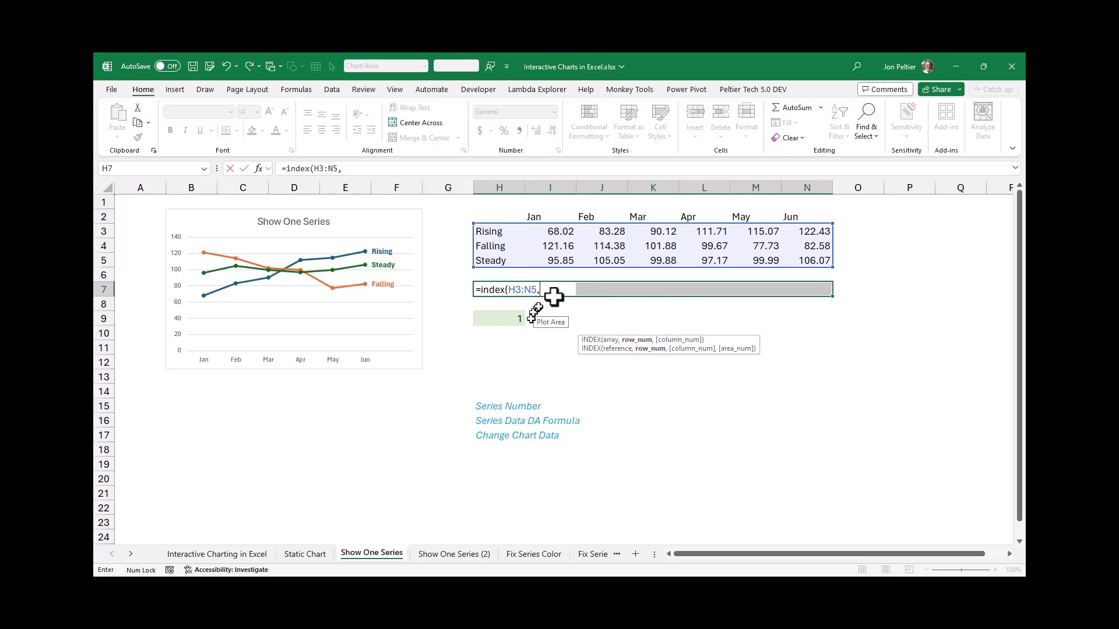
{"action": "left_click", "coordinate": [507, 319]}
{"action": "left_click", "coordinate": [506, 318]}
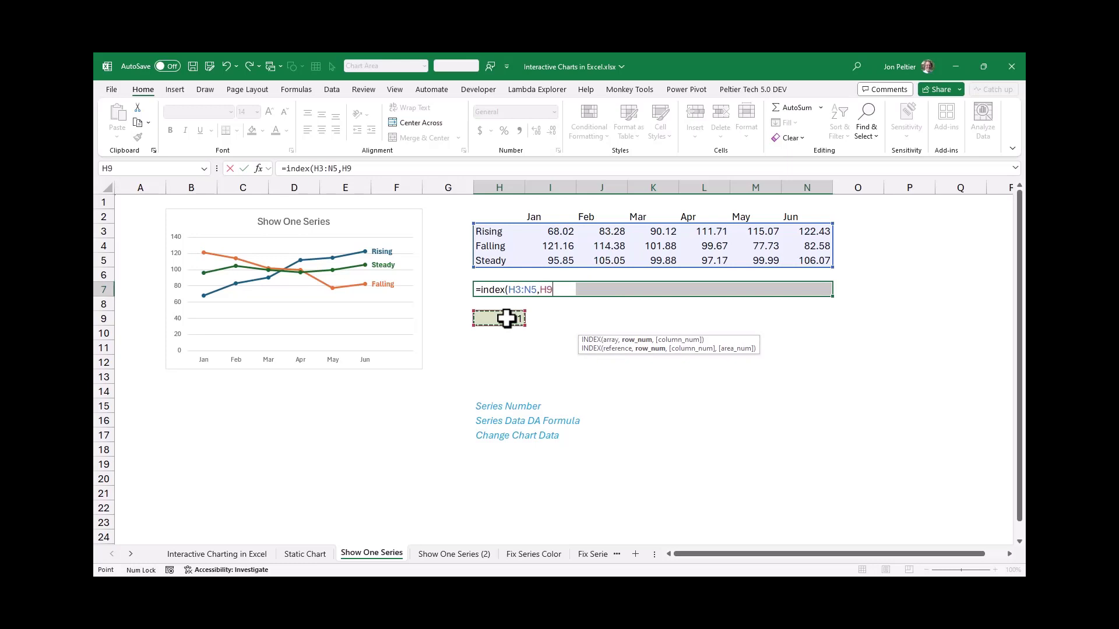
{"action": "type", "text": ","}
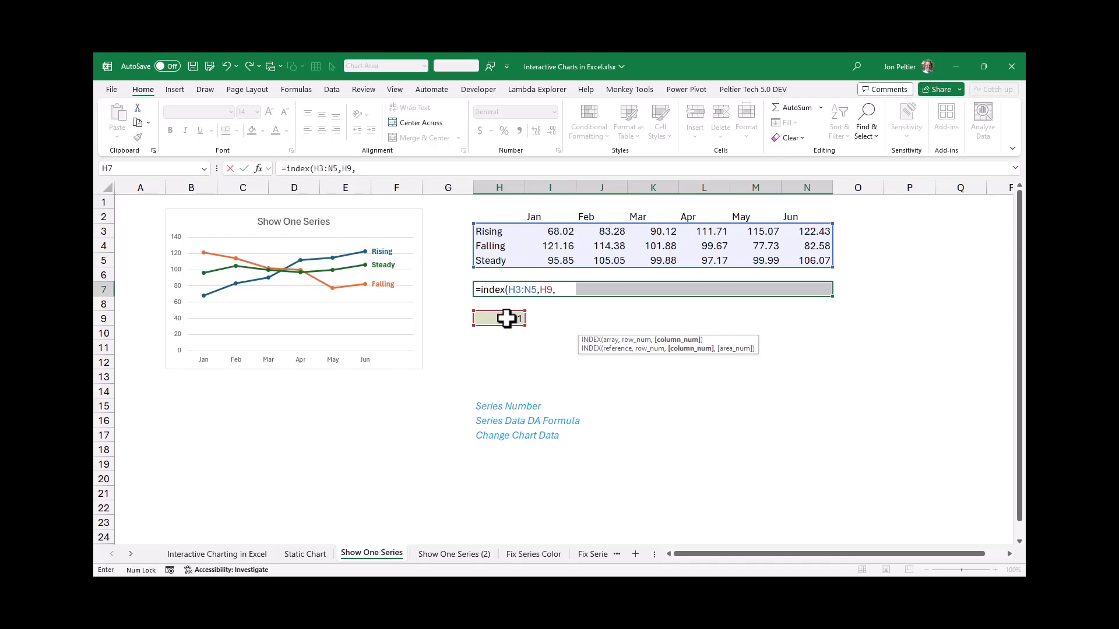
{"action": "type", "text": "0)"}
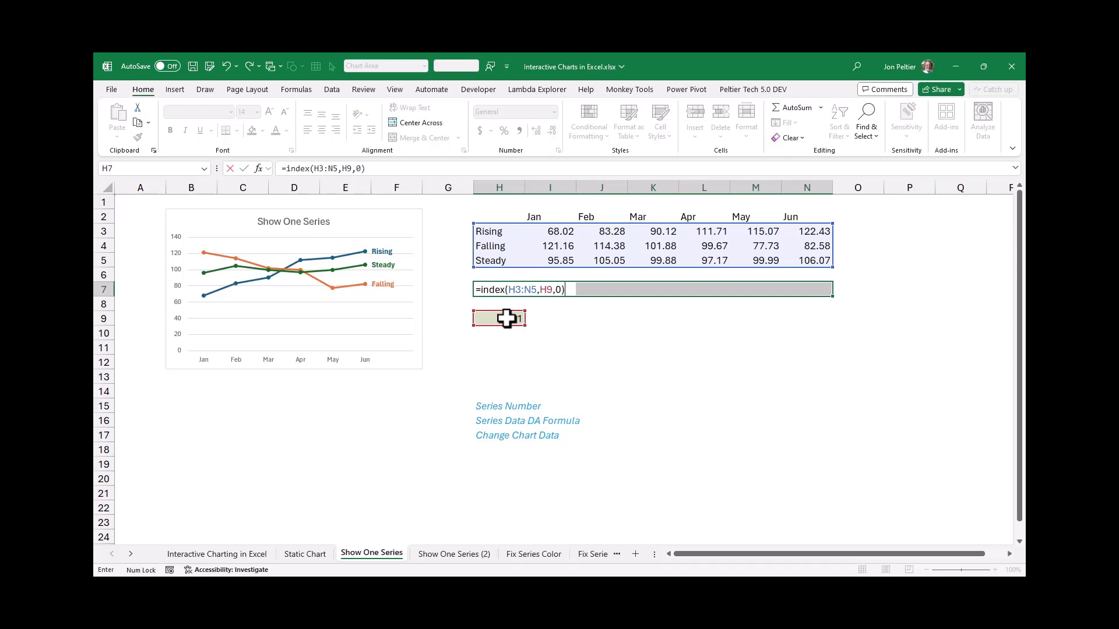
{"action": "key", "text": "ctrl+Return"}
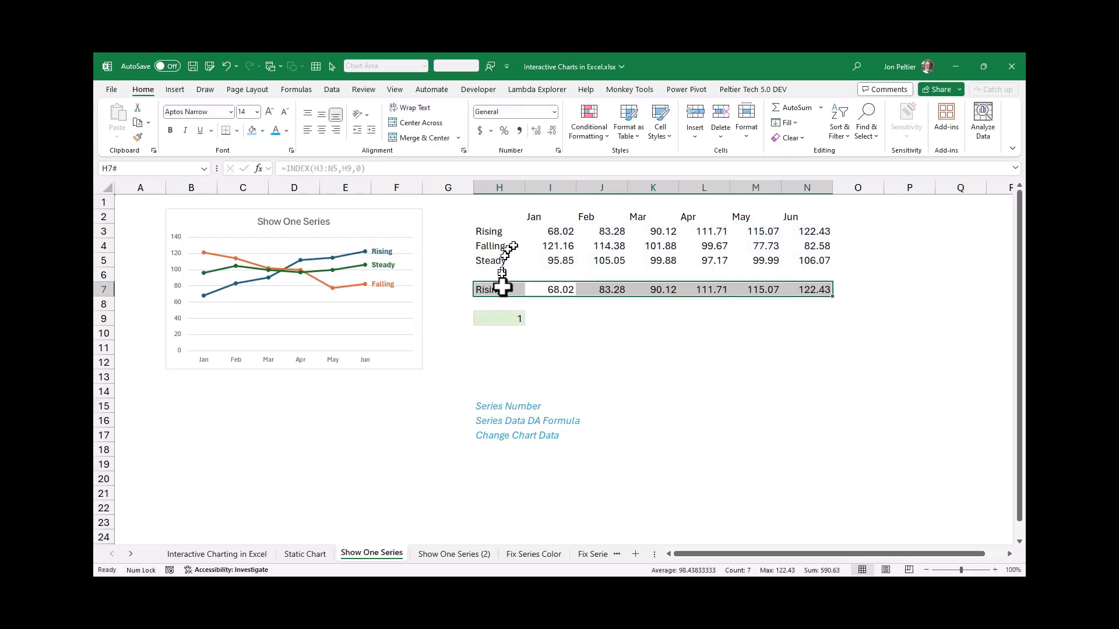
Test the INDEX formula with series numbers 2 and 3 in cell H9
{"action": "left_click", "coordinate": [509, 316]}
{"action": "type", "text": "2"}
{"action": "key", "text": "ctrl+Return"}
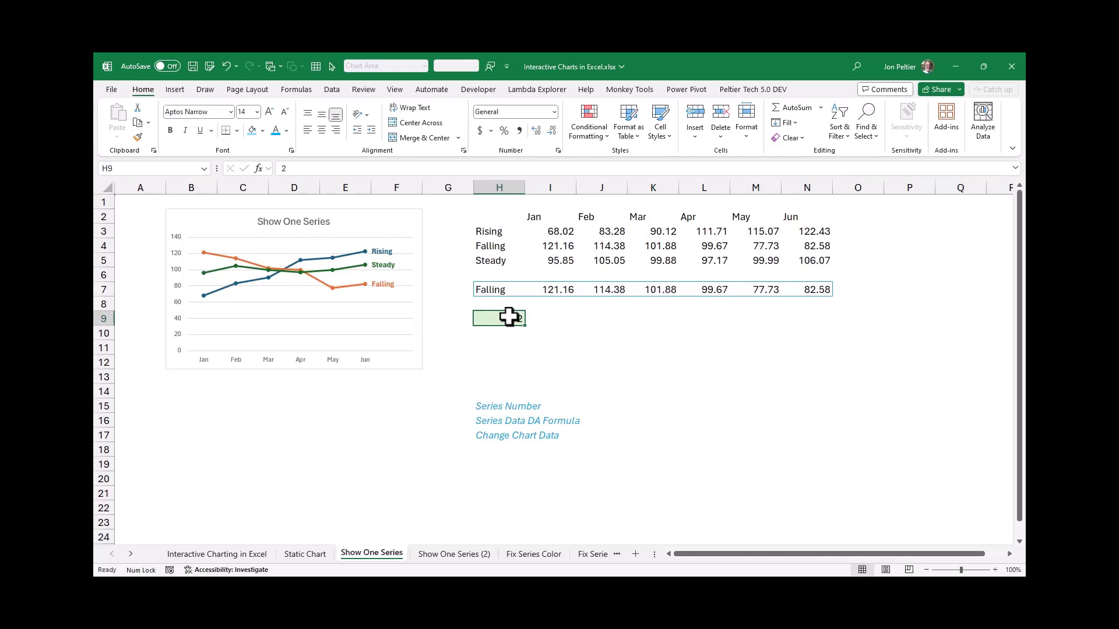
{"action": "type", "text": "3"}
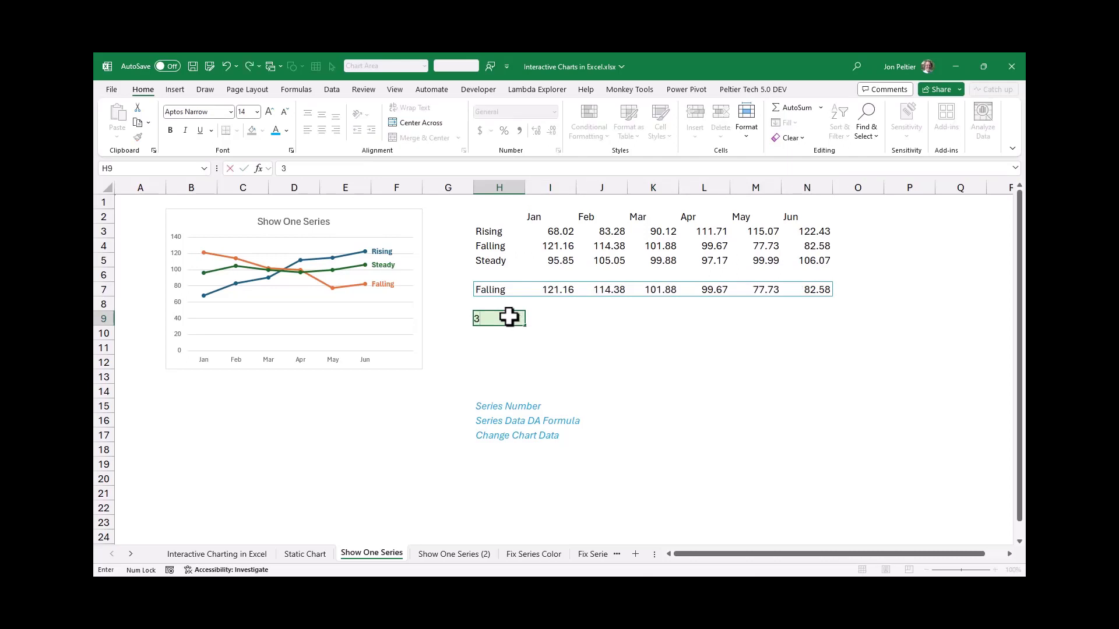
{"action": "key", "text": "ctrl+Return"}
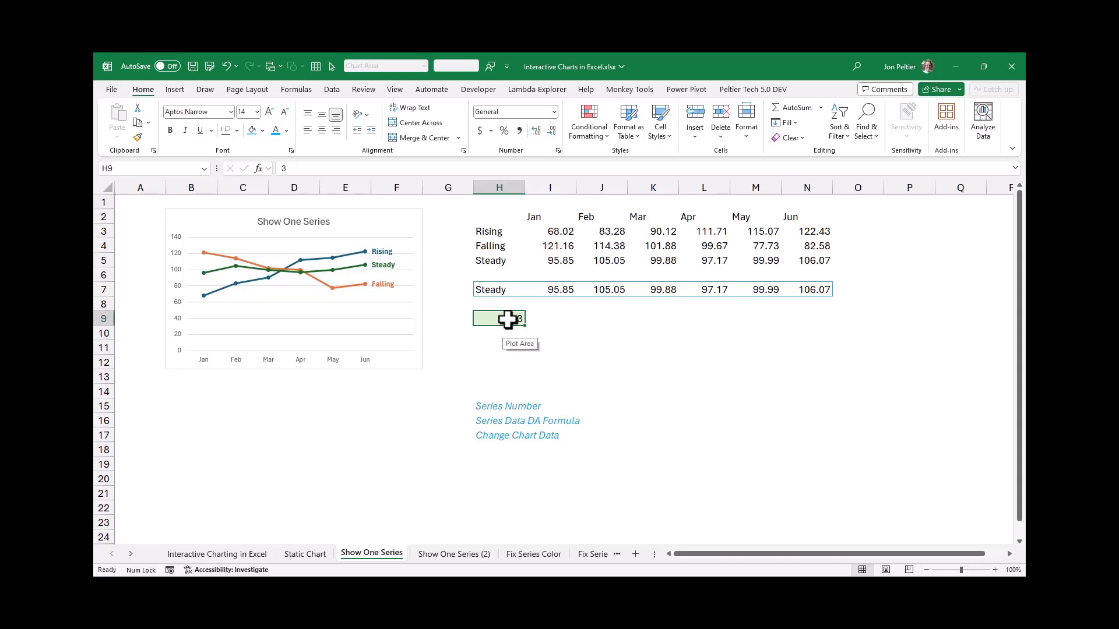
Test the out-of-range series numbers 4 and 0 in cell H9, and set it back to 1
{"action": "type", "text": "4"}
{"action": "key", "text": "Return"}
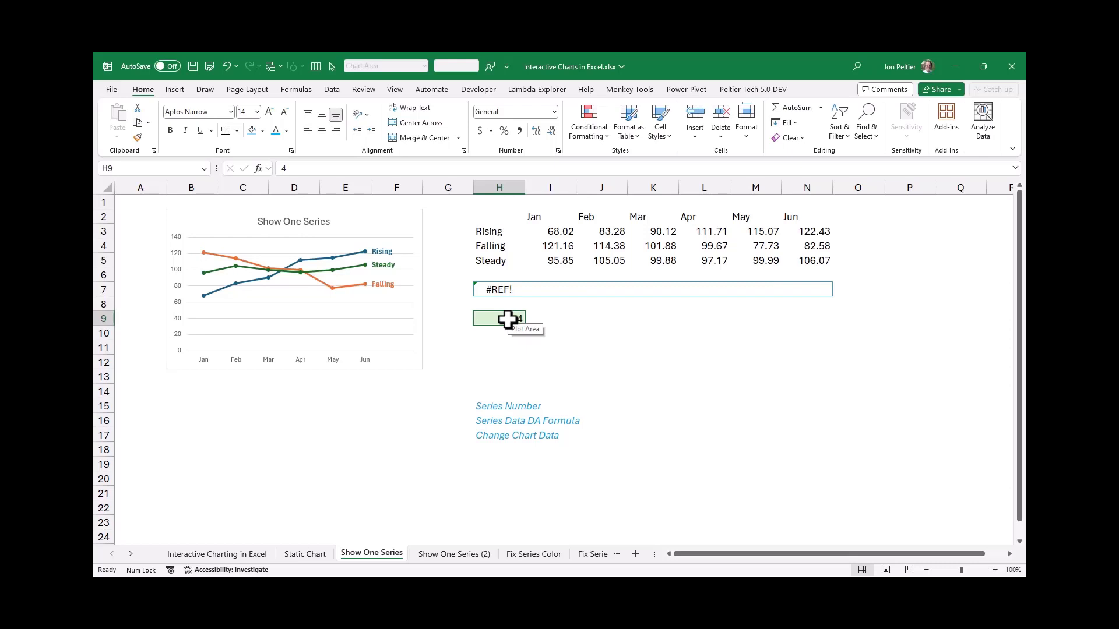
{"action": "type", "text": "0"}
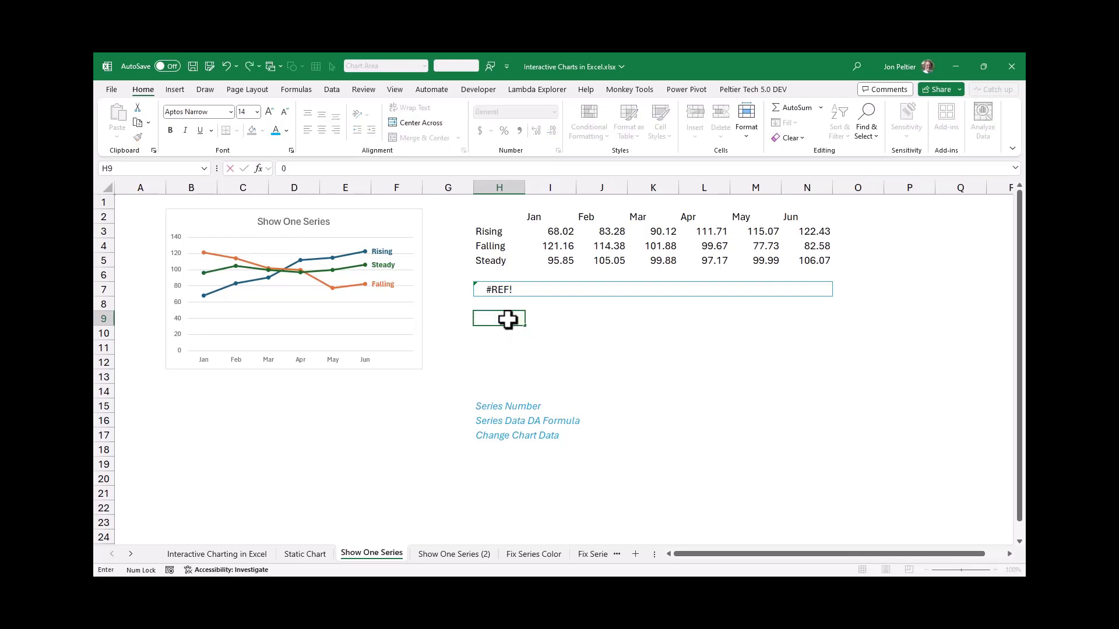
{"action": "key", "text": "Return"}
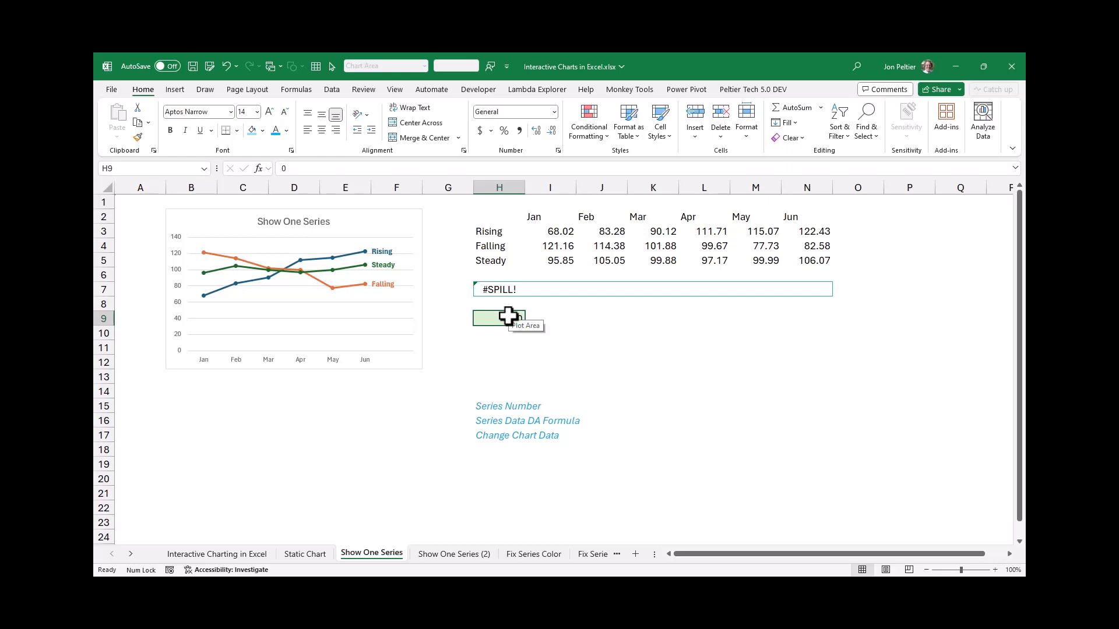
{"action": "type", "text": "1"}
{"action": "key", "text": "Return"}
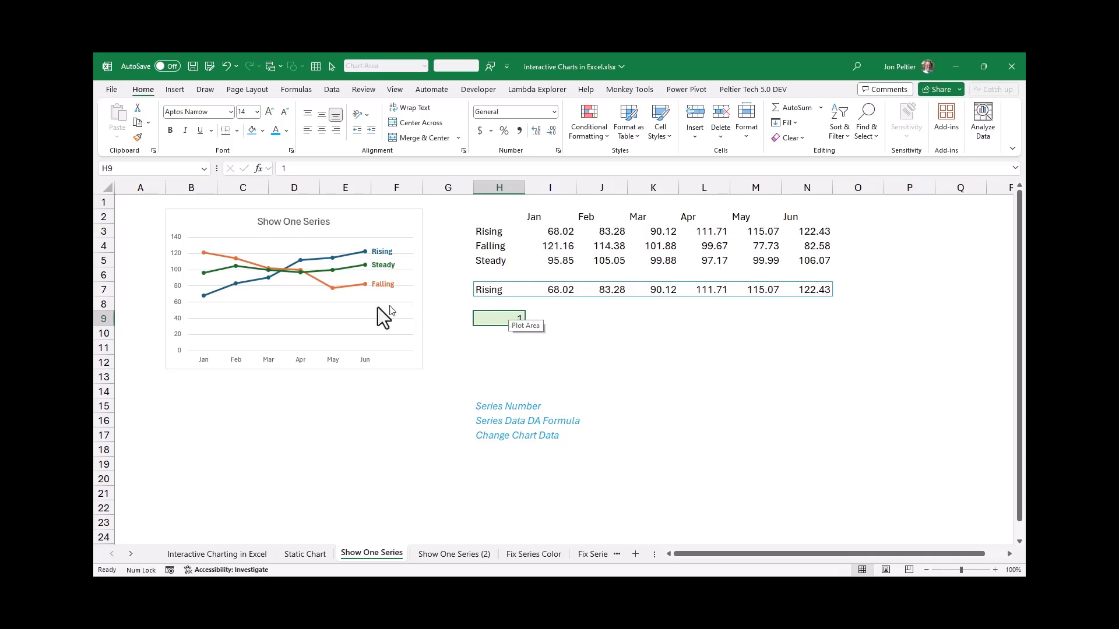
Change the Show One Series chart's source data from the full table to the formula row 7, keeping the month labels
{"action": "left_click", "coordinate": [399, 218]}
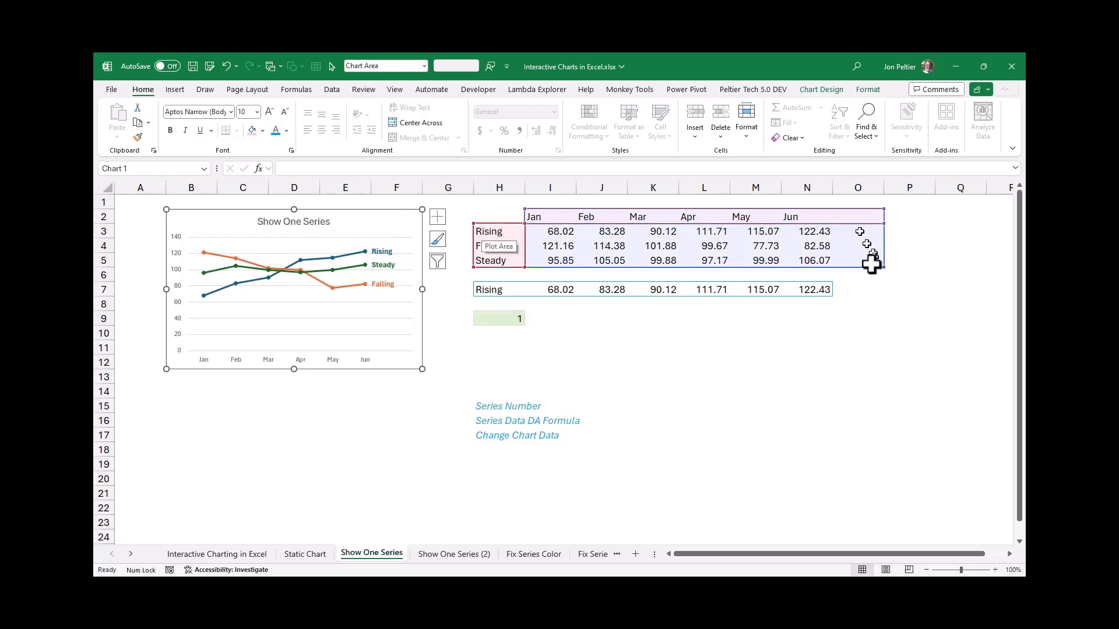
{"action": "left_click_drag", "start_coordinate": [881, 265], "coordinate": [858, 292]}
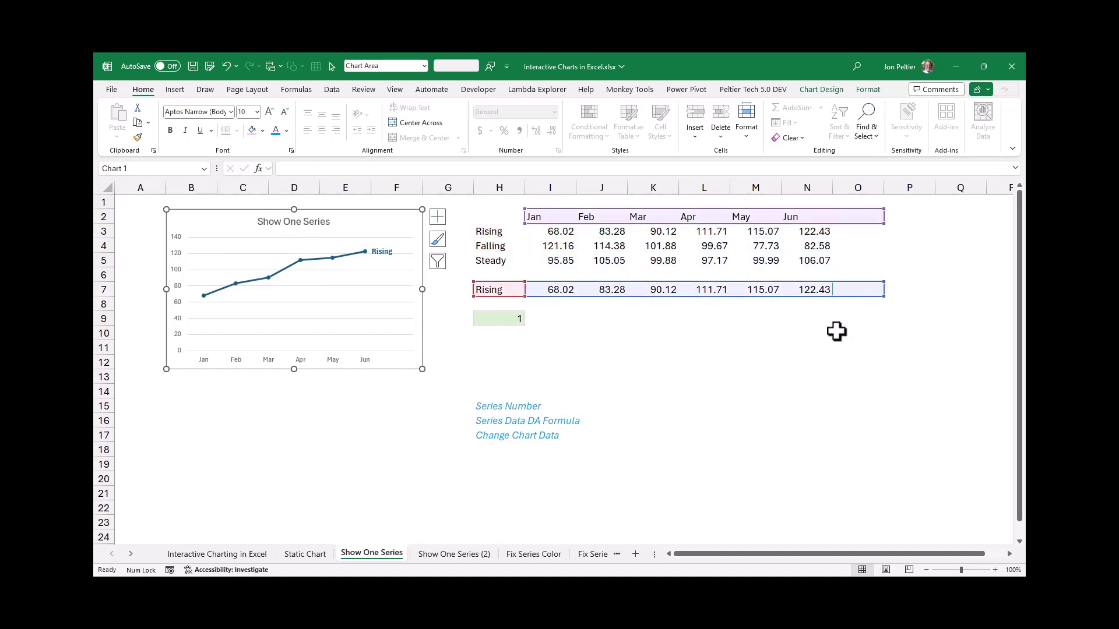
{"action": "key", "text": "Down"}
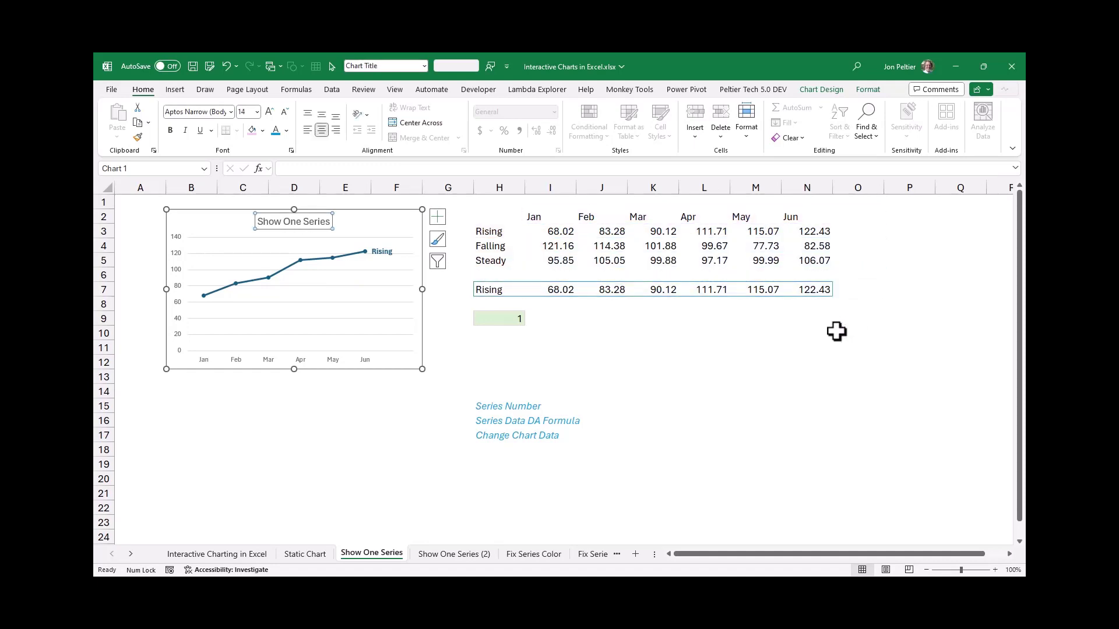
{"action": "left_click", "coordinate": [508, 315]}
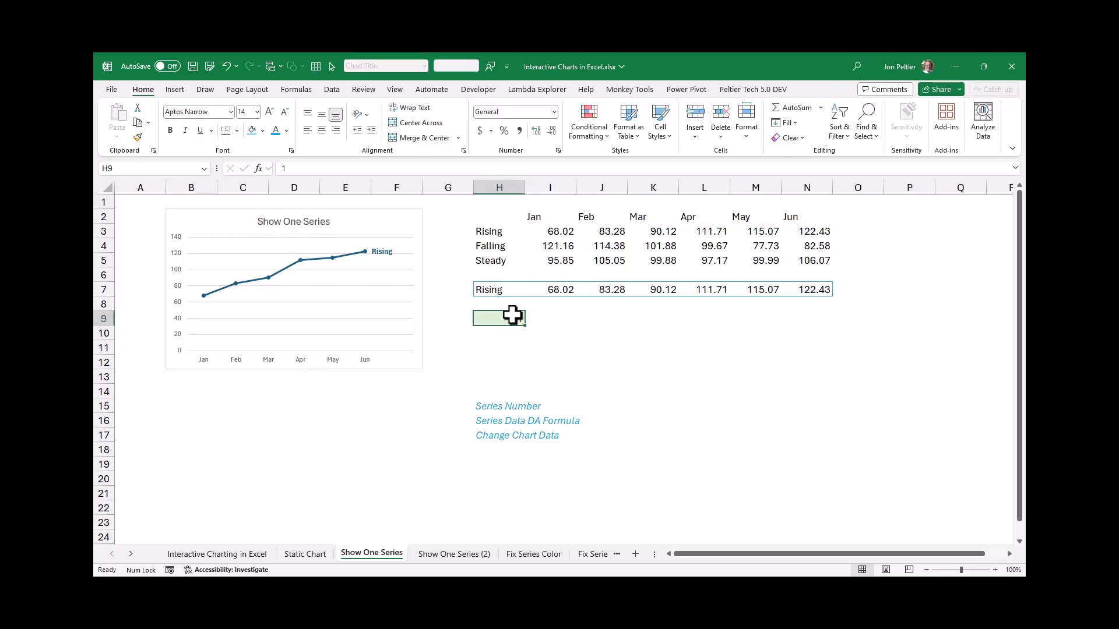
Test the linked chart by cycling the series number in cell H9 through 2, 3 and 1 twice
{"action": "type", "text": "2"}
{"action": "key", "text": "ctrl+Return"}
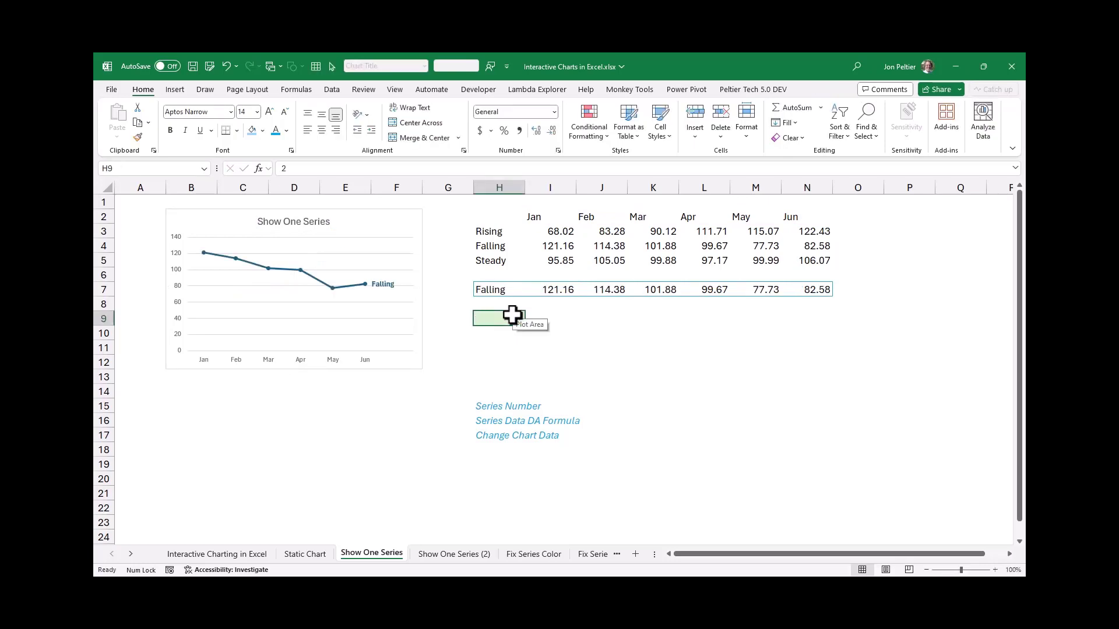
{"action": "type", "text": "3"}
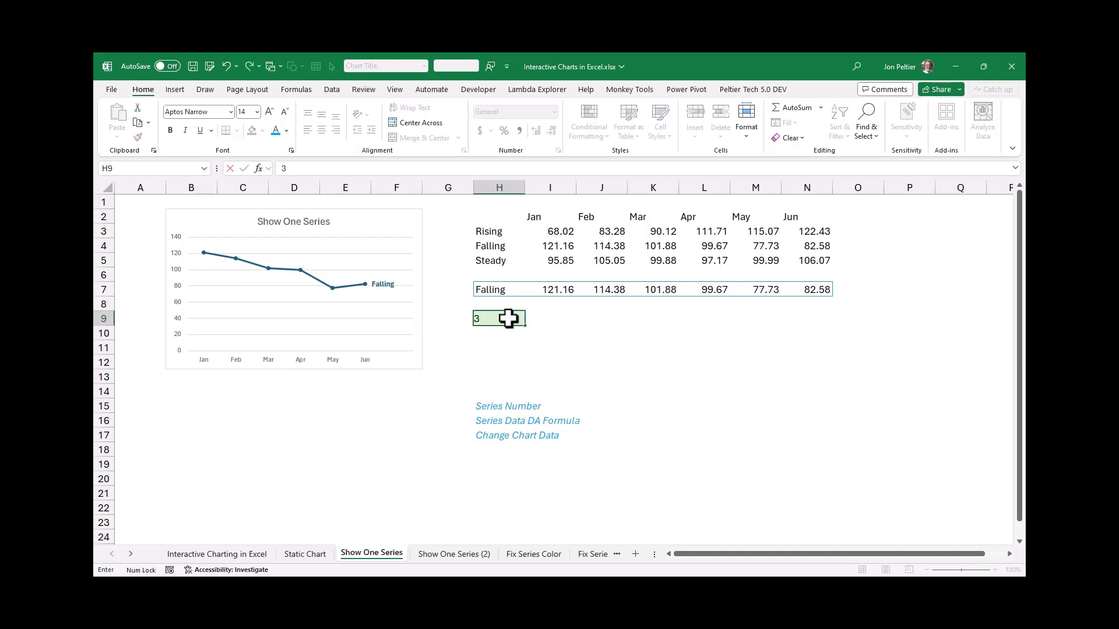
{"action": "key", "text": "ctrl+Return"}
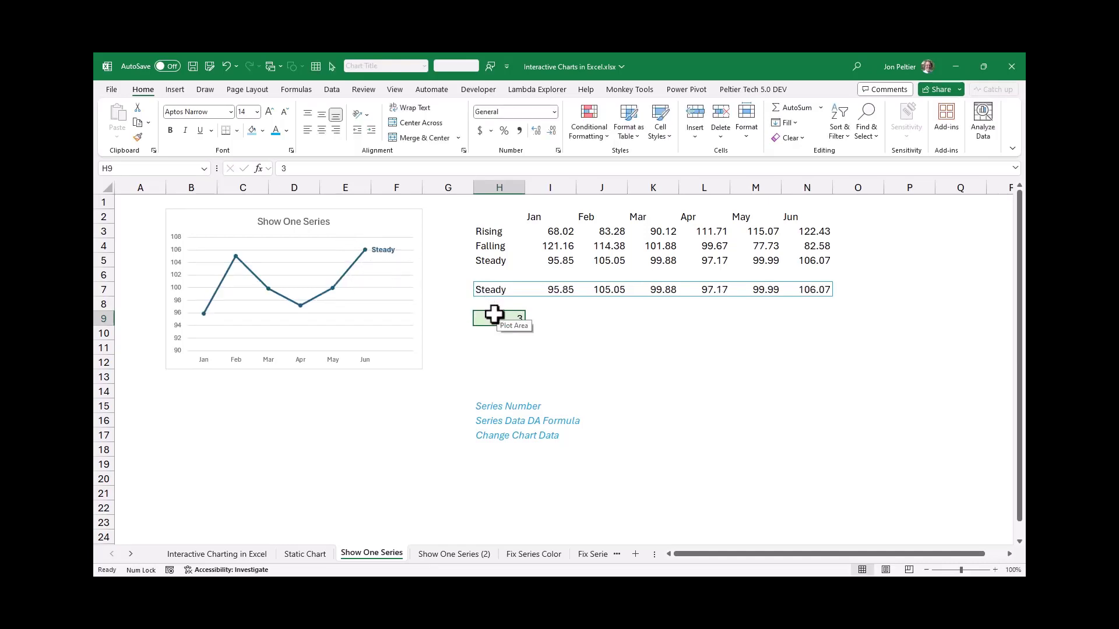
{"action": "type", "text": "1"}
{"action": "key", "text": "ctrl+Return"}
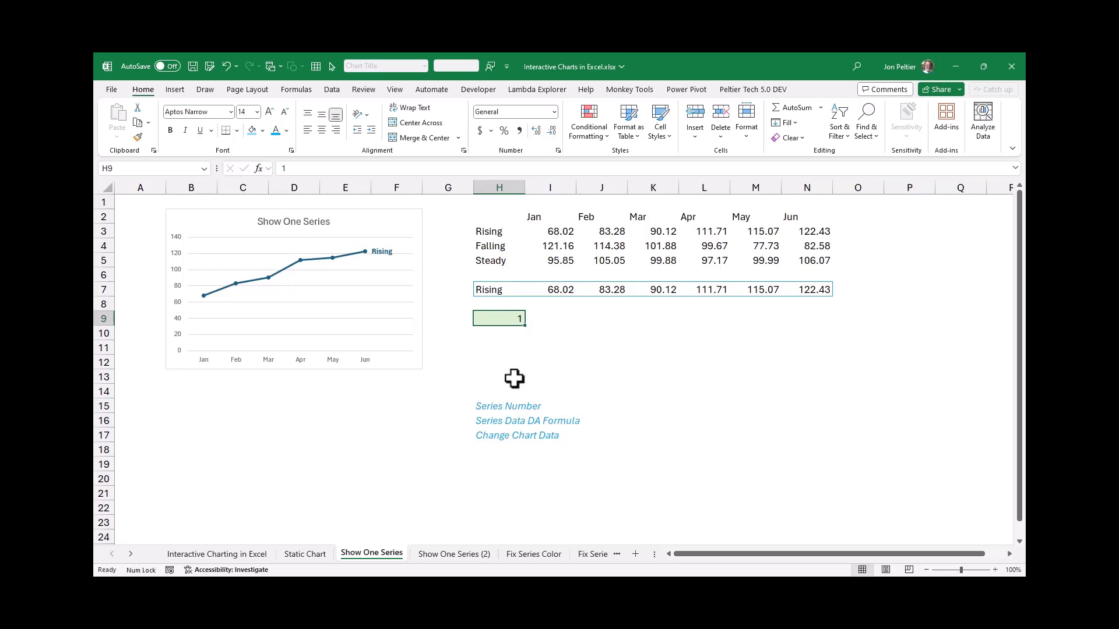
{"action": "type", "text": "2"}
{"action": "key", "text": "ctrl+Return"}
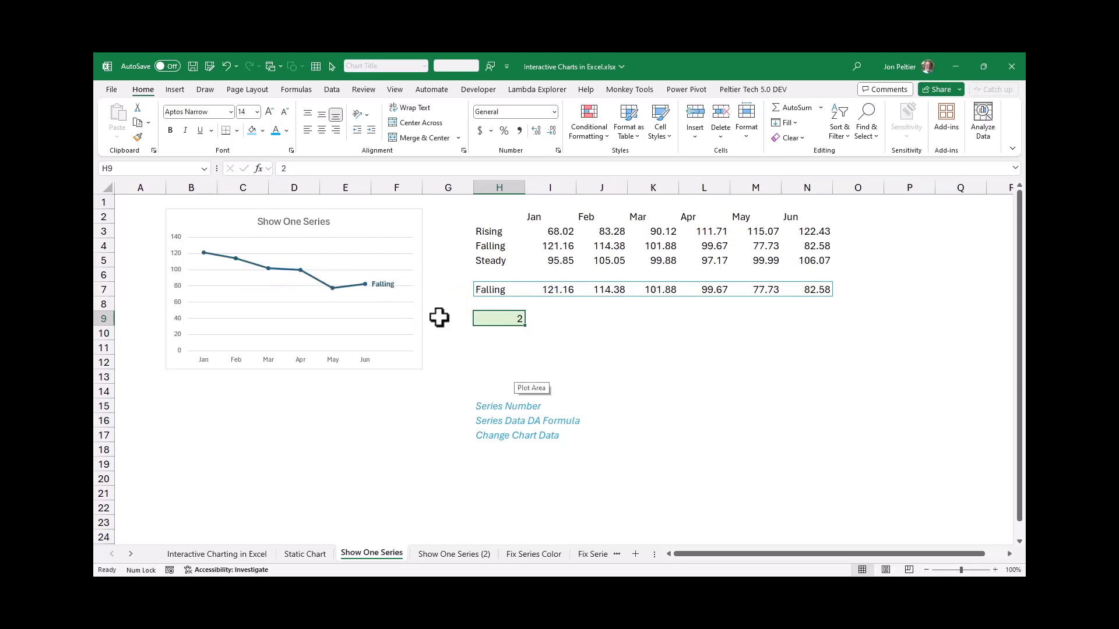
{"action": "type", "text": "3"}
{"action": "key", "text": "ctrl+Return"}
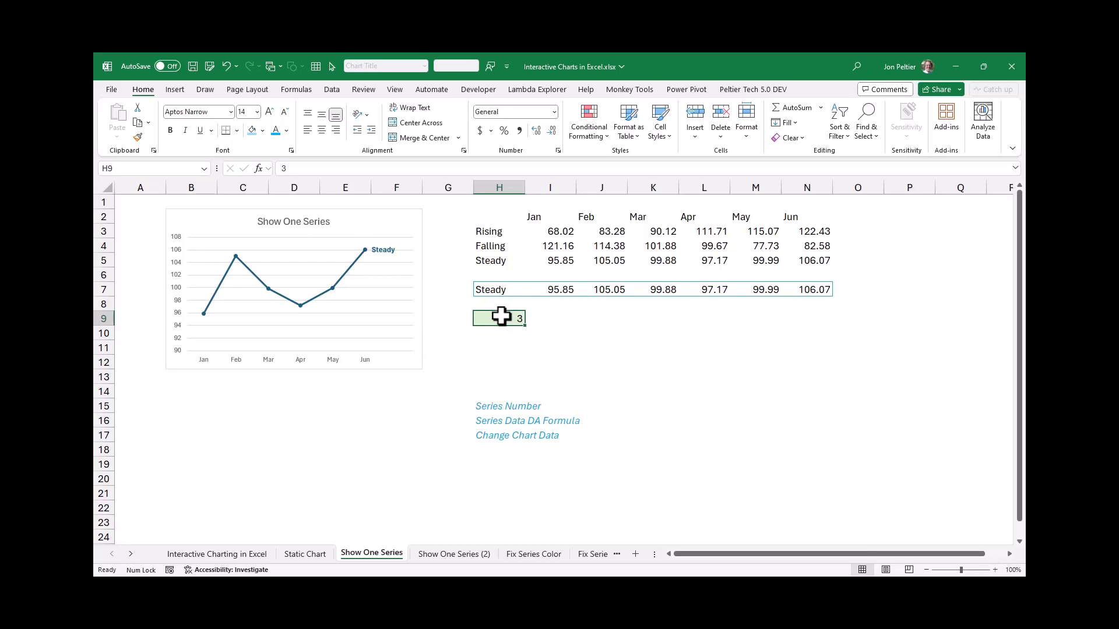
{"action": "type", "text": "1"}
{"action": "key", "text": "ctrl+Return"}
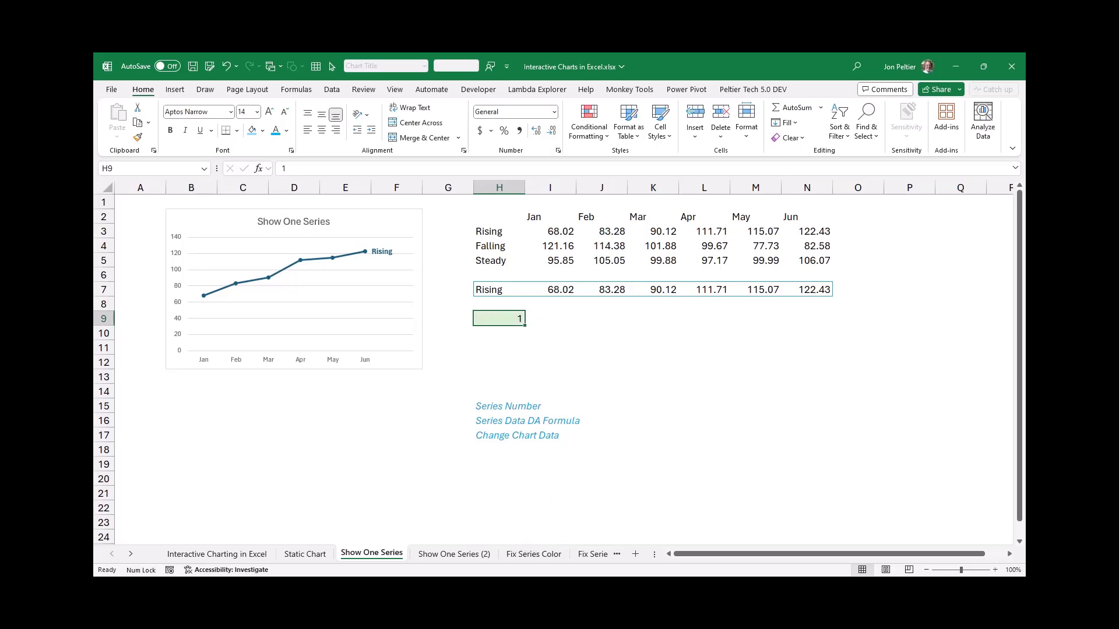
On the Fix Series Color sheet, number the series 1, 2 and 3 in cells G7:G9
{"action": "left_click", "coordinate": [533, 554]}
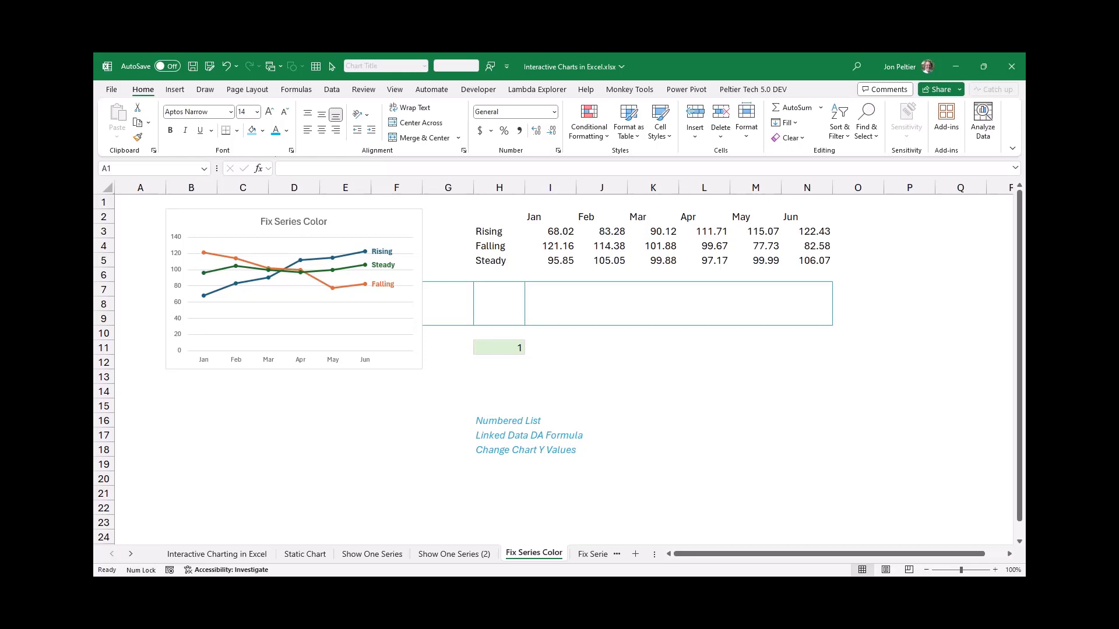
{"action": "left_click", "coordinate": [498, 348]}
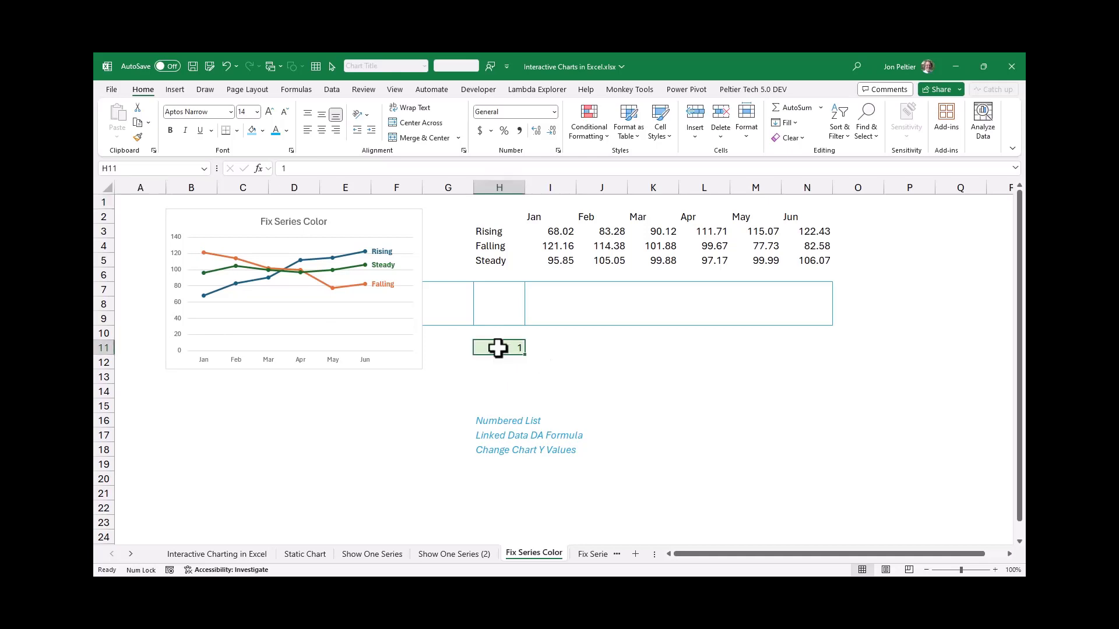
{"action": "left_click", "coordinate": [447, 290]}
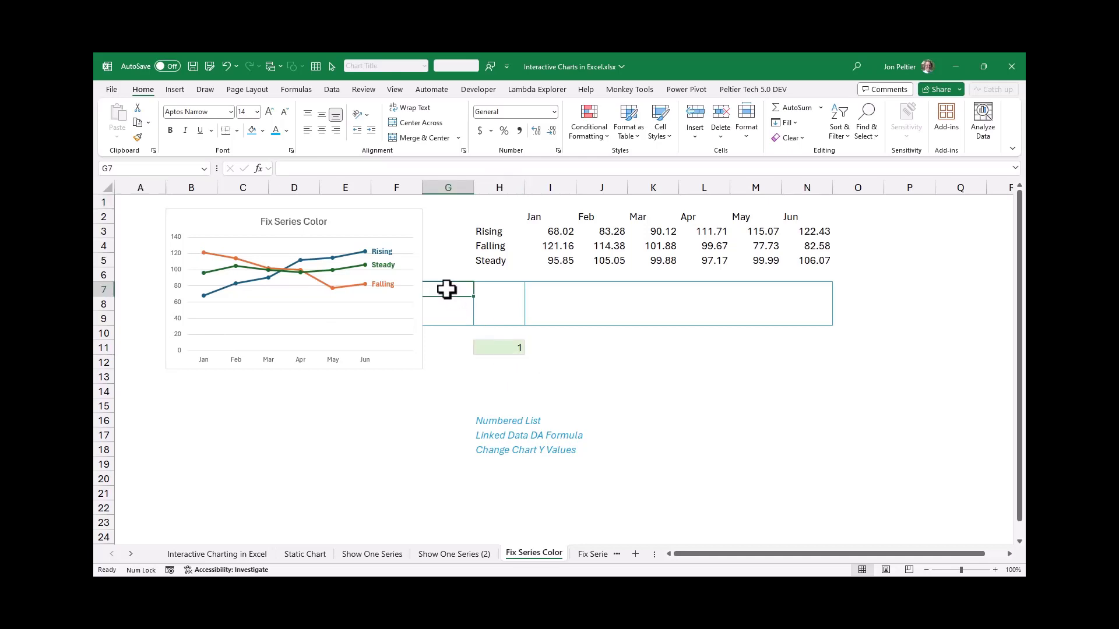
{"action": "type", "text": "1"}
{"action": "key", "text": "Return"}
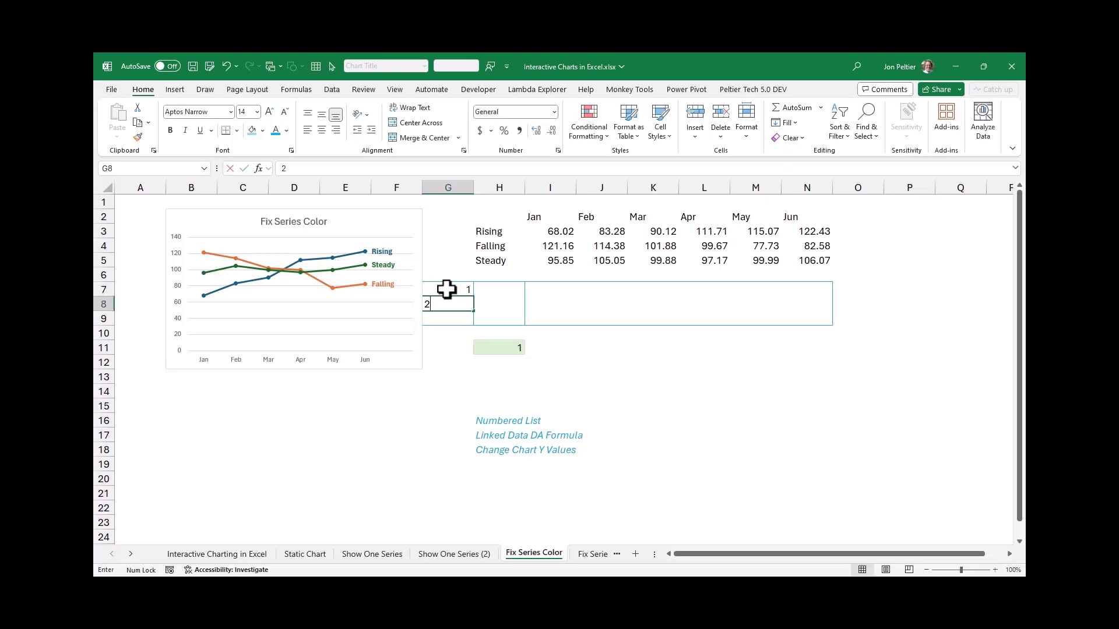
{"action": "type", "text": "2"}
{"action": "key", "text": "Return"}
{"action": "type", "text": "3"}
{"action": "left_click", "coordinate": [509, 291]}
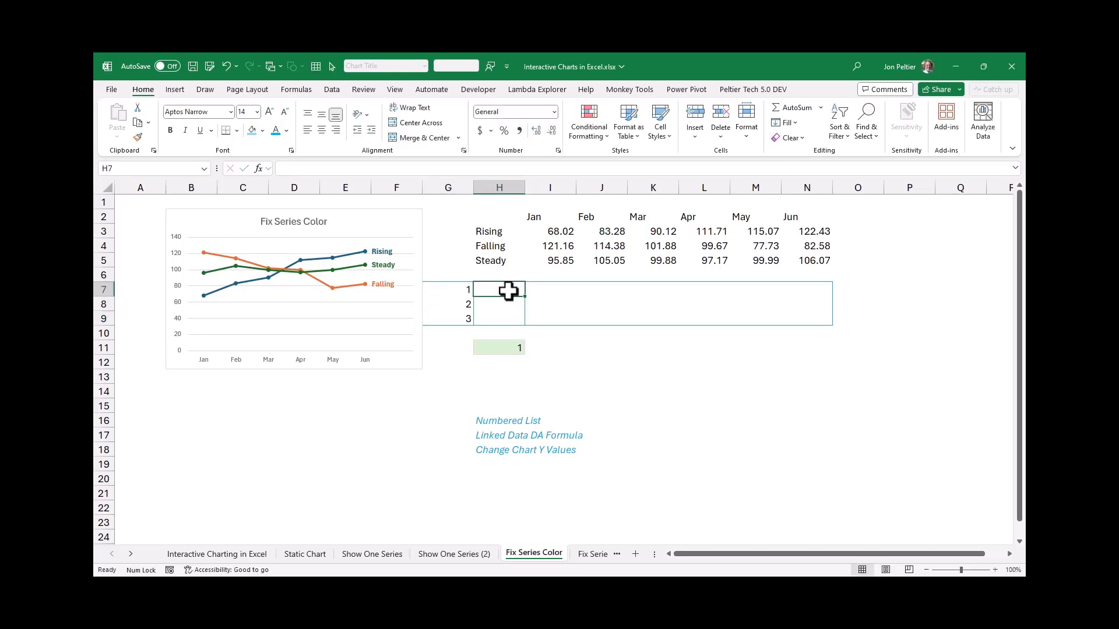
Try to enter =if(G7:G9=H11,H3:H5."") in H7:H9 to return only the chosen series' name
{"action": "left_click_drag", "start_coordinate": [509, 293], "coordinate": [508, 319]}
{"action": "type", "text": "="}
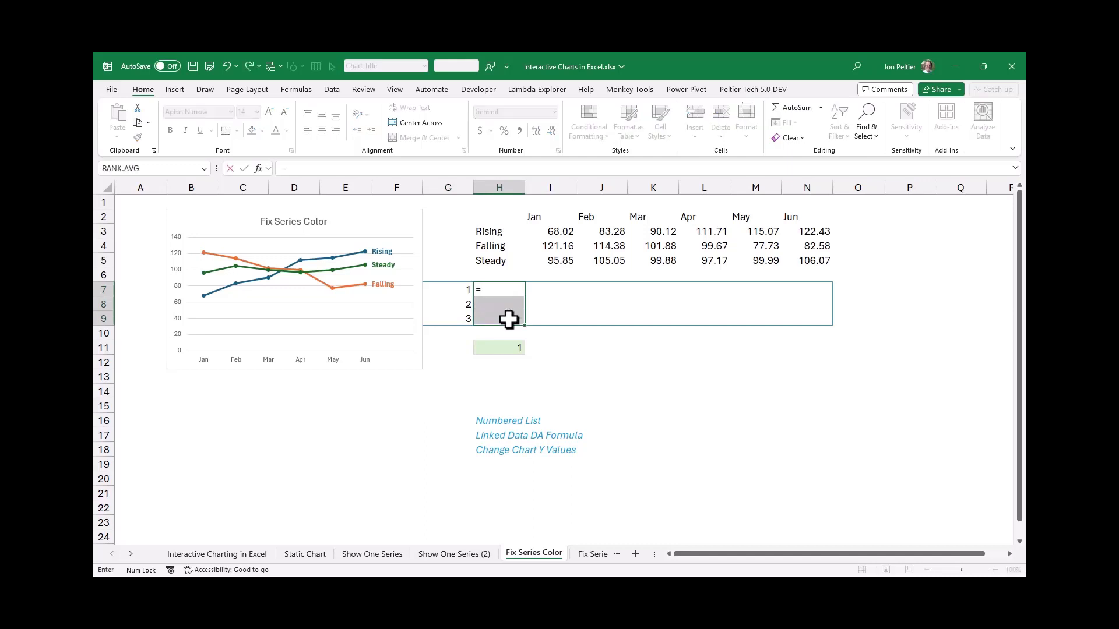
{"action": "type", "text": "if("}
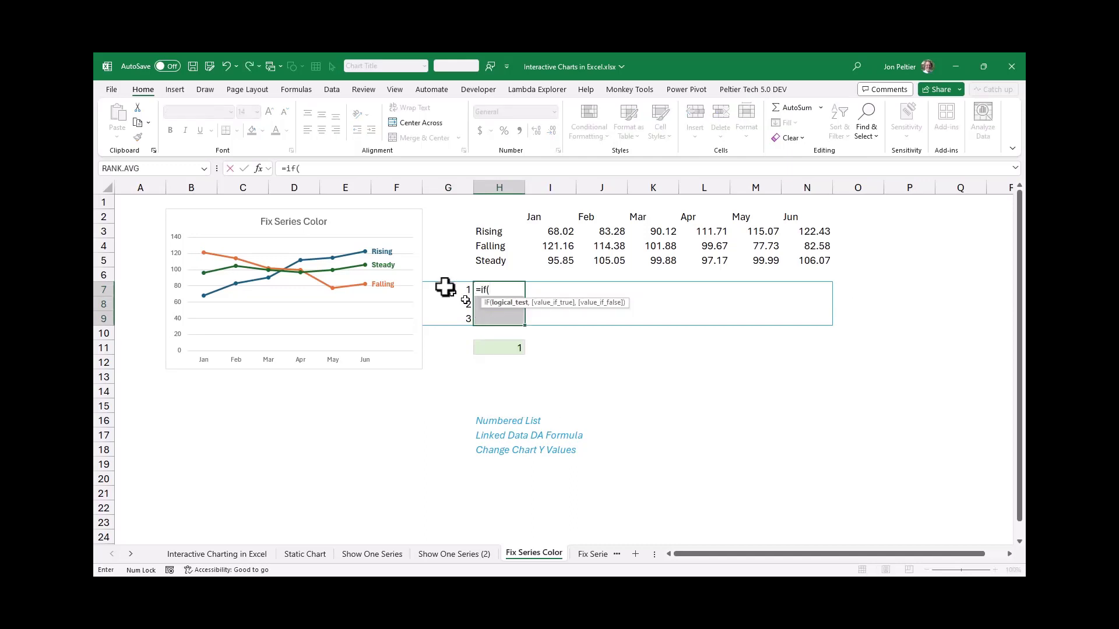
{"action": "left_click_drag", "start_coordinate": [445, 288], "coordinate": [439, 319]}
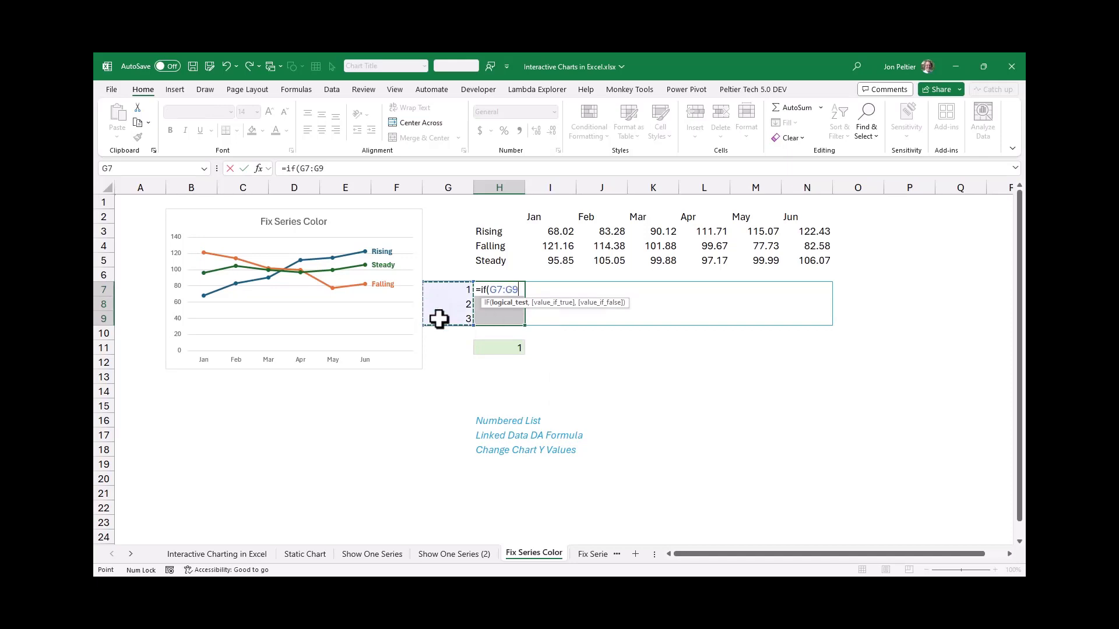
{"action": "type", "text": "="}
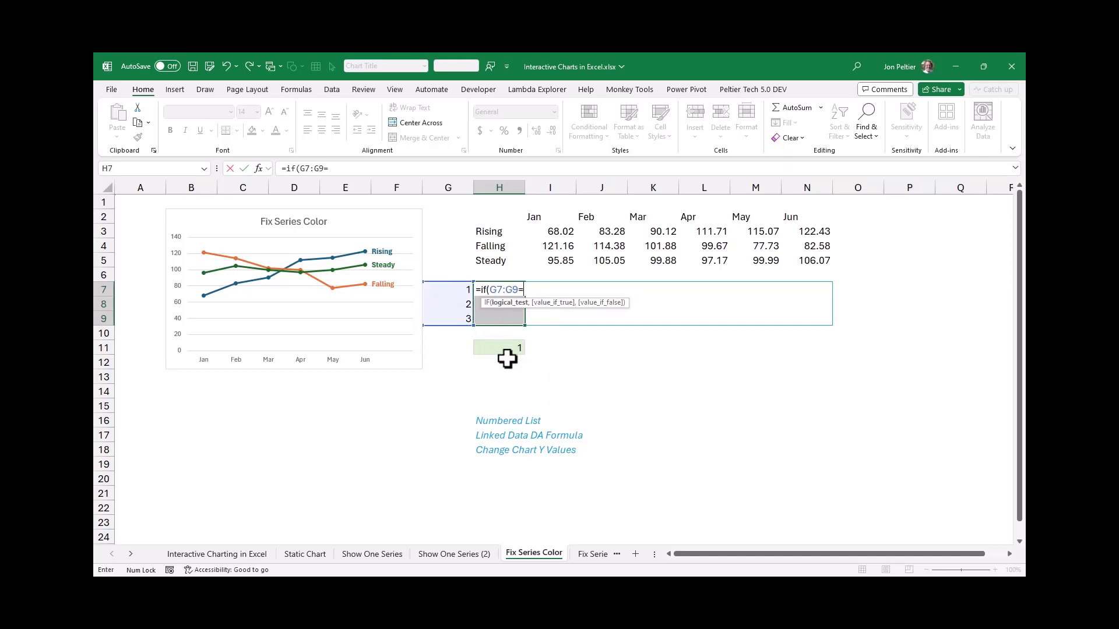
{"action": "left_click", "coordinate": [500, 349]}
{"action": "type", "text": ","}
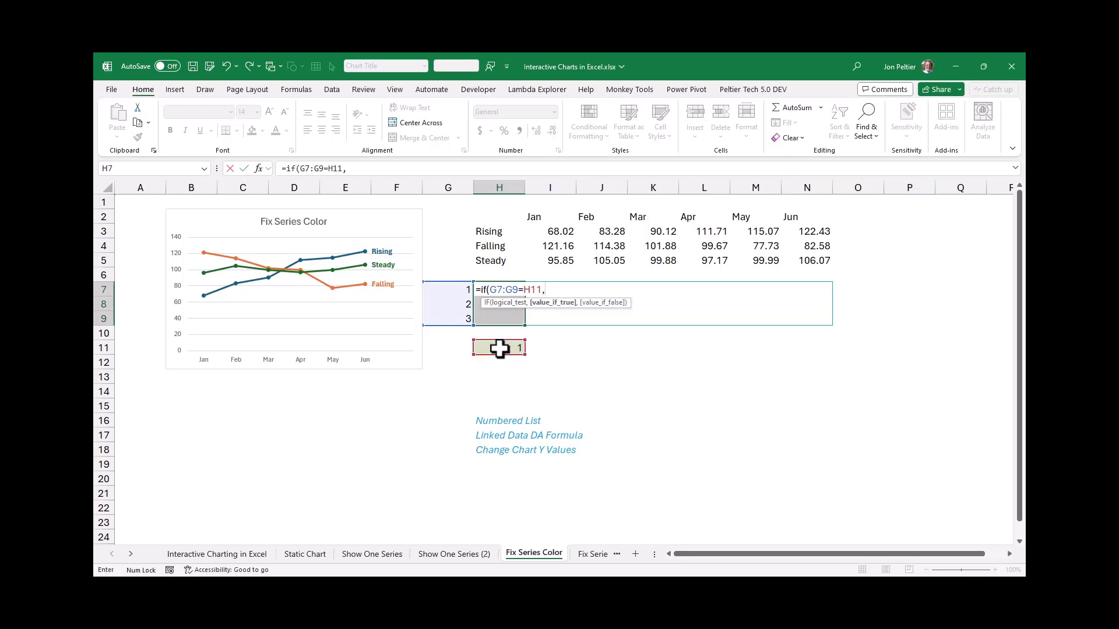
{"action": "left_click", "coordinate": [486, 232]}
{"action": "left_click_drag", "start_coordinate": [487, 251], "coordinate": [489, 267]}
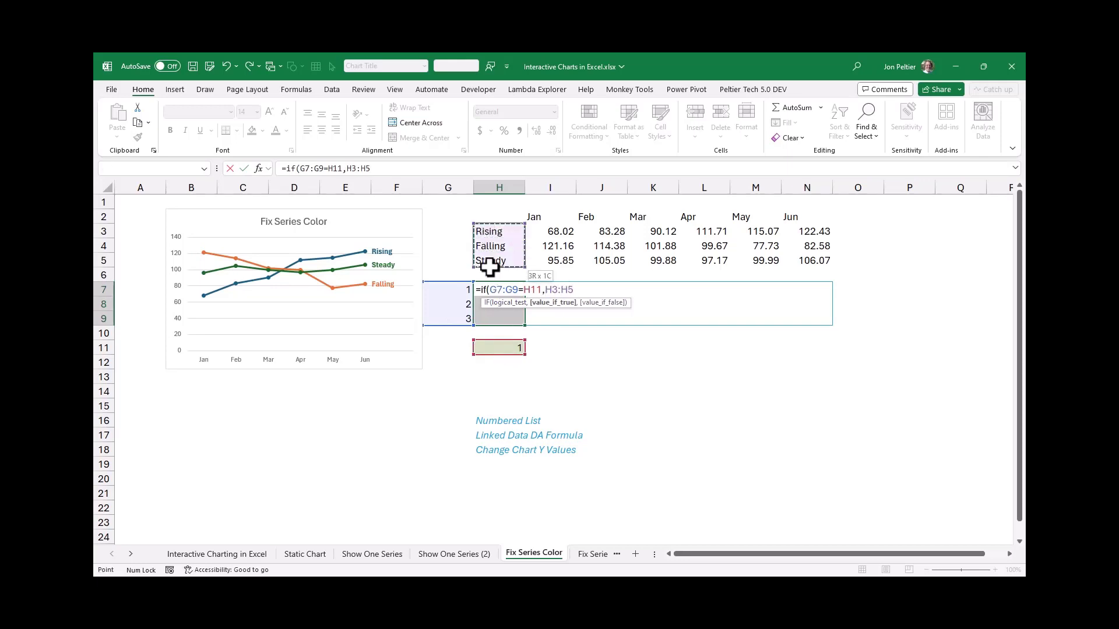
{"action": "type", "text": ".\"\""}
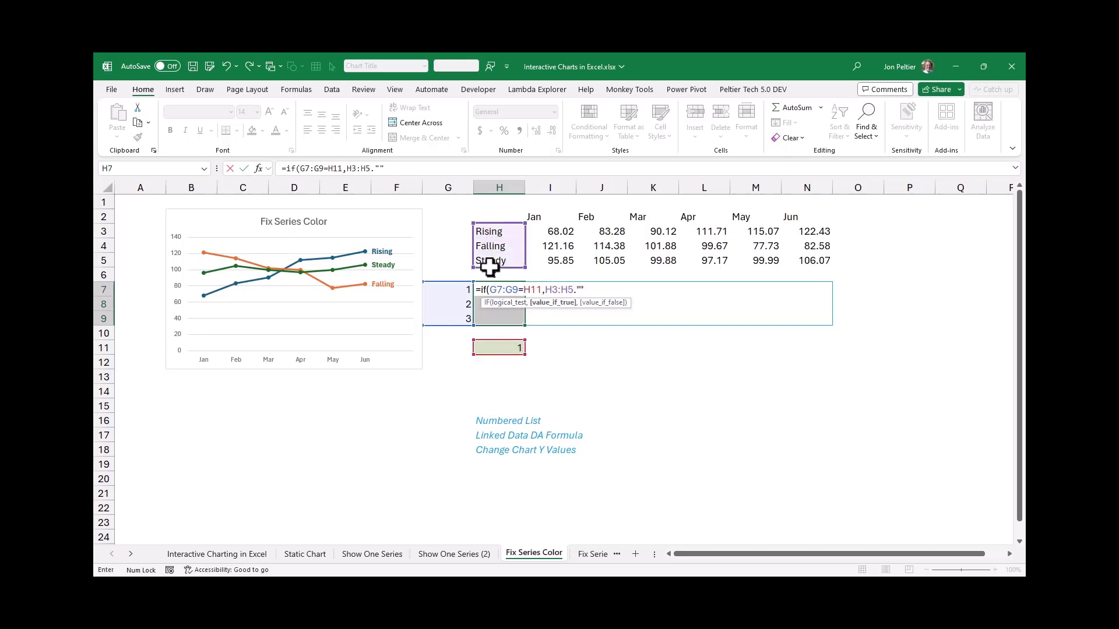
{"action": "type", "text": ")"}
{"action": "key", "text": "Return"}
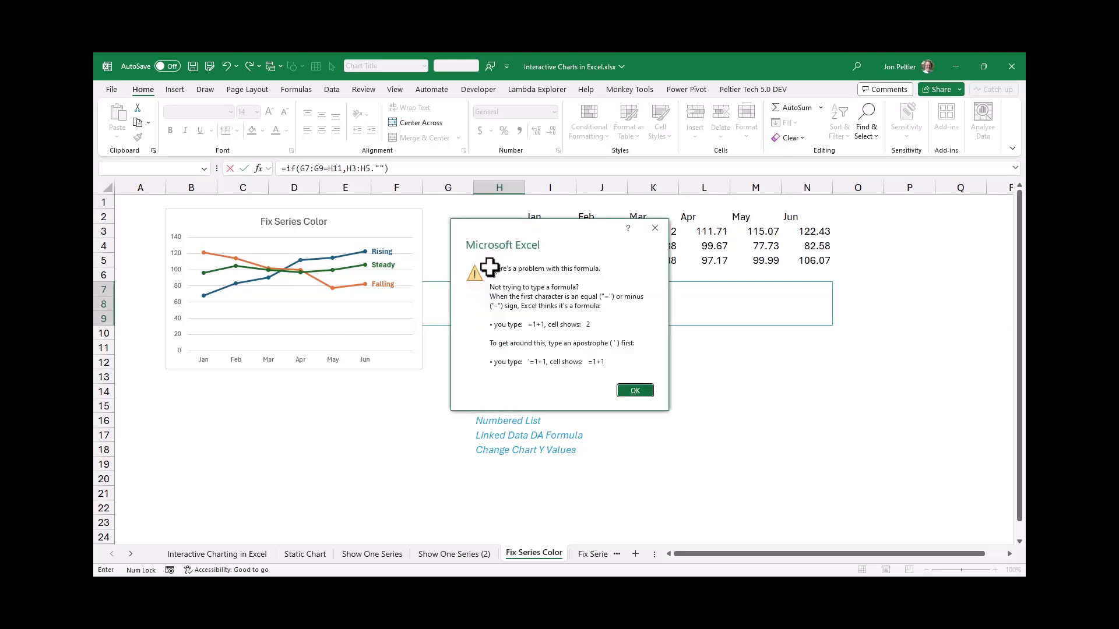
{"action": "left_click", "coordinate": [635, 391]}
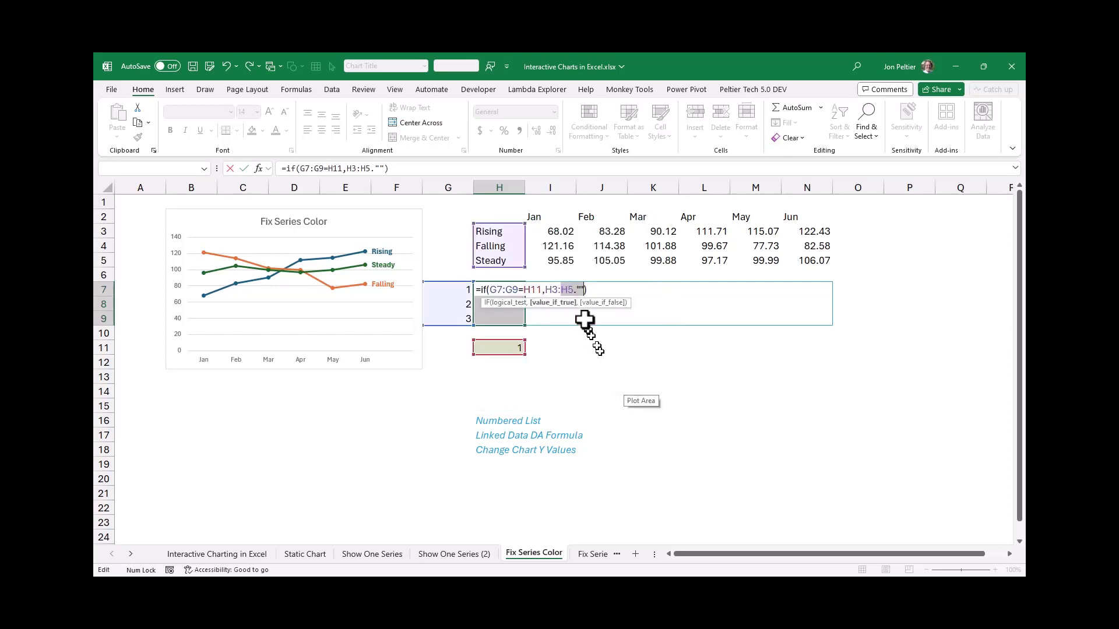
Replace the period with a comma so the series name formula reads =IF(G7:G9=H11,H3:H5,""), and enter it
{"action": "left_click", "coordinate": [577, 296]}
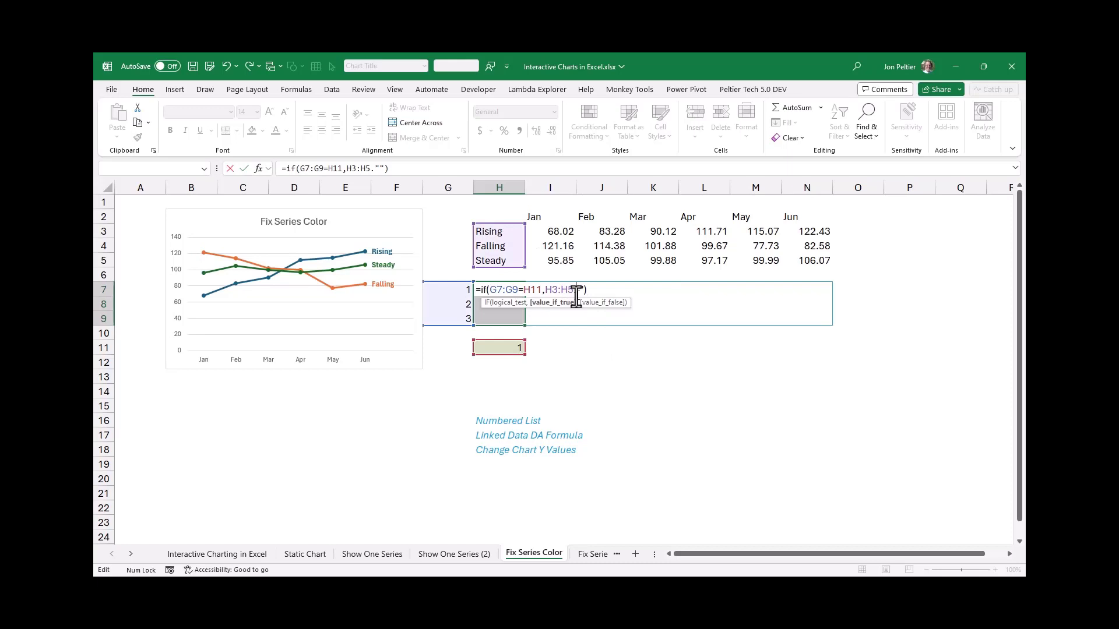
{"action": "key", "text": "BackSpace"}
{"action": "type", "text": ","}
{"action": "key", "text": "Return"}
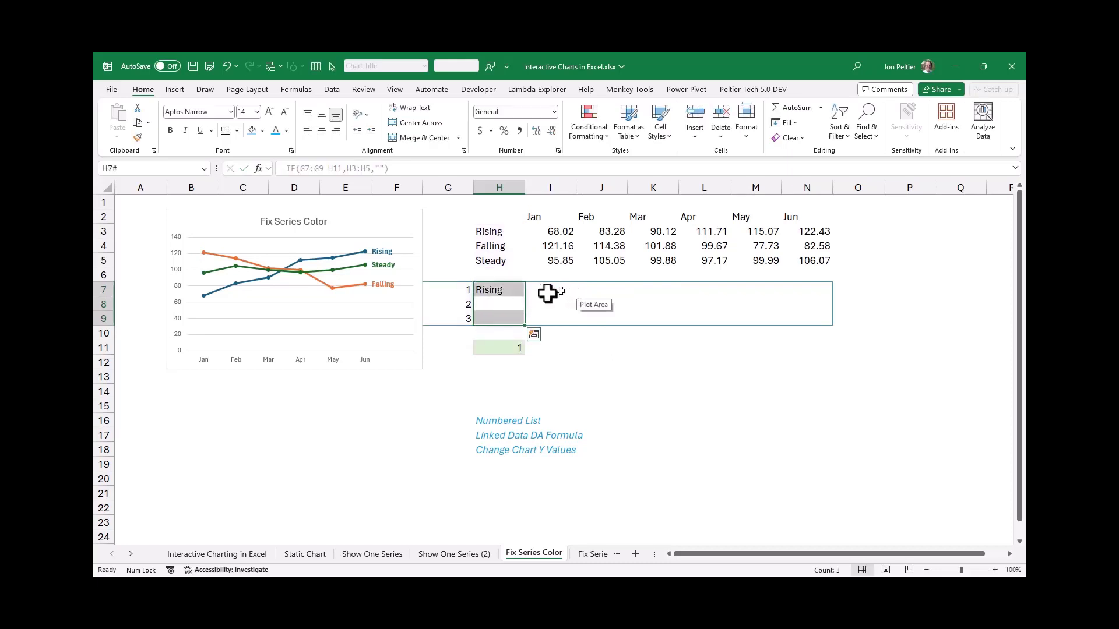
Enter =IF(G7:G9=H11,I3:N5,NA()) in I7:N9 to return monthly values only for the chosen series
{"action": "left_click_drag", "start_coordinate": [545, 292], "coordinate": [805, 322]}
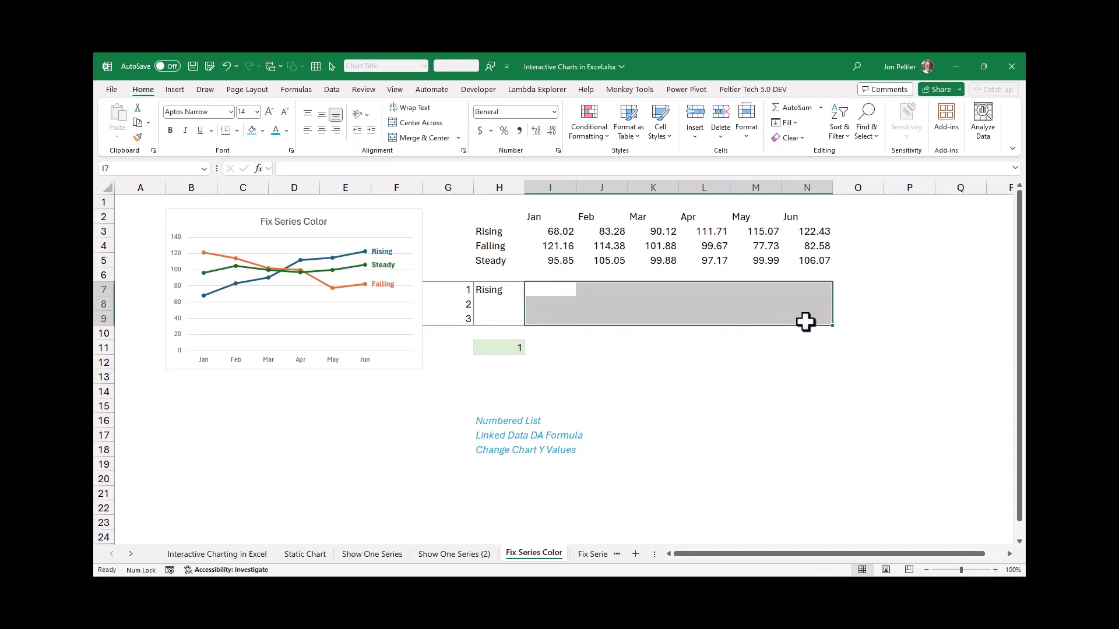
{"action": "type", "text": "=if("}
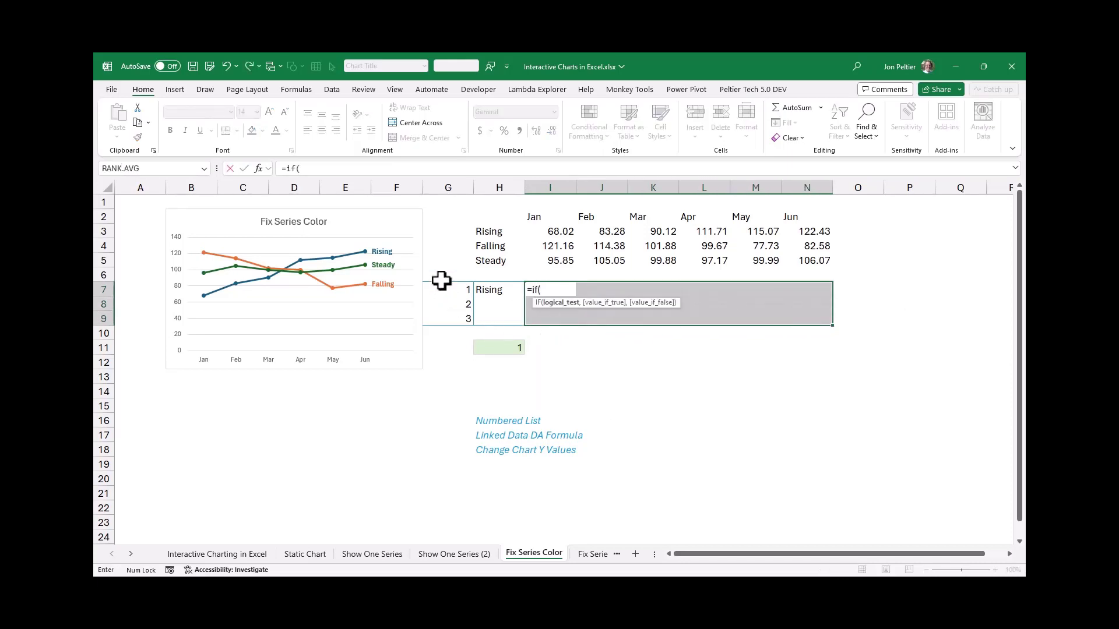
{"action": "left_click_drag", "start_coordinate": [439, 288], "coordinate": [438, 313]}
{"action": "type", "text": "="}
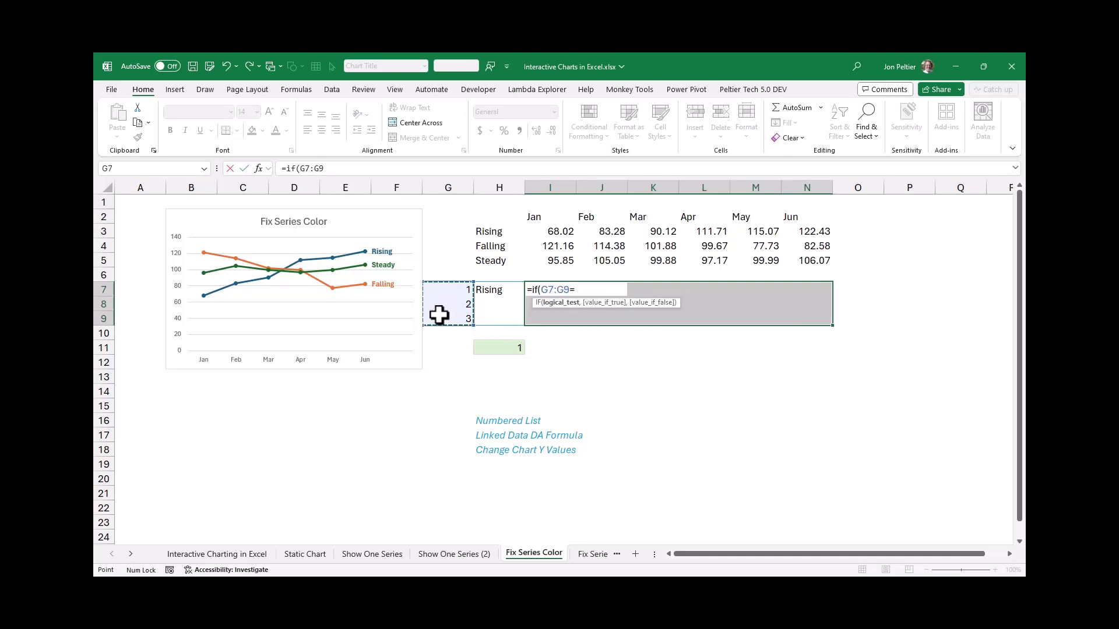
{"action": "left_click", "coordinate": [489, 348]}
{"action": "type", "text": ","}
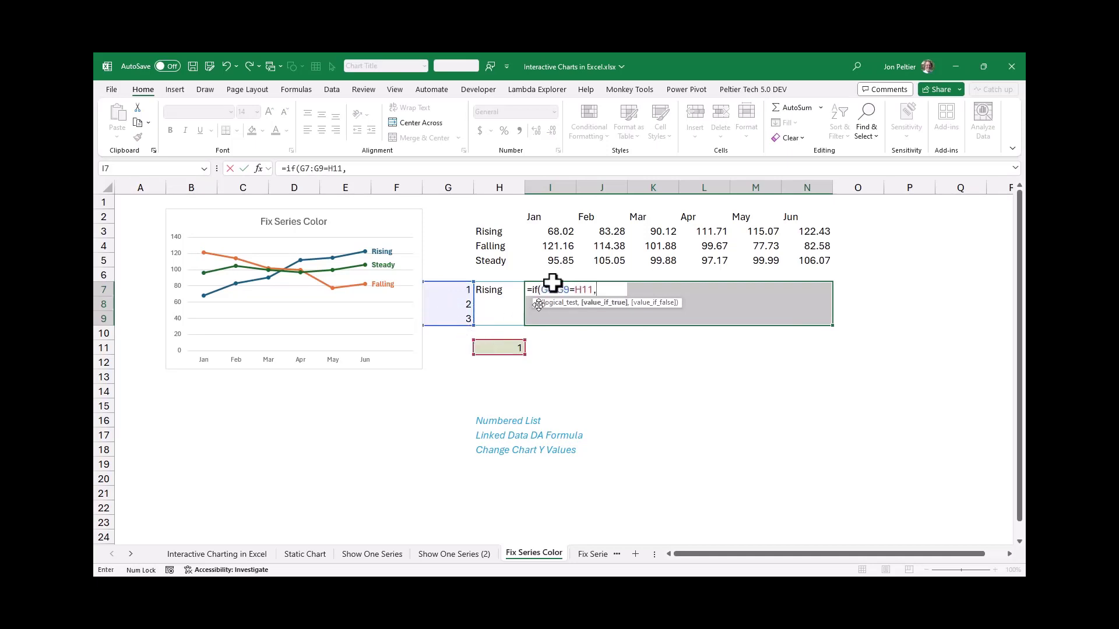
{"action": "left_click_drag", "start_coordinate": [561, 231], "coordinate": [807, 261]}
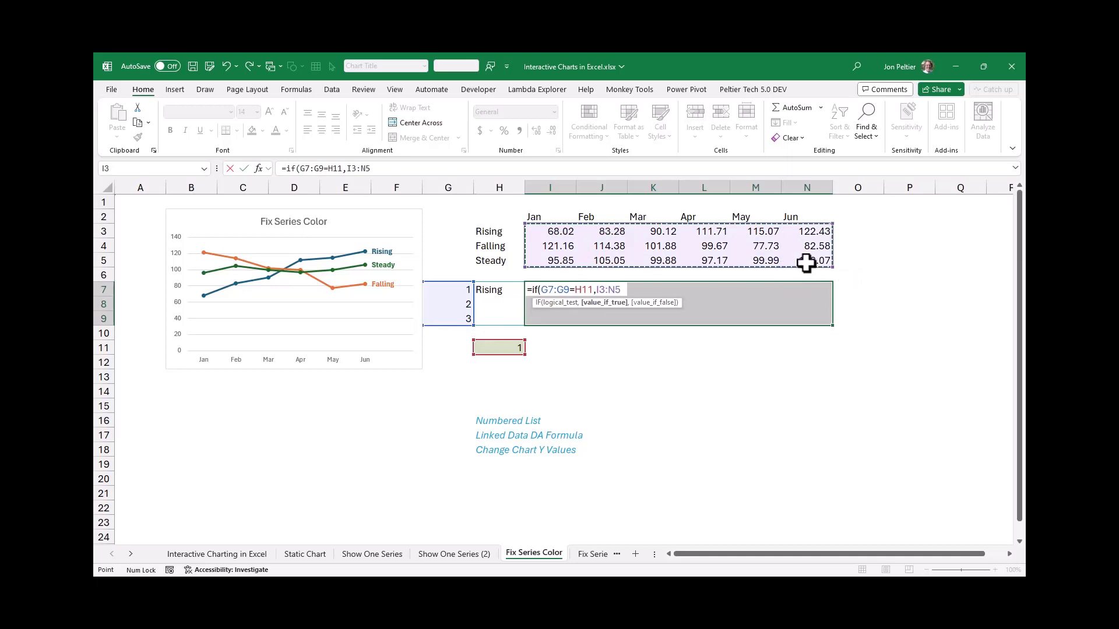
{"action": "type", "text": ","}
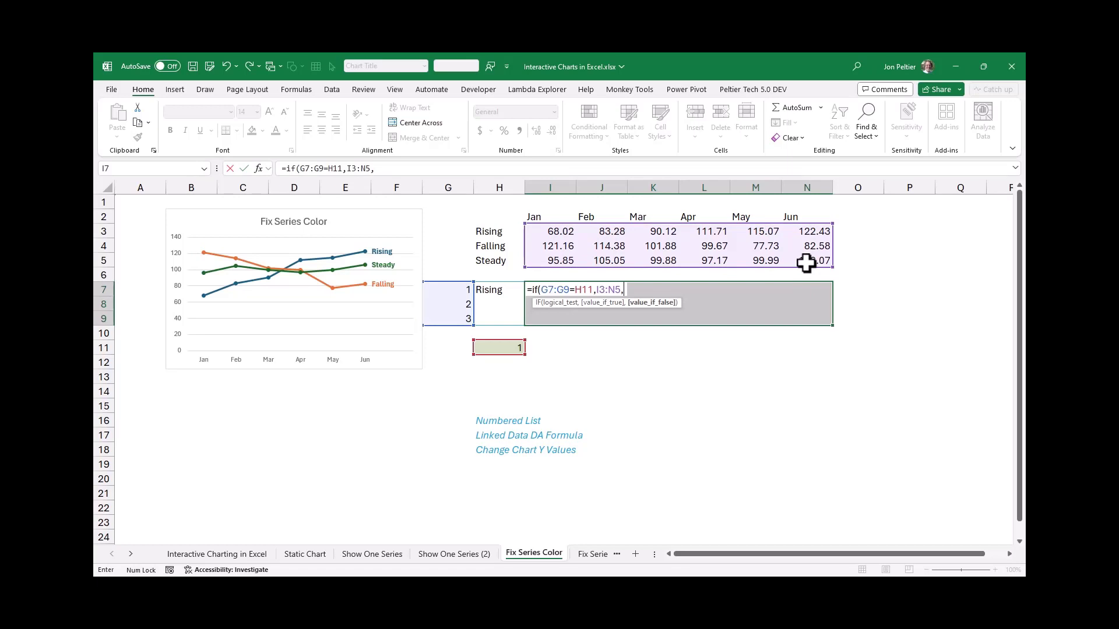
{"action": "type", "text": "n"}
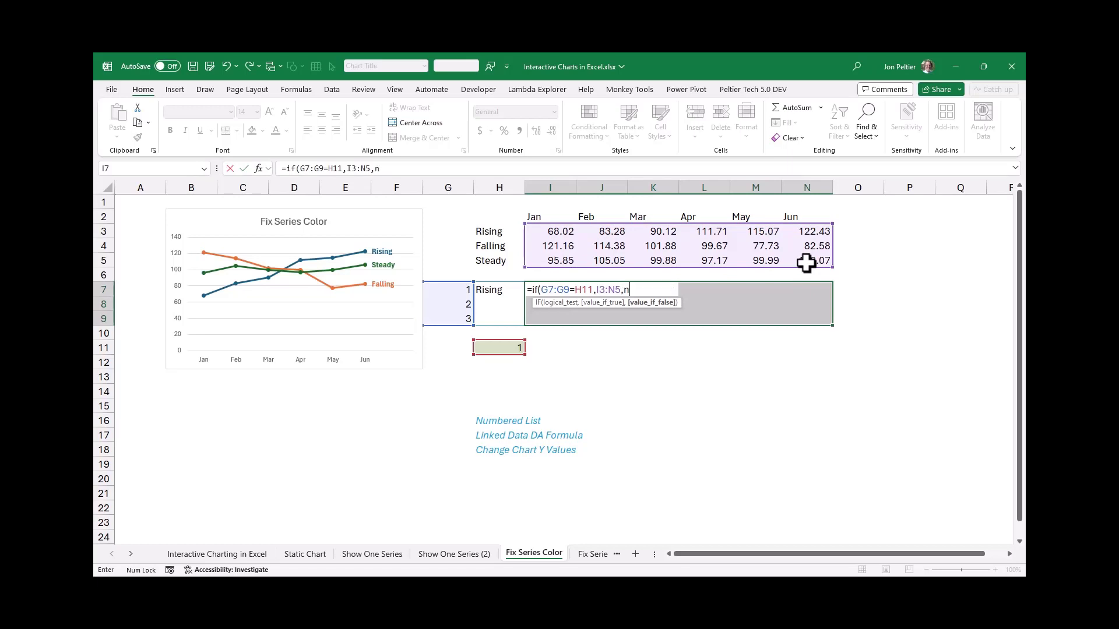
{"action": "type", "text": "a())"}
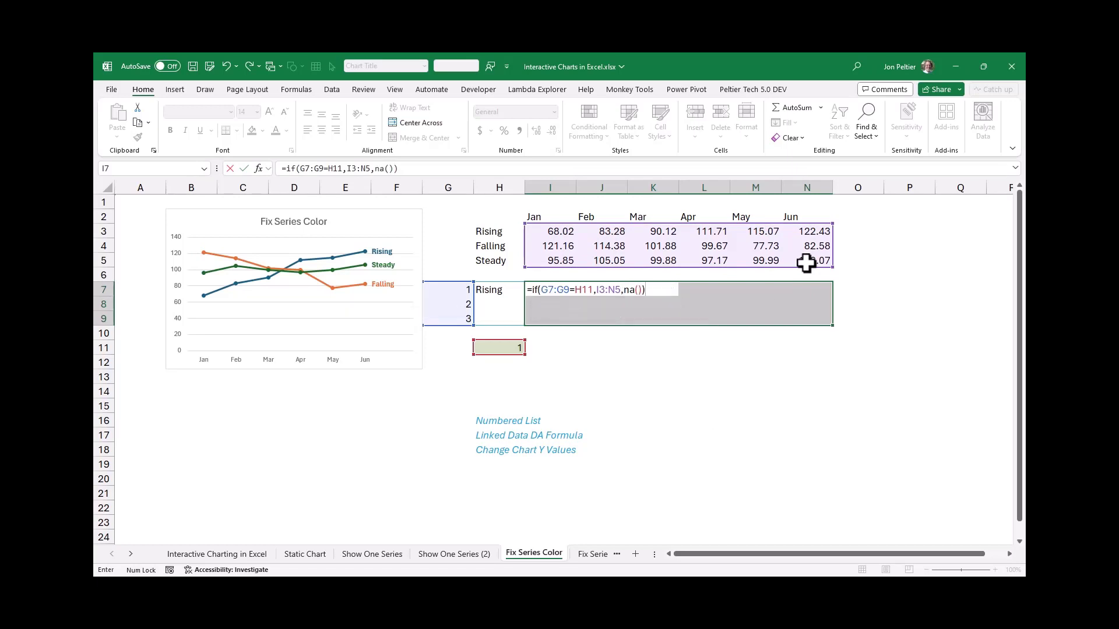
{"action": "key", "text": "Return"}
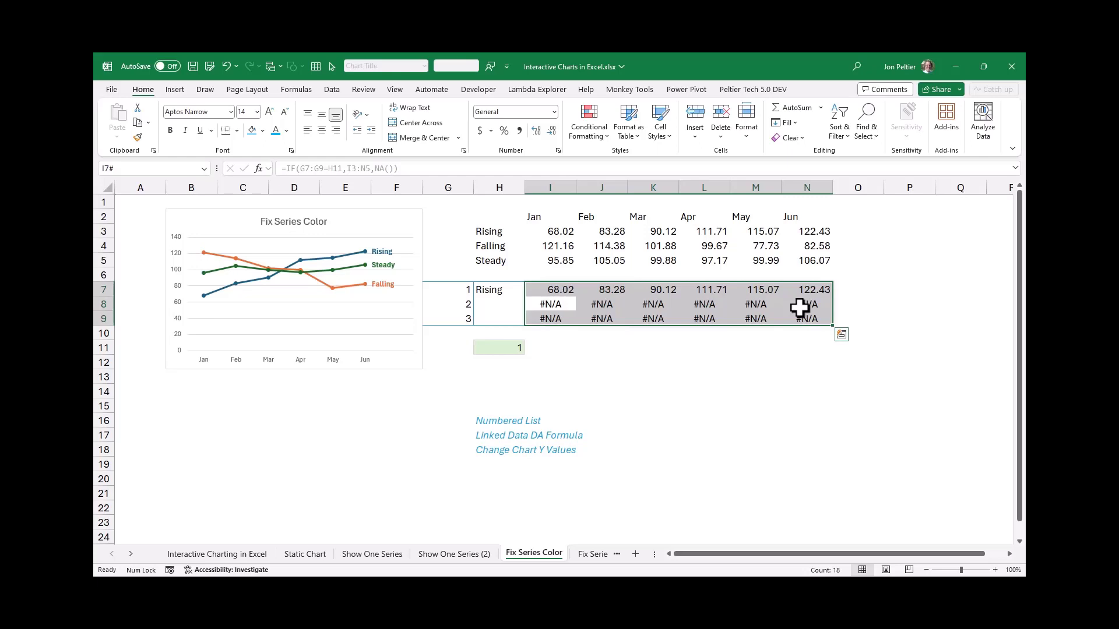
Test the IF formulas with series number 2 in cell H11, and set it to 3
{"action": "left_click", "coordinate": [515, 349]}
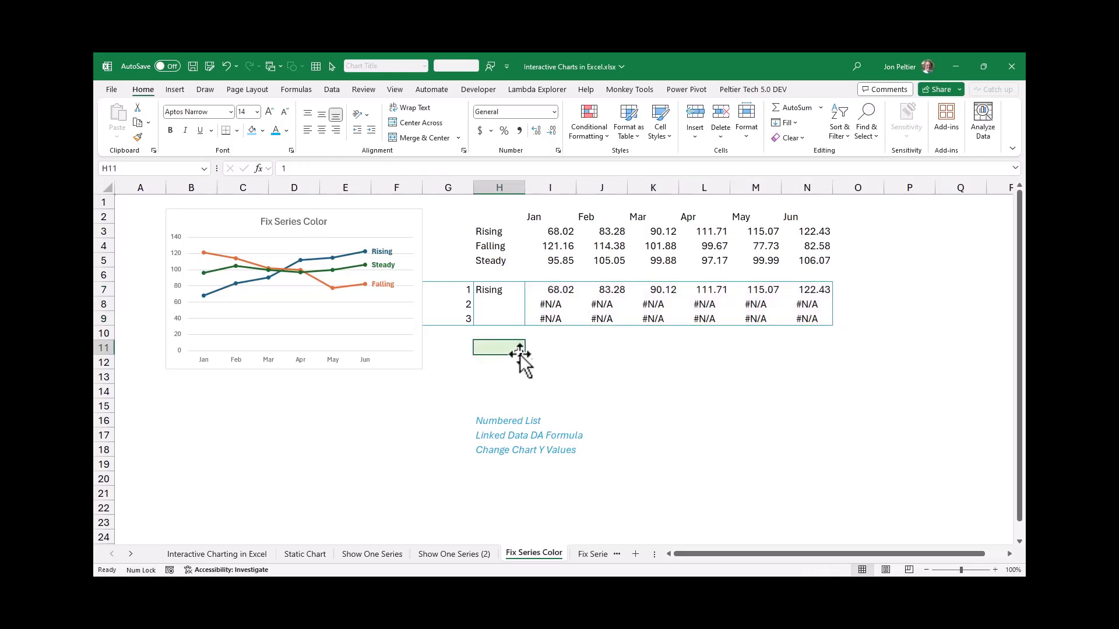
{"action": "type", "text": "2"}
{"action": "key", "text": "ctrl+Return"}
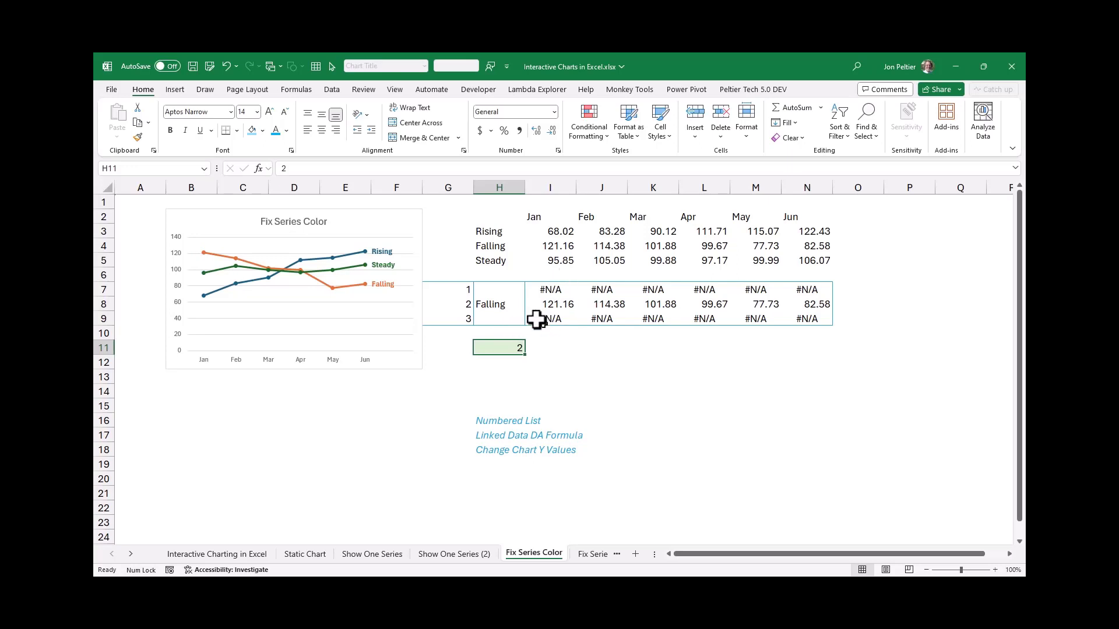
{"action": "type", "text": "3"}
{"action": "key", "text": "Return"}
{"action": "left_click", "coordinate": [494, 292]}
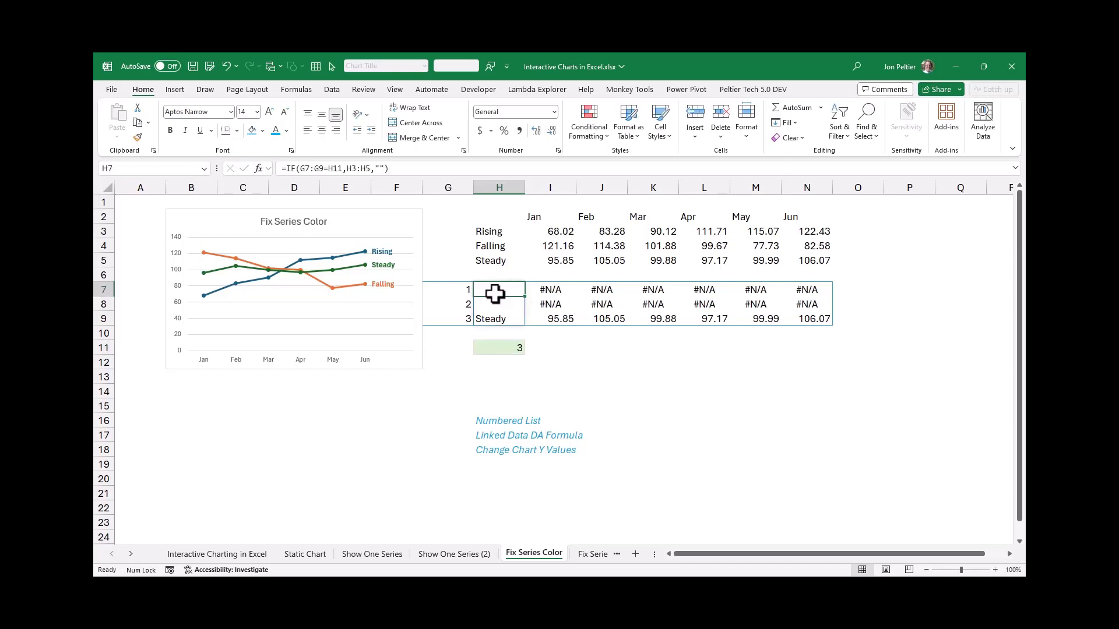
Set the series number in cell H11 to 1
{"action": "left_click", "coordinate": [495, 347]}
{"action": "type", "text": "1"}
{"action": "key", "text": "ctrl+Return"}
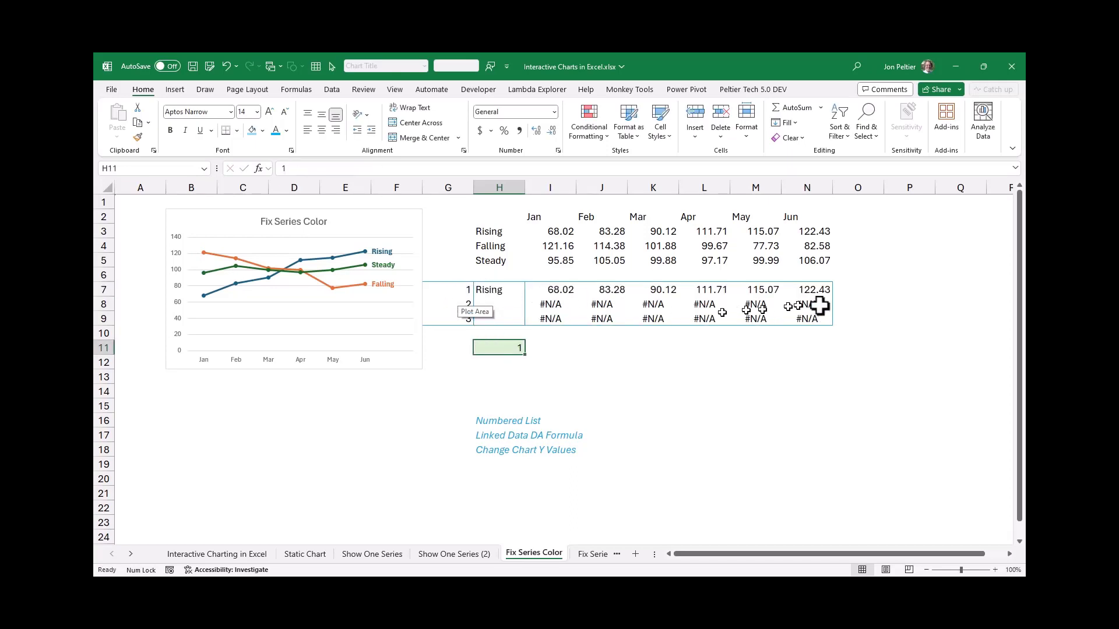
Move the Fix Series Color chart's series names and values from rows 3–5 to the formula results in rows 7–9
{"action": "left_click", "coordinate": [388, 226]}
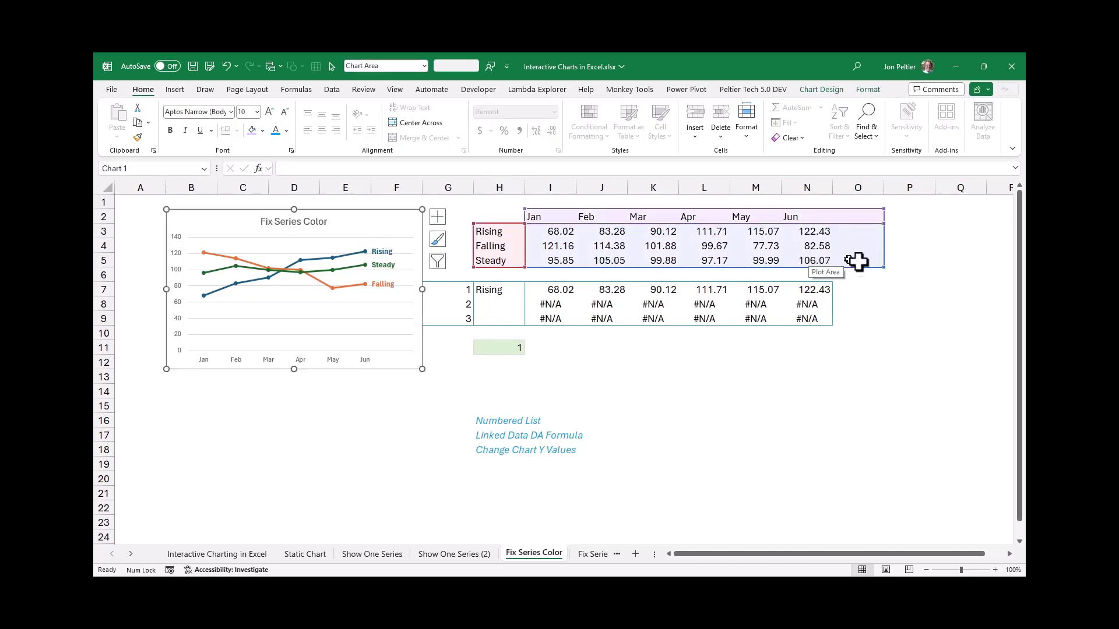
{"action": "left_click_drag", "start_coordinate": [859, 266], "coordinate": [848, 326]}
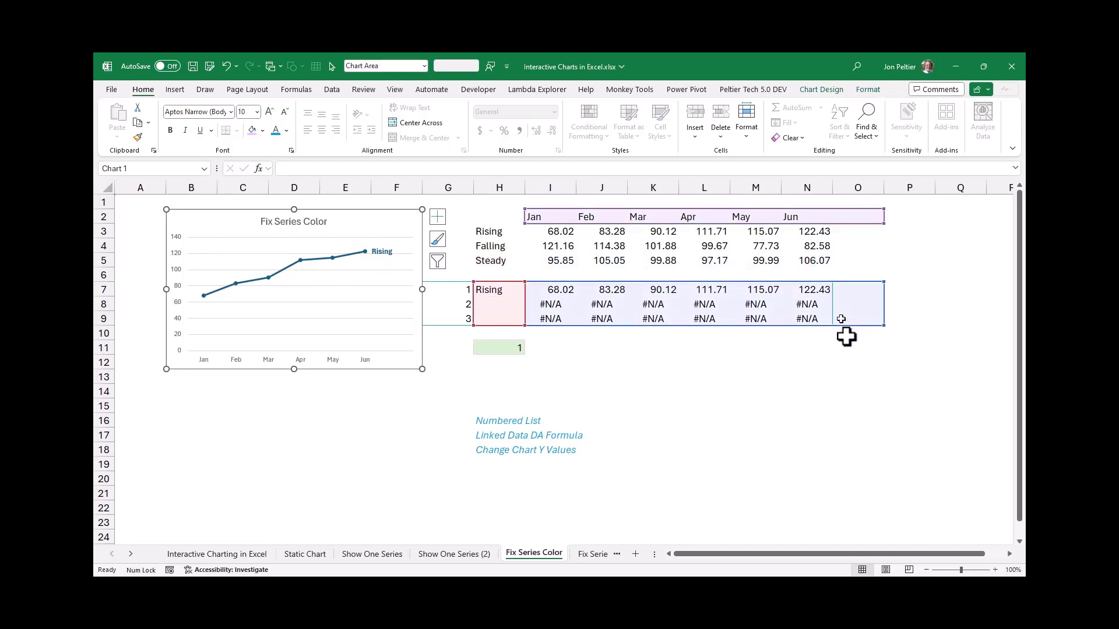
{"action": "key", "text": "Down"}
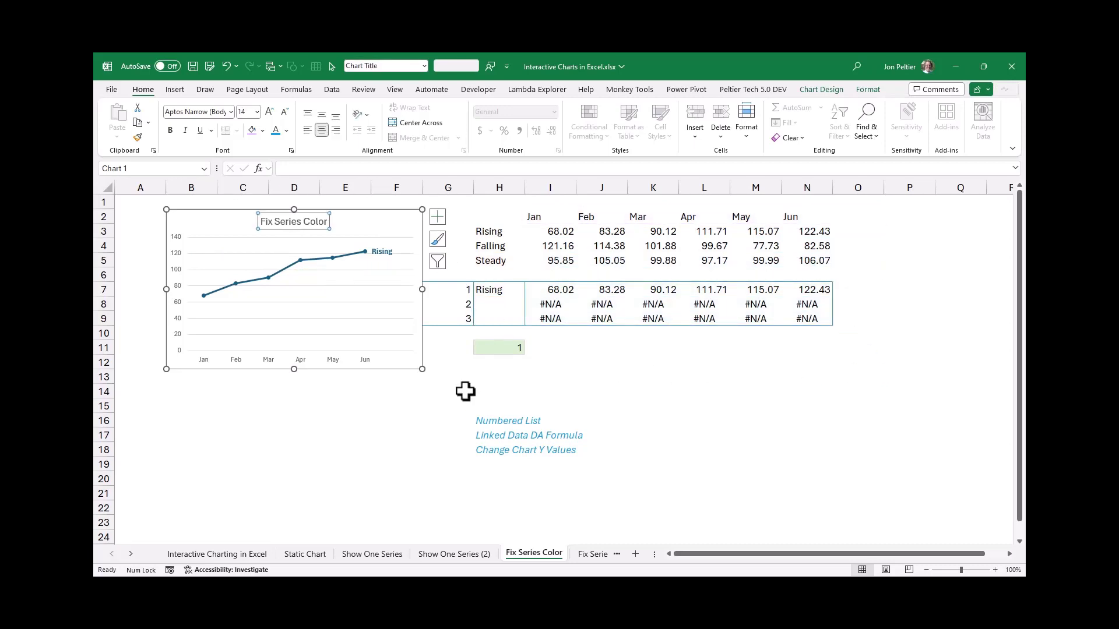
Test the chart with series number 2 in cell H11, and set it to 3
{"action": "left_click", "coordinate": [489, 345]}
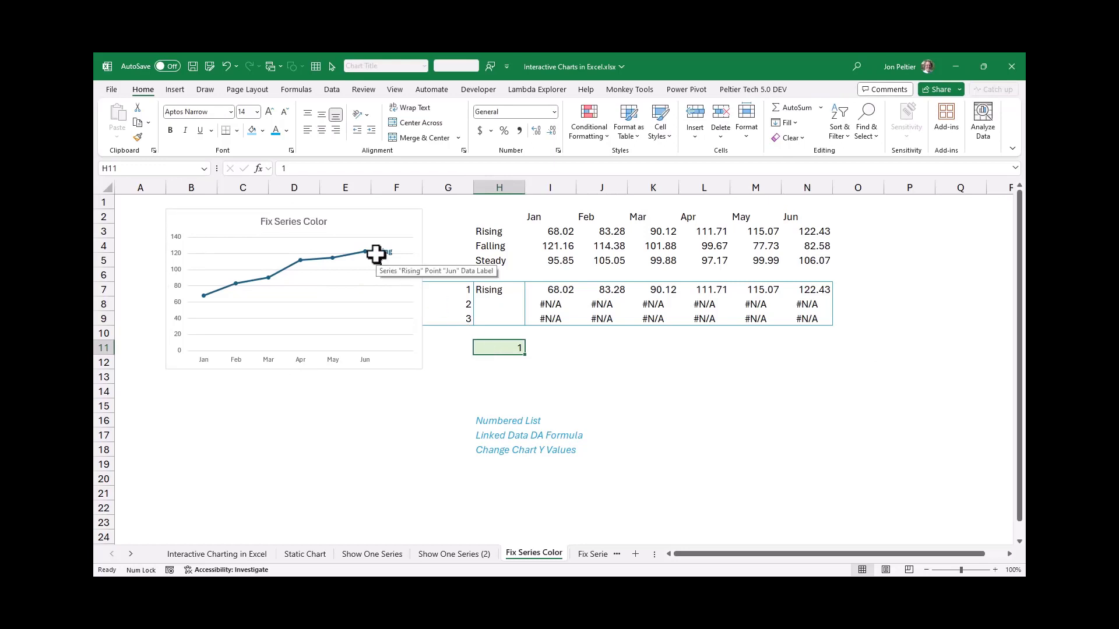
{"action": "type", "text": "2"}
{"action": "key", "text": "ctrl+Return"}
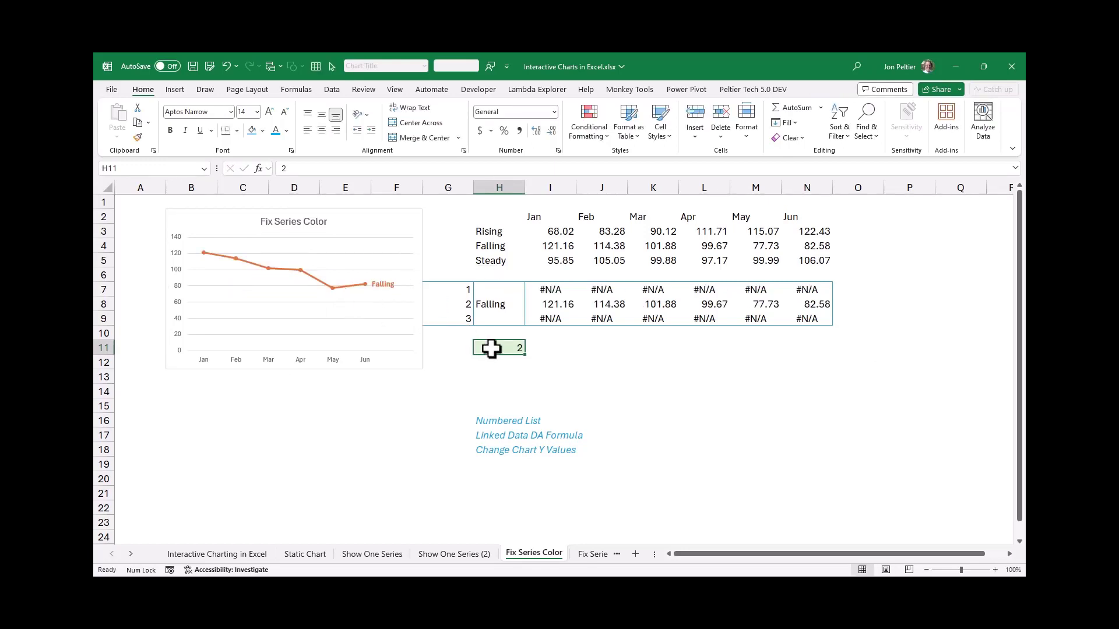
{"action": "type", "text": "2"}
{"action": "key", "text": "BackSpace"}
{"action": "type", "text": "3"}
{"action": "key", "text": "ctrl+Return"}
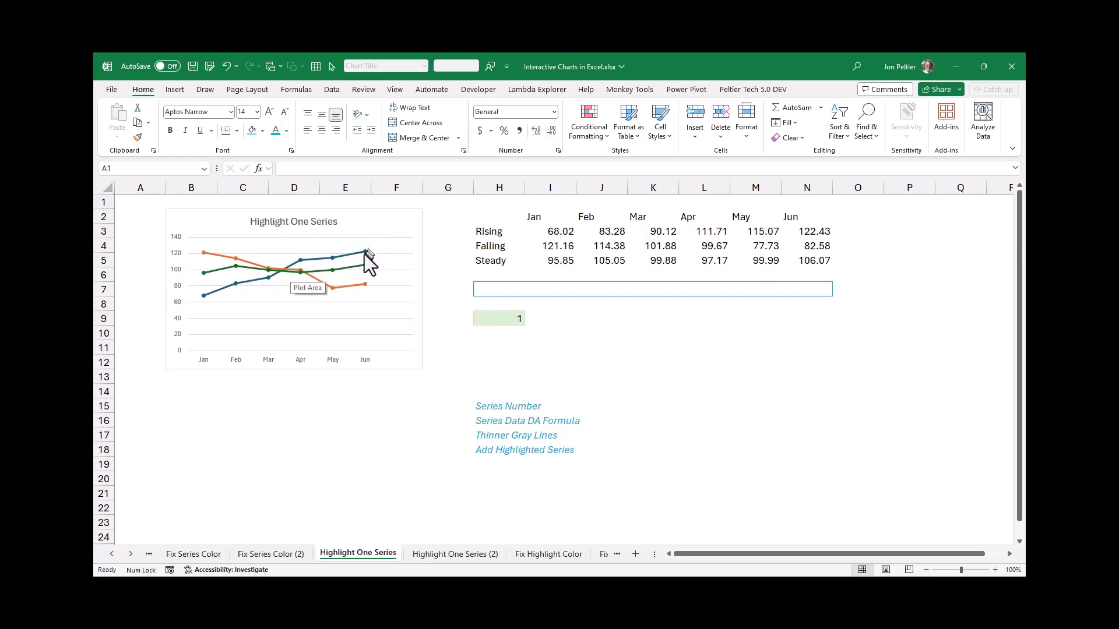
On the Highlight One Series chart, set the markers of the Rising, Steady and Falling series to None
{"action": "mouse_move", "coordinate": [364, 254]}
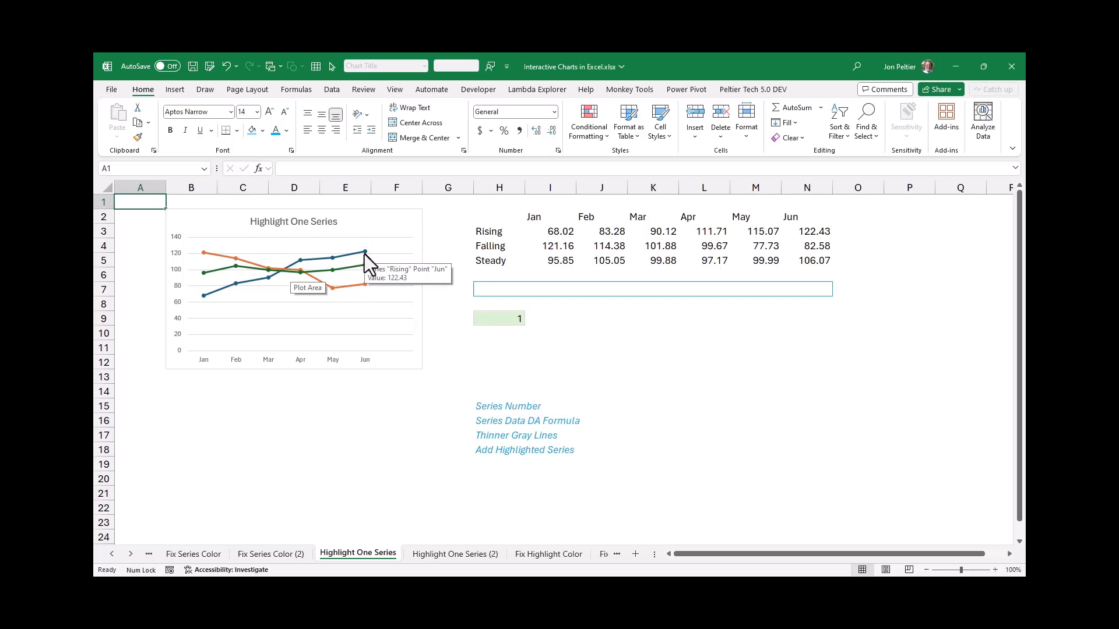
{"action": "left_click", "coordinate": [365, 254]}
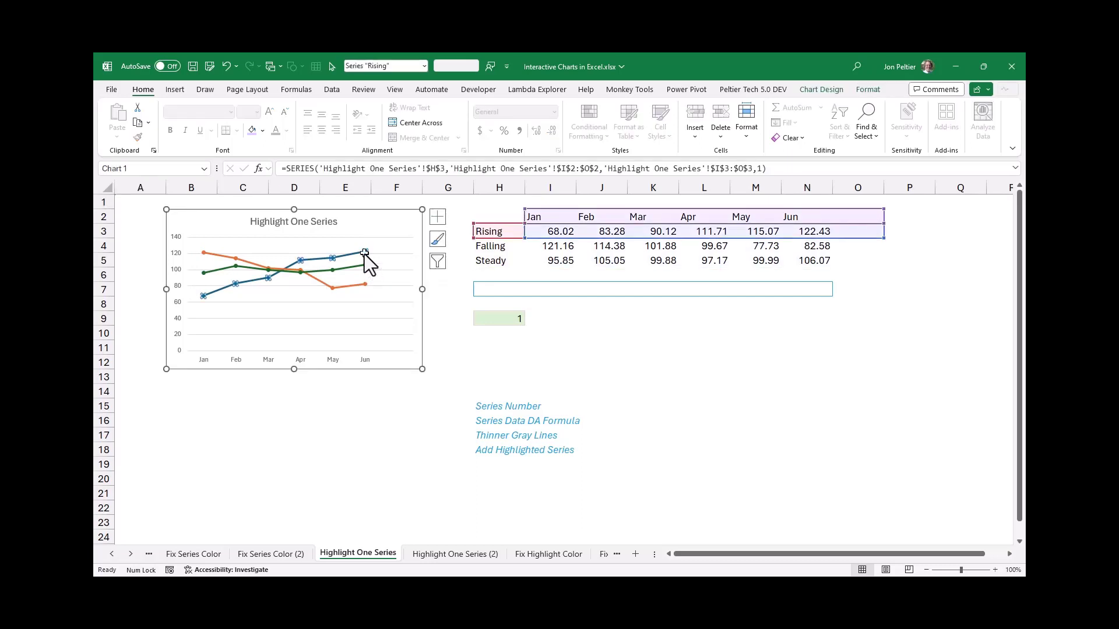
{"action": "key", "text": "ctrl+1"}
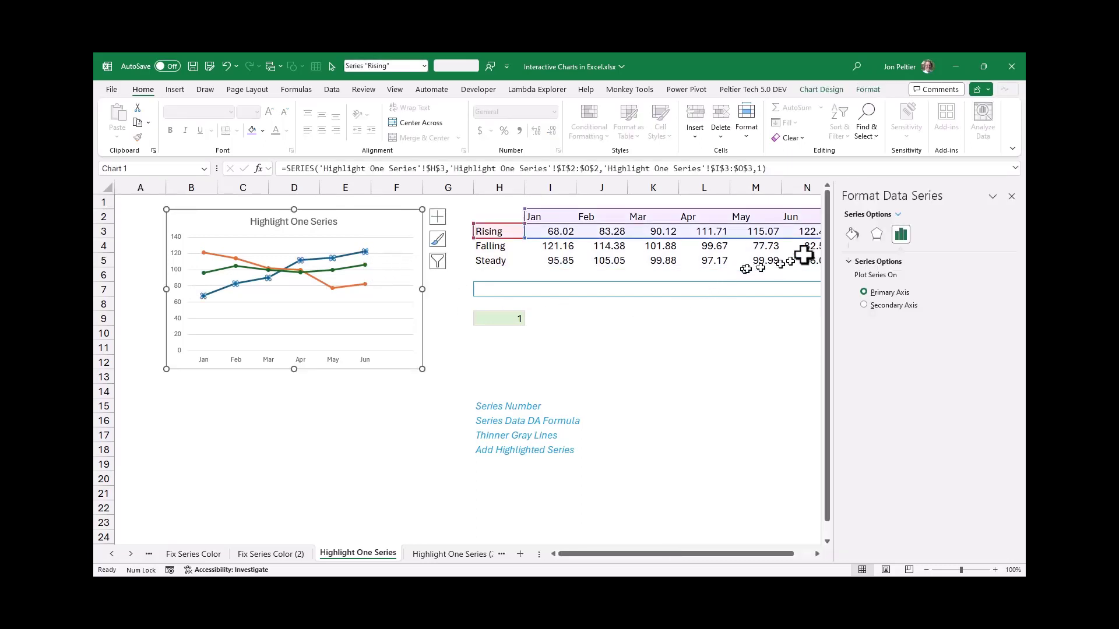
{"action": "left_click", "coordinate": [851, 235]}
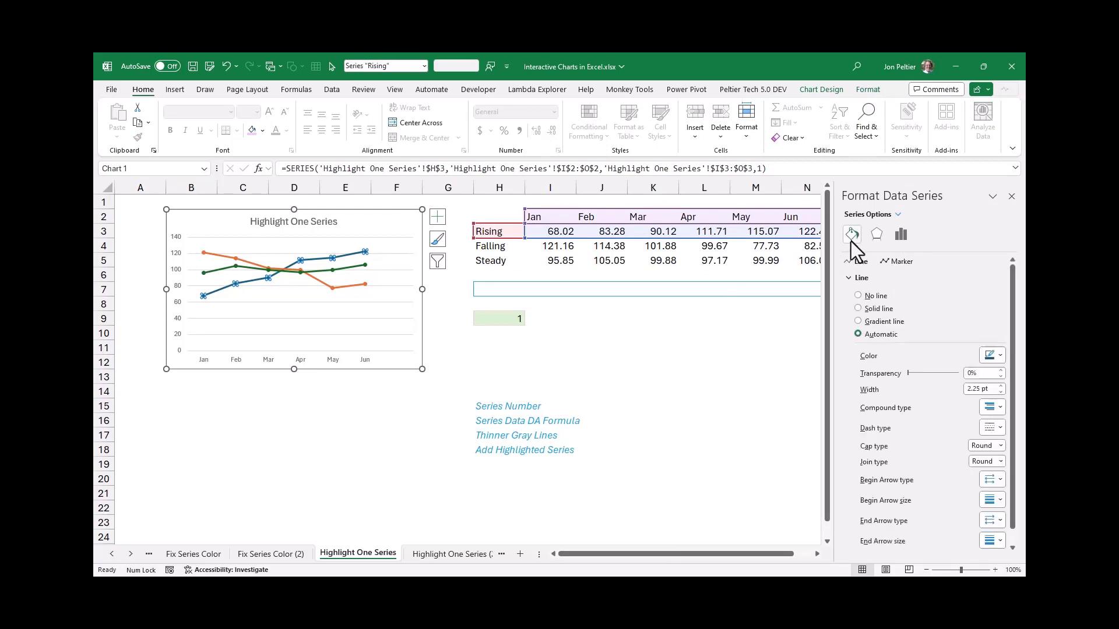
{"action": "left_click", "coordinate": [900, 261]}
{"action": "left_click", "coordinate": [885, 277]}
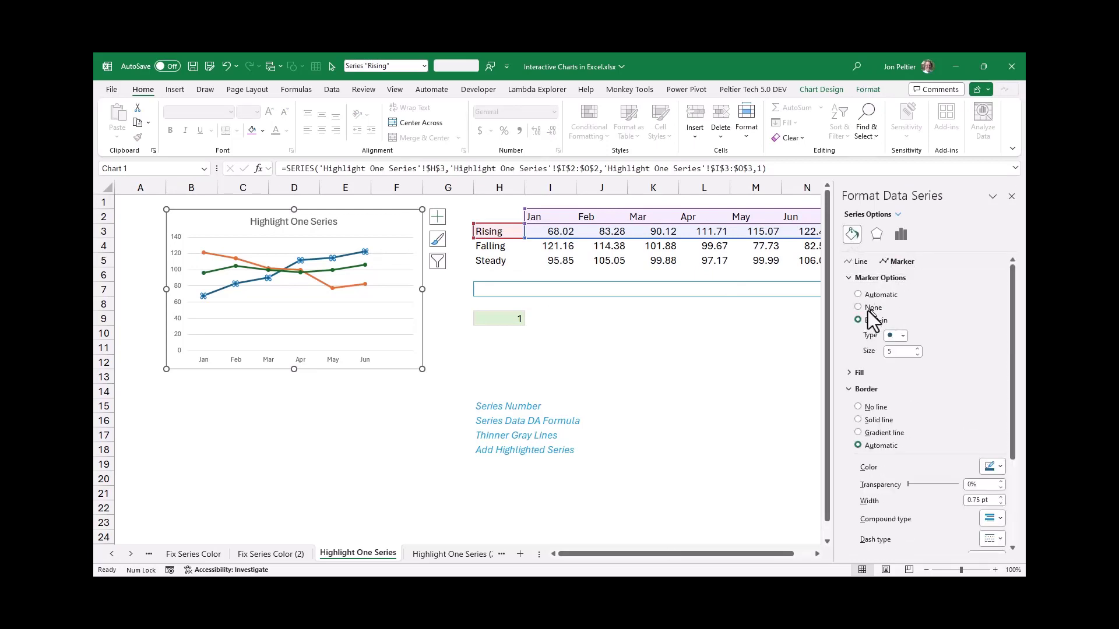
{"action": "left_click", "coordinate": [869, 308]}
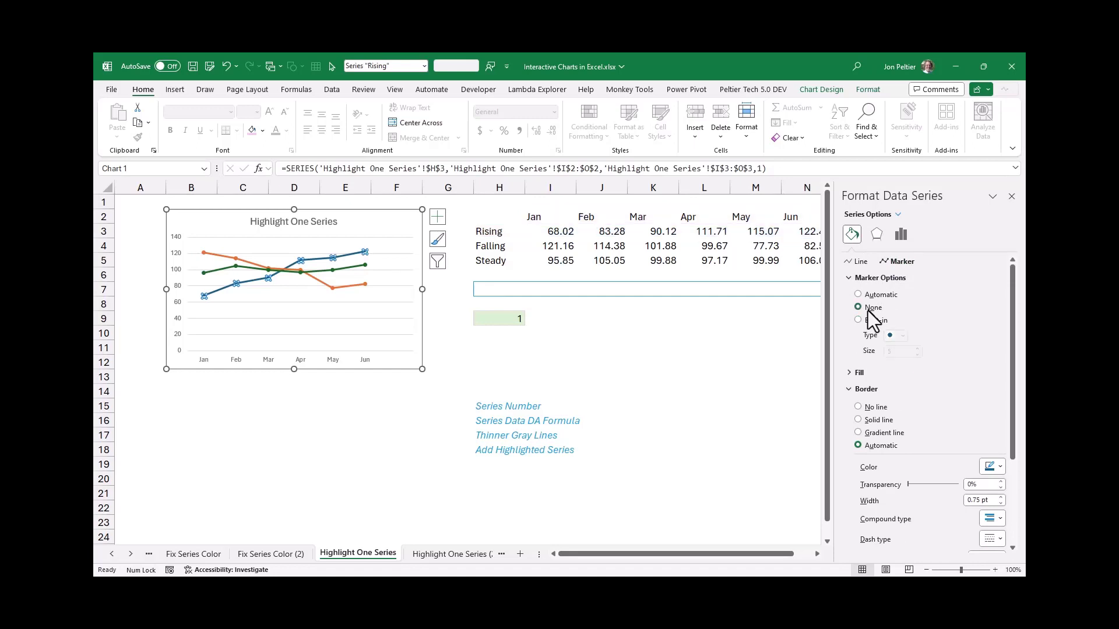
{"action": "left_click", "coordinate": [348, 269]}
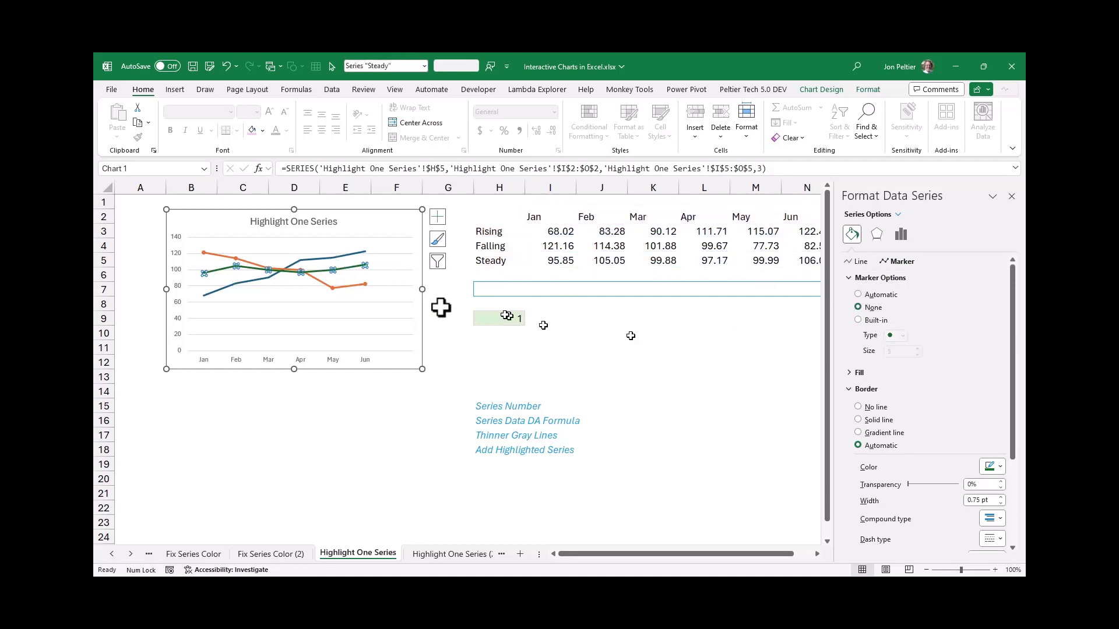
{"action": "left_click", "coordinate": [344, 286]}
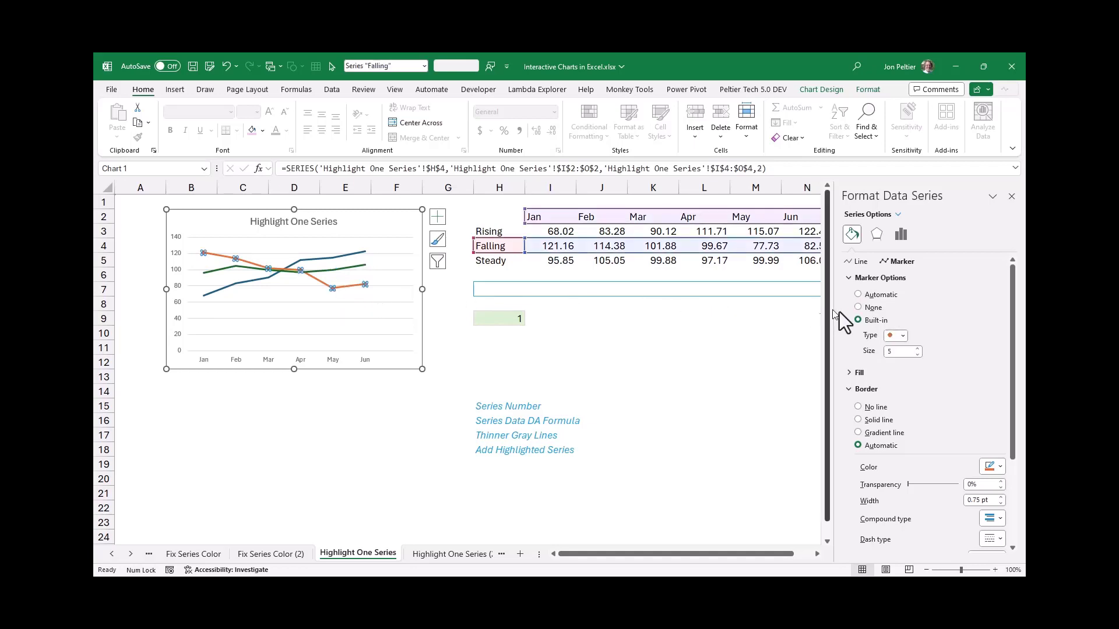
{"action": "left_click", "coordinate": [873, 308]}
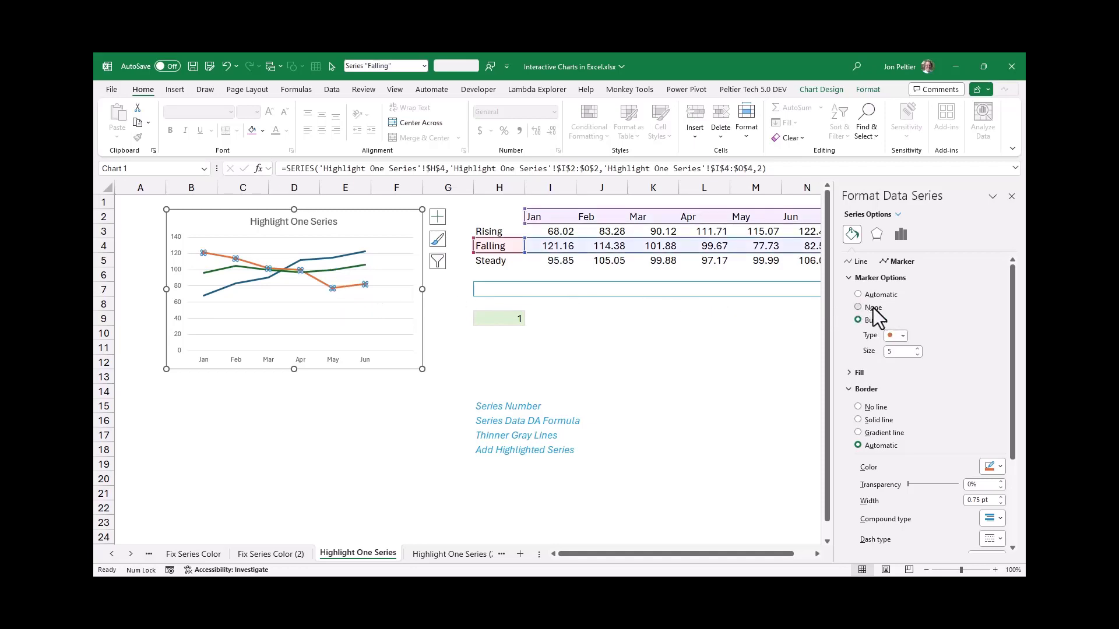
Color the Falling line light gray, and repeat the same line formatting on the Steady and Rising series
{"action": "left_click", "coordinate": [861, 262]}
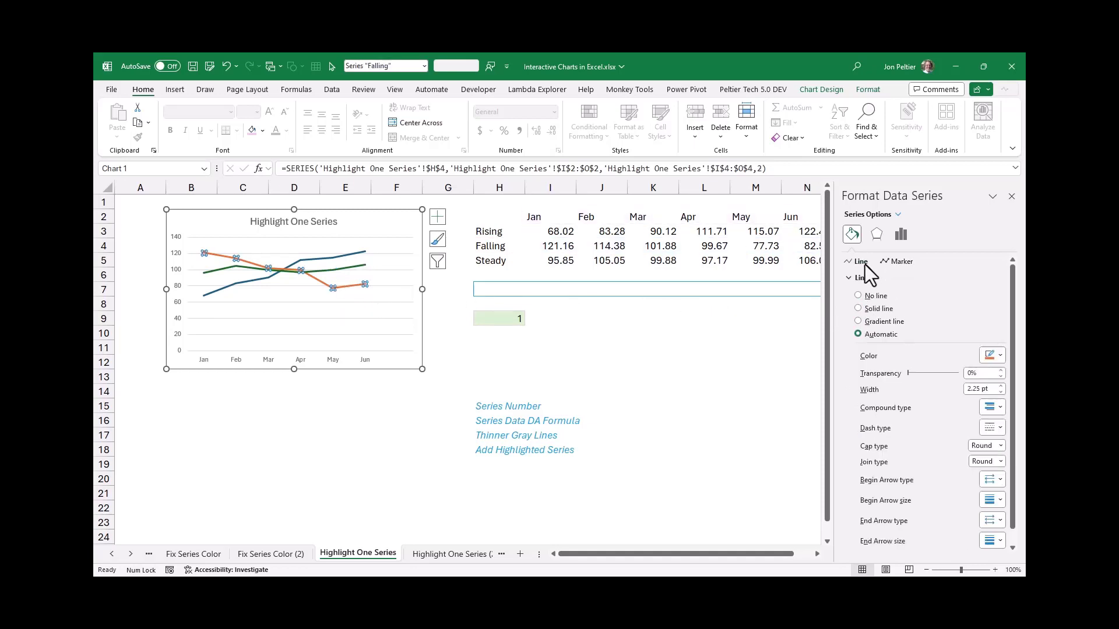
{"action": "left_click", "coordinate": [1001, 358]}
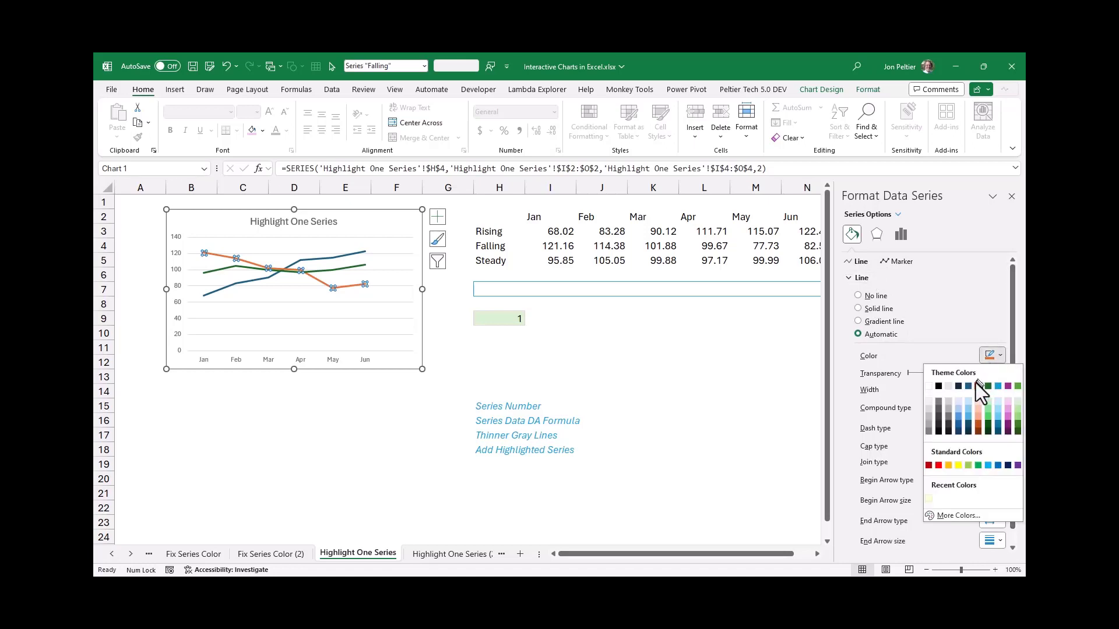
{"action": "left_click", "coordinate": [928, 416]}
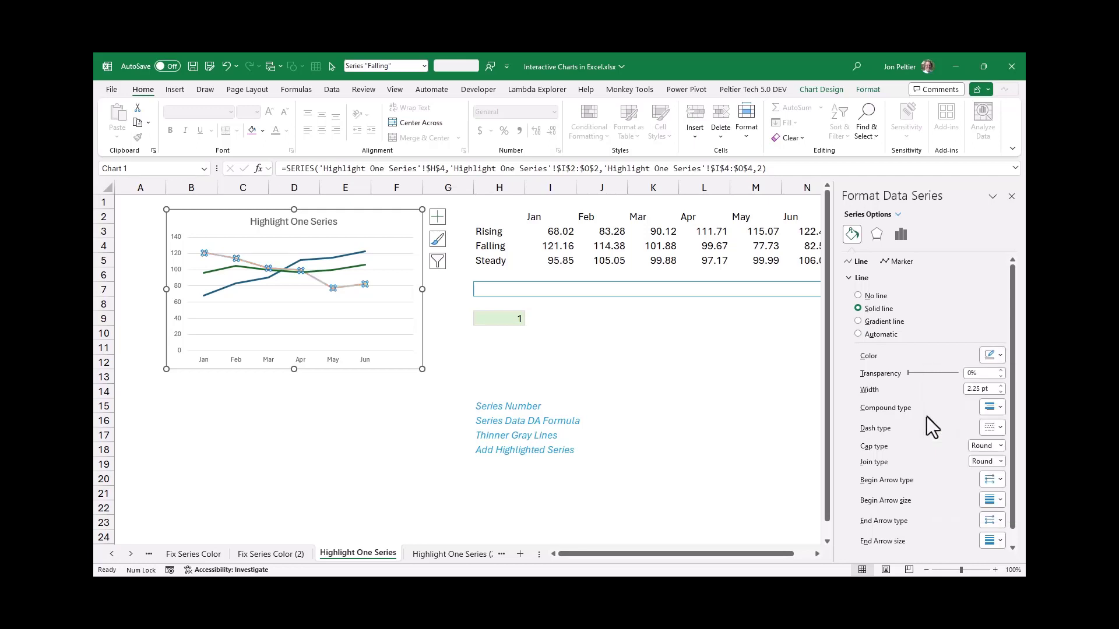
{"action": "left_click", "coordinate": [357, 267]}
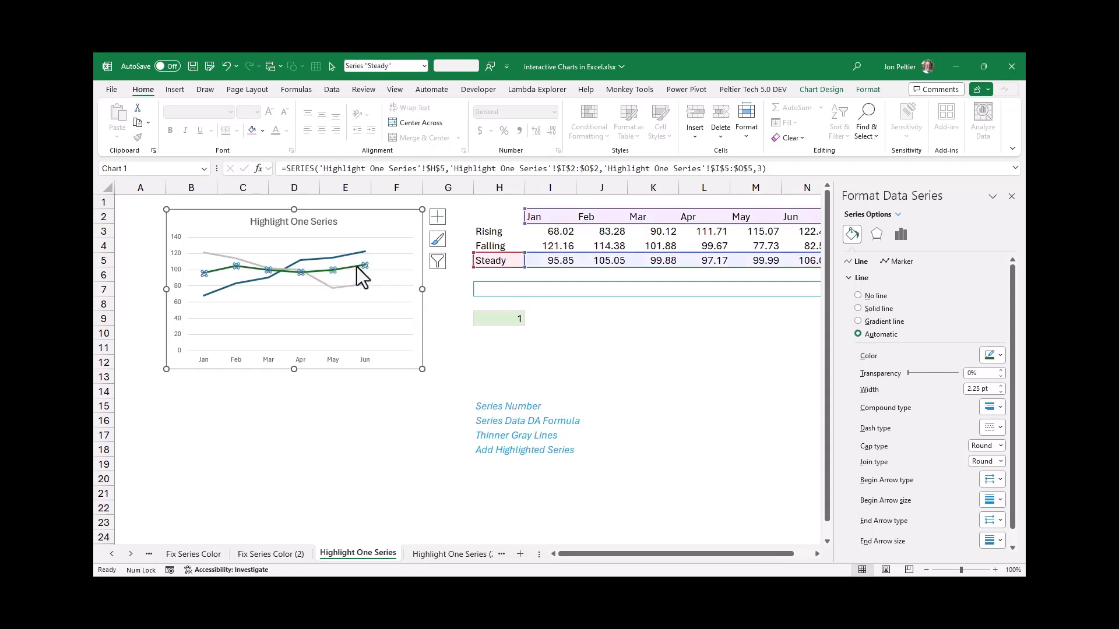
{"action": "key", "text": "F4"}
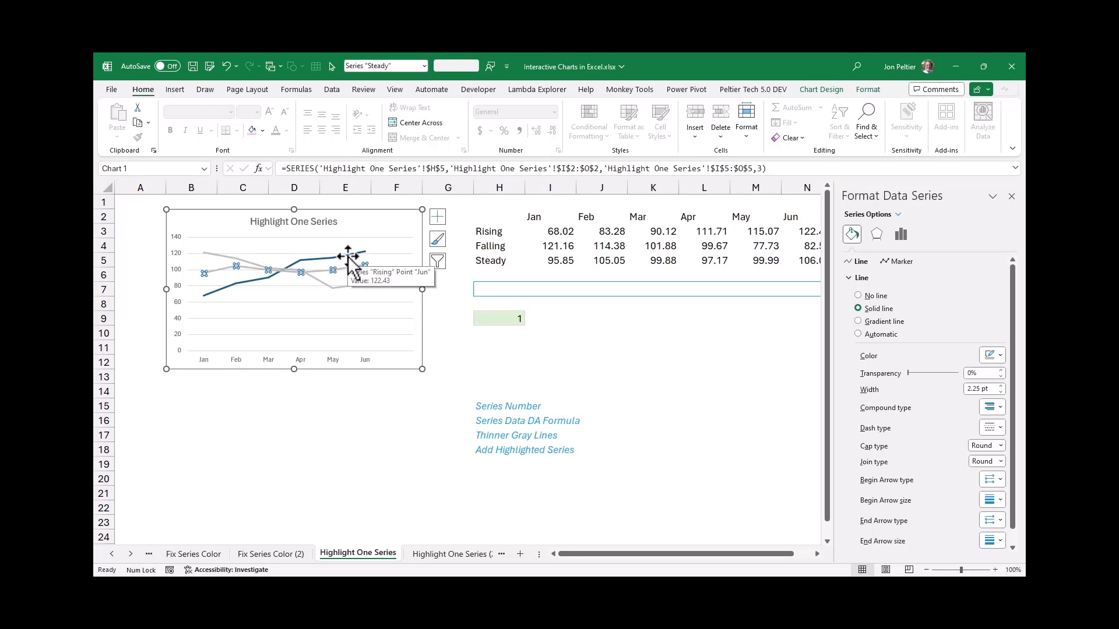
{"action": "left_click", "coordinate": [347, 257]}
{"action": "key", "text": "F4"}
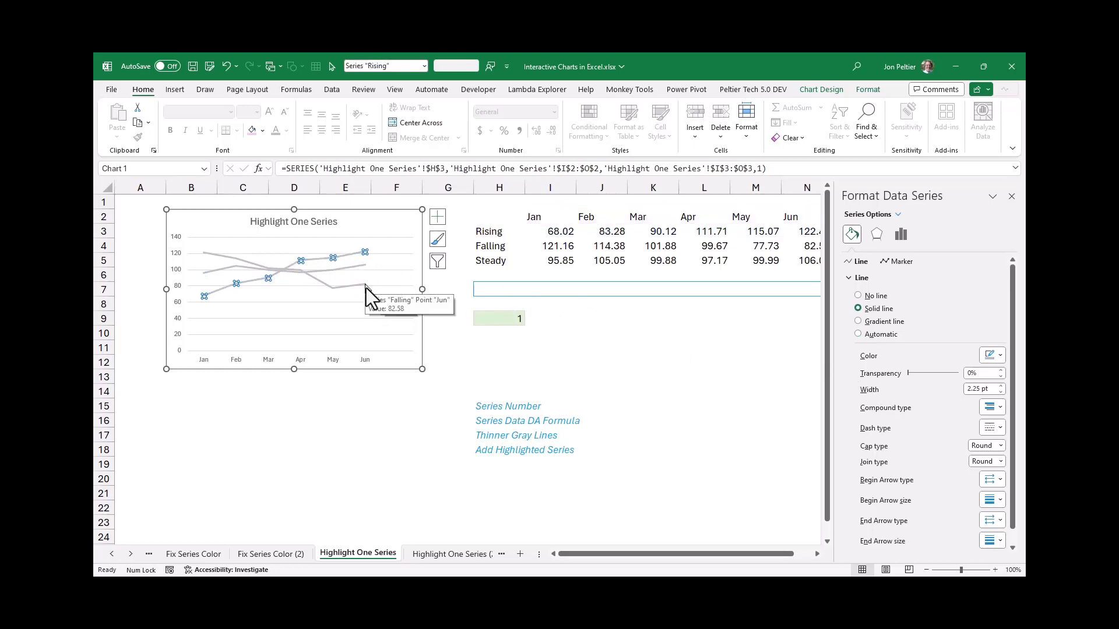
Reduce the line width of the Rising, Steady and Falling series to 1.5 pt, and close the formatting options
{"action": "left_click", "coordinate": [998, 393]}
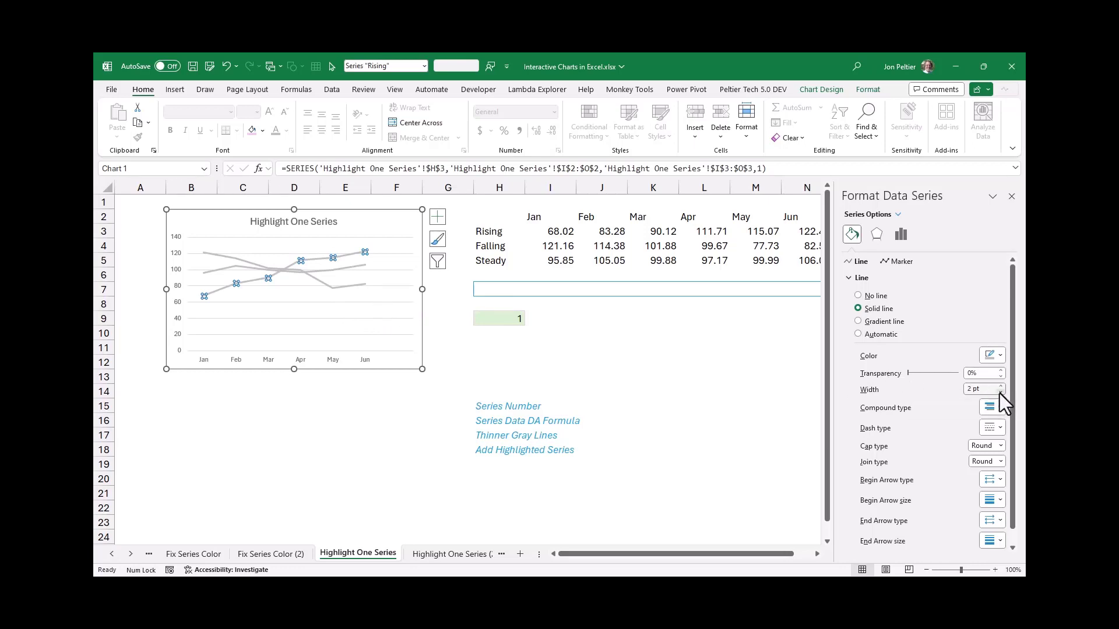
{"action": "left_click", "coordinate": [998, 393]}
{"action": "left_click", "coordinate": [998, 393]}
{"action": "left_click", "coordinate": [347, 267]}
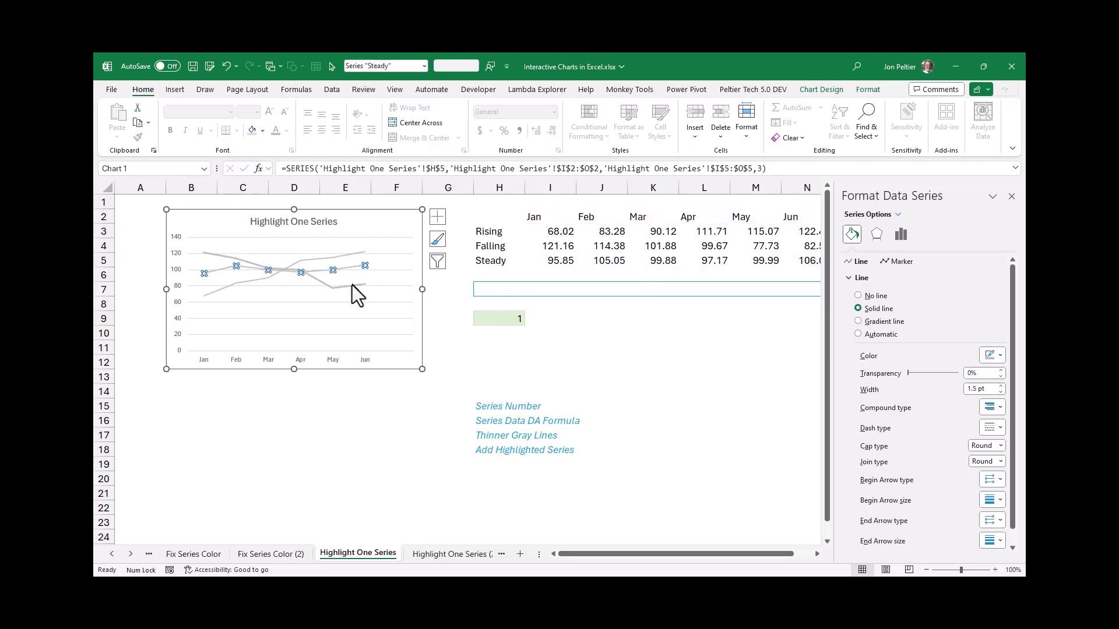
{"action": "left_click", "coordinate": [352, 285]}
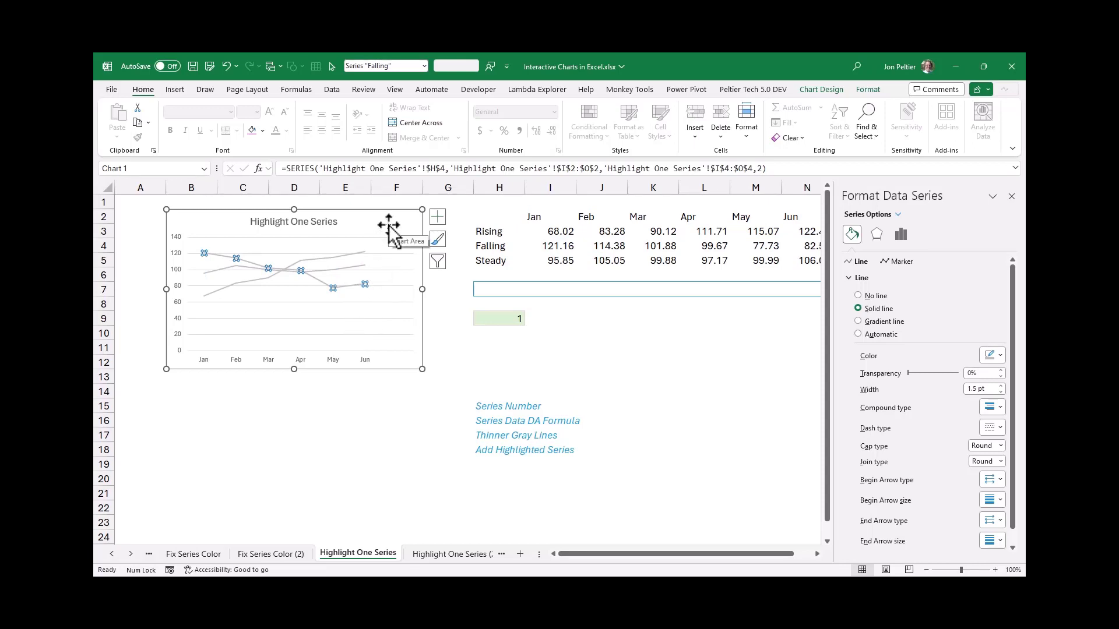
{"action": "left_click", "coordinate": [1012, 197]}
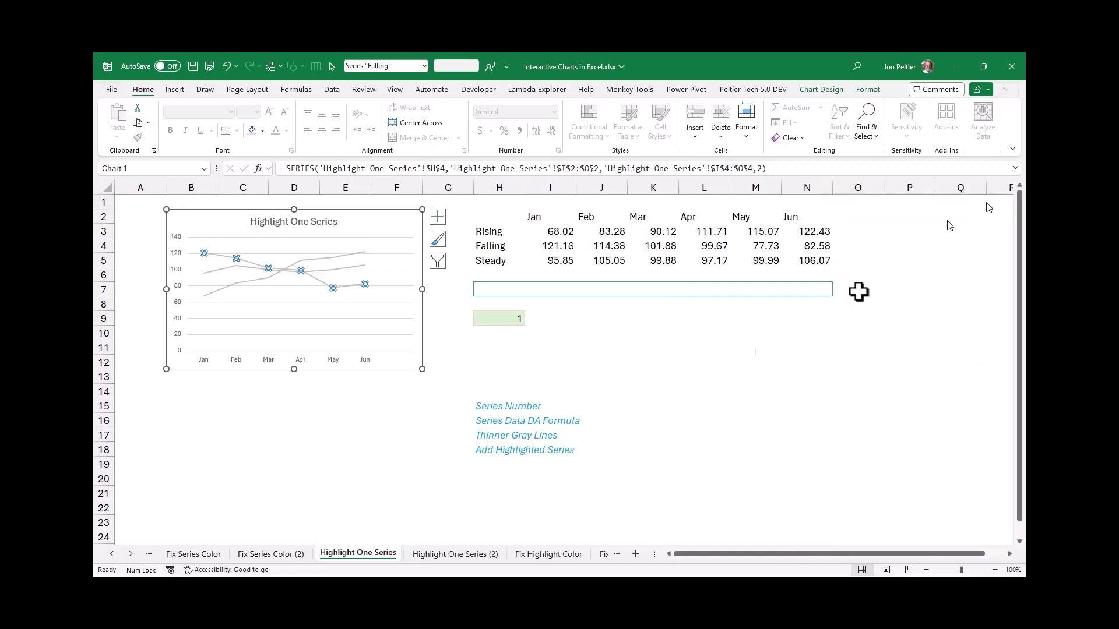
Enter =INDEX(H3:N5,H9,0) in H7 to return the chosen series' name and monthly values
{"action": "left_click", "coordinate": [495, 292]}
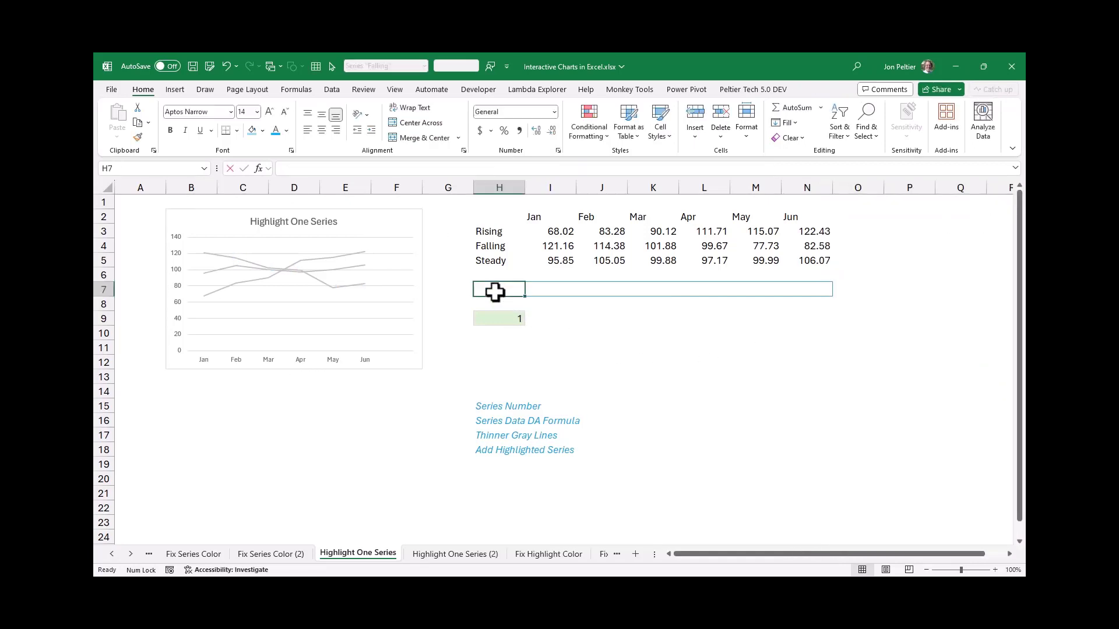
{"action": "type", "text": "=index("}
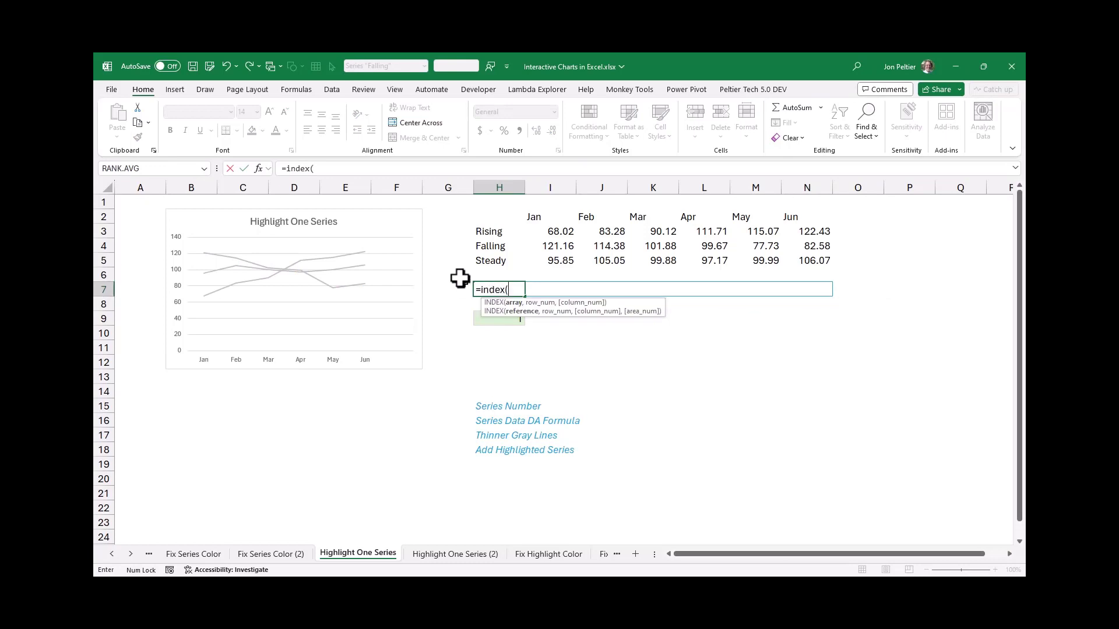
{"action": "left_click_drag", "start_coordinate": [500, 229], "coordinate": [812, 263]}
{"action": "type", "text": ","}
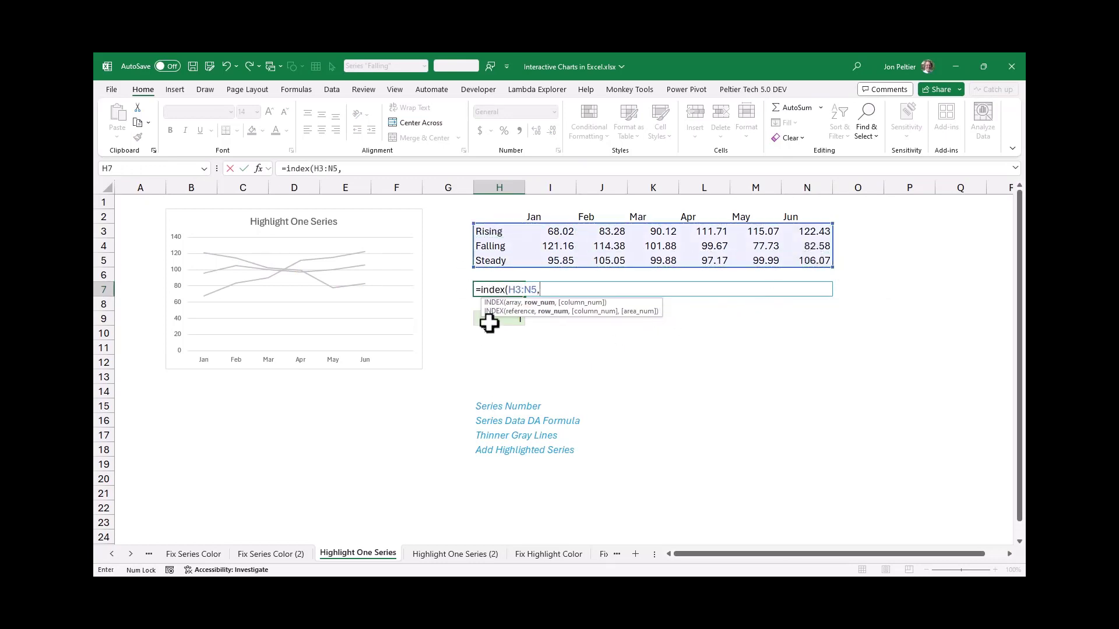
{"action": "left_click", "coordinate": [488, 324]}
{"action": "type", "text": ",0)"}
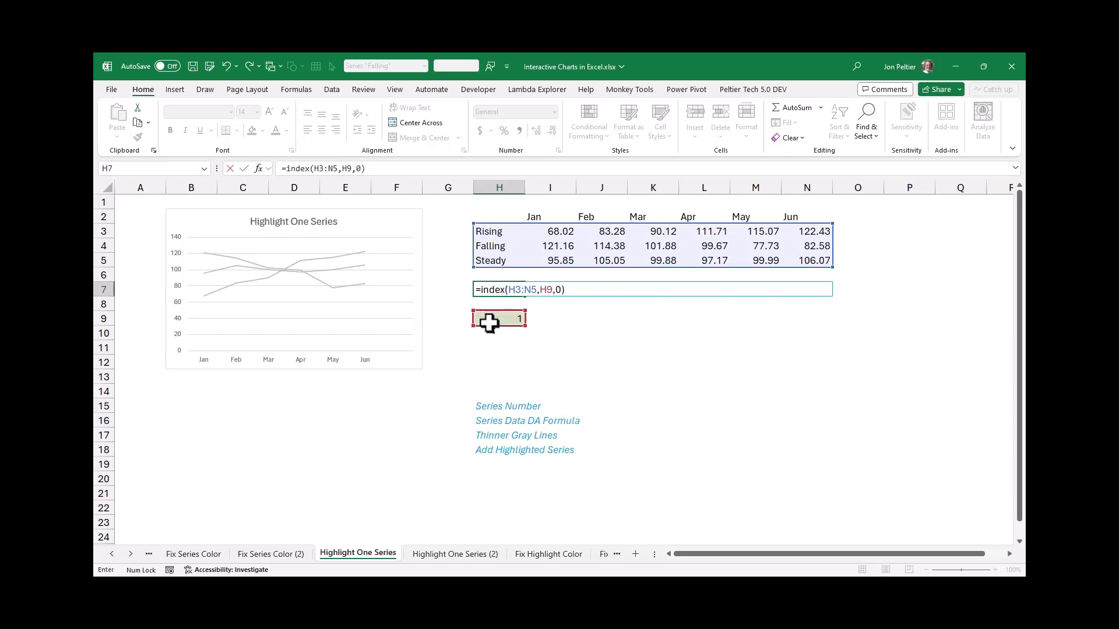
{"action": "key", "text": "ctrl+Return"}
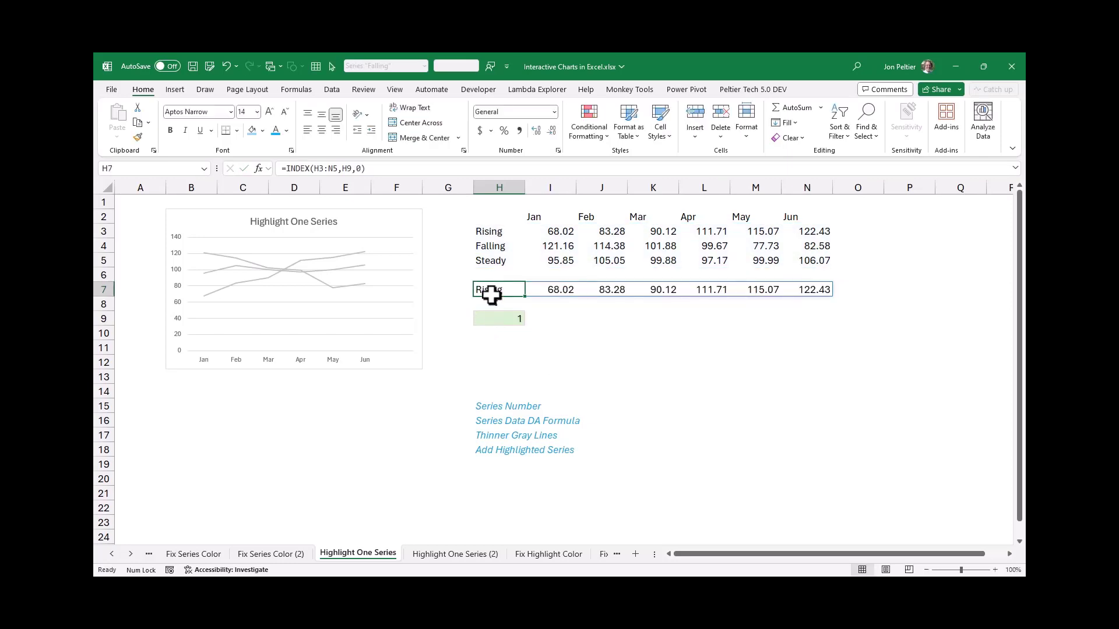
Copy H7:N7 and Paste Special it into the chart as a new series, with values in rows and series names in the first column
{"action": "left_click", "coordinate": [405, 227]}
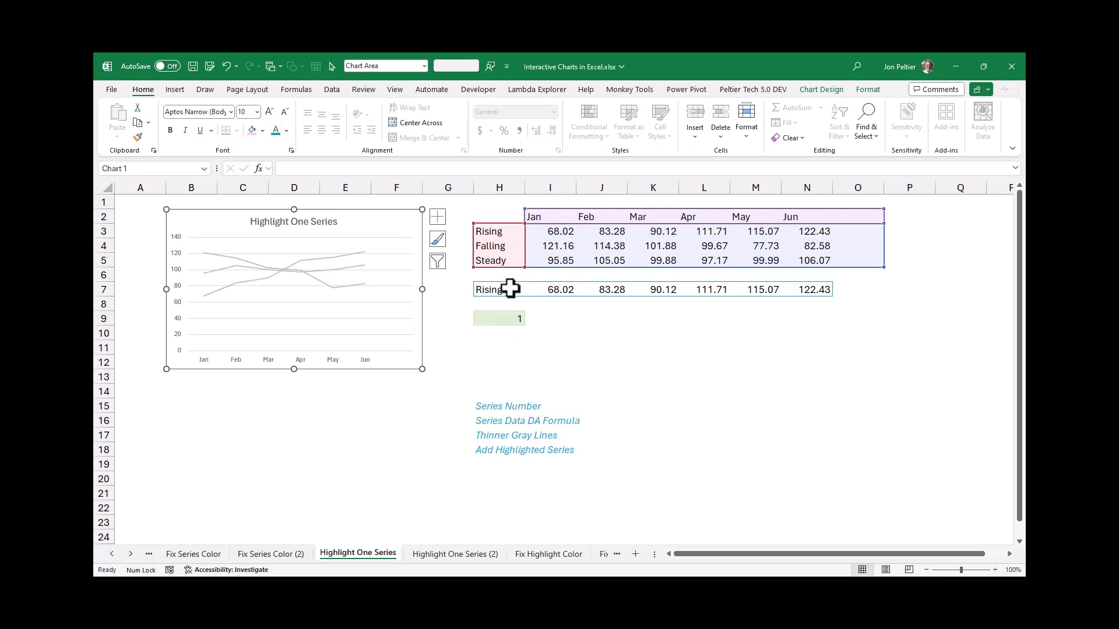
{"action": "left_click_drag", "start_coordinate": [511, 289], "coordinate": [828, 294]}
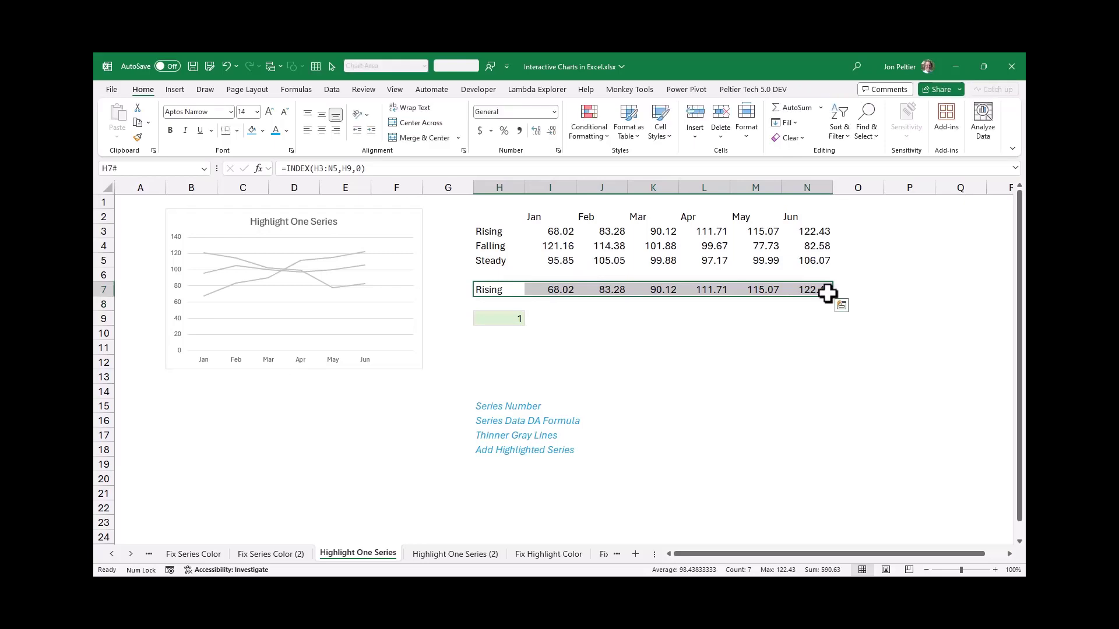
{"action": "key", "text": "ctrl+c"}
{"action": "right_click", "coordinate": [380, 219]}
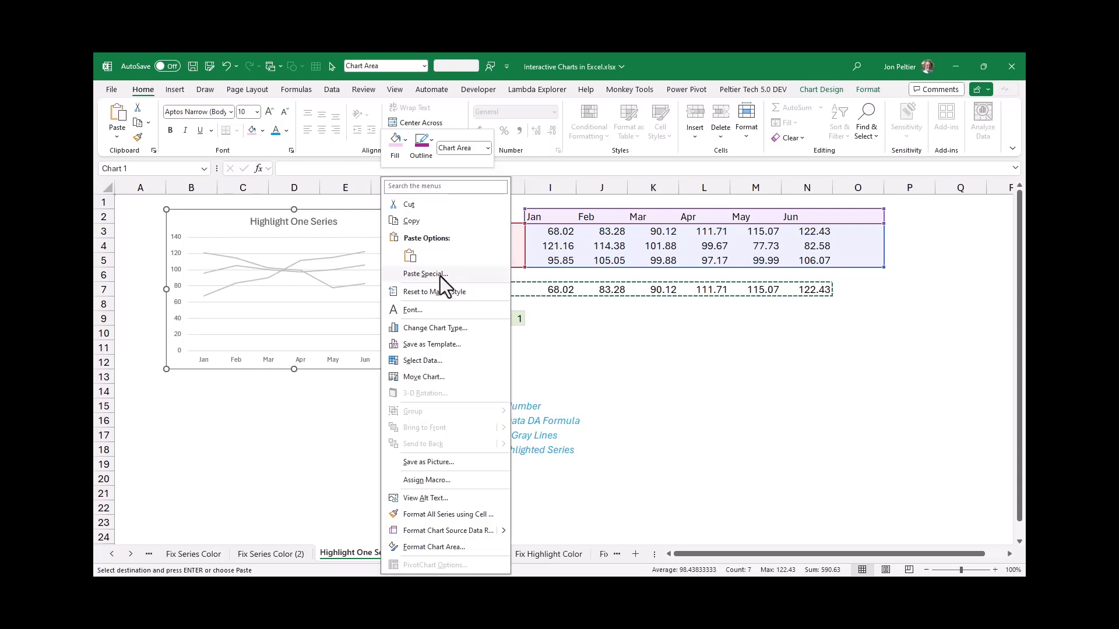
{"action": "left_click", "coordinate": [116, 138]}
{"action": "left_click", "coordinate": [116, 139]}
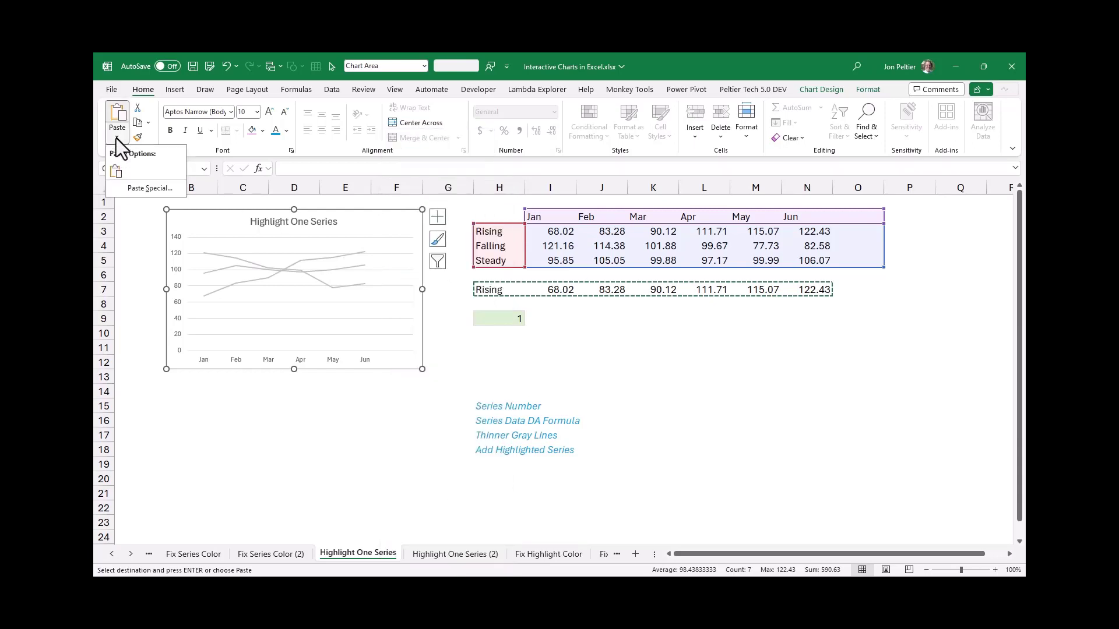
{"action": "left_click", "coordinate": [117, 139]}
{"action": "left_click", "coordinate": [117, 138]}
{"action": "left_click", "coordinate": [130, 189]}
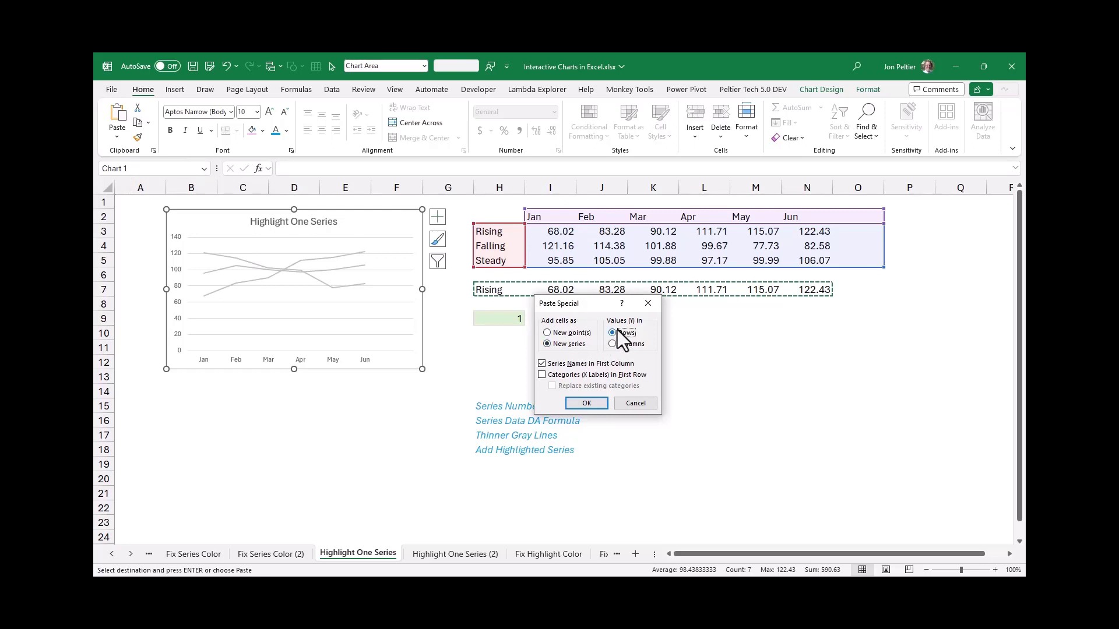
{"action": "left_click", "coordinate": [586, 403]}
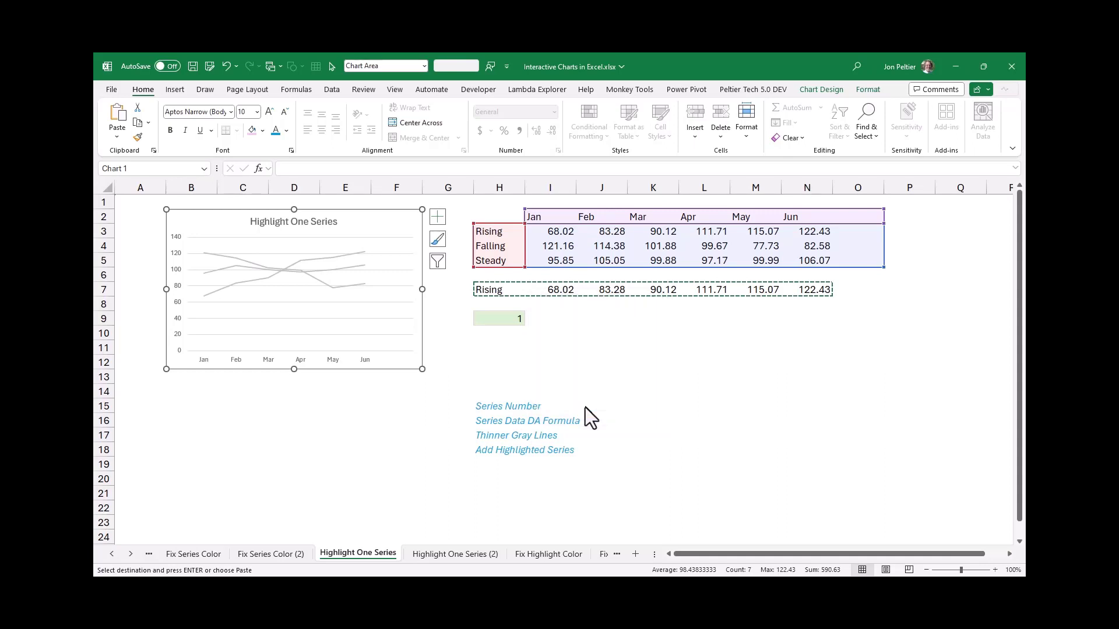
{"action": "left_click", "coordinate": [346, 256]}
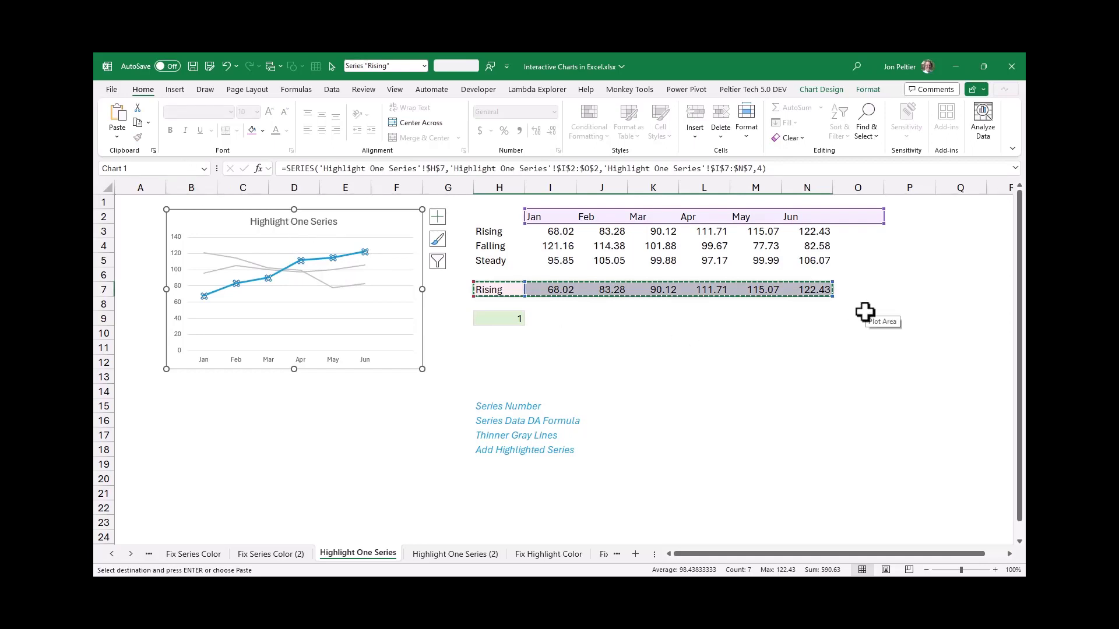
{"action": "double_click", "coordinate": [835, 317]}
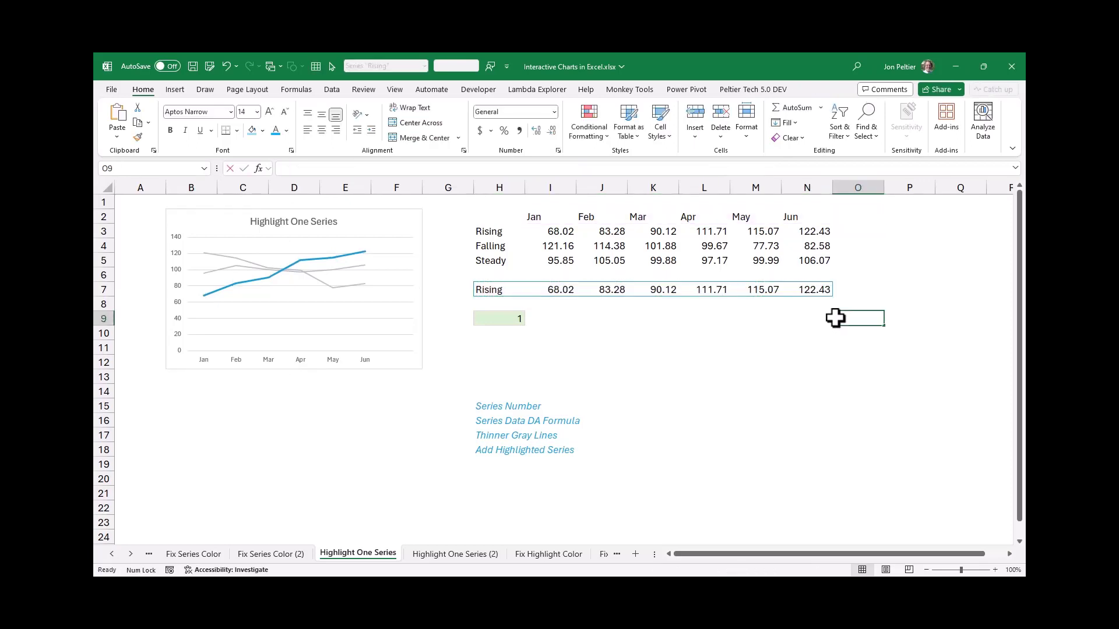
Set the markers of the added blue highlight series to Automatic
{"action": "left_click", "coordinate": [337, 259]}
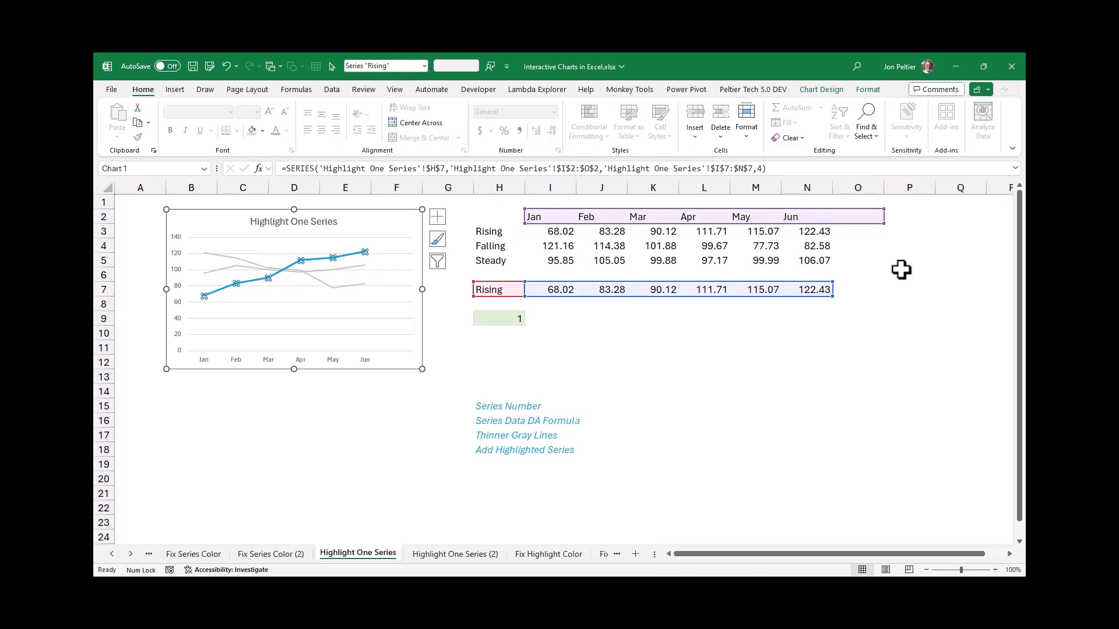
{"action": "key", "text": "ctrl+1"}
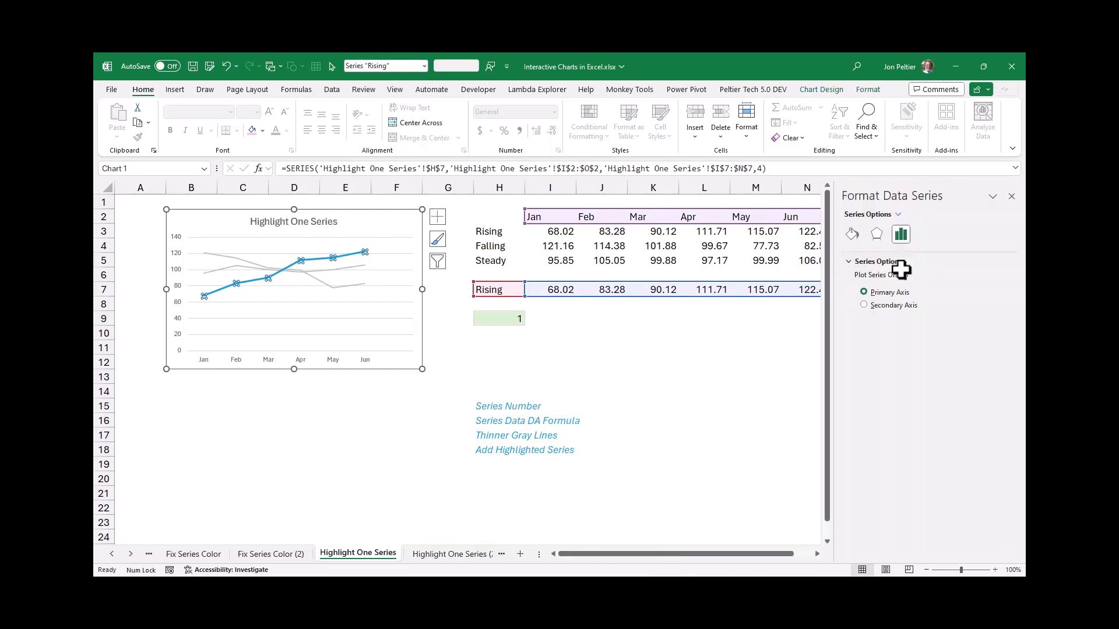
{"action": "left_click", "coordinate": [859, 239]}
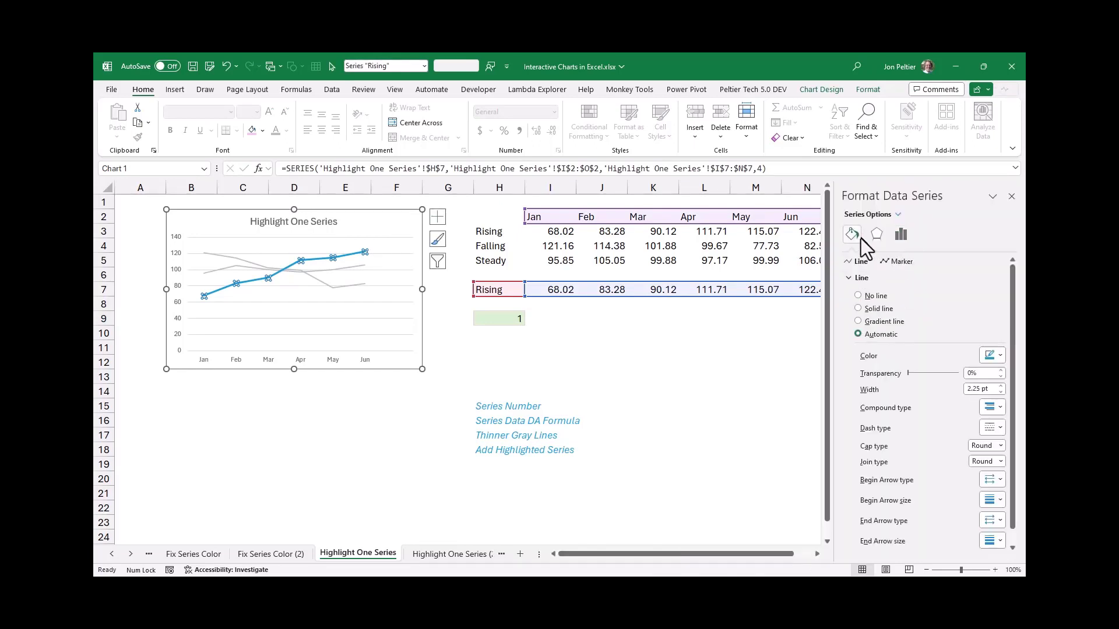
{"action": "left_click", "coordinate": [904, 267]}
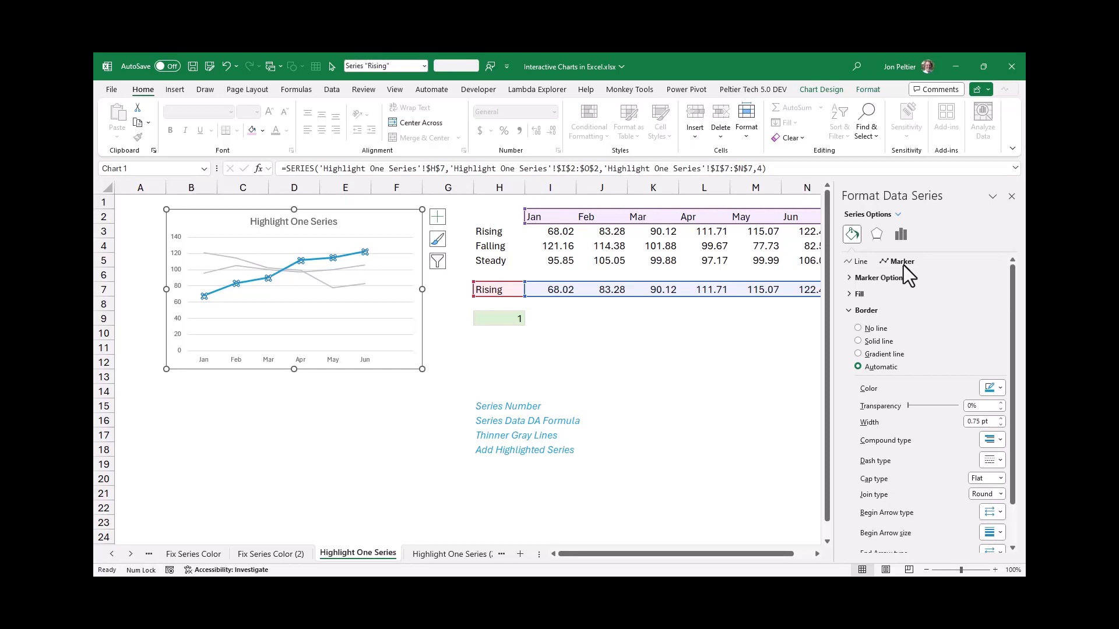
{"action": "left_click", "coordinate": [897, 279]}
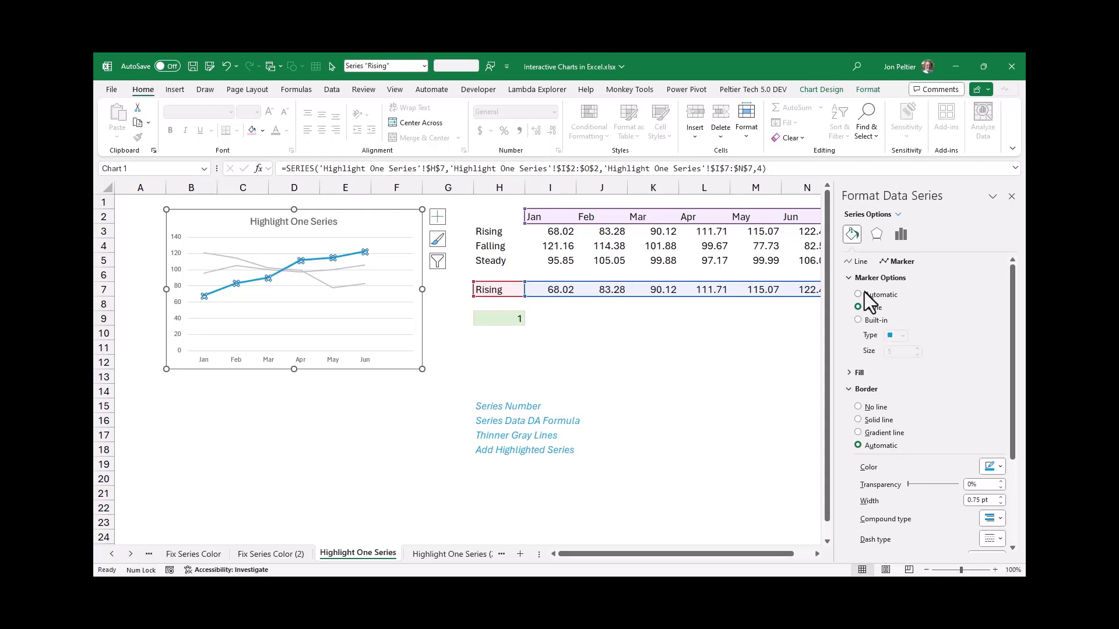
{"action": "left_click", "coordinate": [865, 294]}
{"action": "left_click", "coordinate": [337, 432]}
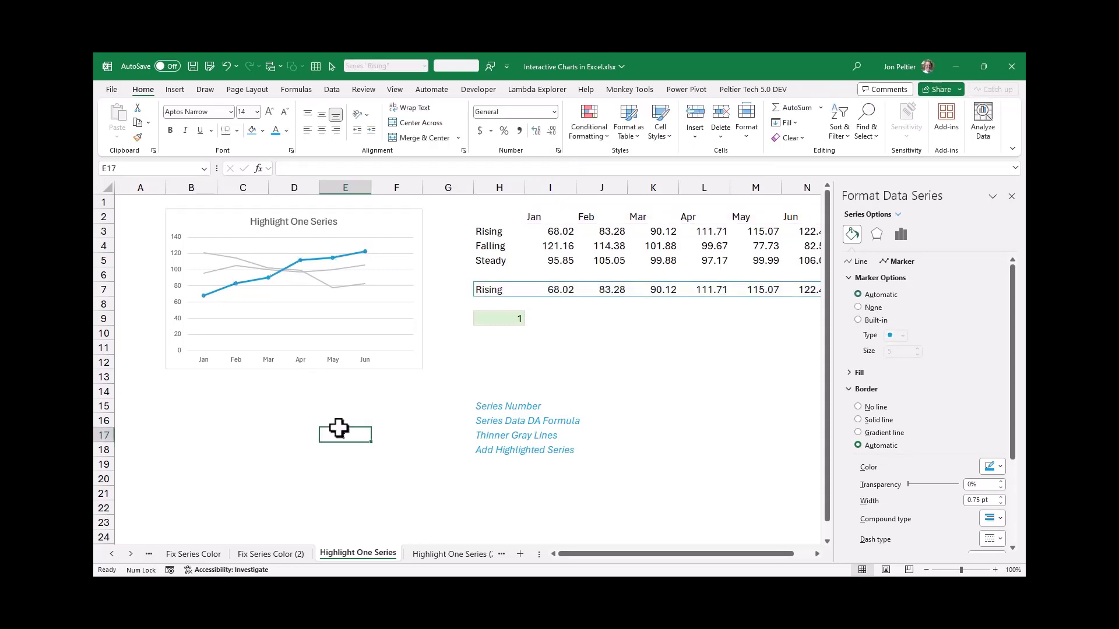
Add a data label to the highlight series' Jun point, showing only the series name, with value and leader lines turned off
{"action": "left_click", "coordinate": [365, 254]}
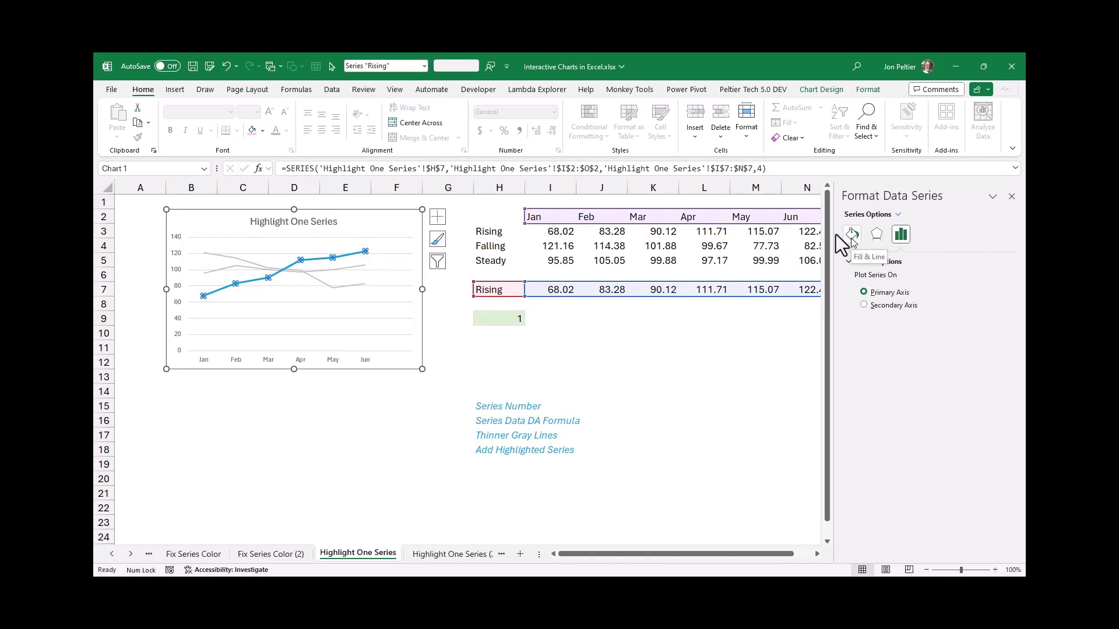
{"action": "left_click", "coordinate": [366, 251]}
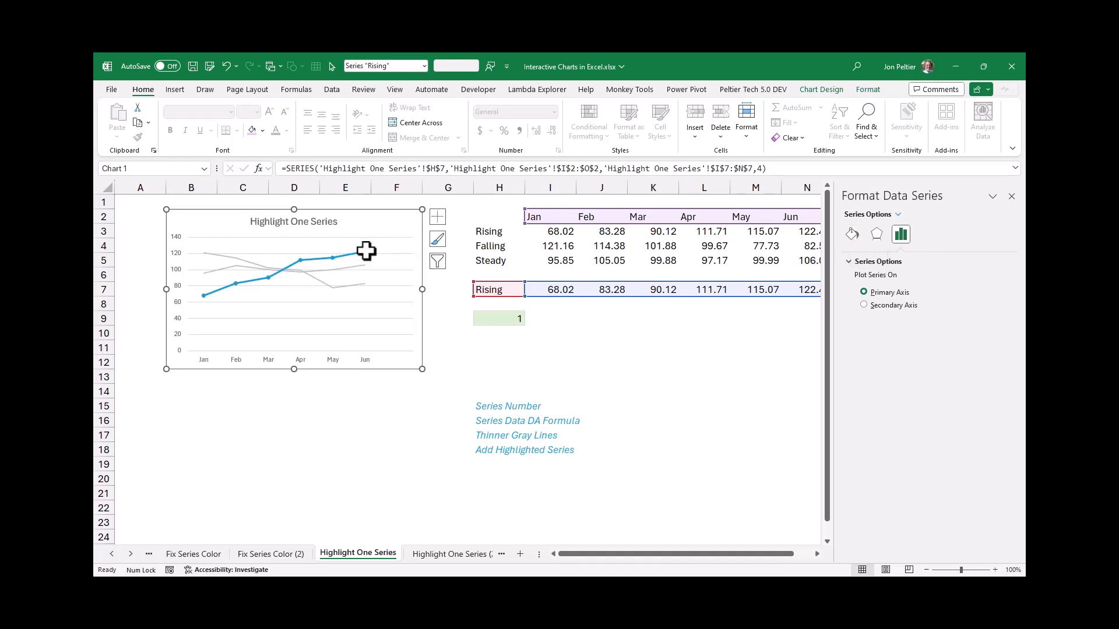
{"action": "left_click", "coordinate": [439, 218]}
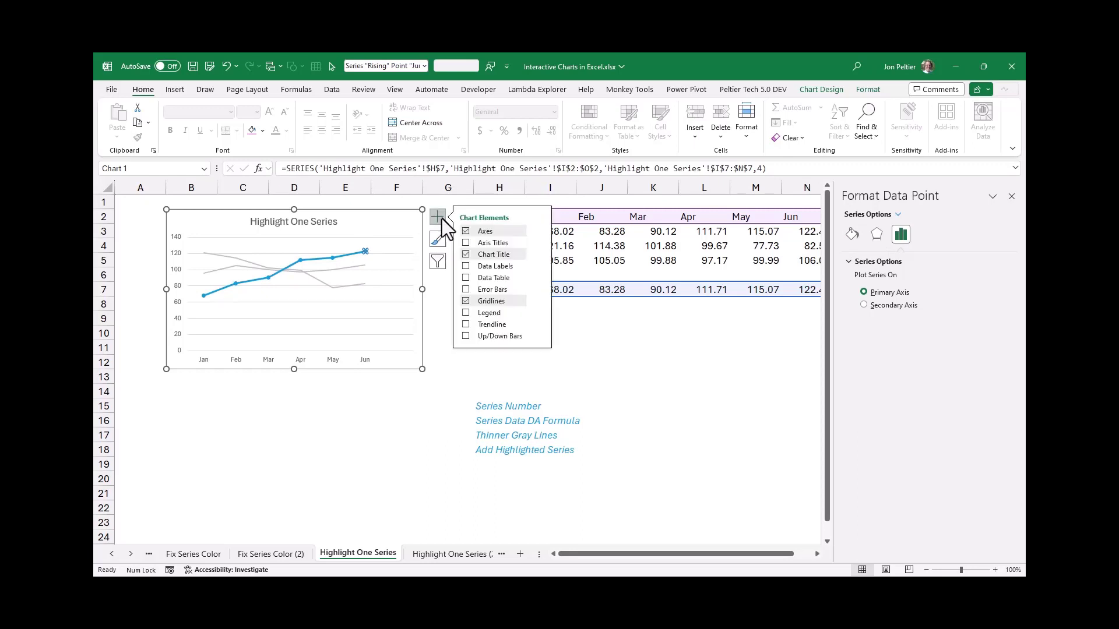
{"action": "left_click", "coordinate": [538, 266]}
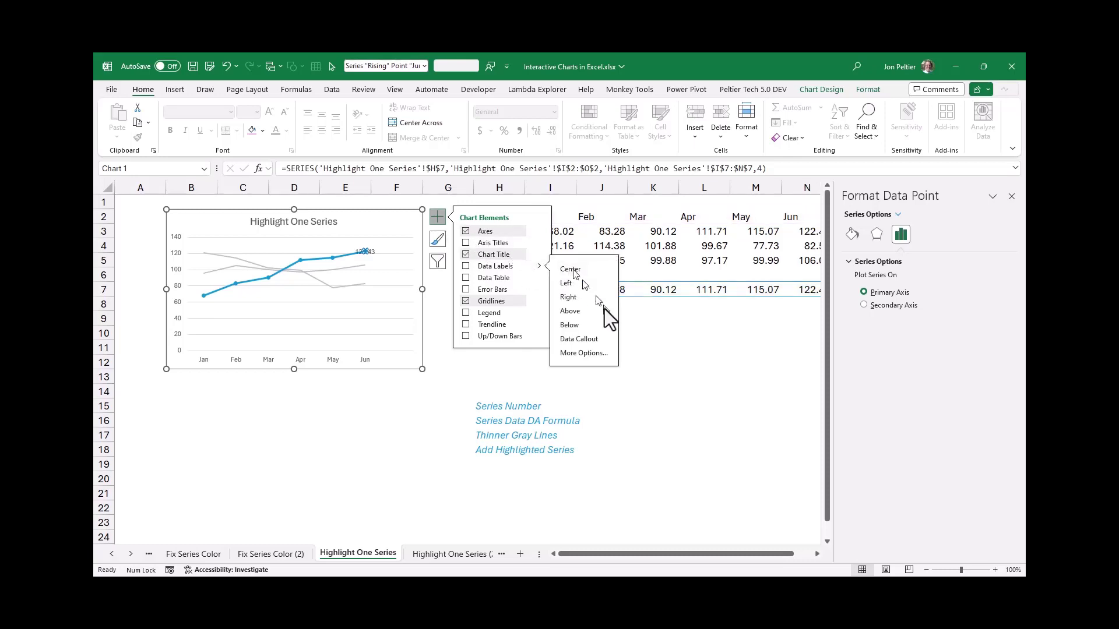
{"action": "left_click", "coordinate": [580, 353]}
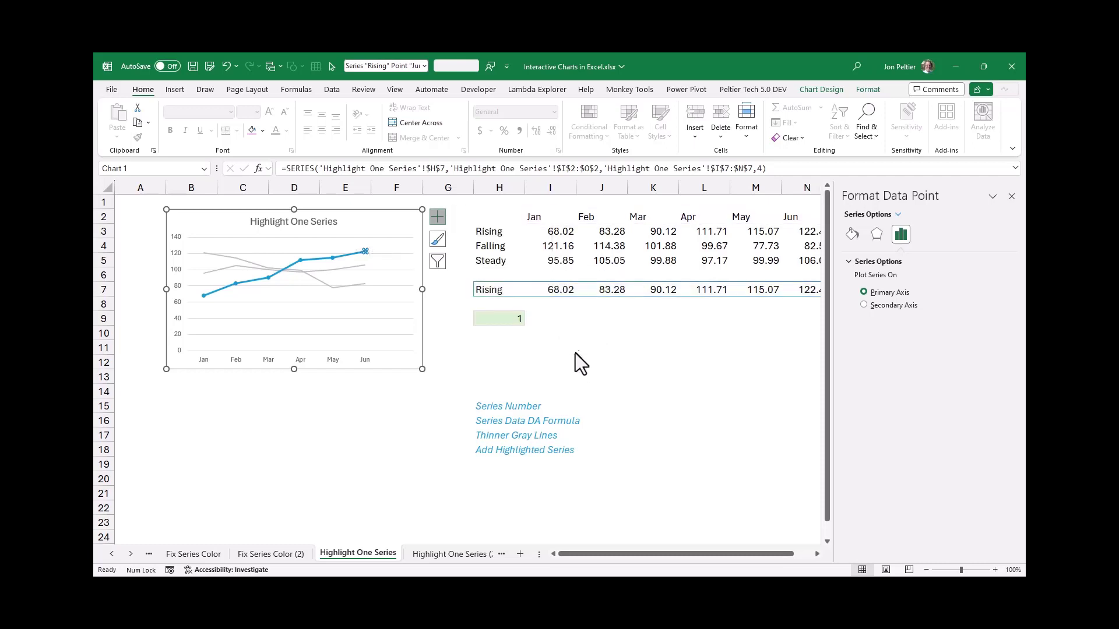
{"action": "left_click", "coordinate": [925, 235]}
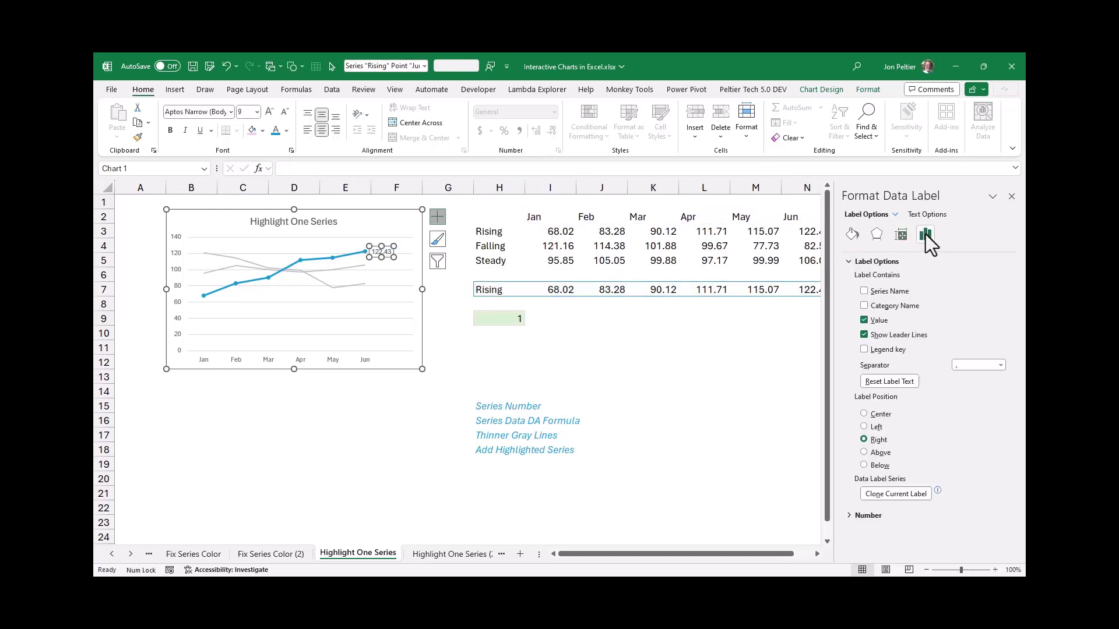
{"action": "left_click", "coordinate": [882, 291]}
{"action": "left_click", "coordinate": [881, 321]}
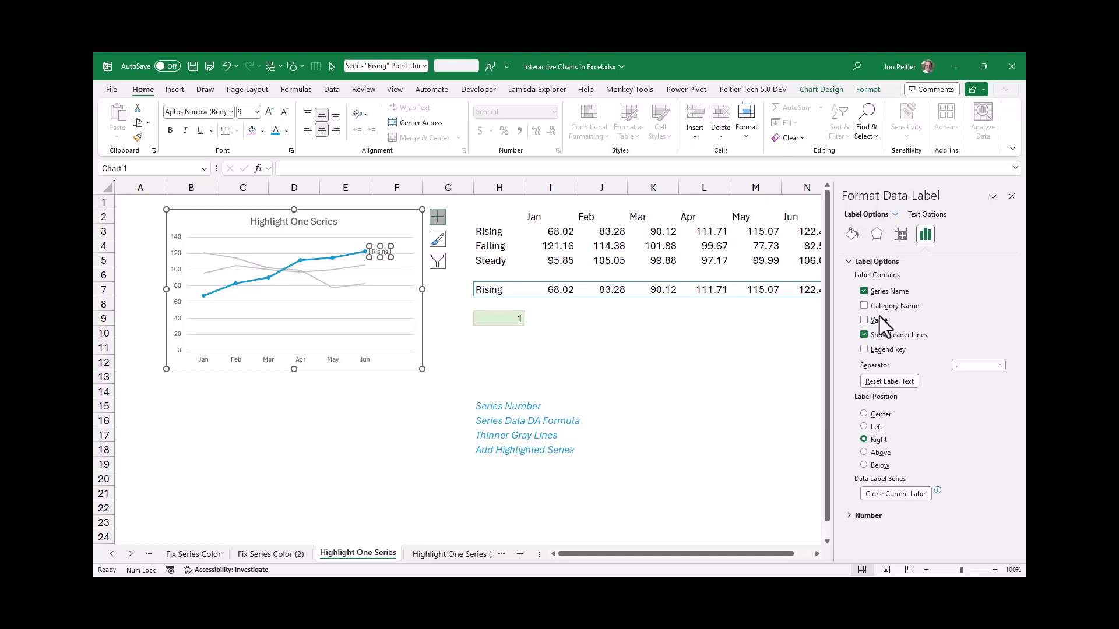
{"action": "left_click", "coordinate": [878, 338]}
Format the Jun data label as 11 pt bold text in the theme blue that matches the highlight line
{"action": "left_click", "coordinate": [257, 112]}
{"action": "left_click", "coordinate": [250, 180]}
{"action": "left_click", "coordinate": [169, 132]}
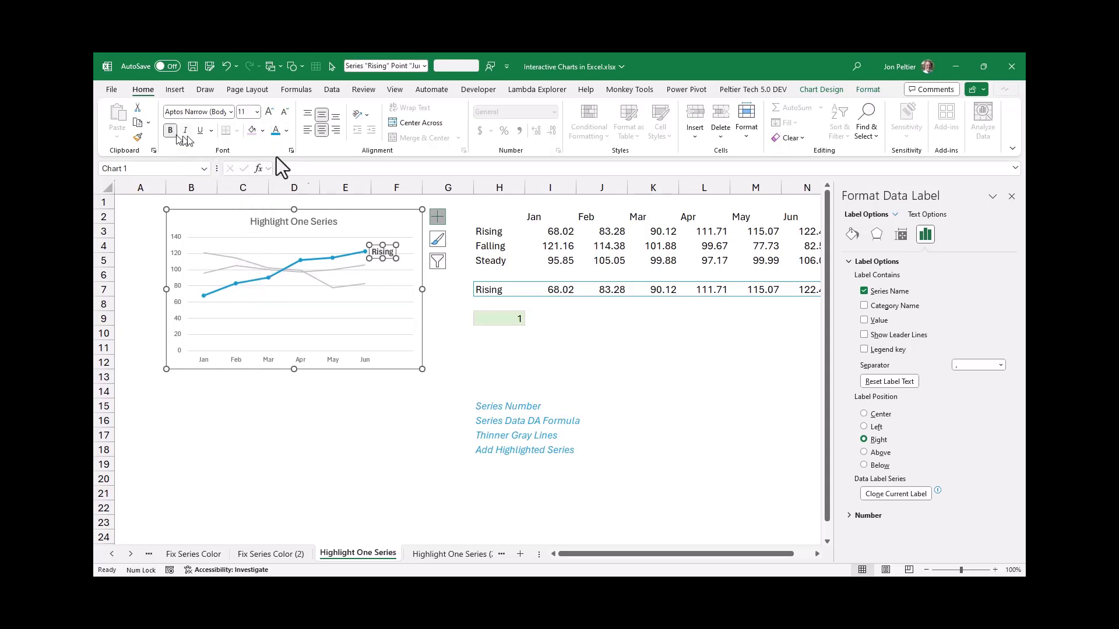
{"action": "left_click", "coordinate": [288, 134]}
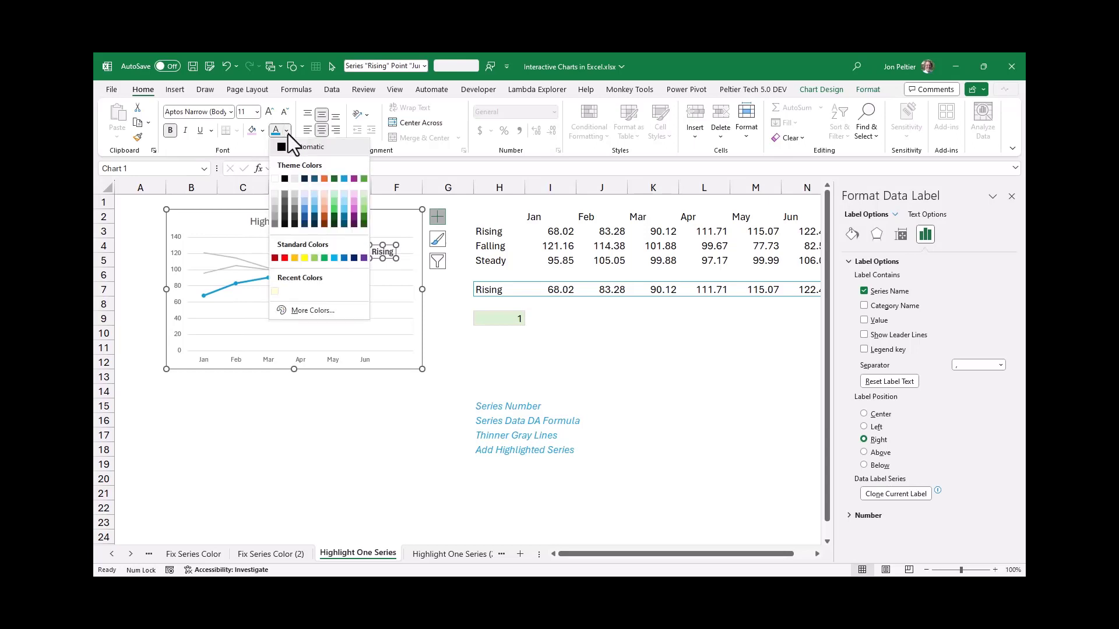
{"action": "left_click", "coordinate": [344, 180]}
{"action": "left_click", "coordinate": [119, 201]}
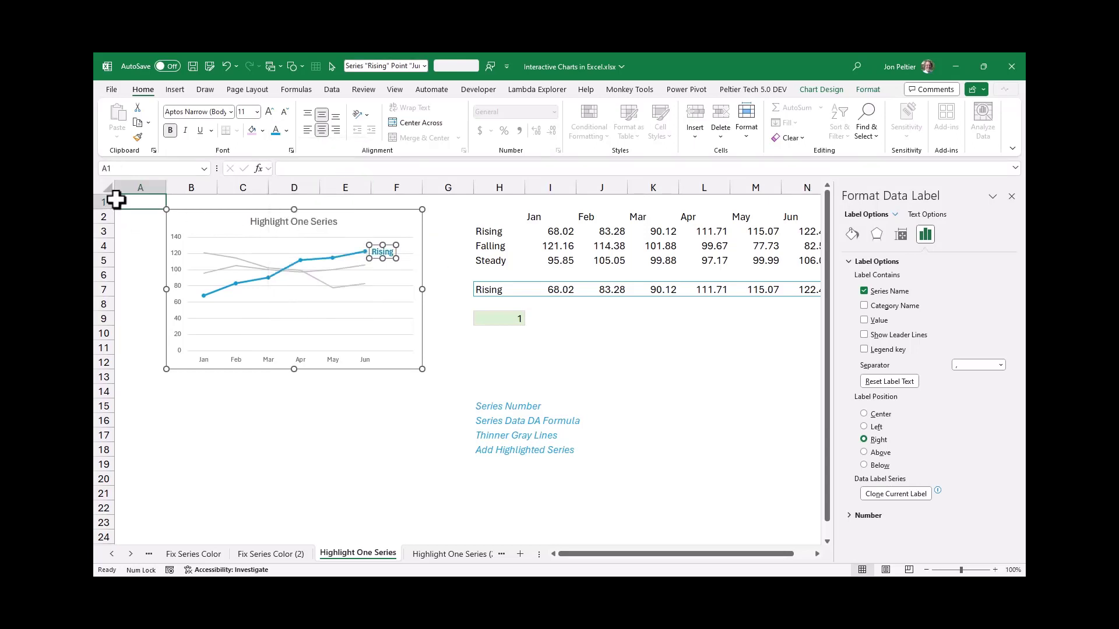
Test the highlight by setting the series number in H9 to 2 and to 3
{"action": "left_click", "coordinate": [490, 319]}
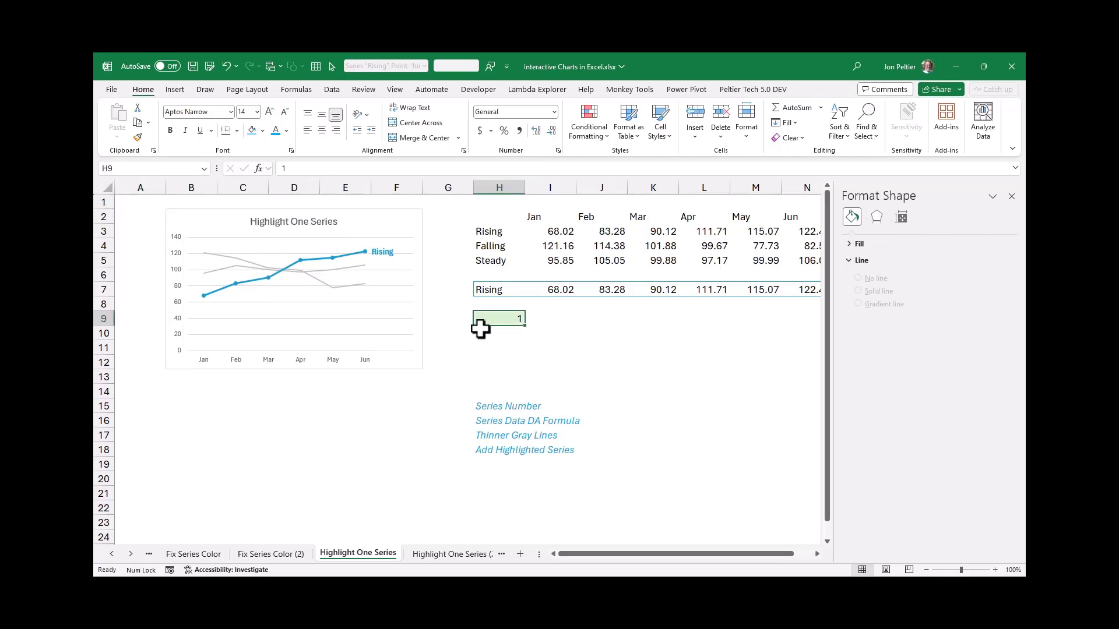
{"action": "type", "text": "2"}
{"action": "key", "text": "ctrl+Return"}
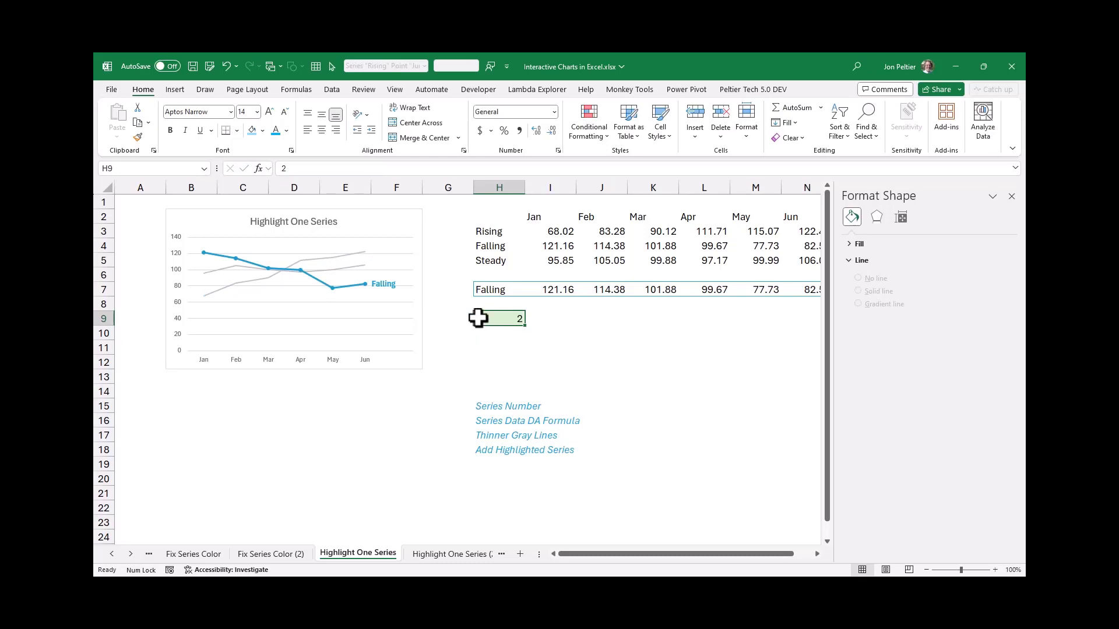
{"action": "type", "text": "3"}
{"action": "key", "text": "ctrl+Return"}
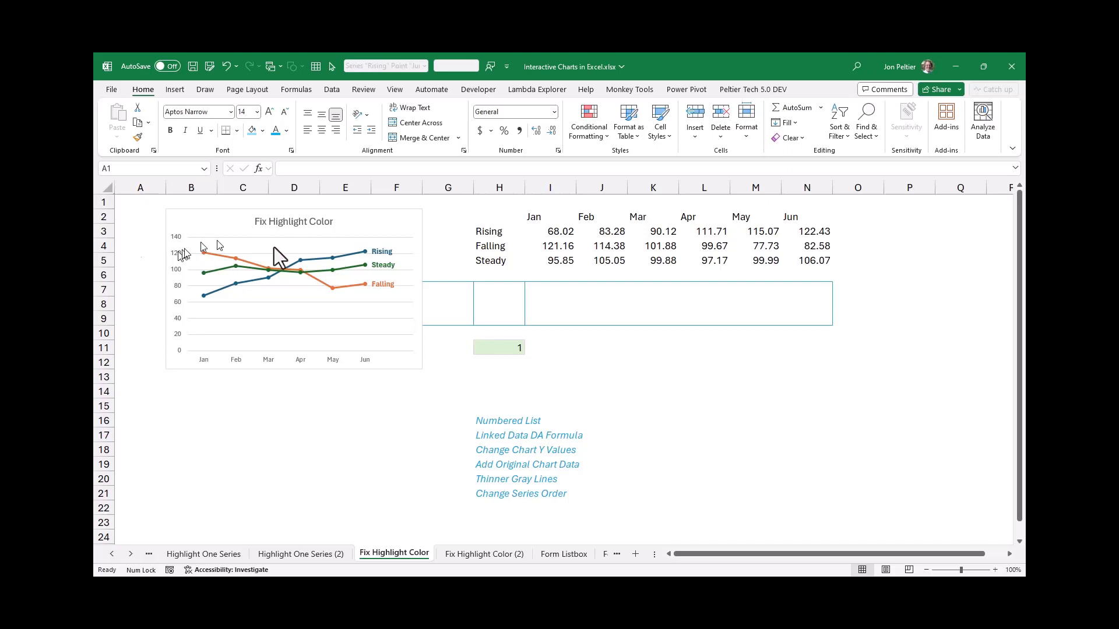
On the Fix Highlight Color sheet, number the series rows 1, 2 and 3 in G7:G9
{"action": "left_click", "coordinate": [453, 292]}
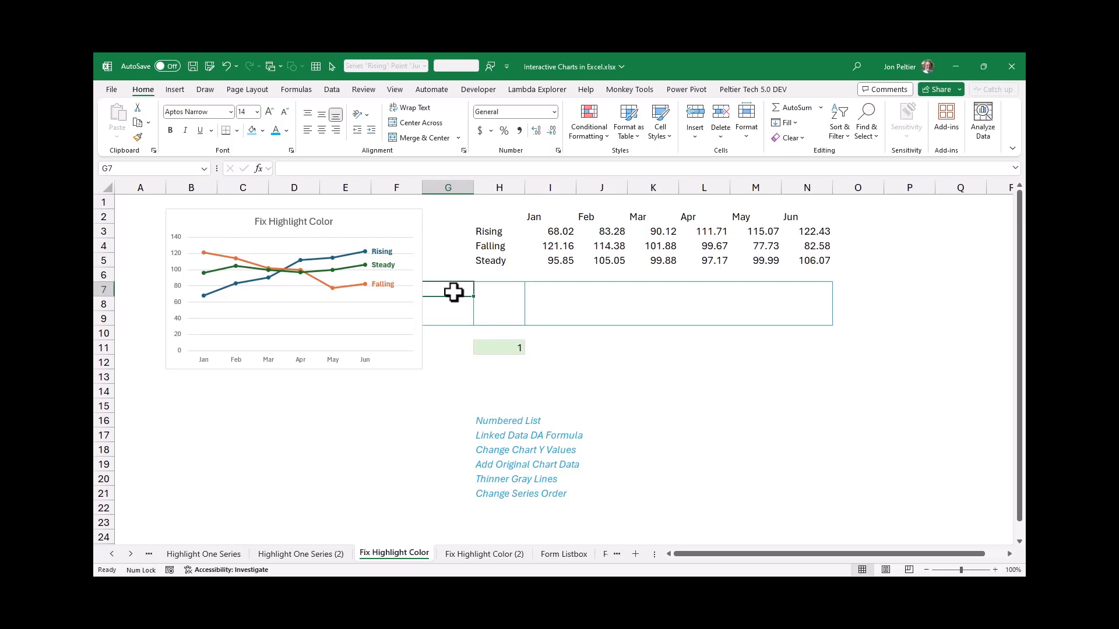
{"action": "type", "text": "1"}
{"action": "key", "text": "Return"}
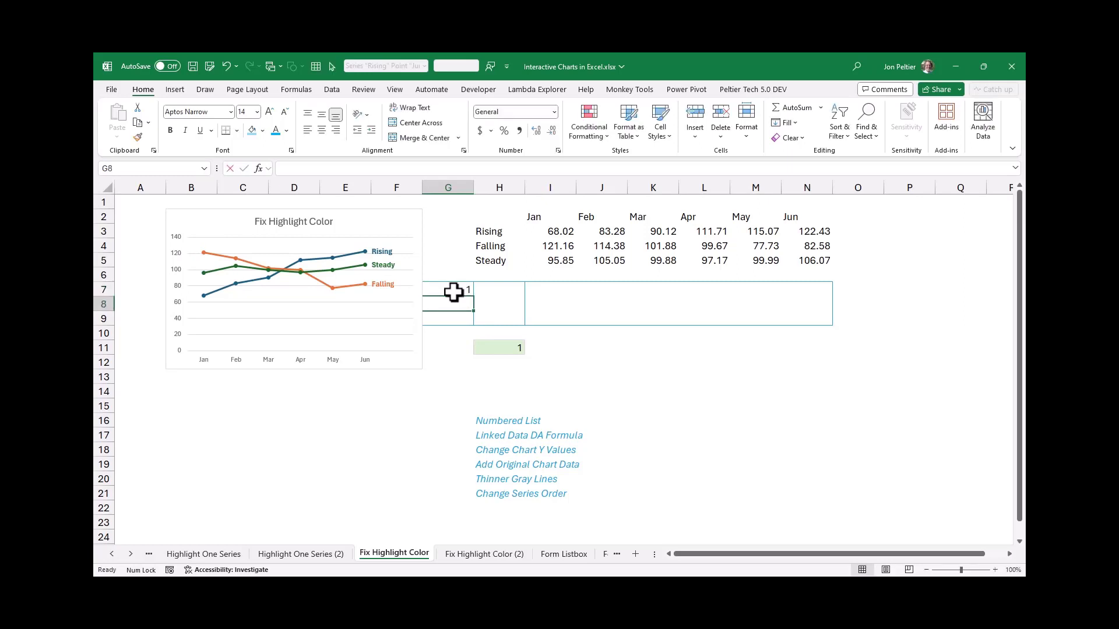
{"action": "type", "text": "2"}
{"action": "key", "text": "Return"}
{"action": "type", "text": "3"}
{"action": "key", "text": "ctrl+Return"}
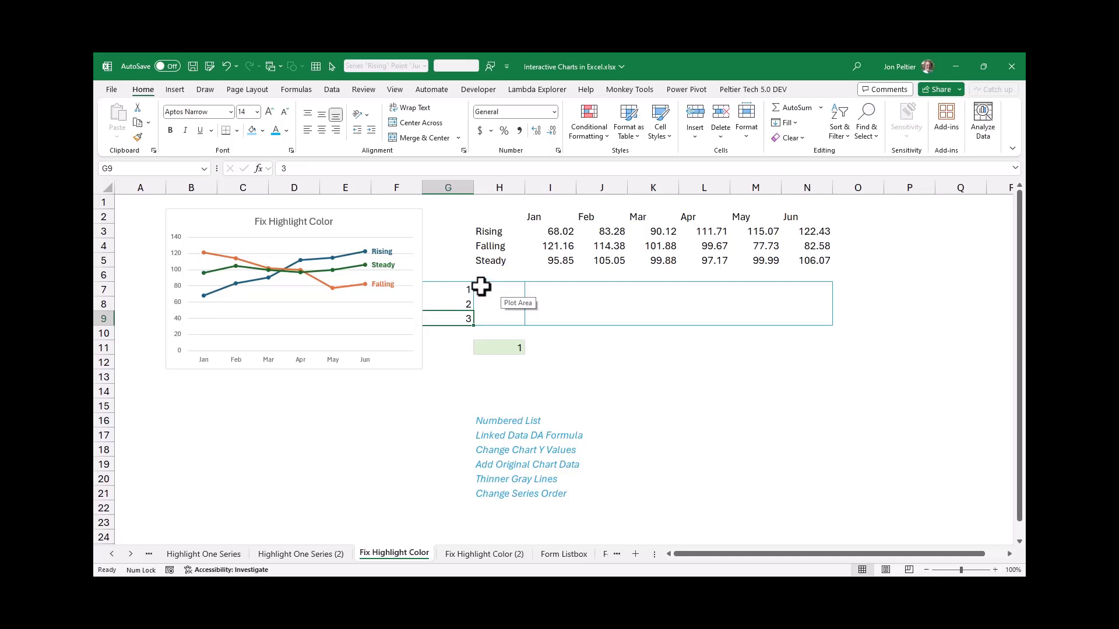
Link the series names into H7:H9 with the formula =H3:H5
{"action": "left_click_drag", "start_coordinate": [481, 285], "coordinate": [492, 318]}
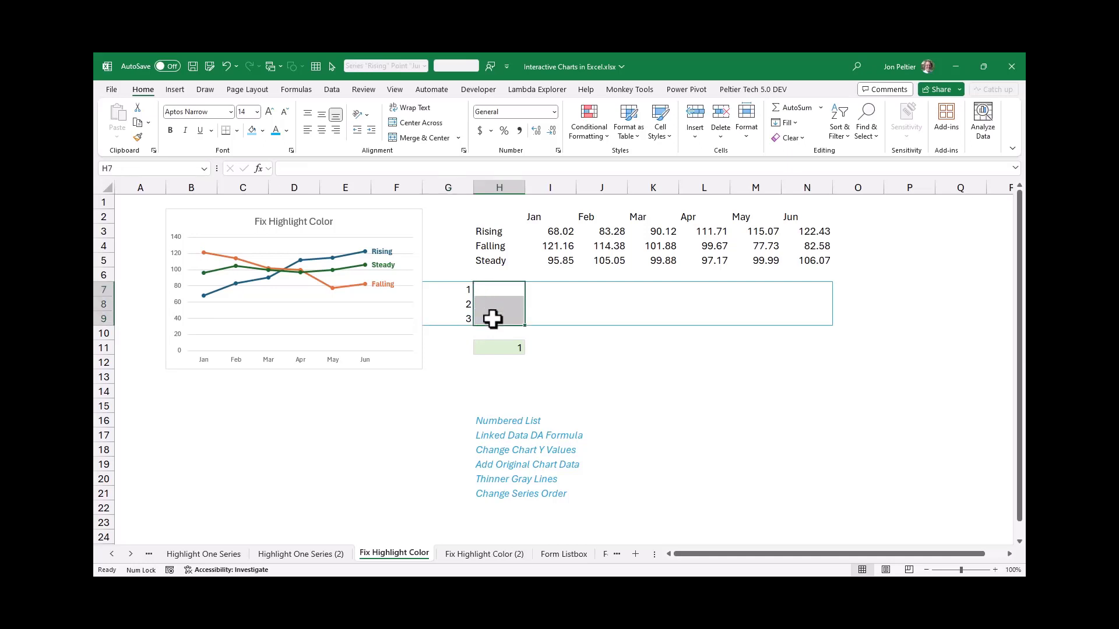
{"action": "type", "text": "="}
{"action": "left_click_drag", "start_coordinate": [492, 231], "coordinate": [495, 260]}
{"action": "key", "text": "Return"}
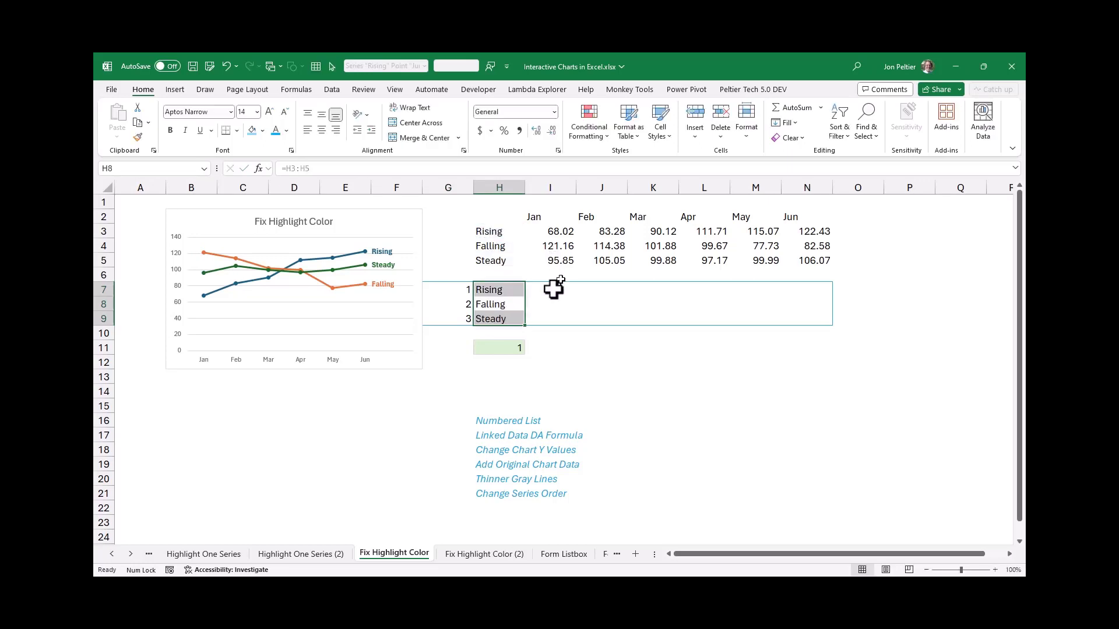
Enter =I3:N5 in I7 to link the monthly values, and select the linked block H7:N9
{"action": "left_click", "coordinate": [549, 290]}
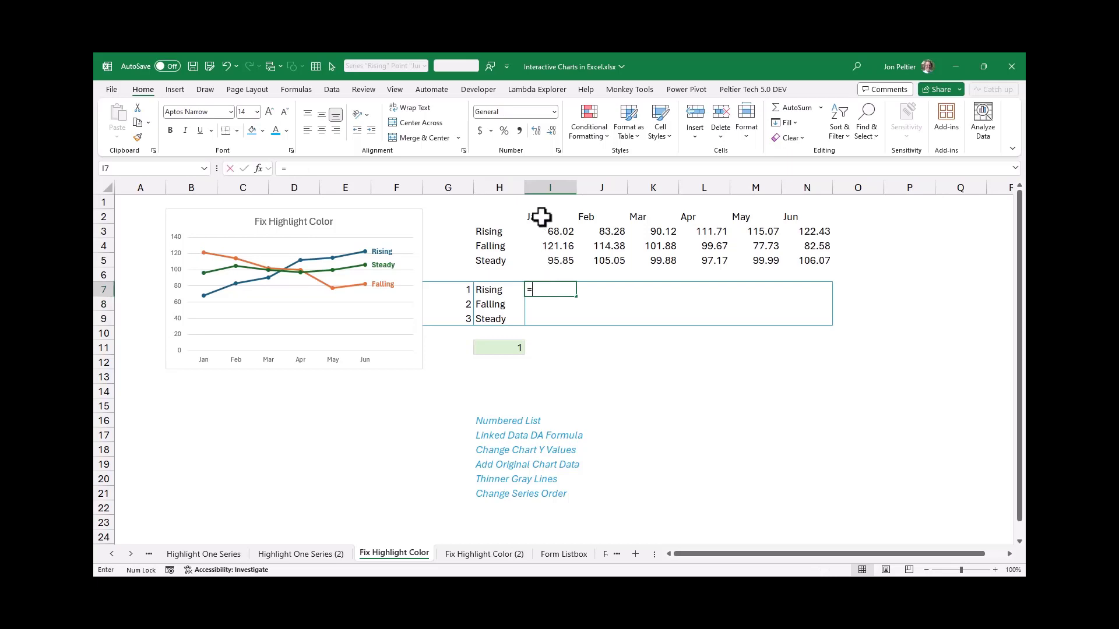
{"action": "type", "text": "="}
{"action": "left_click_drag", "start_coordinate": [558, 229], "coordinate": [787, 263]}
{"action": "key", "text": "Return"}
{"action": "left_click", "coordinate": [501, 348]}
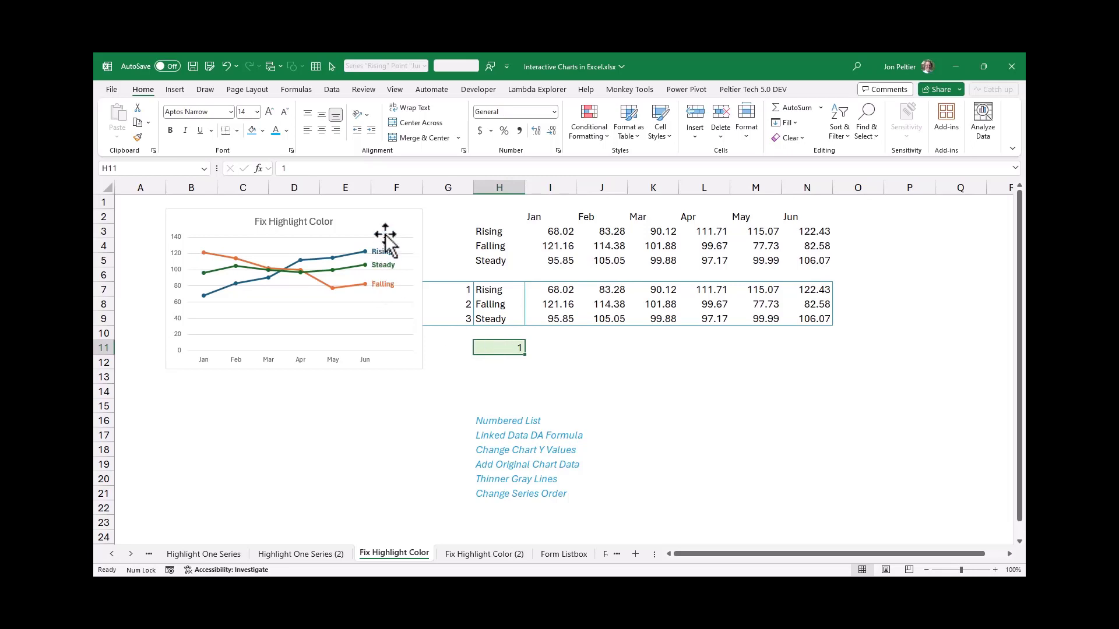
{"action": "left_click_drag", "start_coordinate": [480, 290], "coordinate": [804, 320]}
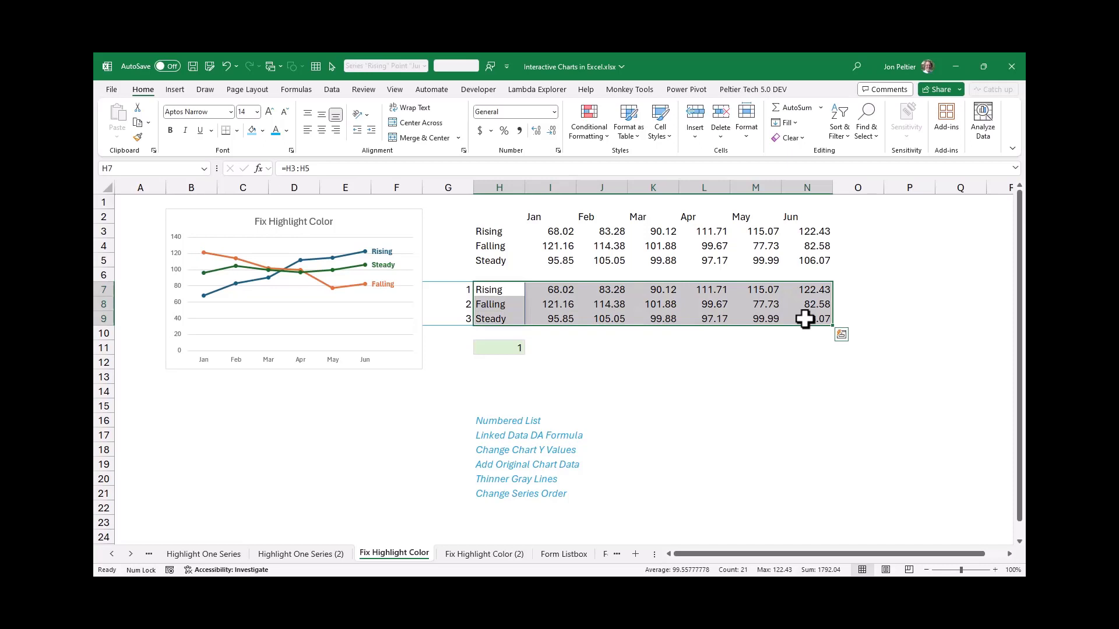
Move the chart's source range to the linked block in rows 7 to 9 and check each series' formula
{"action": "left_click", "coordinate": [406, 216]}
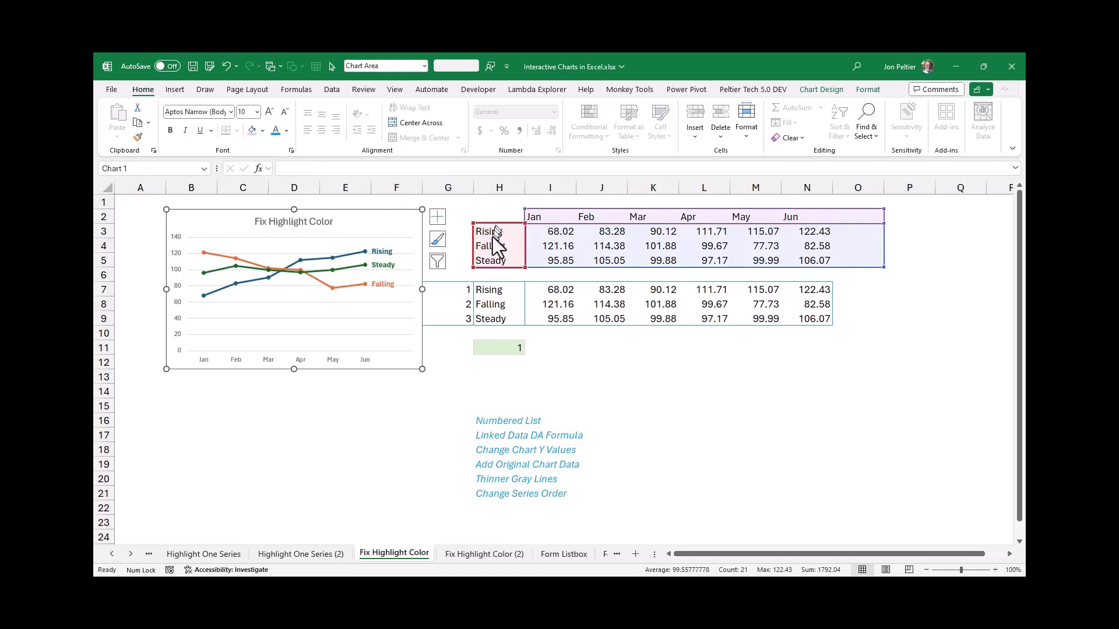
{"action": "left_click_drag", "start_coordinate": [495, 227], "coordinate": [493, 286]}
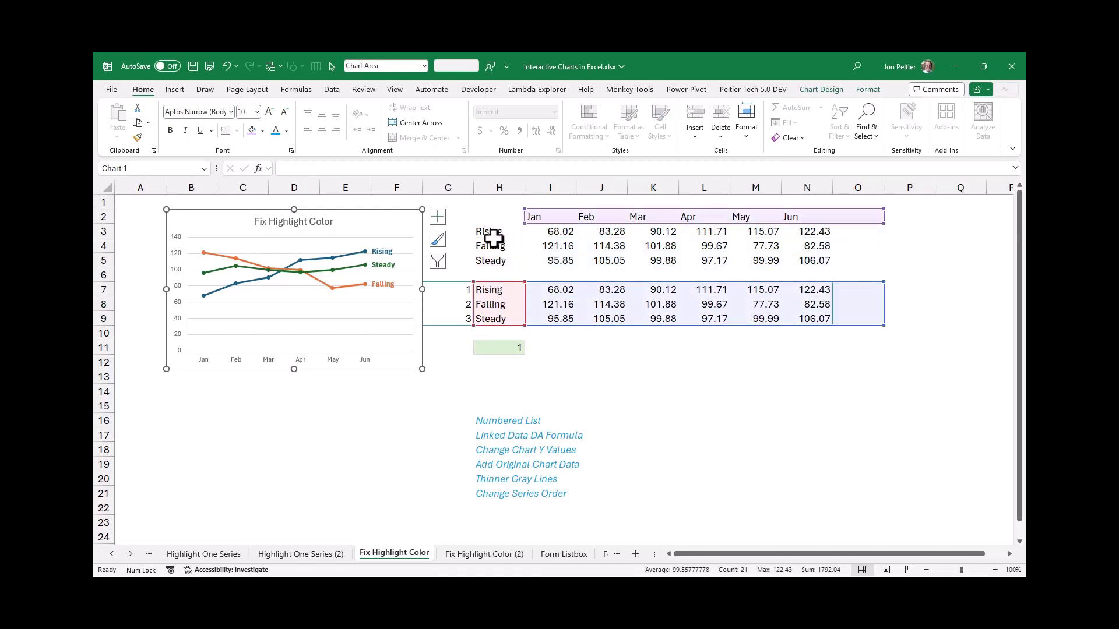
{"action": "left_click", "coordinate": [352, 254]}
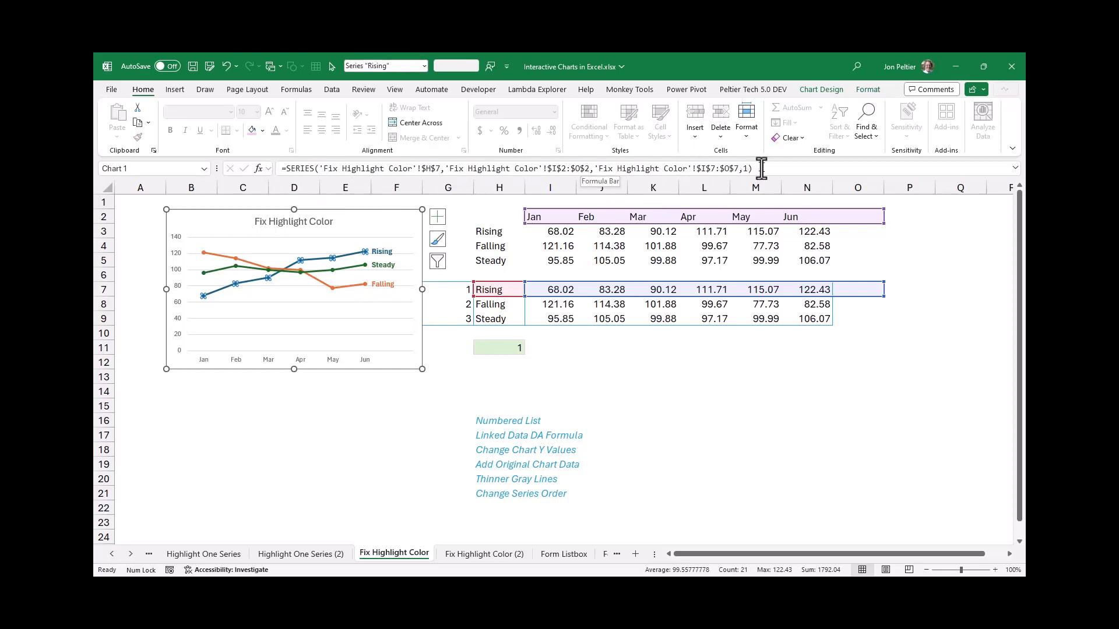
{"action": "left_click", "coordinate": [365, 266]}
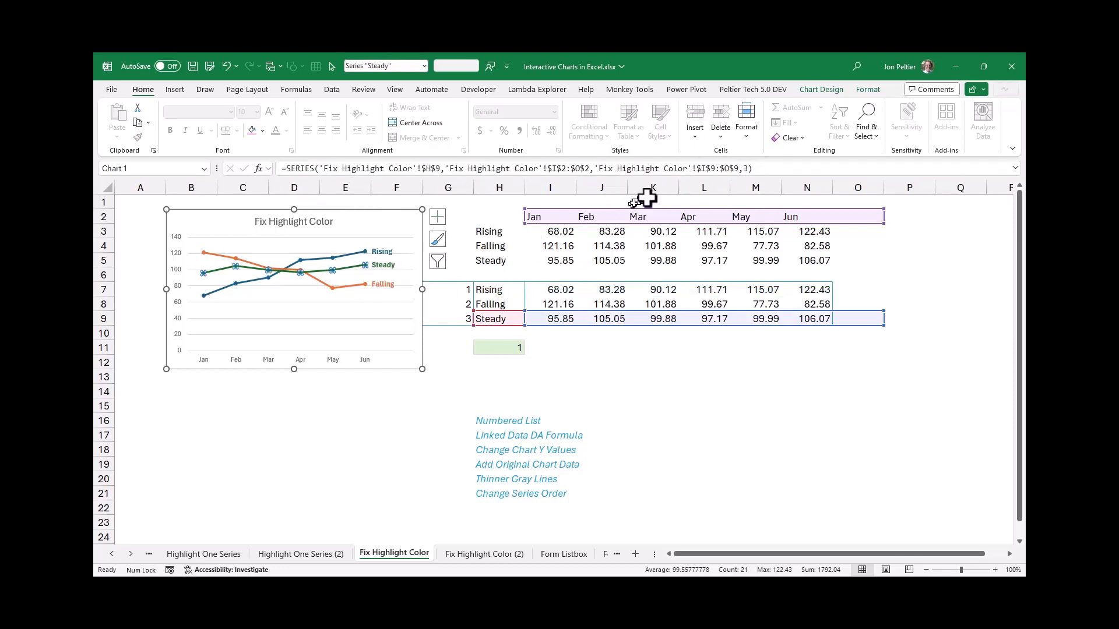
{"action": "left_click", "coordinate": [359, 288]}
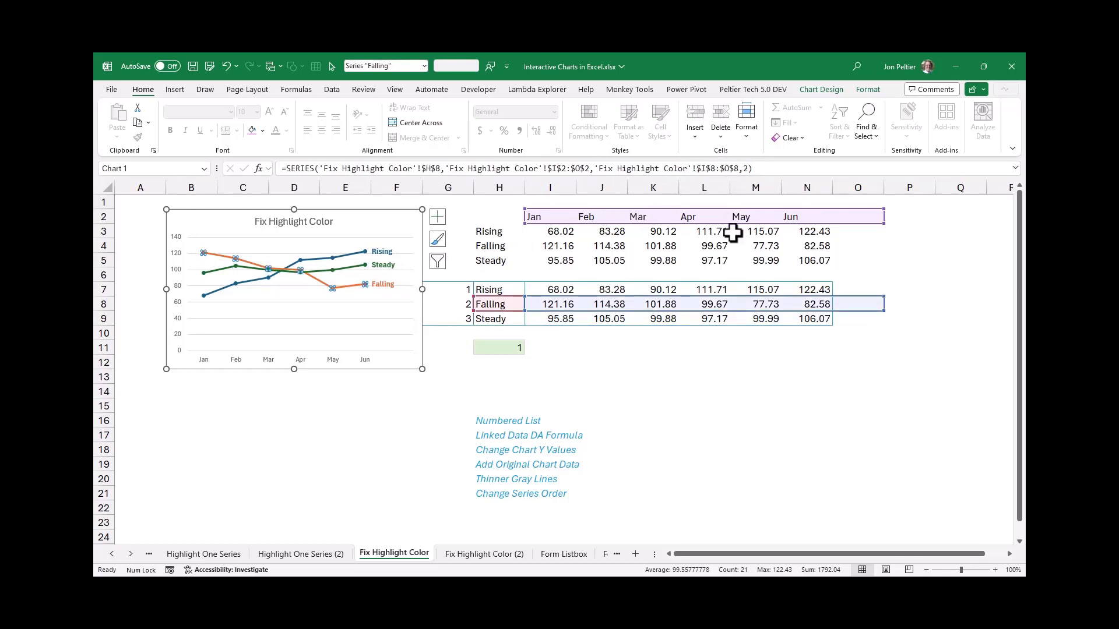
Copy H3:N5 and paste it into the chart as new series, with values in rows and series names in the first column
{"action": "left_click_drag", "start_coordinate": [515, 235], "coordinate": [831, 265]}
{"action": "key", "text": "ctrl+c"}
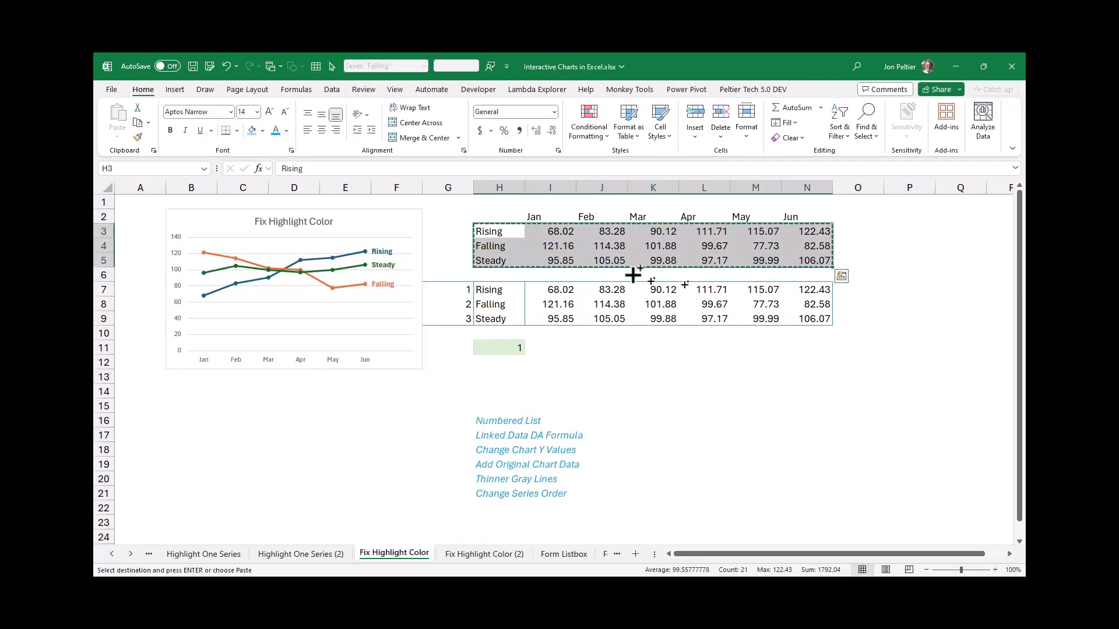
{"action": "left_click", "coordinate": [405, 215]}
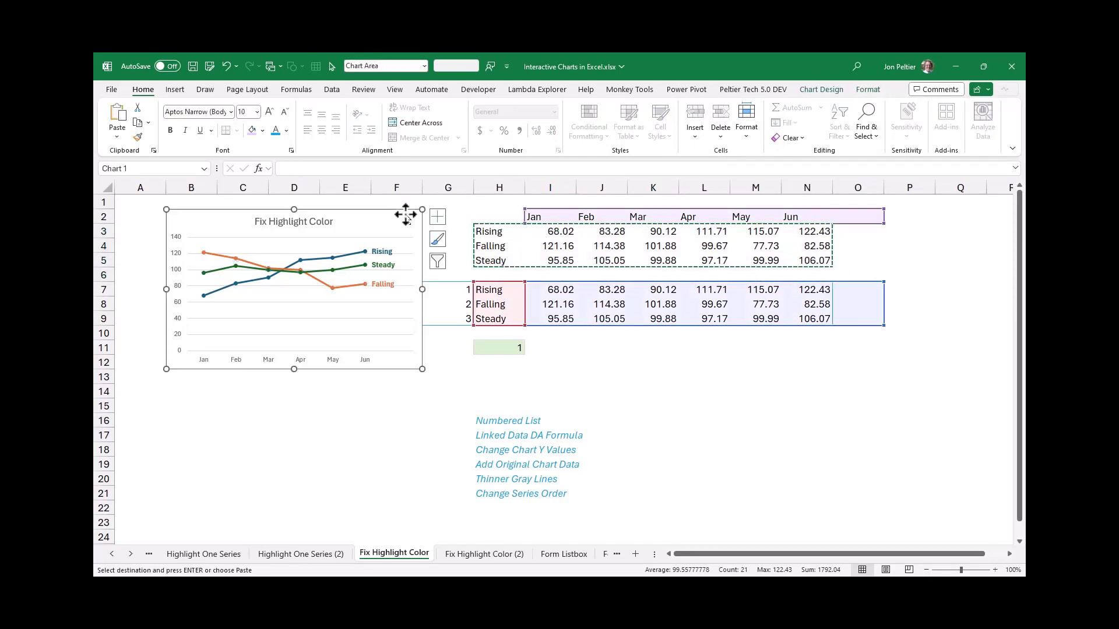
{"action": "right_click", "coordinate": [405, 214]}
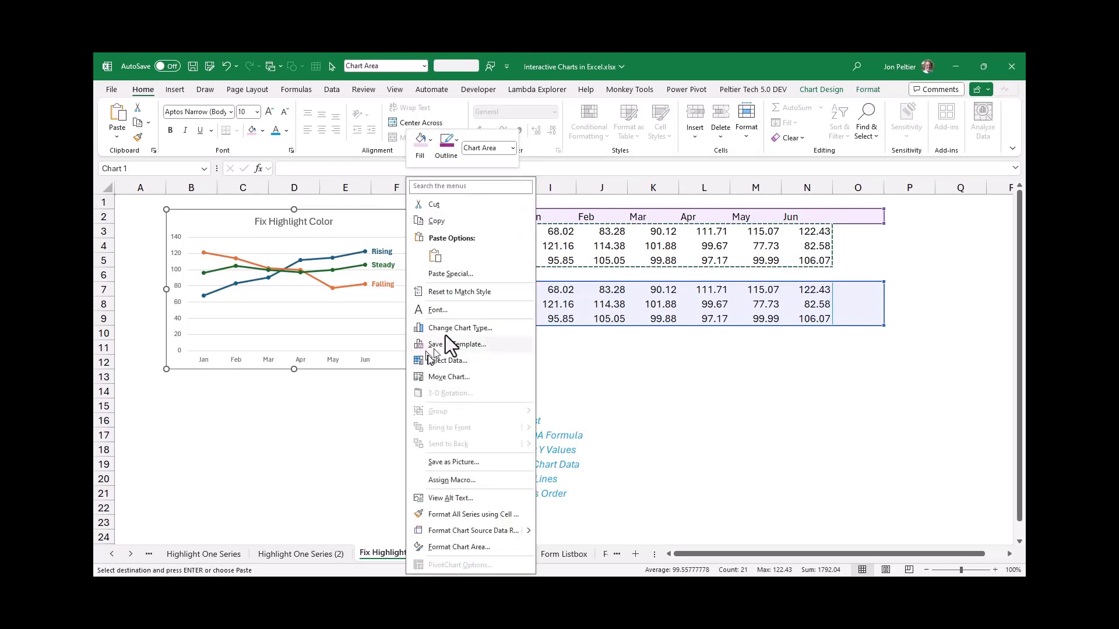
{"action": "left_click", "coordinate": [449, 273]}
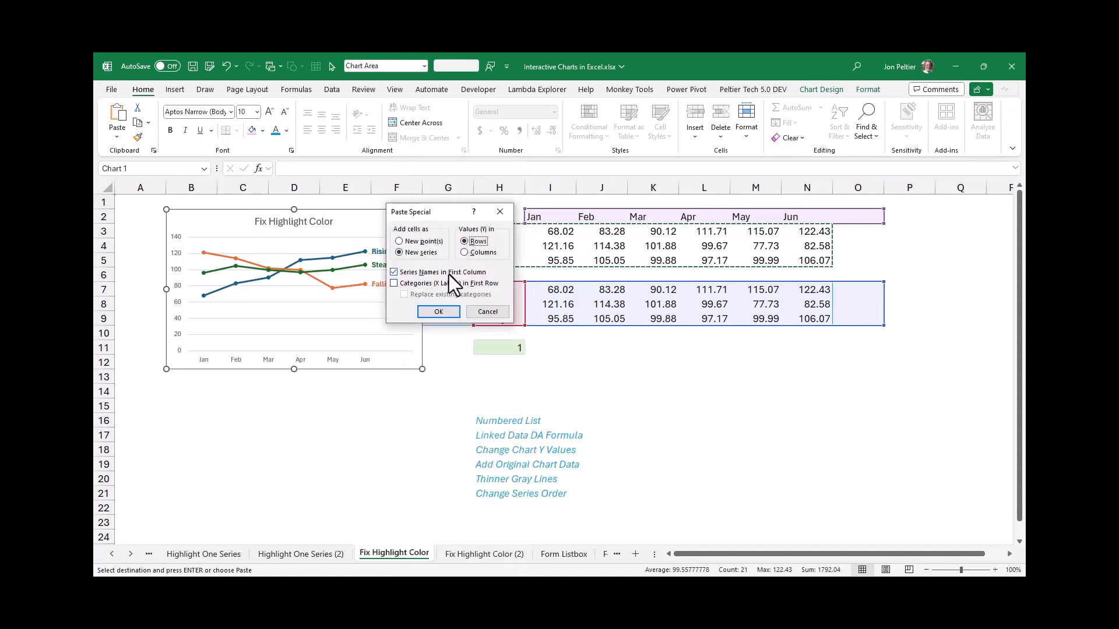
{"action": "left_click", "coordinate": [445, 310]}
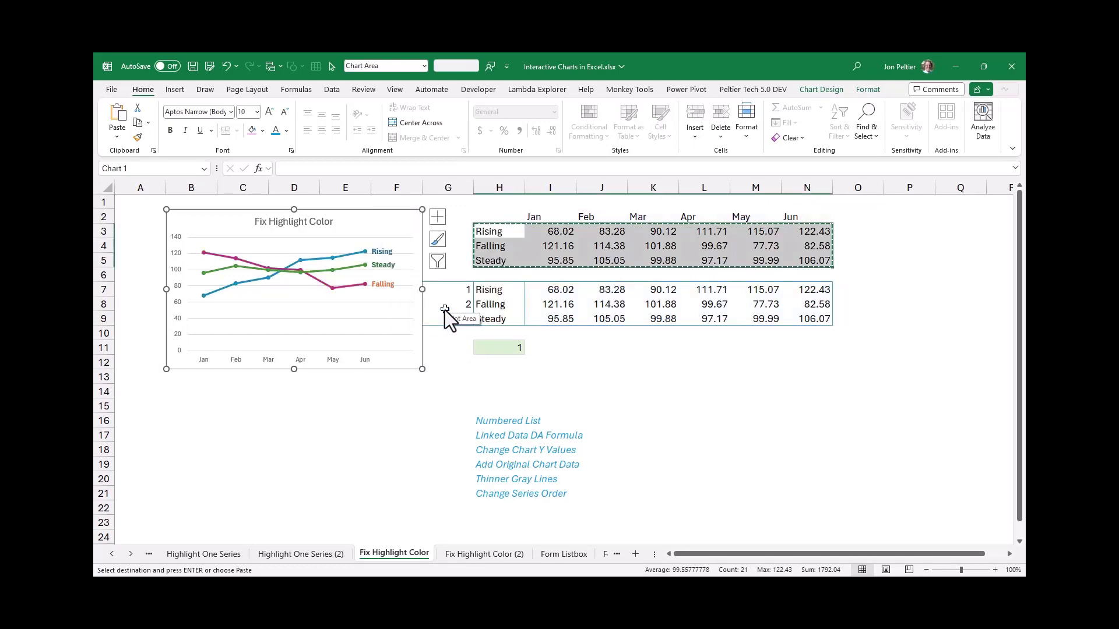
Check the formulas of the added Rising, Falling and Steady series in the chart
{"action": "left_click", "coordinate": [347, 257]}
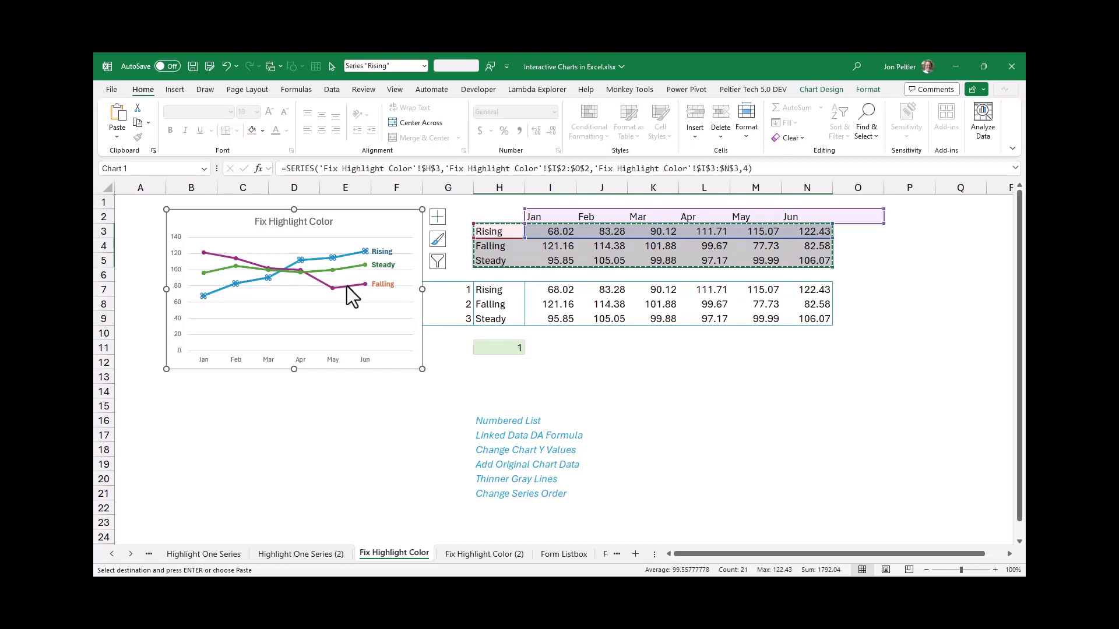
{"action": "left_click", "coordinate": [347, 285]}
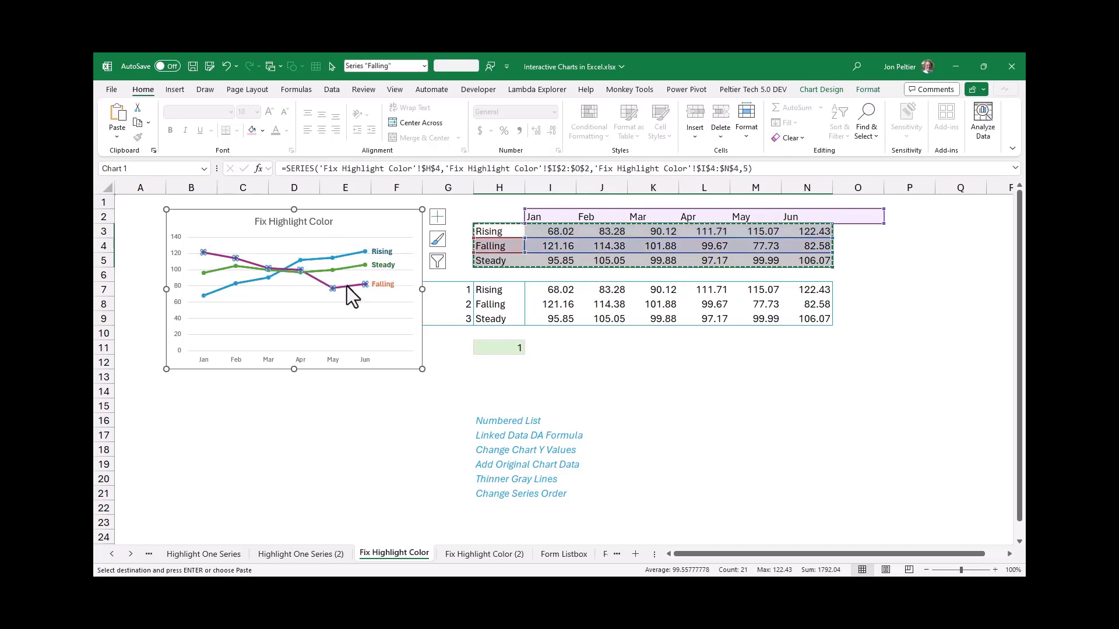
{"action": "left_click", "coordinate": [351, 270]}
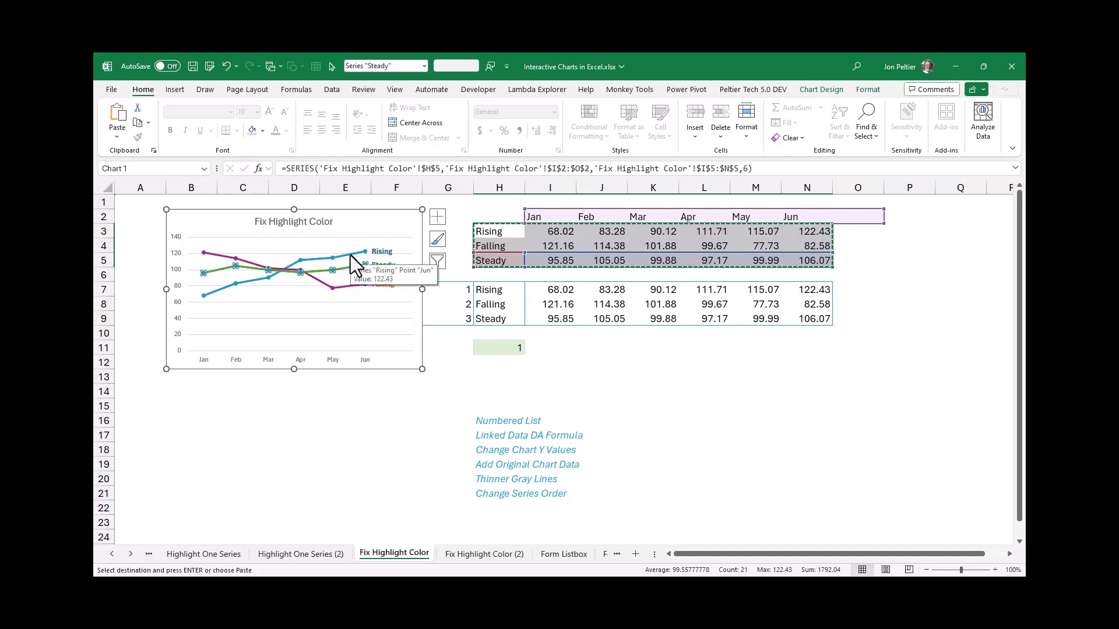
{"action": "left_click", "coordinate": [350, 255]}
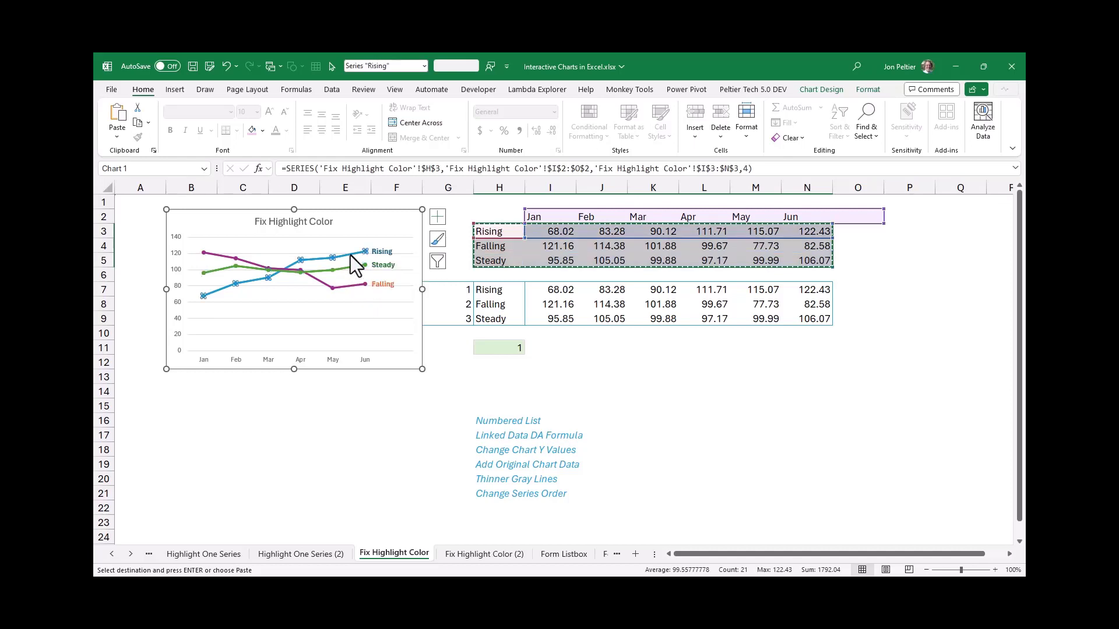
{"action": "key", "text": "ctrl+q"}
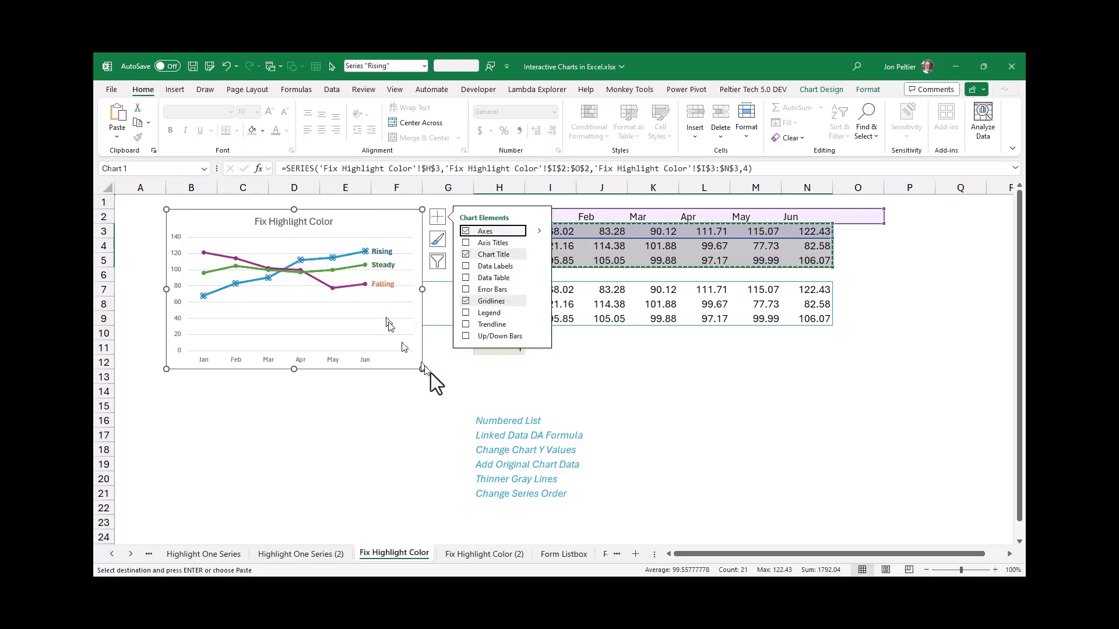
{"action": "key", "text": "Escape"}
{"action": "left_click", "coordinate": [429, 375]}
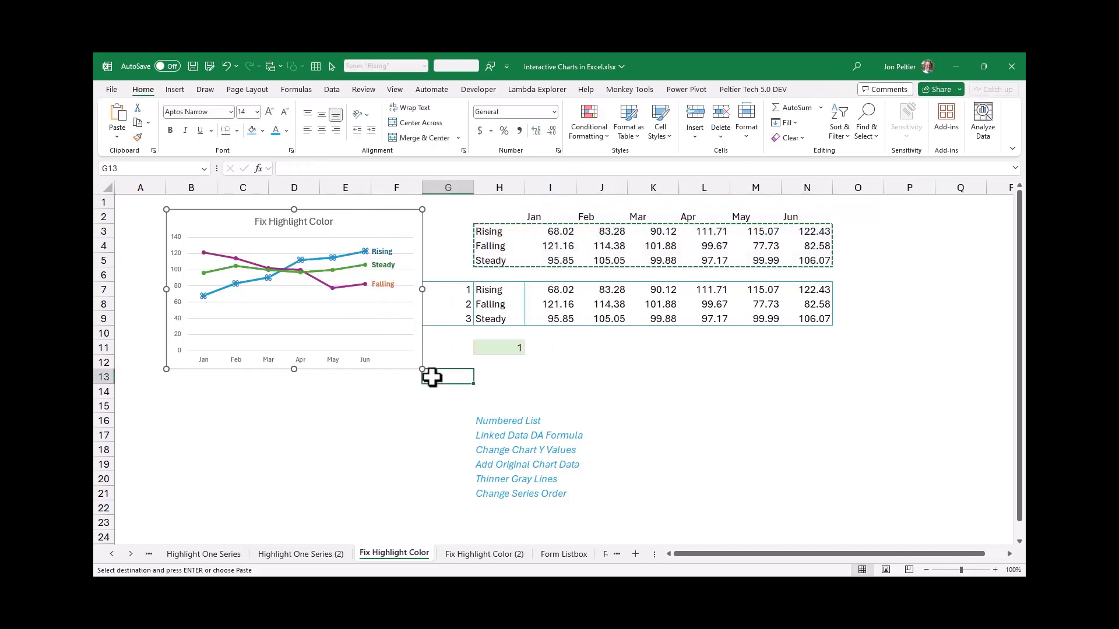
Set the marker option of the added Rising series to None
{"action": "left_click", "coordinate": [355, 254]}
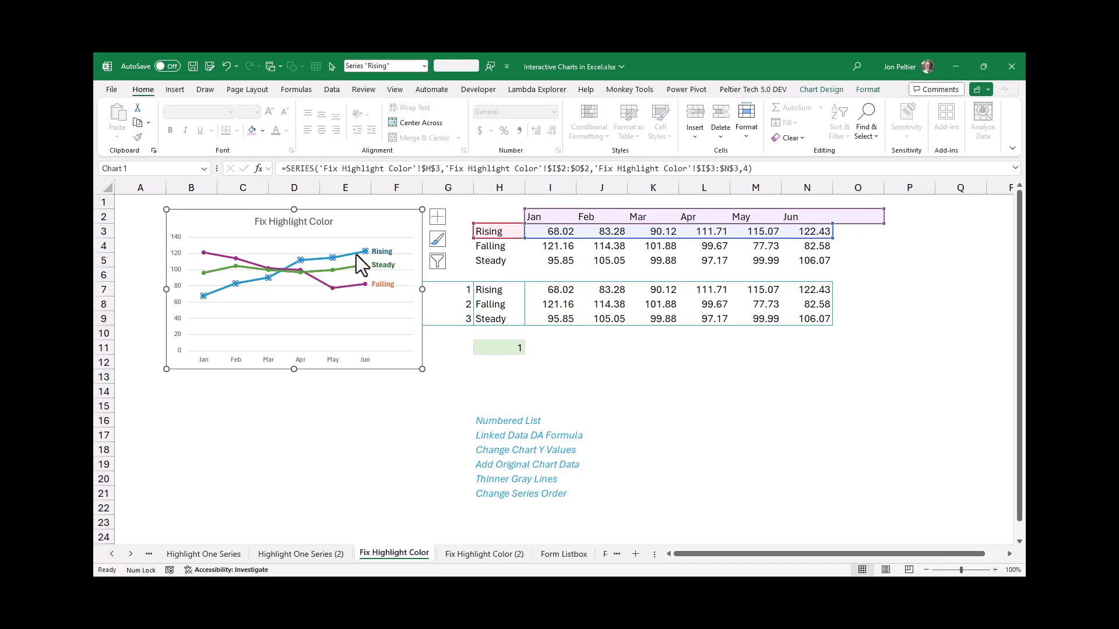
{"action": "key", "text": "ctrl+1"}
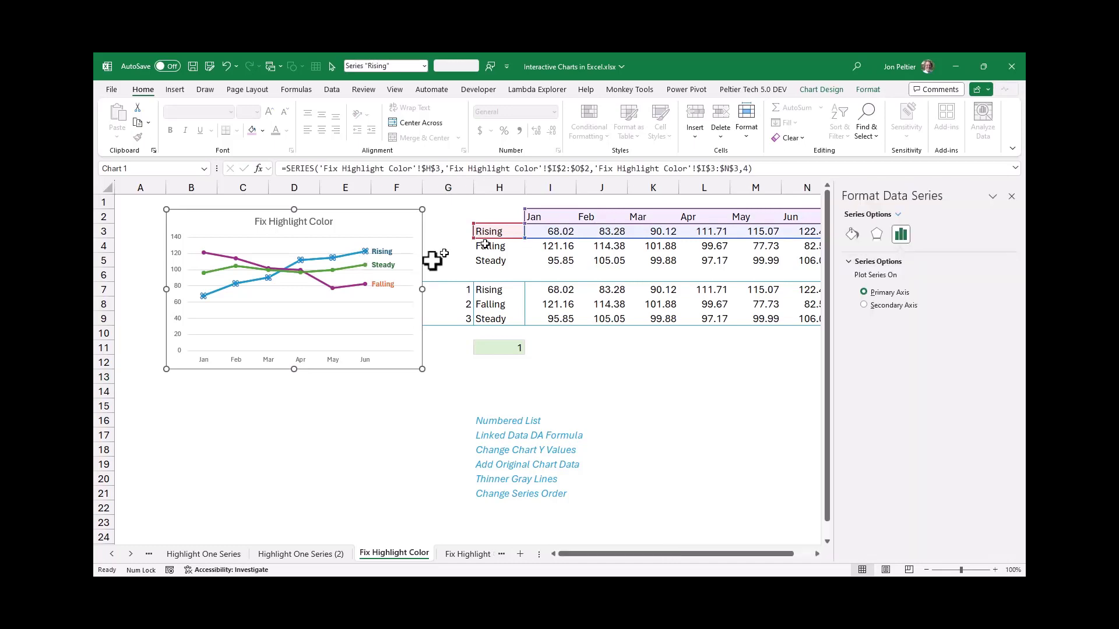
{"action": "left_click", "coordinate": [851, 235]}
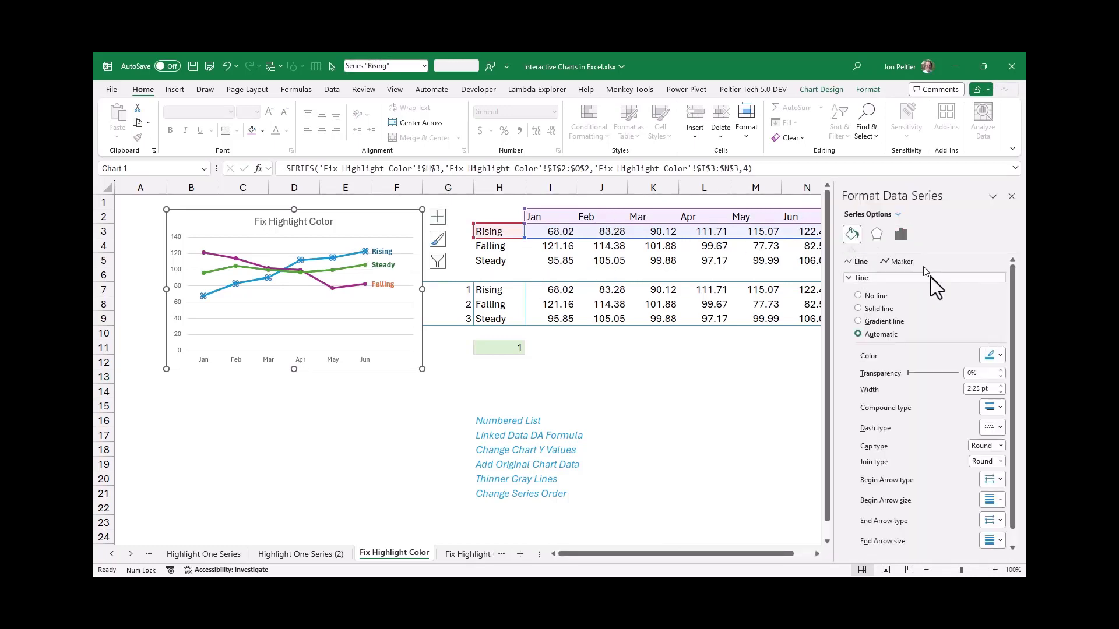
{"action": "left_click", "coordinate": [903, 262]}
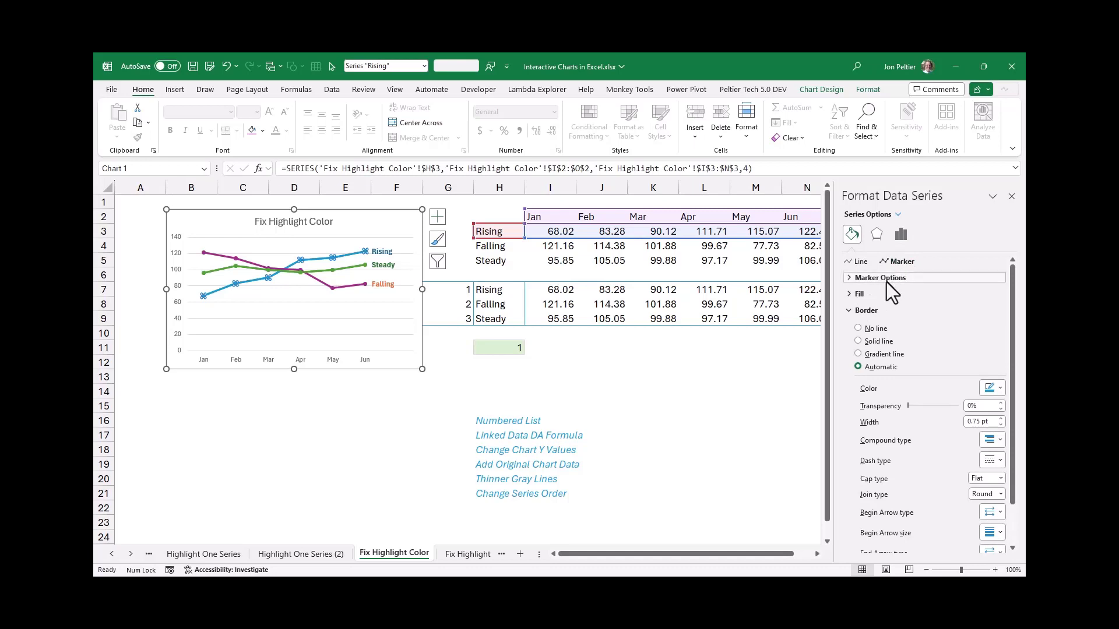
{"action": "left_click", "coordinate": [886, 278]}
{"action": "left_click", "coordinate": [868, 308]}
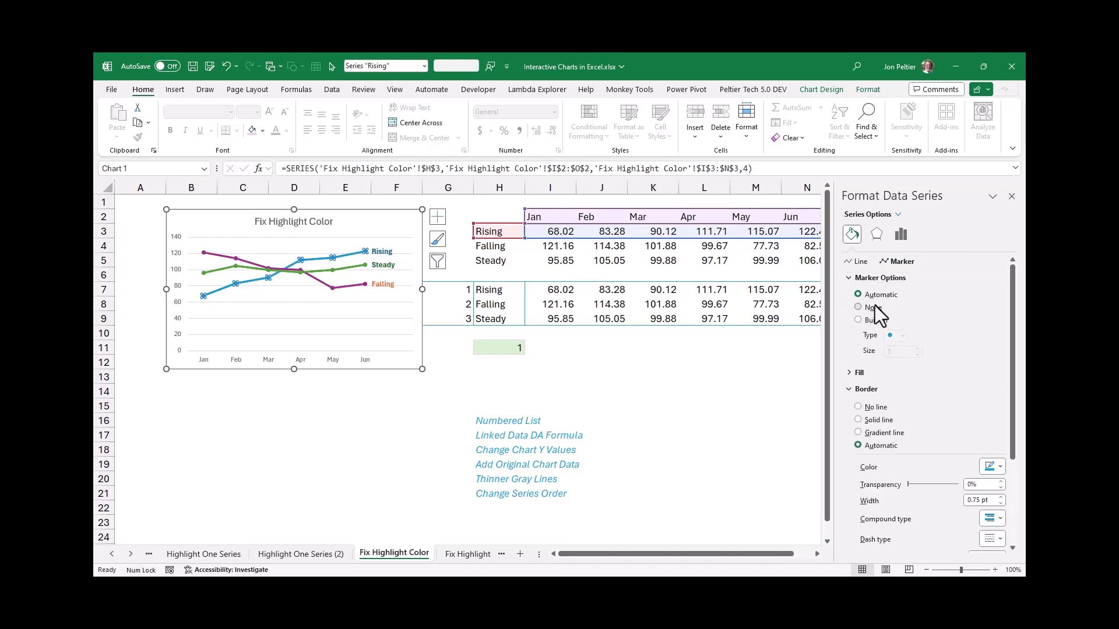
Set the marker option of the added Steady and Falling series to None
{"action": "left_click", "coordinate": [341, 270]}
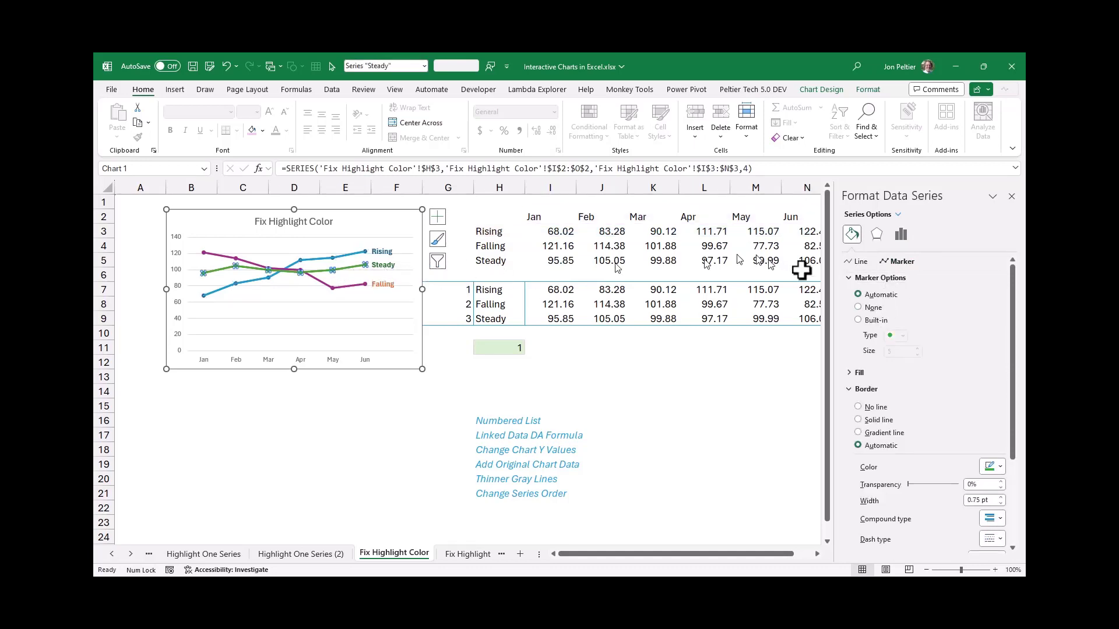
{"action": "left_click", "coordinate": [863, 308]}
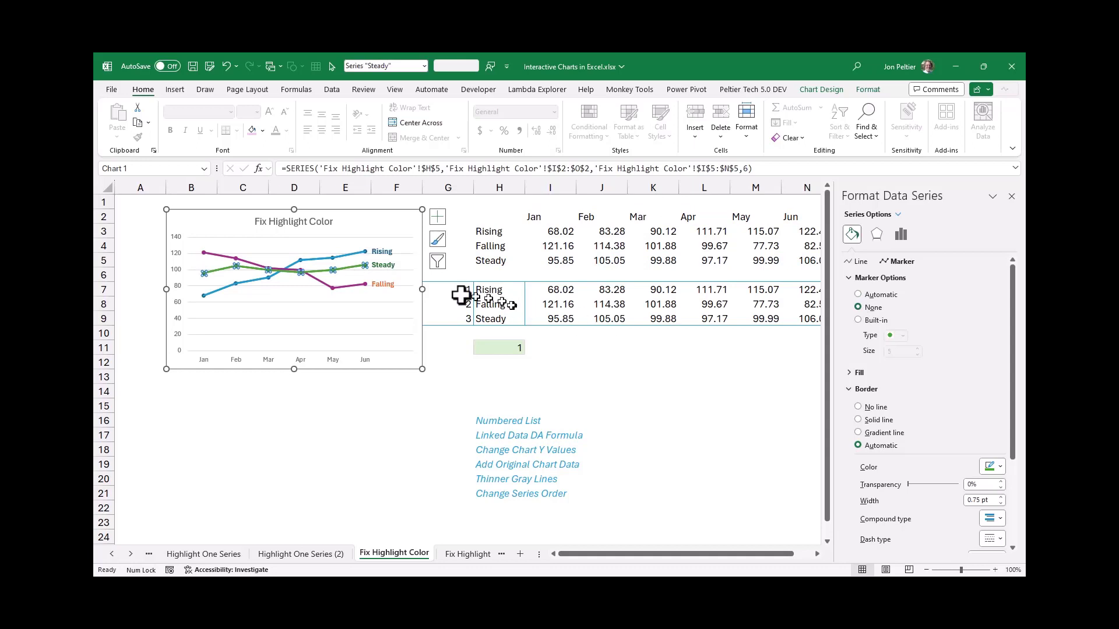
{"action": "left_click", "coordinate": [348, 288]}
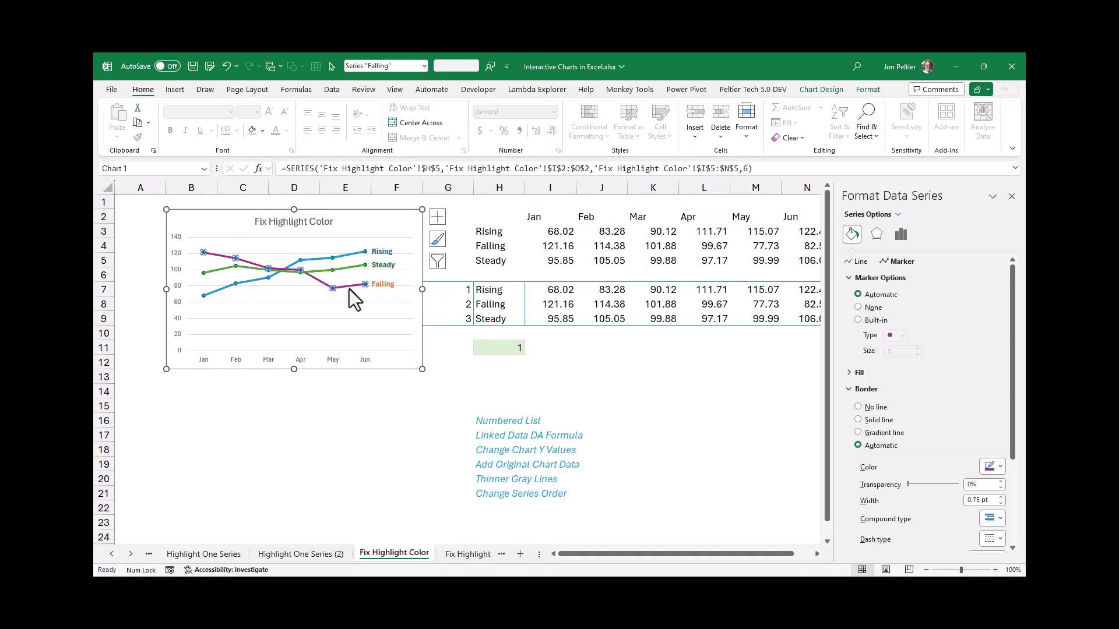
{"action": "left_click", "coordinate": [881, 309]}
{"action": "left_click", "coordinate": [382, 341]}
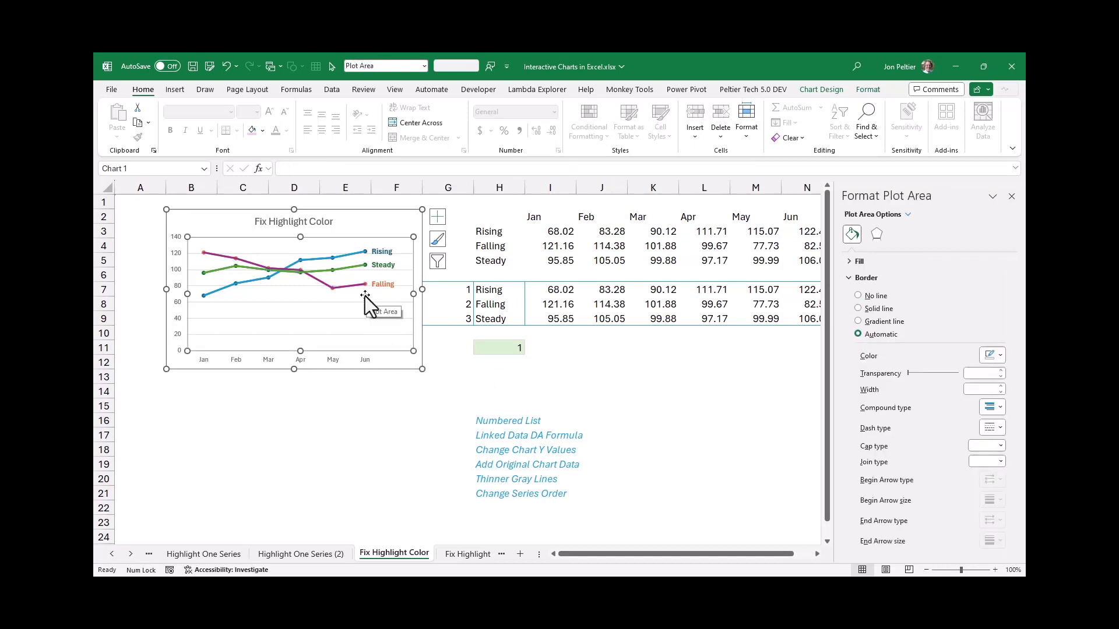
Color the lines of the added Rising and Steady series gray
{"action": "left_click", "coordinate": [345, 257]}
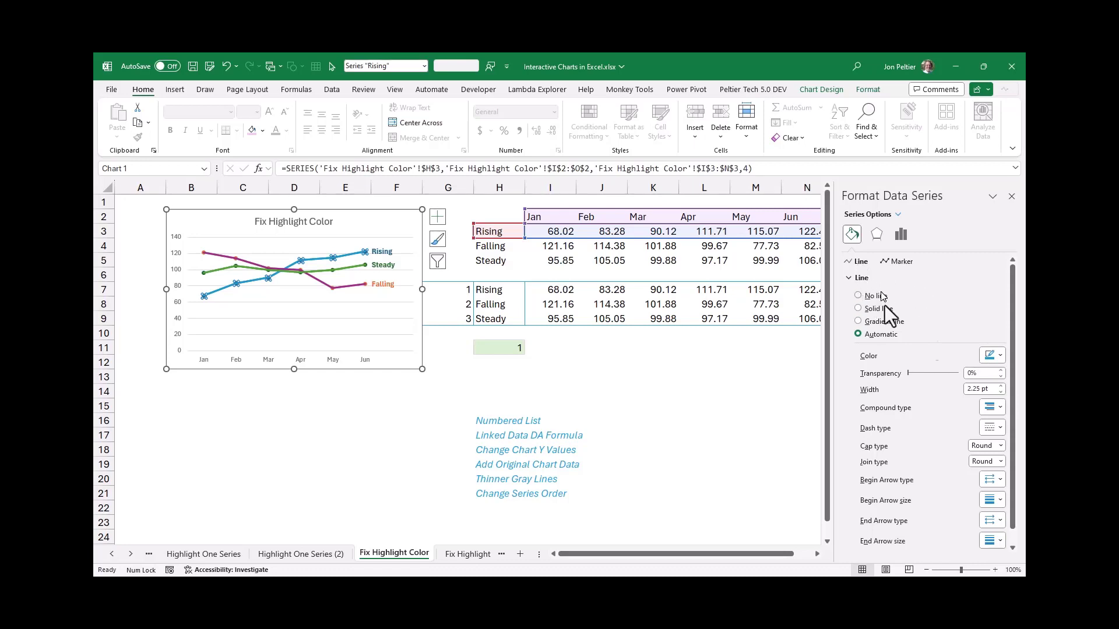
{"action": "left_click", "coordinate": [1000, 356]}
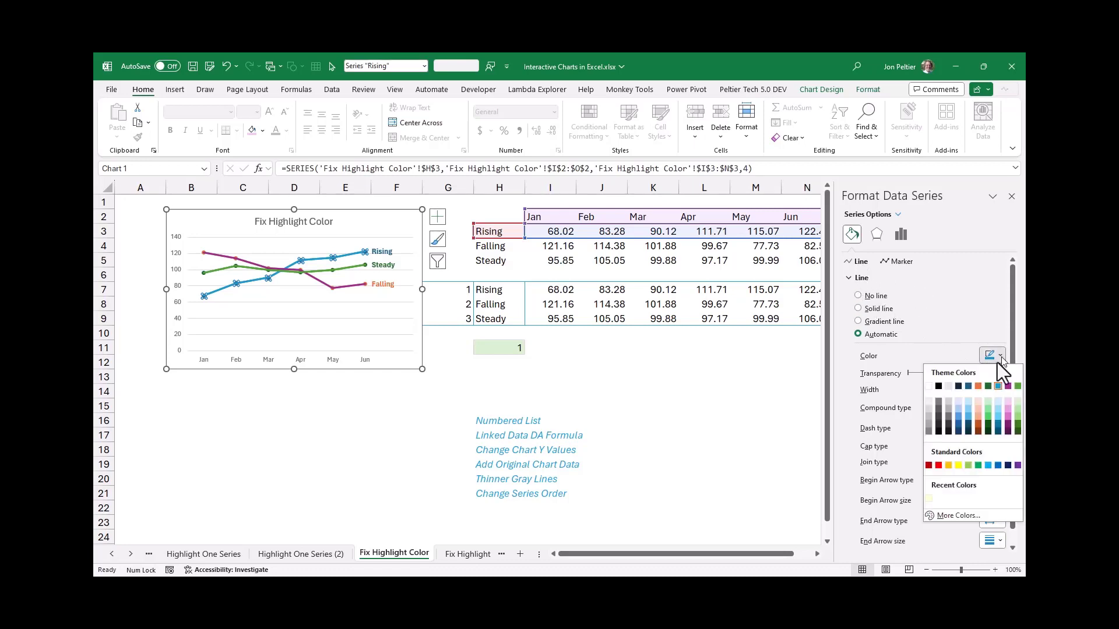
{"action": "left_click", "coordinate": [930, 418]}
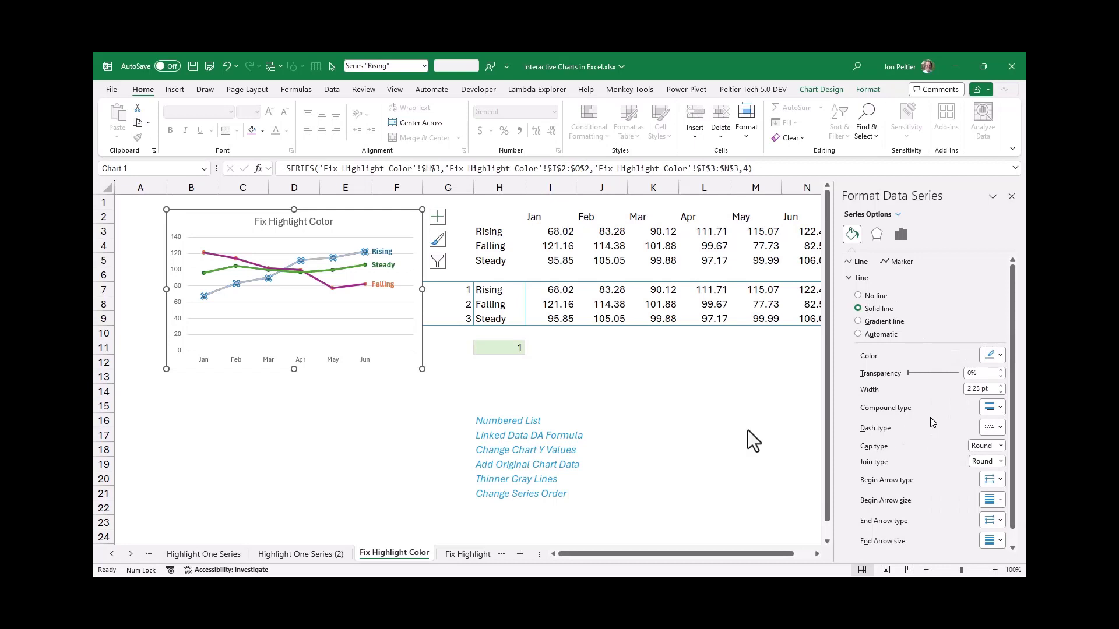
{"action": "left_click", "coordinate": [346, 272]}
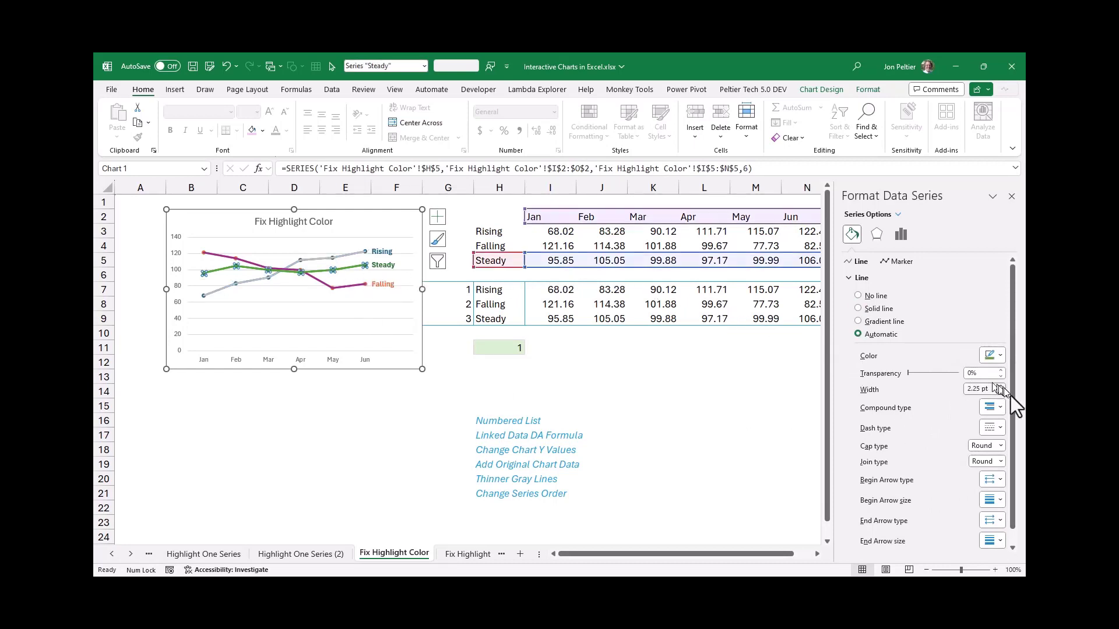
{"action": "left_click", "coordinate": [1001, 356]}
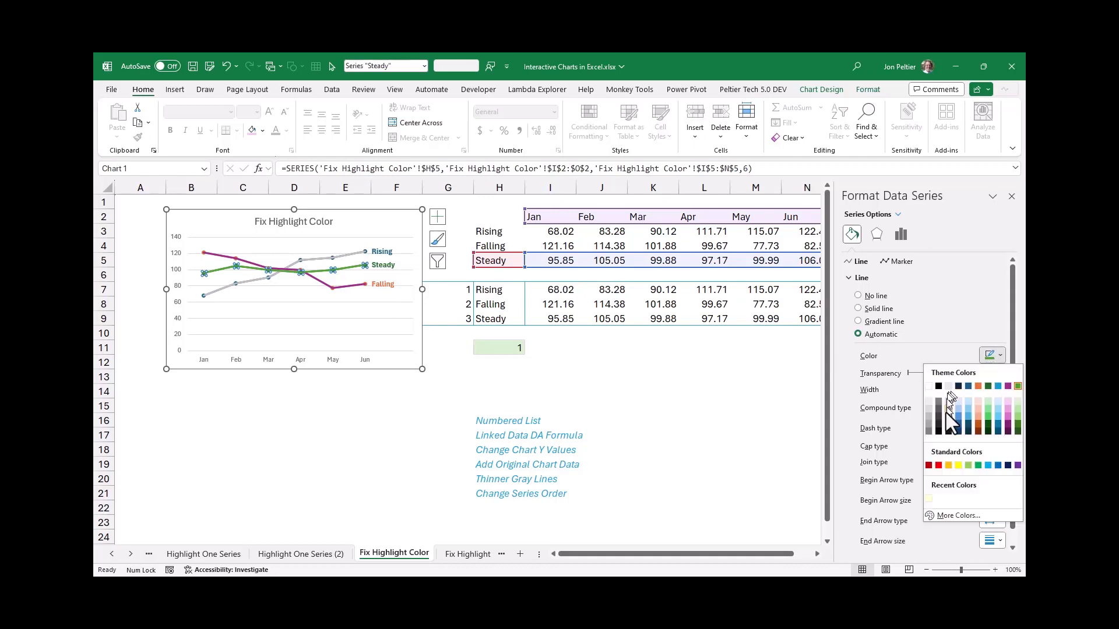
{"action": "left_click", "coordinate": [928, 414]}
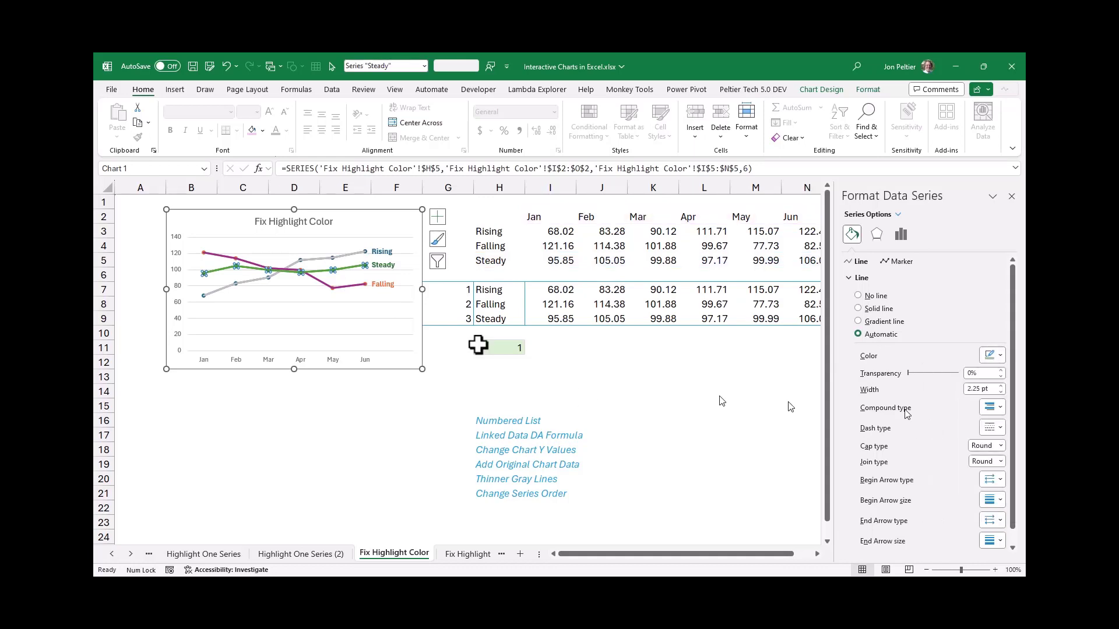
Color the added Falling series' line gray and set its width to 1.5 pt
{"action": "left_click", "coordinate": [355, 289]}
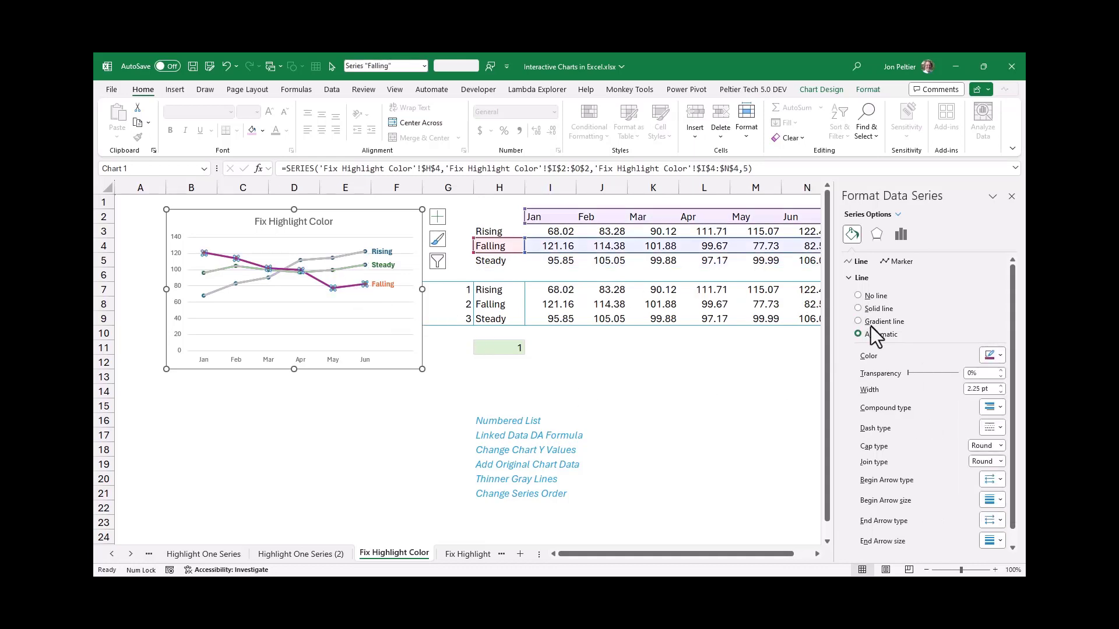
{"action": "left_click", "coordinate": [898, 333]}
{"action": "left_click", "coordinate": [996, 358]}
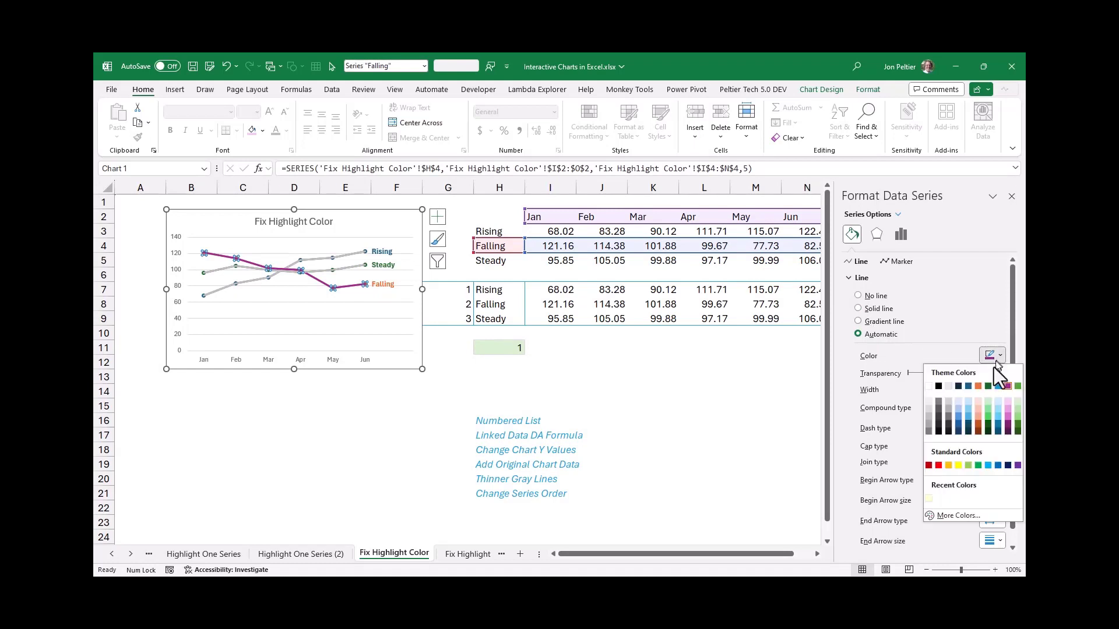
{"action": "left_click", "coordinate": [927, 419]}
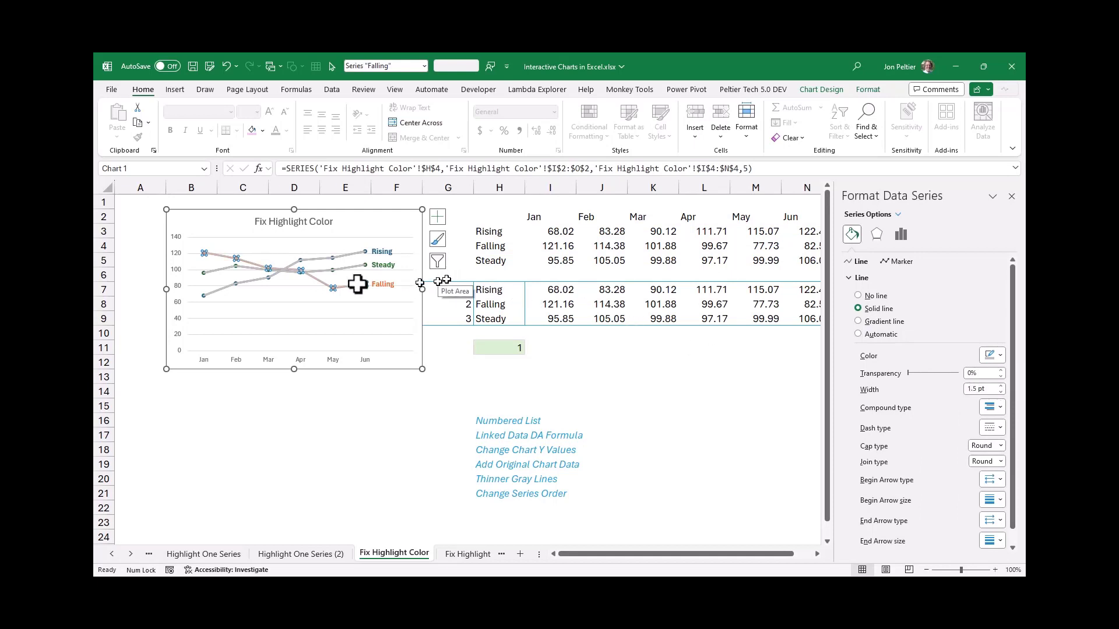
Set the line width of the added Steady series to 1.5 pt
{"action": "key", "text": "Down"}
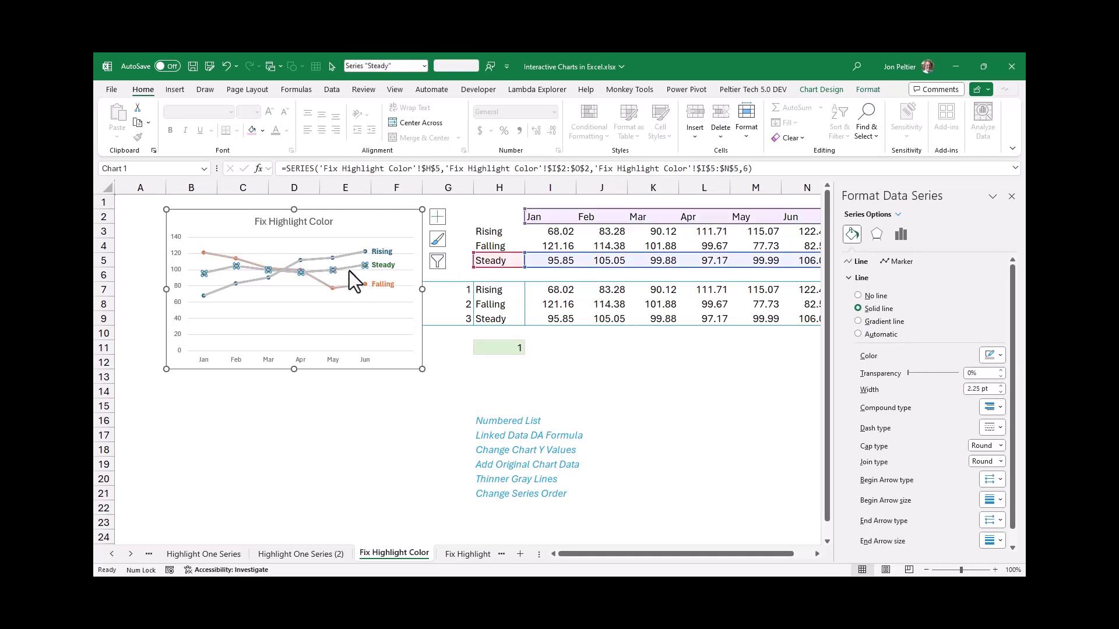
{"action": "key", "text": "Down"}
Change the plot order of the added gray Rising series to 1 in its SERIES formula
{"action": "left_click", "coordinate": [344, 254]}
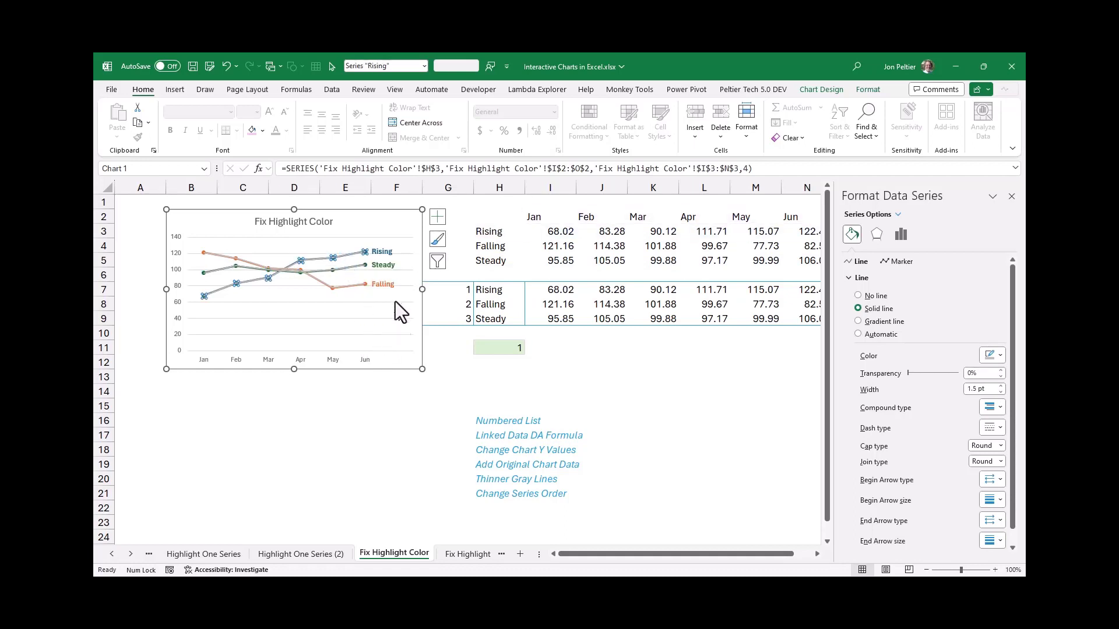
{"action": "double_click", "coordinate": [744, 168]}
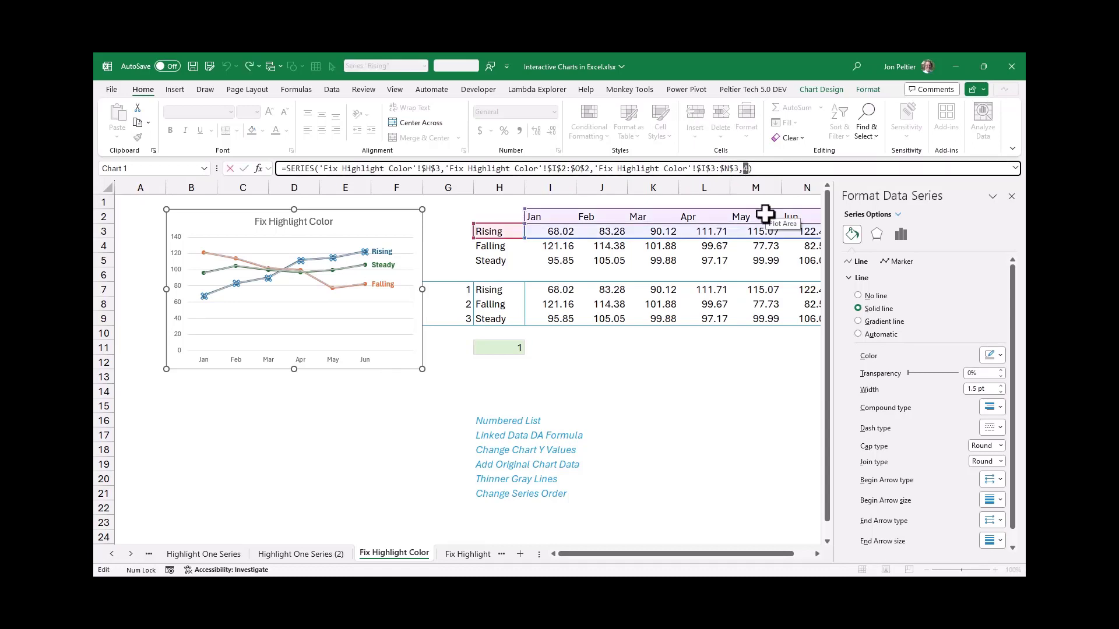
{"action": "type", "text": "1"}
{"action": "key", "text": "Return"}
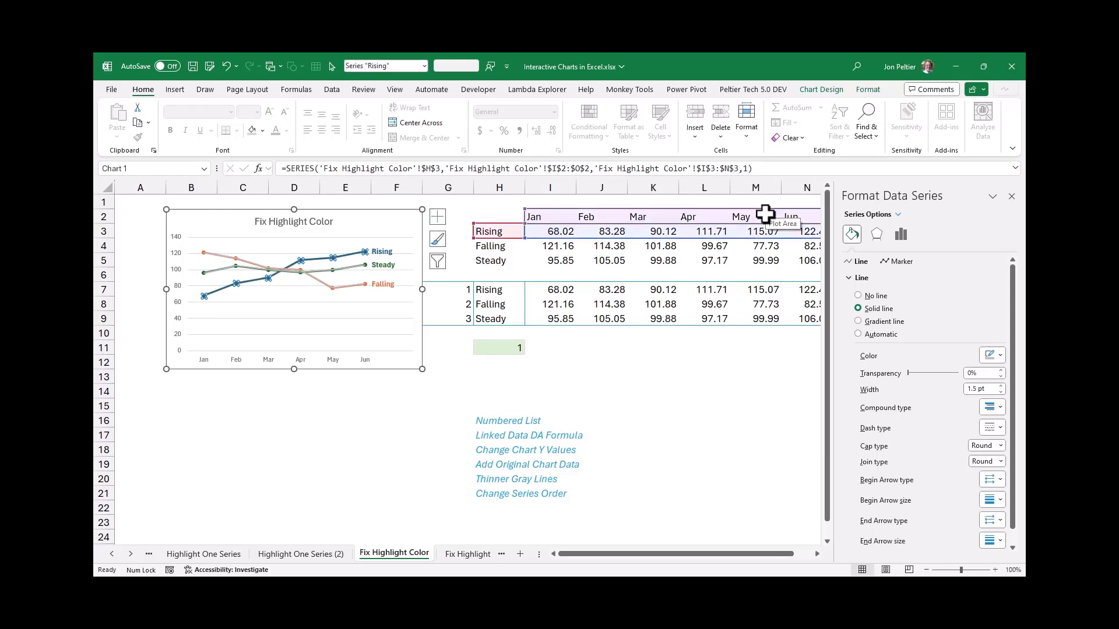
Change the plot order of the added gray Falling series to 2 in its SERIES formula
{"action": "left_click", "coordinate": [351, 270]}
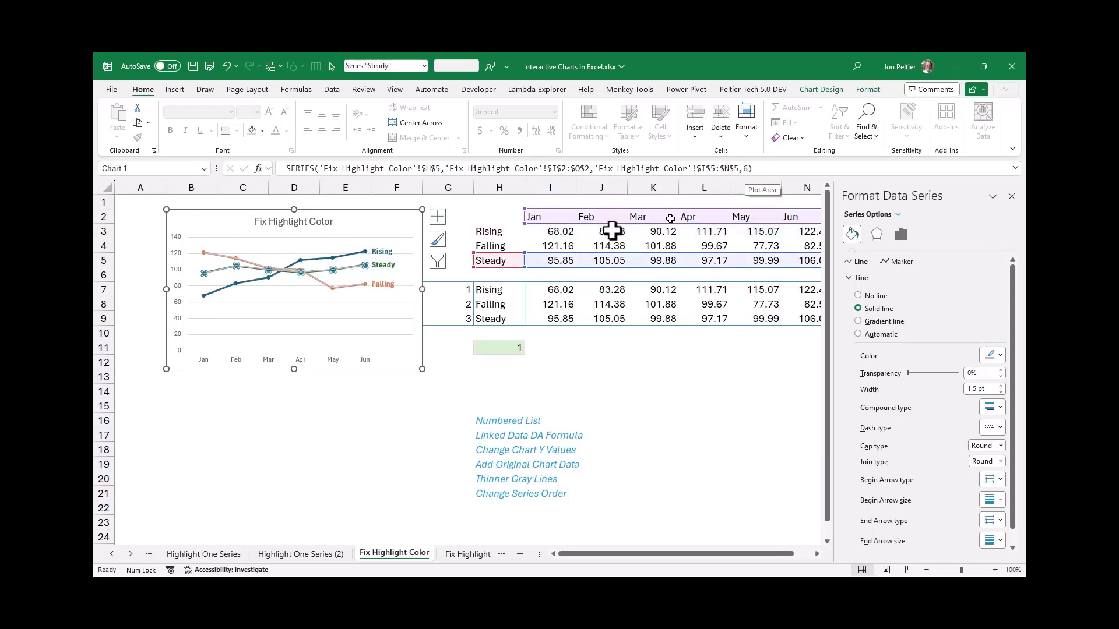
{"action": "left_click", "coordinate": [347, 287]}
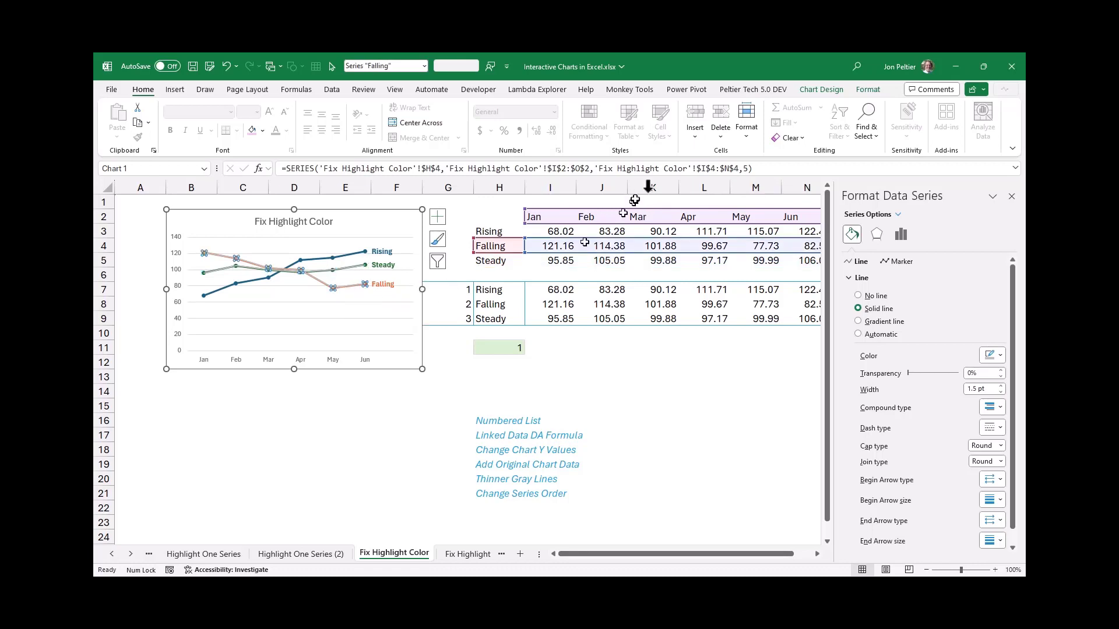
{"action": "left_click", "coordinate": [743, 169]}
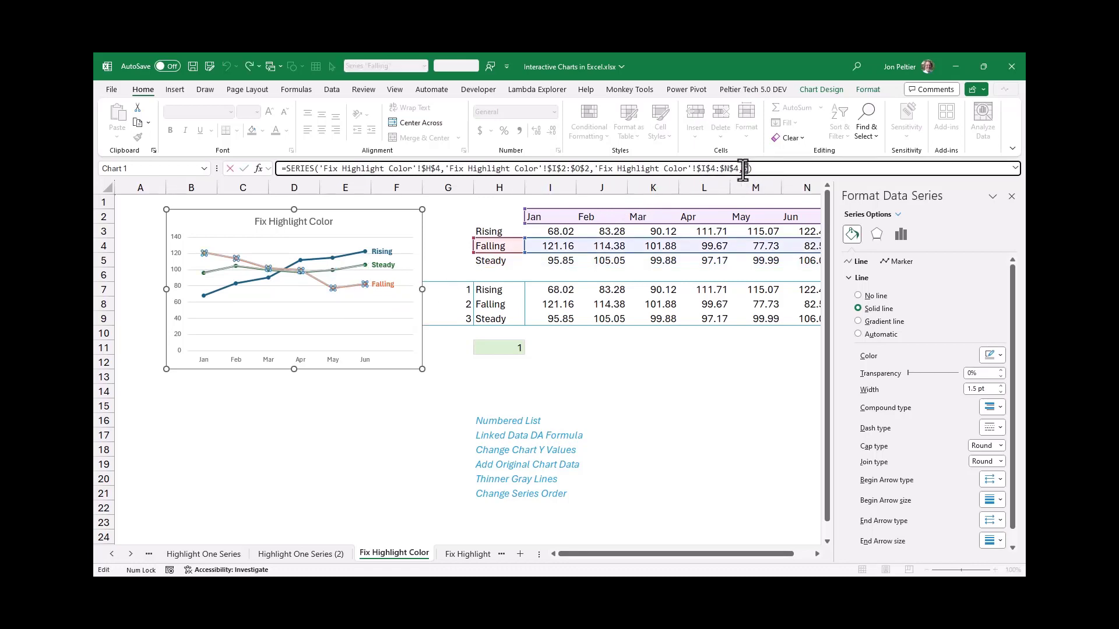
{"action": "type", "text": "2"}
{"action": "key", "text": "Return"}
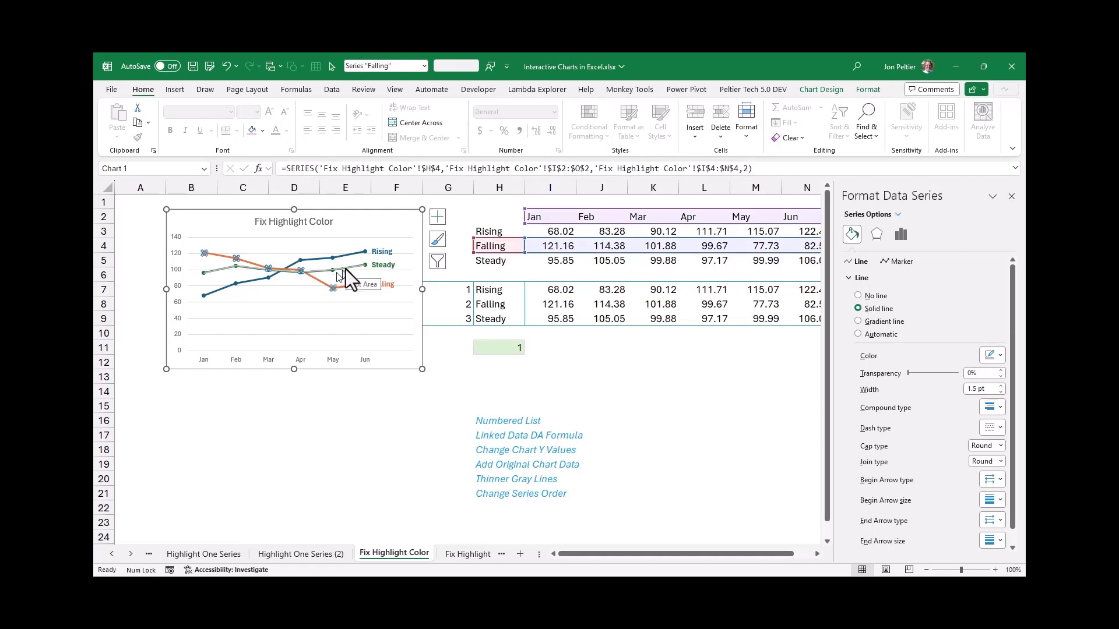
Change the plot order of the added gray Steady series so it sits behind the colored series, and deselect the chart
{"action": "left_click", "coordinate": [341, 270]}
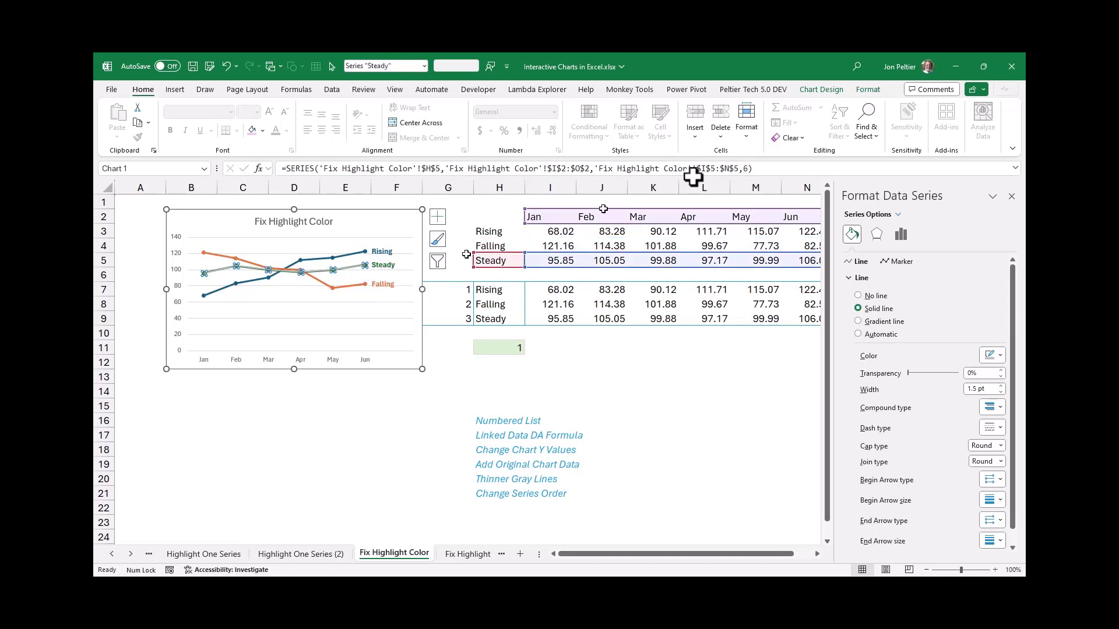
{"action": "left_click", "coordinate": [746, 171]}
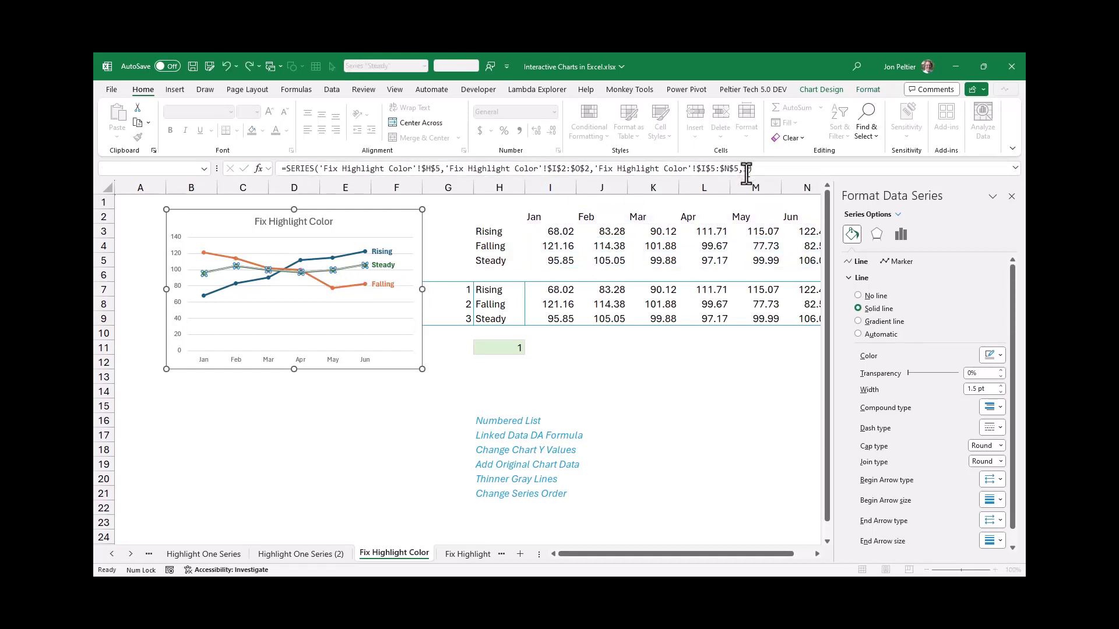
{"action": "key", "text": "Return"}
{"action": "left_click", "coordinate": [190, 419]}
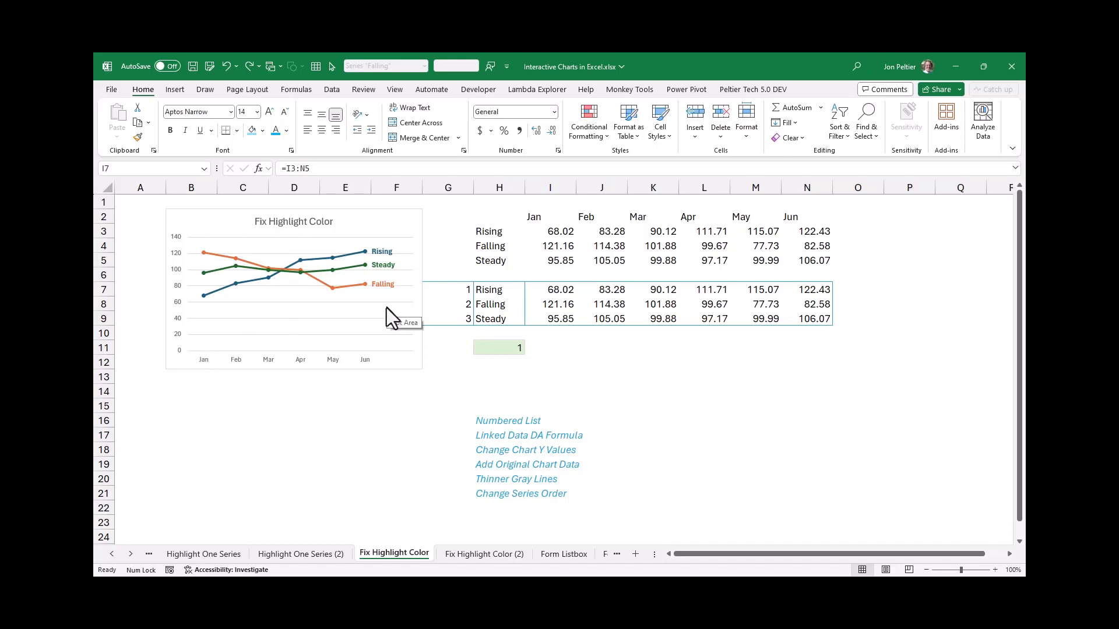
Change the linked data formula in I7 to =IF(G7:G9=H11,I3:N5,NA()) so only the chosen series returns values
{"action": "left_click", "coordinate": [550, 288]}
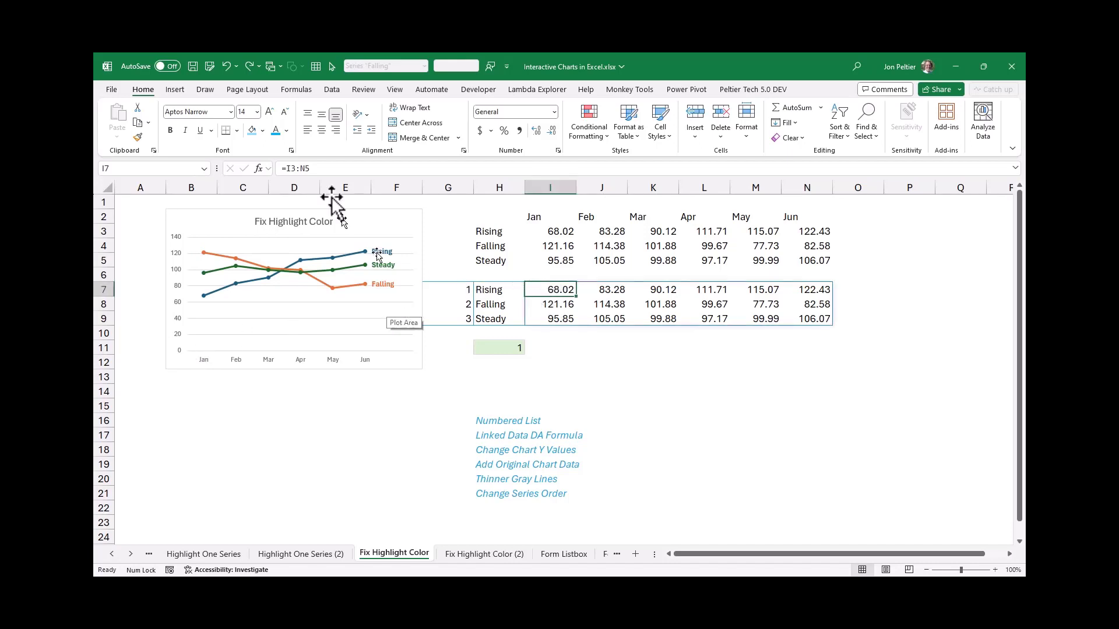
{"action": "left_click", "coordinate": [324, 170]}
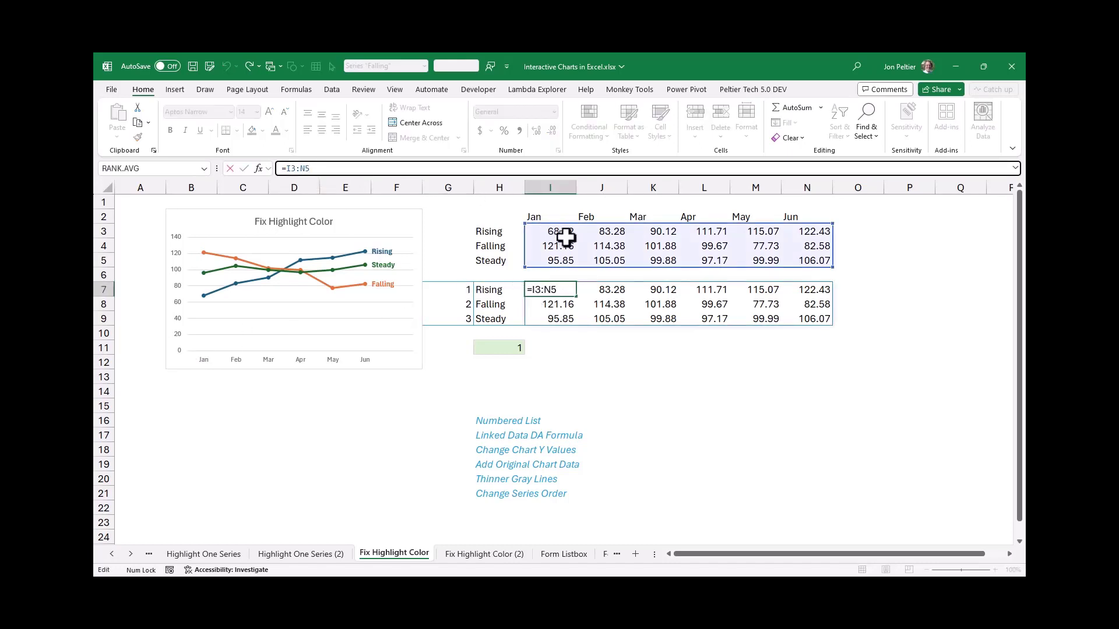
{"action": "left_click", "coordinate": [285, 169]}
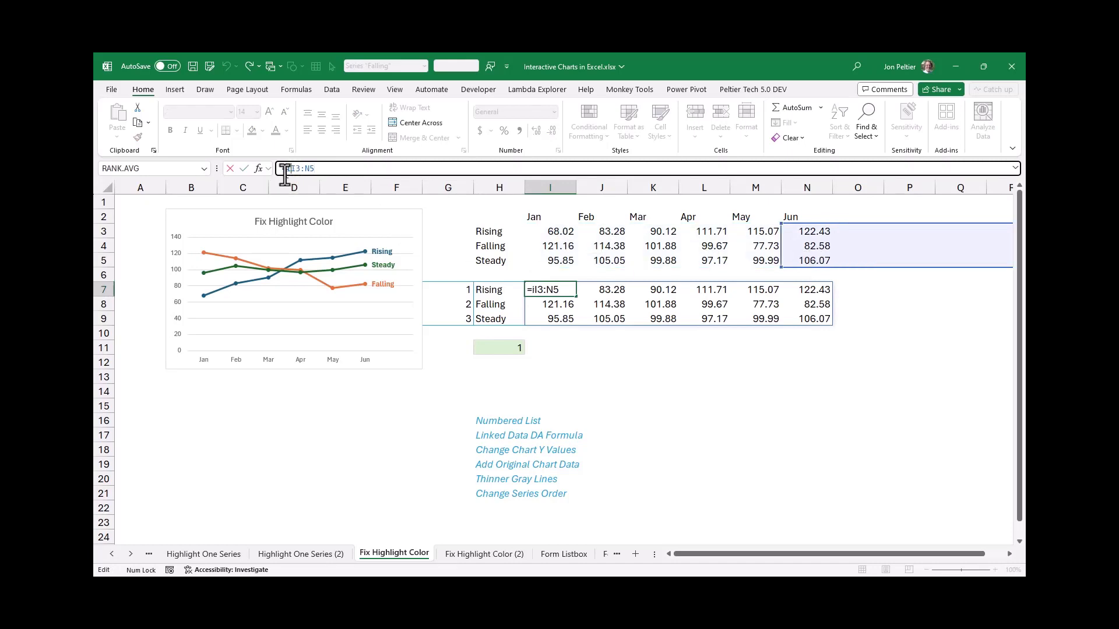
{"action": "type", "text": "if("}
{"action": "left_click_drag", "start_coordinate": [427, 289], "coordinate": [426, 318]}
{"action": "type", "text": "="}
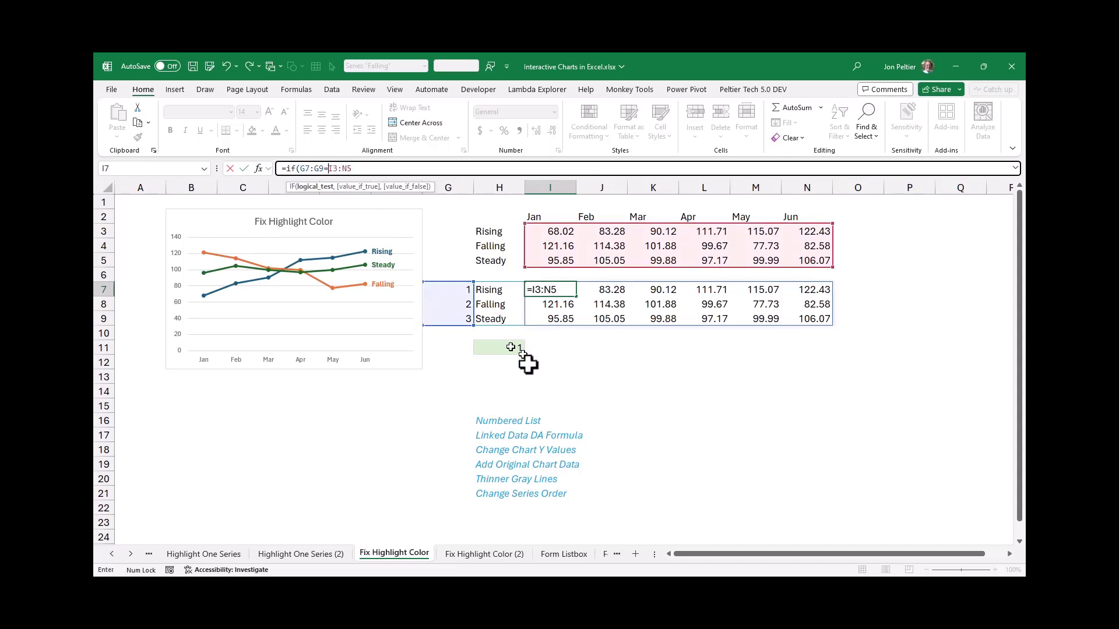
{"action": "left_click", "coordinate": [511, 348]}
{"action": "type", "text": ","}
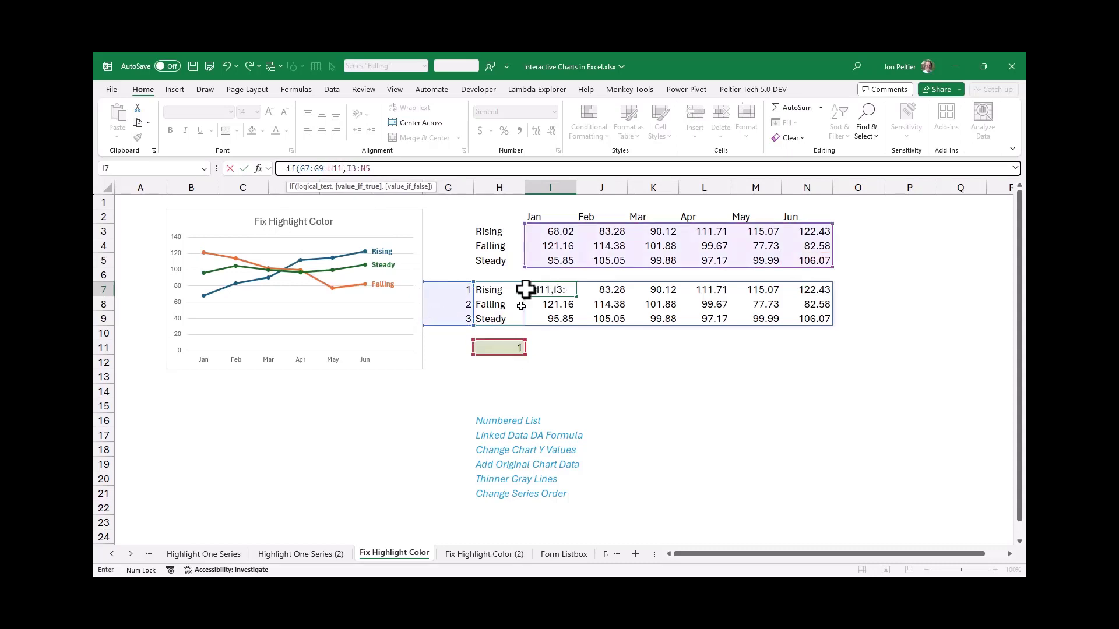
{"action": "left_click", "coordinate": [412, 172]}
{"action": "type", "text": ",na())"}
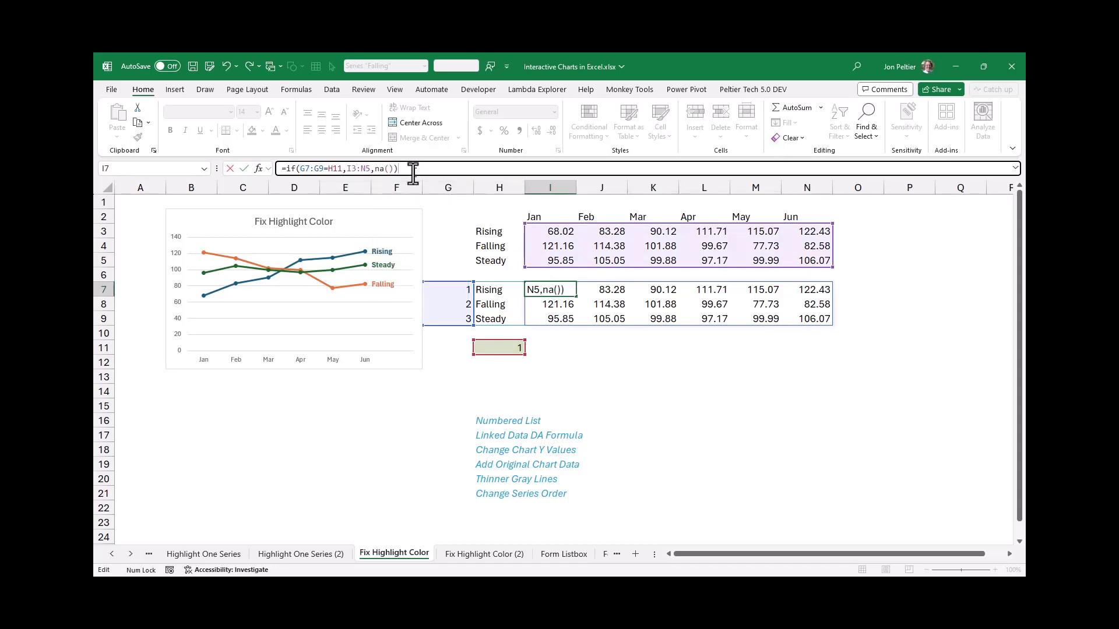
{"action": "key", "text": "ctrl+Return"}
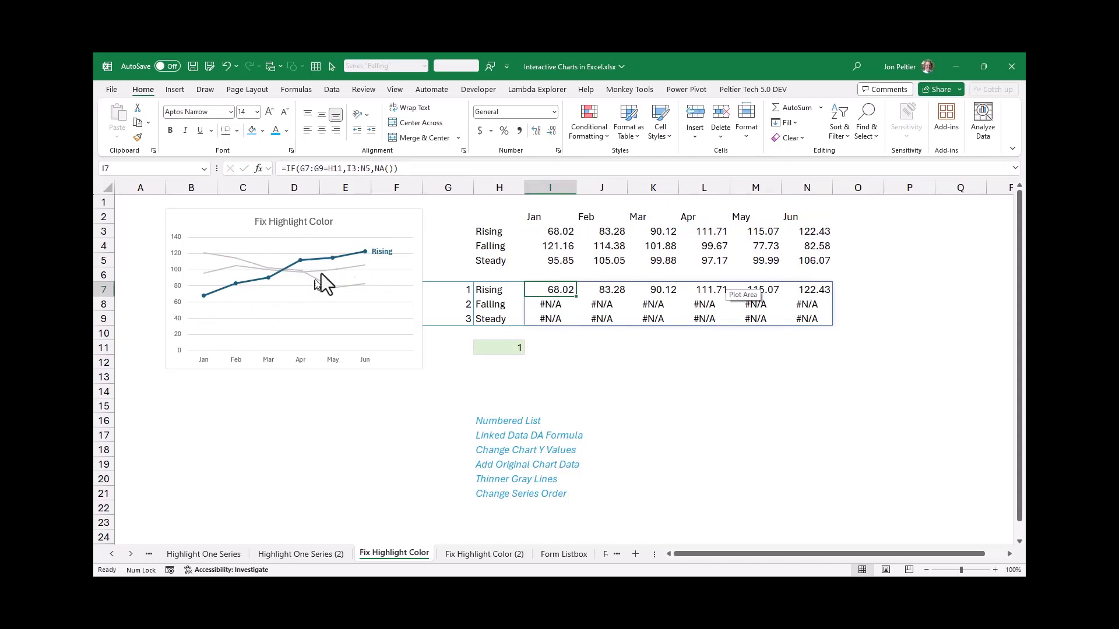
Test the highlight by setting the series number in H11 to 2 and then 3
{"action": "left_click", "coordinate": [489, 352]}
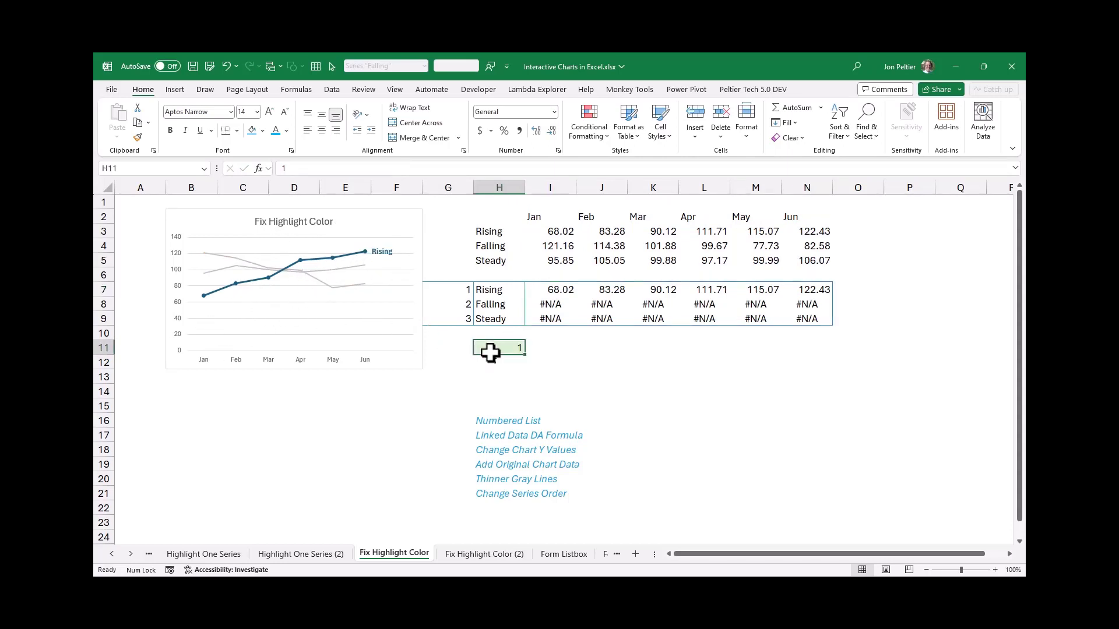
{"action": "type", "text": "2"}
{"action": "key", "text": "Return"}
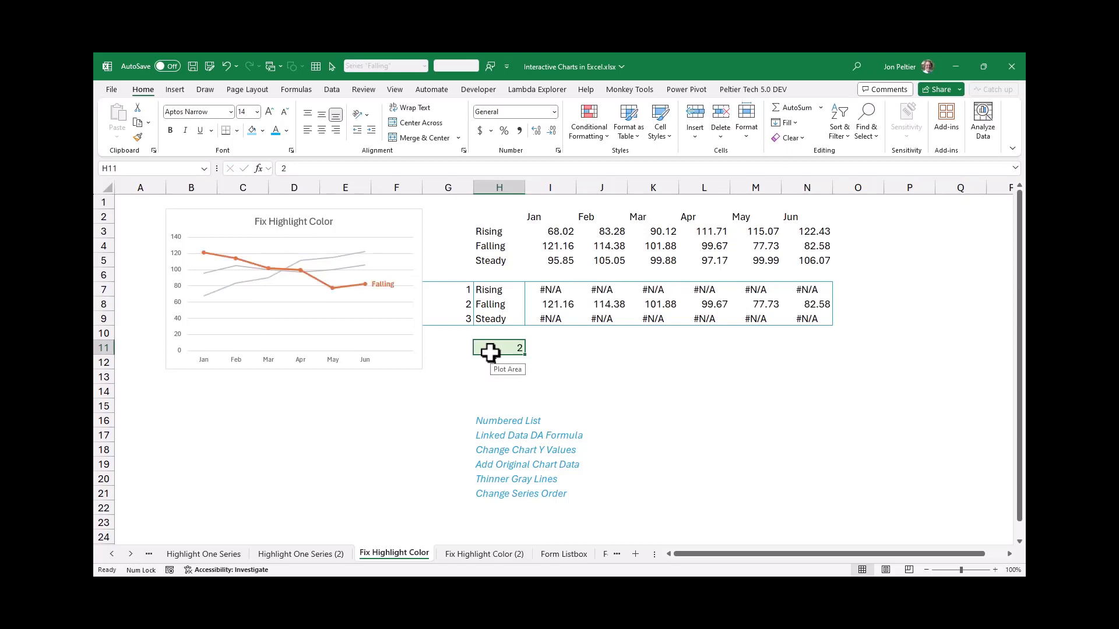
{"action": "type", "text": "3"}
{"action": "key", "text": "ctrl+Return"}
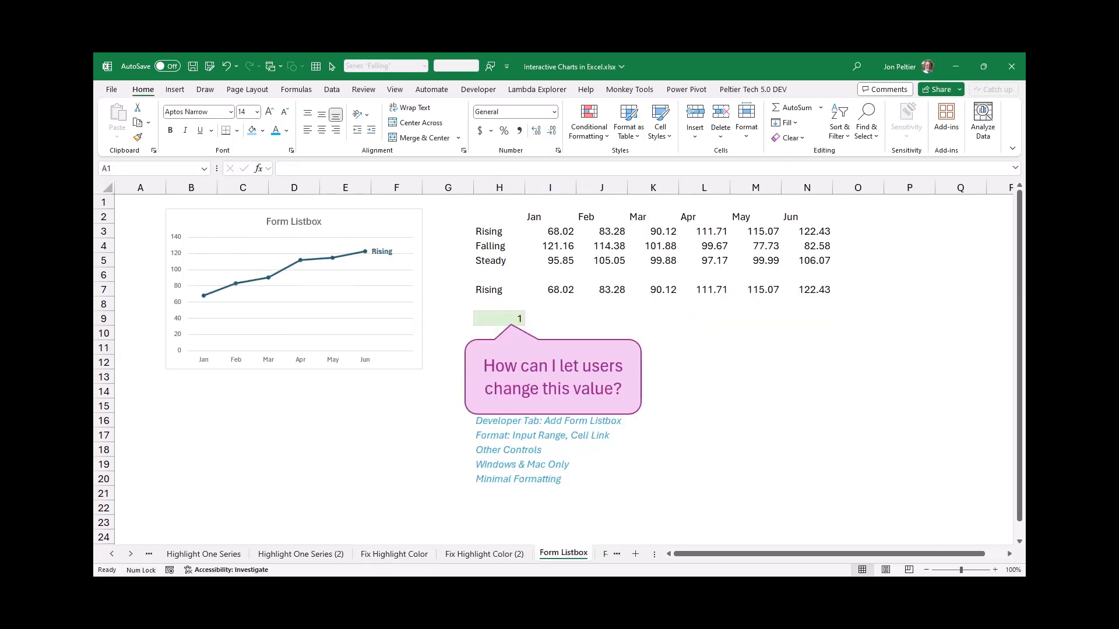
Move the speech bubble on the Form Listbox sheet away from the cells under H9, to around columns M to P
{"action": "left_click", "coordinate": [491, 318]}
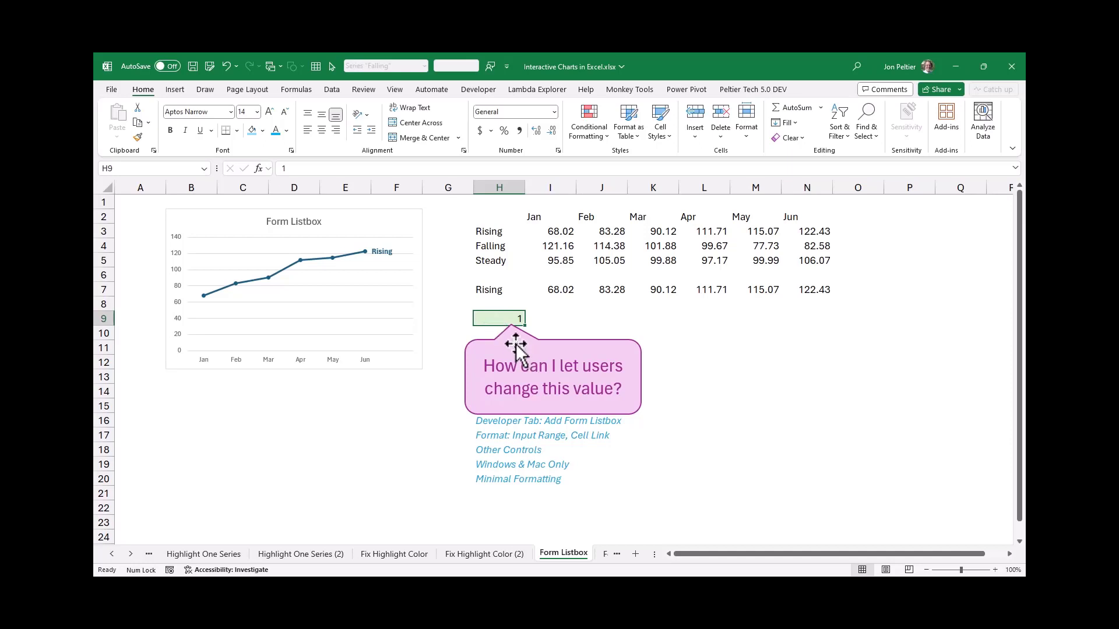
{"action": "left_click_drag", "start_coordinate": [516, 347], "coordinate": [806, 408]}
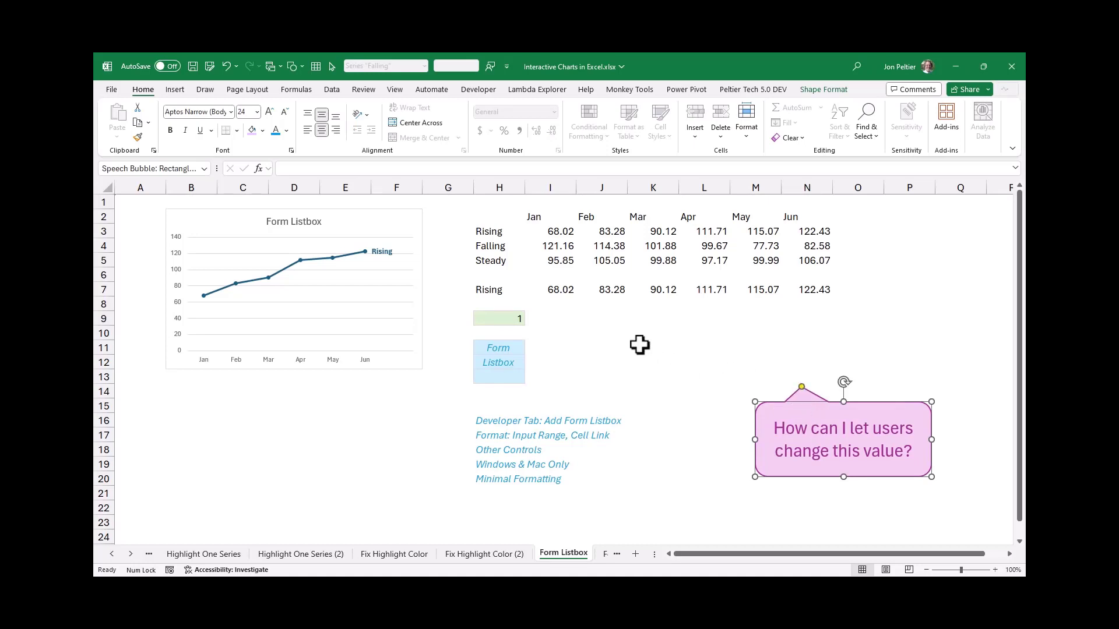
Check in the ribbon customization options that the Developer tab is enabled
{"action": "left_click", "coordinate": [472, 92]}
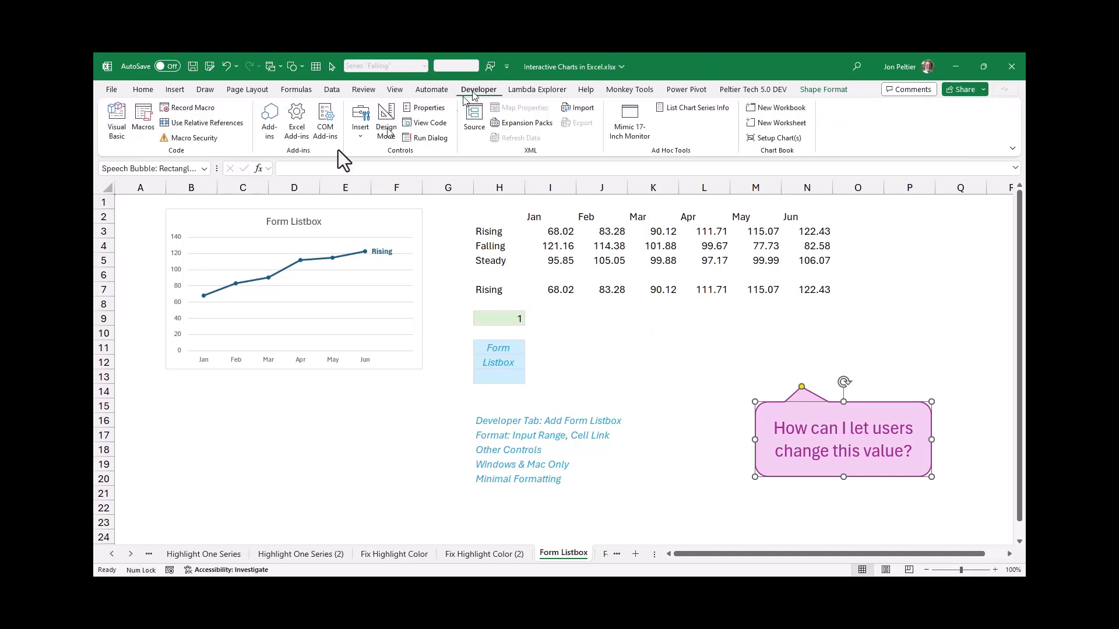
{"action": "right_click", "coordinate": [237, 106]}
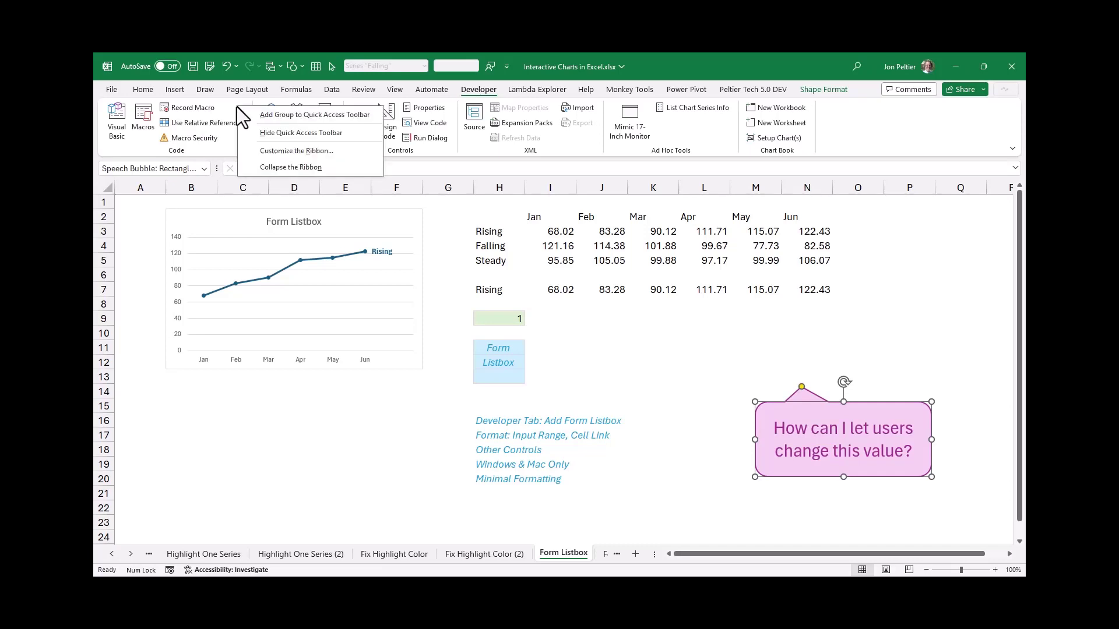
{"action": "left_click", "coordinate": [277, 149]}
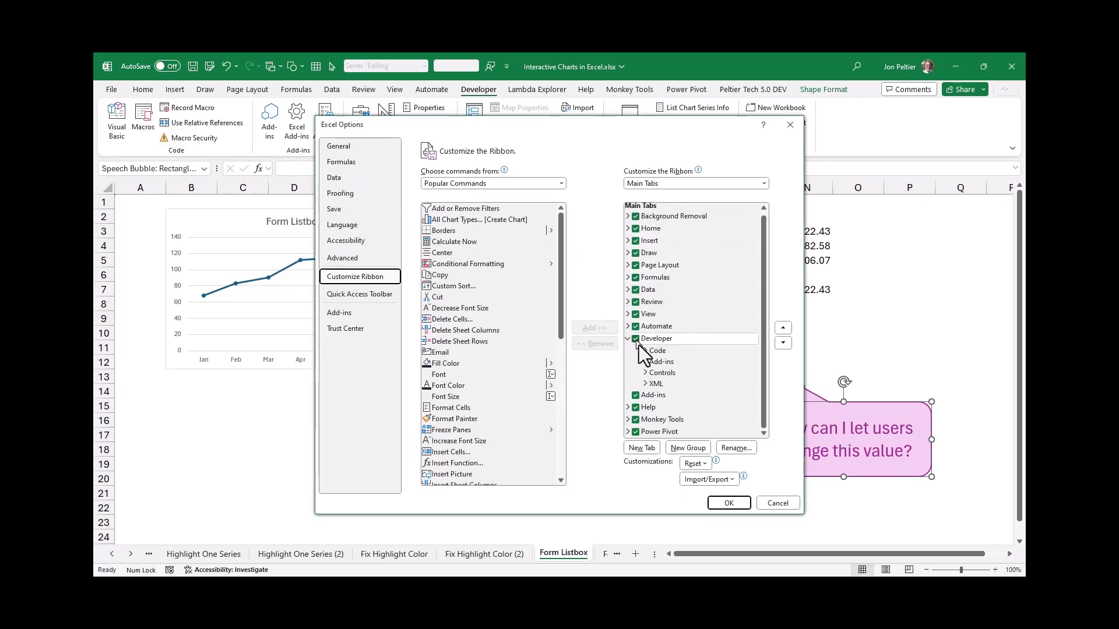
{"action": "left_click", "coordinate": [726, 505]}
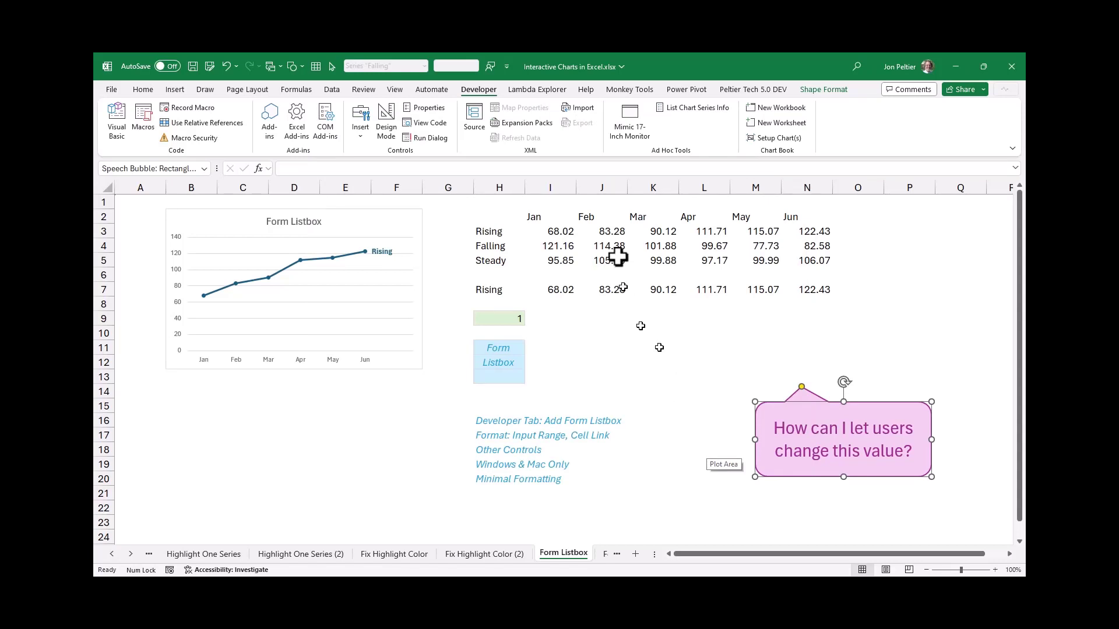
Insert a form control list box over cells H11:H13 and stretch its lower edge to the bottom of H13
{"action": "left_click", "coordinate": [358, 135]}
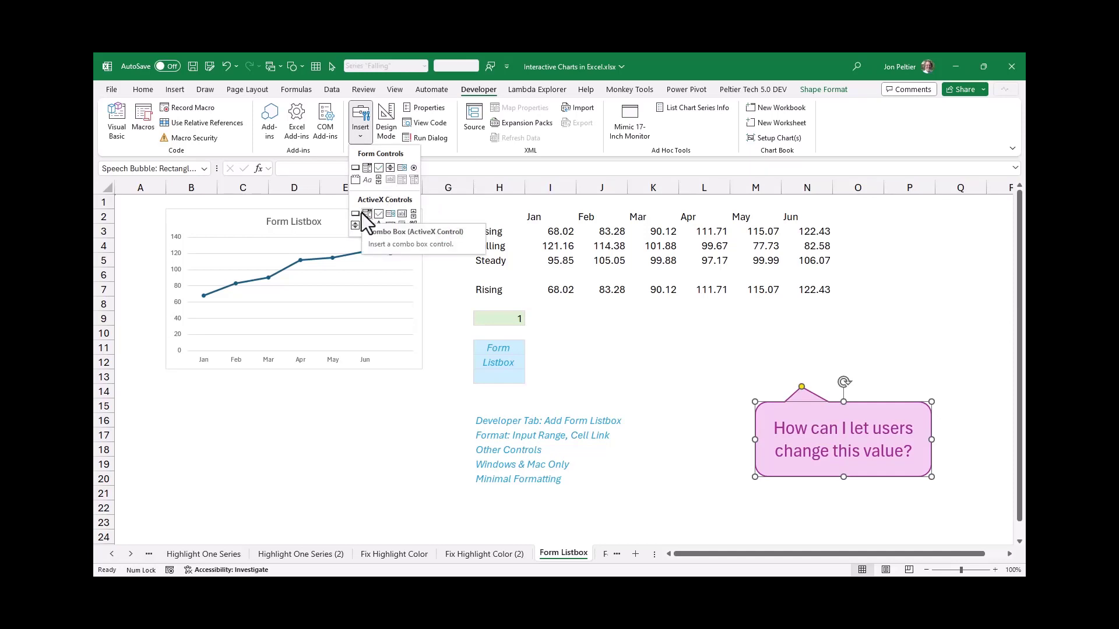
{"action": "left_click", "coordinate": [401, 168]}
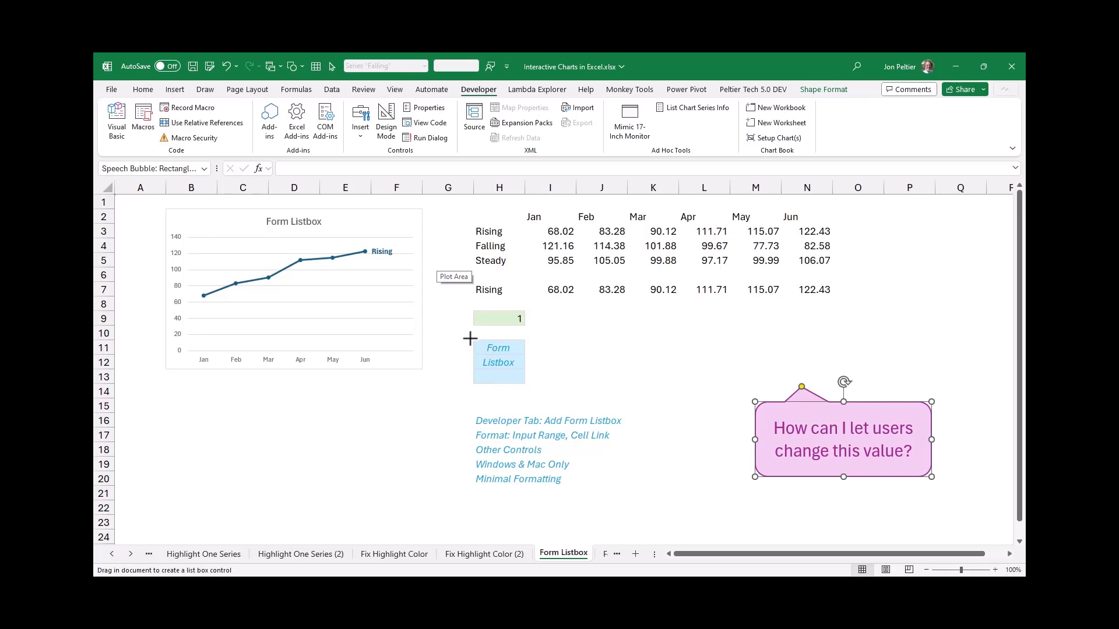
{"action": "left_click_drag", "start_coordinate": [470, 338], "coordinate": [507, 381]}
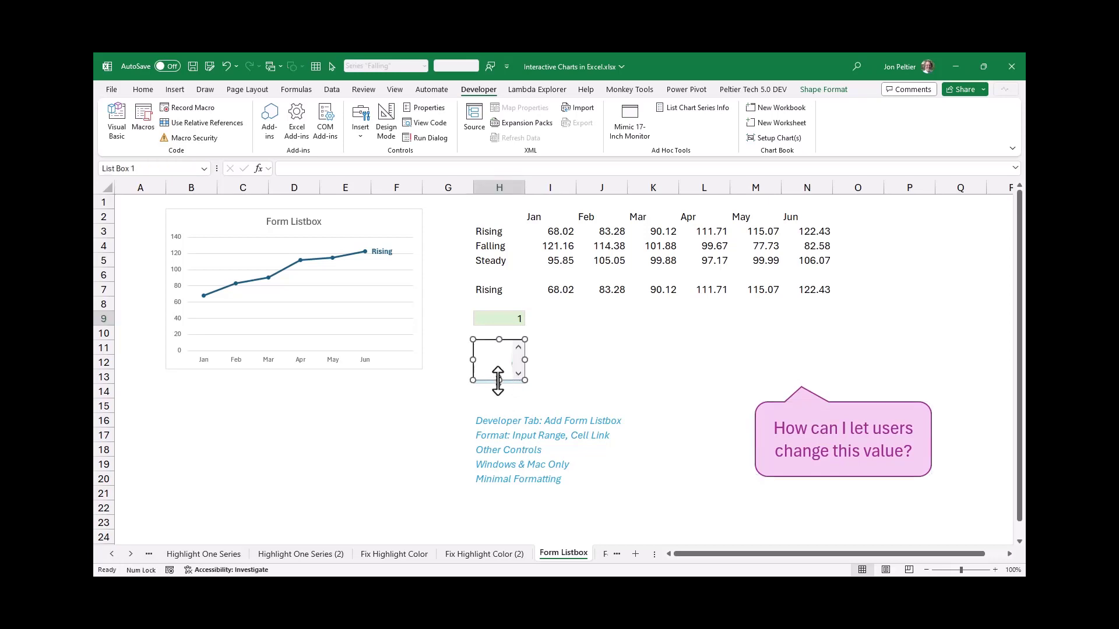
{"action": "left_click_drag", "start_coordinate": [498, 381], "coordinate": [499, 384]}
Set the list box's input range to $H$3:$H$5 and its cell link to $H$9
{"action": "right_click", "coordinate": [494, 362]}
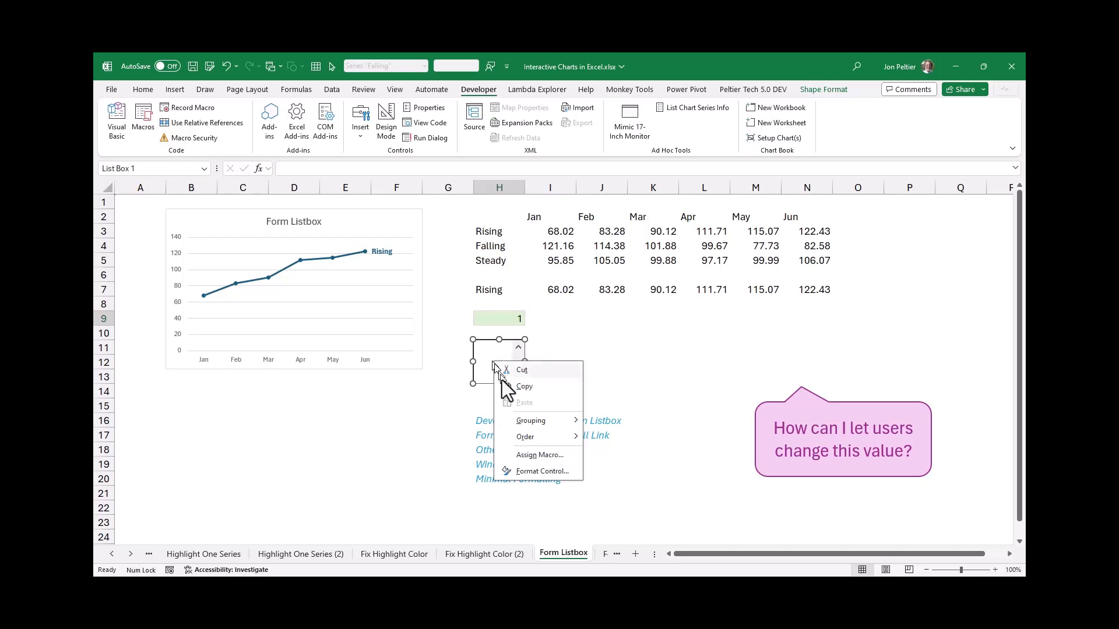
{"action": "left_click", "coordinate": [520, 470]}
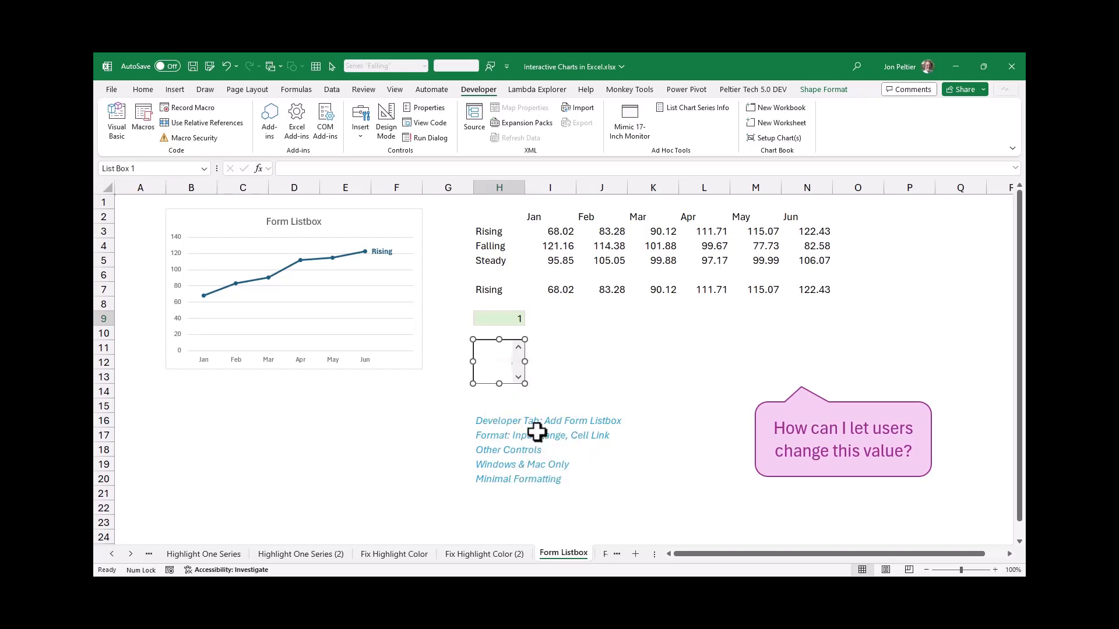
{"action": "left_click_drag", "start_coordinate": [582, 242], "coordinate": [705, 254]}
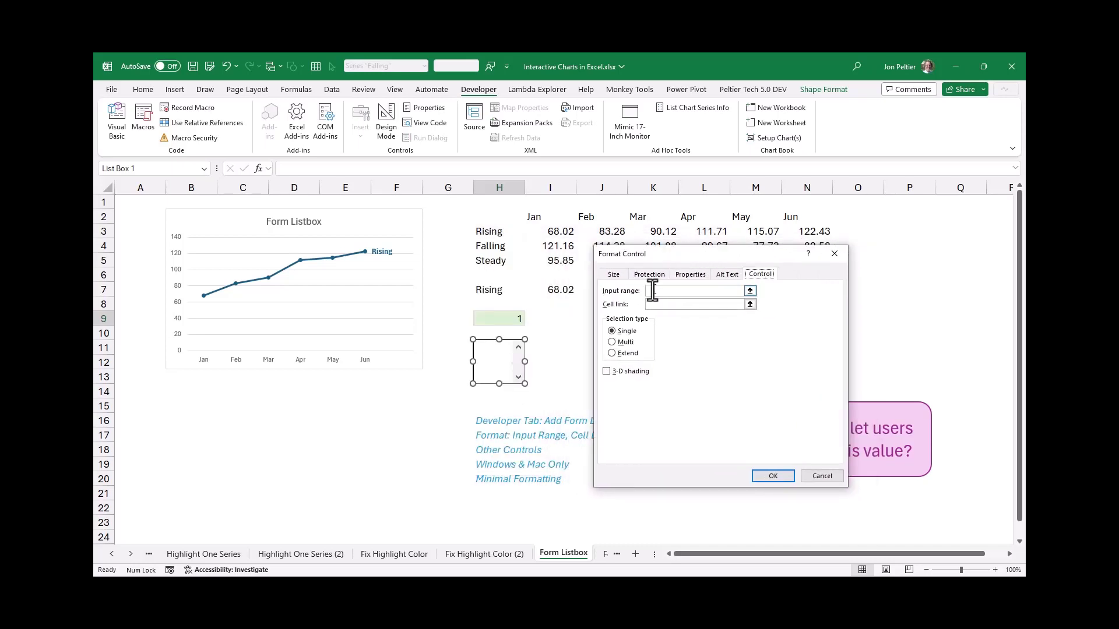
{"action": "left_click_drag", "start_coordinate": [489, 235], "coordinate": [486, 260]}
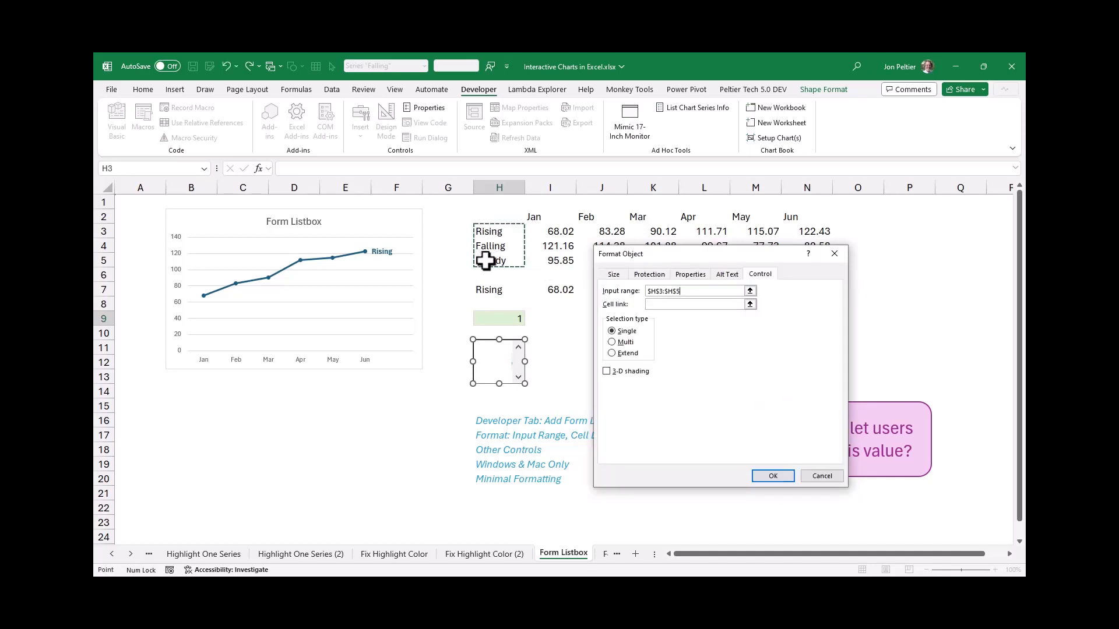
{"action": "left_click", "coordinate": [656, 304]}
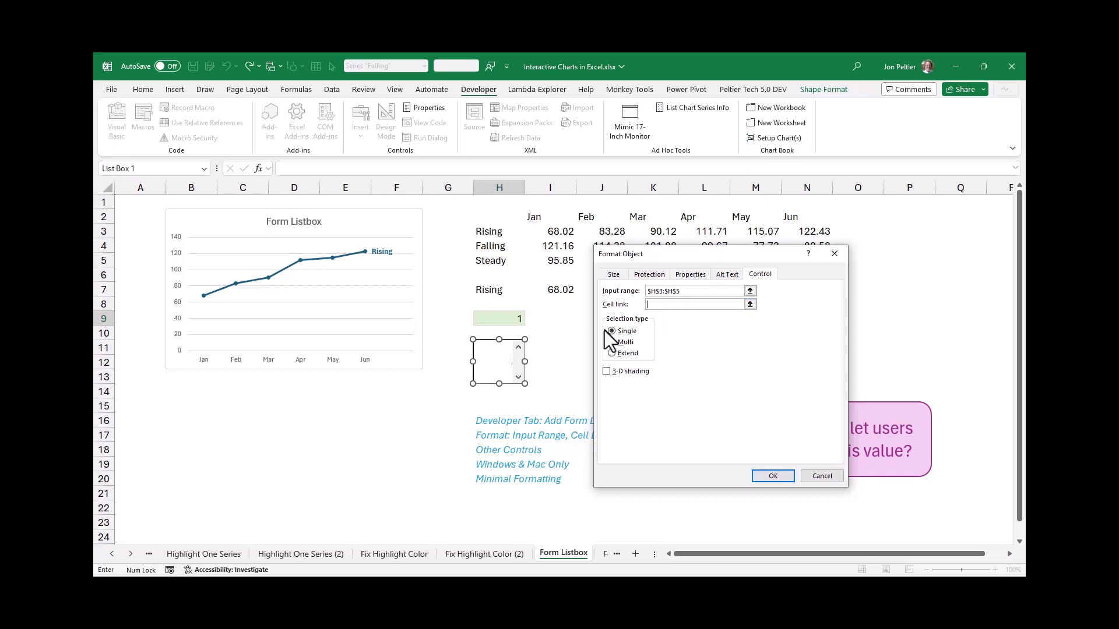
{"action": "left_click", "coordinate": [512, 319]}
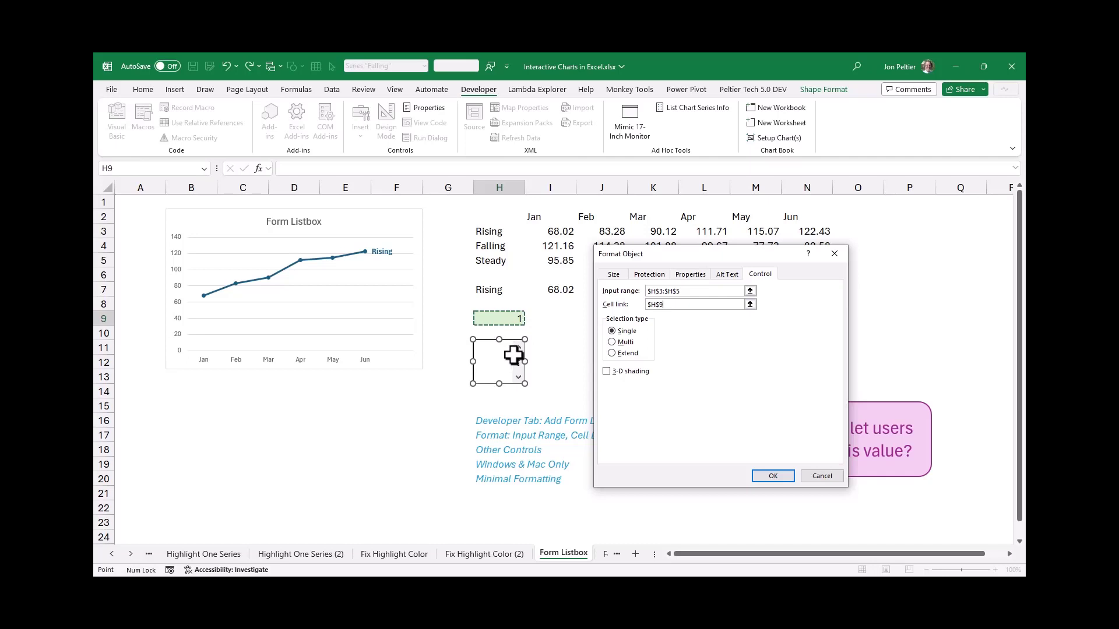
{"action": "key", "text": "Return"}
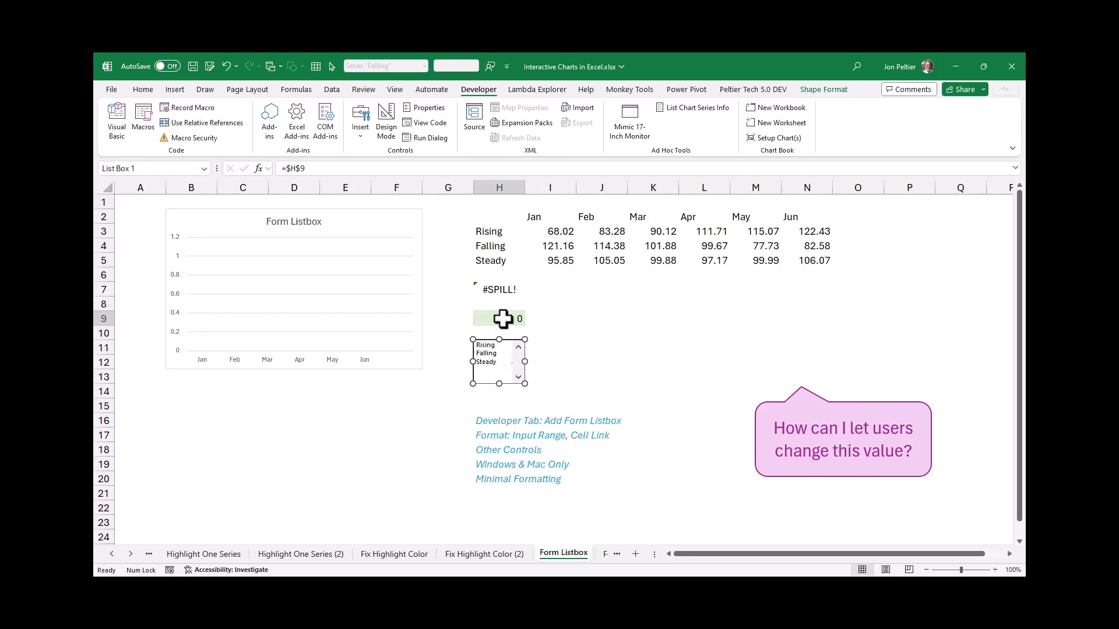
Test the list box by choosing Rising, Falling and Steady several times while checking linked cell H9 and the chart
{"action": "left_click", "coordinate": [542, 360]}
{"action": "left_click", "coordinate": [492, 346]}
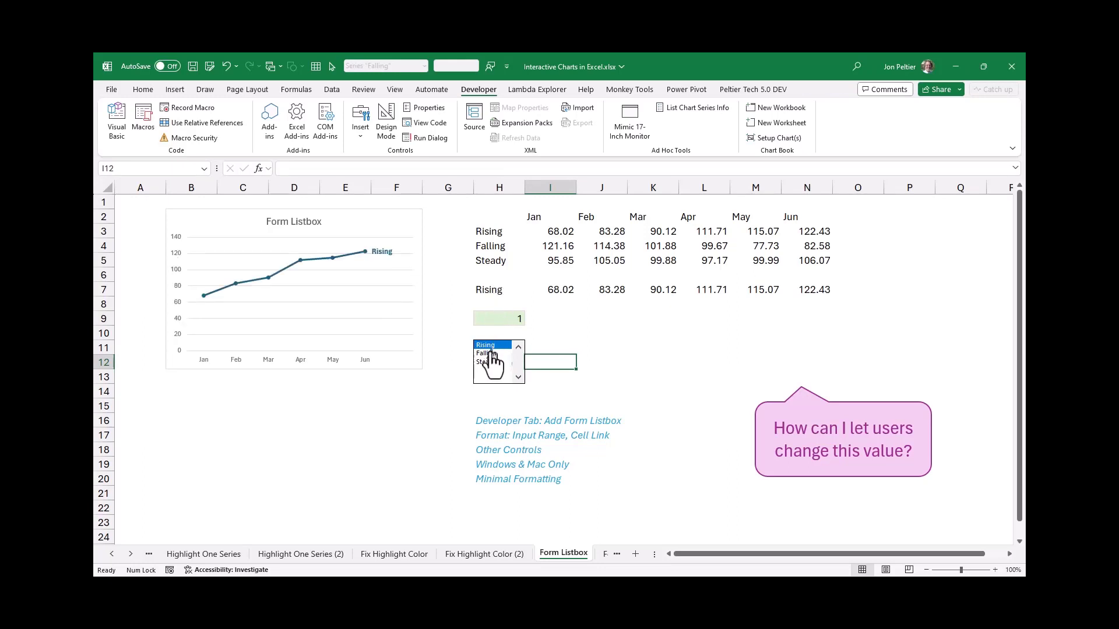
{"action": "left_click", "coordinate": [491, 353]}
{"action": "left_click", "coordinate": [487, 362]}
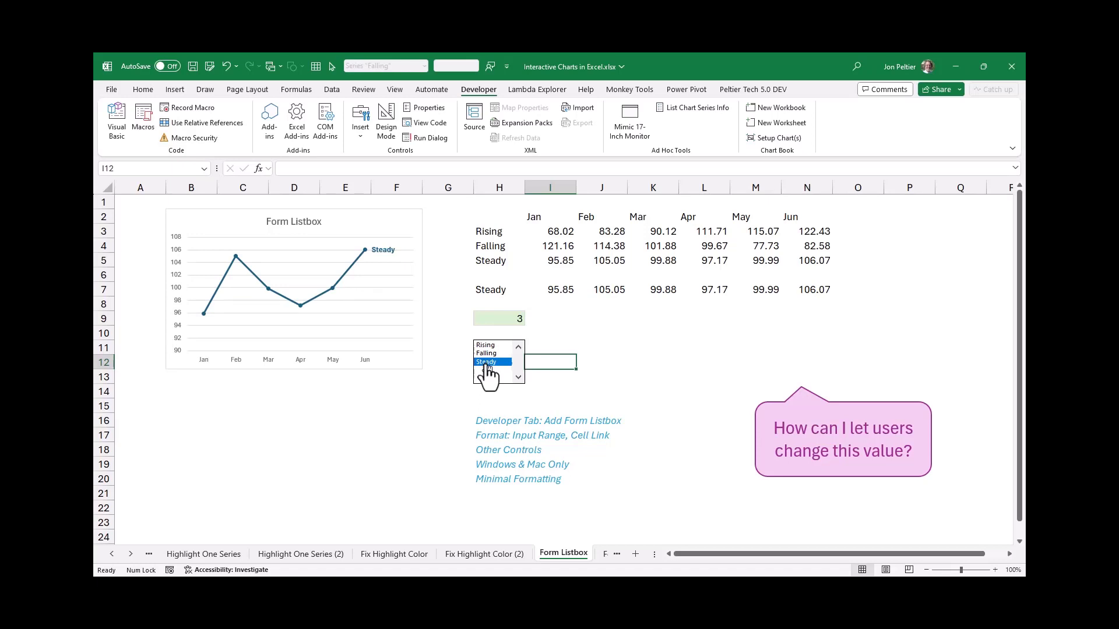
{"action": "left_click", "coordinate": [496, 319]}
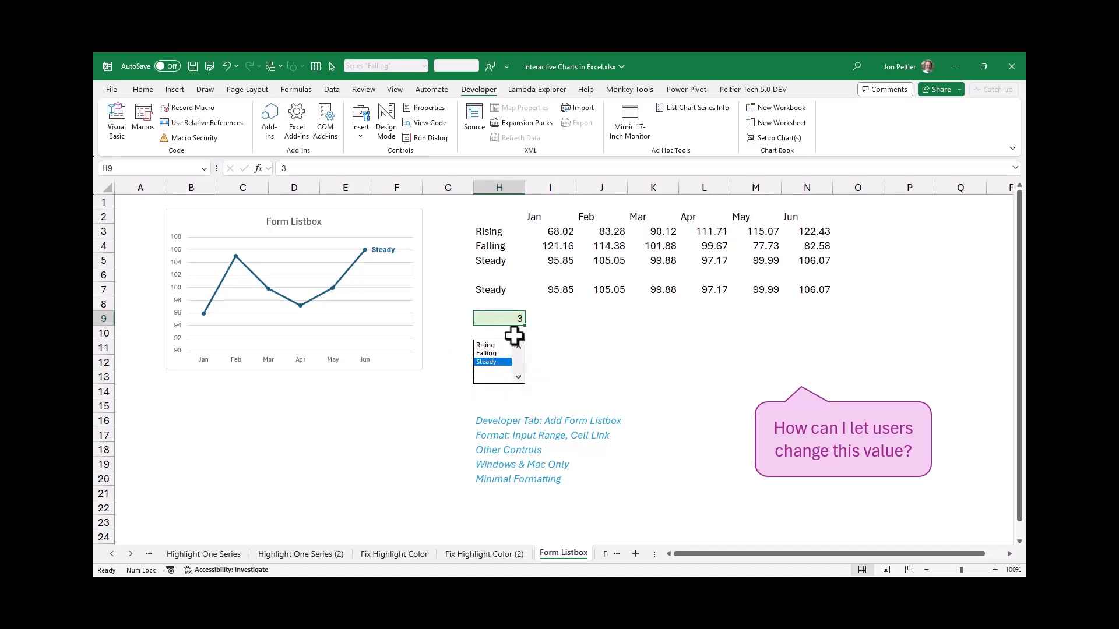
{"action": "left_click", "coordinate": [487, 353]}
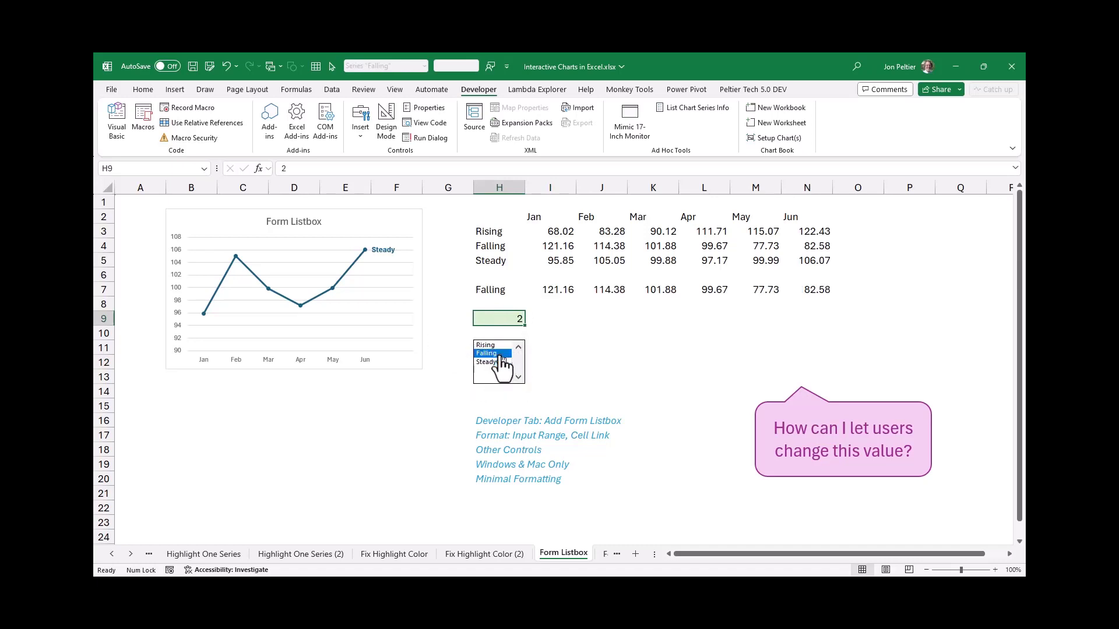
{"action": "left_click", "coordinate": [492, 345]}
{"action": "left_click", "coordinate": [494, 362]}
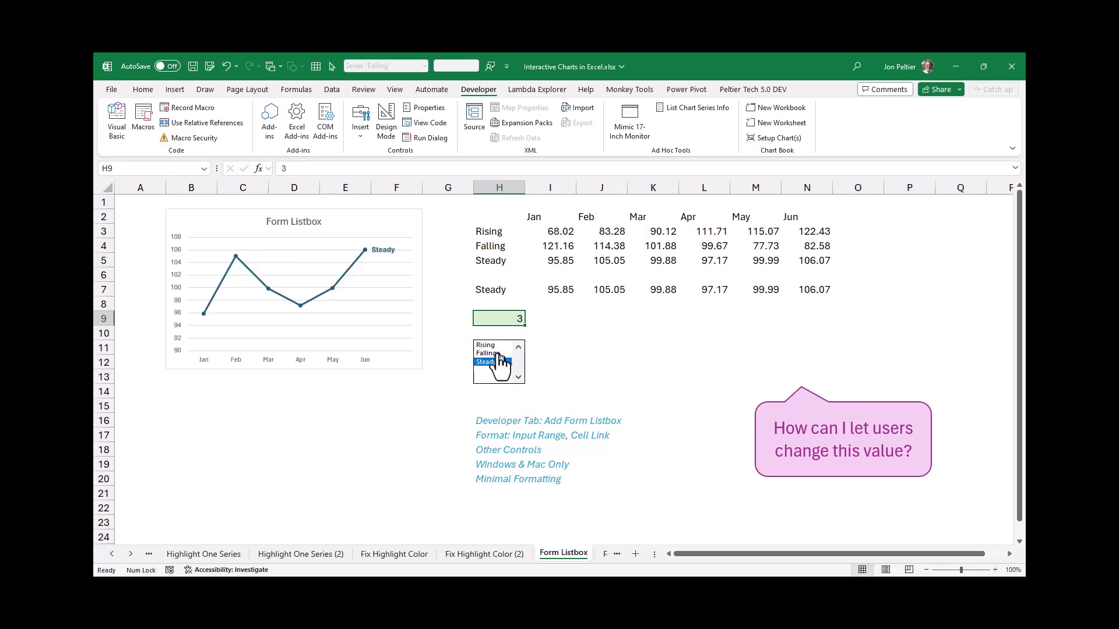
{"action": "left_click", "coordinate": [494, 354]}
{"action": "left_click", "coordinate": [494, 345]}
{"action": "left_click", "coordinate": [492, 362]}
Insert a form control combo box over cell J11
{"action": "left_click", "coordinate": [360, 126]}
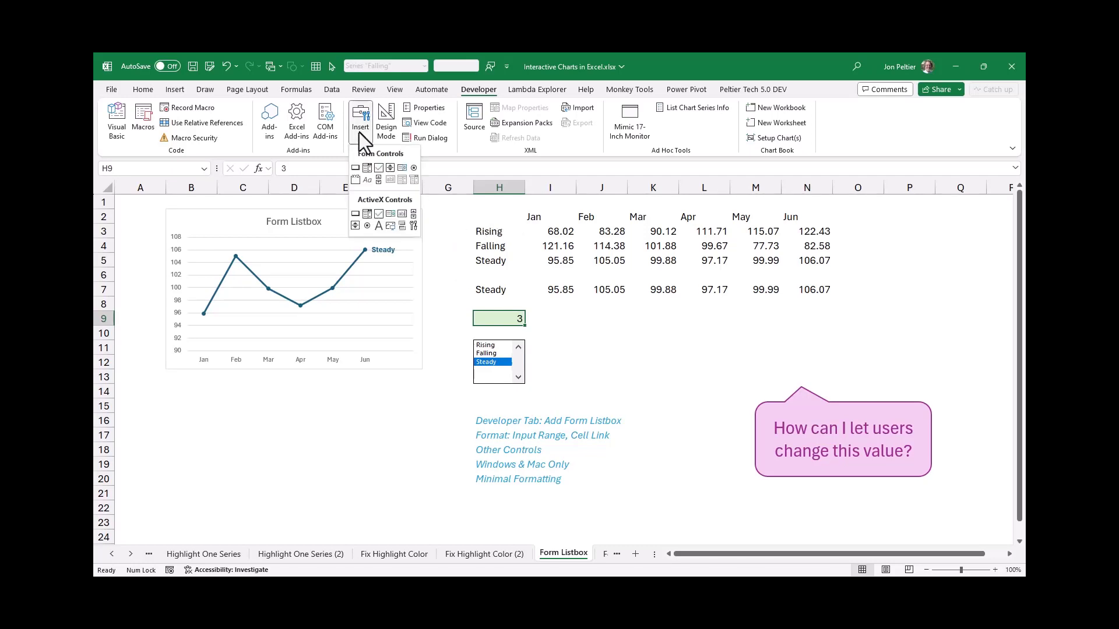
{"action": "left_click", "coordinate": [365, 168]}
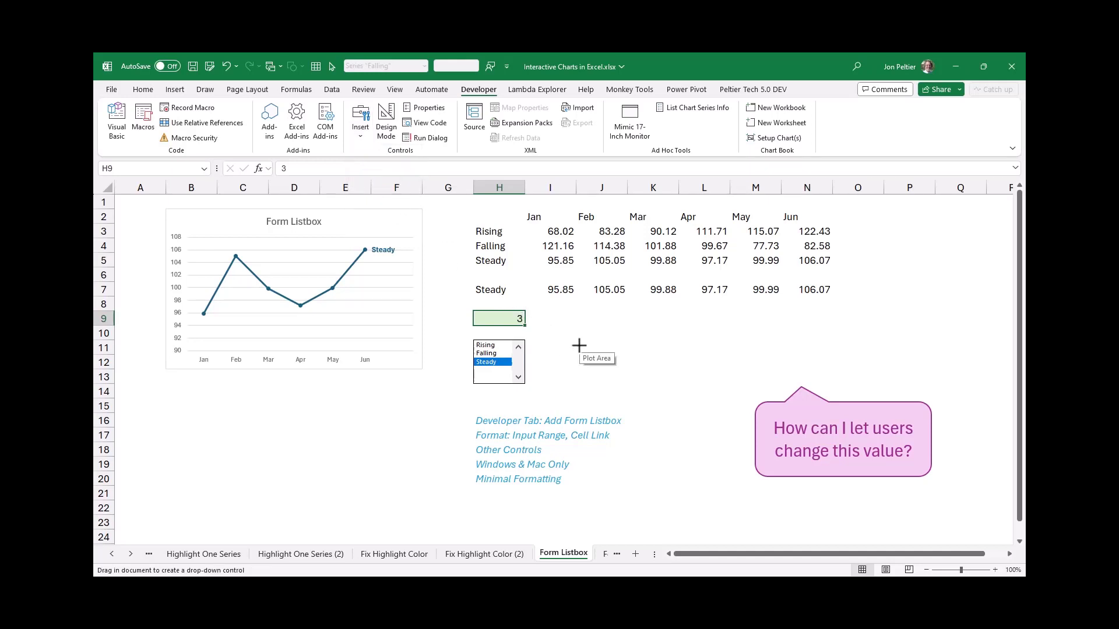
{"action": "left_click_drag", "start_coordinate": [579, 341], "coordinate": [628, 355]}
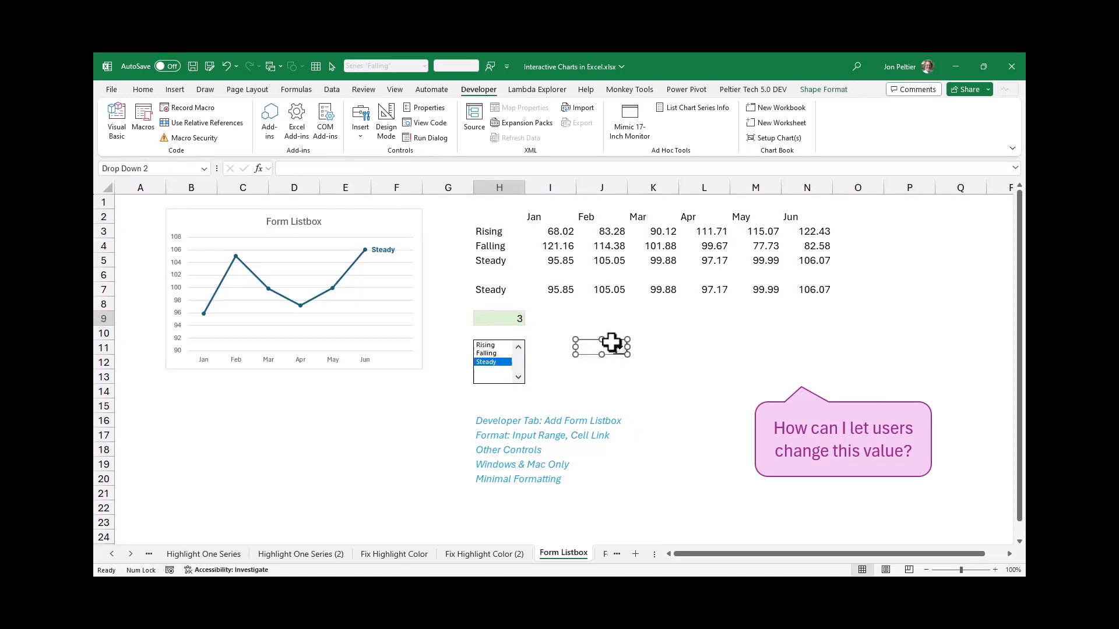
Set the combo box's input range to $H$3:$H$5 and link it to cell H9
{"action": "right_click", "coordinate": [612, 345]}
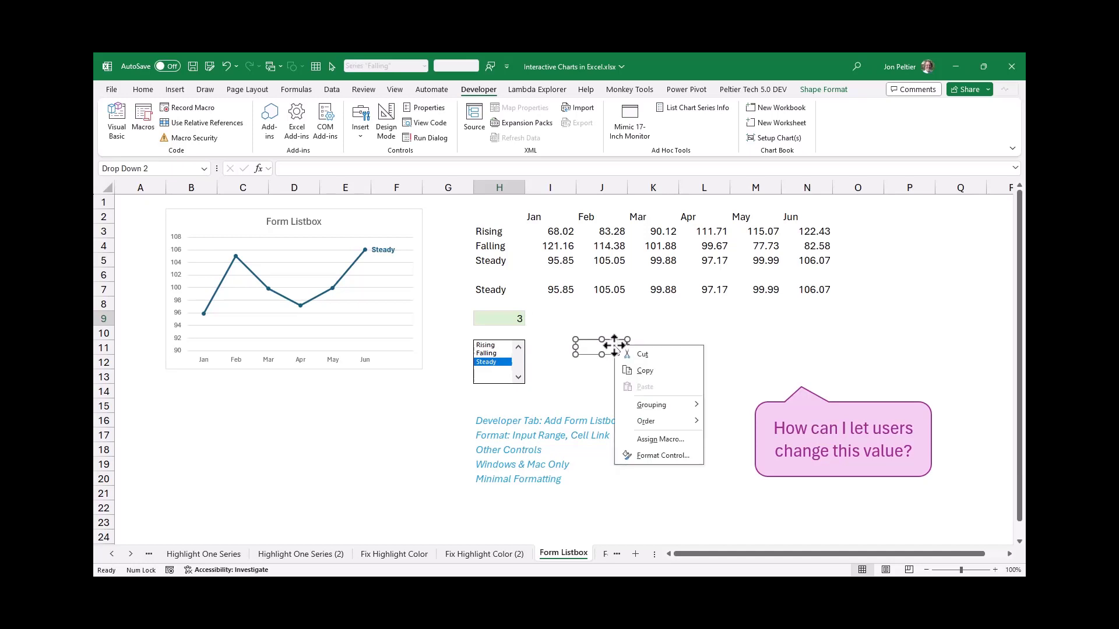
{"action": "left_click", "coordinate": [645, 455]}
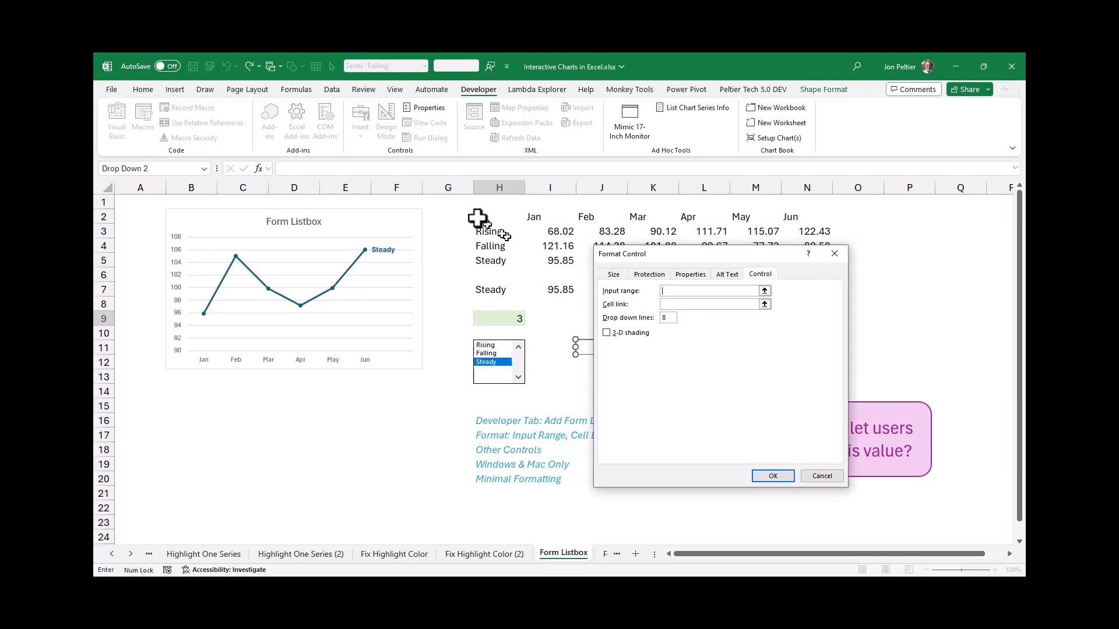
{"action": "left_click_drag", "start_coordinate": [489, 232], "coordinate": [489, 262]}
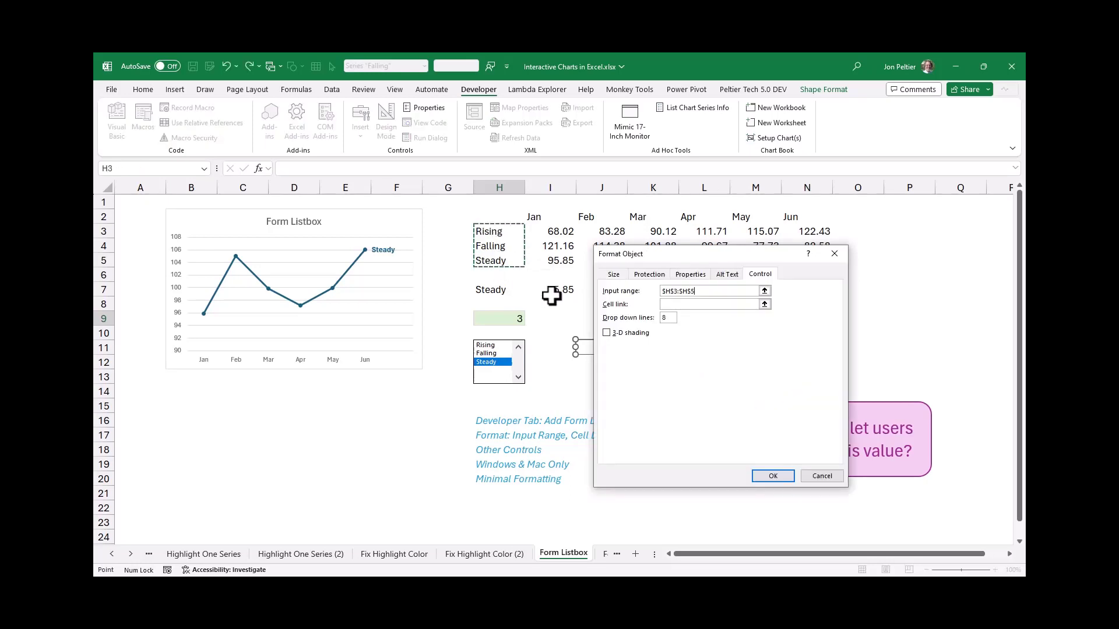
{"action": "key", "text": "Return"}
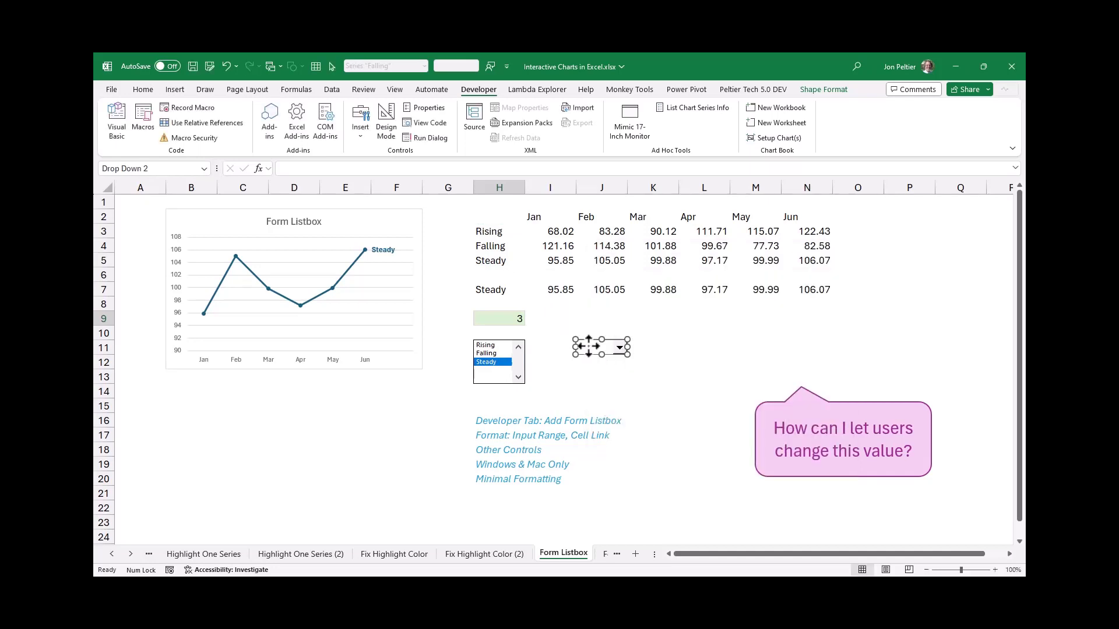
{"action": "right_click", "coordinate": [587, 345]}
{"action": "left_click", "coordinate": [620, 457]}
{"action": "left_click", "coordinate": [672, 304]}
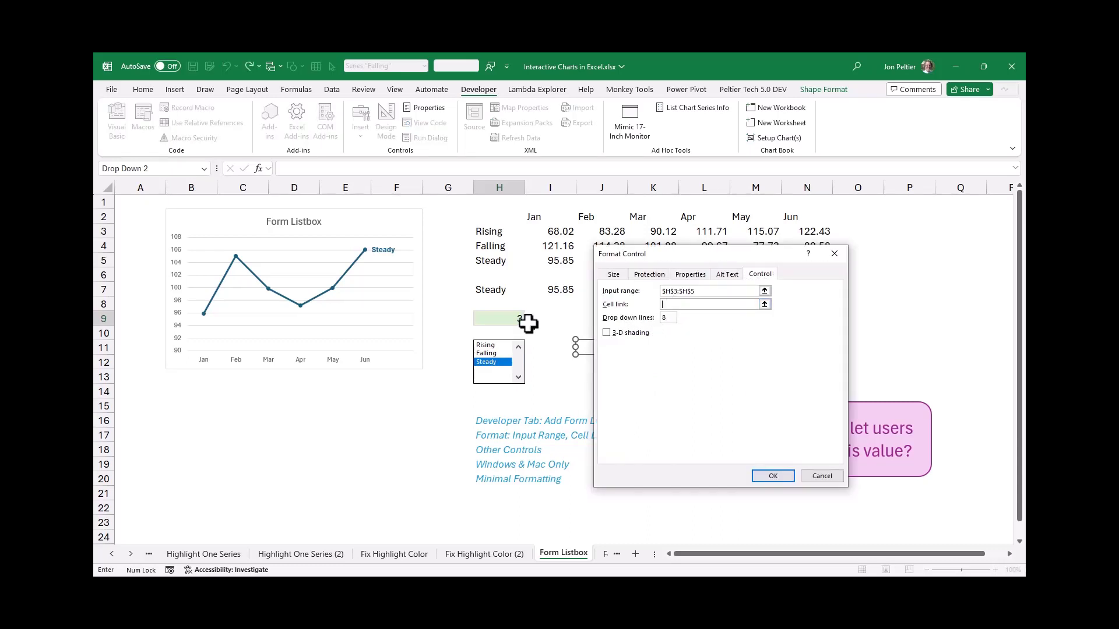
{"action": "left_click", "coordinate": [507, 319]}
{"action": "key", "text": "Return"}
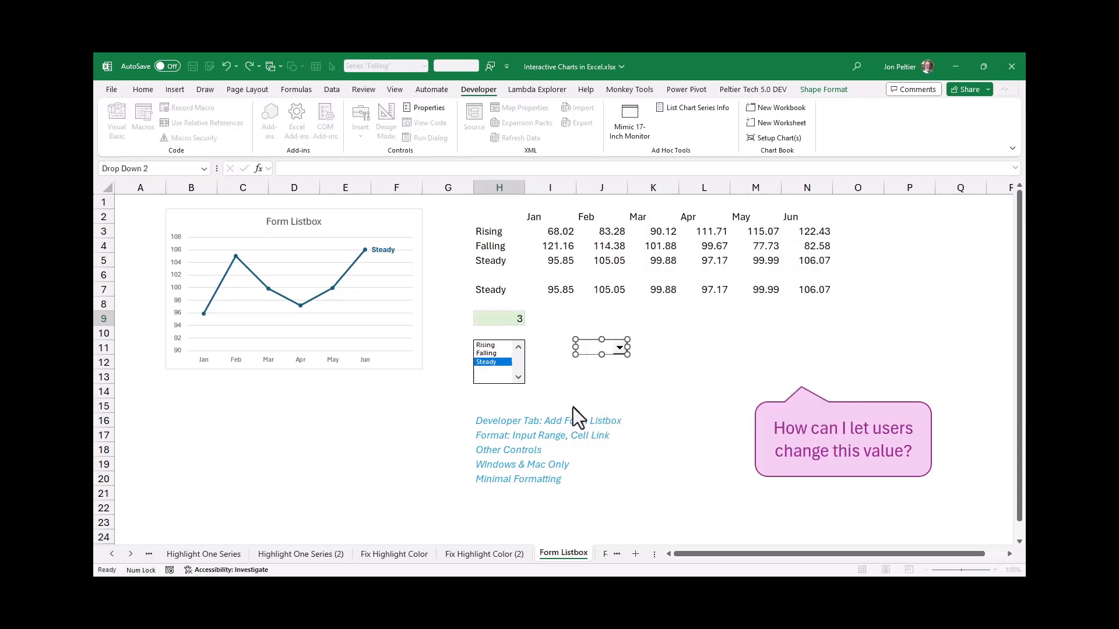
Test the combo box by choosing Rising and then Falling while checking linked cell H9 and the list box
{"action": "left_click", "coordinate": [643, 348]}
{"action": "left_click", "coordinate": [619, 348]}
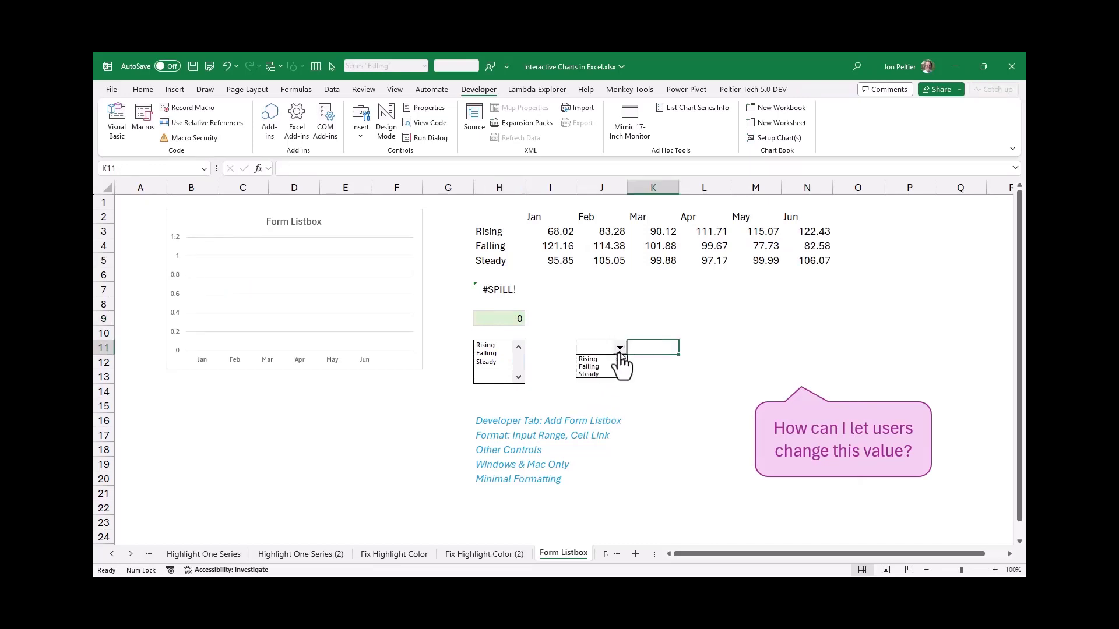
{"action": "left_click", "coordinate": [603, 358]}
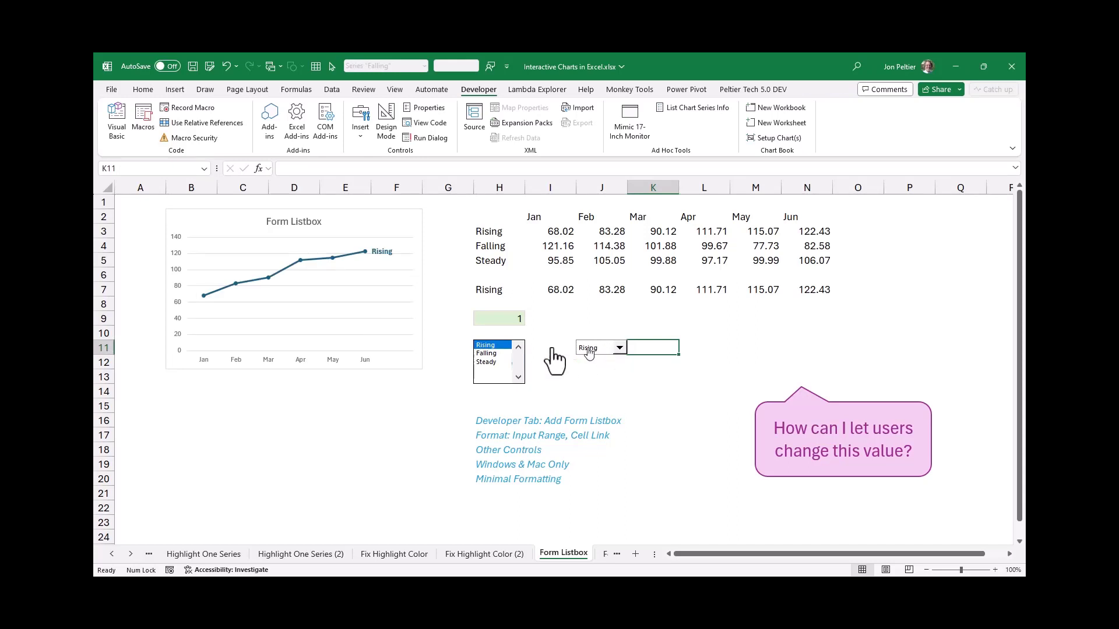
{"action": "left_click", "coordinate": [510, 322]}
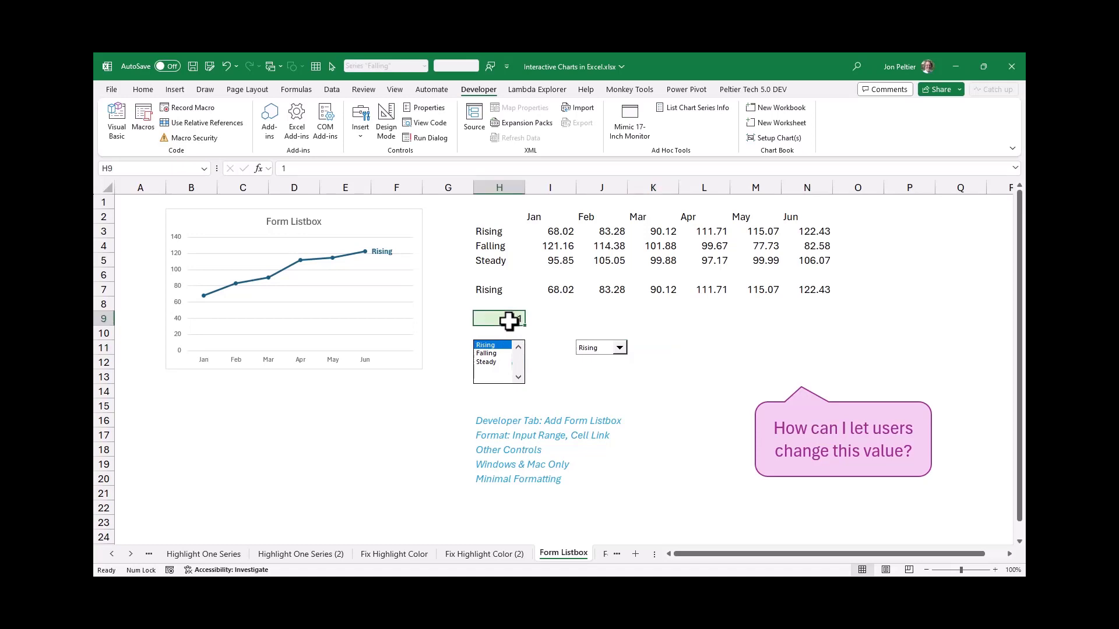
{"action": "left_click", "coordinate": [620, 349]}
{"action": "left_click", "coordinate": [611, 367]}
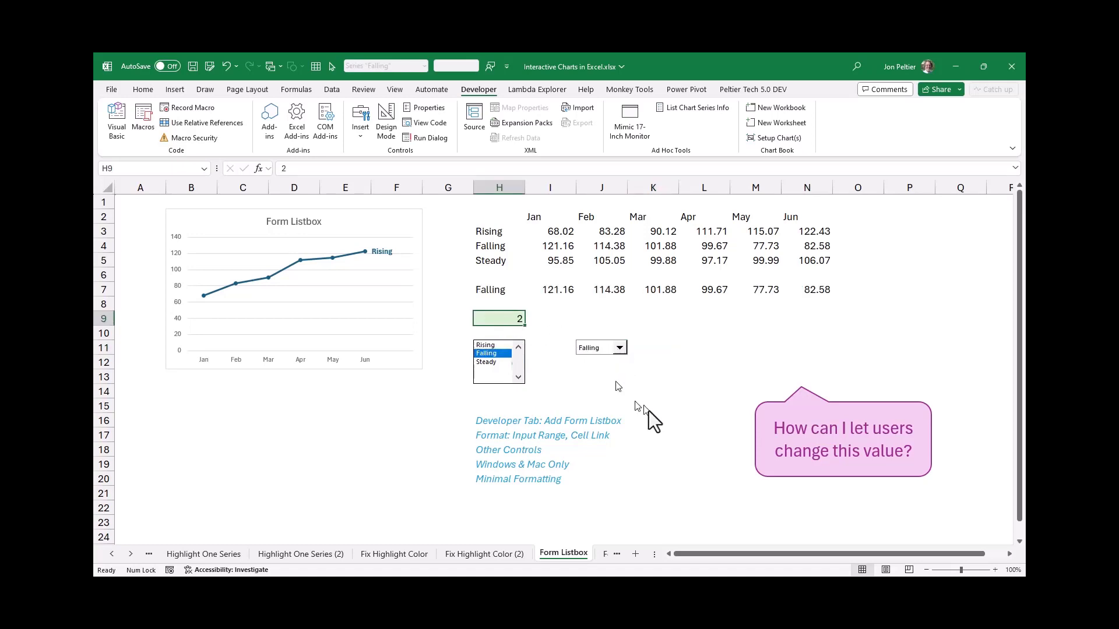
Check that both controls stay in sync by choosing Steady in the list box and entering 1 in H9
{"action": "left_click", "coordinate": [494, 363]}
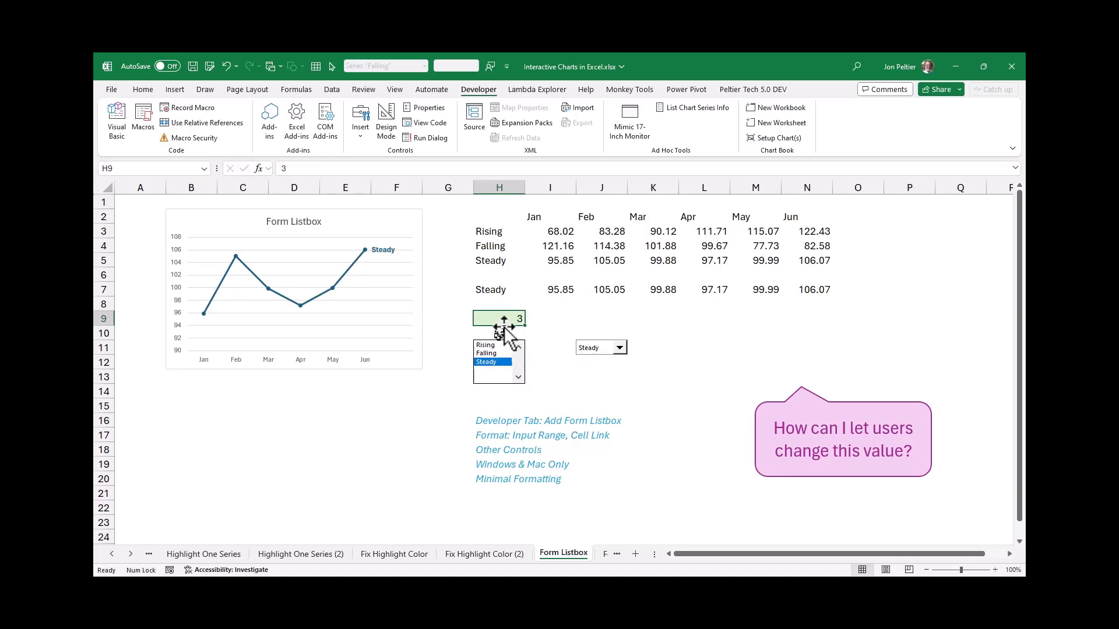
{"action": "type", "text": "1"}
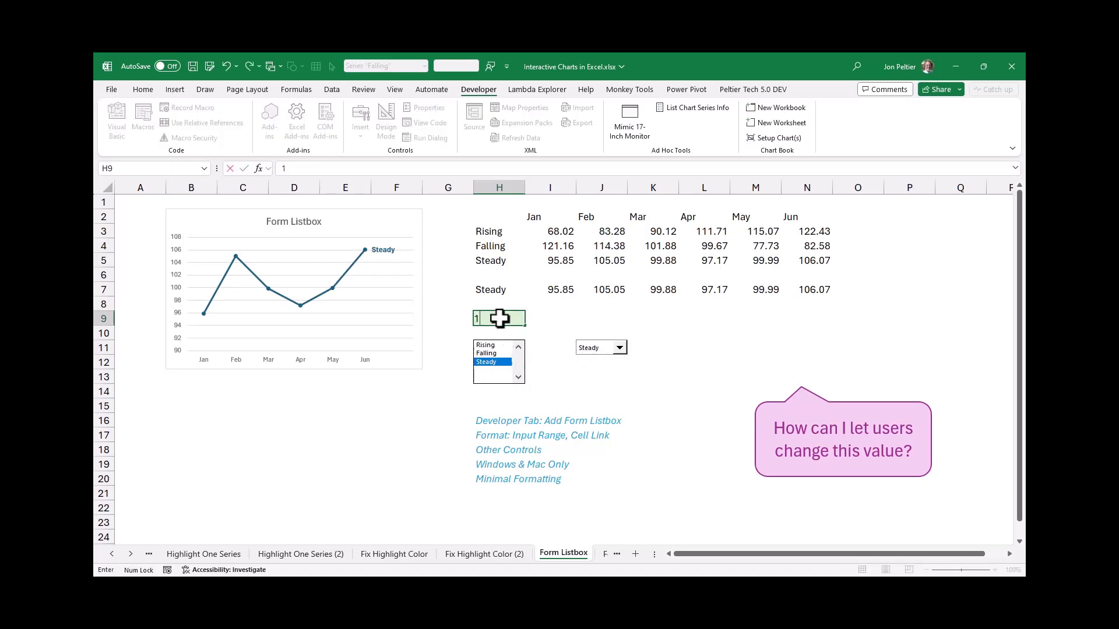
{"action": "key", "text": "ctrl+Return"}
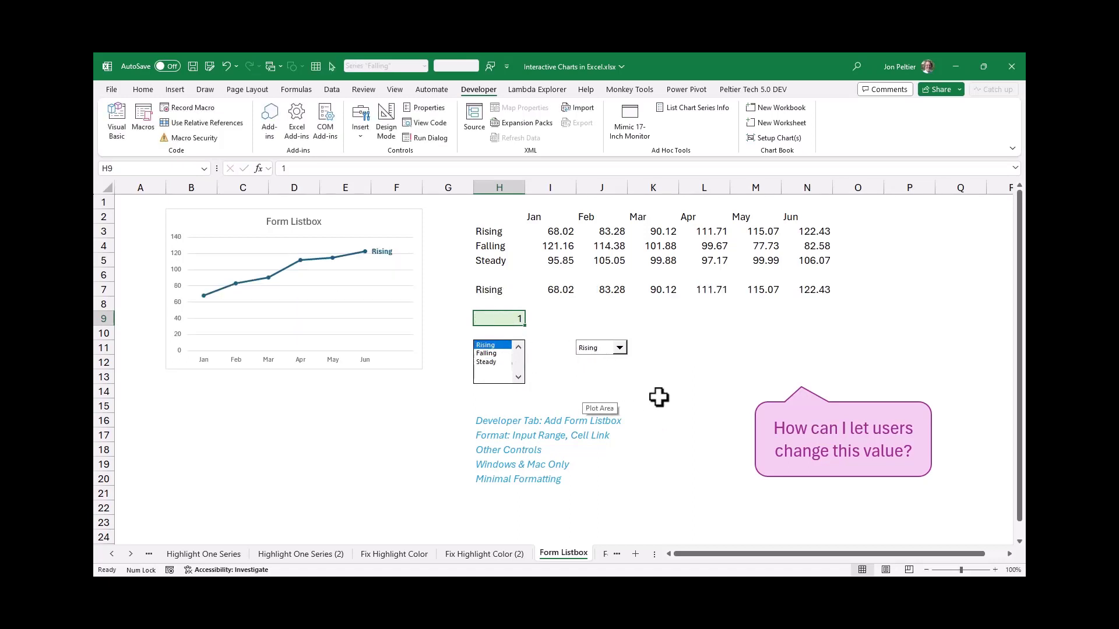
Insert a form control option button over cell L11 and change its label to Rising
{"action": "left_click", "coordinate": [362, 131]}
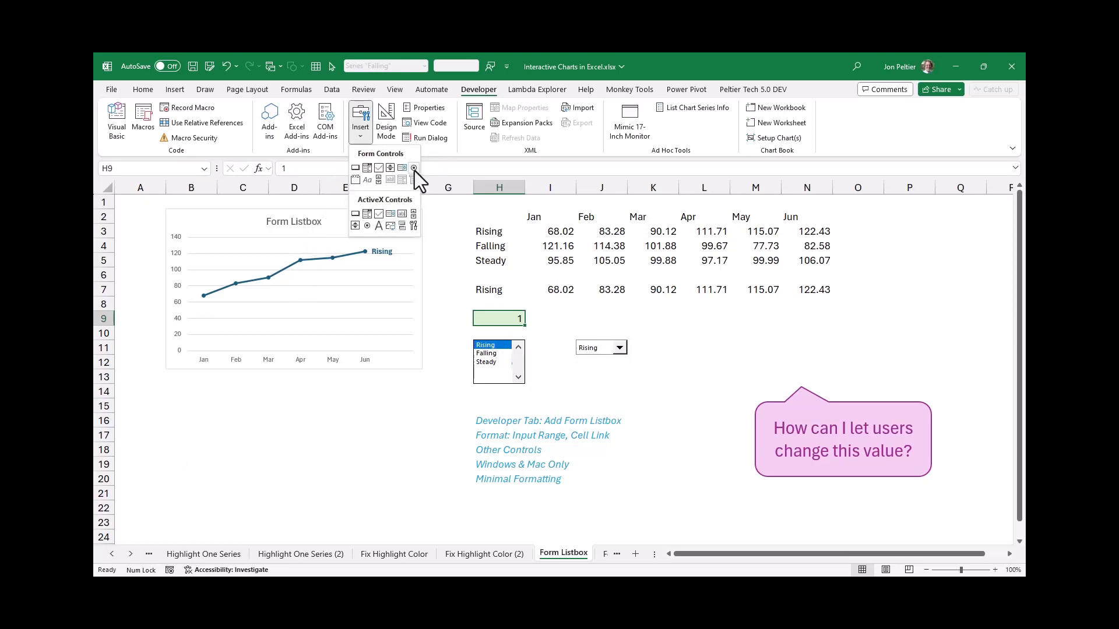
{"action": "left_click", "coordinate": [413, 168]}
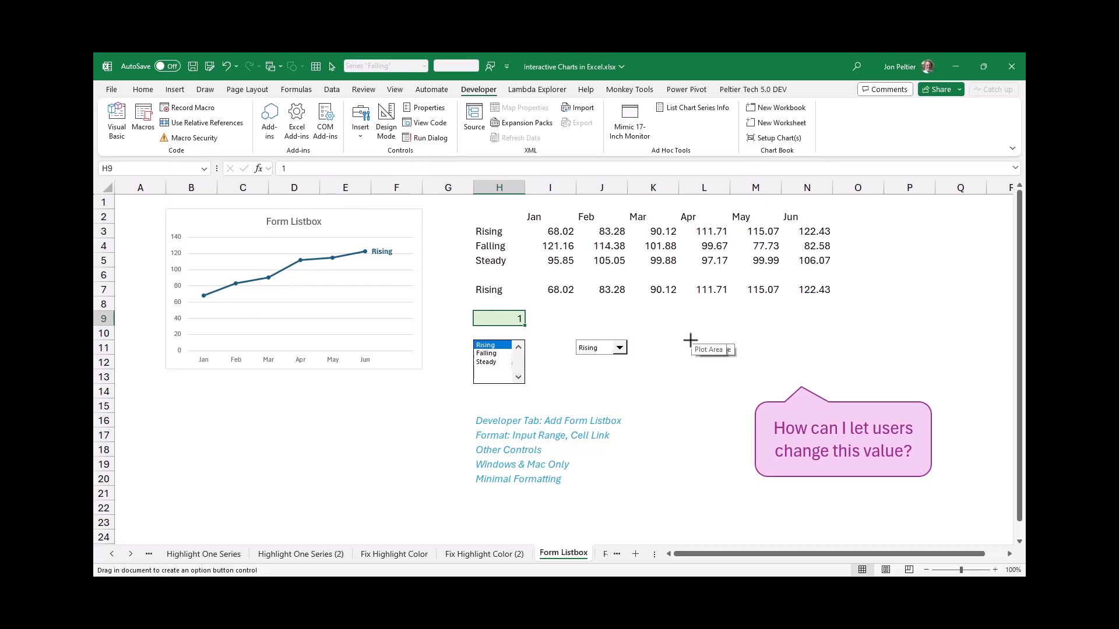
{"action": "left_click_drag", "start_coordinate": [679, 339], "coordinate": [730, 354]}
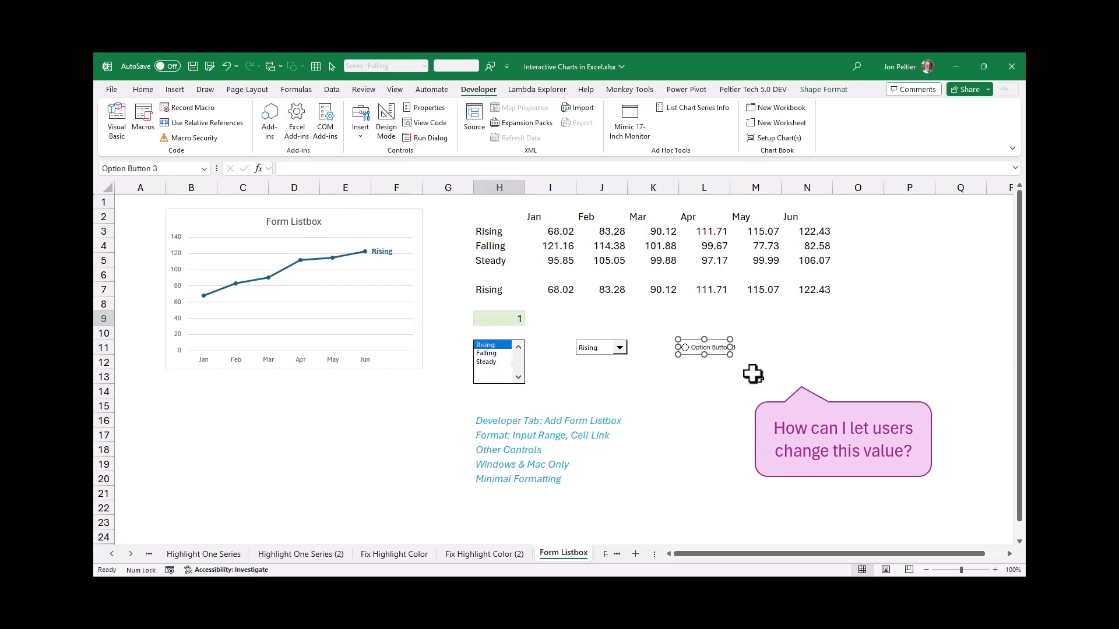
{"action": "left_click", "coordinate": [691, 349]}
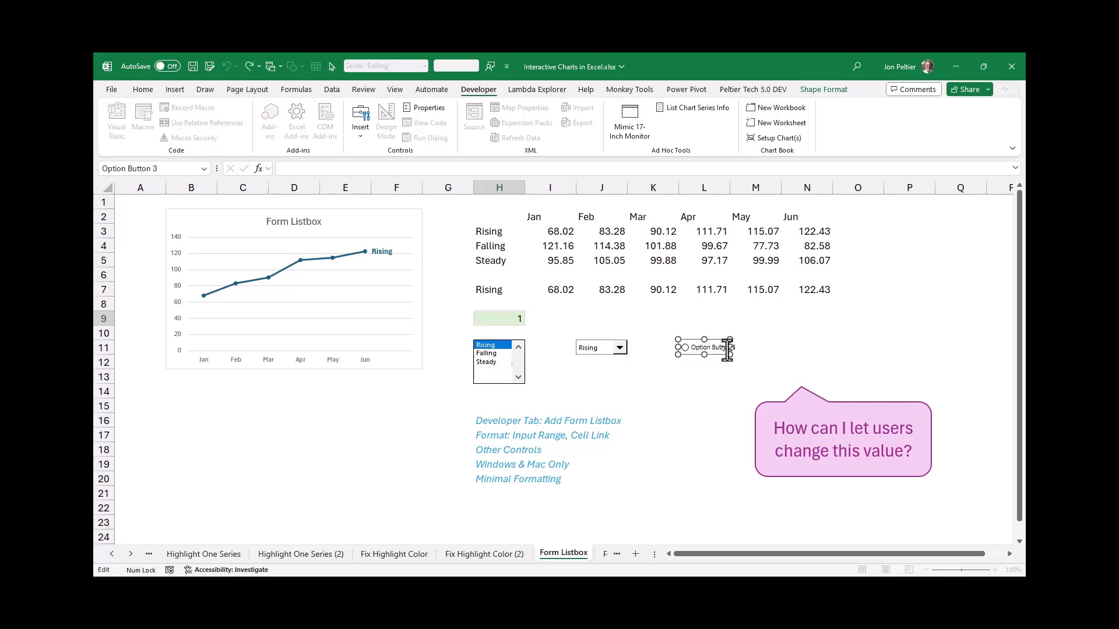
{"action": "left_click_drag", "start_coordinate": [688, 349], "coordinate": [764, 357]}
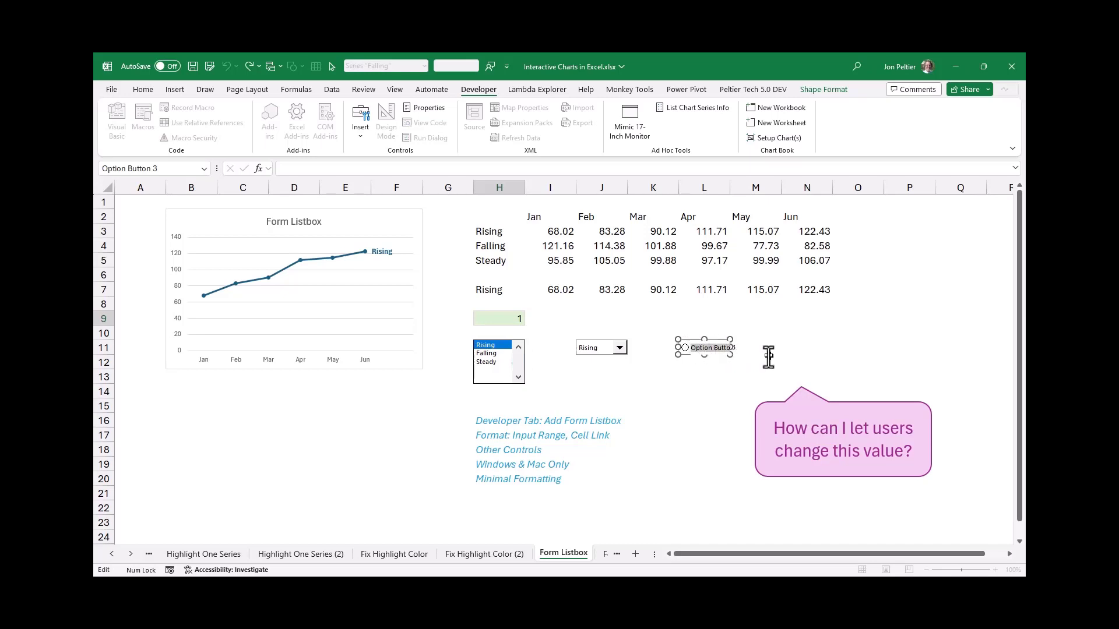
{"action": "type", "text": "Rising"}
{"action": "left_click", "coordinate": [720, 363]}
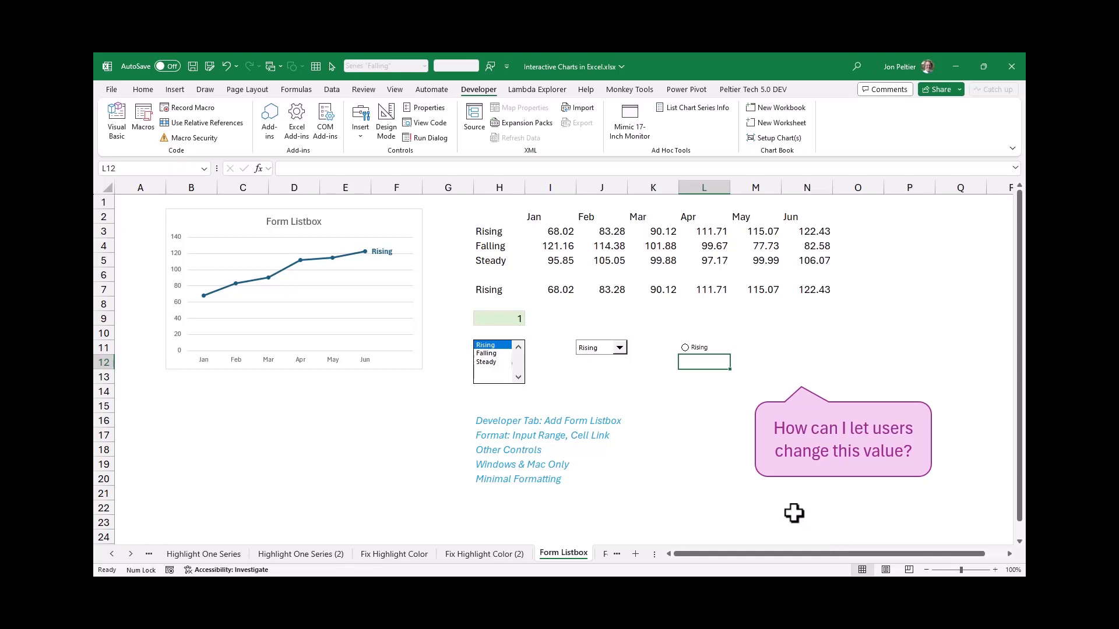
Examine the size settings in the form list box's formatting options, then close them
{"action": "left_click", "coordinate": [927, 571]}
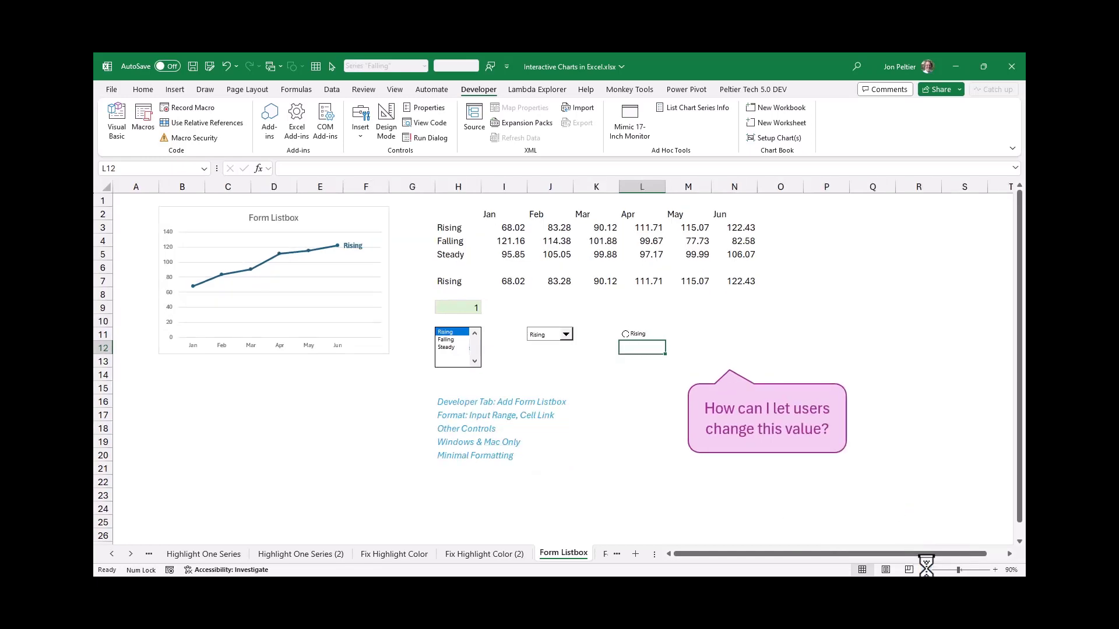
{"action": "left_click", "coordinate": [927, 570]}
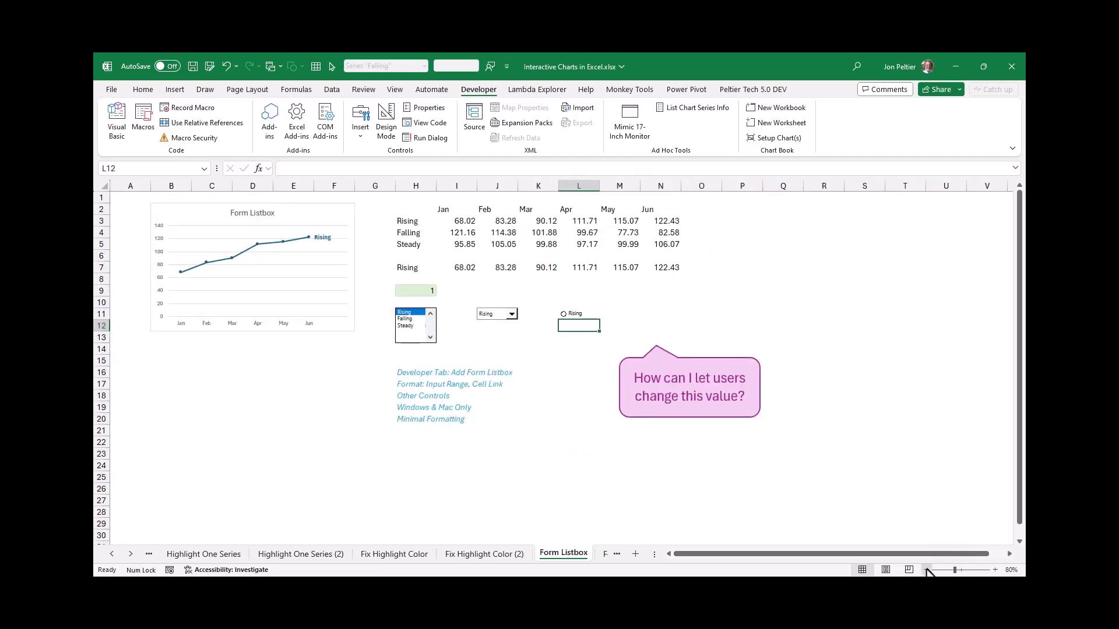
{"action": "left_click", "coordinate": [927, 569]}
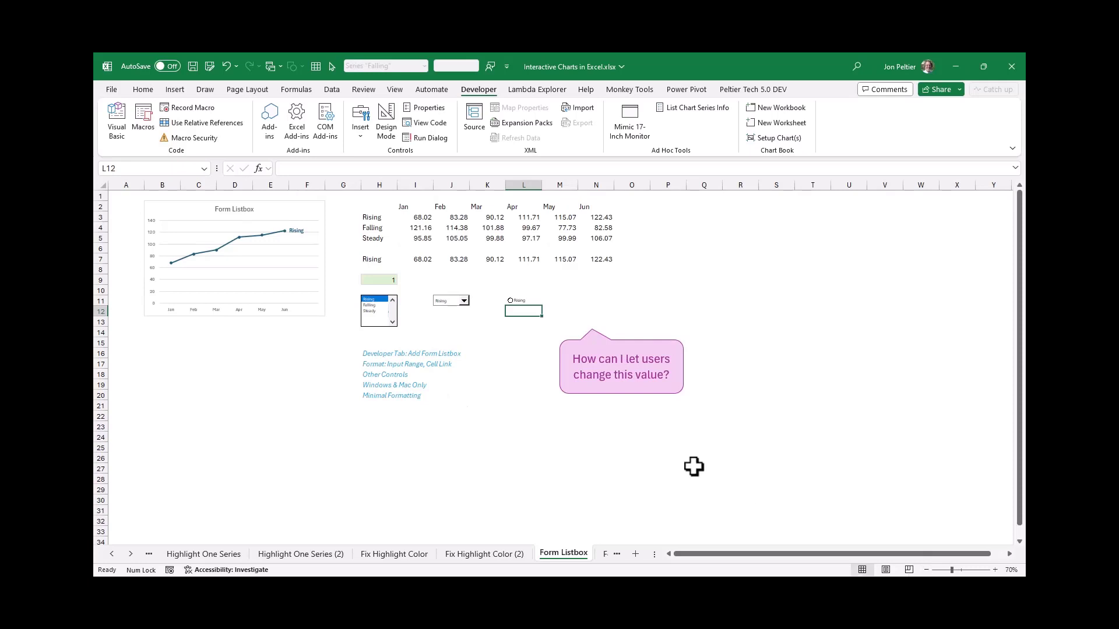
{"action": "right_click", "coordinate": [381, 314]}
{"action": "left_click", "coordinate": [427, 422]}
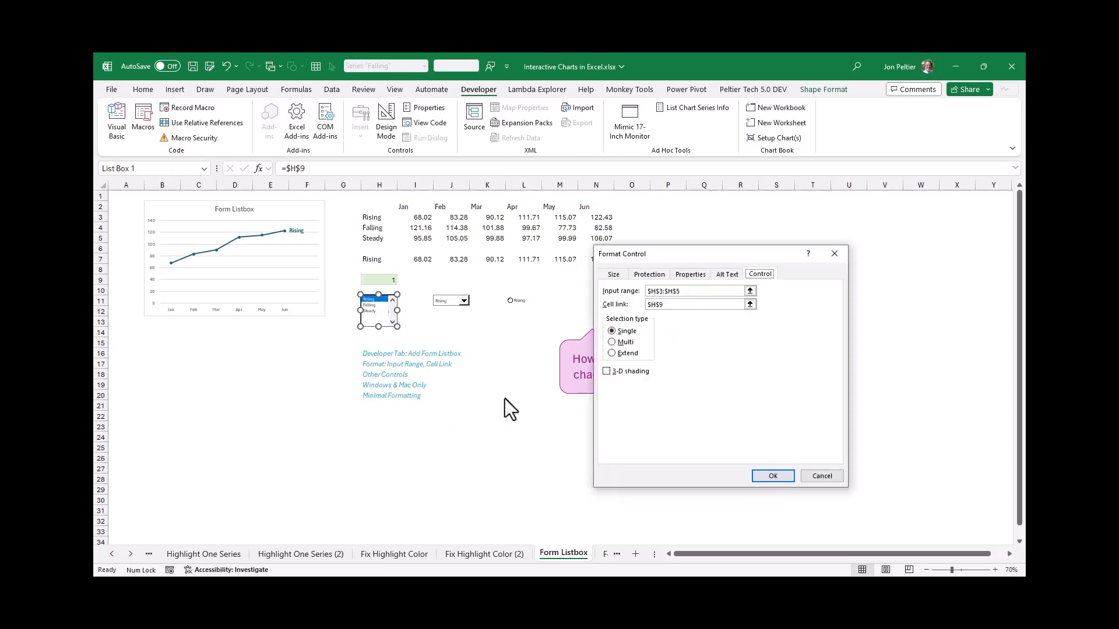
{"action": "left_click", "coordinate": [612, 275]}
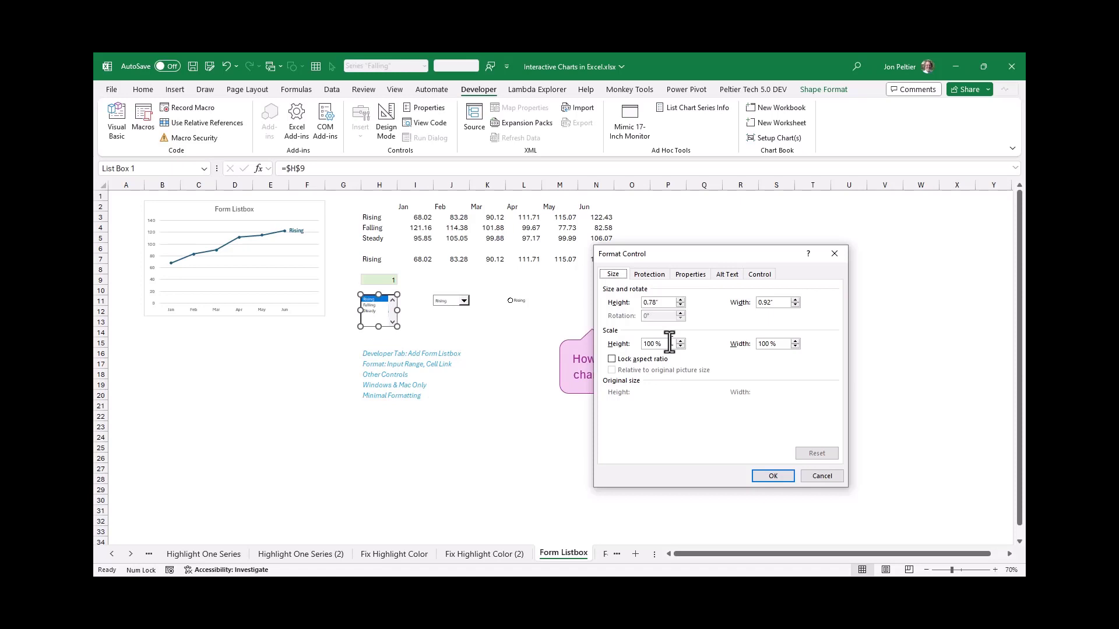
{"action": "left_click", "coordinate": [817, 477]}
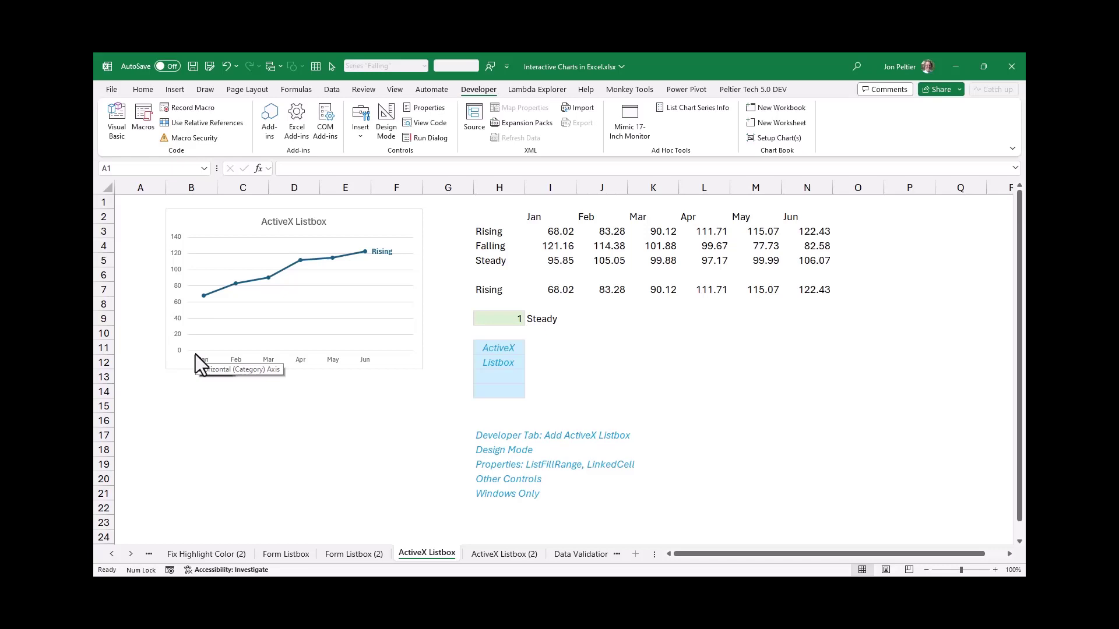
Insert an ActiveX list box covering cells H11:H14 on the ActiveX Listbox sheet
{"action": "left_click", "coordinate": [358, 135]}
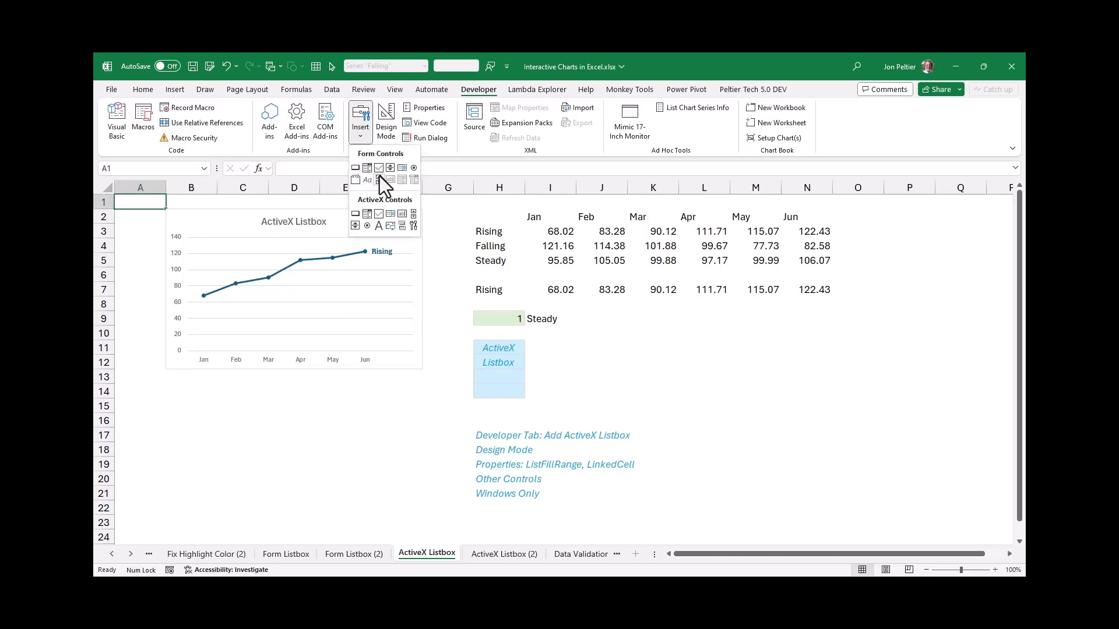
{"action": "left_click", "coordinate": [390, 216]}
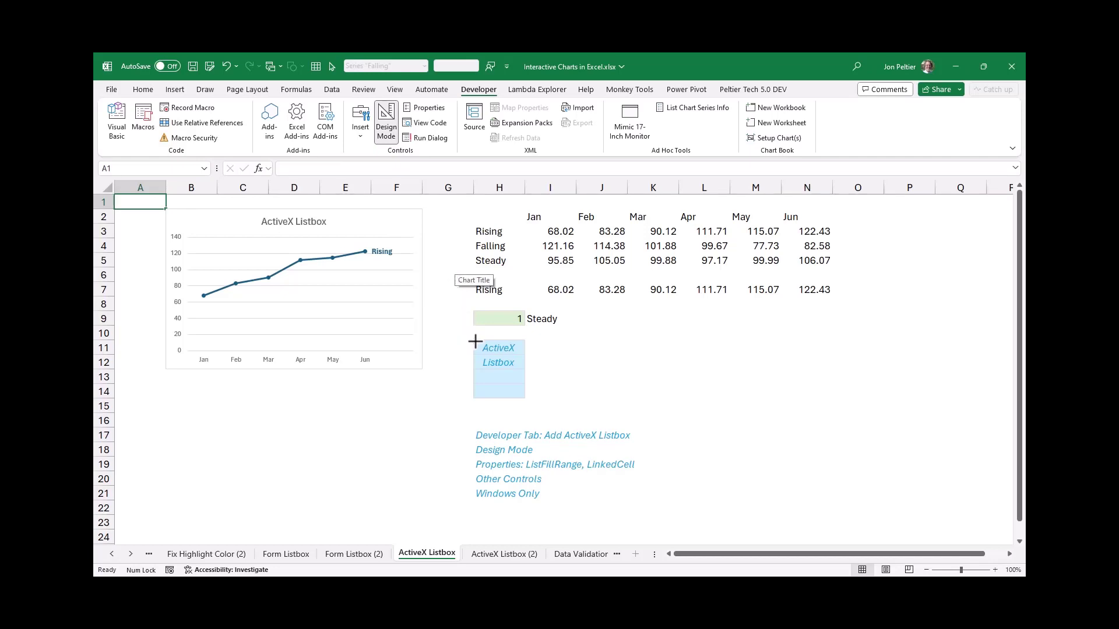
{"action": "mouse_move", "coordinate": [475, 340]}
{"action": "left_mouse_down"}
{"action": "mouse_move", "coordinate": [495, 390]}
{"action": "mouse_move", "coordinate": [516, 404]}
{"action": "left_mouse_up"}
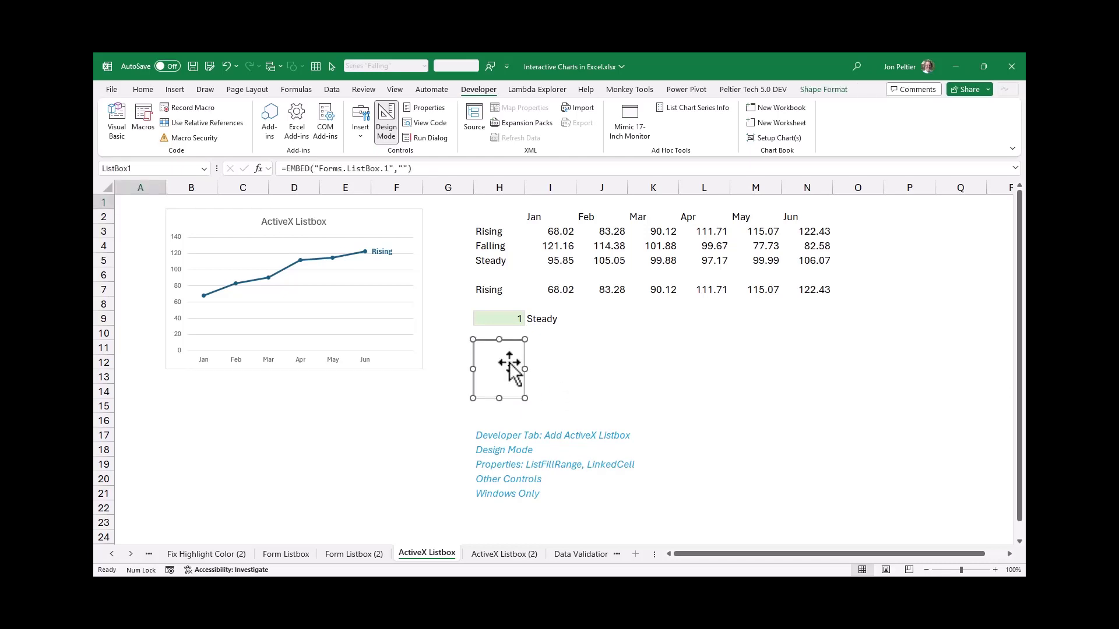
Check the ActiveX list box's Format Control settings for data options and close them
{"action": "right_click", "coordinate": [511, 366]}
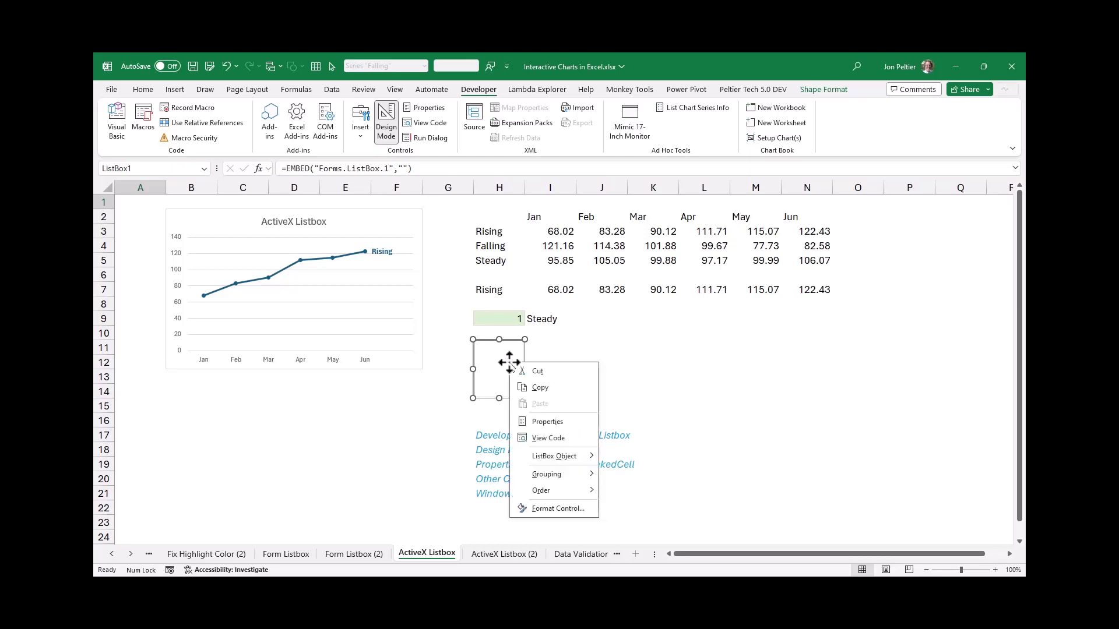
{"action": "left_click", "coordinate": [560, 507]}
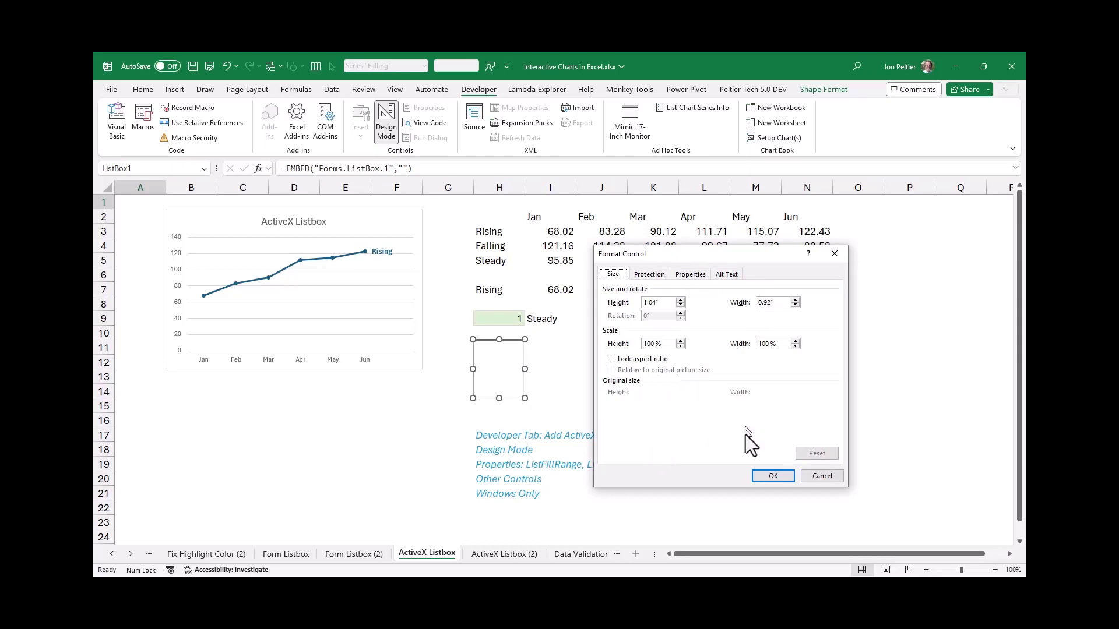
{"action": "left_click", "coordinate": [823, 476]}
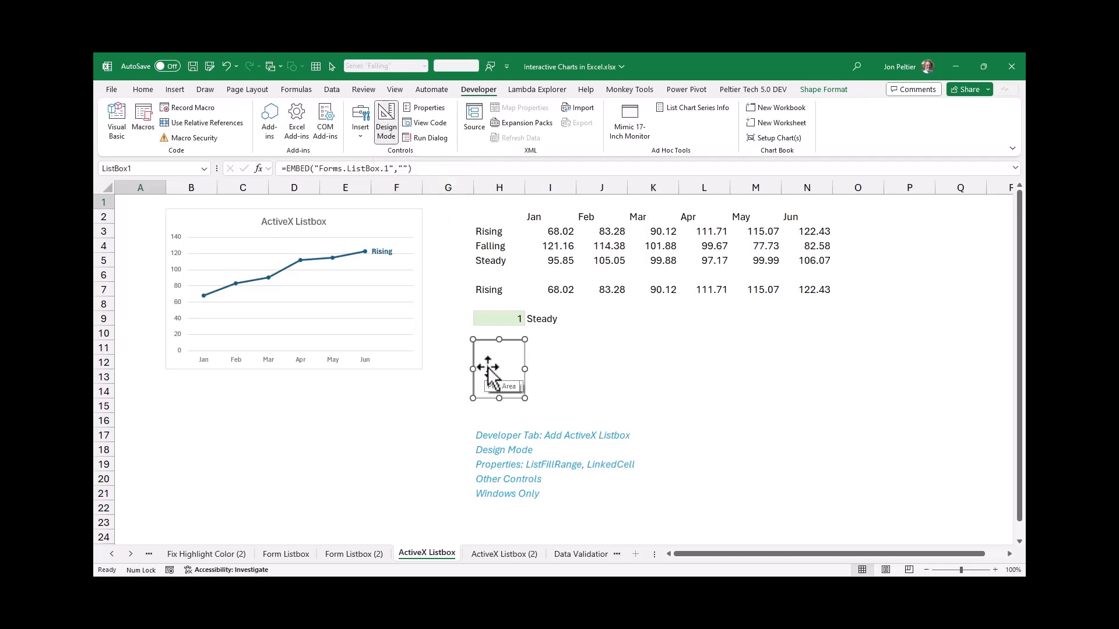
Set the ActiveX list box's ListFillRange property to H3:H5
{"action": "left_click", "coordinate": [442, 107]}
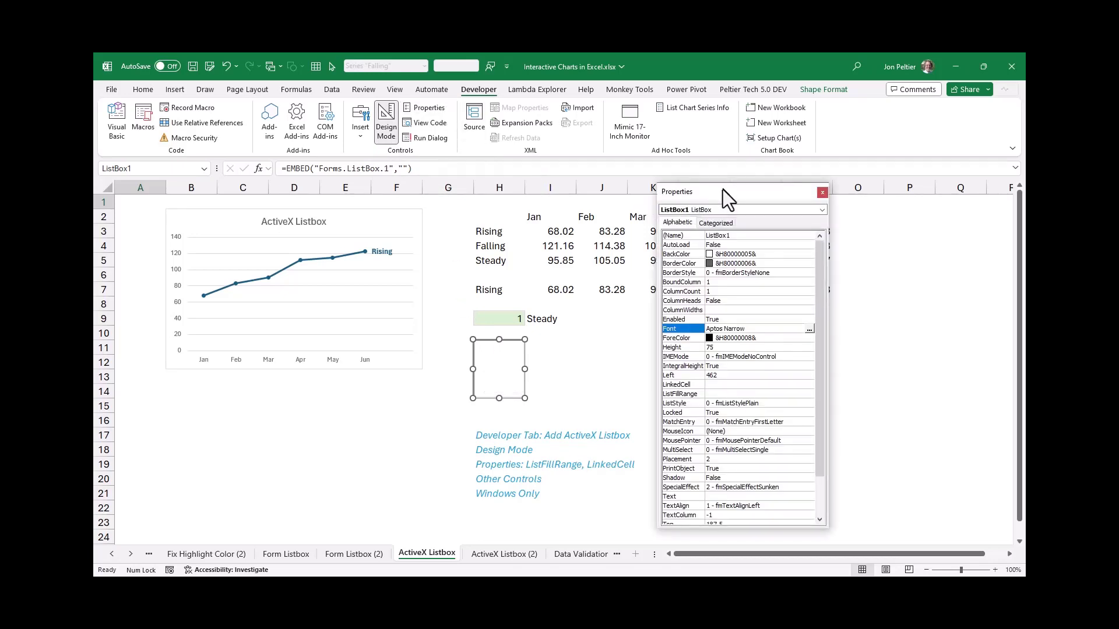
{"action": "left_click", "coordinate": [714, 397]}
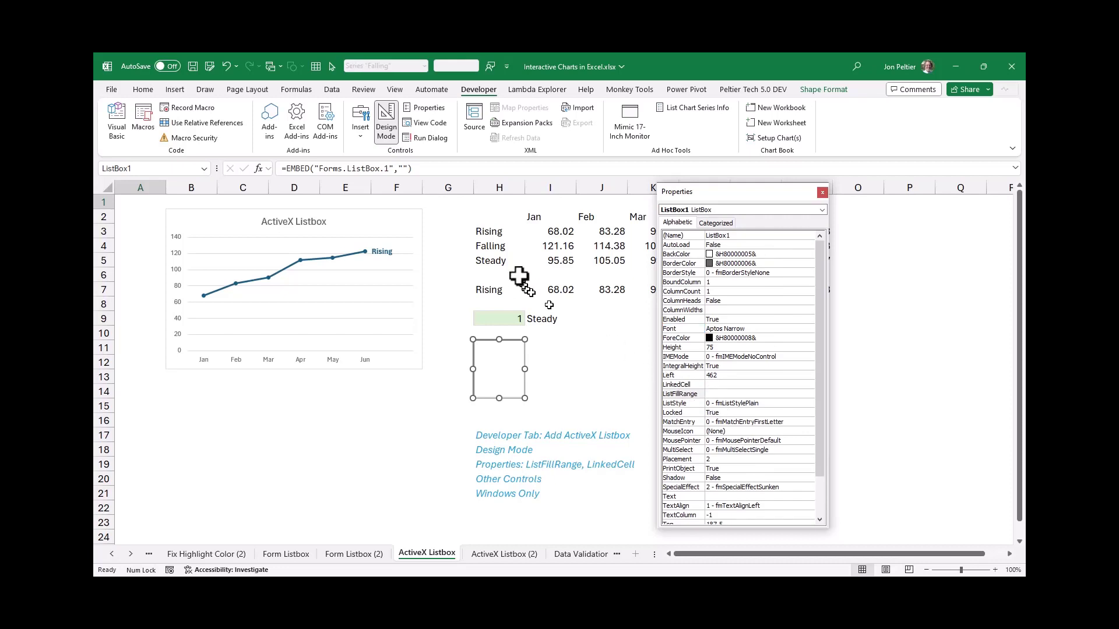
{"action": "left_click_drag", "start_coordinate": [498, 236], "coordinate": [496, 259]}
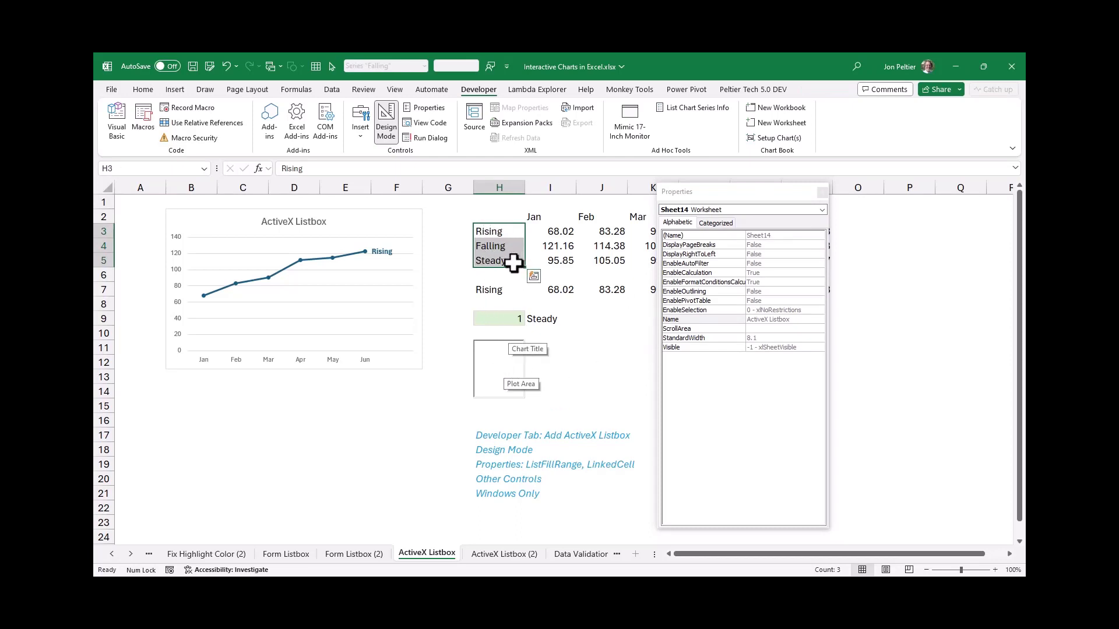
{"action": "left_click", "coordinate": [728, 195]}
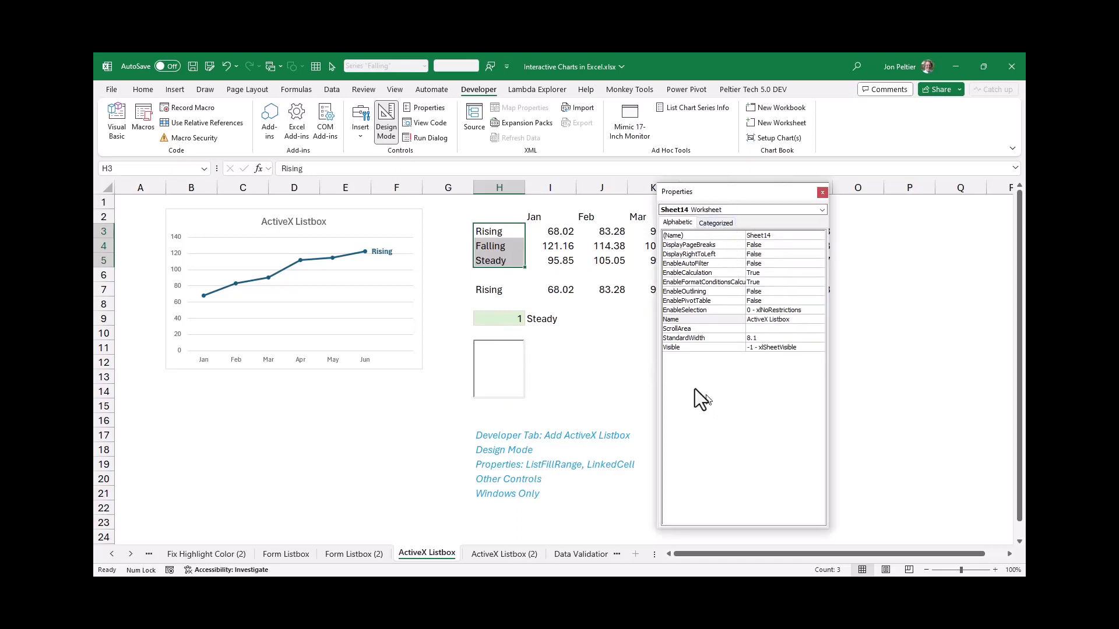
{"action": "left_click", "coordinate": [508, 361]}
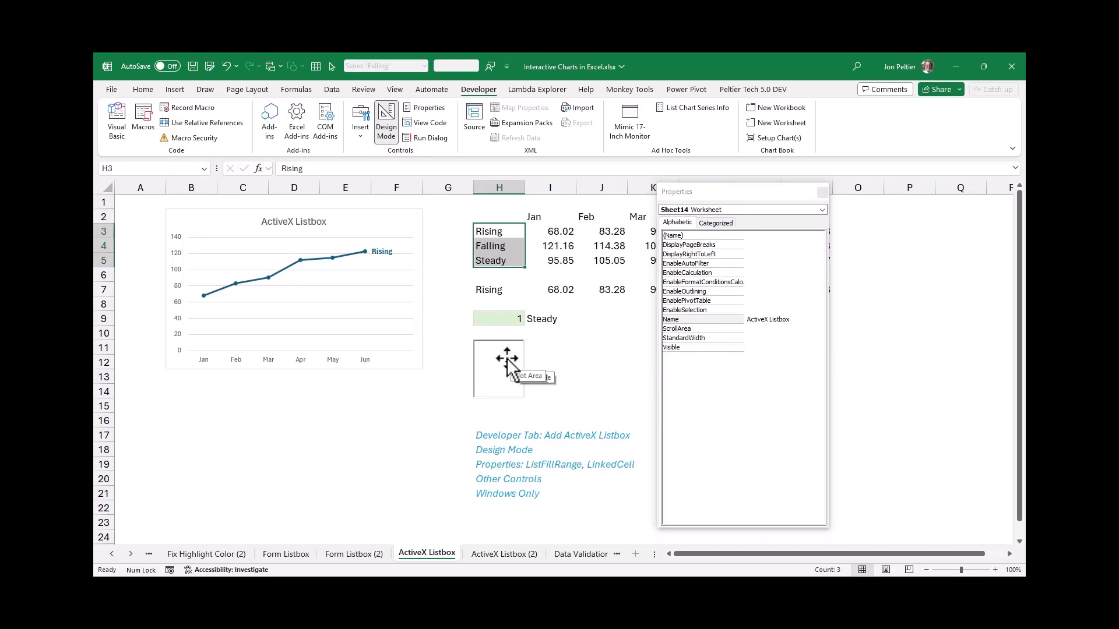
{"action": "left_click", "coordinate": [722, 394]}
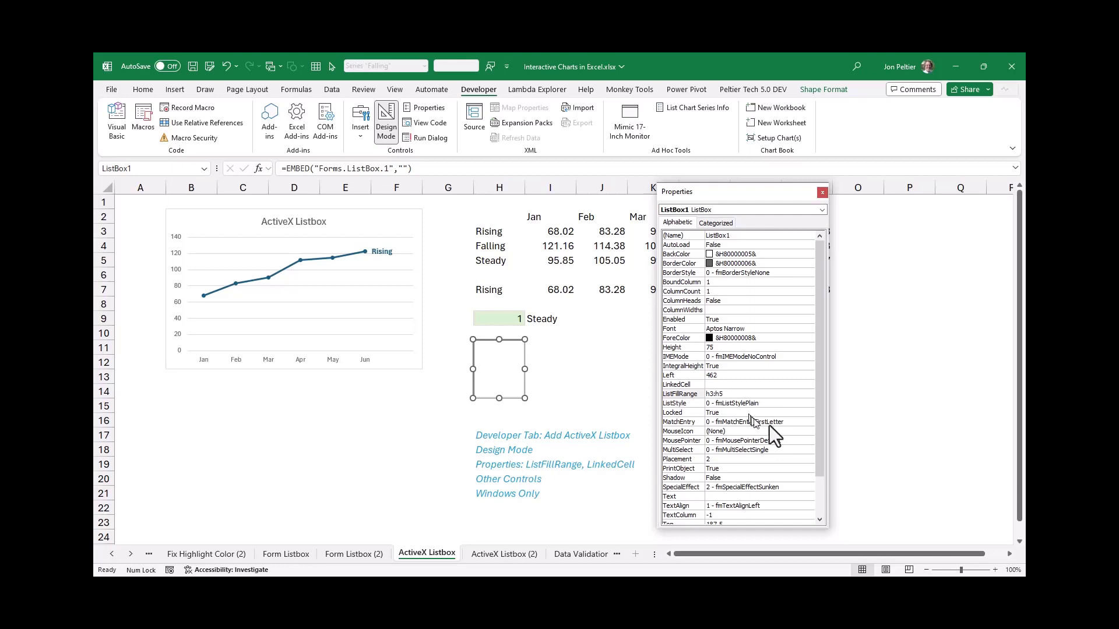
Set the ActiveX list box's LinkedCell property to I9 and turn off design mode
{"action": "left_click", "coordinate": [732, 387]}
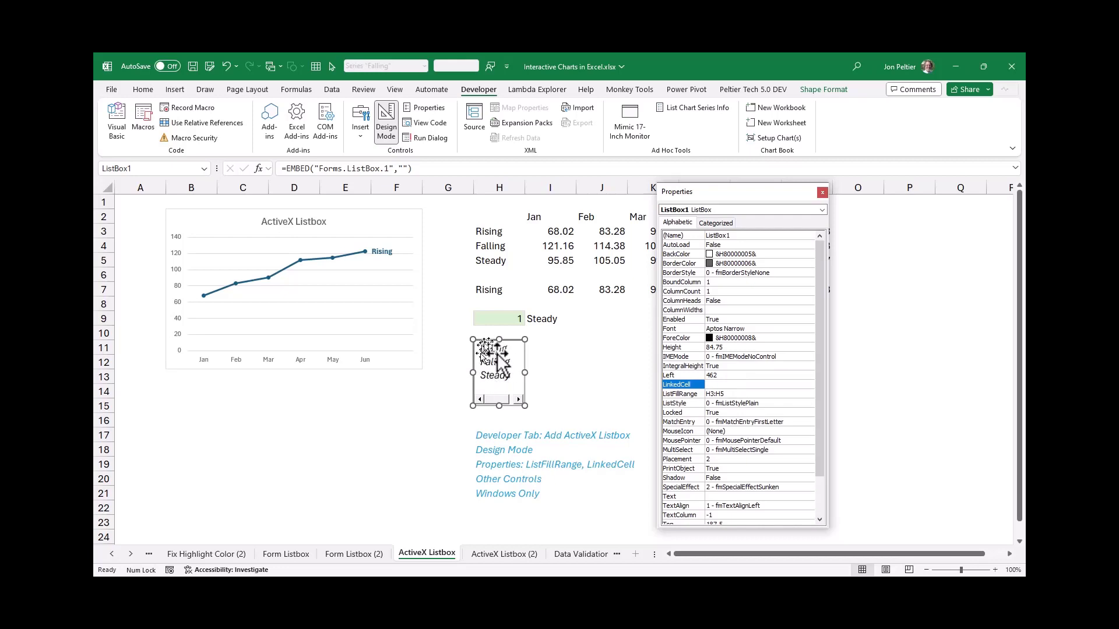
{"action": "left_click", "coordinate": [721, 386]}
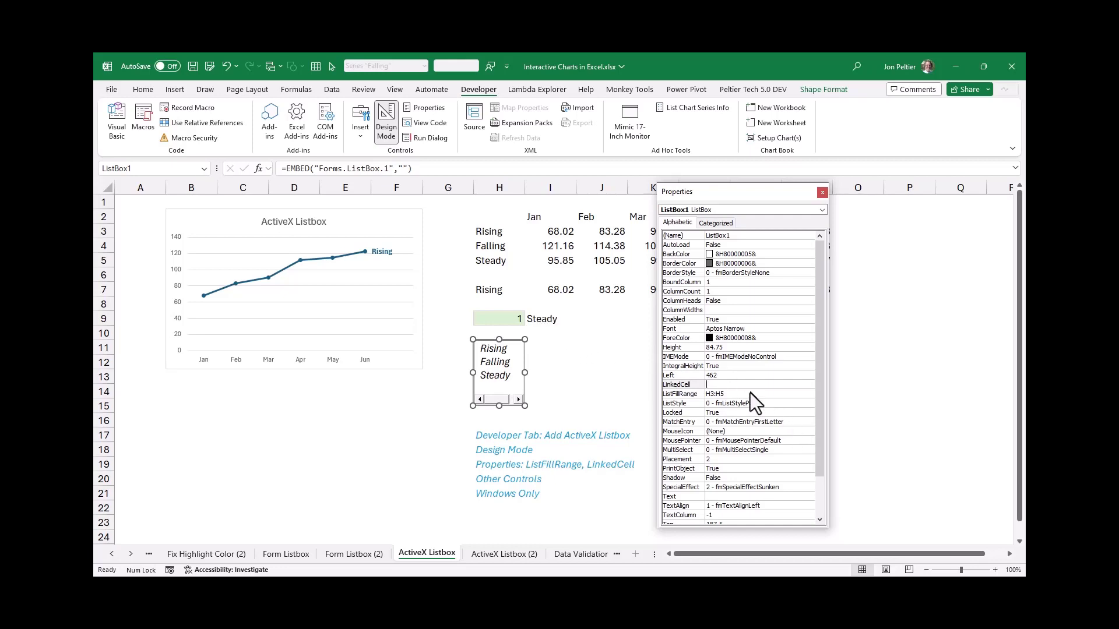
{"action": "type", "text": "9"}
{"action": "key", "text": "Return"}
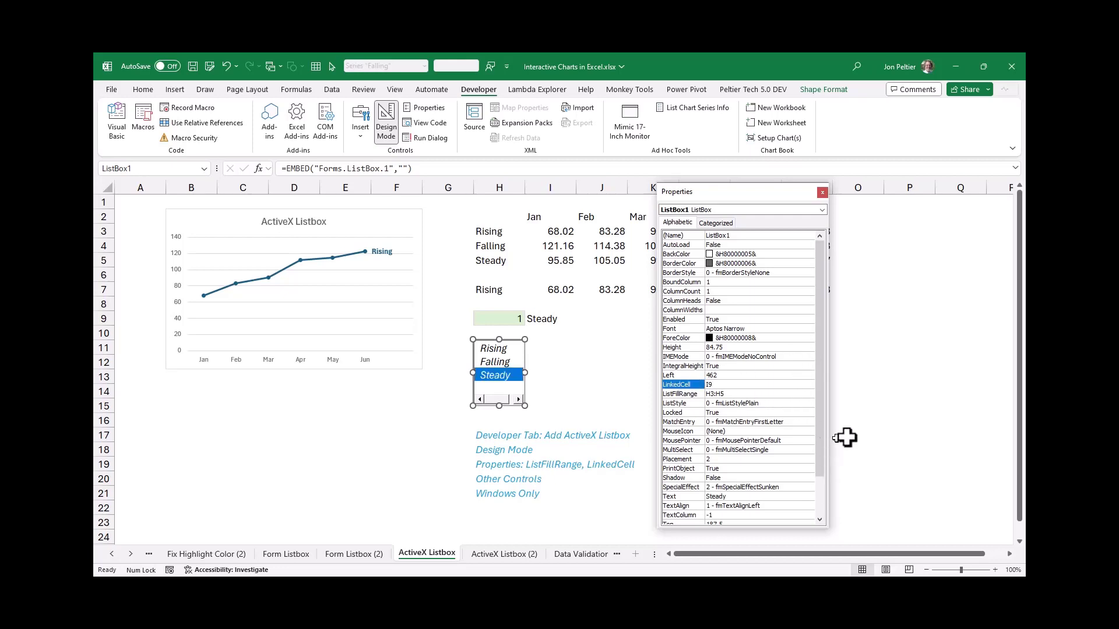
{"action": "left_click", "coordinate": [822, 193]}
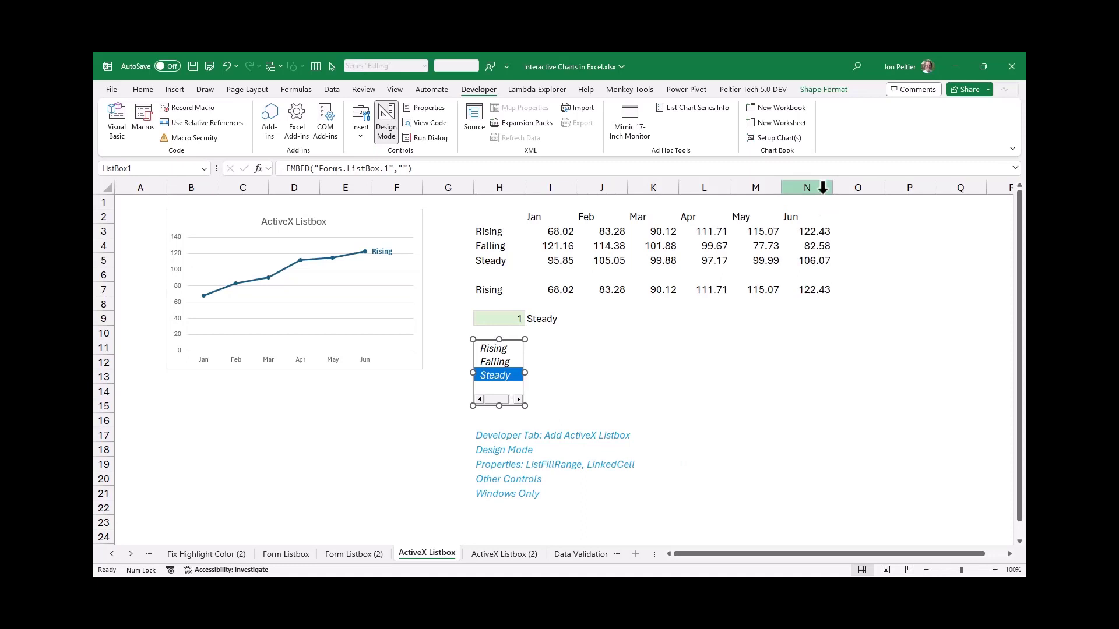
{"action": "left_click", "coordinate": [385, 115]}
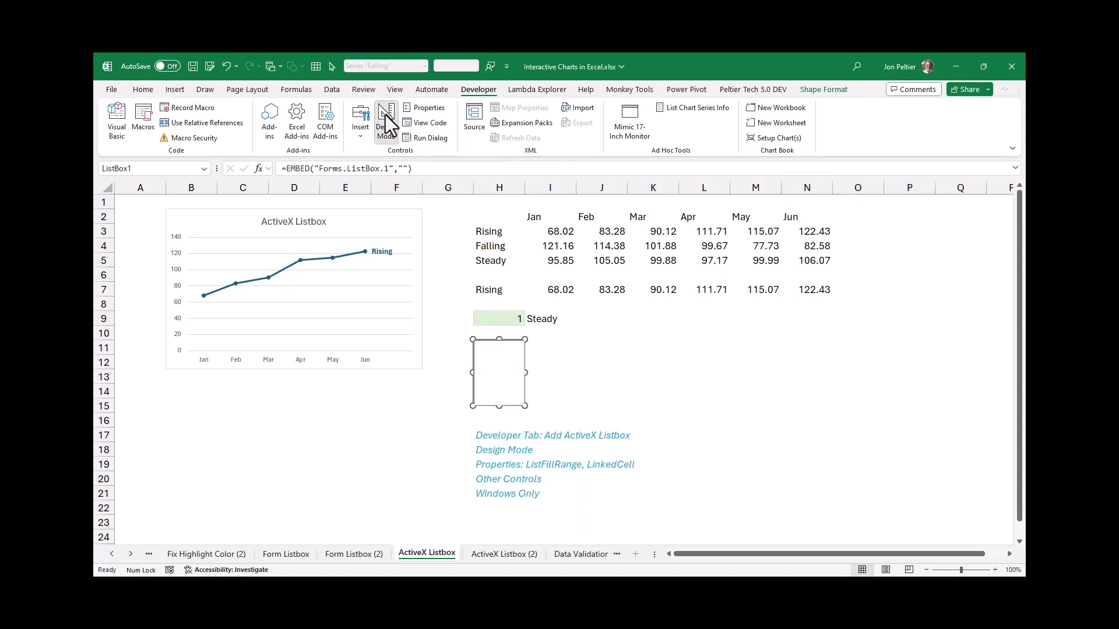
Test the ActiveX list box by choosing Falling and then Rising while checking linked cell I9
{"action": "left_click", "coordinate": [561, 351]}
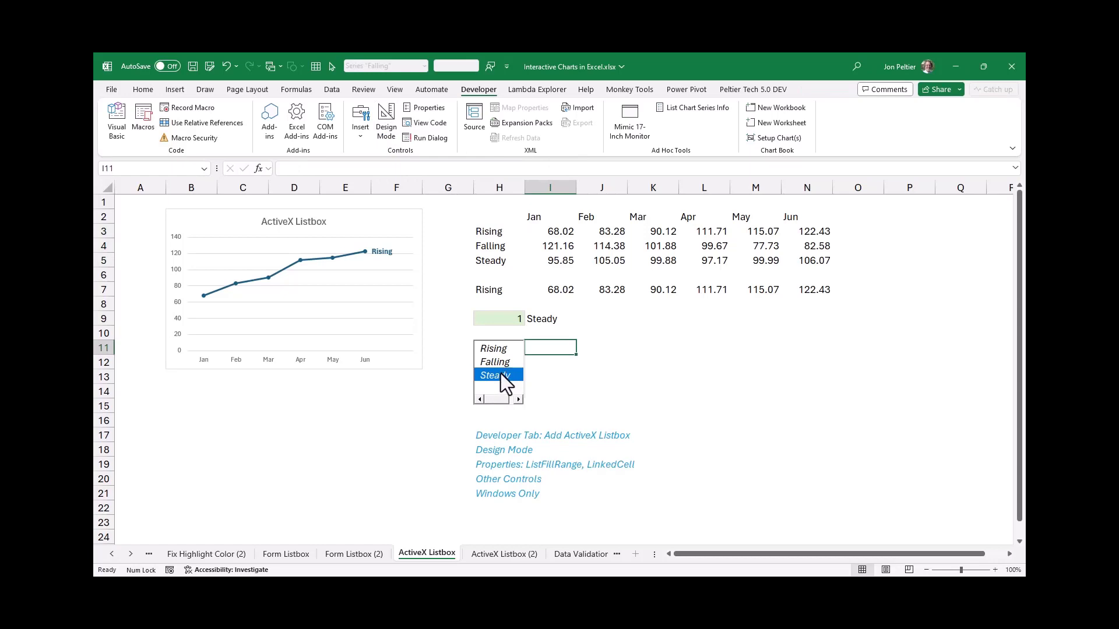
{"action": "left_click", "coordinate": [539, 319]}
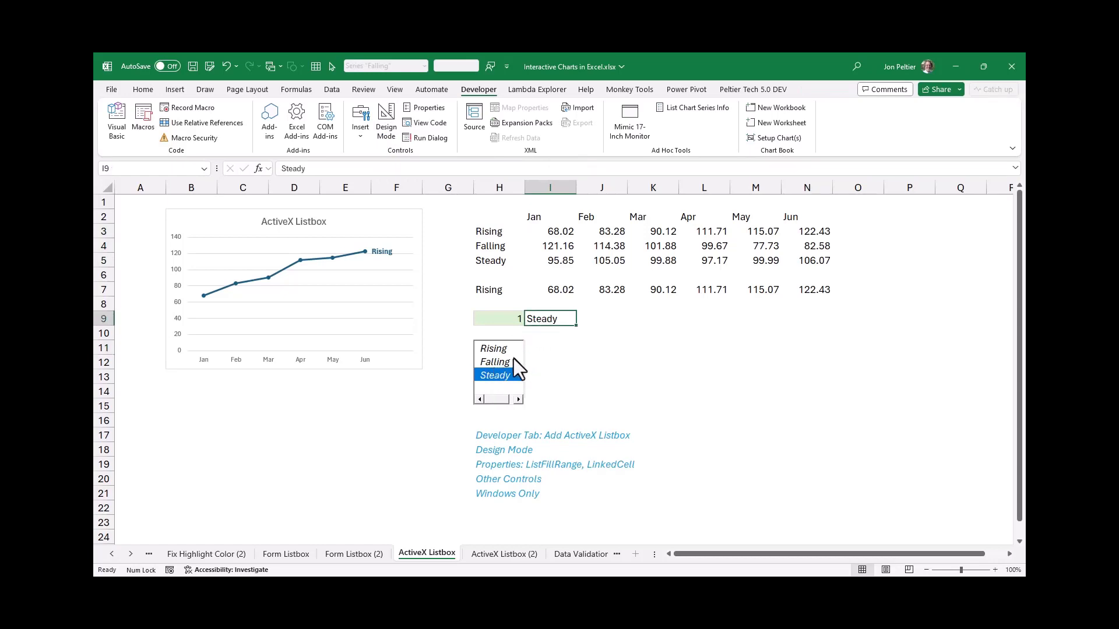
{"action": "left_click", "coordinate": [499, 363]}
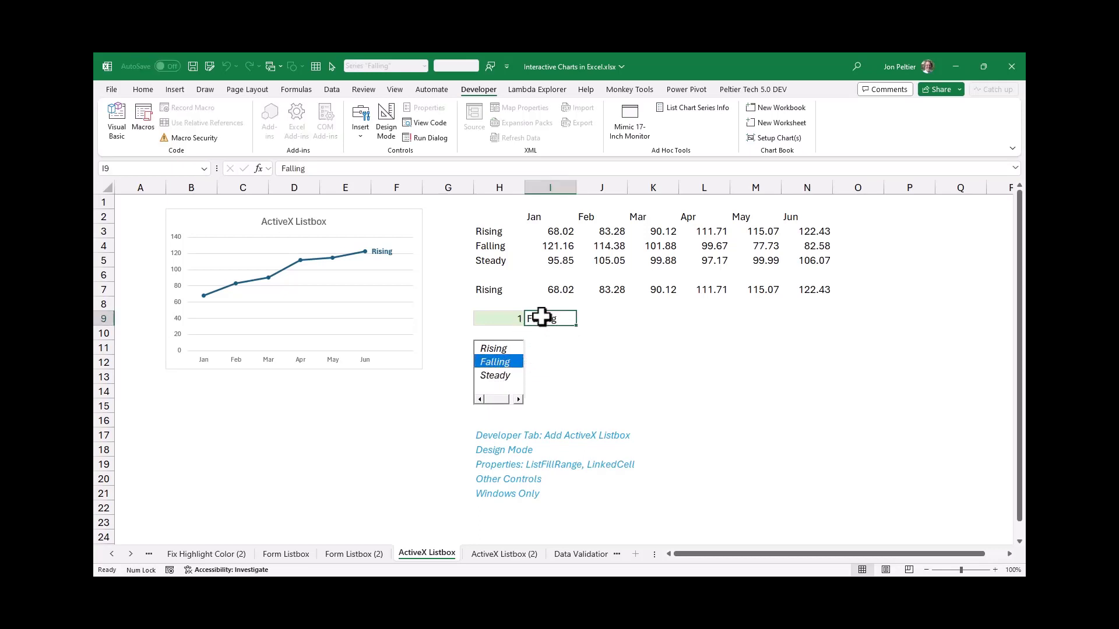
{"action": "left_click", "coordinate": [488, 349]}
{"action": "left_click", "coordinate": [541, 318]}
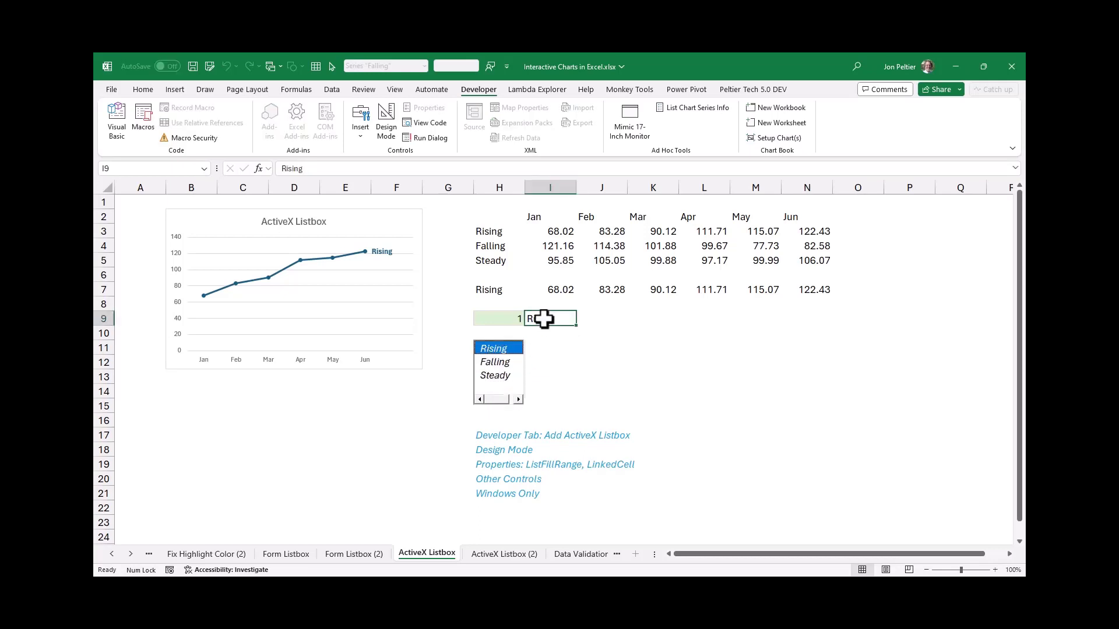
Enter the formula =MATCH(I9,H3:H5,0) in H9 to turn the linked series name into its position number
{"action": "left_click", "coordinate": [500, 318]}
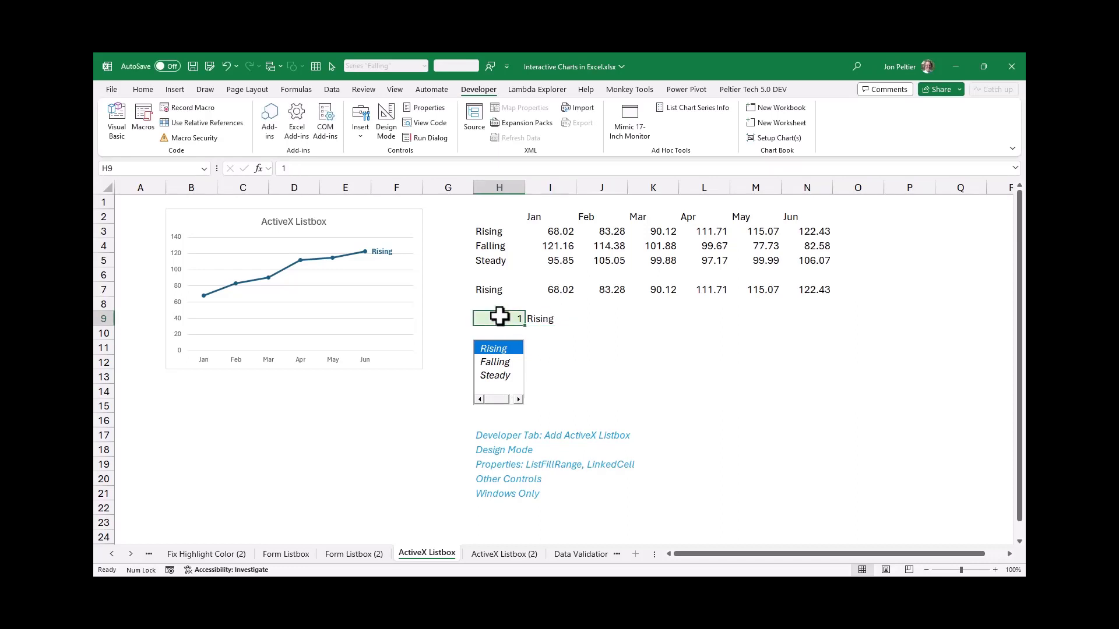
{"action": "type", "text": "=maich"}
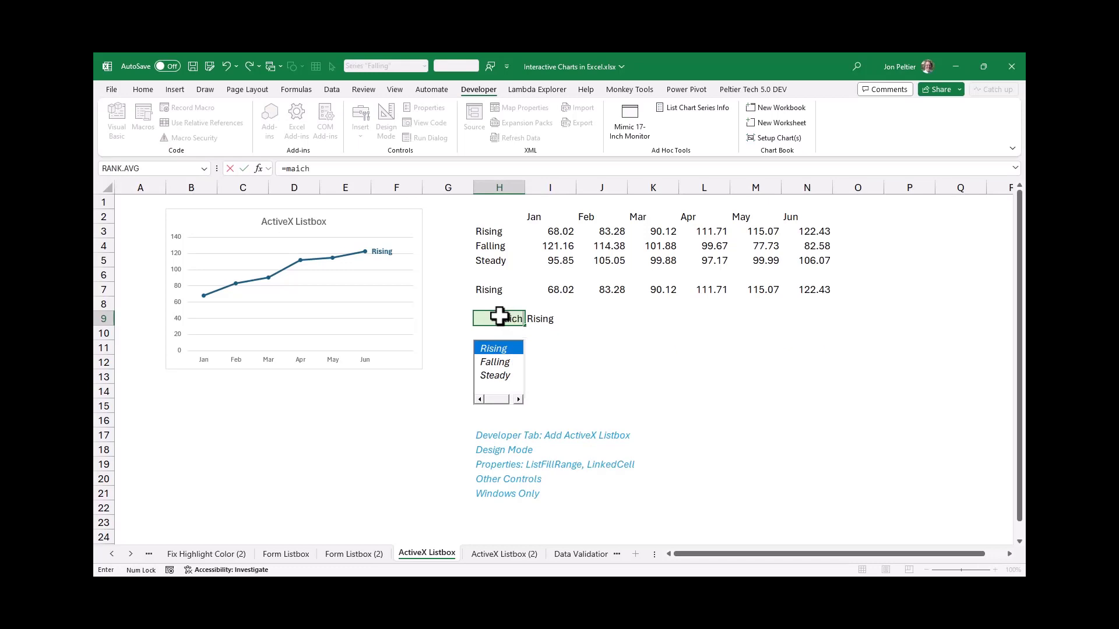
{"action": "type", "text": "("}
{"action": "left_click", "coordinate": [507, 315]}
{"action": "key", "text": "BackSpace"}
{"action": "type", "text": "tch("}
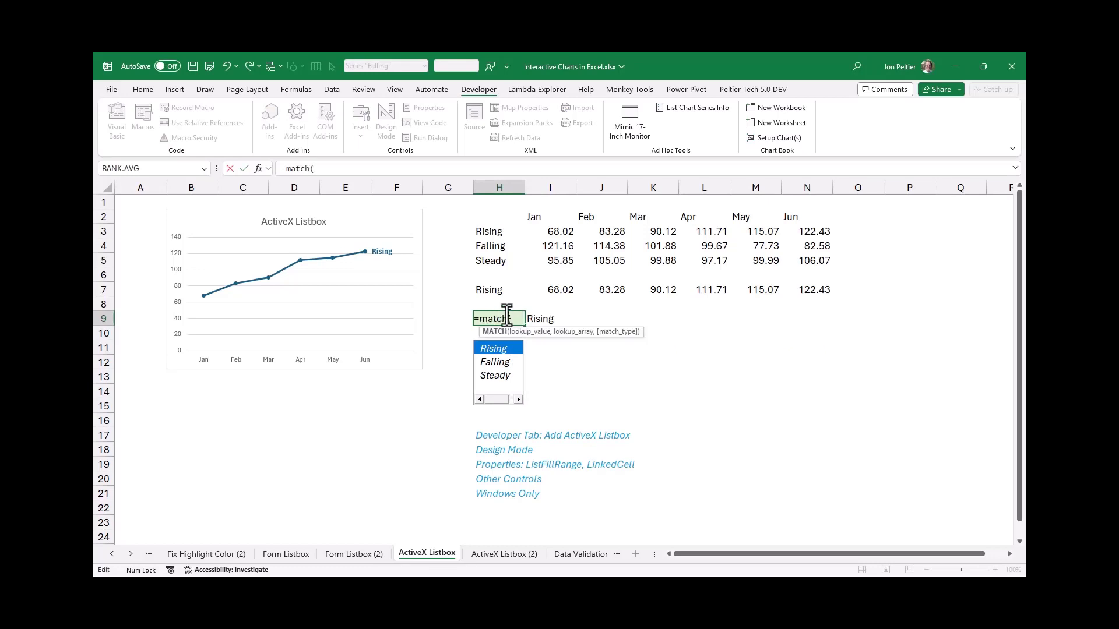
{"action": "left_click", "coordinate": [539, 320]}
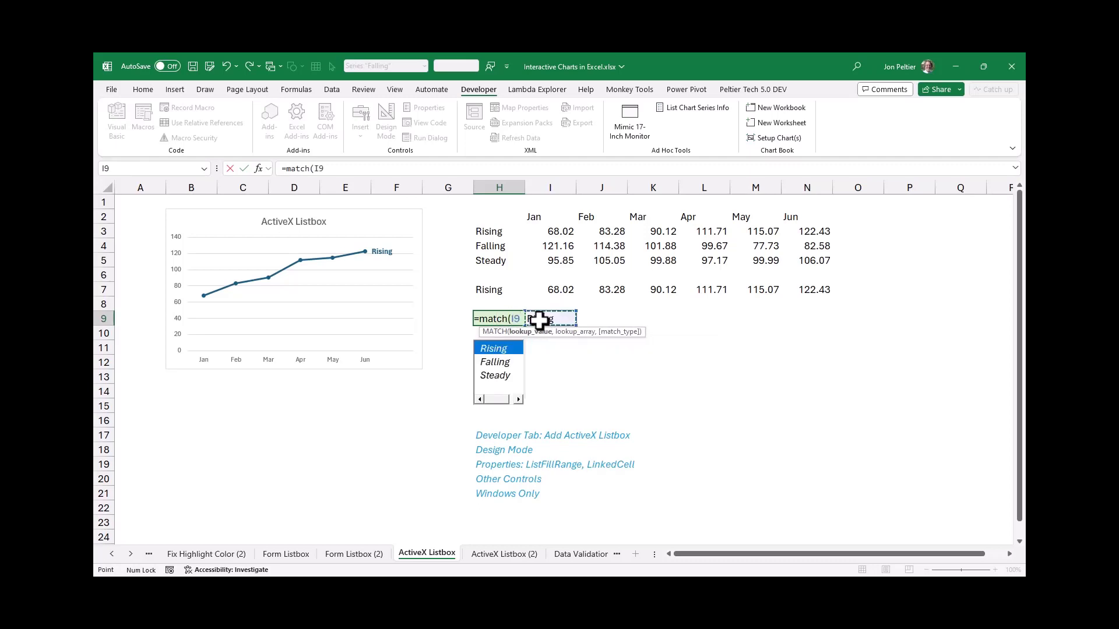
{"action": "type", "text": ","}
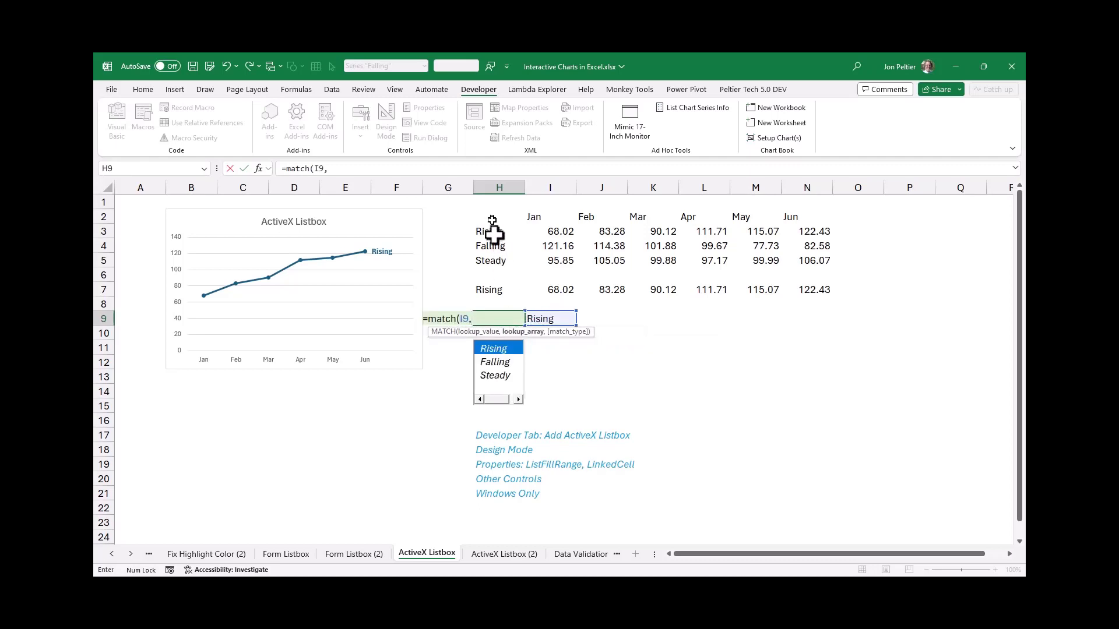
{"action": "left_click_drag", "start_coordinate": [489, 231], "coordinate": [494, 254]}
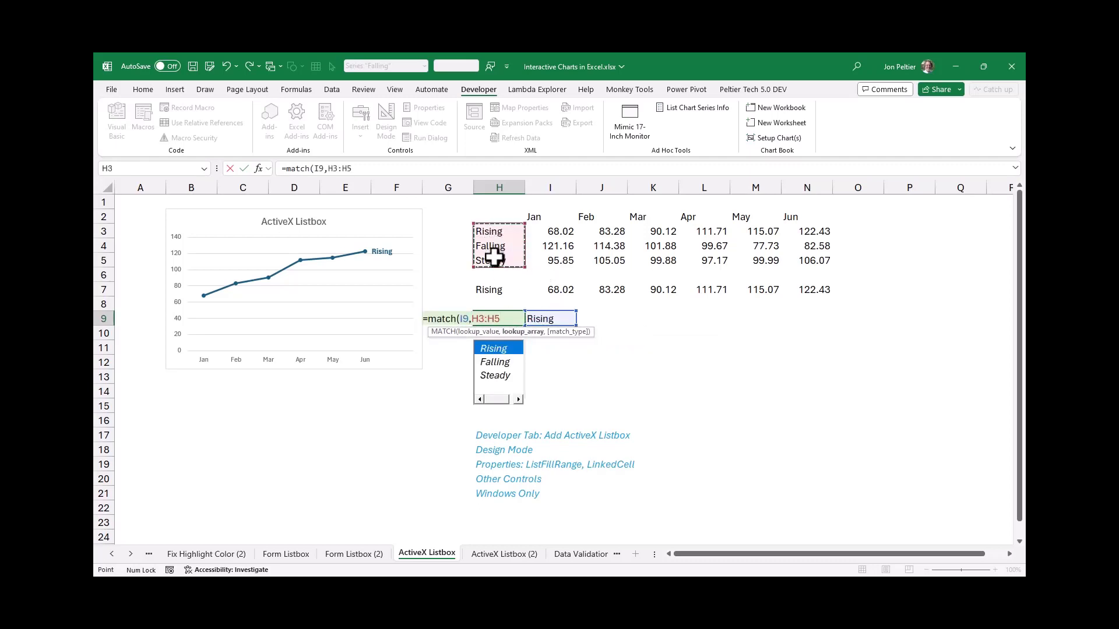
{"action": "type", "text": ",0)"}
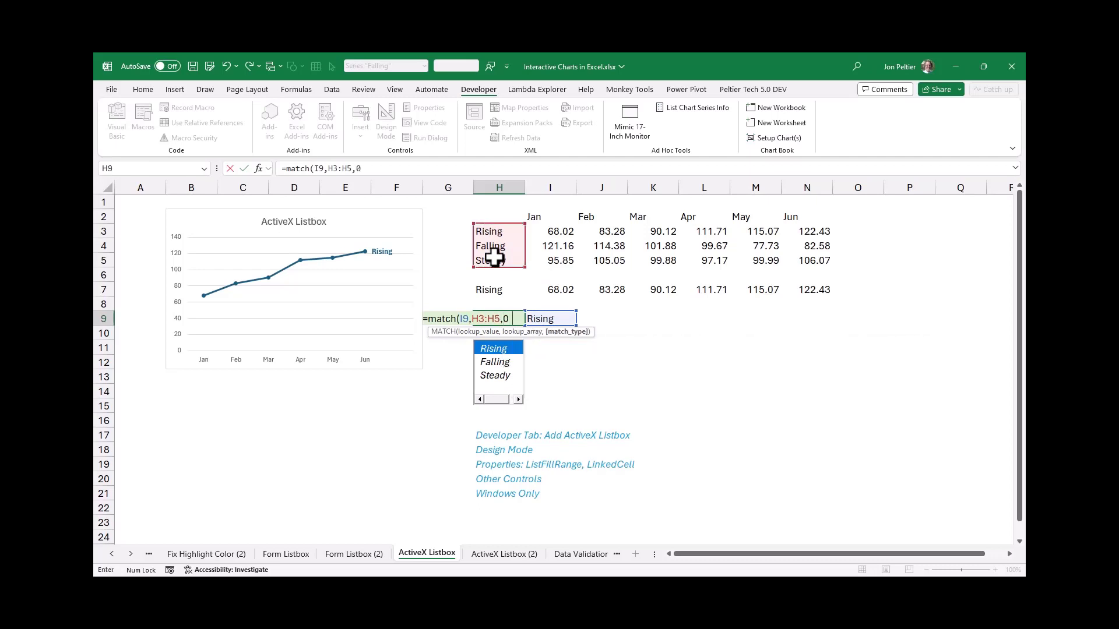
{"action": "key", "text": "Return"}
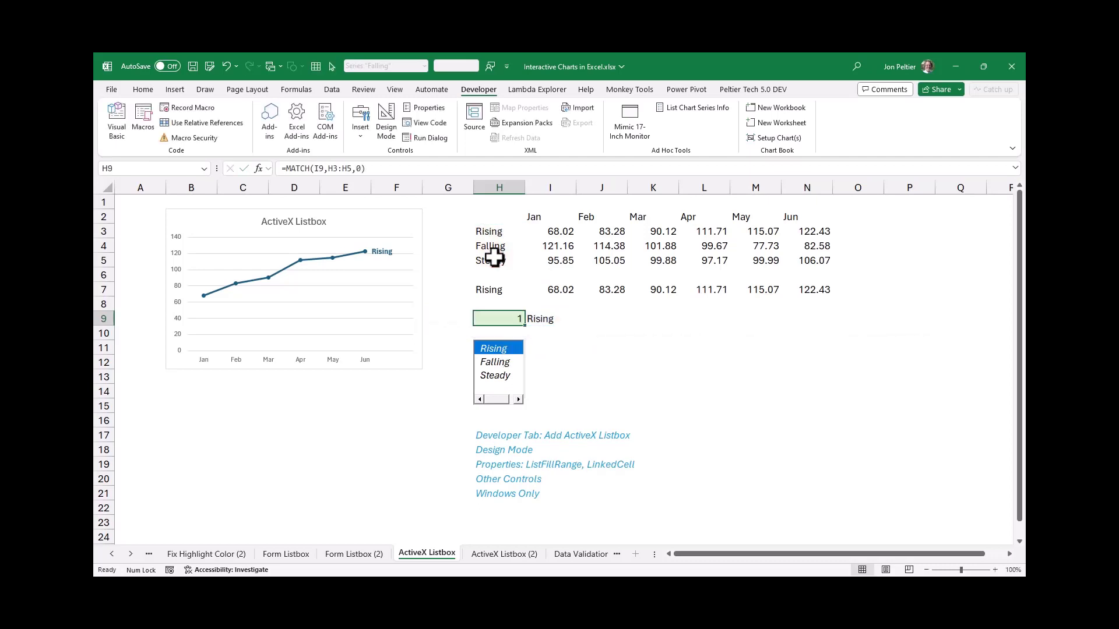
Test the ActiveX list box by choosing Falling, Steady and Rising in turn while checking that the chart follows
{"action": "left_click", "coordinate": [493, 363]}
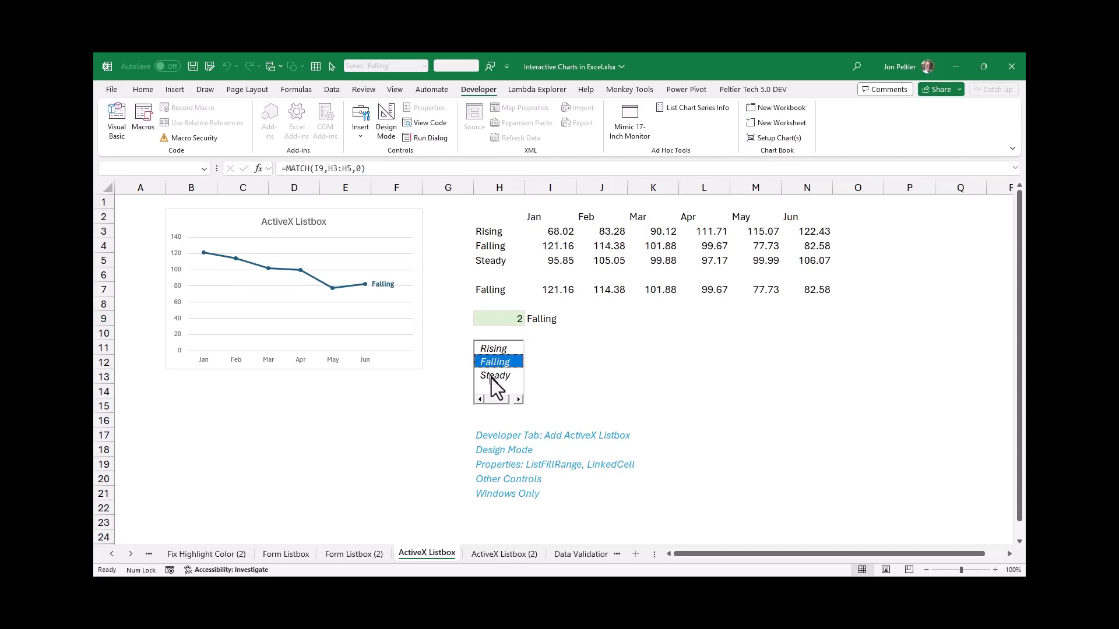
{"action": "left_click", "coordinate": [491, 378]}
{"action": "left_click", "coordinate": [498, 346]}
{"action": "left_click", "coordinate": [501, 362]}
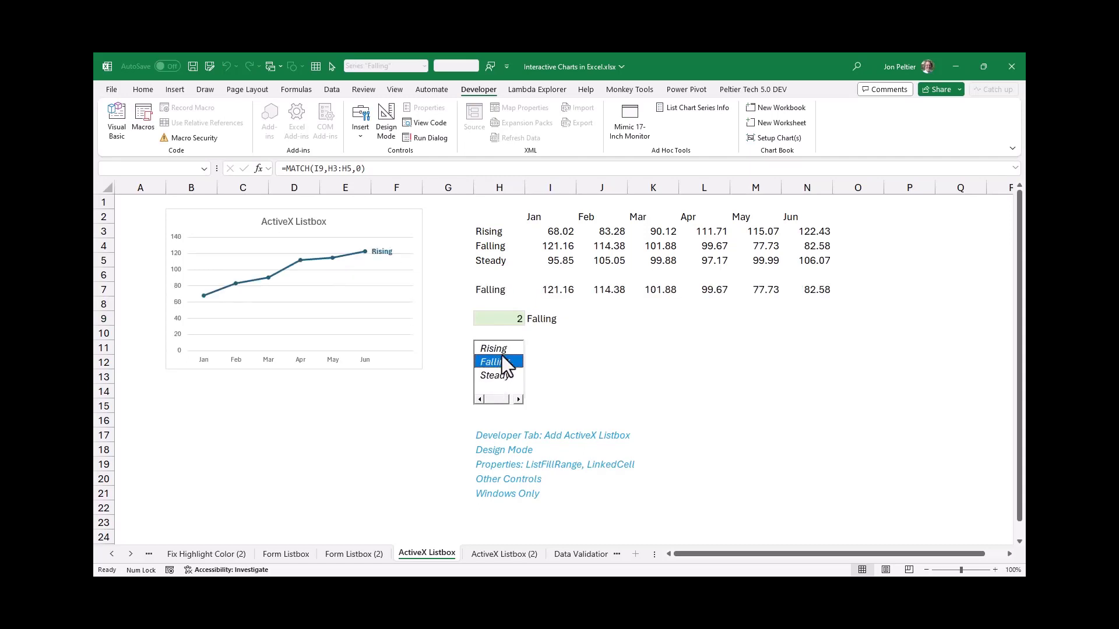
{"action": "left_click", "coordinate": [498, 377]}
{"action": "left_click", "coordinate": [505, 350]}
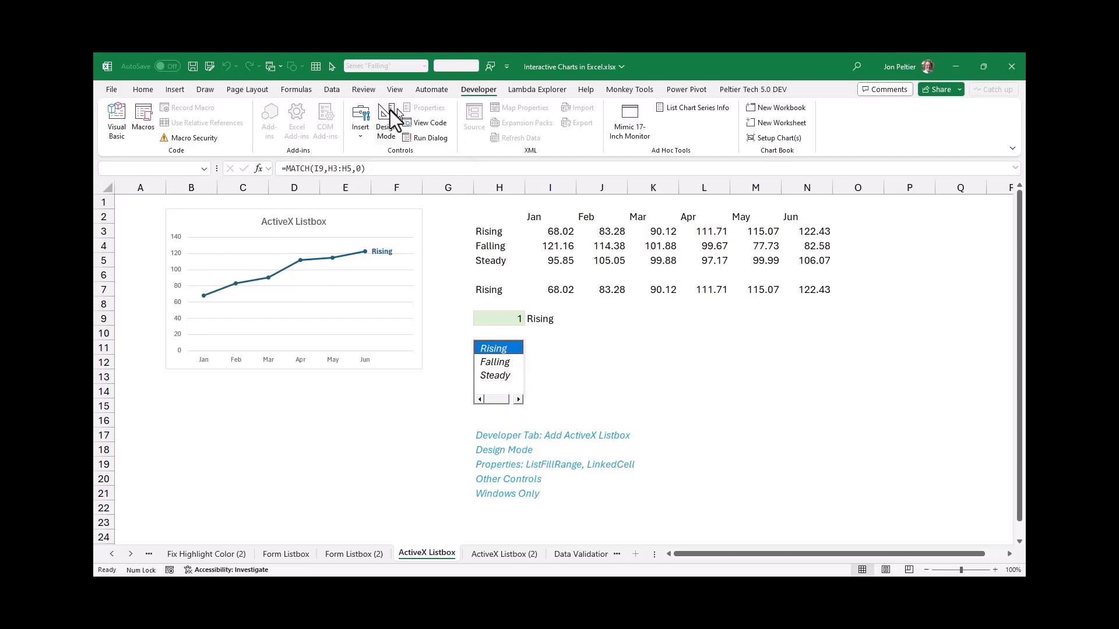
Turn on design mode and widen the ActiveX list box slightly past the edge of column H
{"action": "left_click", "coordinate": [386, 116]}
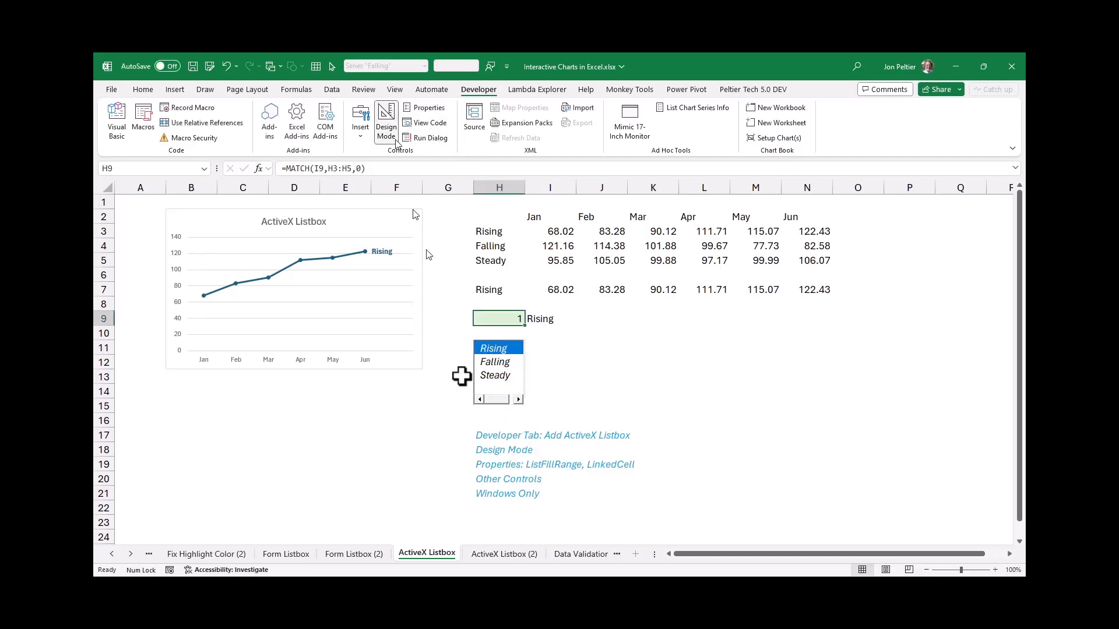
{"action": "left_click", "coordinate": [516, 373]}
{"action": "left_click_drag", "start_coordinate": [524, 373], "coordinate": [540, 373]}
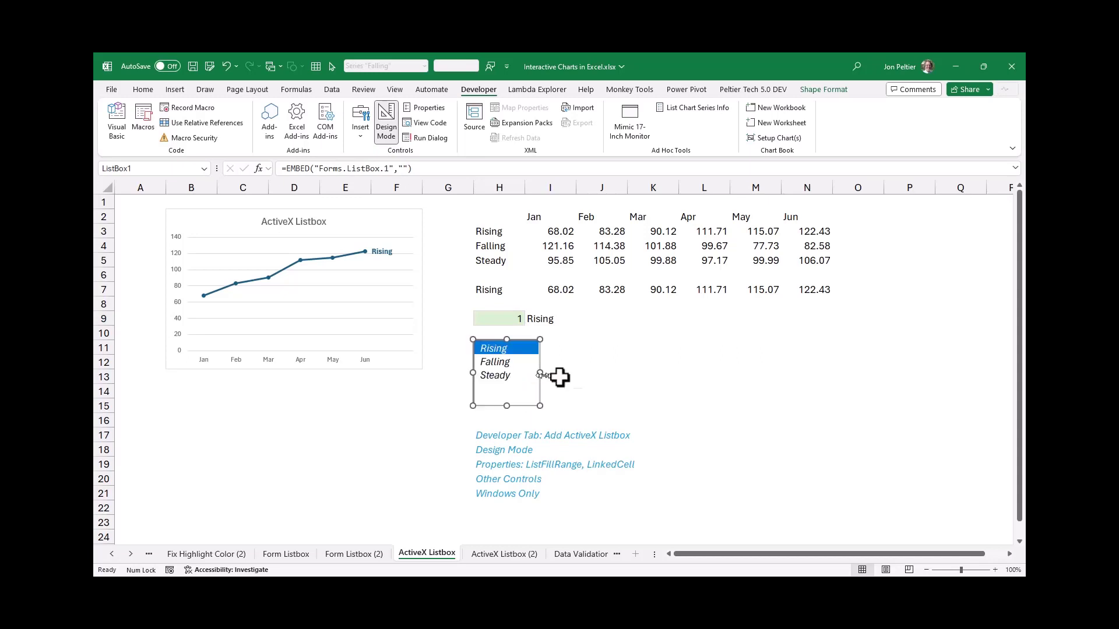
{"action": "left_click", "coordinate": [578, 373]}
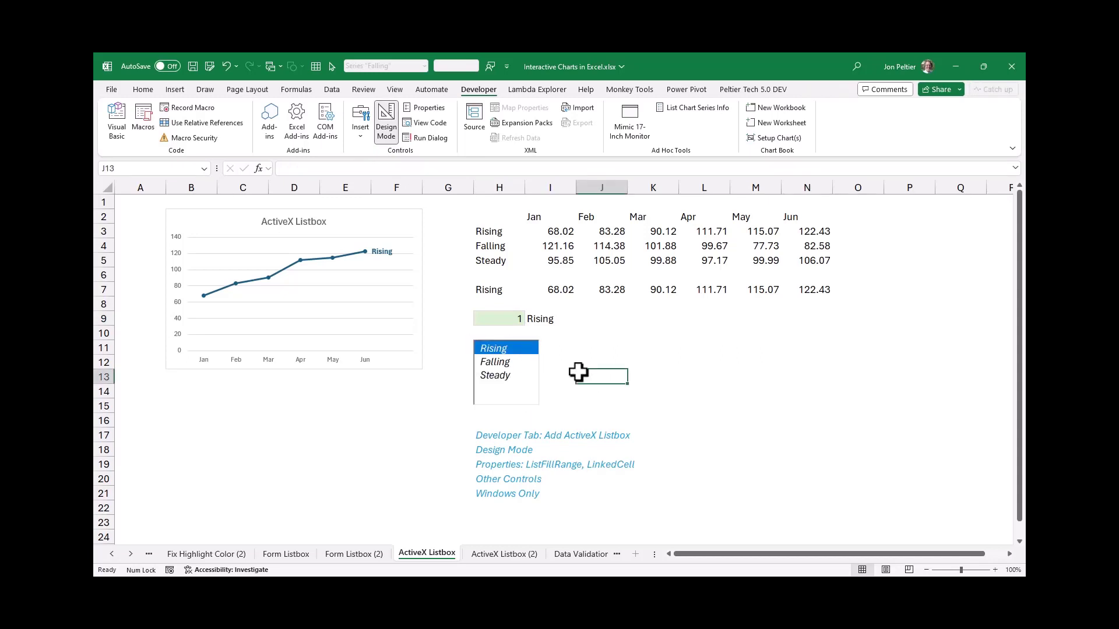
Set the ActiveX list box's Font property to Arial Rounded MT, Bold, size 16, and close its properties
{"action": "left_click", "coordinate": [508, 376]}
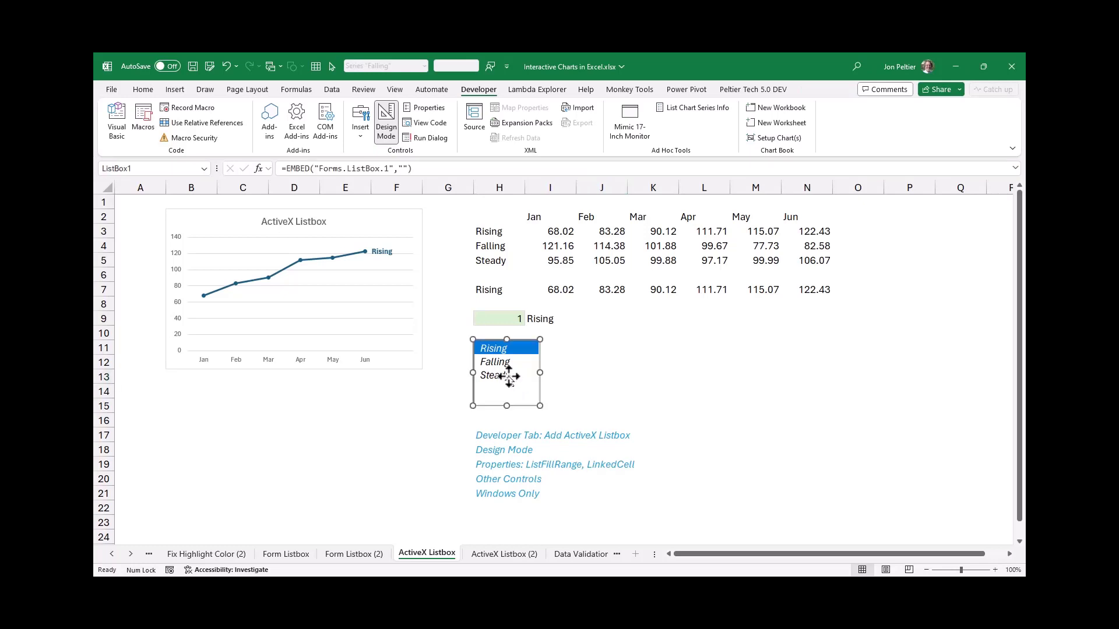
{"action": "left_click", "coordinate": [438, 108]}
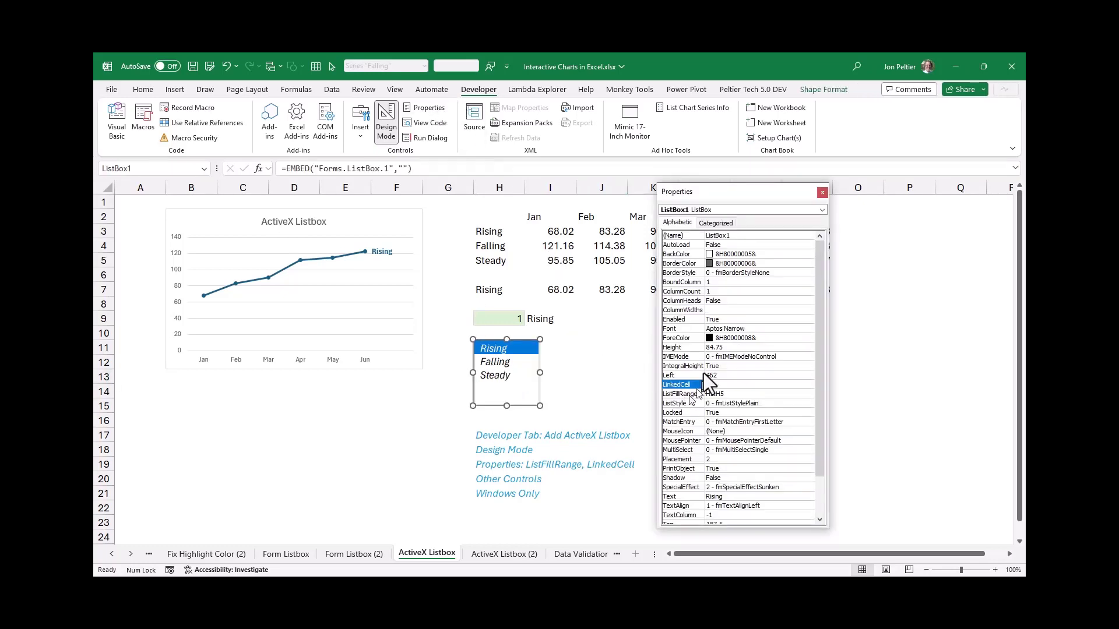
{"action": "left_click", "coordinate": [722, 328]}
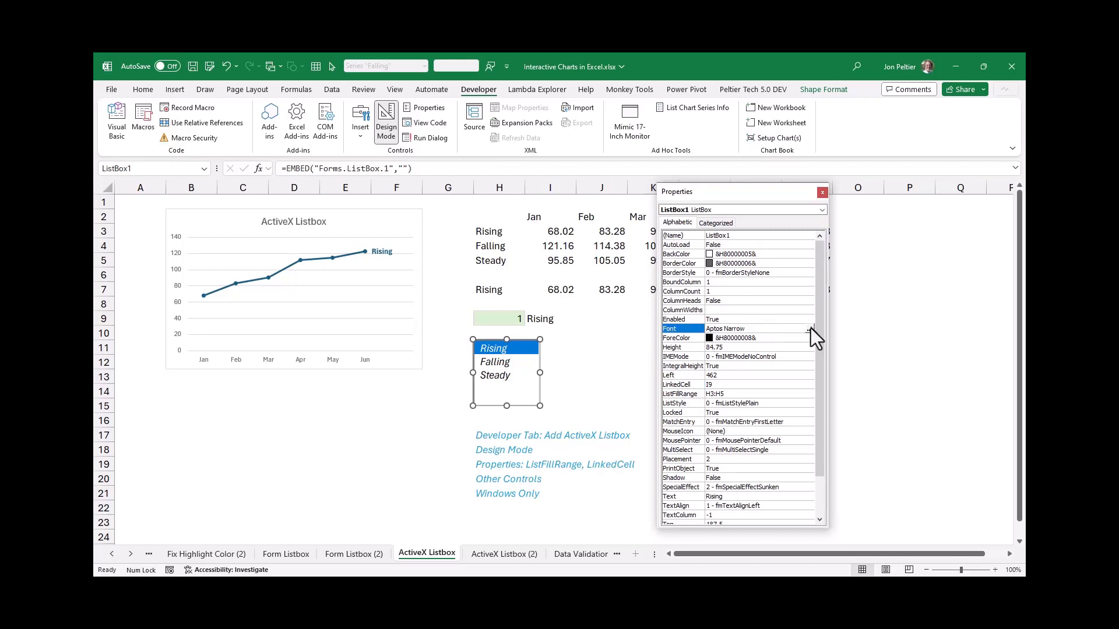
{"action": "left_click", "coordinate": [809, 329]}
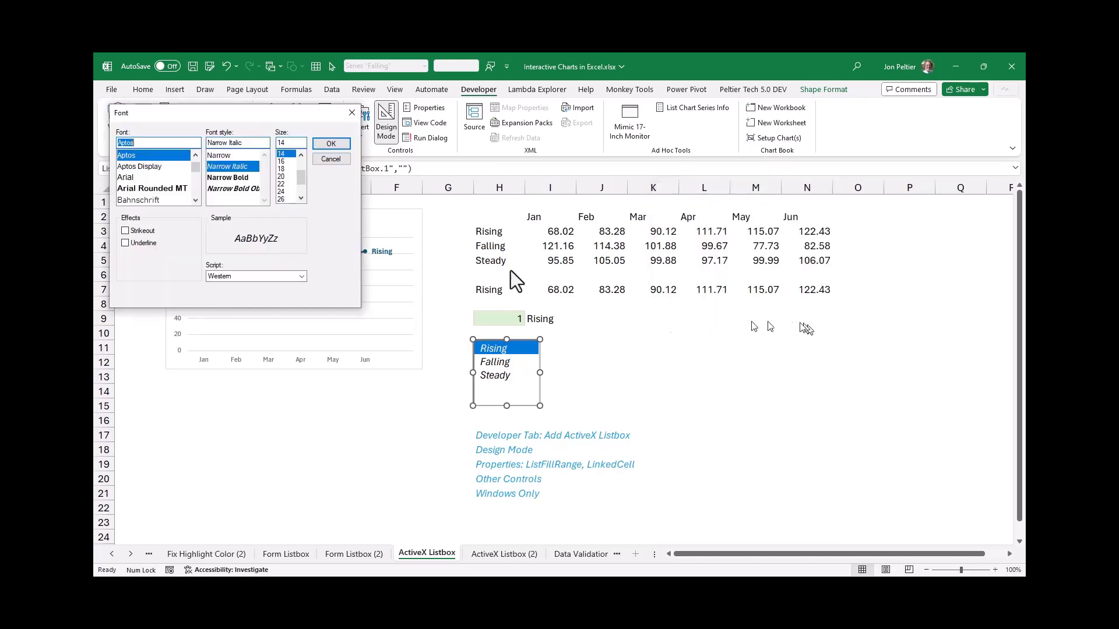
{"action": "left_click_drag", "start_coordinate": [233, 114], "coordinate": [288, 281]}
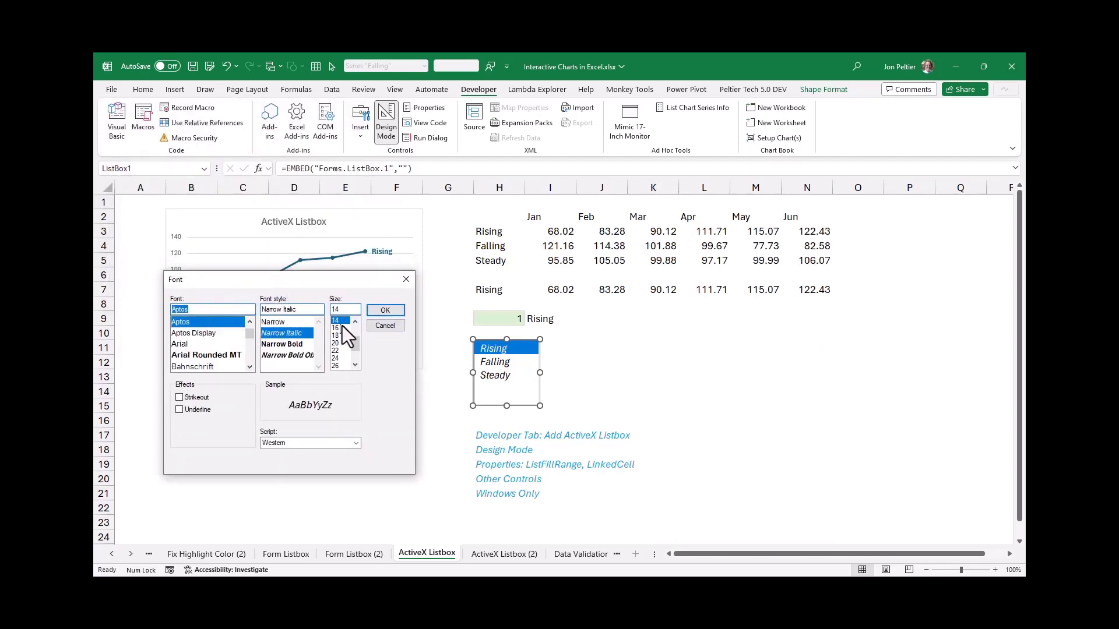
{"action": "left_click", "coordinate": [224, 354]}
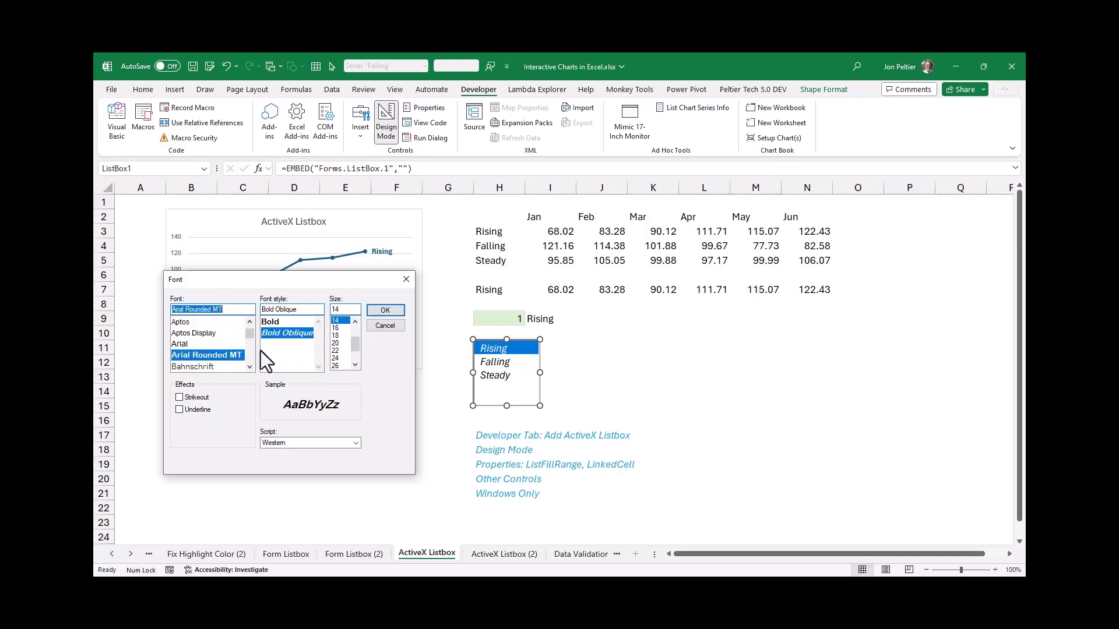
{"action": "left_click", "coordinate": [284, 321]}
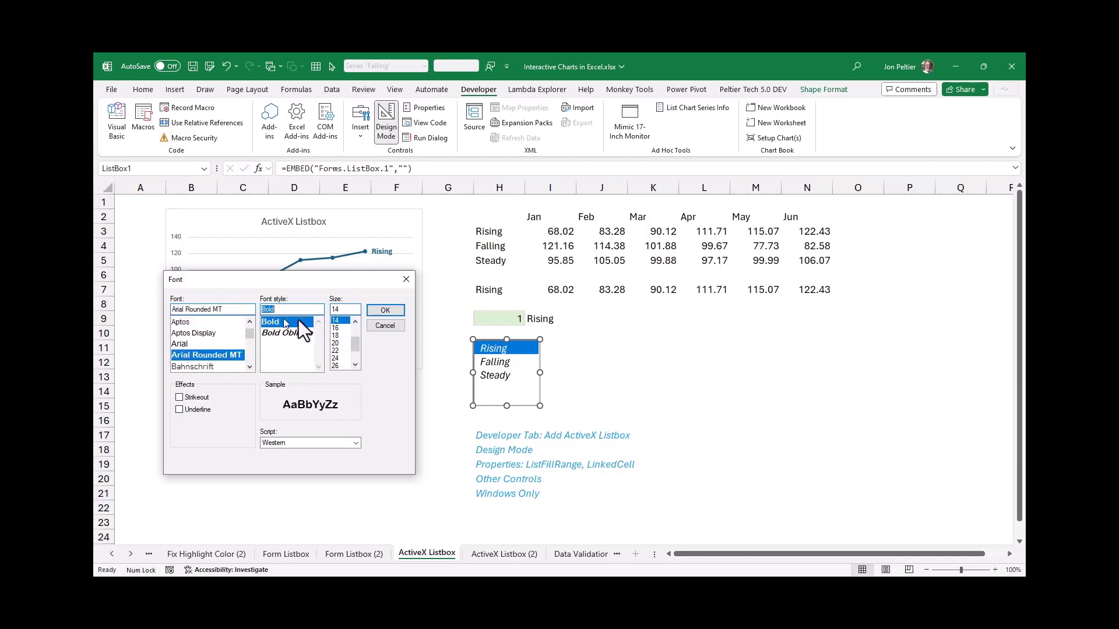
{"action": "left_click", "coordinate": [344, 328]}
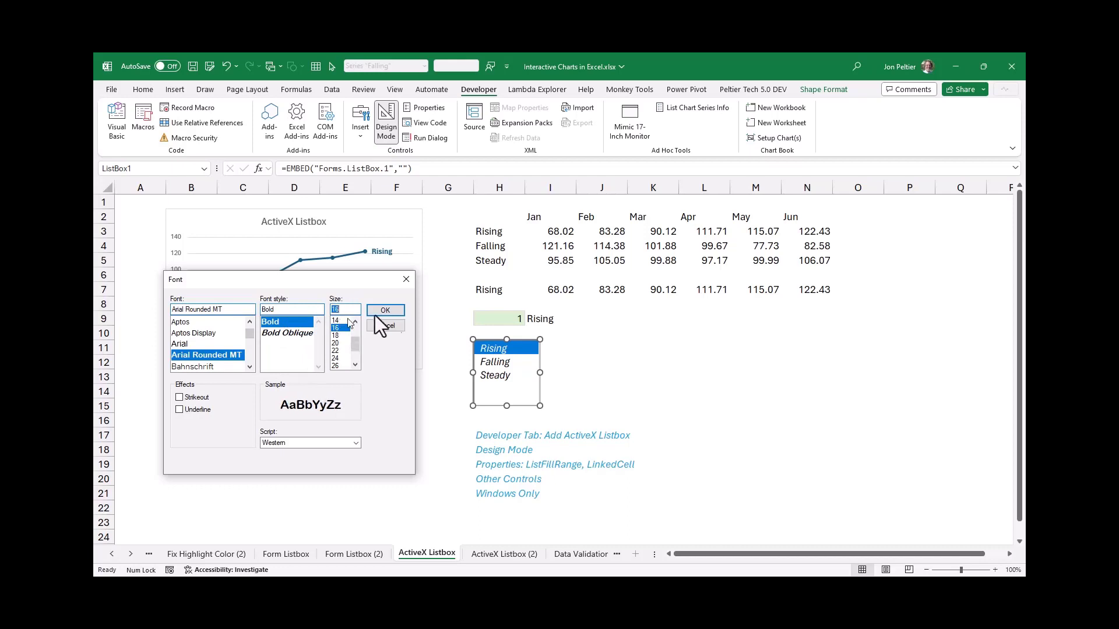
{"action": "left_click", "coordinate": [382, 308]}
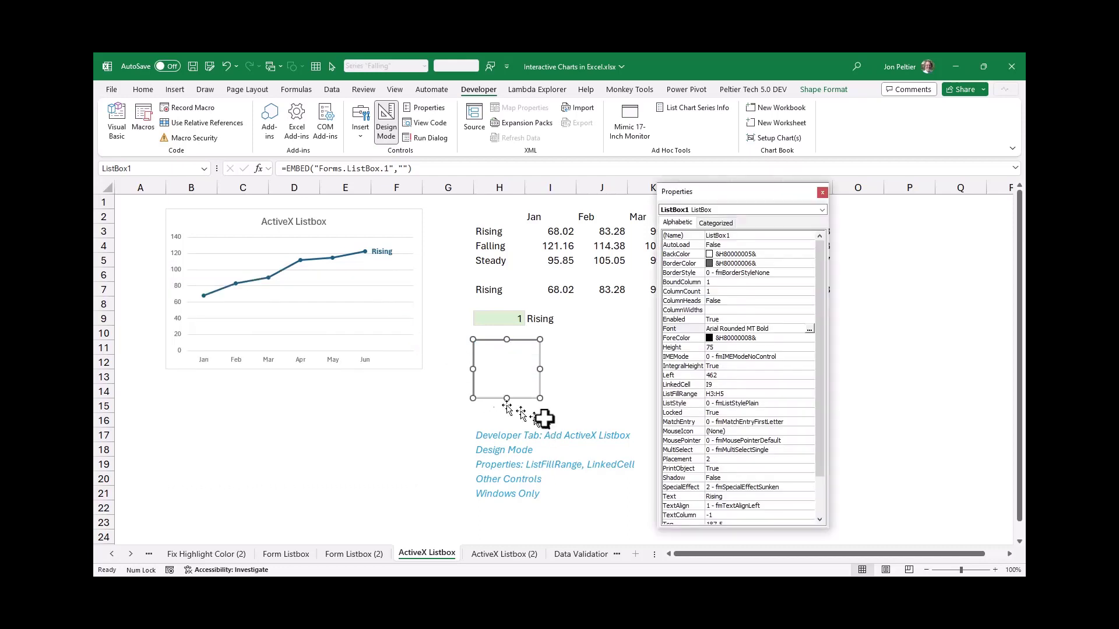
{"action": "left_click", "coordinate": [823, 193]}
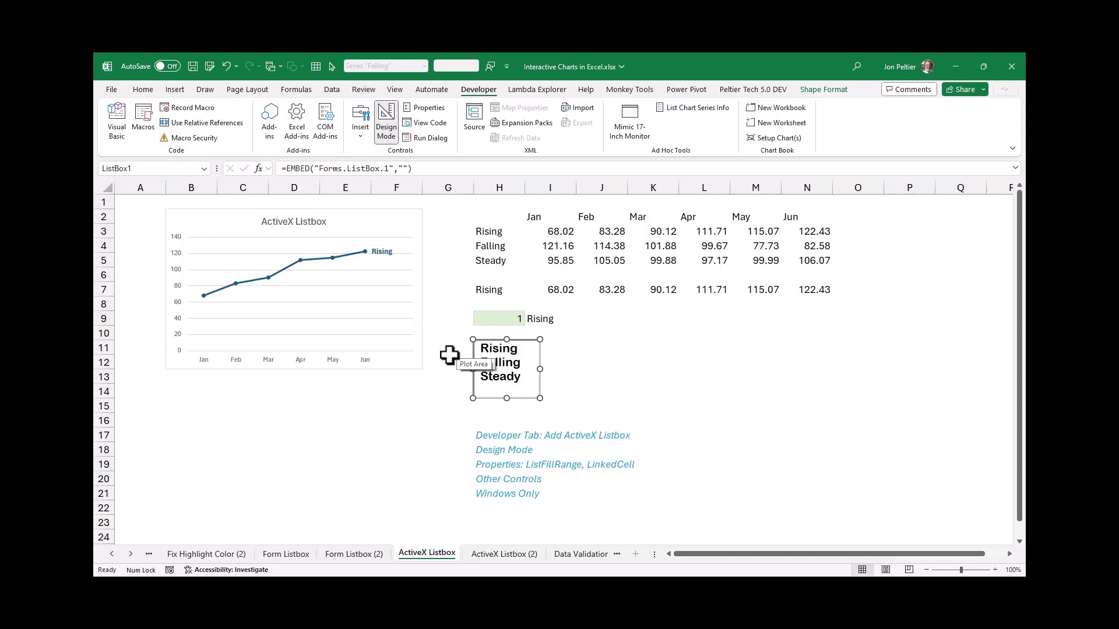
{"action": "left_click", "coordinate": [399, 408]}
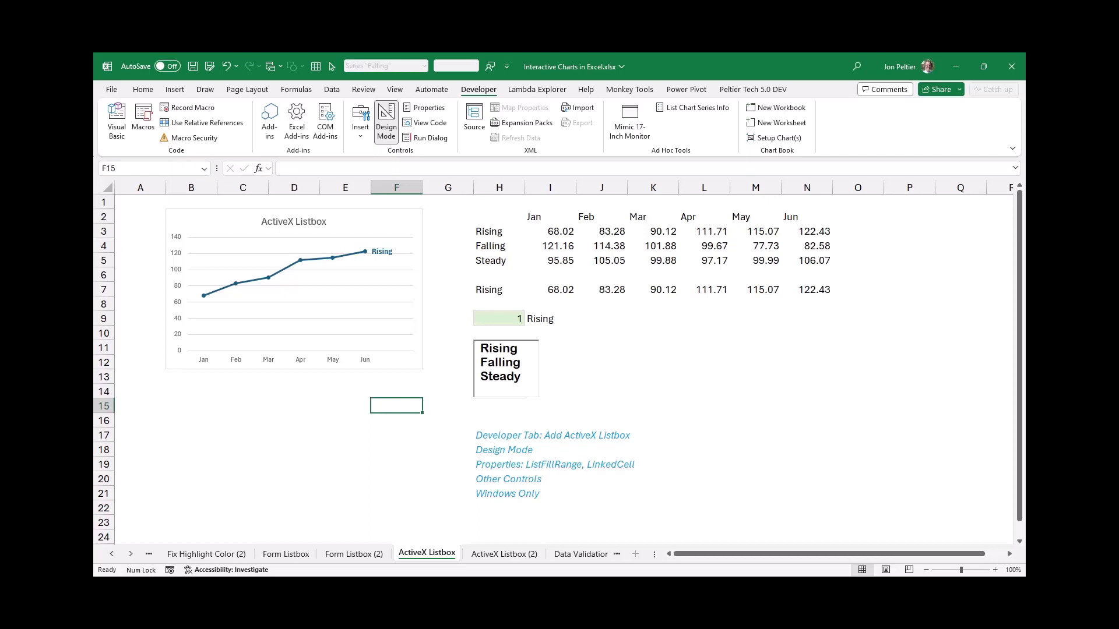
On the Data Validation sheet, add a List validation to I9 with source =$H$3:$H$5 and choose Rising in the cell
{"action": "key", "text": "ctrl+Page_Down"}
{"action": "key", "text": "ctrl+Page_Down"}
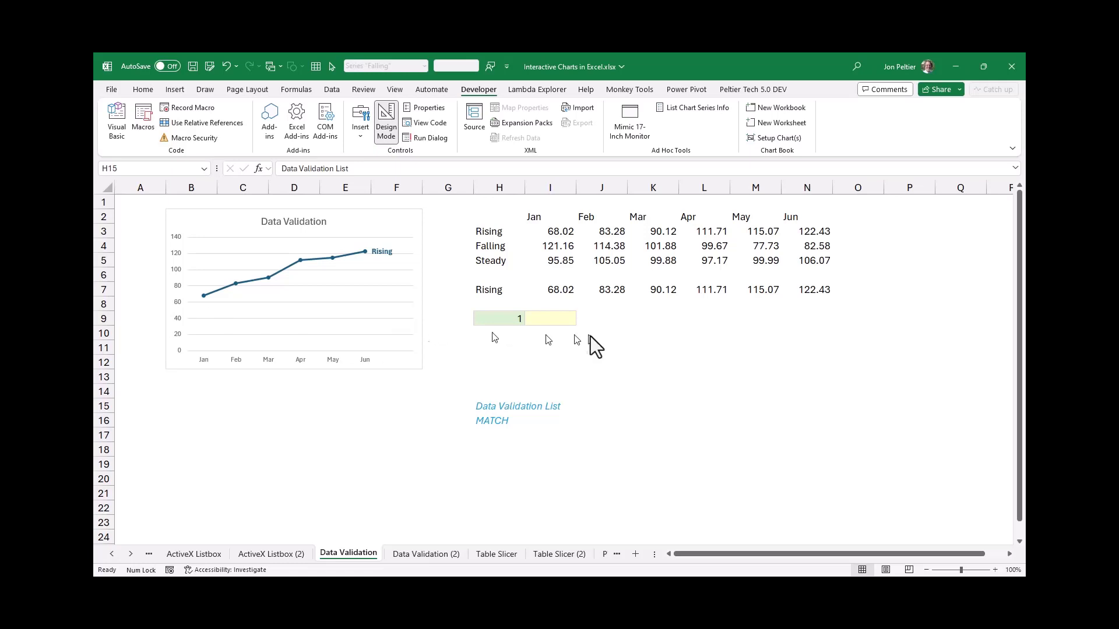
{"action": "left_click", "coordinate": [558, 322]}
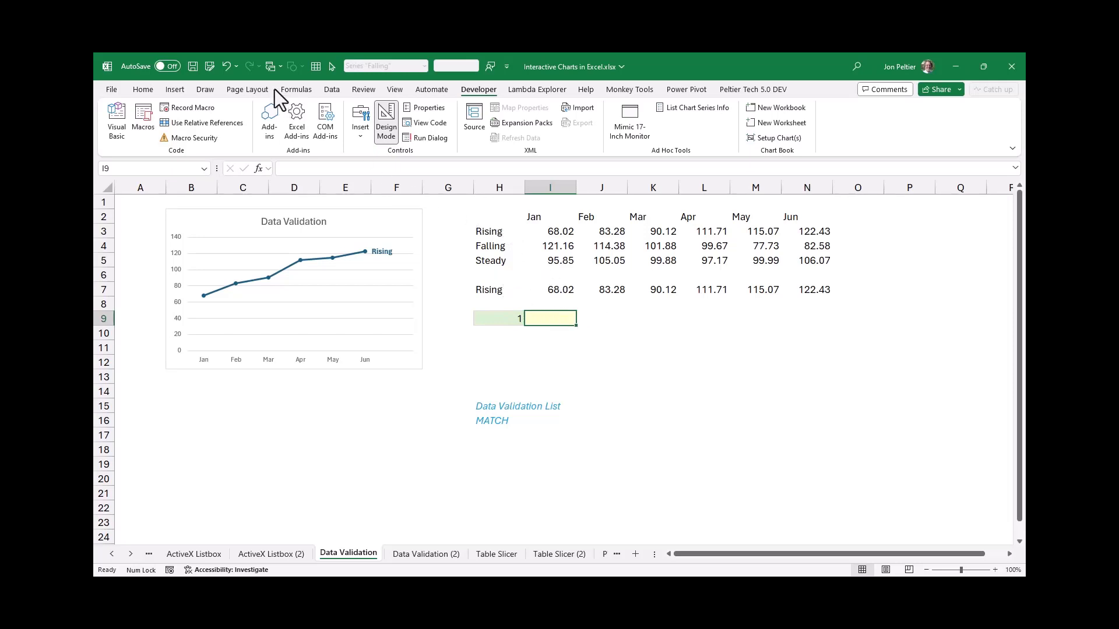
{"action": "left_click", "coordinate": [332, 89]}
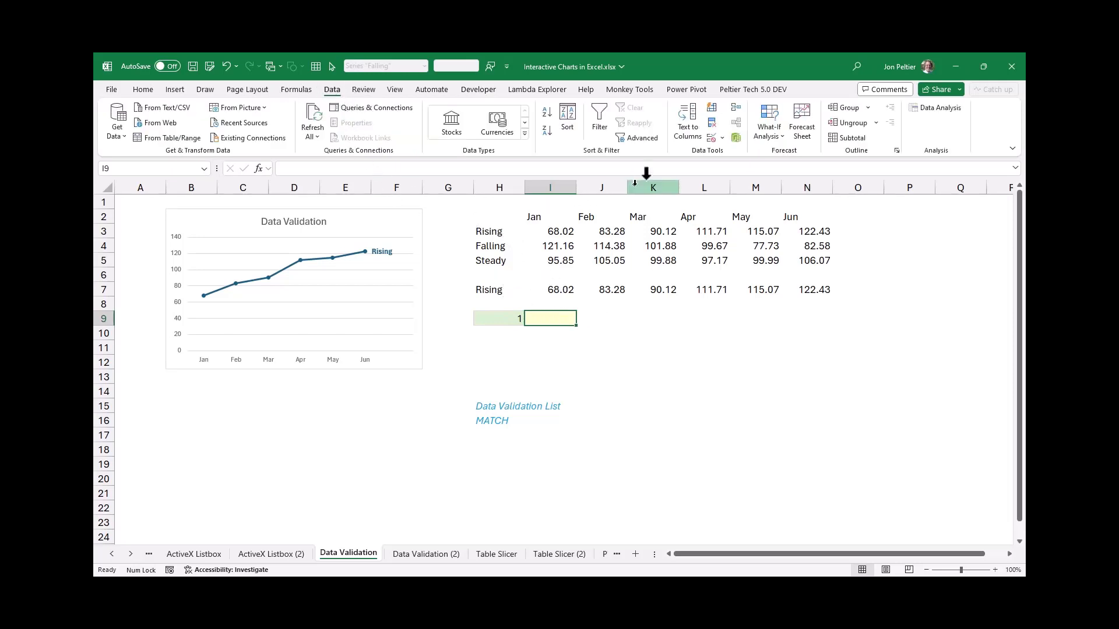
{"action": "left_click", "coordinate": [712, 138]}
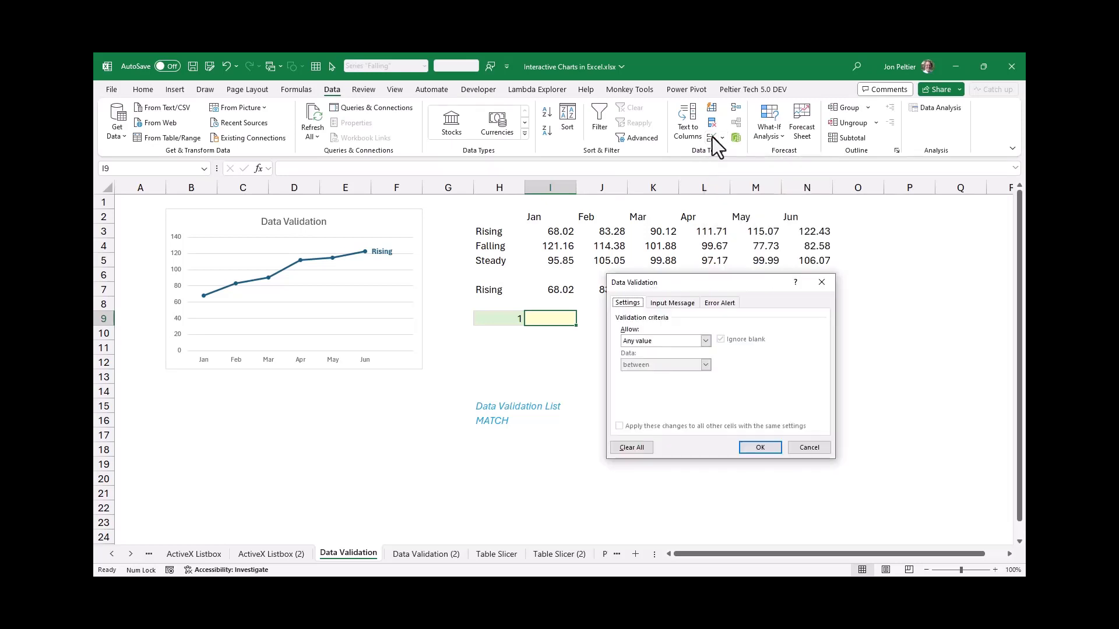
{"action": "left_click", "coordinate": [707, 341]}
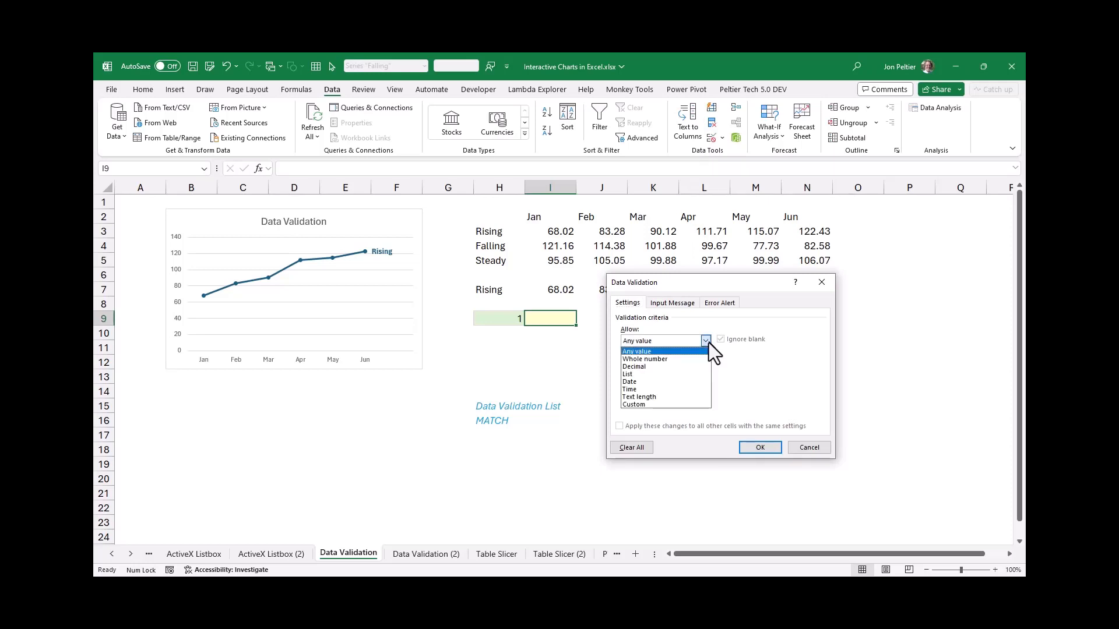
{"action": "left_click", "coordinate": [649, 374]}
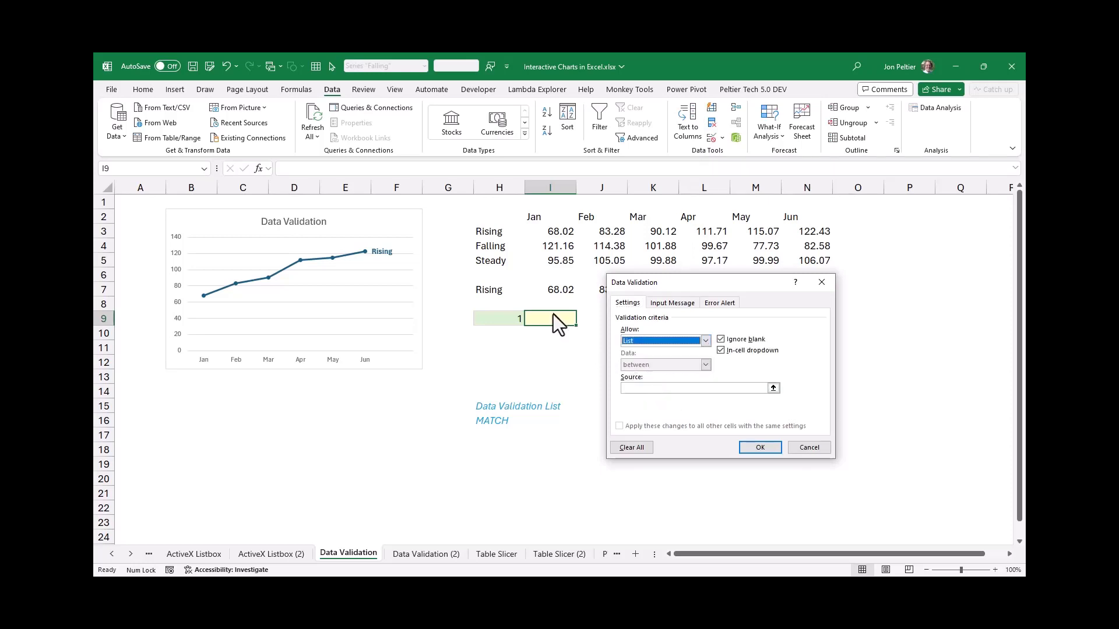
{"action": "left_click", "coordinate": [670, 389]}
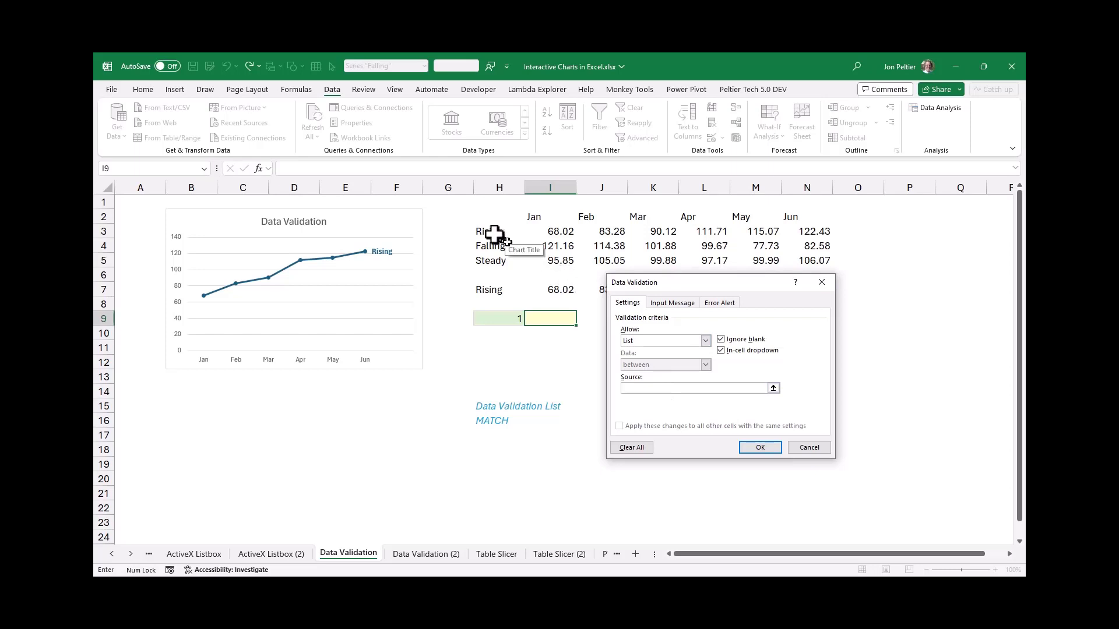
{"action": "left_click_drag", "start_coordinate": [494, 233], "coordinate": [496, 256]}
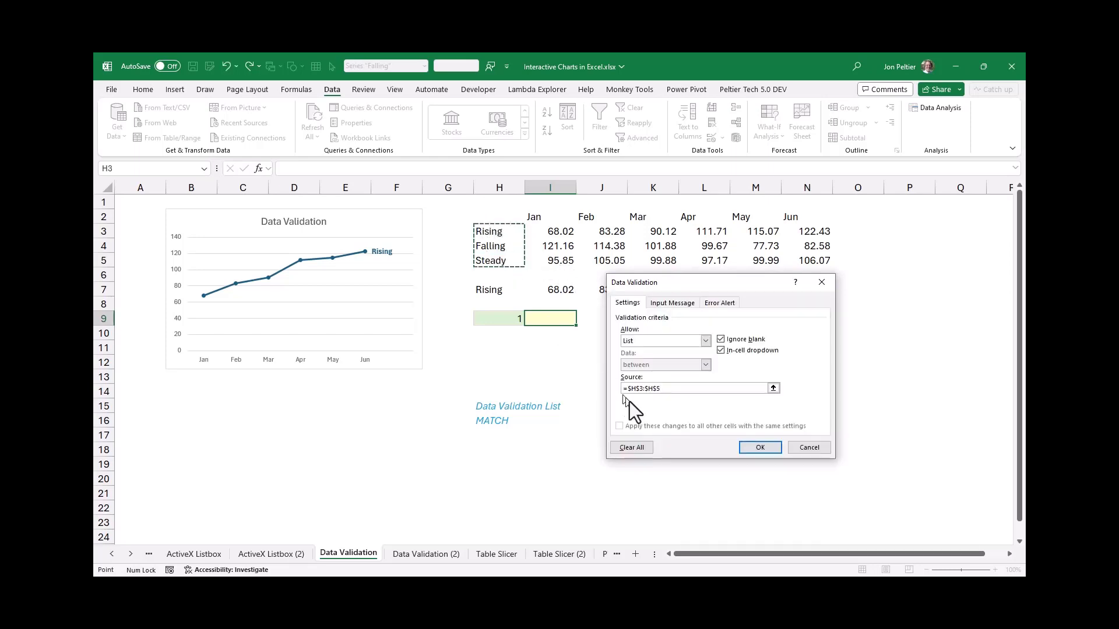
{"action": "left_click", "coordinate": [758, 448]}
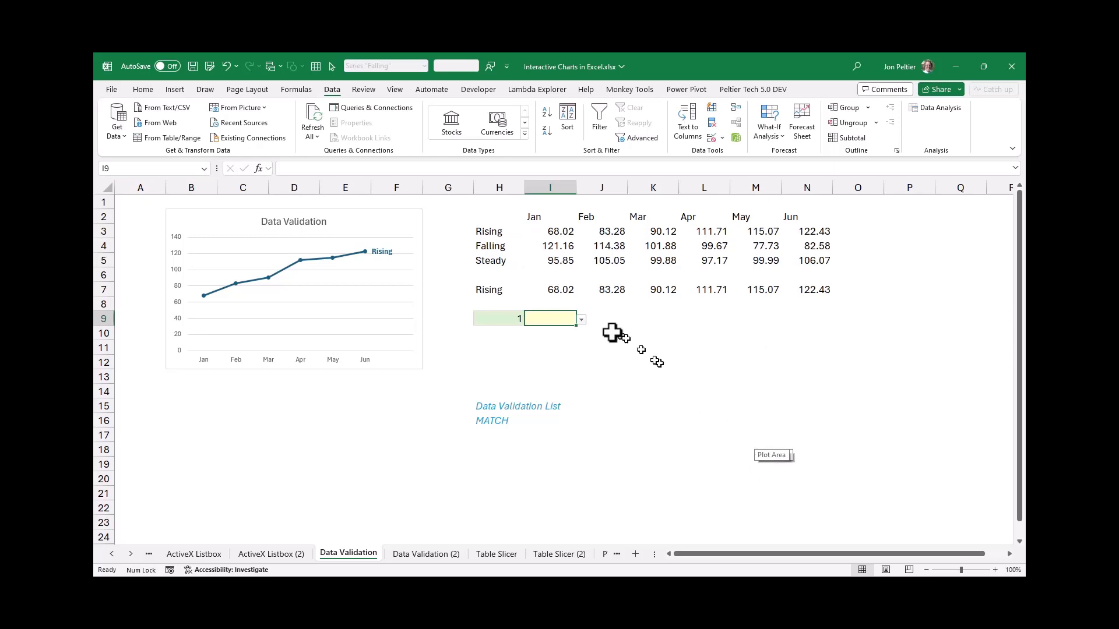
{"action": "left_click", "coordinate": [581, 322]}
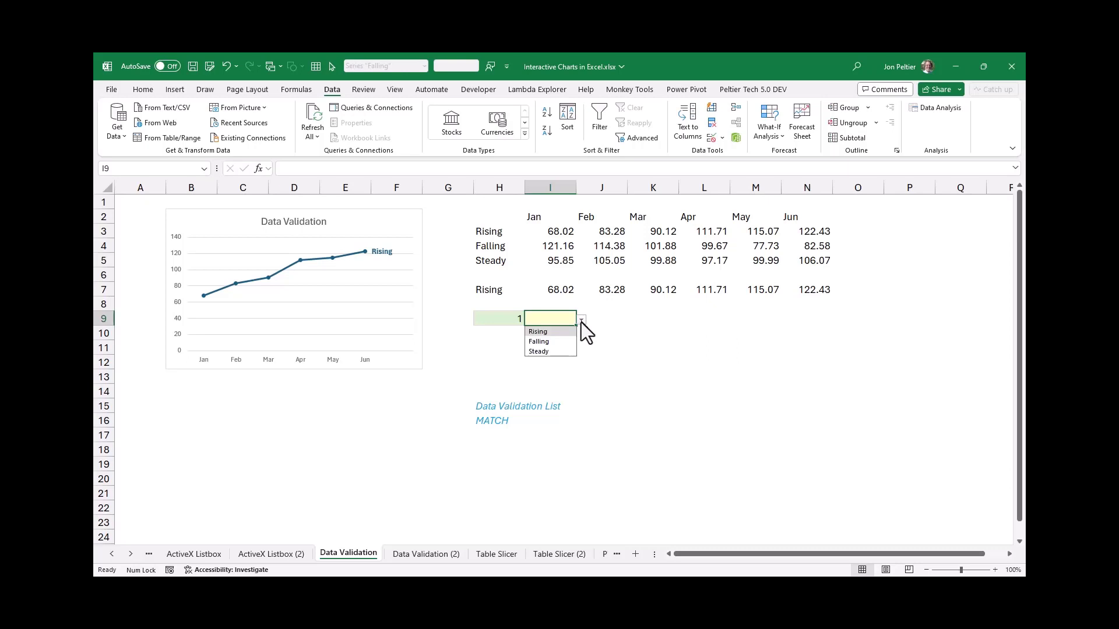
{"action": "left_click", "coordinate": [536, 332]}
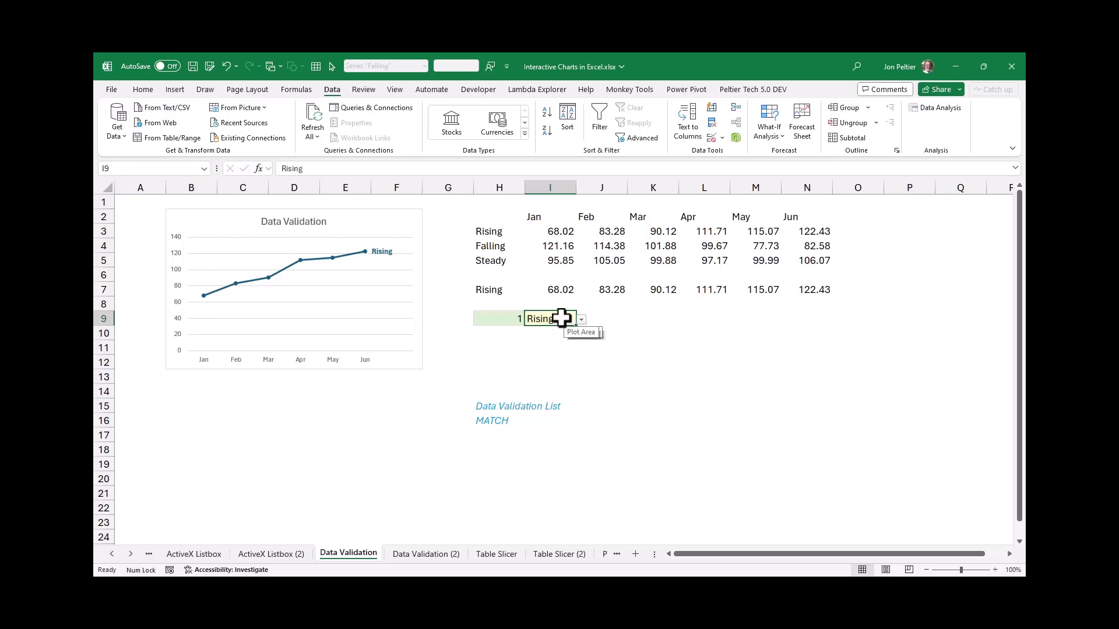
Enter the formula =MATCH(I9,H3:H5,0) in H9 to convert the series name chosen in I9 into its position number
{"action": "left_click", "coordinate": [501, 317]}
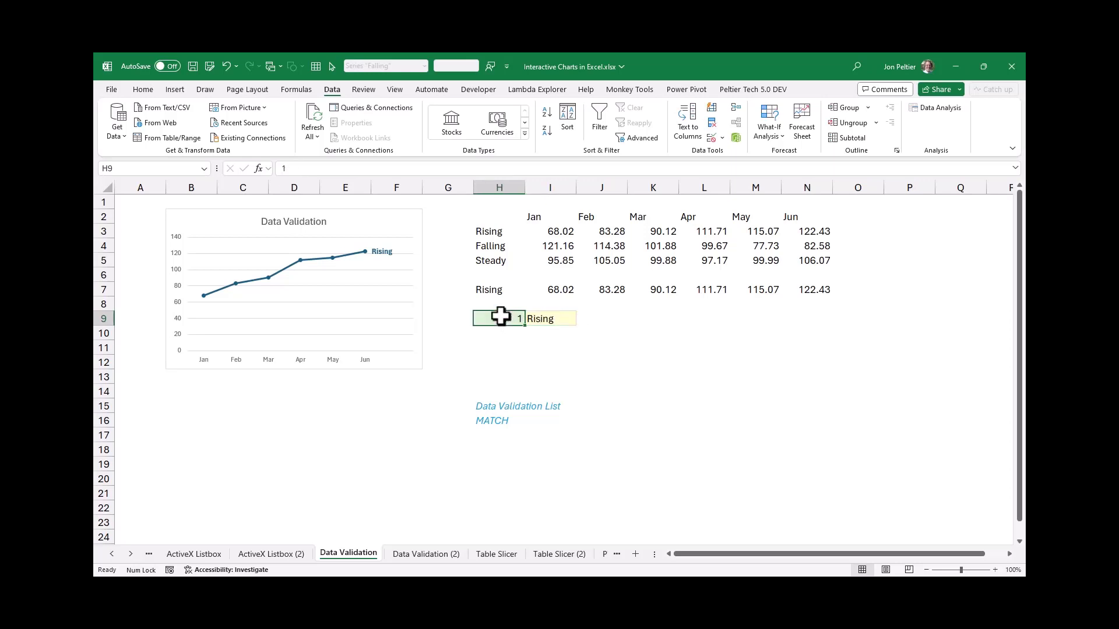
{"action": "type", "text": "Match"}
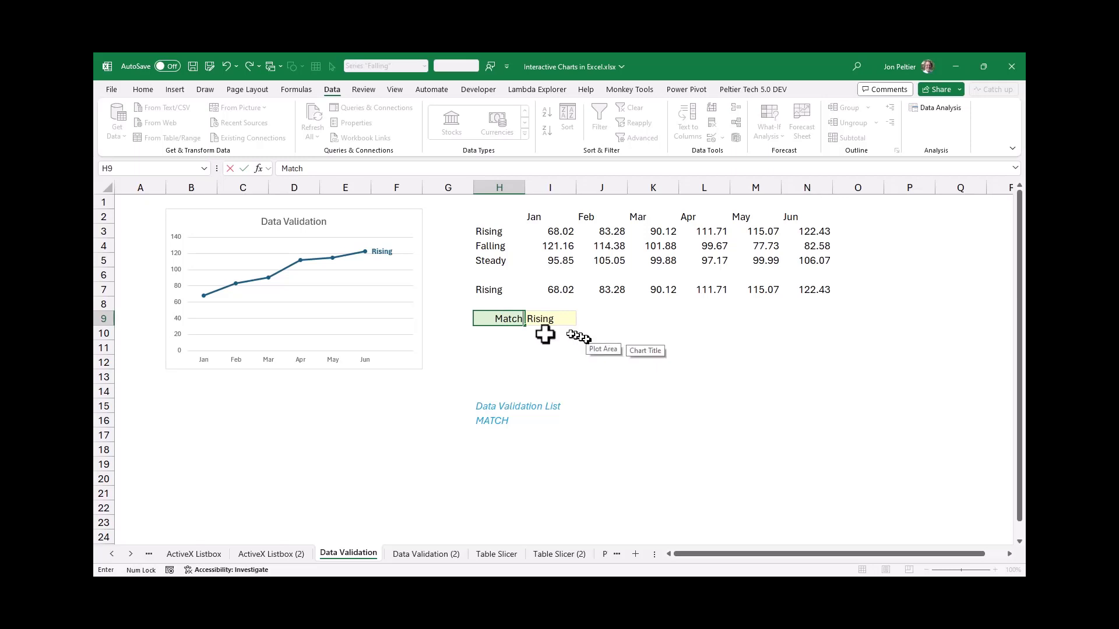
{"action": "left_click", "coordinate": [481, 318]}
{"action": "type", "text": "="}
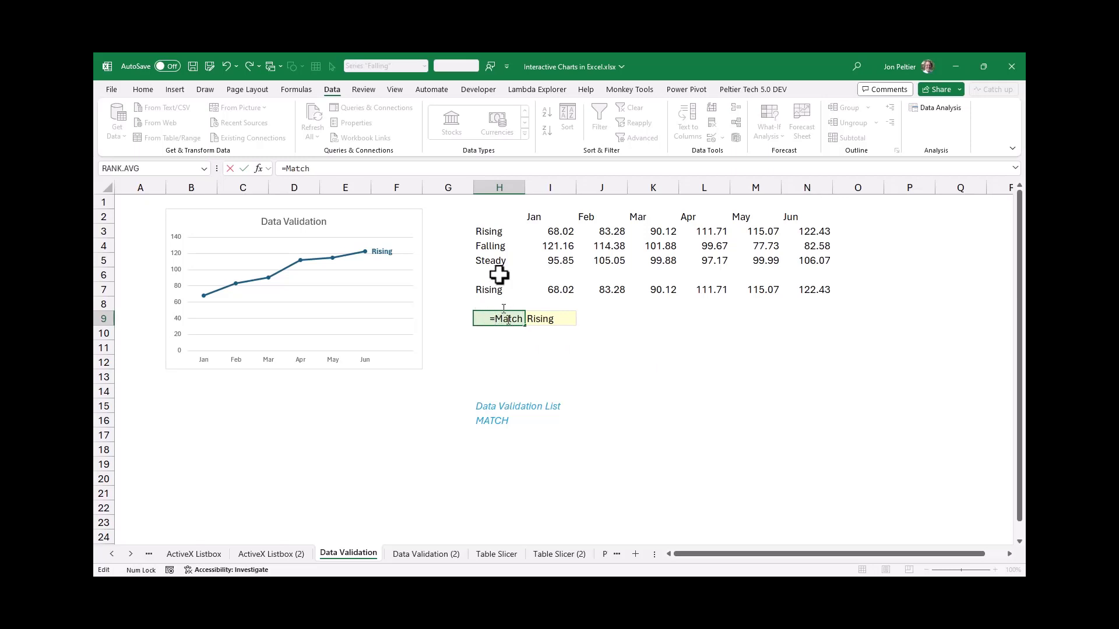
{"action": "left_click", "coordinate": [447, 170]}
{"action": "type", "text": "("}
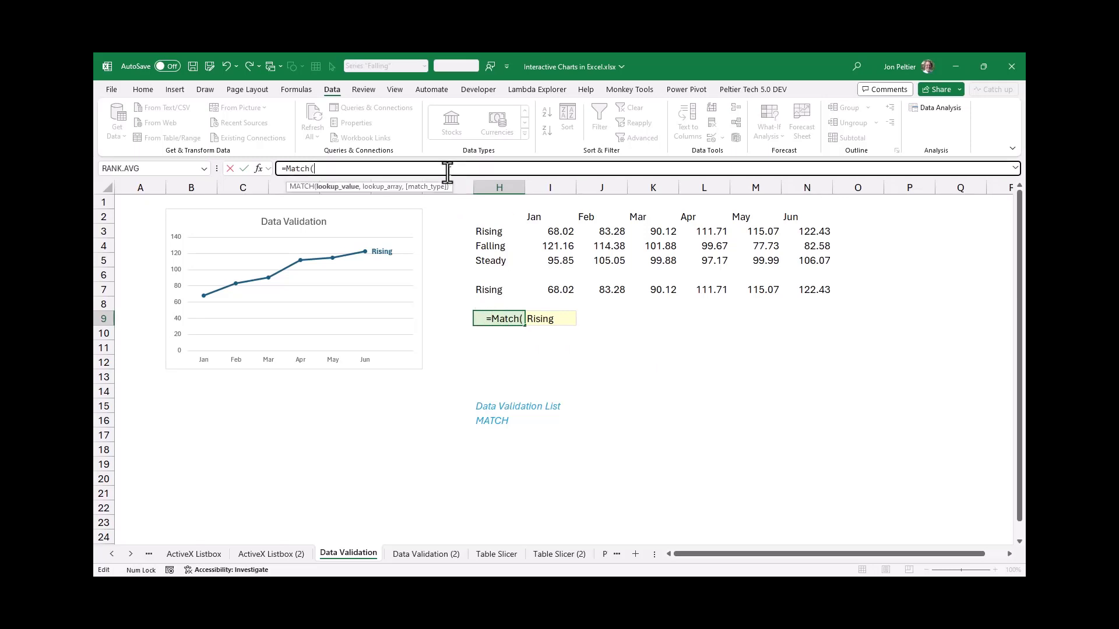
{"action": "left_click", "coordinate": [553, 320]}
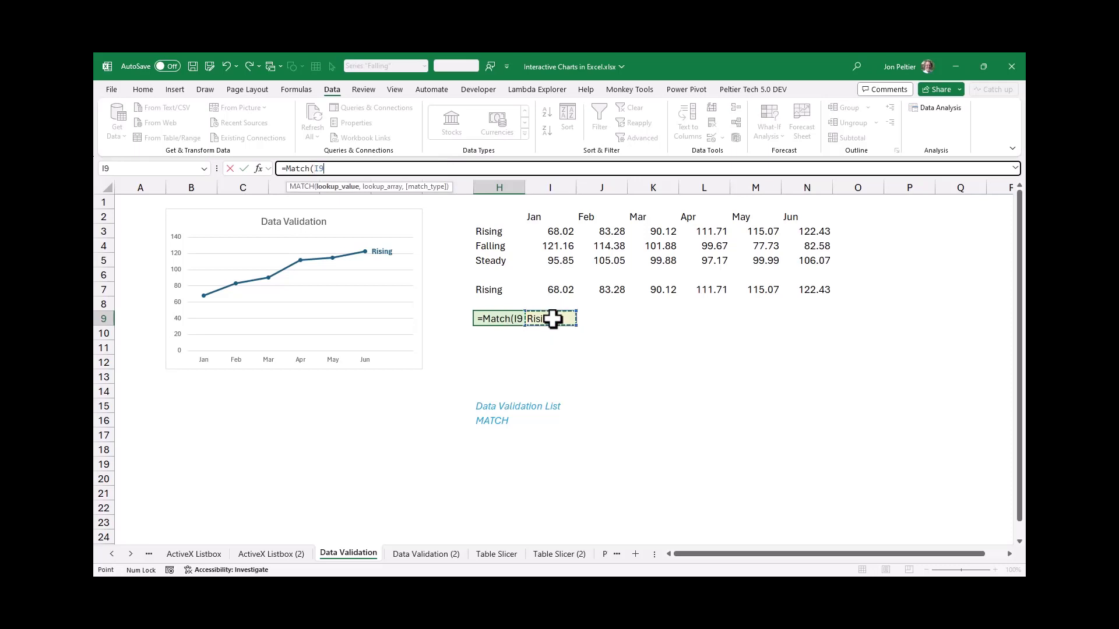
{"action": "type", "text": ","}
{"action": "left_click_drag", "start_coordinate": [487, 237], "coordinate": [479, 261]}
{"action": "type", "text": ",0)"}
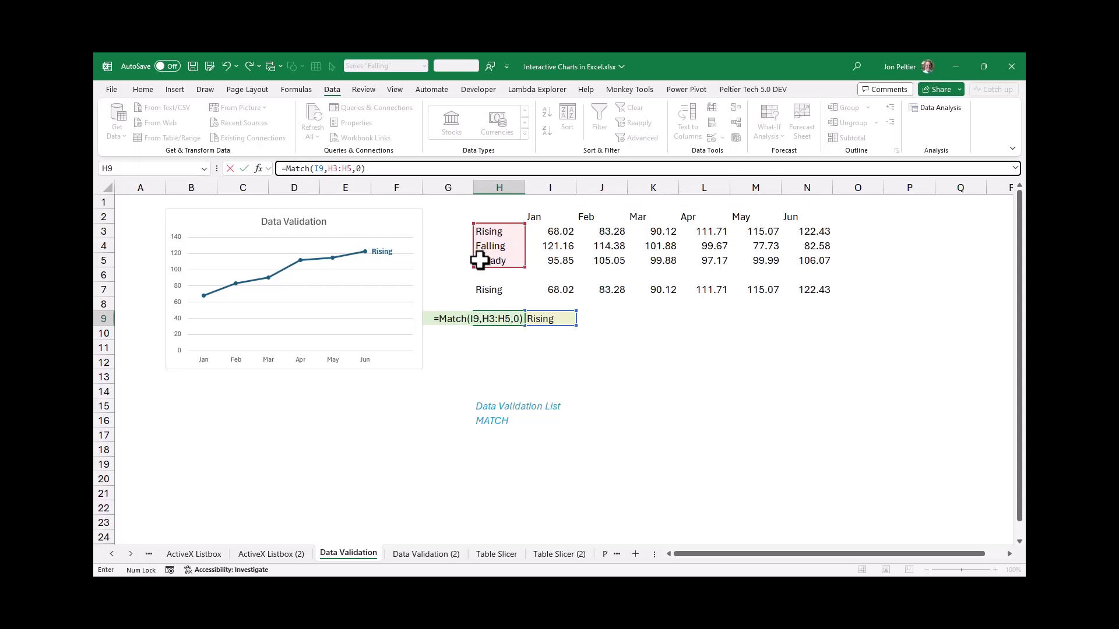
{"action": "key", "text": "Return"}
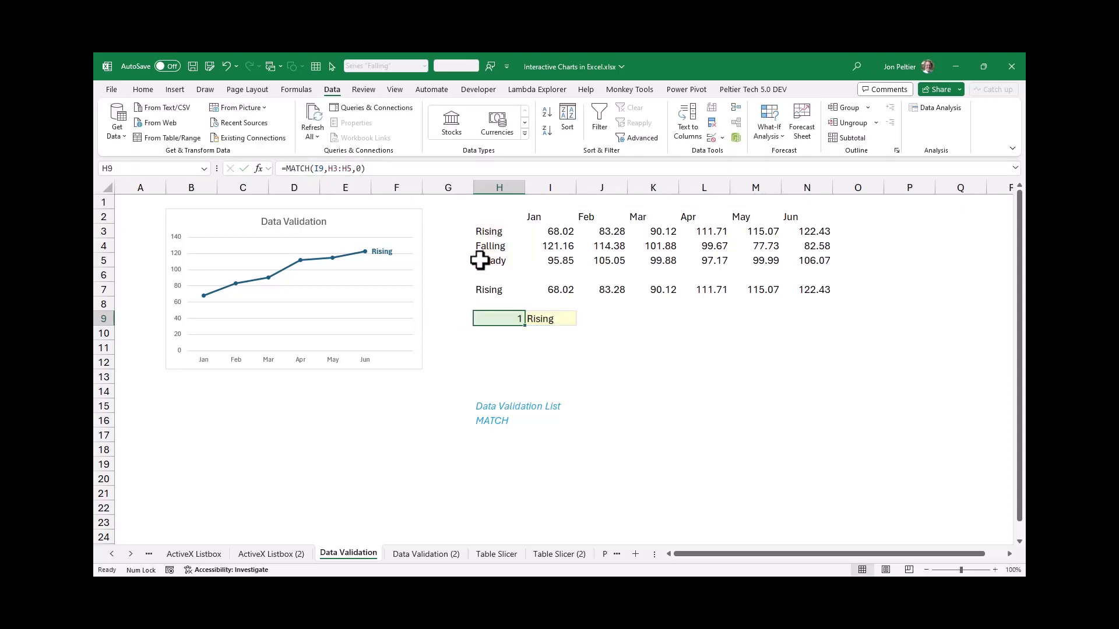
Test the validation list in I9 by choosing Falling, Steady and Rising in turn to switch the charted series
{"action": "left_click", "coordinate": [544, 320]}
{"action": "left_click", "coordinate": [581, 321]}
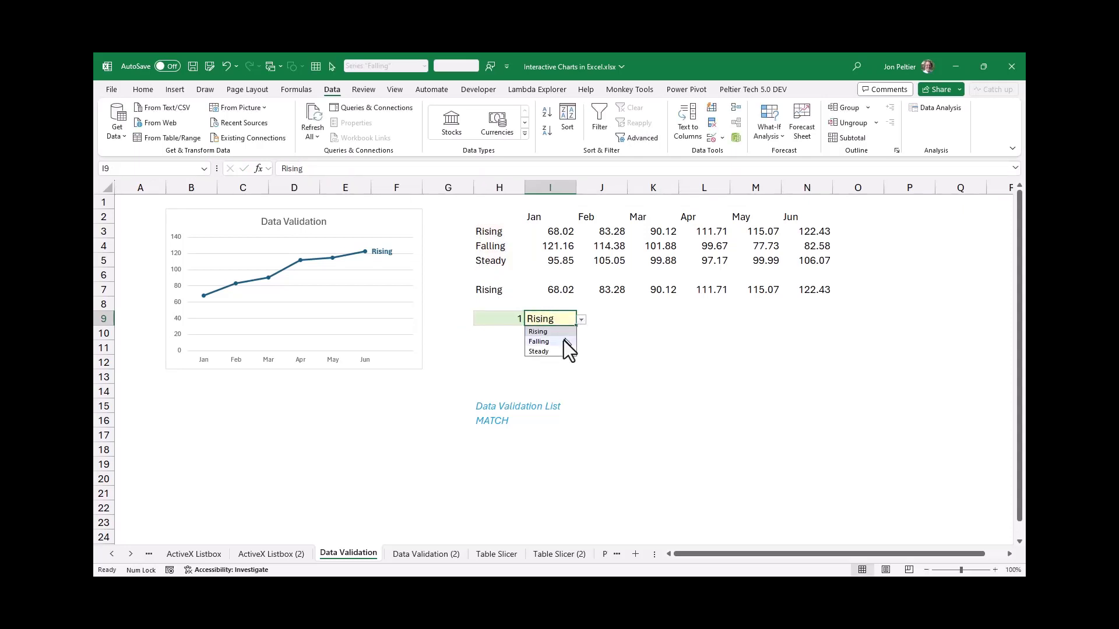
{"action": "left_click", "coordinate": [564, 339]}
{"action": "left_click", "coordinate": [581, 320]}
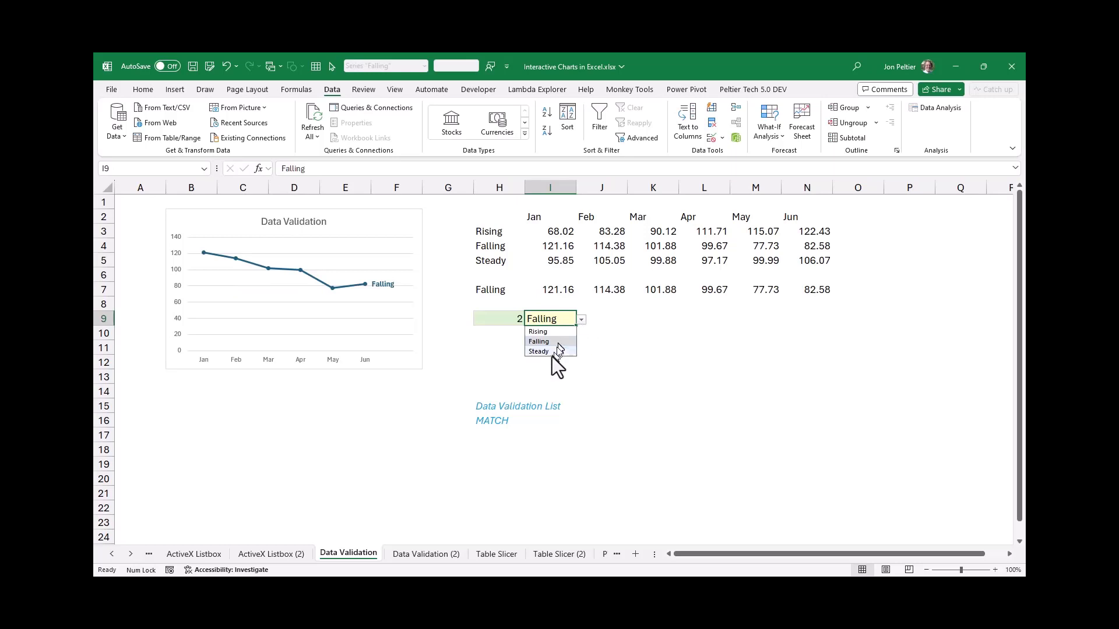
{"action": "left_click", "coordinate": [551, 354]}
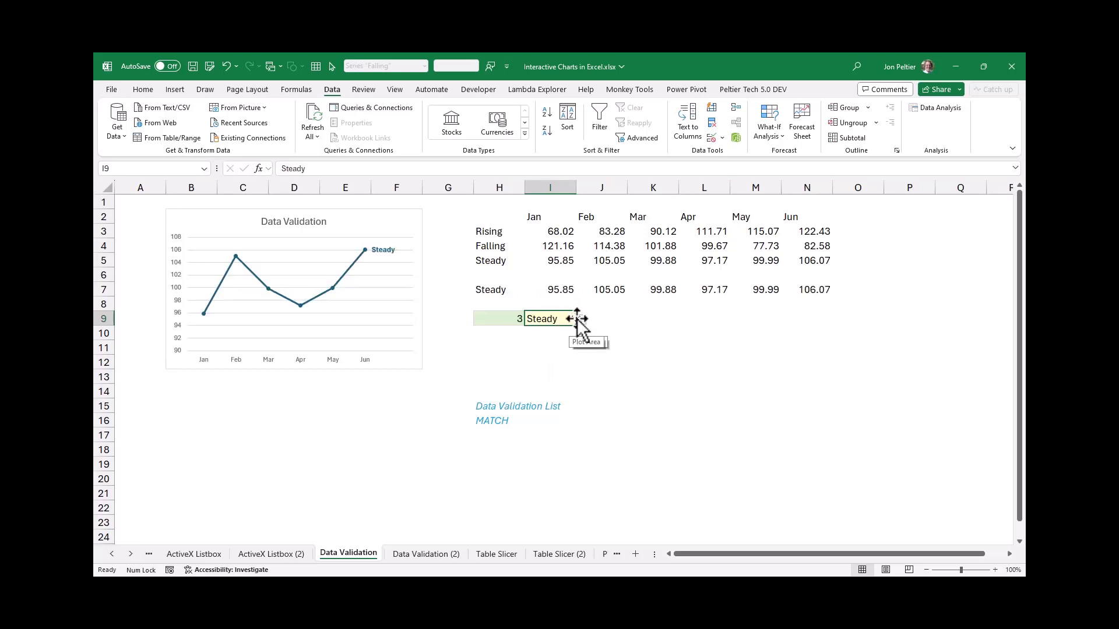
{"action": "left_click", "coordinate": [582, 322]}
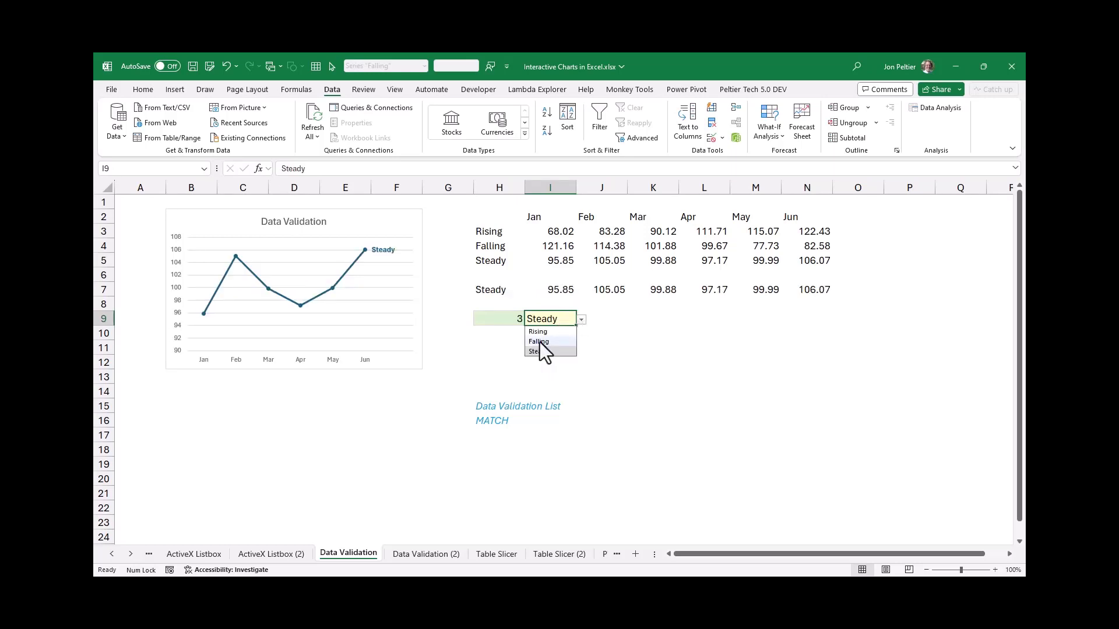
{"action": "left_click", "coordinate": [541, 331]}
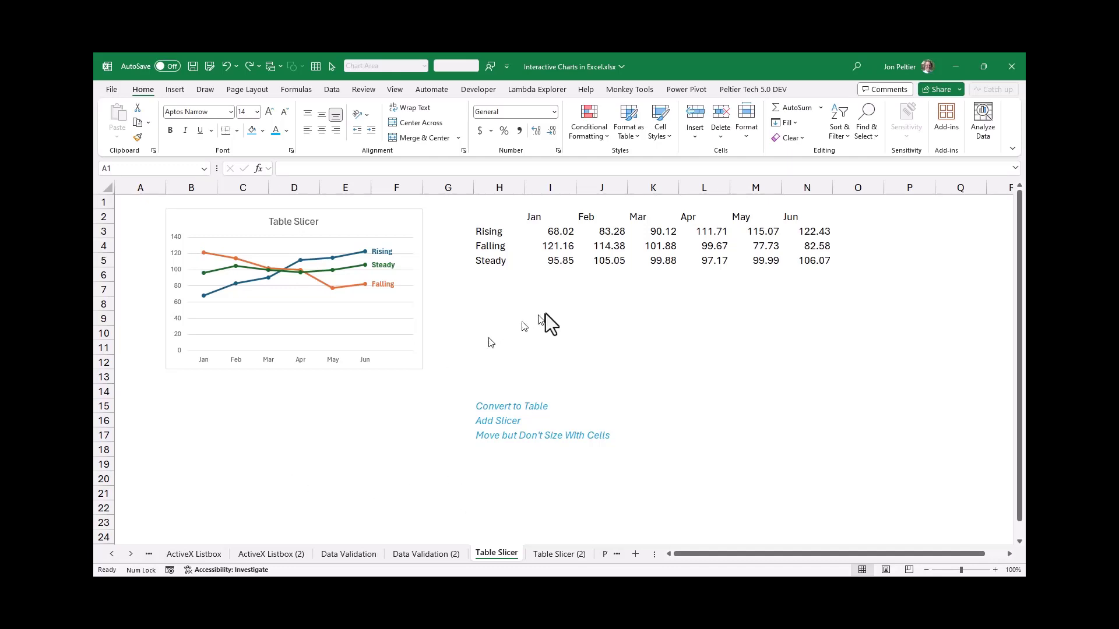
On the Table Slicer sheet, enter the header Series in H2 and Blank in O2, the chart range's empty last column
{"action": "left_click", "coordinate": [492, 220]}
{"action": "left_click", "coordinate": [492, 220]}
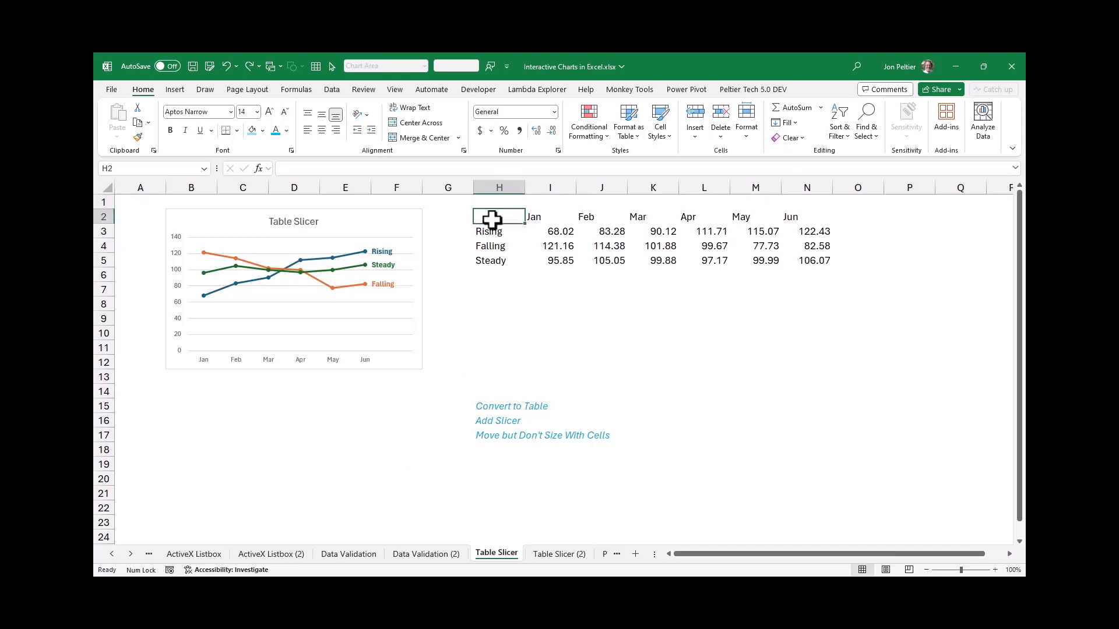
{"action": "type", "text": "Series"}
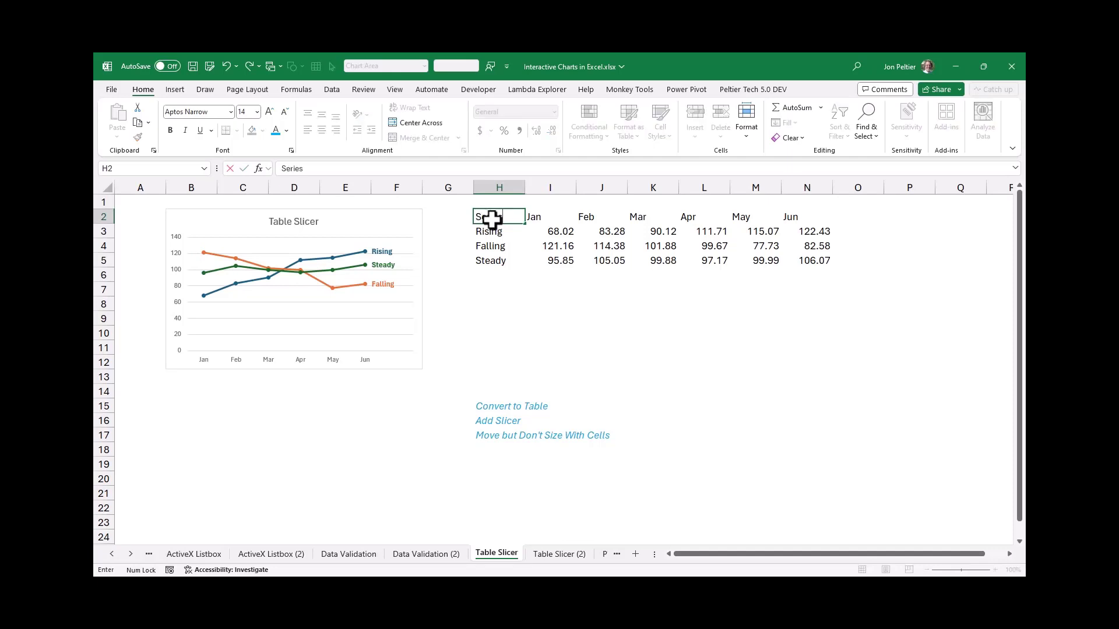
{"action": "key", "text": "Return"}
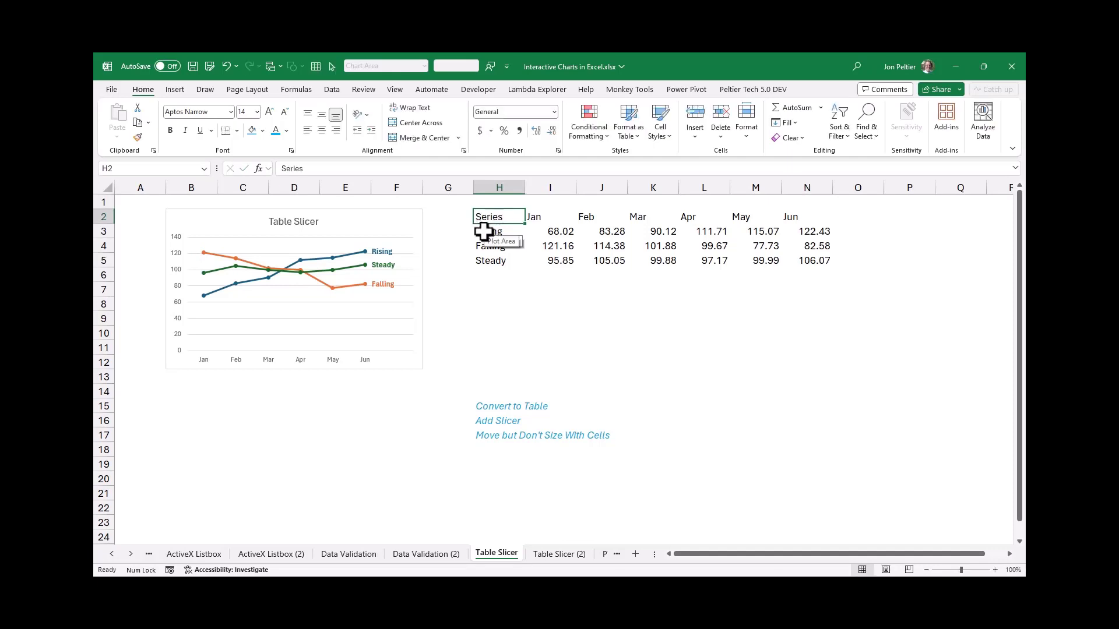
{"action": "left_click", "coordinate": [393, 218]}
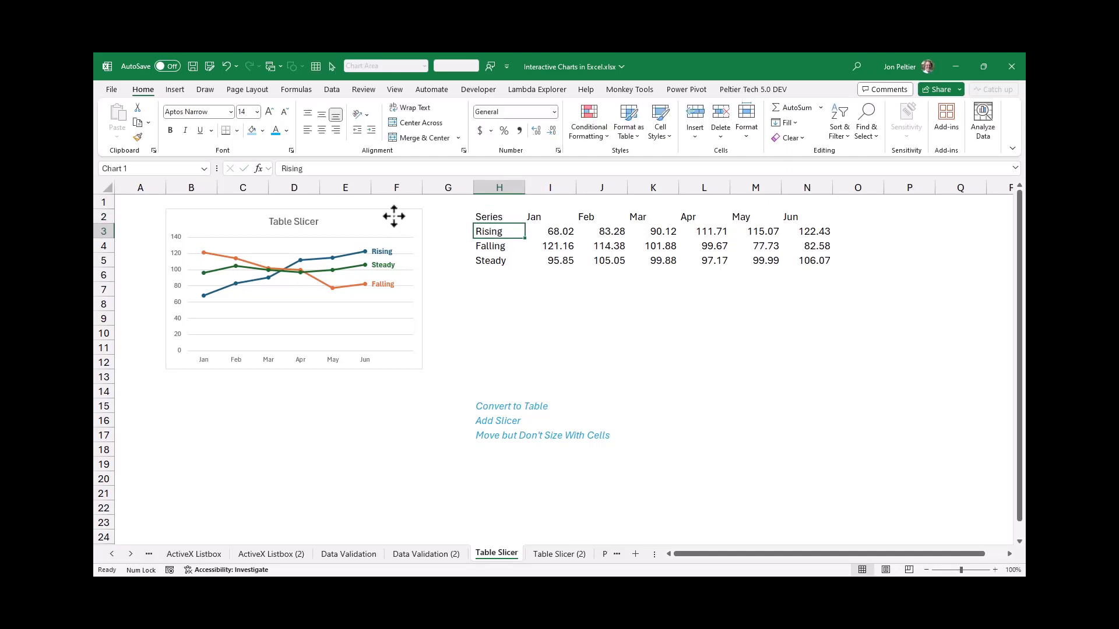
{"action": "left_click", "coordinate": [853, 214]}
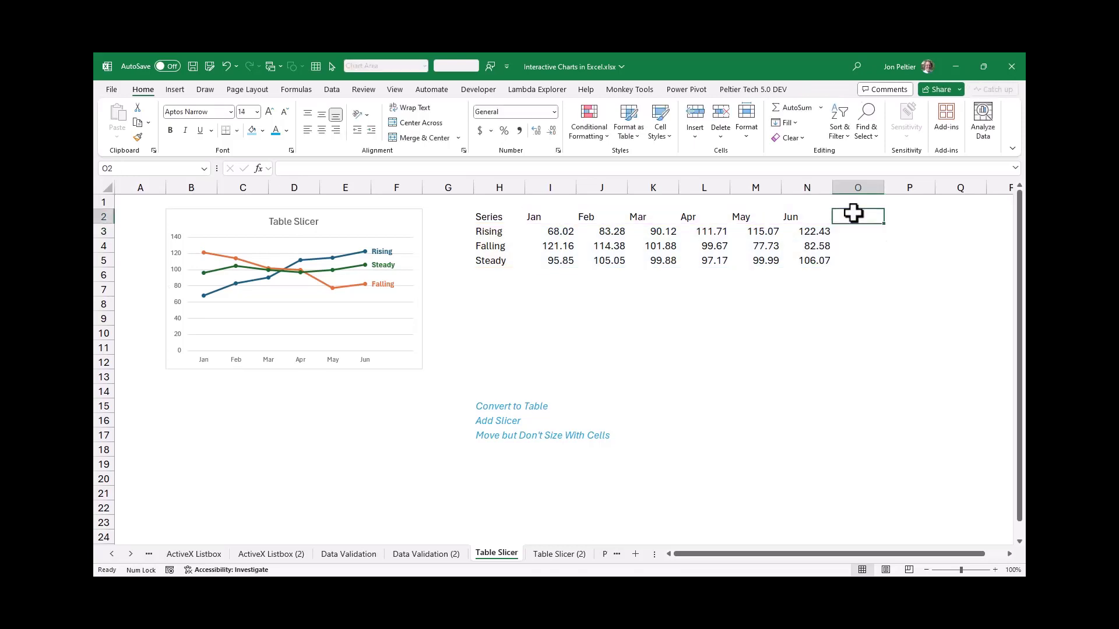
{"action": "type", "text": "Blank"}
{"action": "key", "text": "ctrl+Return"}
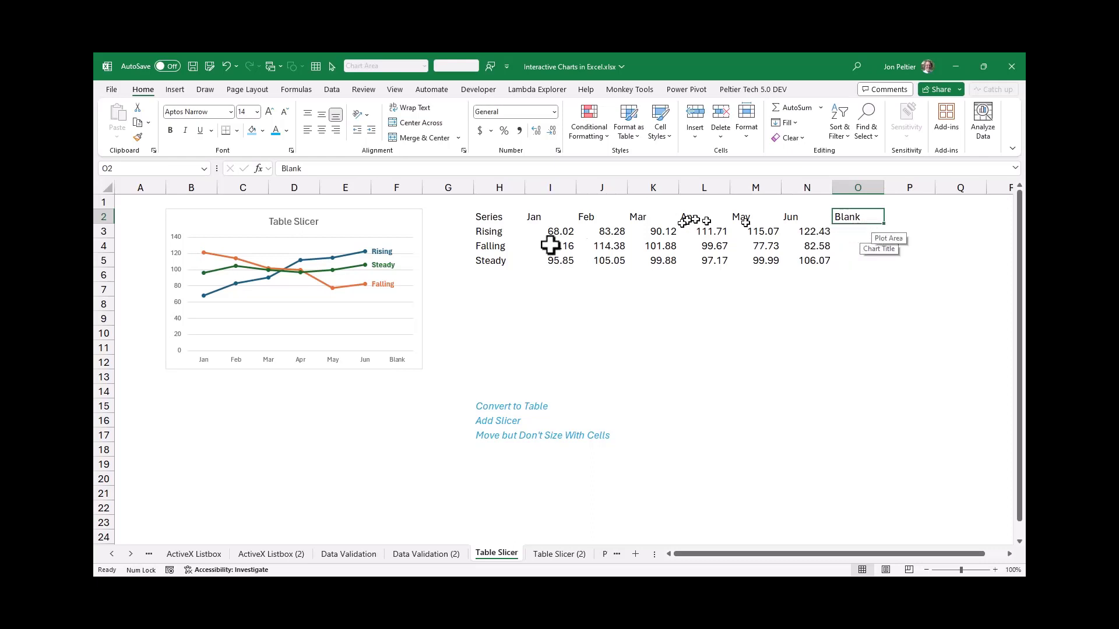
Format the chart data H2:O5 as a table with headers, using the blue banded style from the first Medium row
{"action": "left_click", "coordinate": [490, 217]}
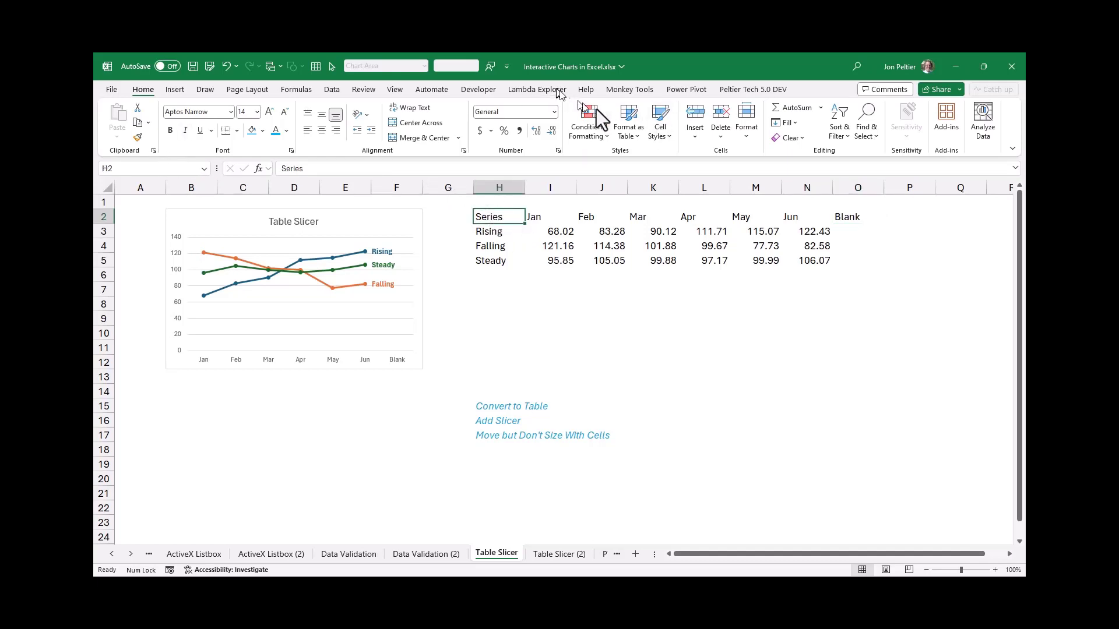
{"action": "left_click", "coordinate": [623, 116]}
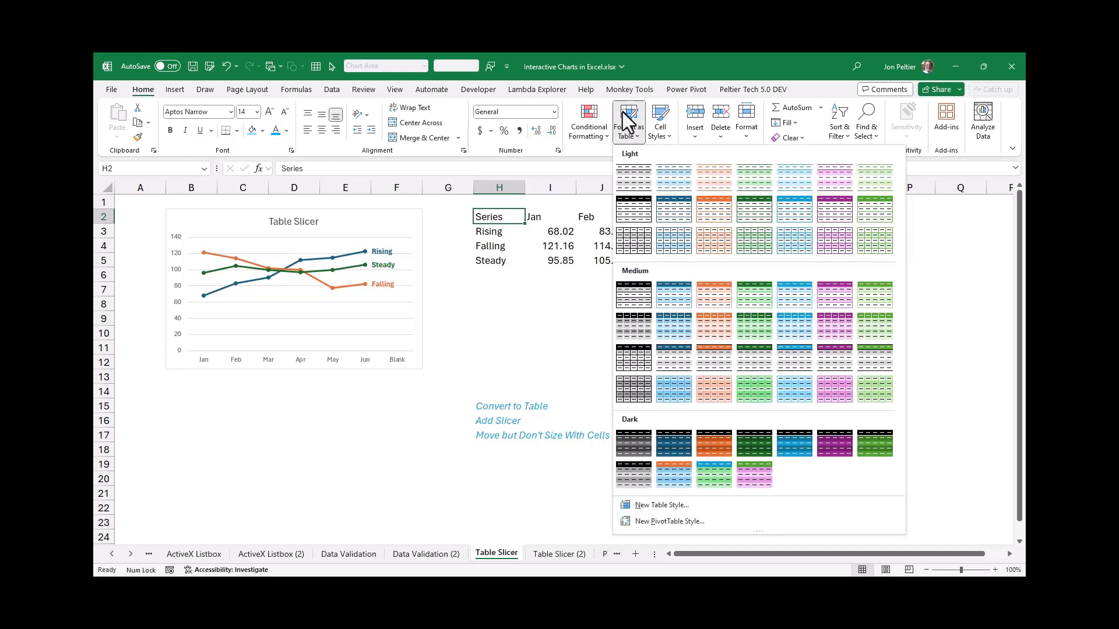
{"action": "left_click", "coordinate": [671, 298]}
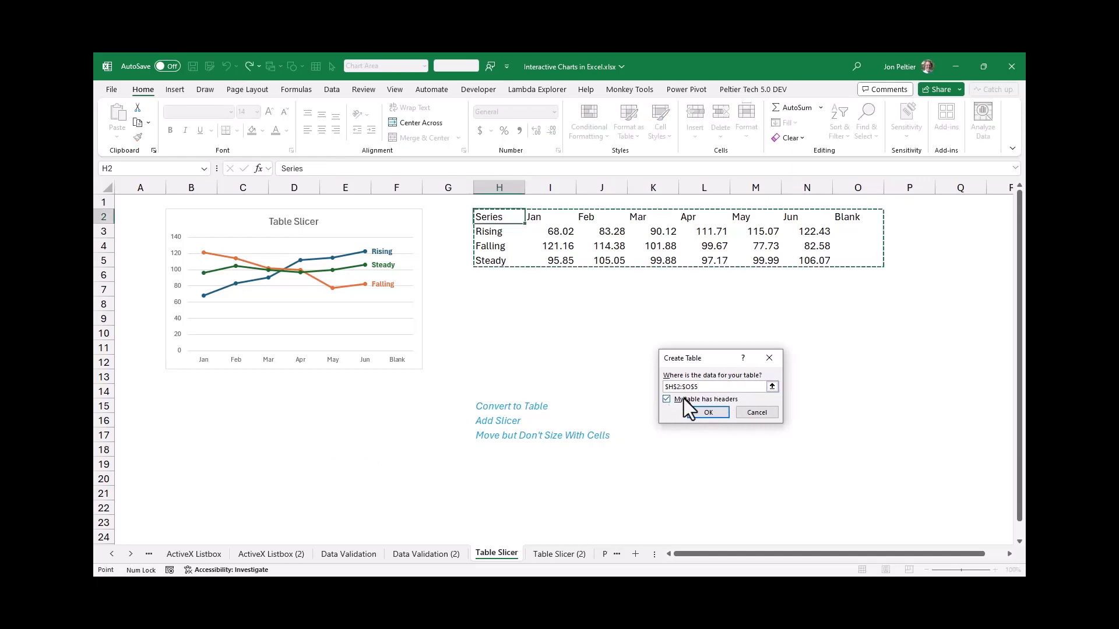
{"action": "left_click", "coordinate": [719, 413]}
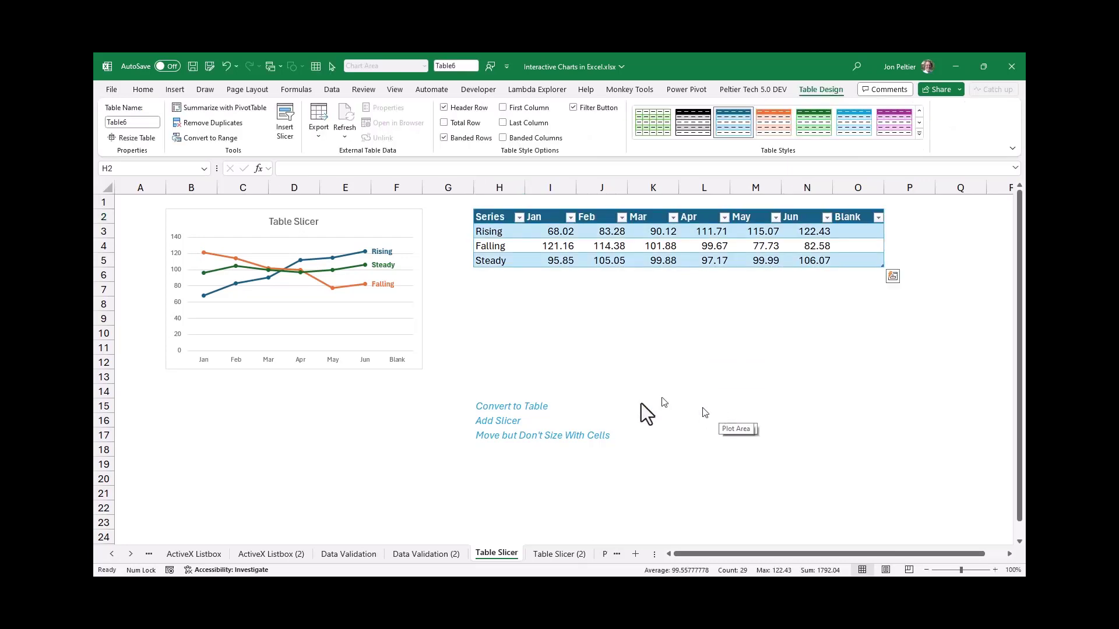
{"action": "left_click", "coordinate": [519, 218]}
{"action": "left_click", "coordinate": [640, 336]}
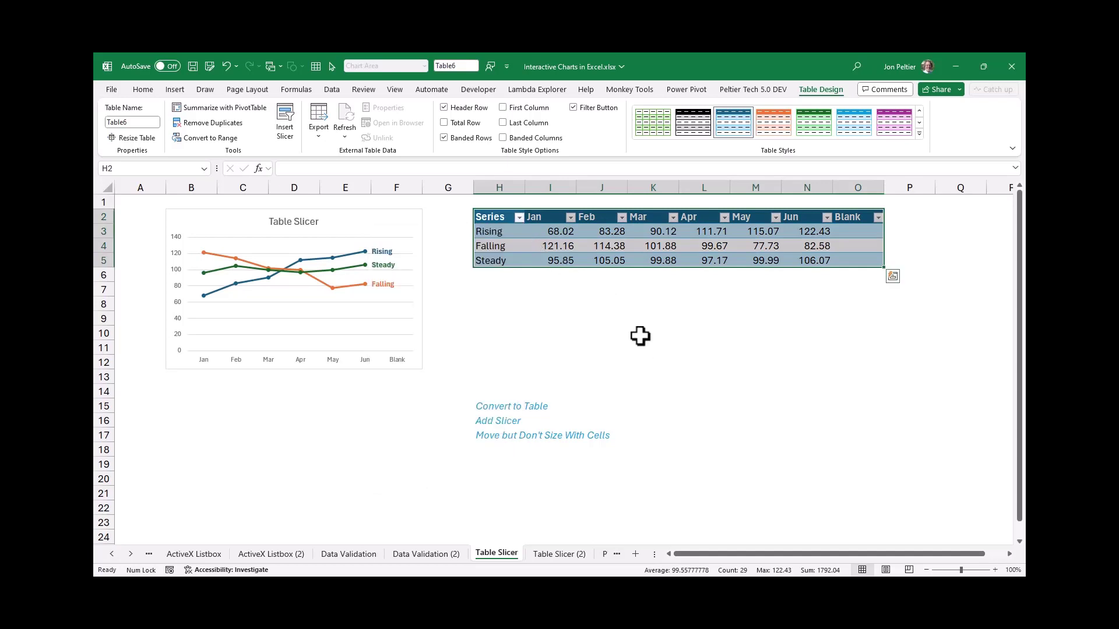
{"action": "left_click", "coordinate": [640, 337]}
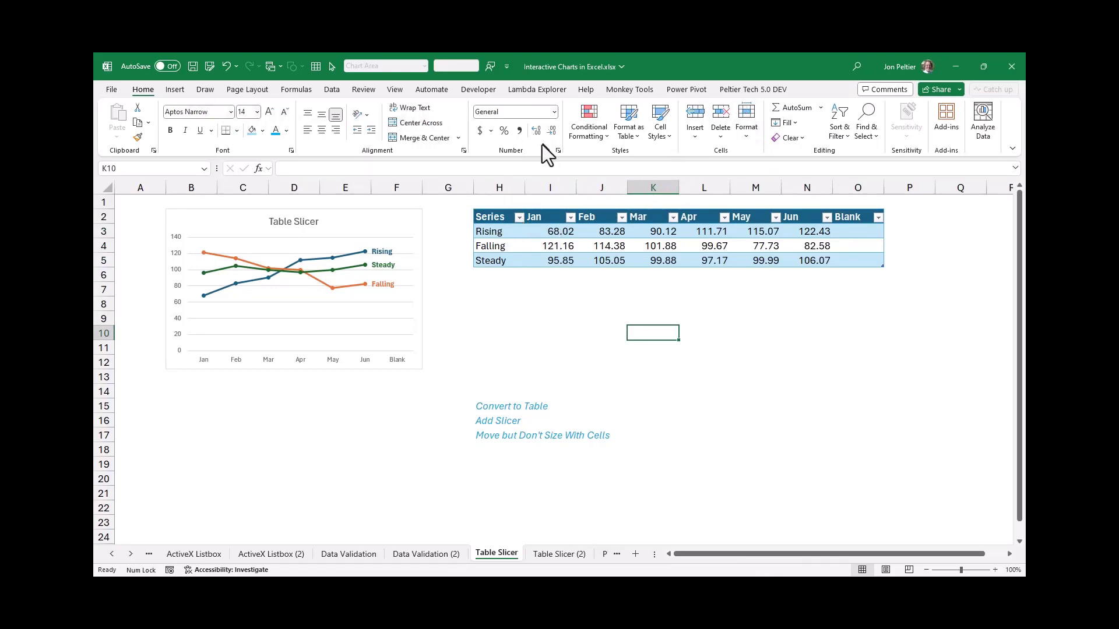
Insert a slicer for the table's Series column and place it below the table, clear of the blue notes
{"action": "left_click", "coordinate": [553, 235]}
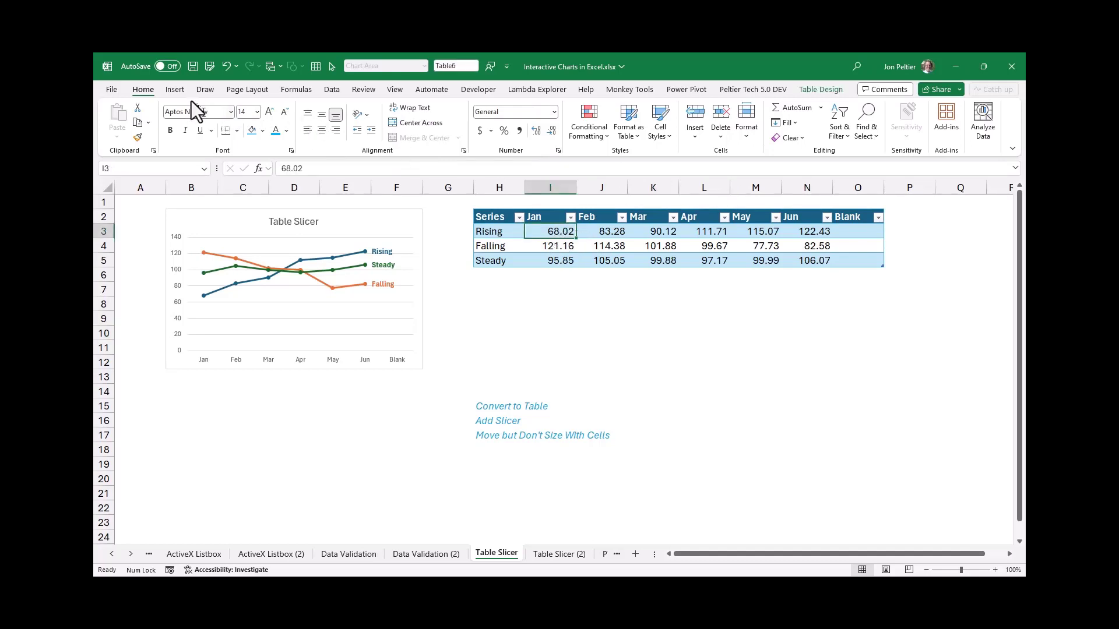
{"action": "left_click", "coordinate": [176, 89]}
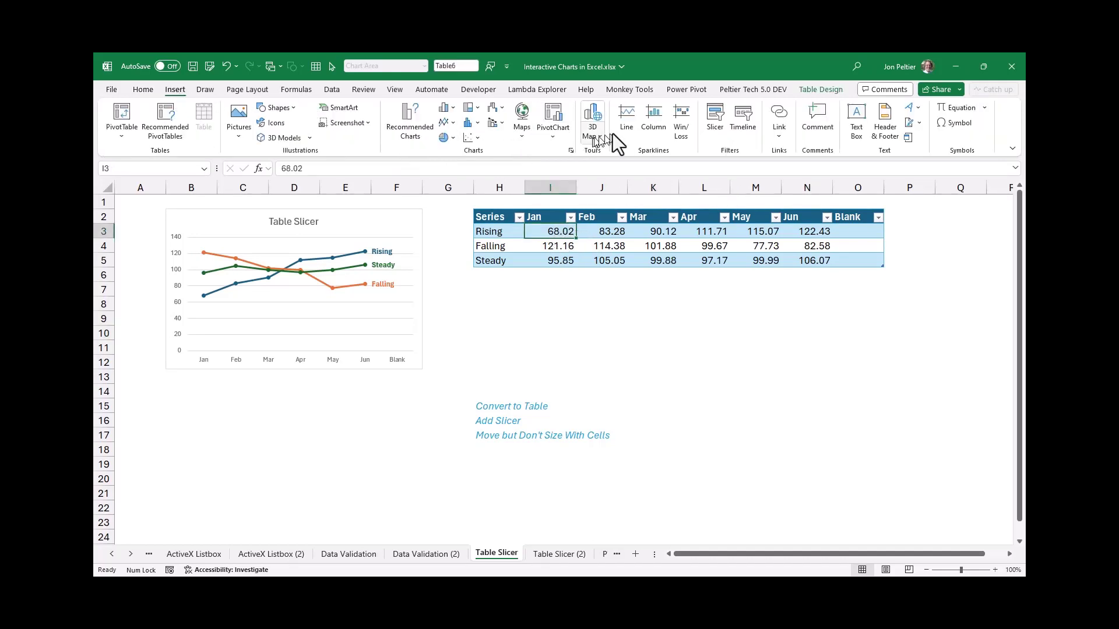
{"action": "left_click", "coordinate": [831, 95]}
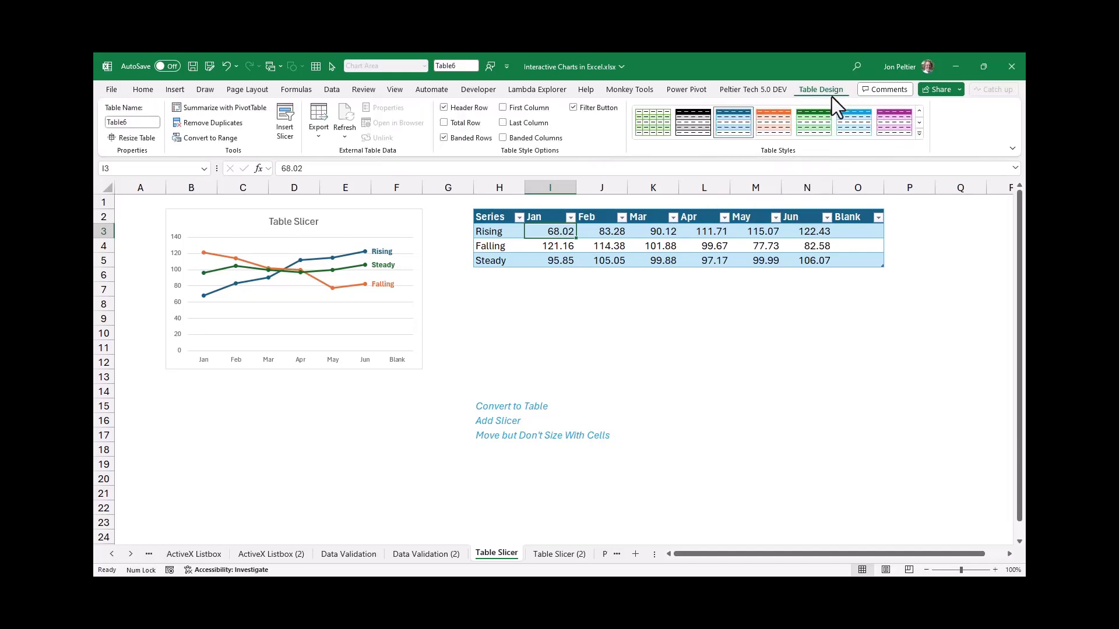
{"action": "left_click", "coordinate": [282, 114]}
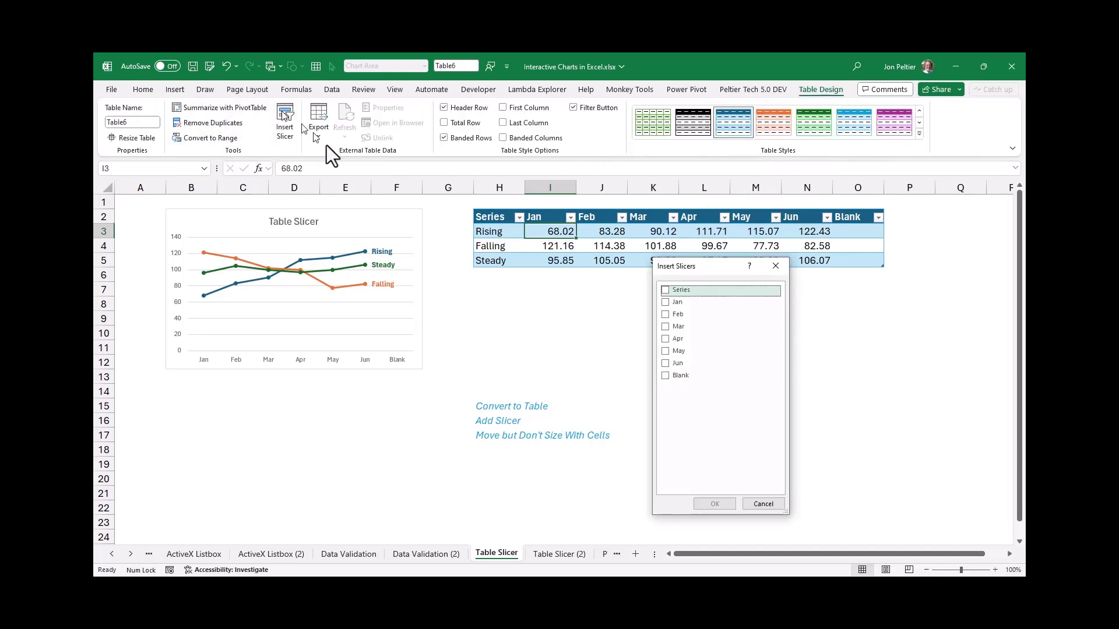
{"action": "left_click", "coordinate": [665, 290]}
{"action": "left_click", "coordinate": [728, 503]}
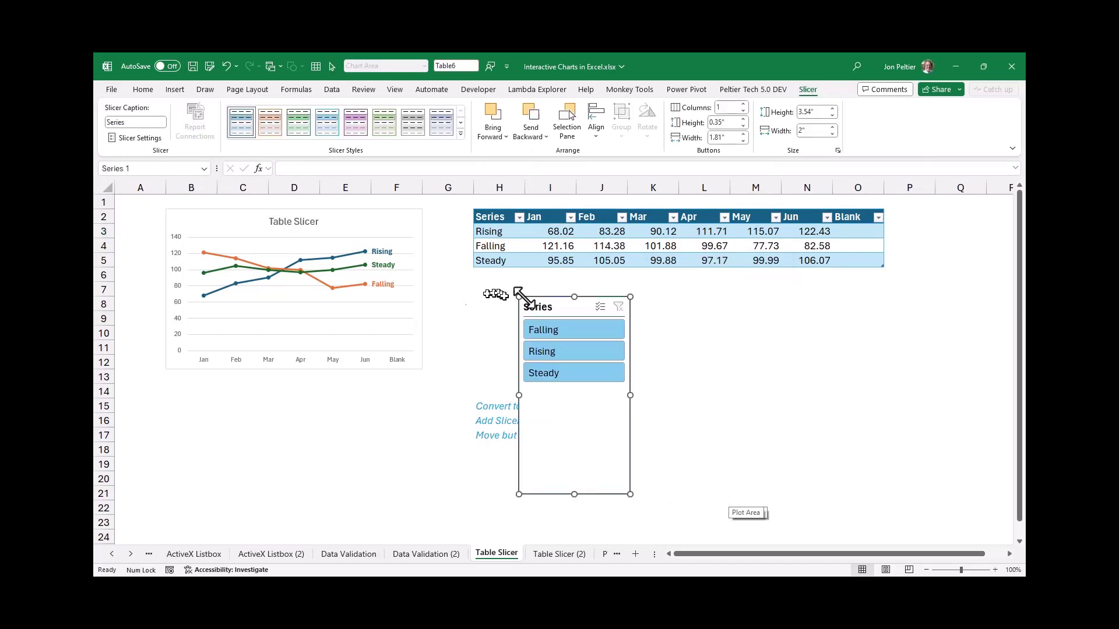
{"action": "left_click_drag", "start_coordinate": [569, 307], "coordinate": [717, 312]}
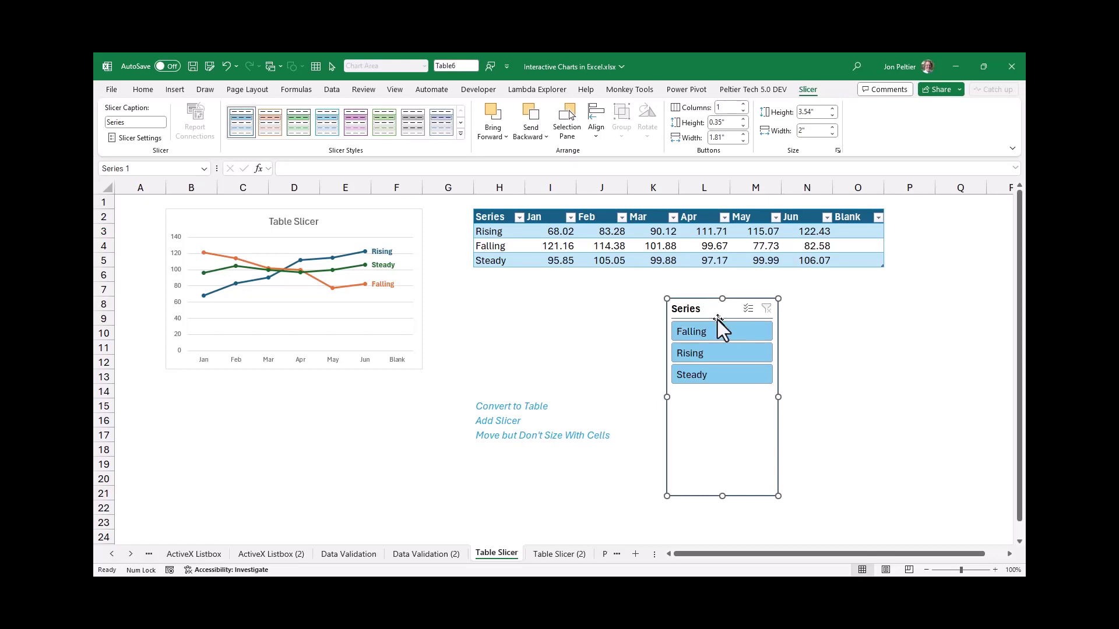
Test the slicer by filtering to Falling, Rising and Steady singly, then build a multiple selection of all three series
{"action": "left_click", "coordinate": [713, 334]}
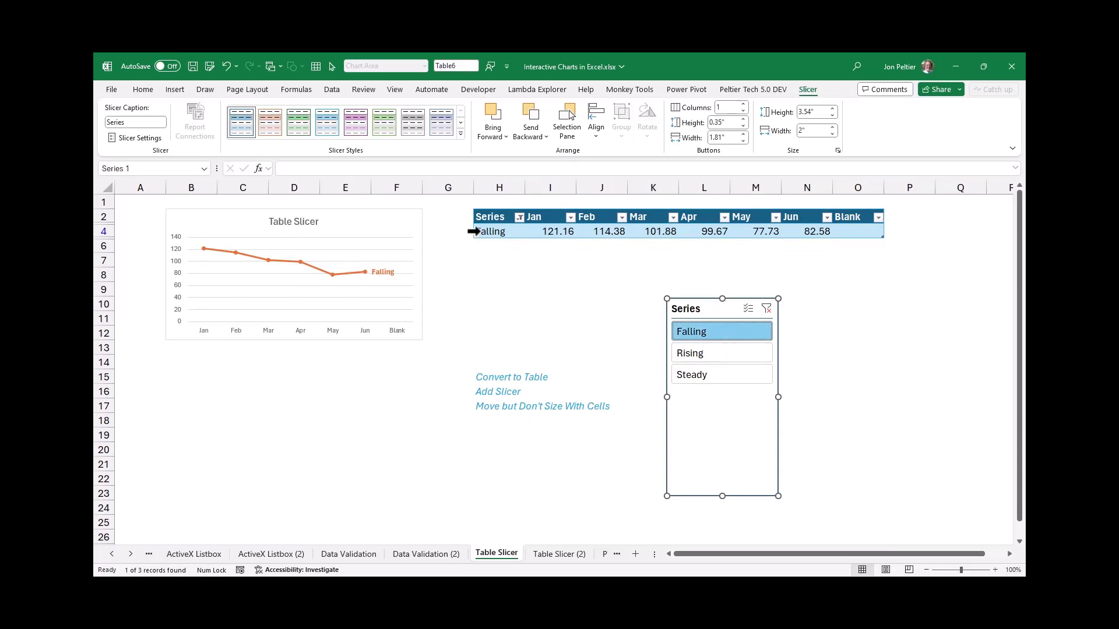
{"action": "left_click", "coordinate": [697, 356]}
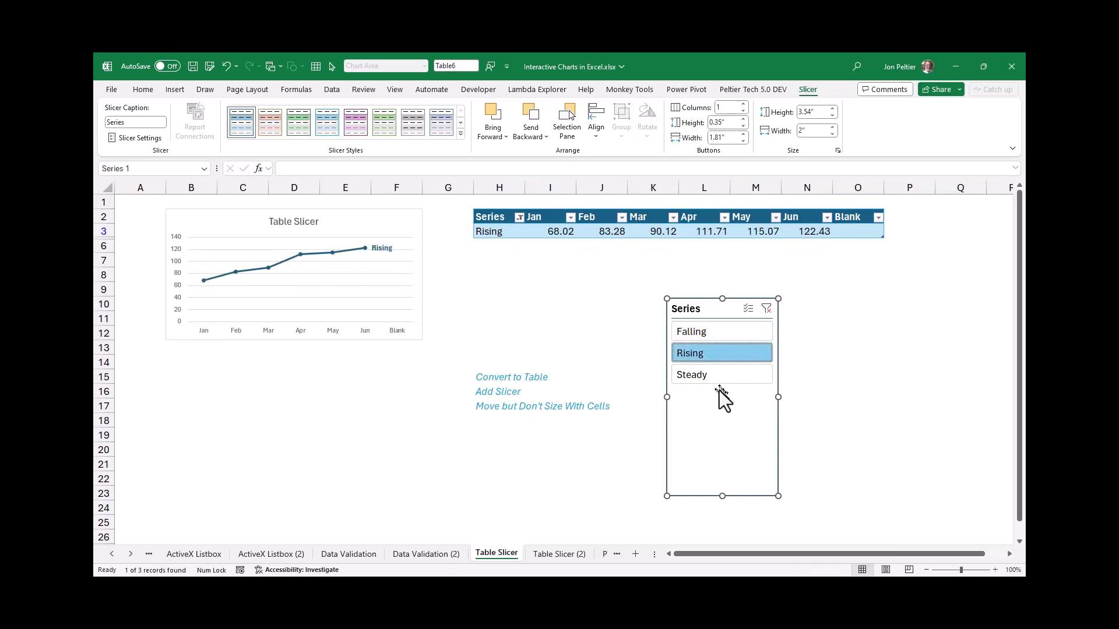
{"action": "left_click", "coordinate": [711, 377]}
{"action": "left_click", "coordinate": [708, 328]}
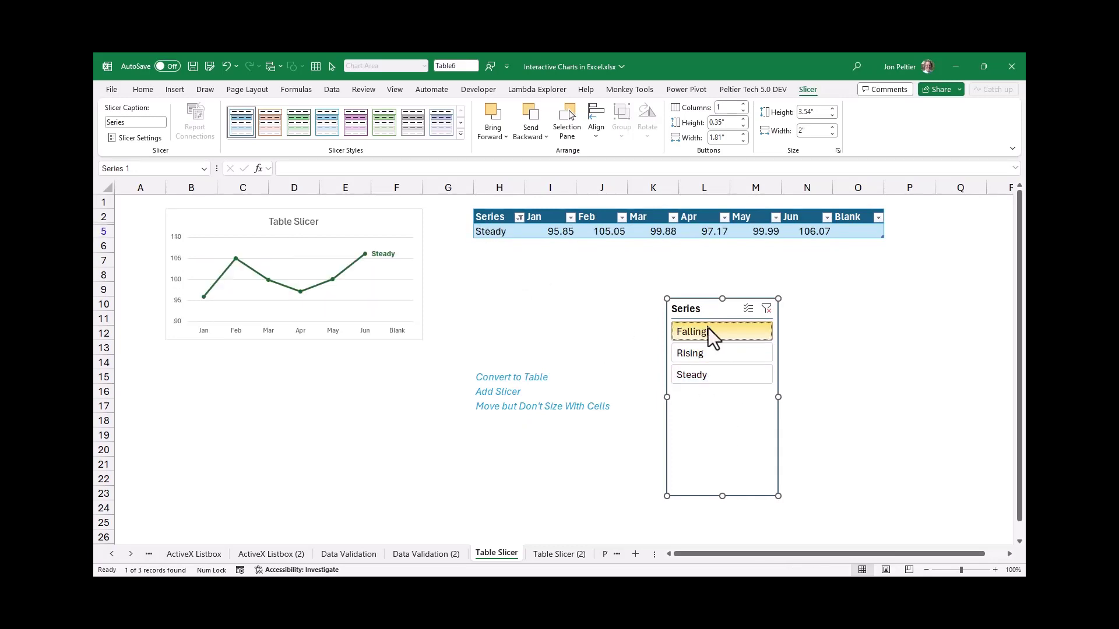
{"action": "left_click", "coordinate": [704, 353], "text": "ctrl"}
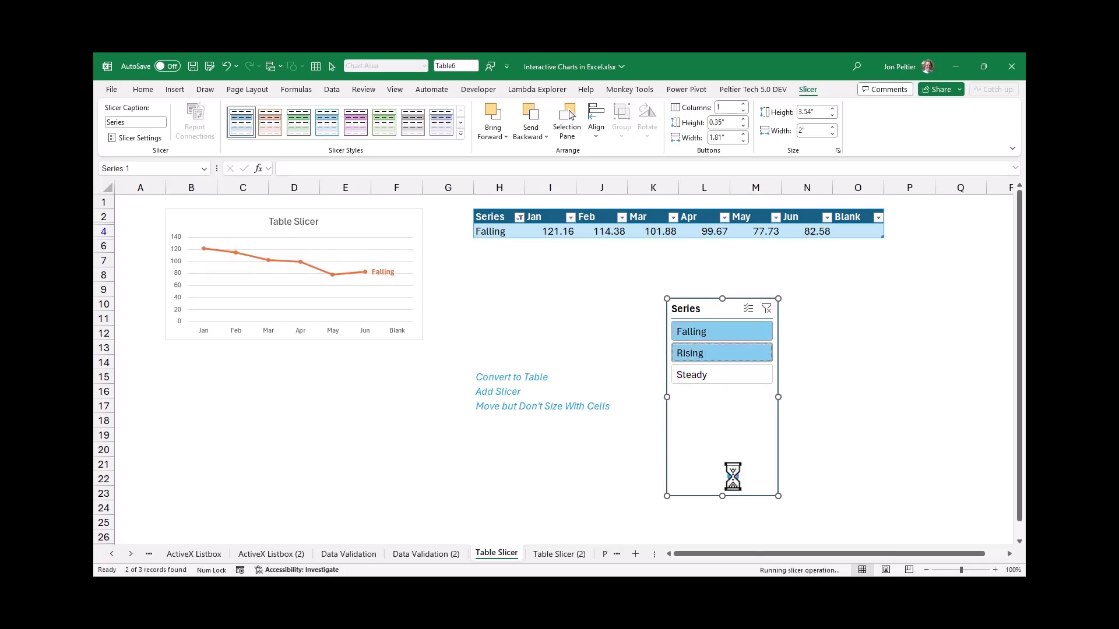
{"action": "left_click", "coordinate": [703, 379], "text": "ctrl"}
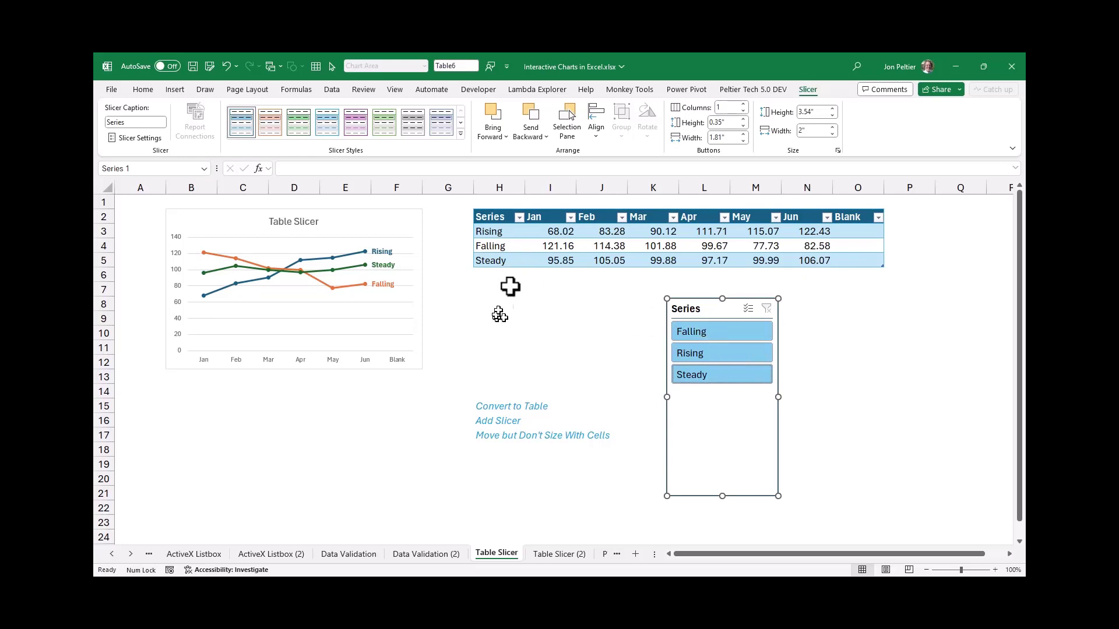
Enter Alpha in H6 below the table and fill the series names down through Eta in H12
{"action": "left_click", "coordinate": [498, 274]}
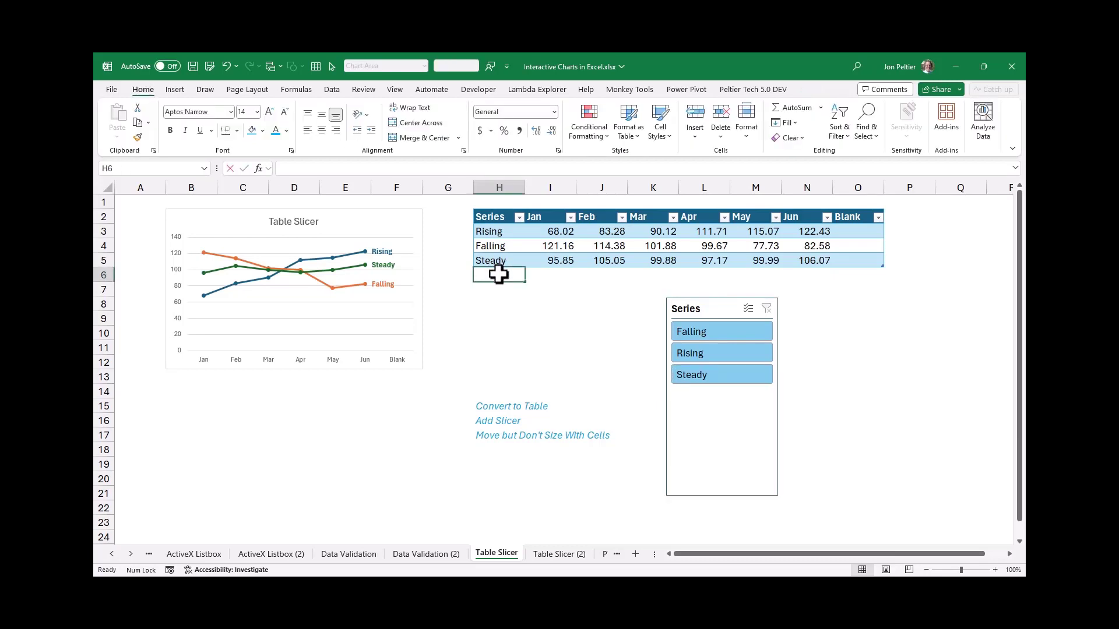
{"action": "type", "text": "Alpha"}
{"action": "key", "text": "ctrl+Return"}
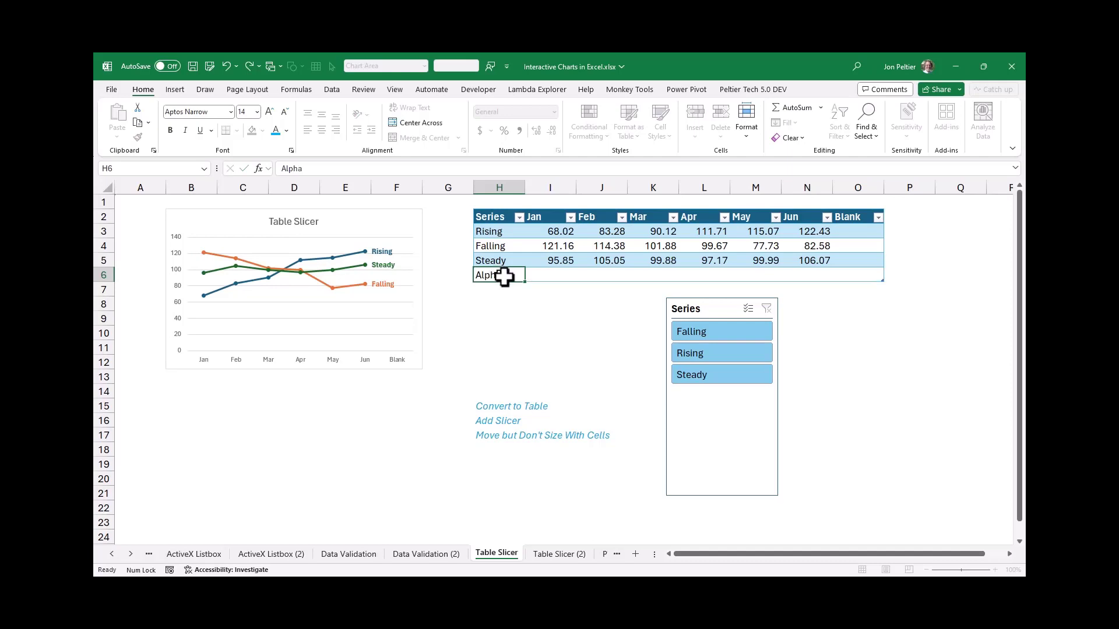
{"action": "left_click_drag", "start_coordinate": [525, 283], "coordinate": [529, 375]}
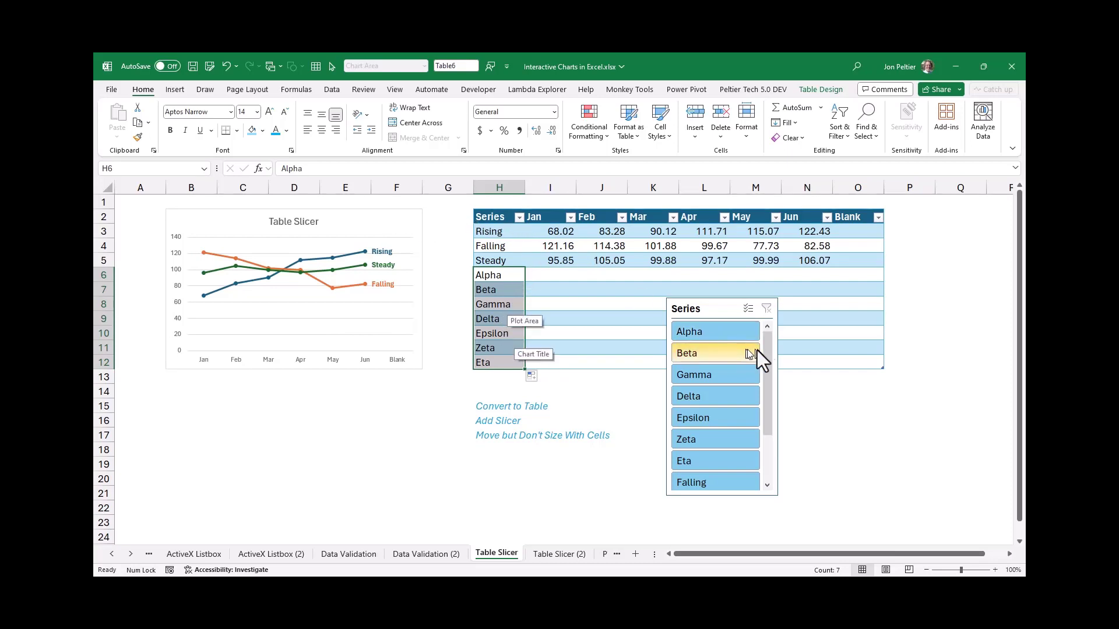
Look through the slicer's extended series list and filter the table to Rising only
{"action": "left_click_drag", "start_coordinate": [768, 357], "coordinate": [764, 472]}
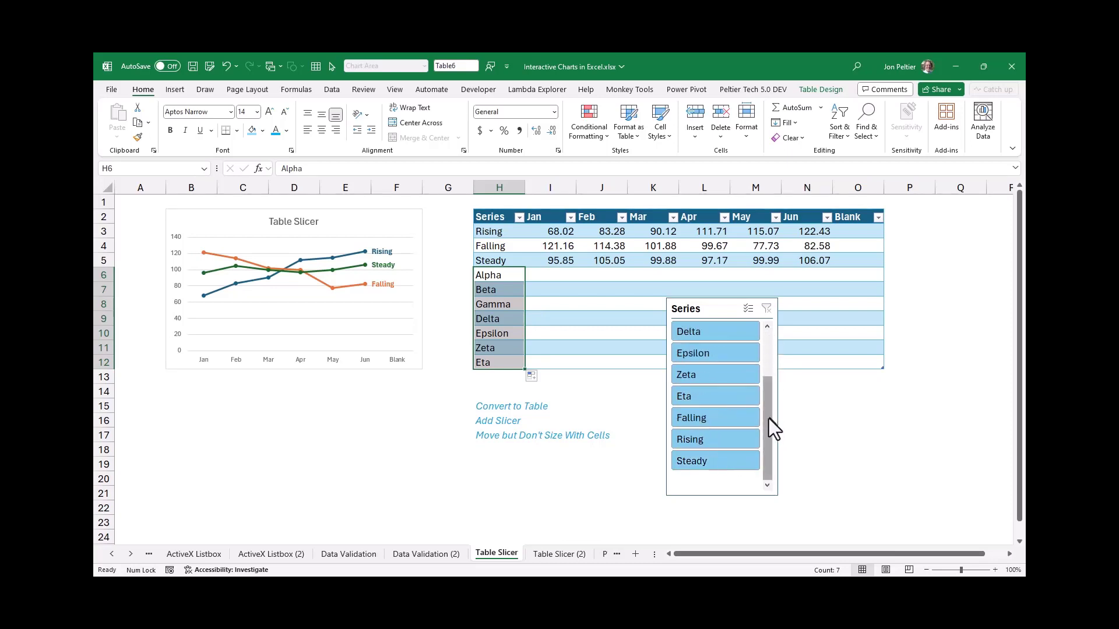
{"action": "left_click_drag", "start_coordinate": [768, 419], "coordinate": [757, 318]}
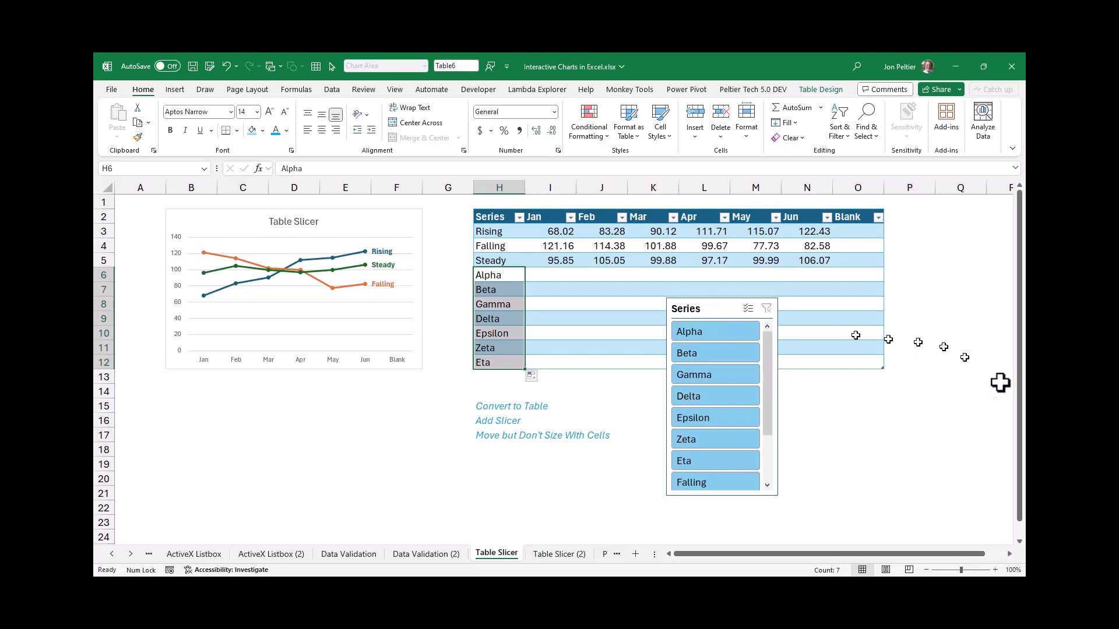
{"action": "left_click", "coordinate": [767, 450]}
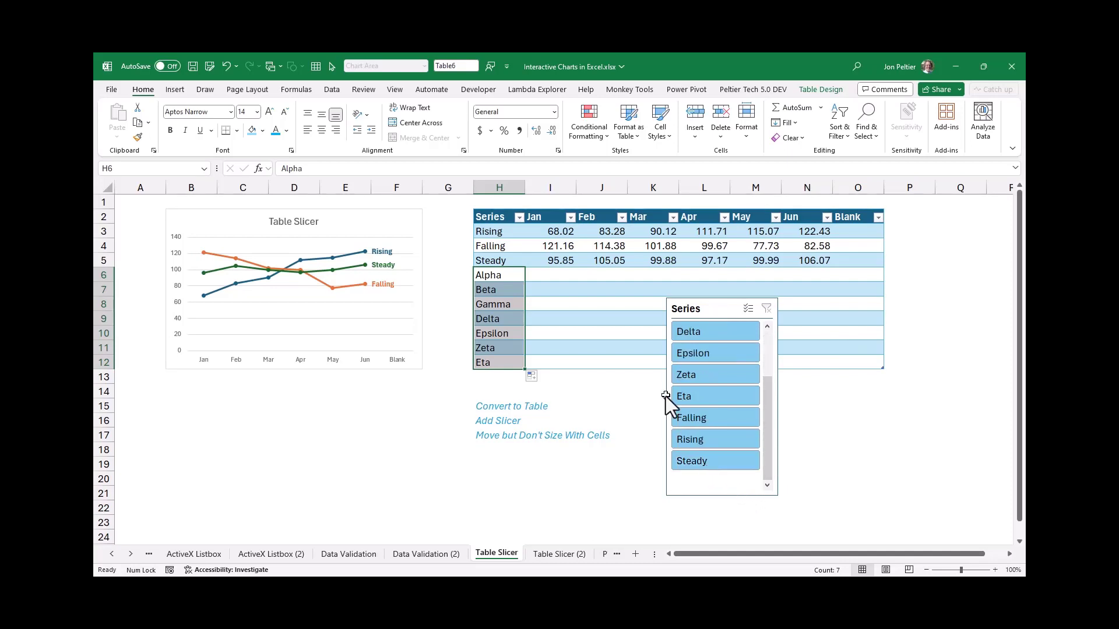
{"action": "left_click", "coordinate": [692, 438]}
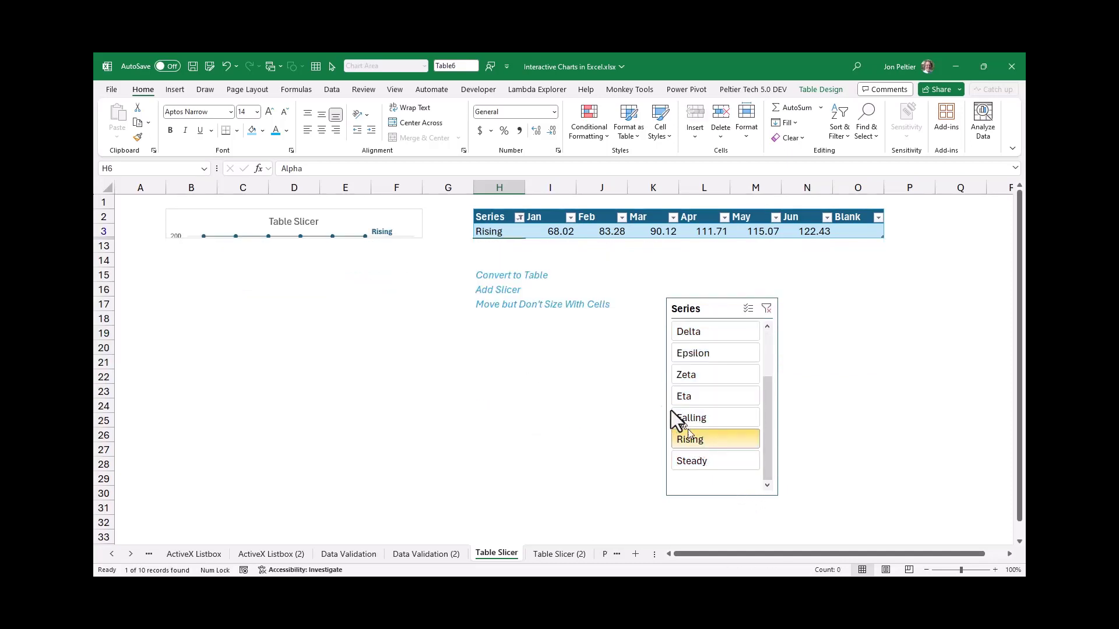
Clear the slicer's filter and set the chart to move but not size with cells
{"action": "left_click", "coordinate": [342, 223]}
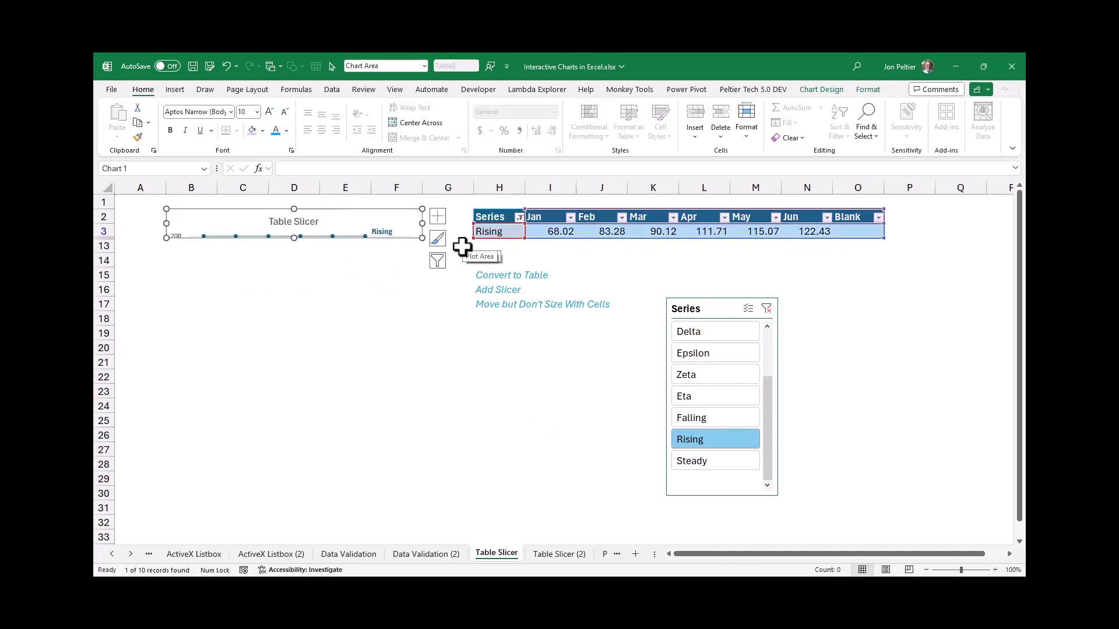
{"action": "left_click", "coordinate": [767, 311]}
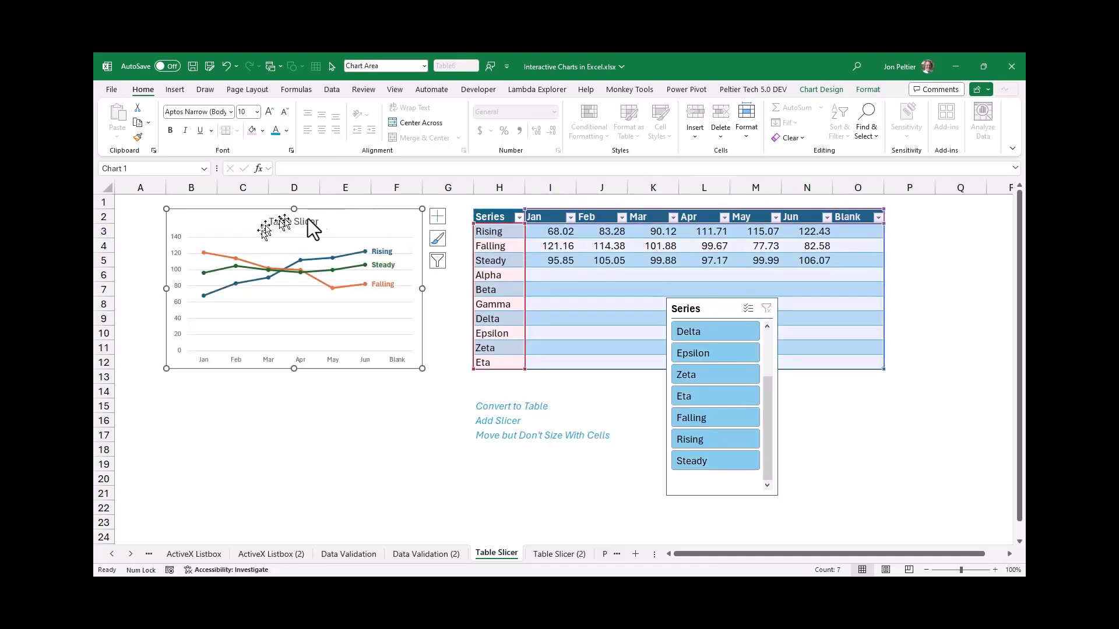
{"action": "left_click", "coordinate": [867, 92]}
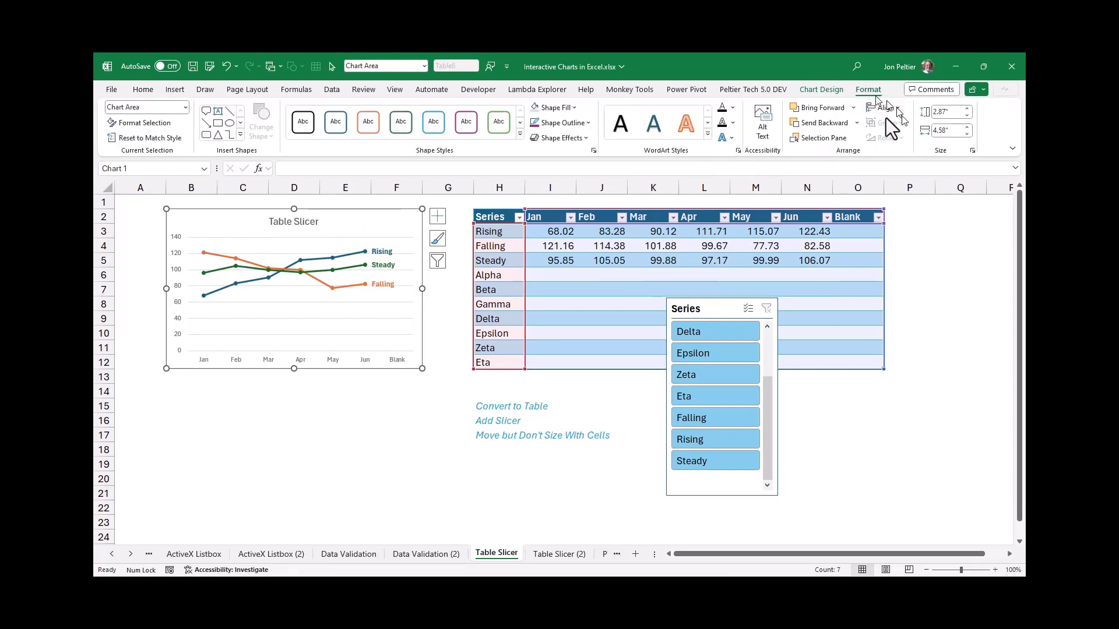
{"action": "left_click", "coordinate": [972, 150]}
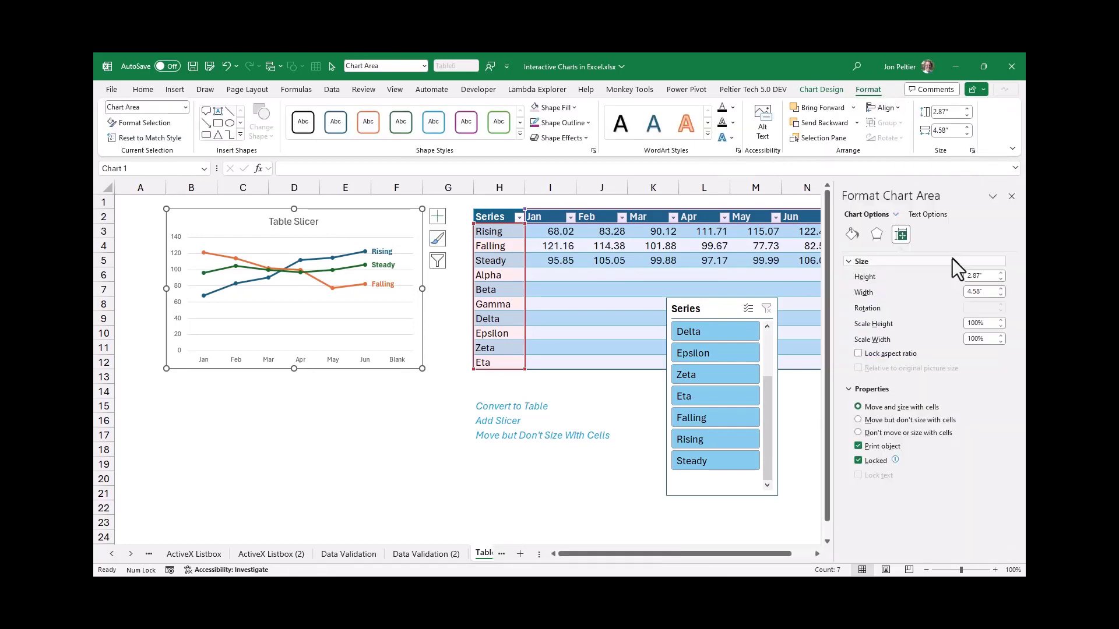
{"action": "left_click", "coordinate": [886, 421]}
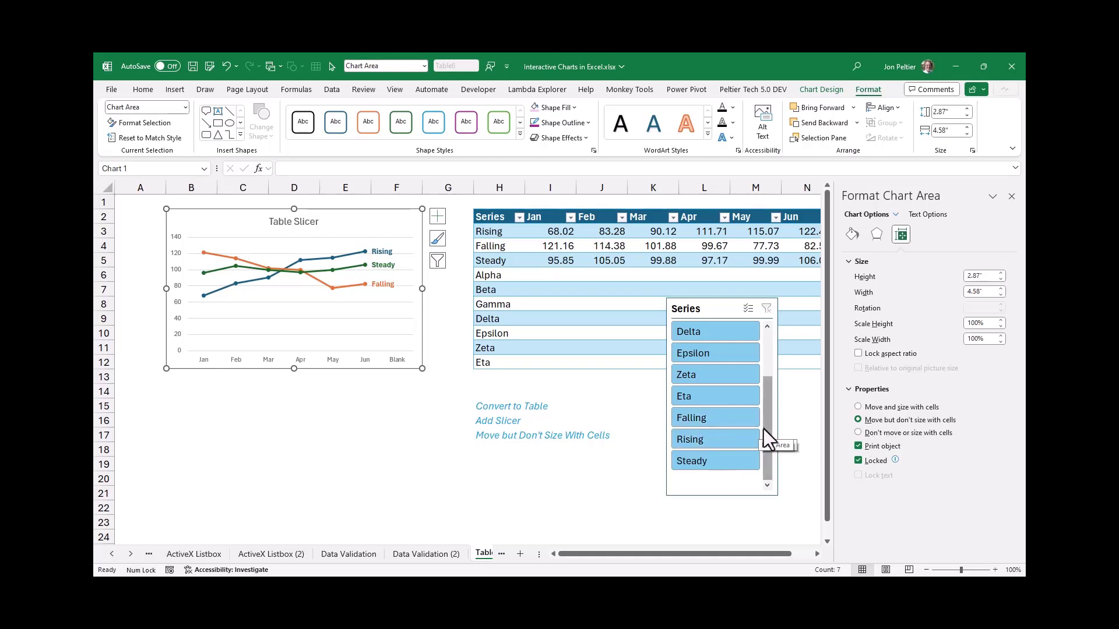
Test the chart's fixed size by filtering the slicer to Rising, Steady and Falling in turn
{"action": "left_click", "coordinate": [696, 440]}
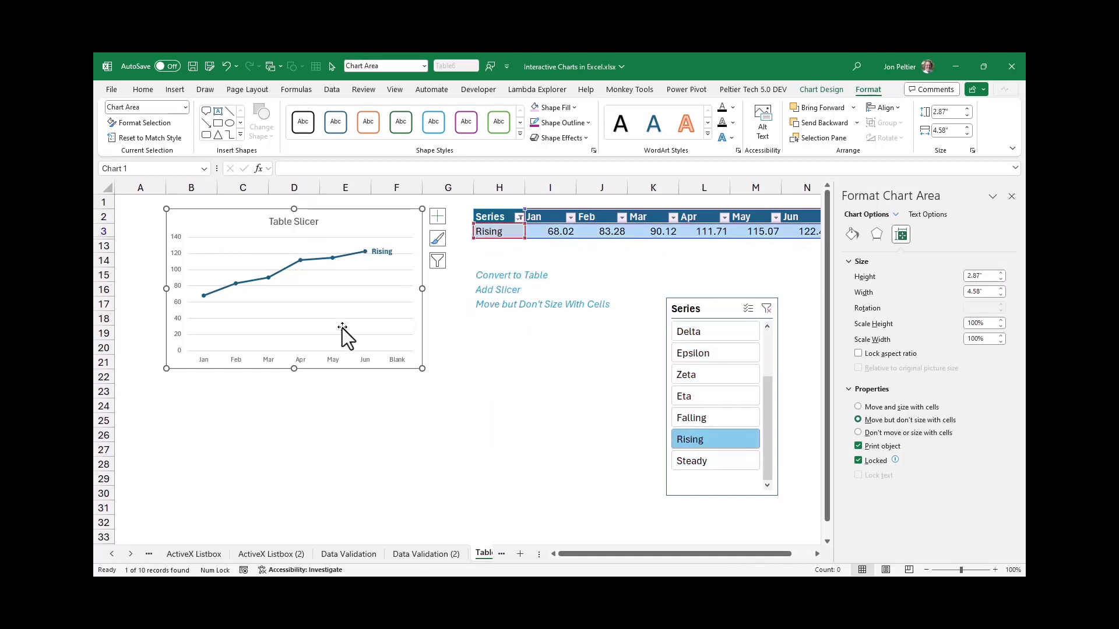
{"action": "left_click", "coordinate": [715, 456]}
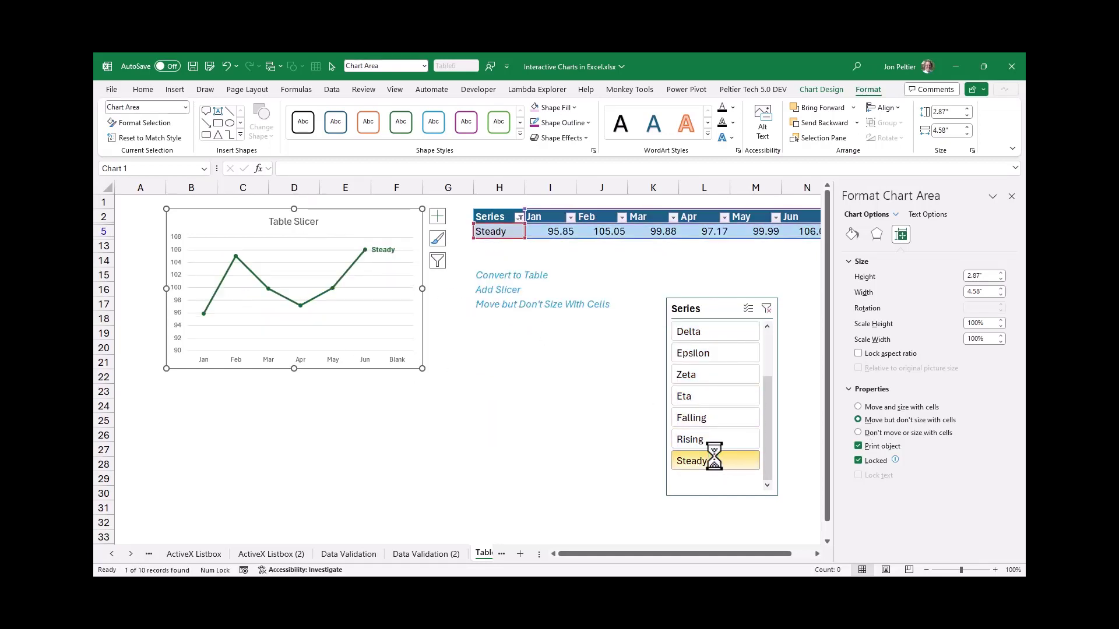
{"action": "left_click", "coordinate": [700, 424]}
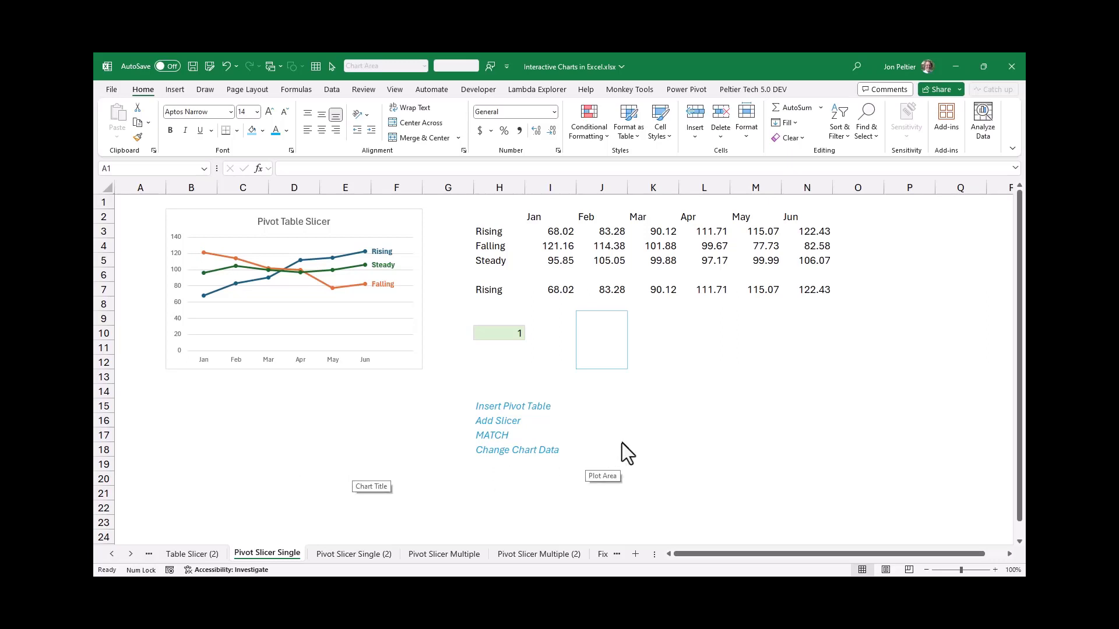
On the Pivot Slicer Single sheet, enter the header Series in H2 above the series names
{"action": "double_click", "coordinate": [495, 220]}
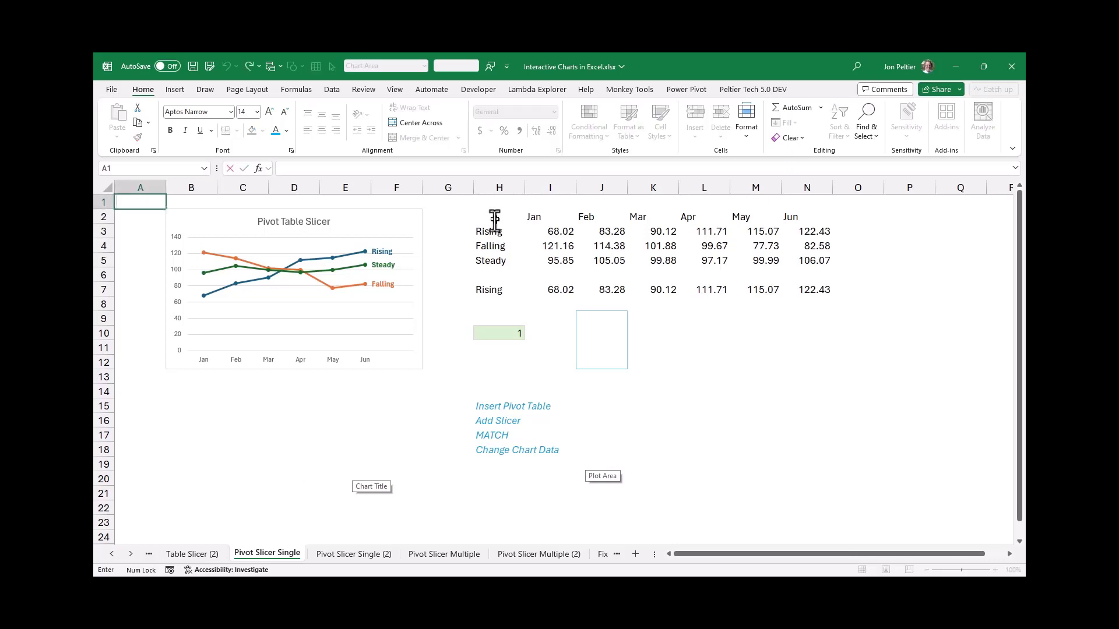
{"action": "left_click", "coordinate": [494, 219]}
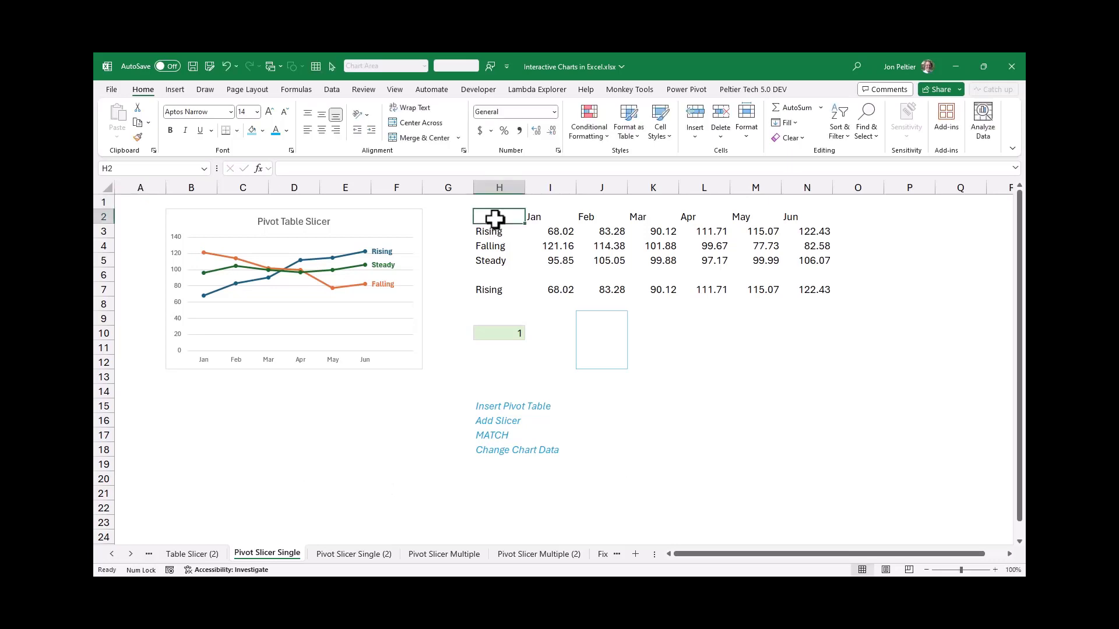
{"action": "type", "text": "Sea"}
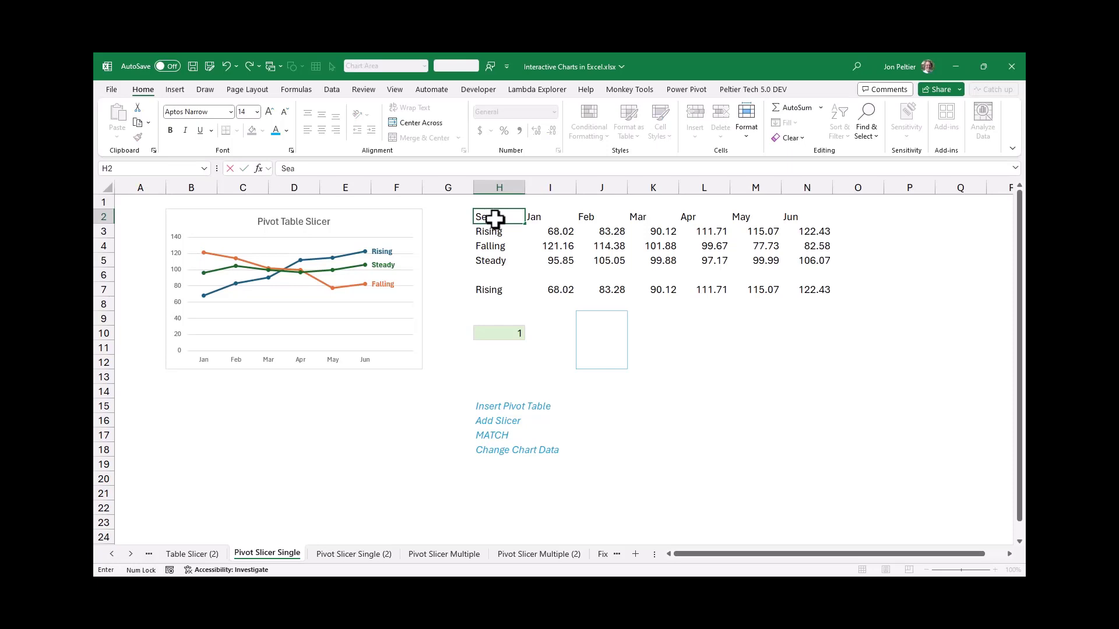
{"action": "type", "text": "ies"}
{"action": "key", "text": "ctrl+Return"}
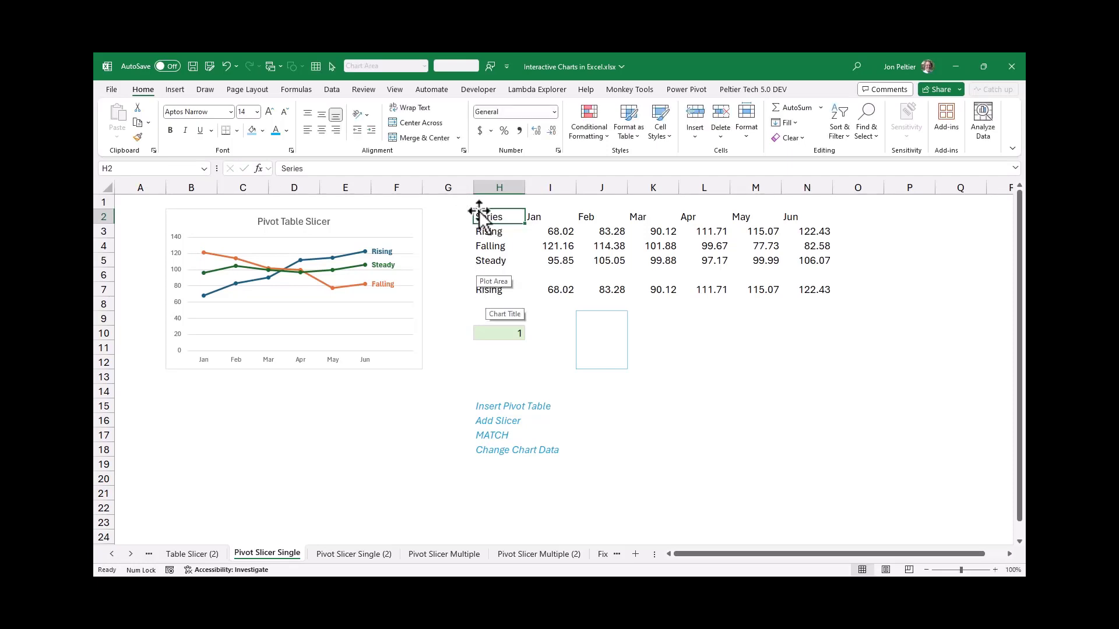
Create a PivotTable from H2:H5 at J9 on the existing worksheet, without adding the data to the Data Model
{"action": "left_click_drag", "start_coordinate": [502, 220], "coordinate": [501, 264]}
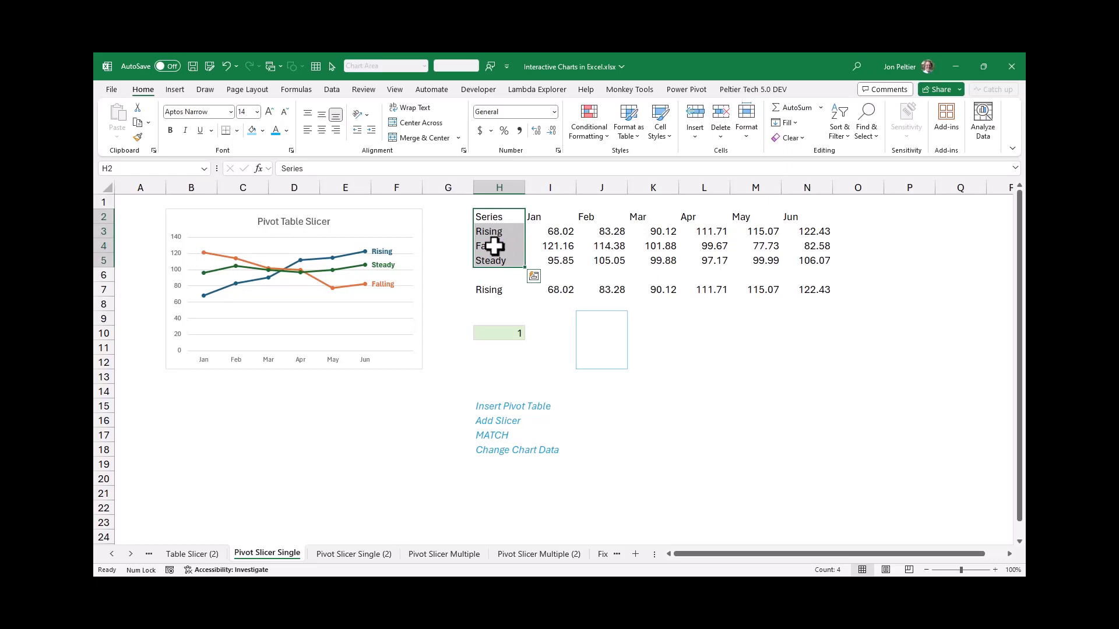
{"action": "left_click", "coordinate": [180, 93]}
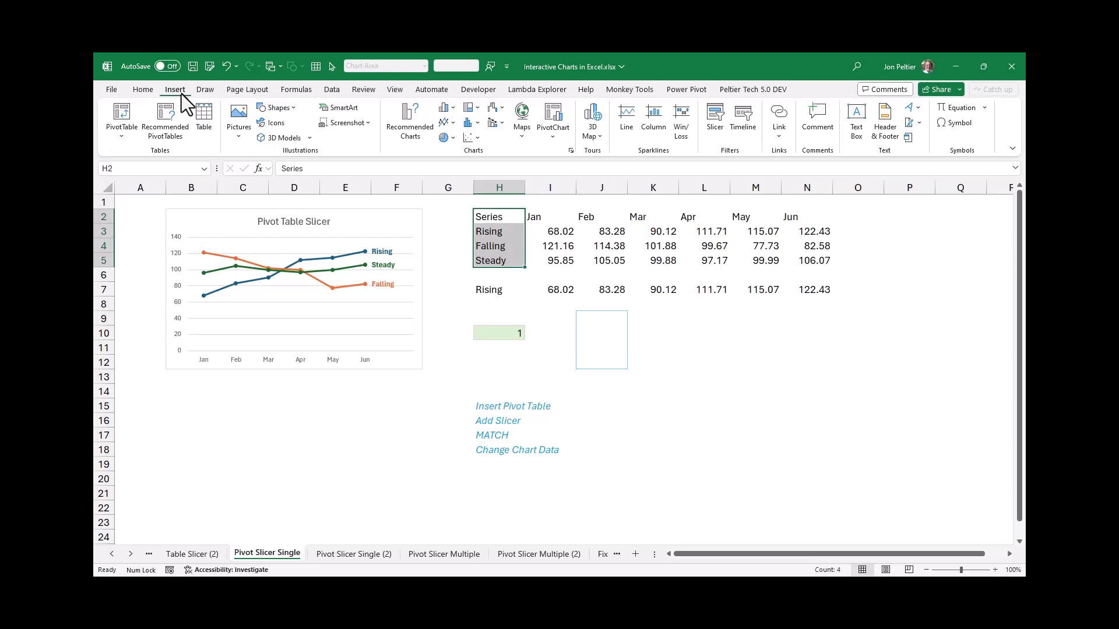
{"action": "left_click", "coordinate": [125, 129]}
{"action": "left_click", "coordinate": [136, 153]}
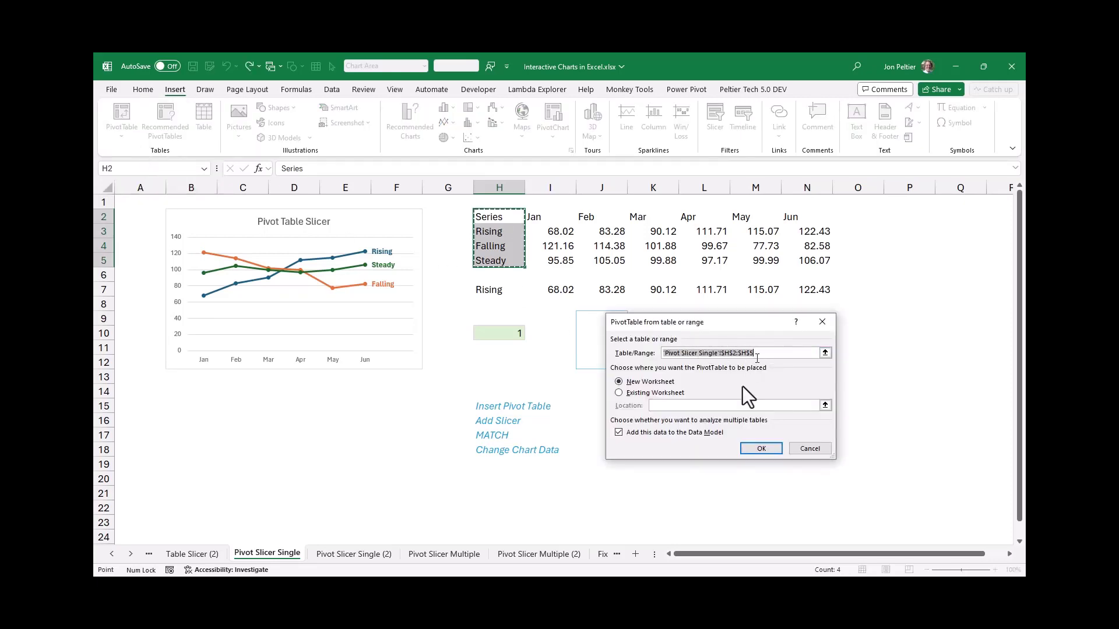
{"action": "left_click", "coordinate": [703, 432]}
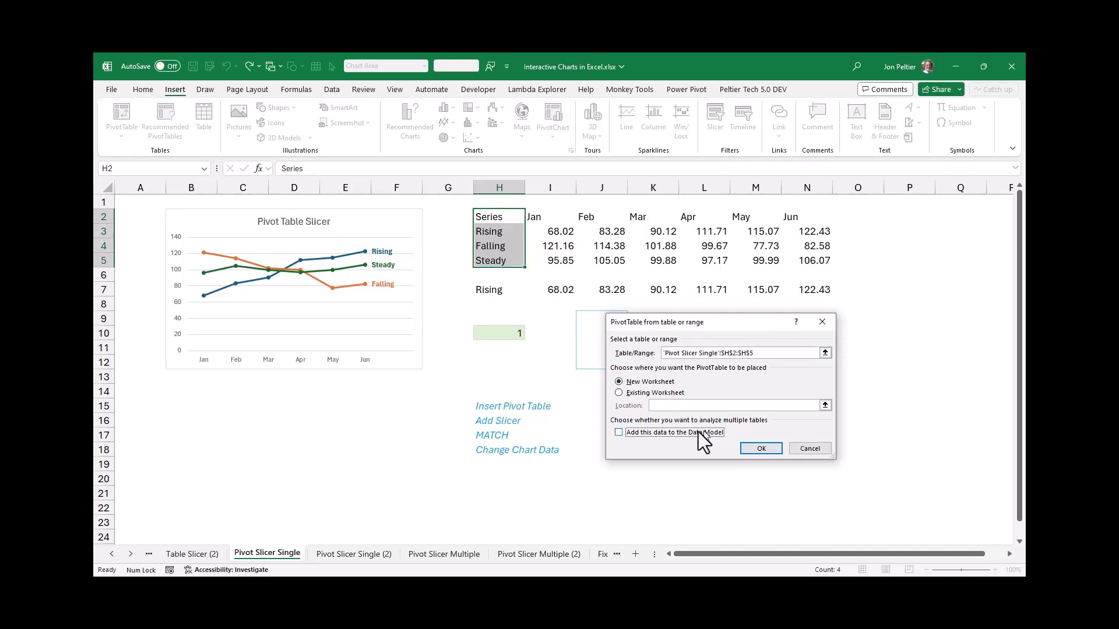
{"action": "left_click", "coordinate": [649, 394]}
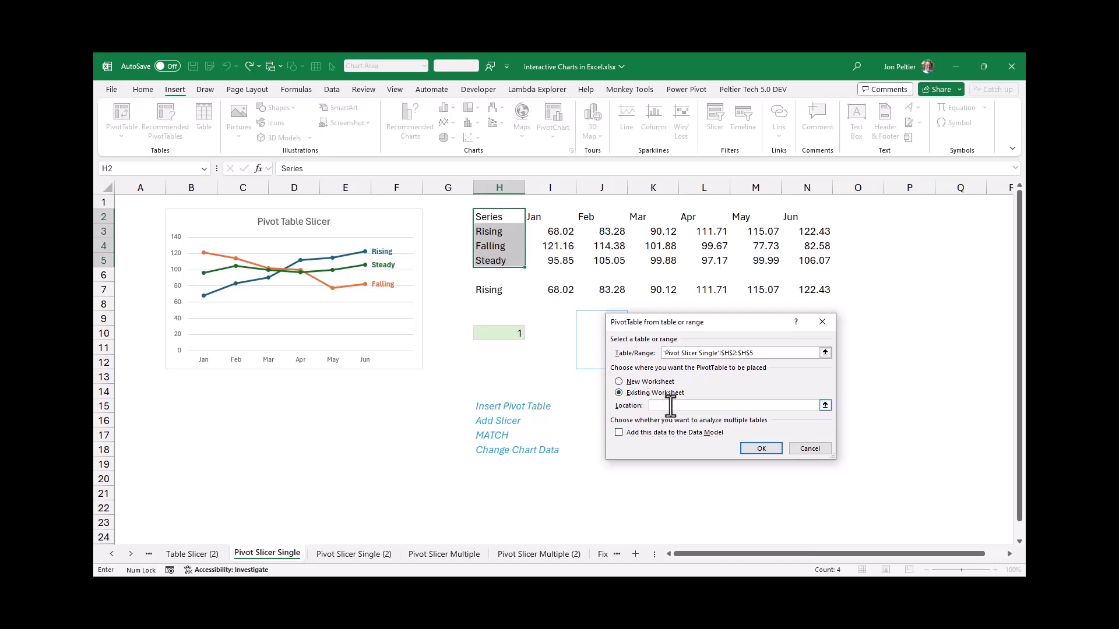
{"action": "left_click", "coordinate": [595, 324]}
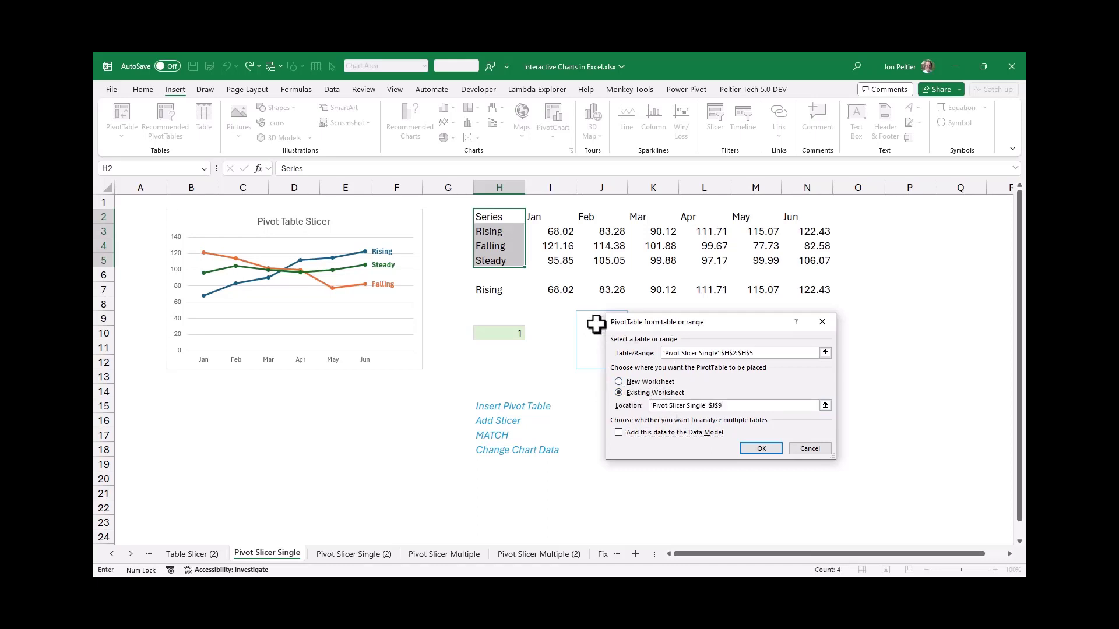
{"action": "key", "text": "Return"}
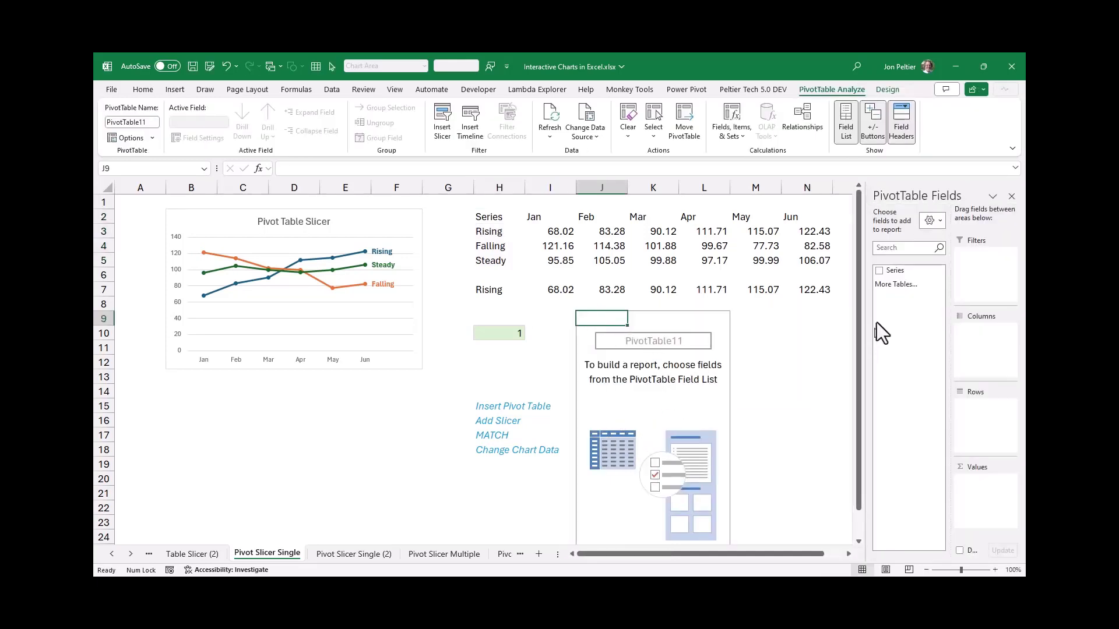
Add the Series field to the PivotTable's rows and look through its filter options without changing them
{"action": "left_click", "coordinate": [879, 270]}
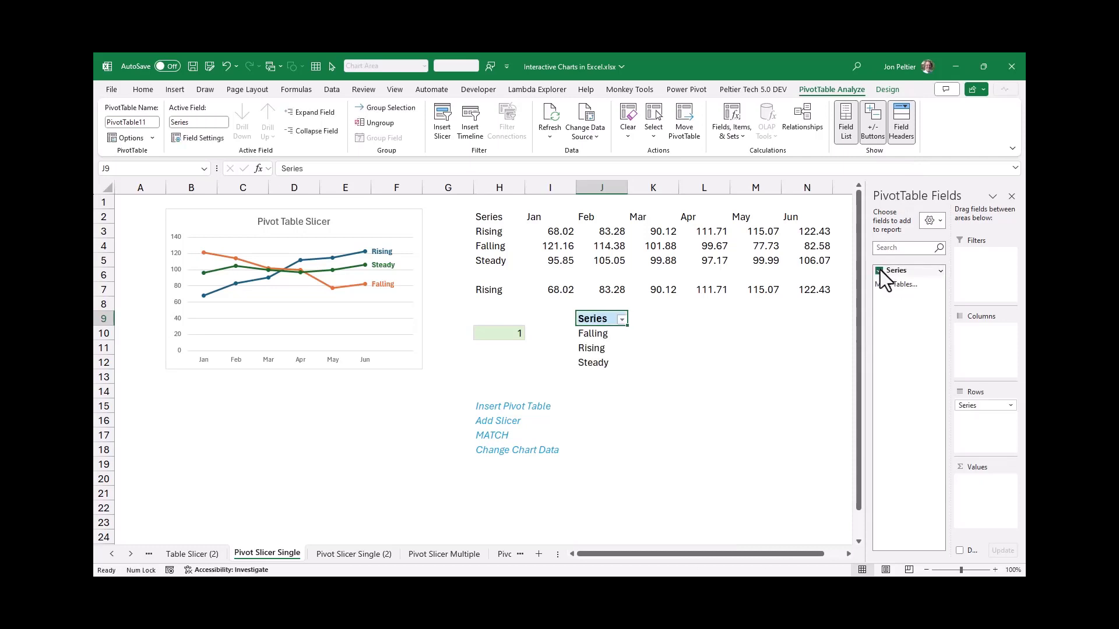
{"action": "left_click", "coordinate": [597, 322]}
{"action": "left_click", "coordinate": [600, 386]}
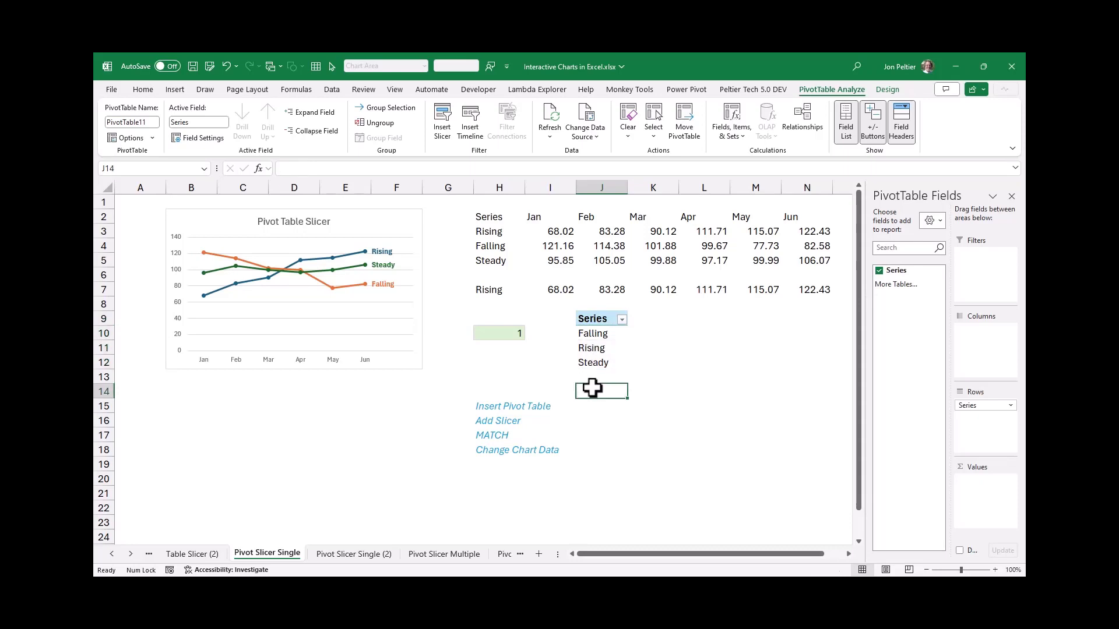
{"action": "left_click_drag", "start_coordinate": [604, 318], "coordinate": [612, 355]}
{"action": "left_click", "coordinate": [718, 433]}
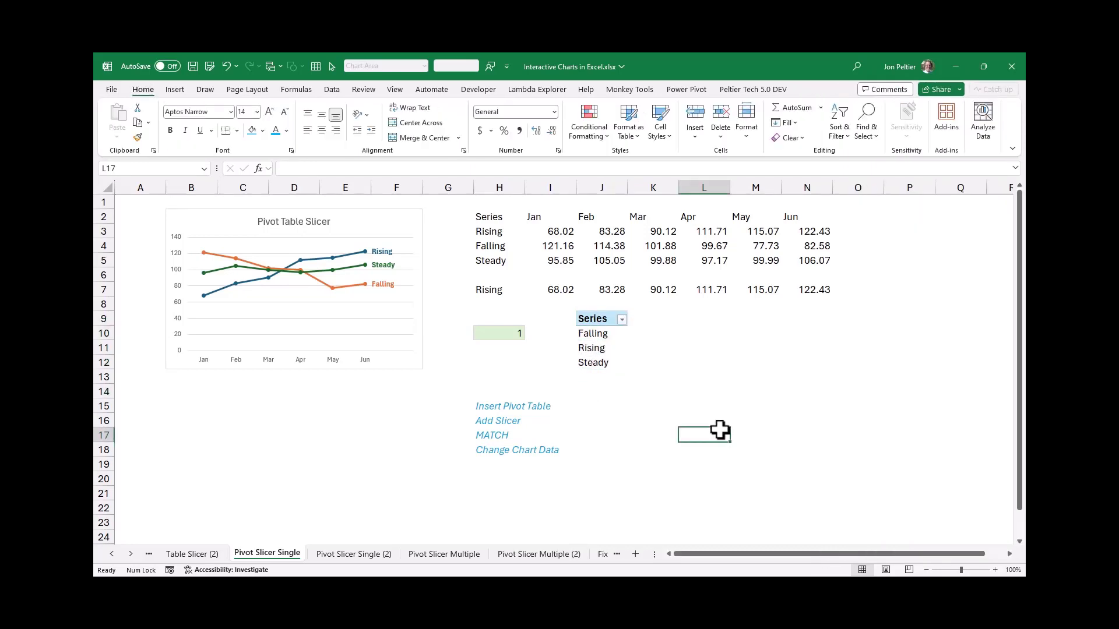
{"action": "left_click", "coordinate": [623, 321]}
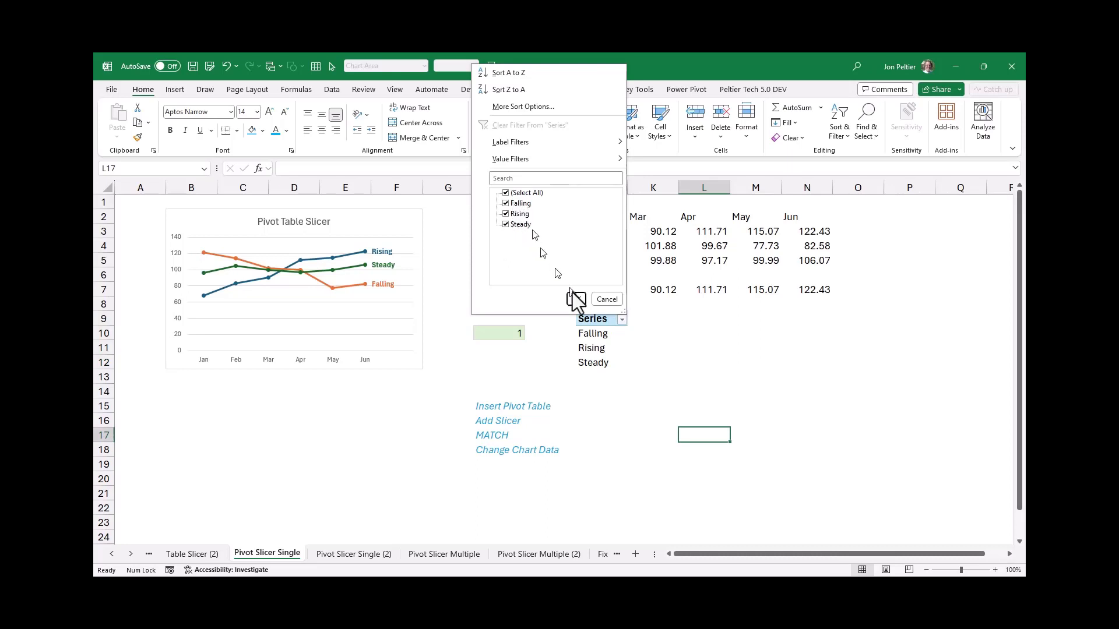
{"action": "left_click", "coordinate": [609, 299]}
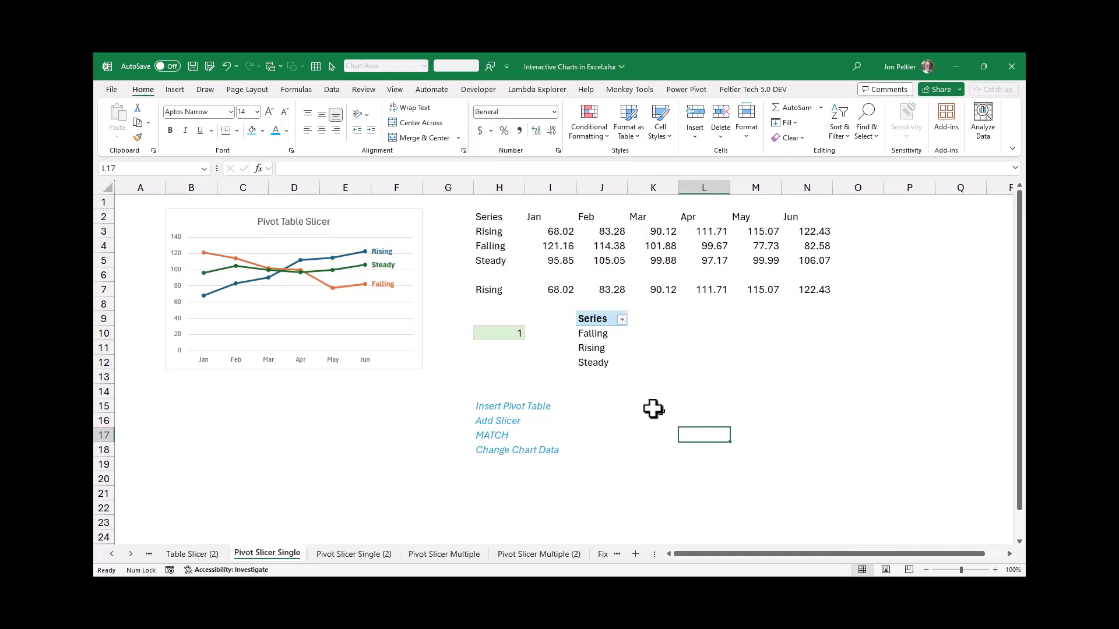
Insert a slicer for the PivotTable's Series field and place it to the right of the PivotTable, starting at row 9
{"action": "left_click", "coordinate": [586, 336]}
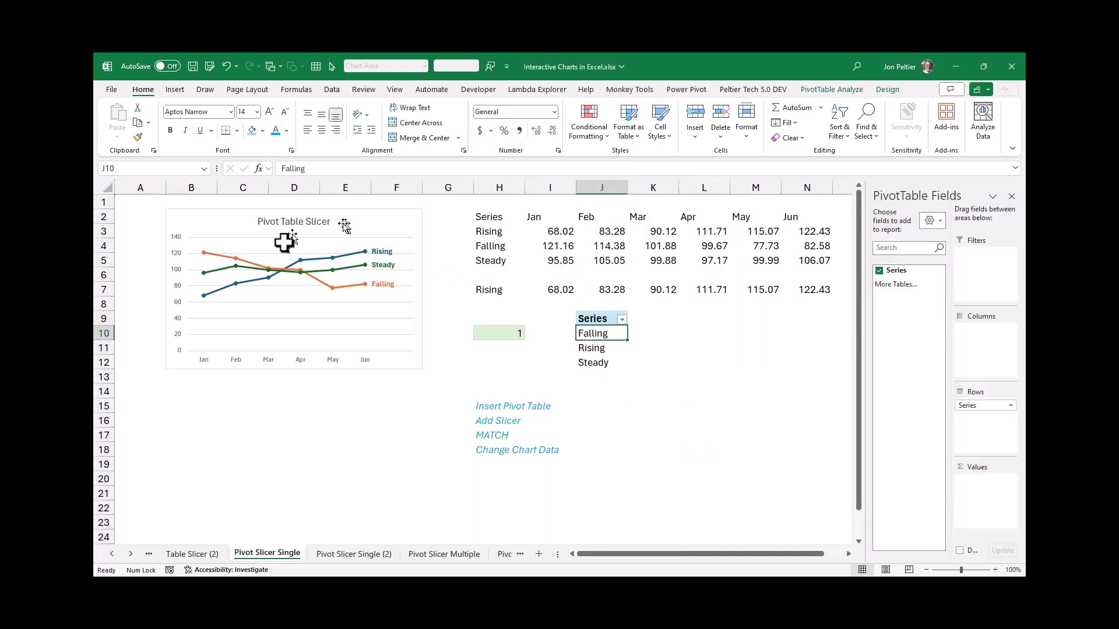
{"action": "left_click", "coordinate": [176, 90]}
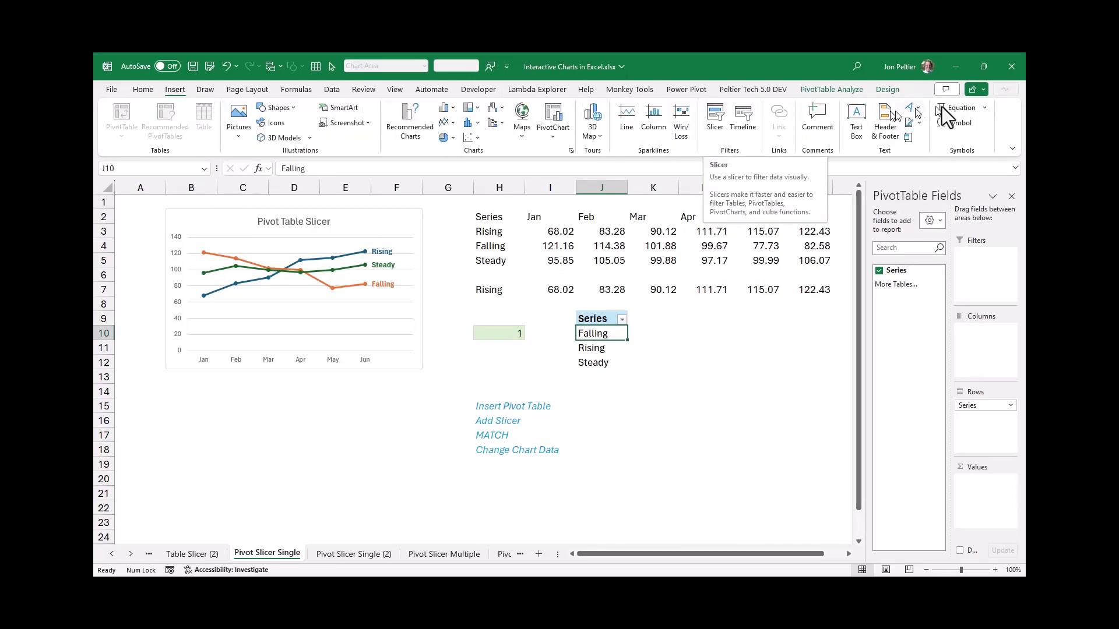
{"action": "left_click", "coordinate": [853, 88]}
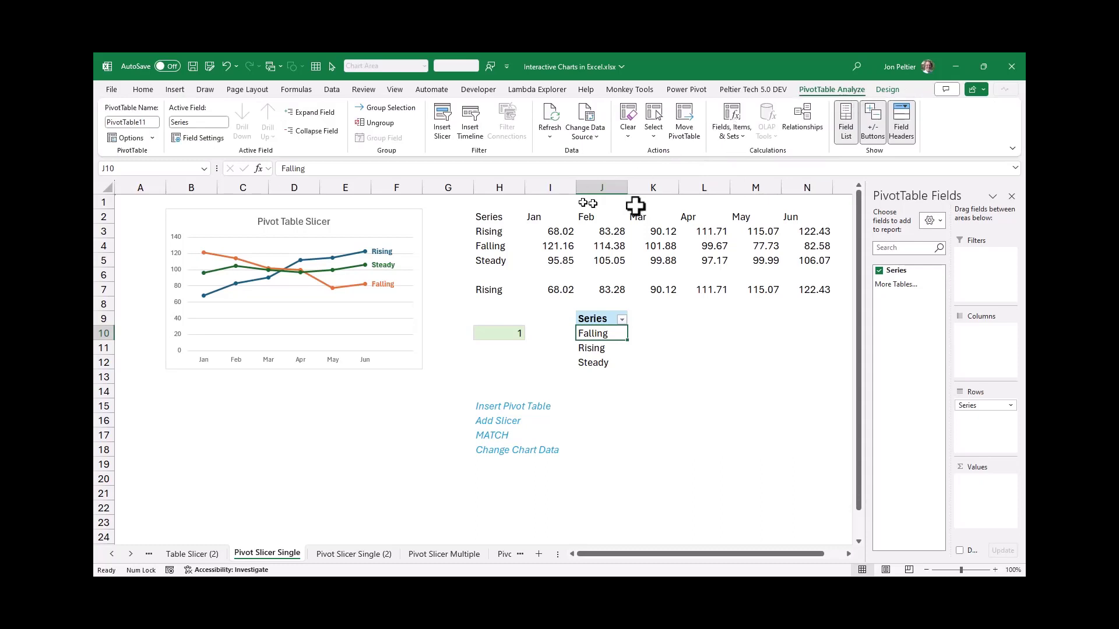
{"action": "left_click", "coordinate": [446, 114]}
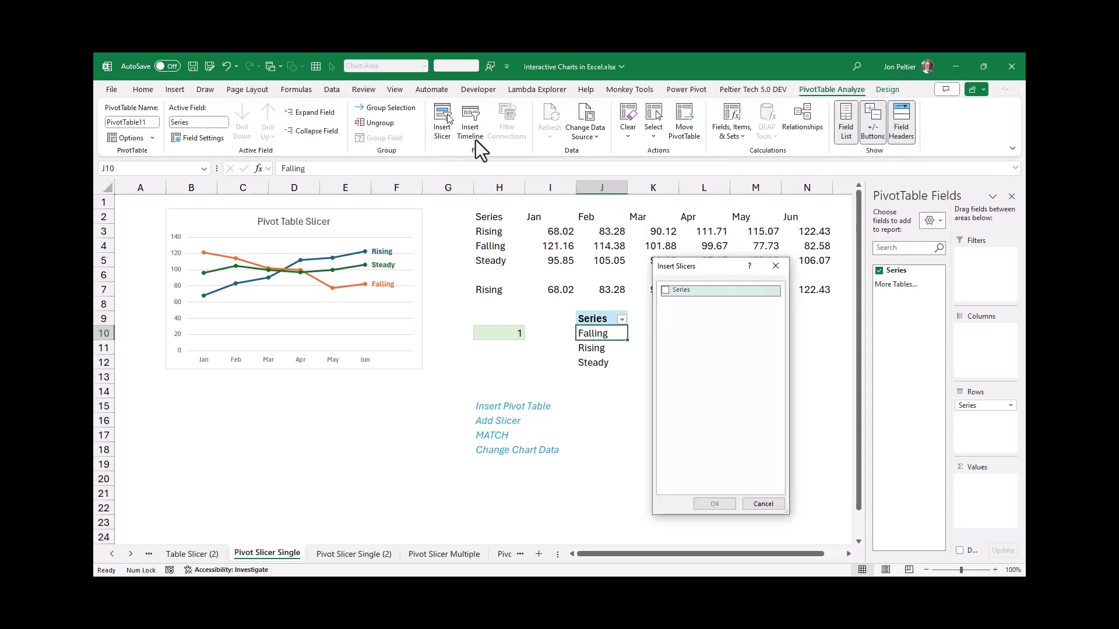
{"action": "left_click", "coordinate": [667, 291]}
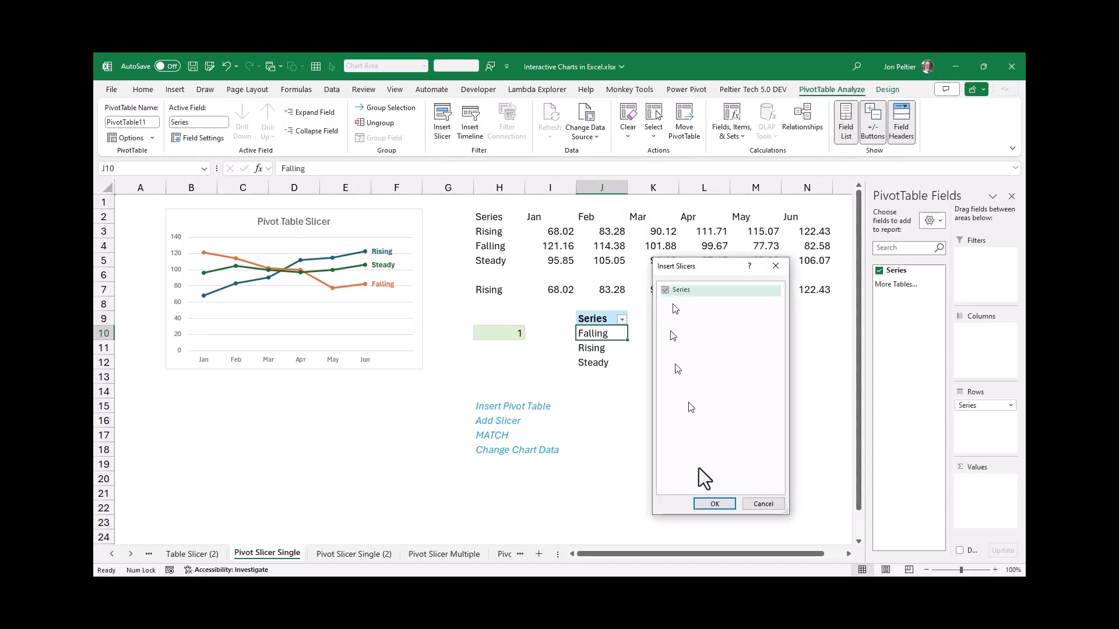
{"action": "left_click", "coordinate": [715, 503]}
{"action": "left_click_drag", "start_coordinate": [467, 307], "coordinate": [714, 322]}
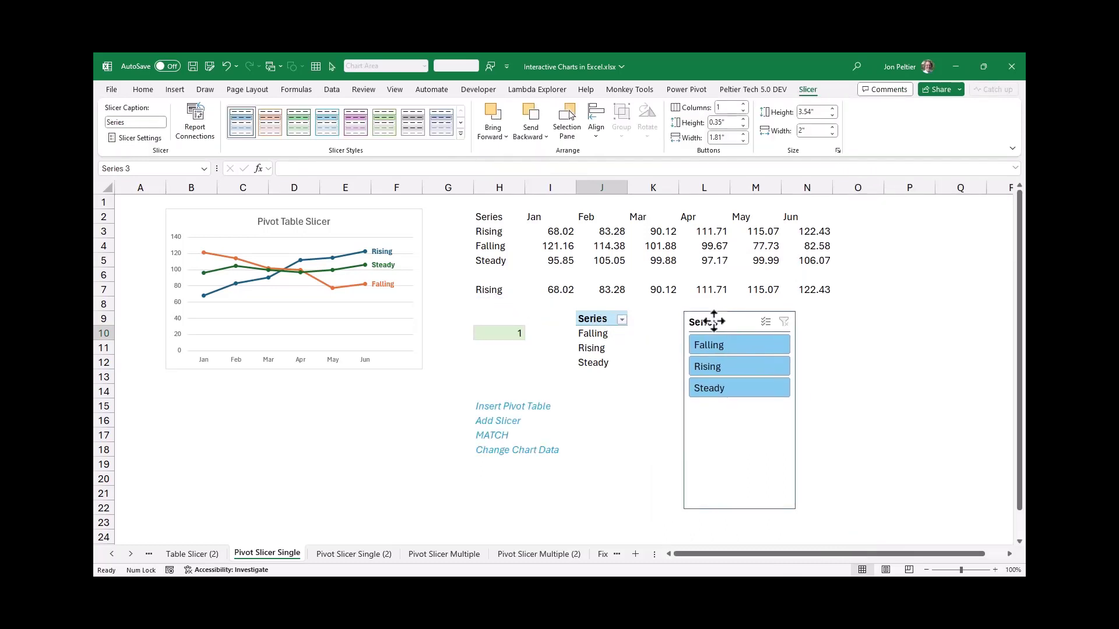
Test the PivotTable slicer with Rising, Steady and Falling singly, and leave it filtered to Rising
{"action": "left_click", "coordinate": [723, 367]}
{"action": "left_click", "coordinate": [739, 388]}
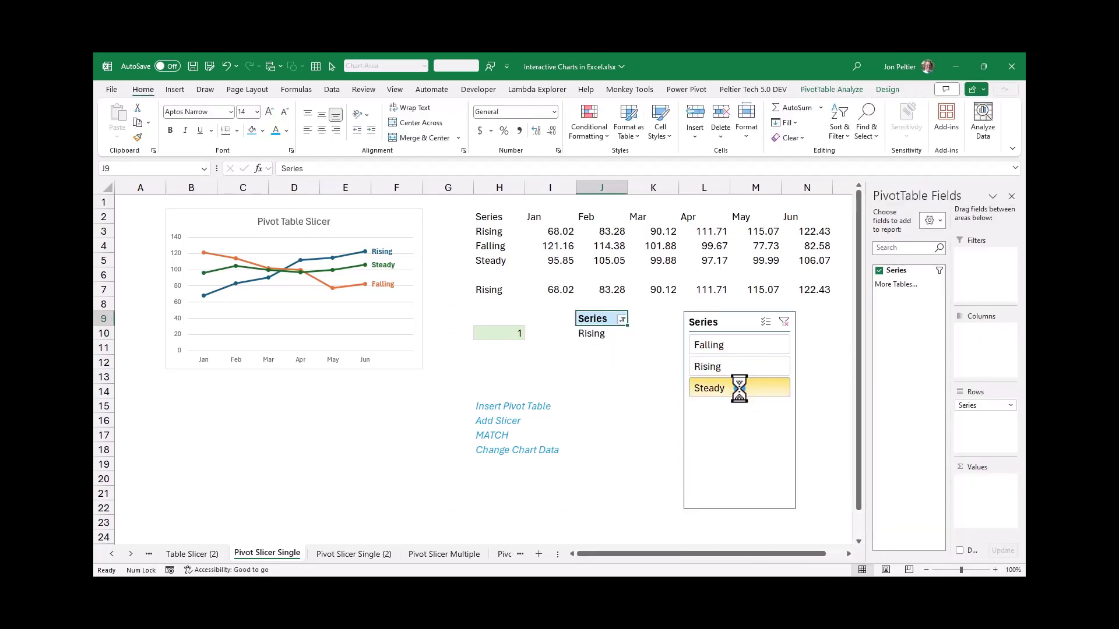
{"action": "left_click", "coordinate": [725, 347]}
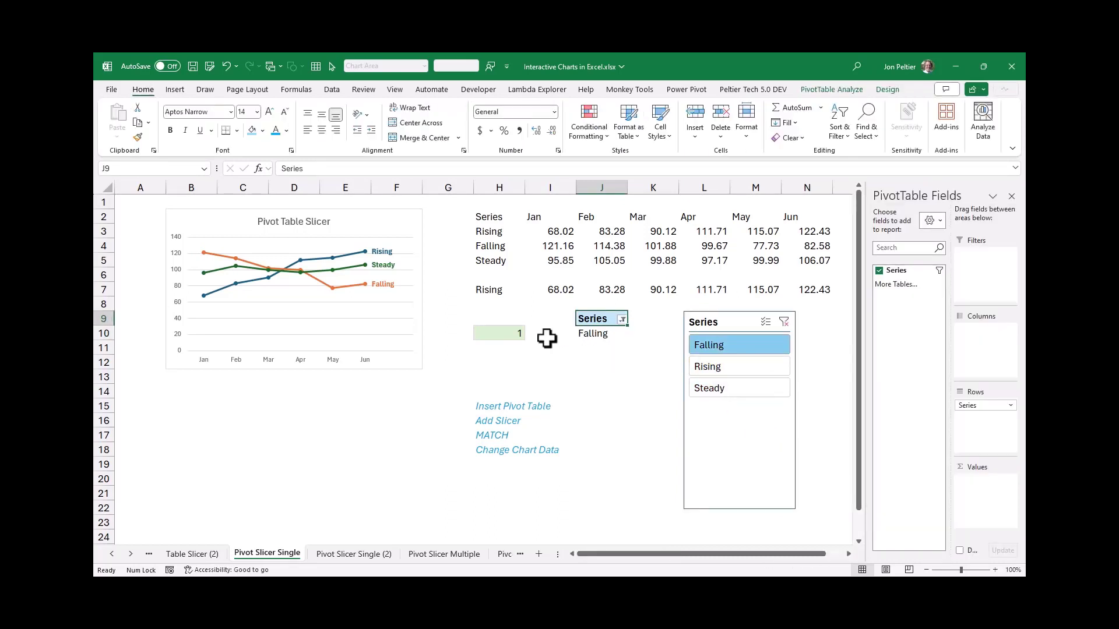
{"action": "left_click", "coordinate": [708, 368]}
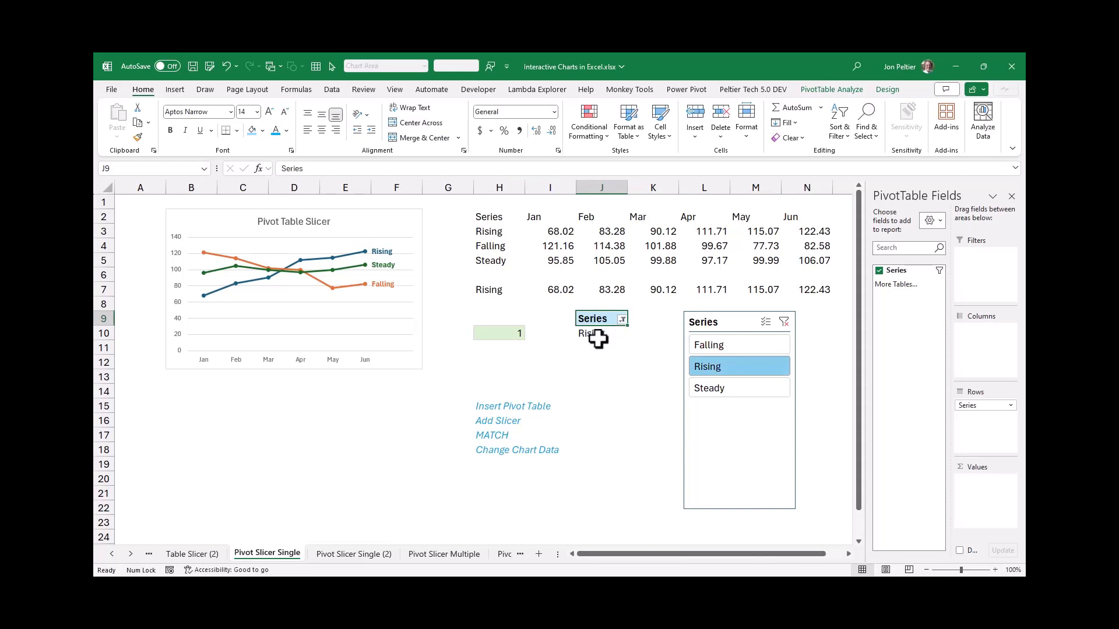
Enter =MATCH(J10,H3:H5,0) in H10 to find the position of the series filtered in the PivotTable
{"action": "left_click", "coordinate": [497, 330]}
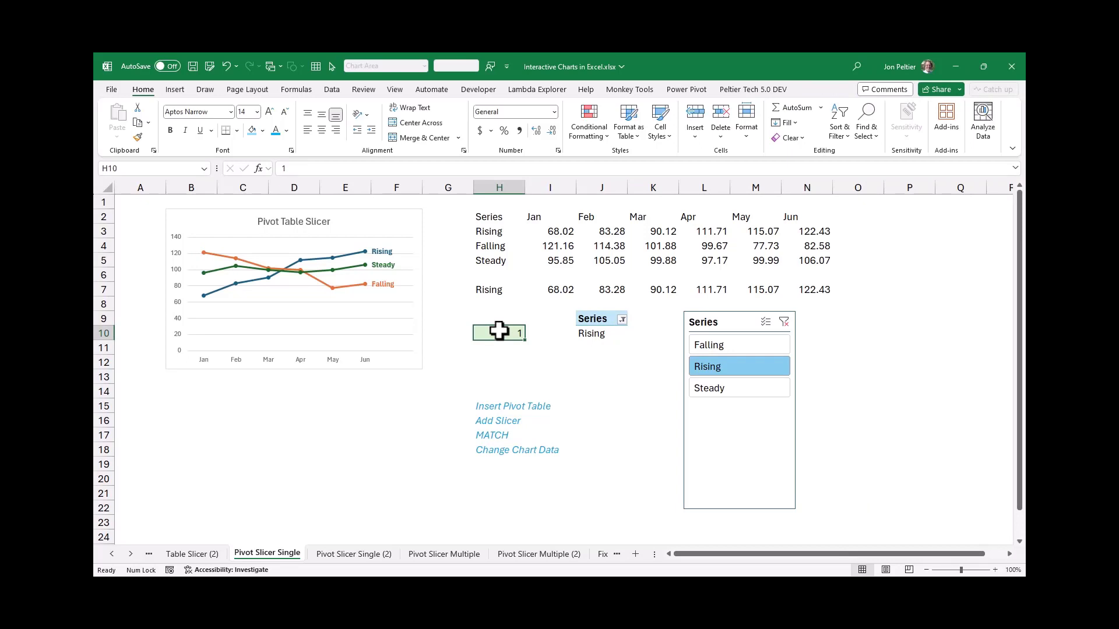
{"action": "type", "text": "=match("}
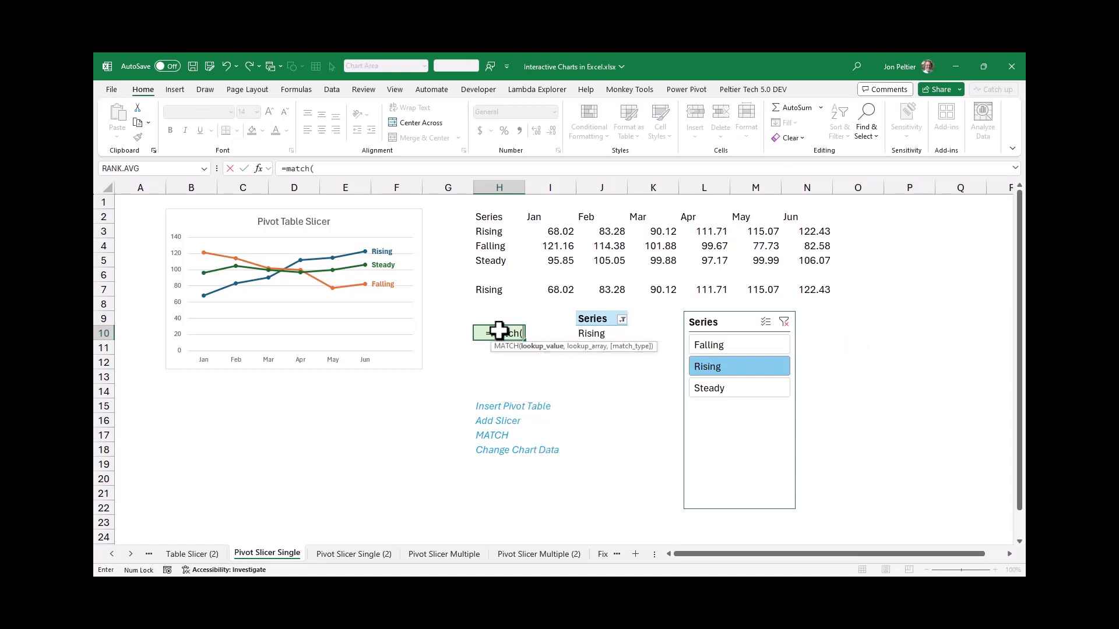
{"action": "left_click", "coordinate": [579, 332]}
{"action": "type", "text": ","}
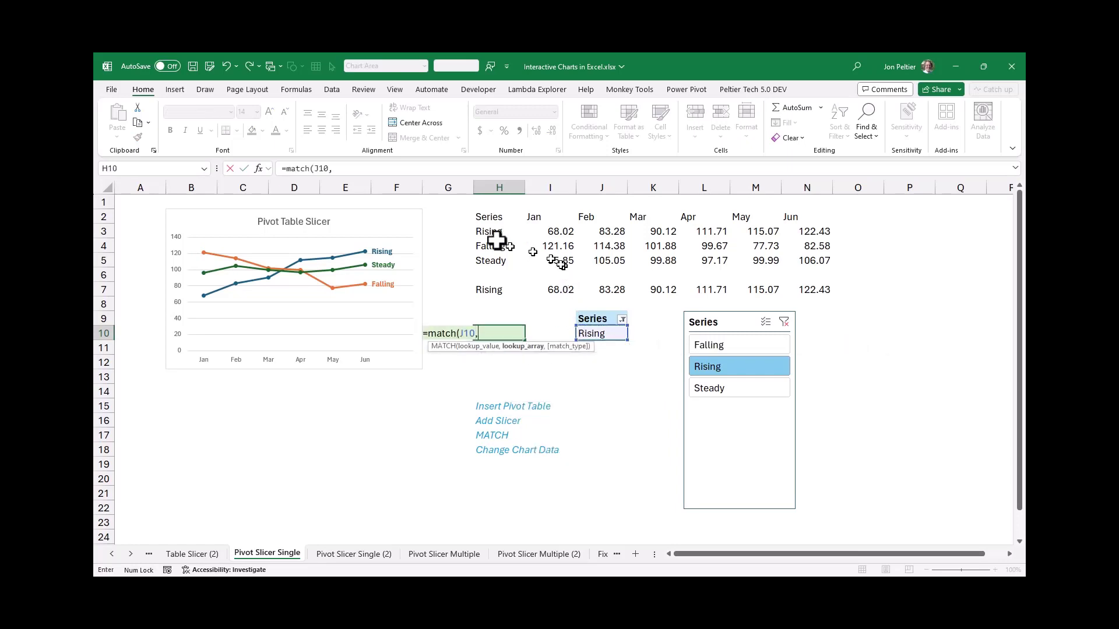
{"action": "left_click_drag", "start_coordinate": [494, 232], "coordinate": [501, 263]}
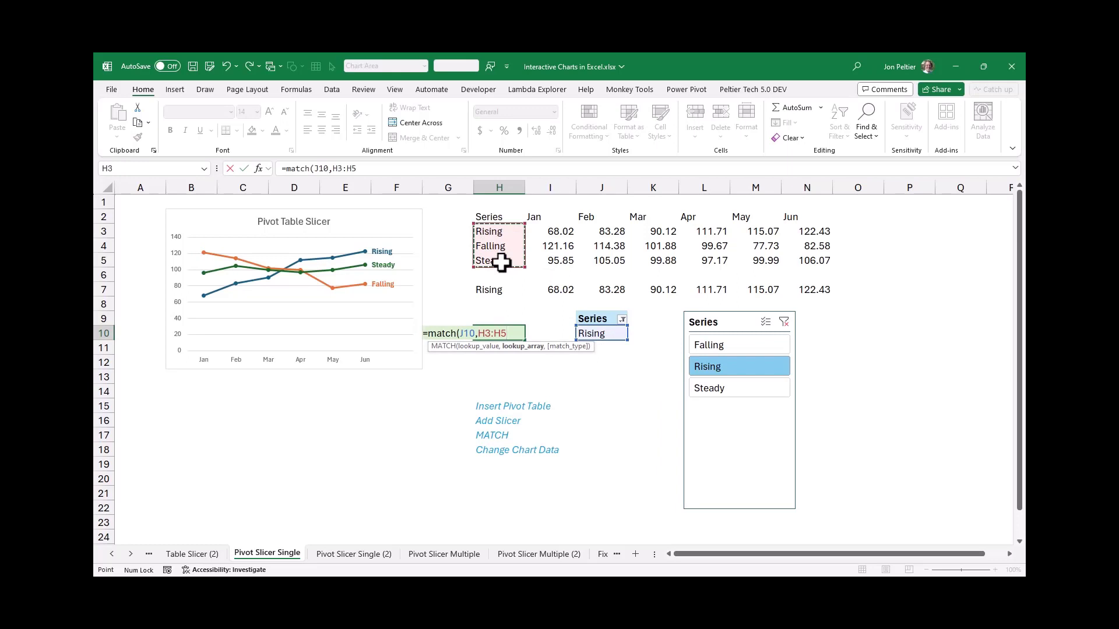
{"action": "type", "text": ",0)"}
{"action": "key", "text": "Return"}
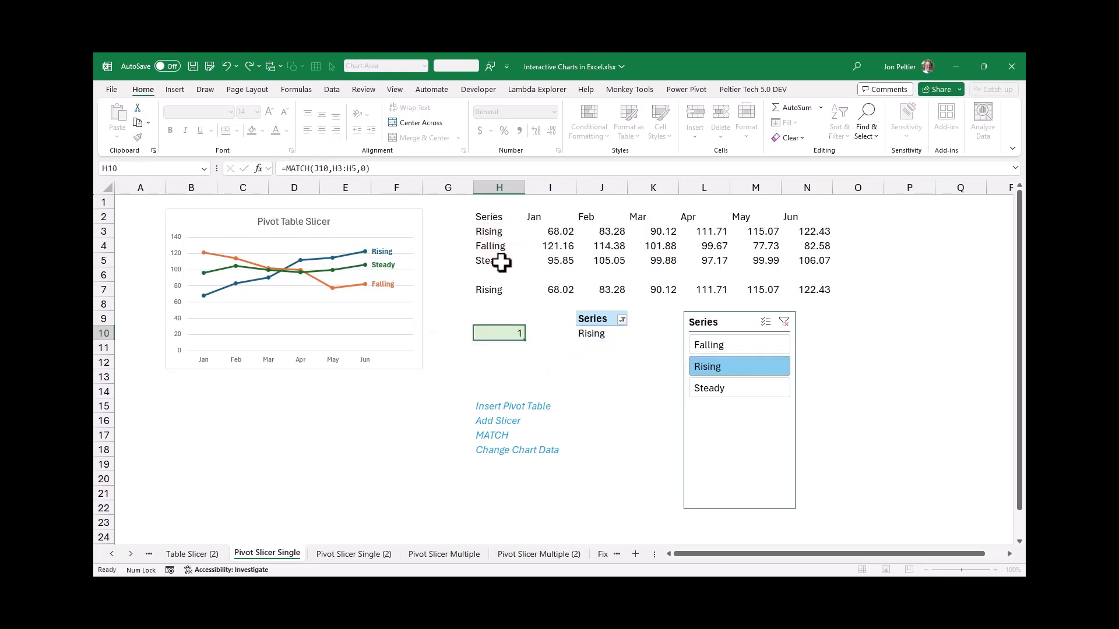
Test the H10 index and the linked row H7:N7 with Falling, Steady and Rising in the slicer, leaving Falling selected
{"action": "left_click", "coordinate": [495, 290]}
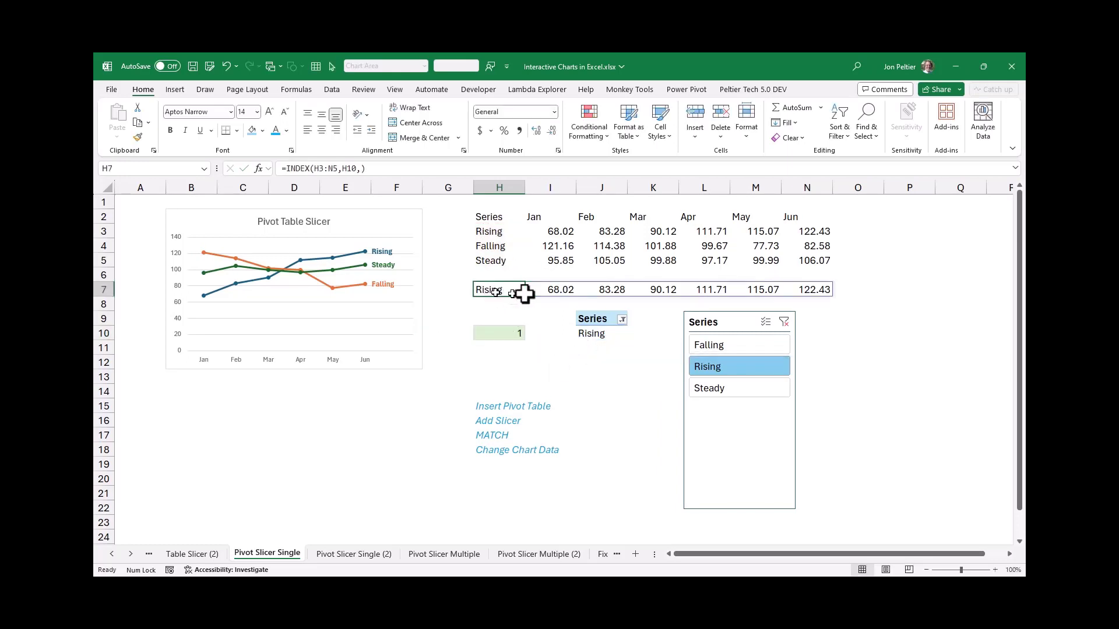
{"action": "left_click", "coordinate": [515, 334]}
{"action": "left_click", "coordinate": [701, 348]}
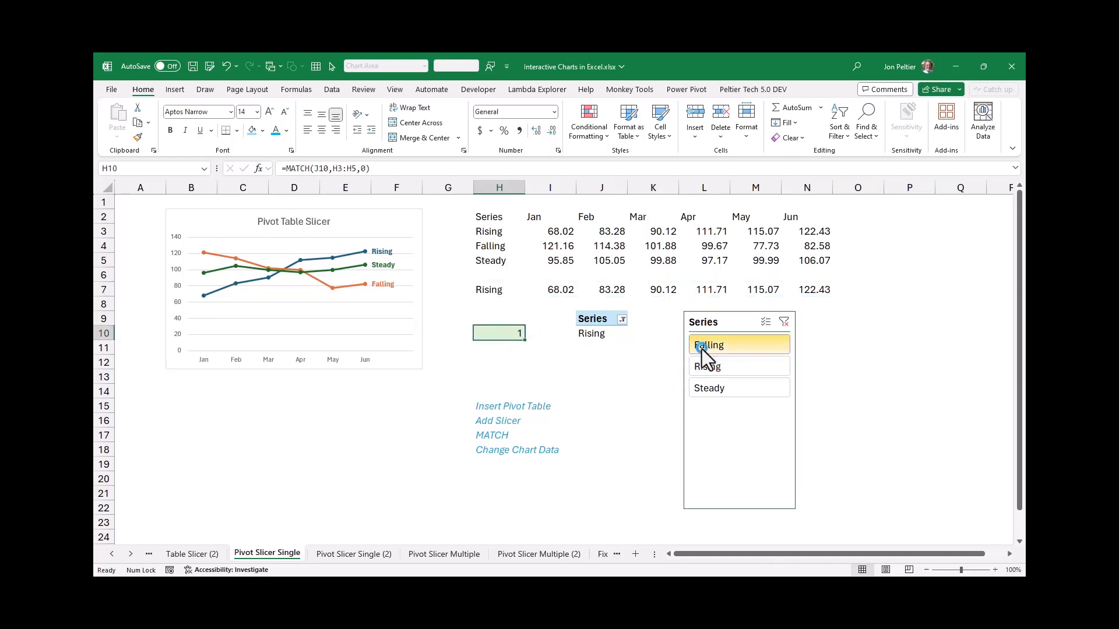
{"action": "left_click", "coordinate": [714, 387]}
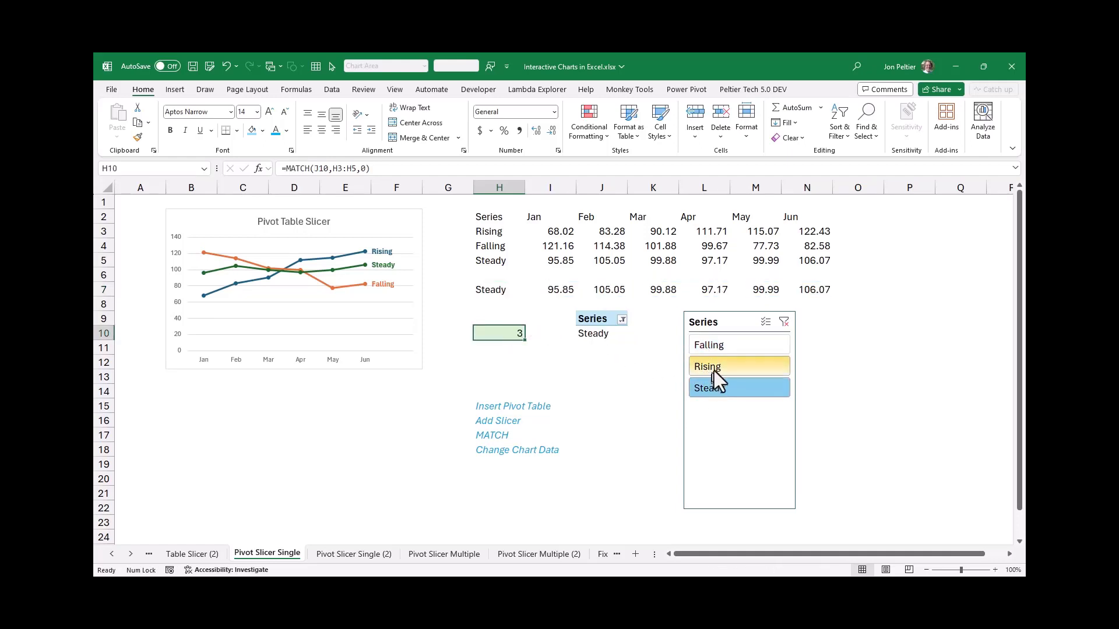
{"action": "left_click", "coordinate": [714, 368]}
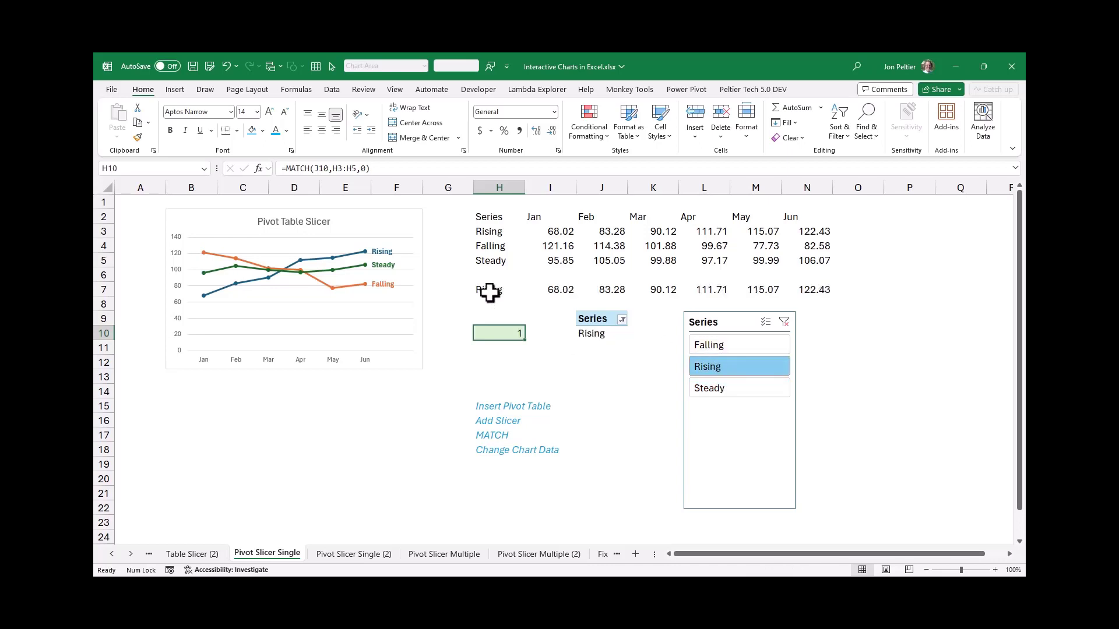
{"action": "left_click_drag", "start_coordinate": [489, 293], "coordinate": [809, 289]}
{"action": "left_click", "coordinate": [708, 389]}
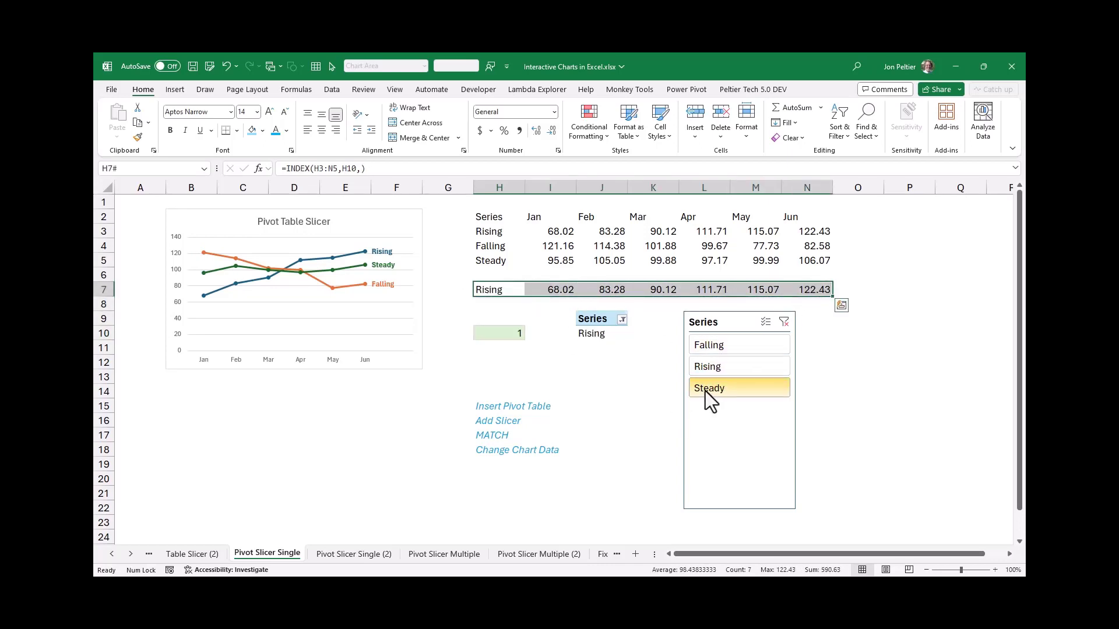
{"action": "left_click", "coordinate": [706, 345]}
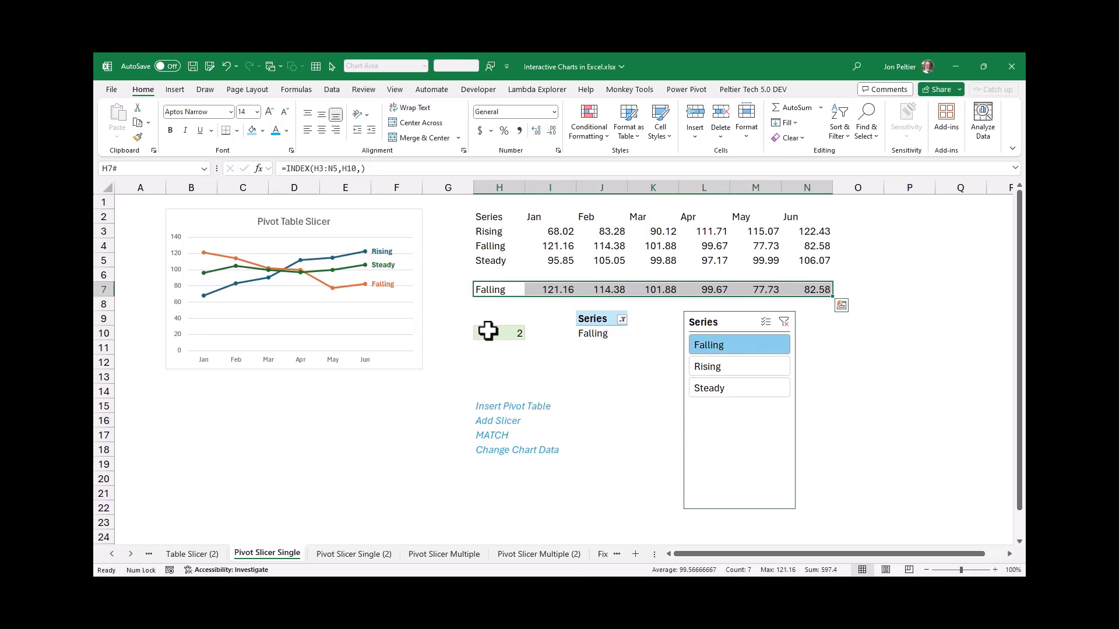
Move the chart's source data from rows 3 to 5 to linked row 7, and test the chart with each slicer item, ending on Steady
{"action": "left_click", "coordinate": [411, 218]}
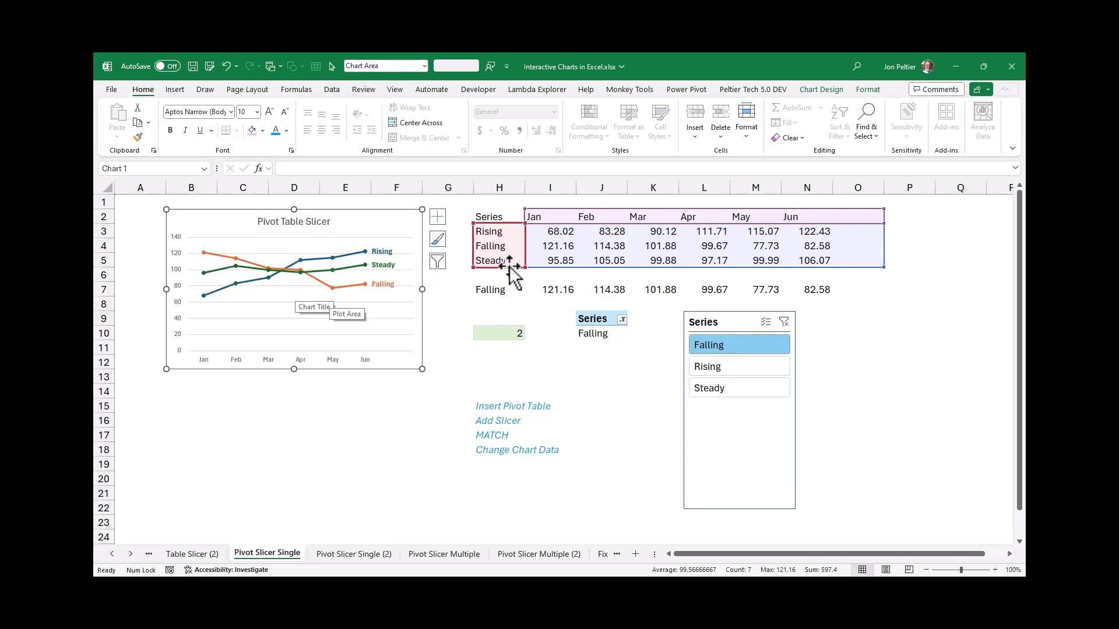
{"action": "left_click_drag", "start_coordinate": [470, 266], "coordinate": [491, 287]}
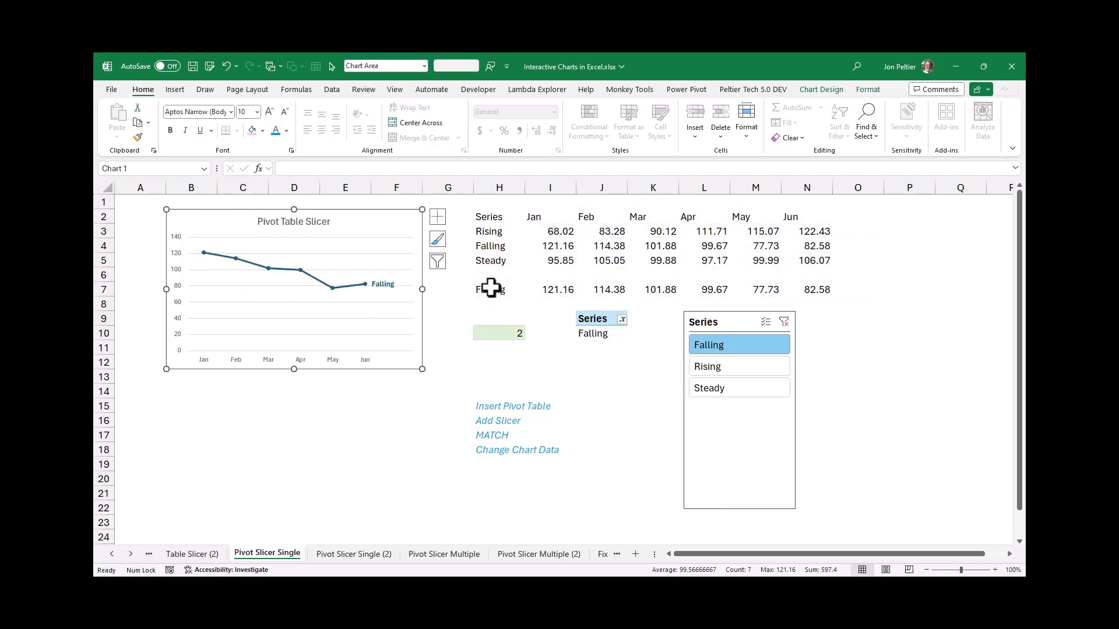
{"action": "left_click", "coordinate": [710, 363]}
{"action": "left_click", "coordinate": [716, 389]}
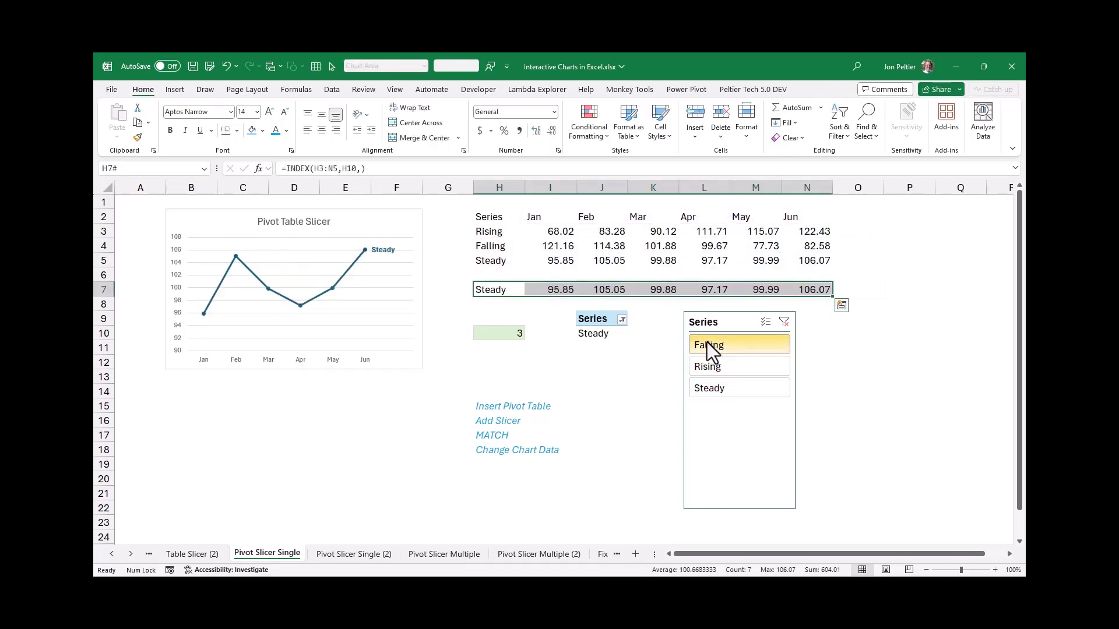
{"action": "left_click", "coordinate": [707, 343]}
{"action": "left_click", "coordinate": [707, 367]}
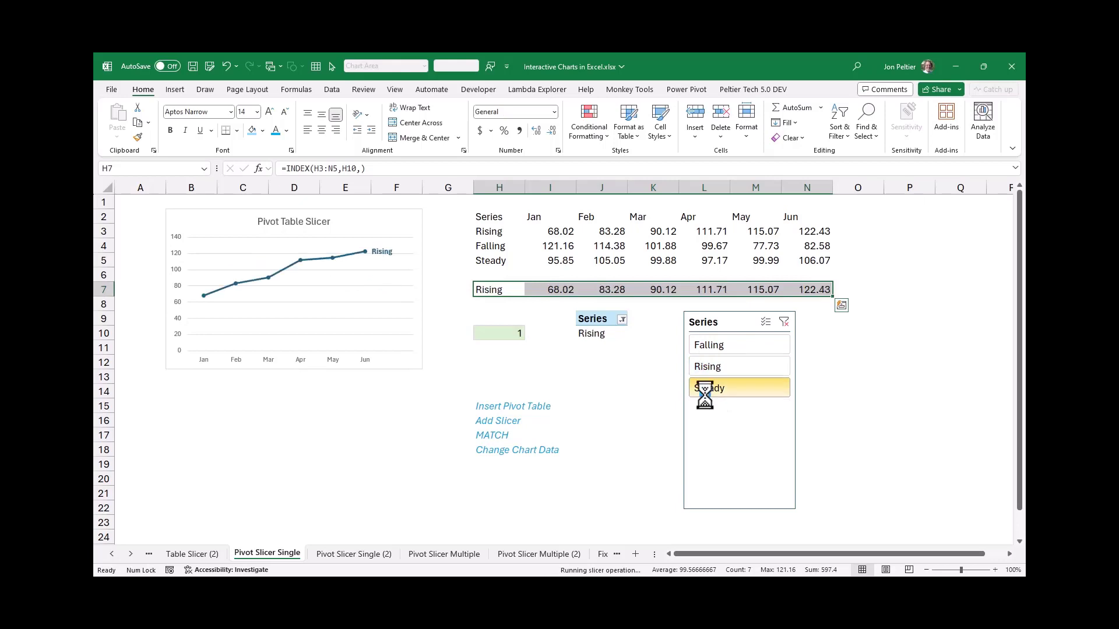
{"action": "left_click", "coordinate": [708, 386]}
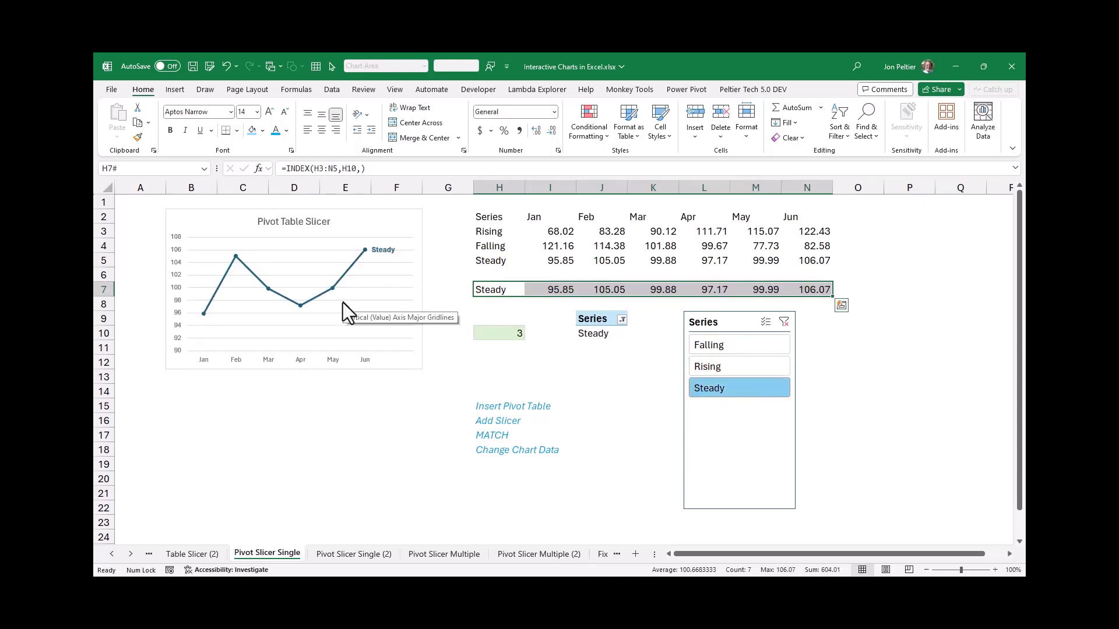
{"action": "left_click", "coordinate": [921, 338]}
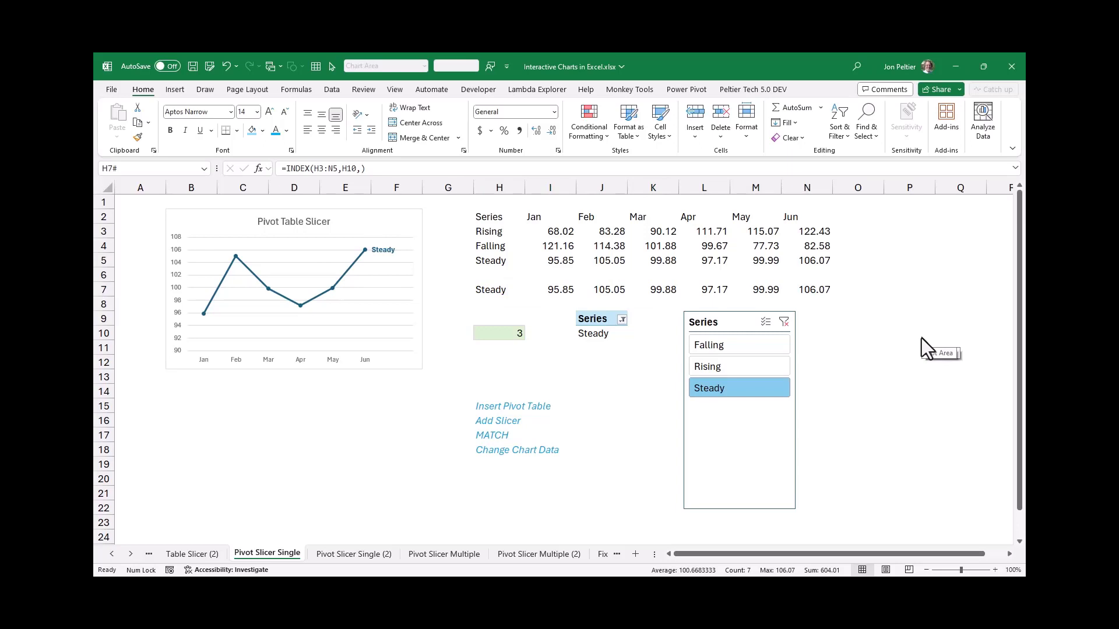
Select Falling and then both Falling and Steady in the slicer, and examine how the MATCH formula in H10 handles multiple selections
{"action": "left_click", "coordinate": [719, 345]}
{"action": "key", "text": "ctrl+q"}
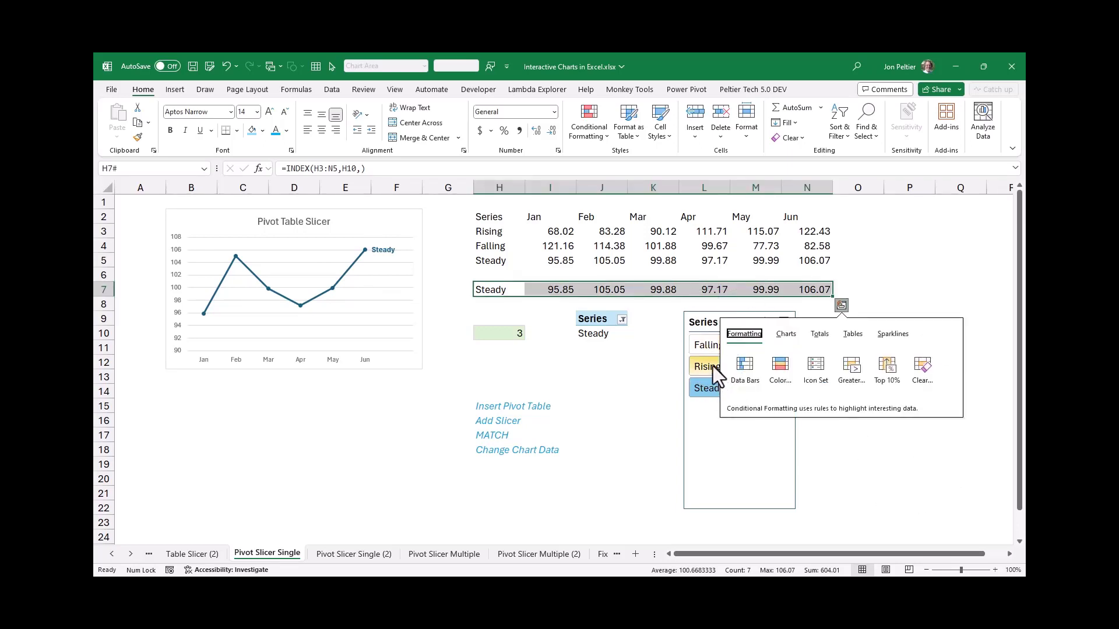
{"action": "key", "text": "Escape"}
{"action": "left_click", "coordinate": [698, 348], "text": "ctrl"}
{"action": "left_click", "coordinate": [698, 348]}
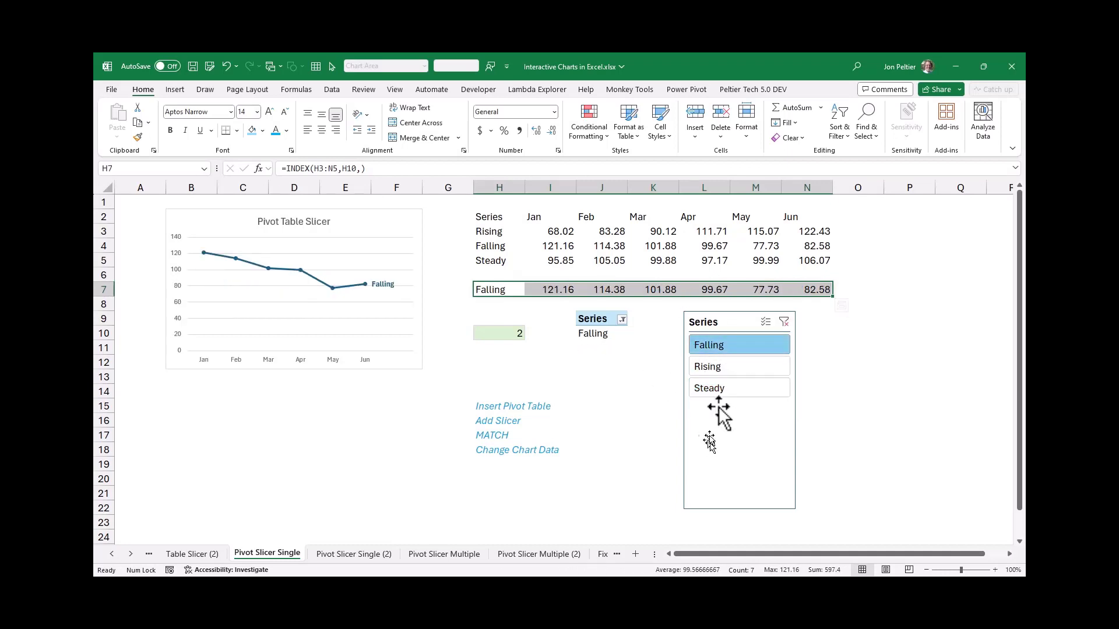
{"action": "left_click", "coordinate": [723, 393], "text": "ctrl"}
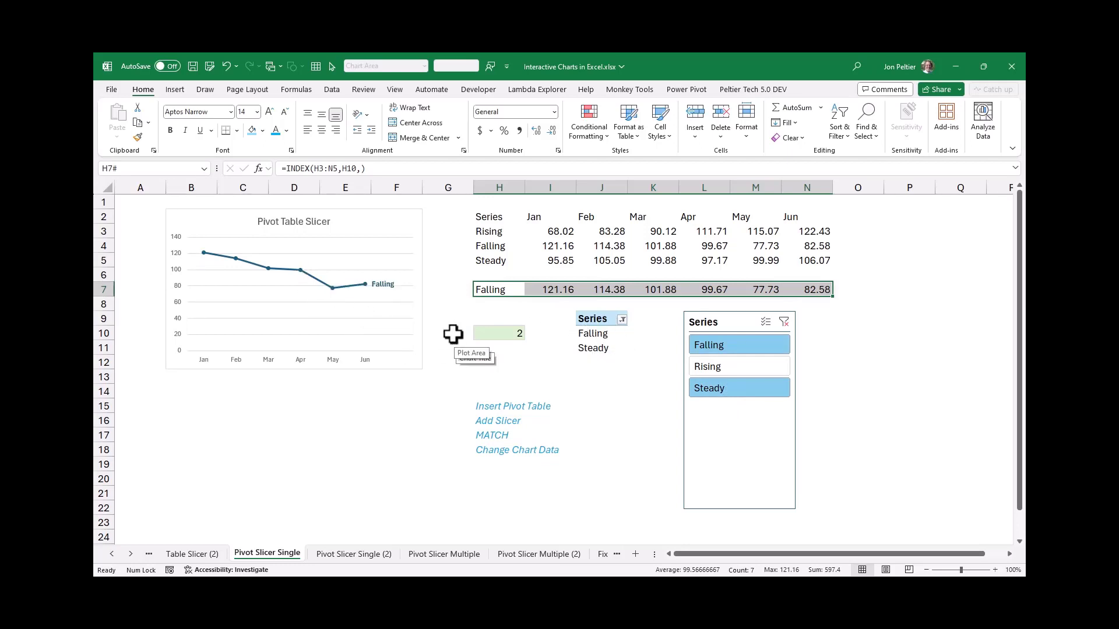
{"action": "left_click", "coordinate": [484, 334]}
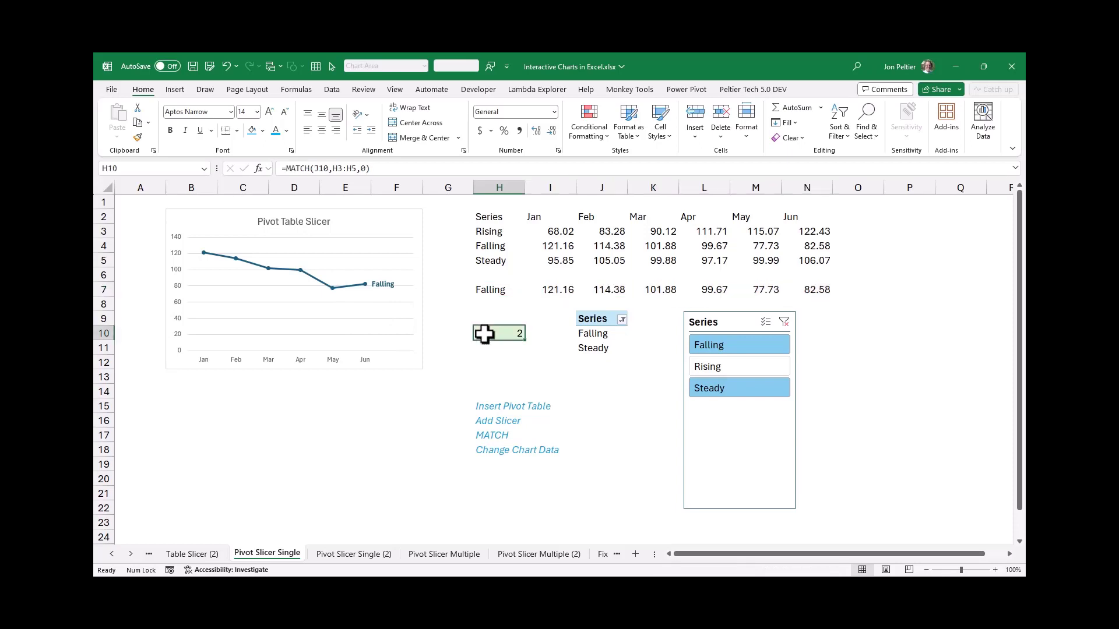
{"action": "left_click", "coordinate": [453, 167]}
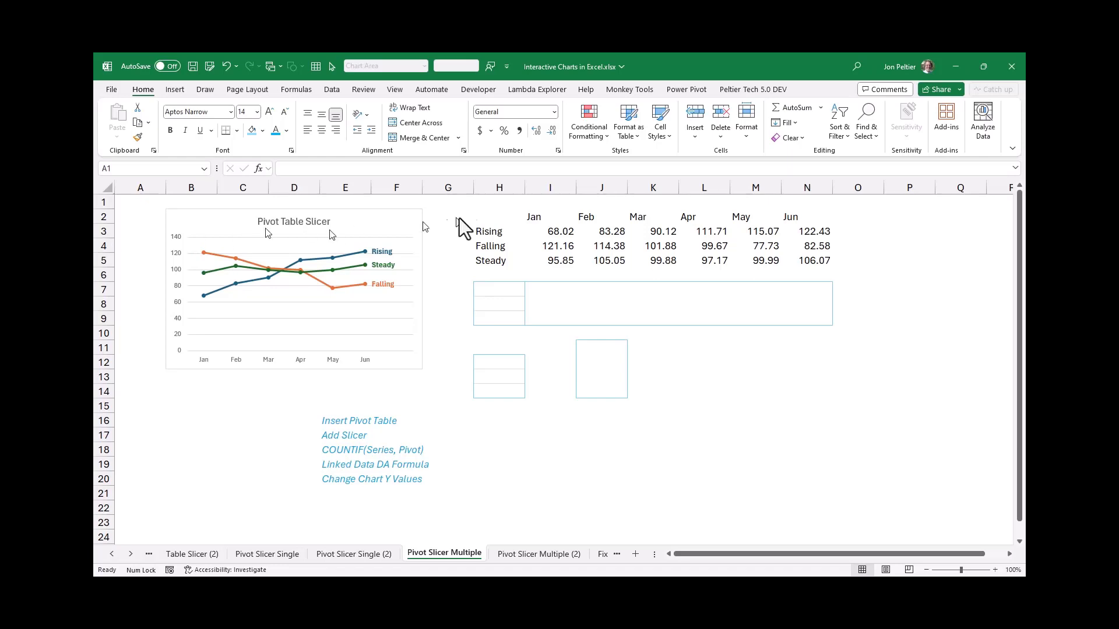
Enter the header Series in H2 of the Pivot Slicer Multiple sheet
{"action": "left_click", "coordinate": [503, 217]}
{"action": "left_click", "coordinate": [503, 217]}
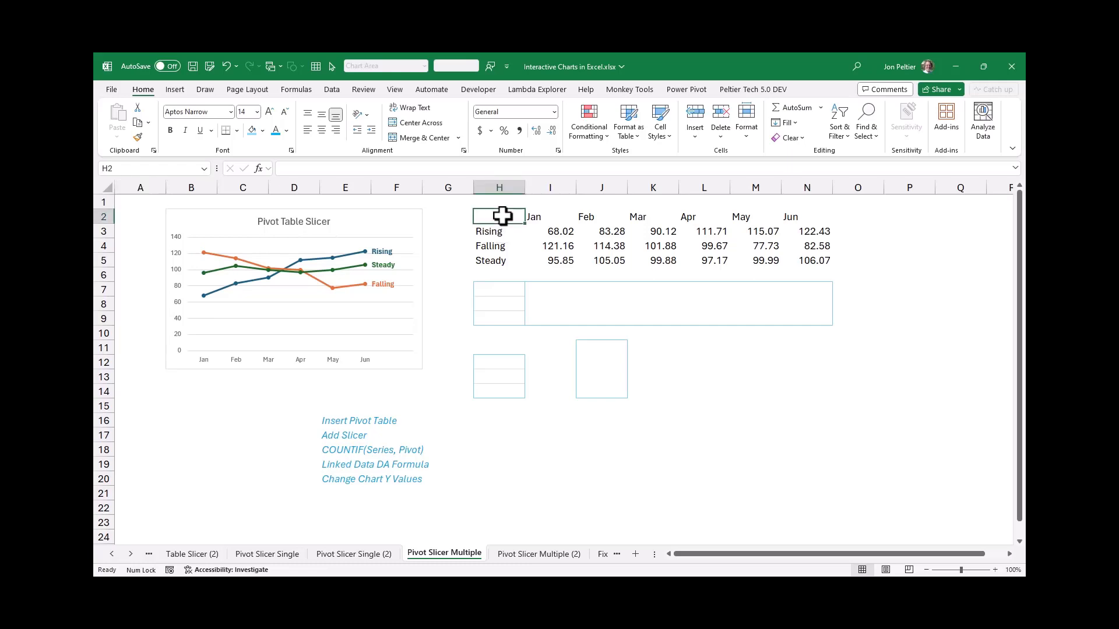
{"action": "type", "text": "Series"}
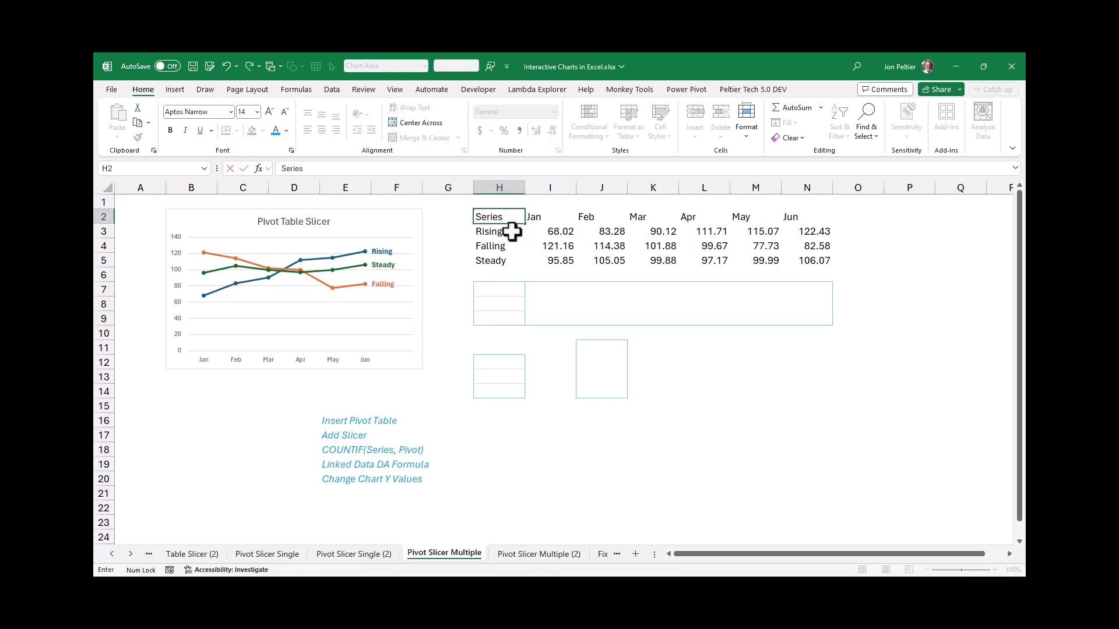
{"action": "key", "text": "ctrl+Return"}
Create a PivotTable from H2:H5 at J11 on the existing worksheet, without adding the data to the Data Model
{"action": "left_click_drag", "start_coordinate": [509, 262], "coordinate": [509, 214]}
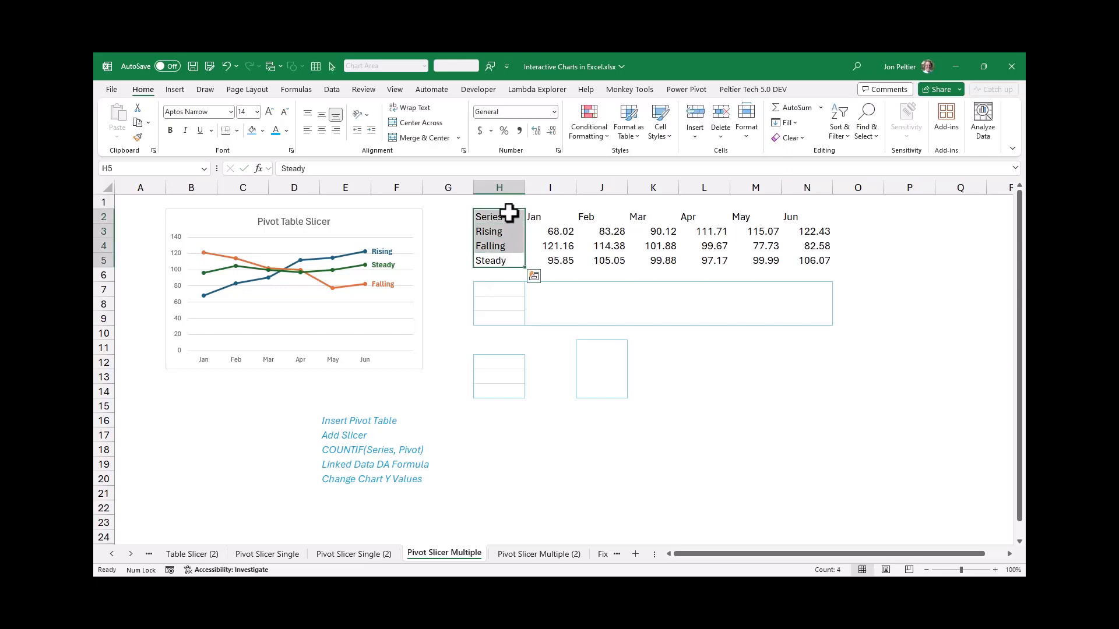
{"action": "left_click", "coordinate": [174, 91]}
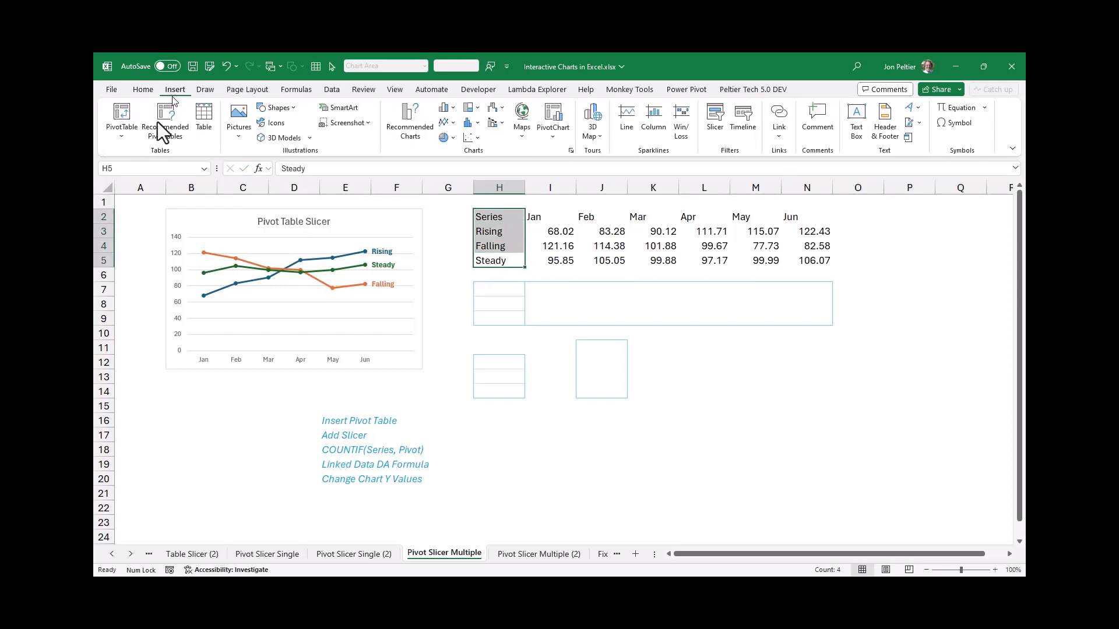
{"action": "left_click", "coordinate": [127, 134]}
{"action": "left_click", "coordinate": [138, 159]}
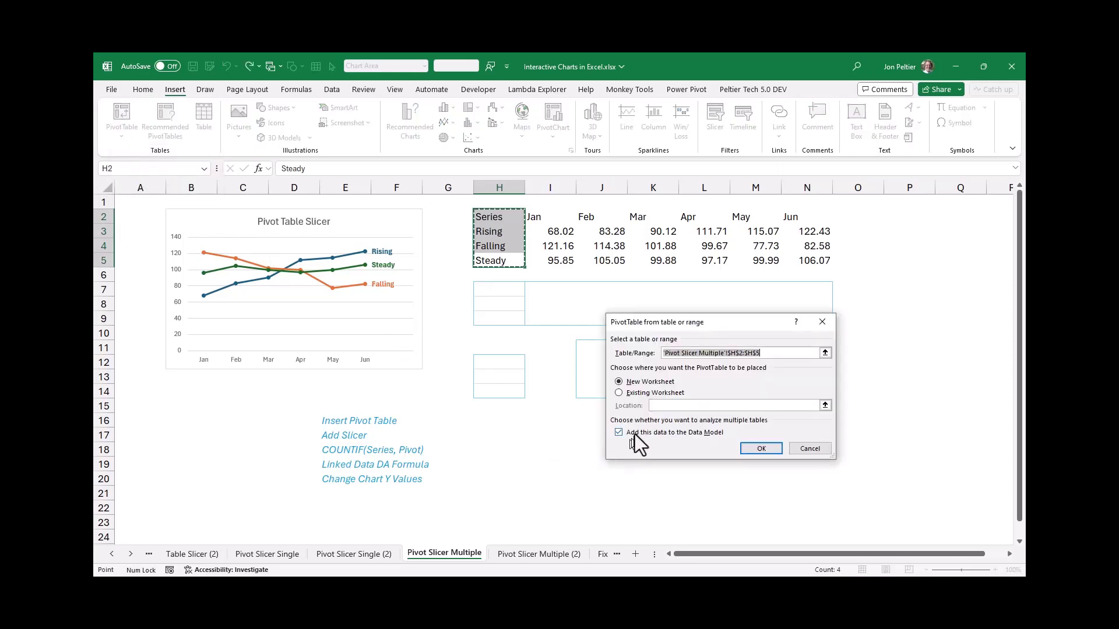
{"action": "left_click", "coordinate": [634, 432]}
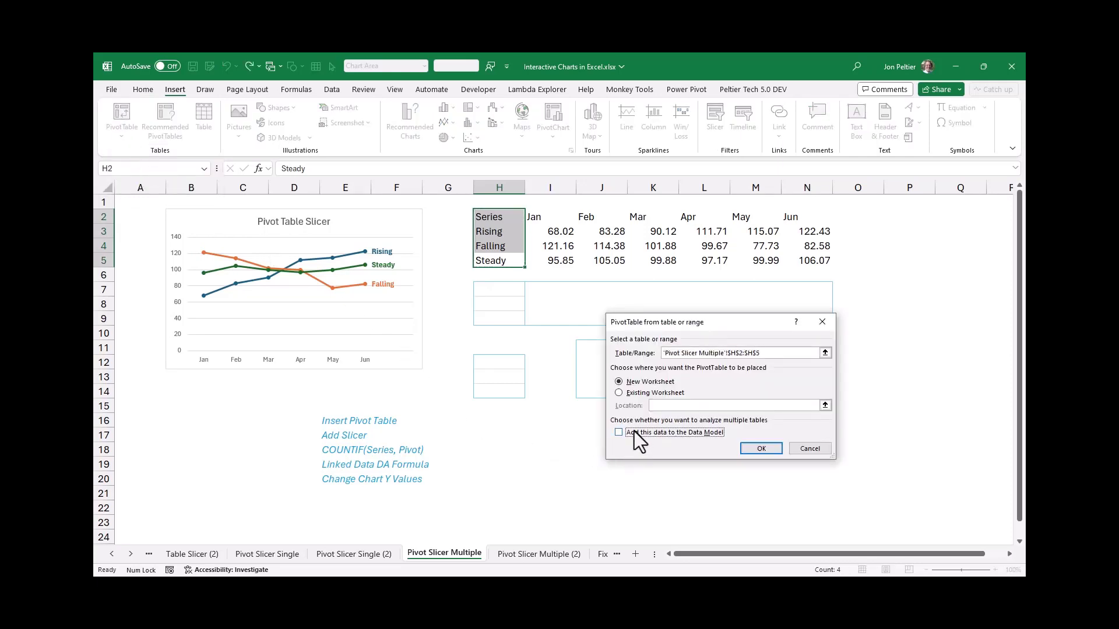
{"action": "left_click", "coordinate": [659, 393]}
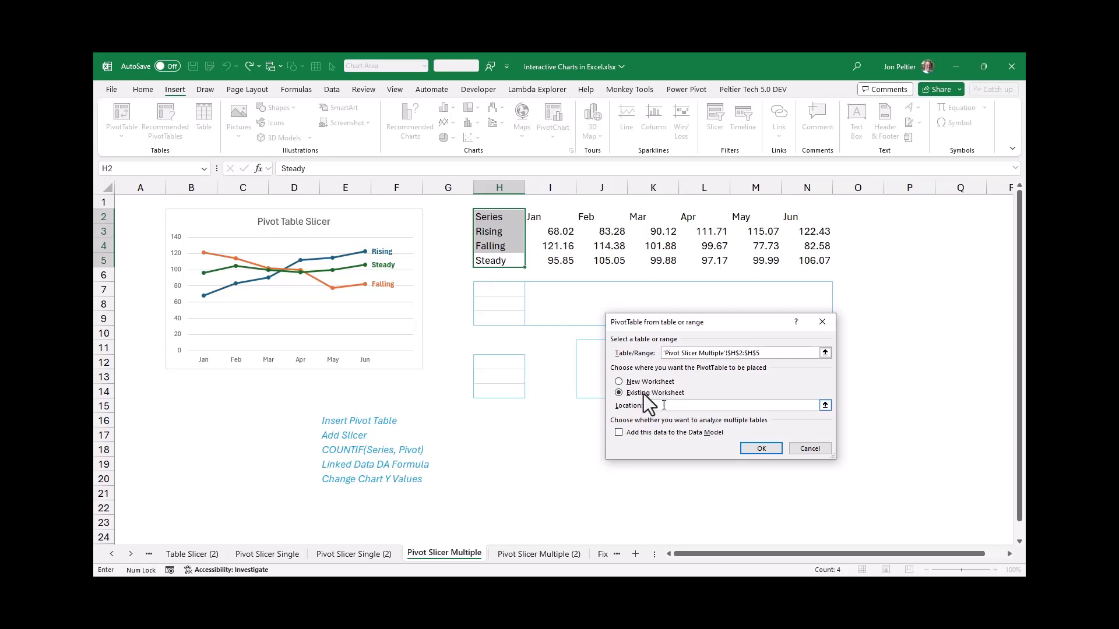
{"action": "left_click", "coordinate": [590, 345]}
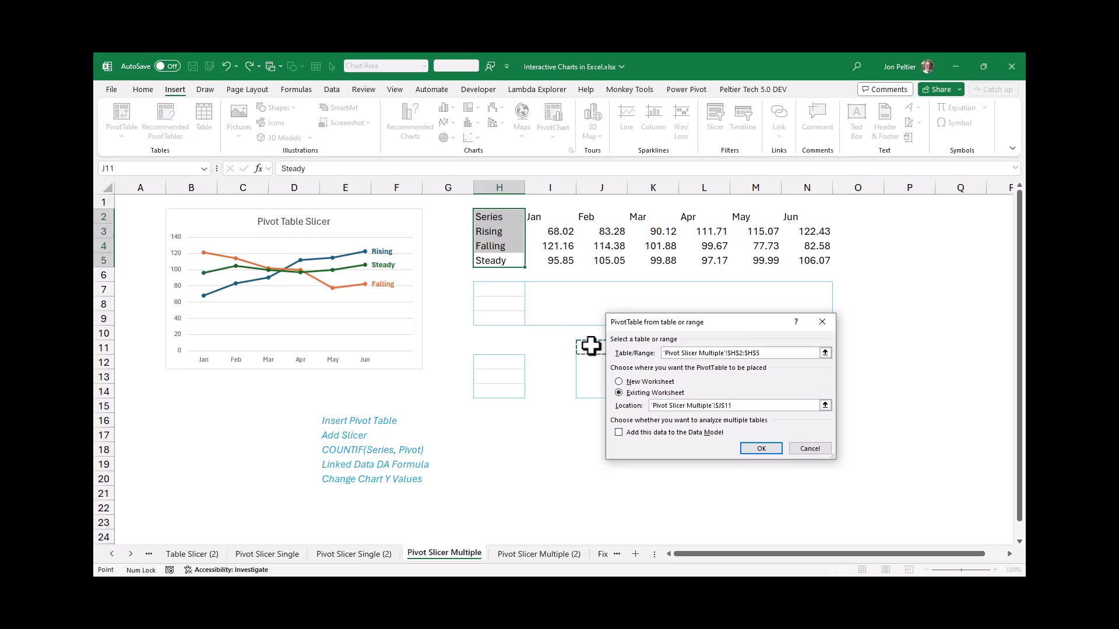
{"action": "left_click", "coordinate": [759, 448]}
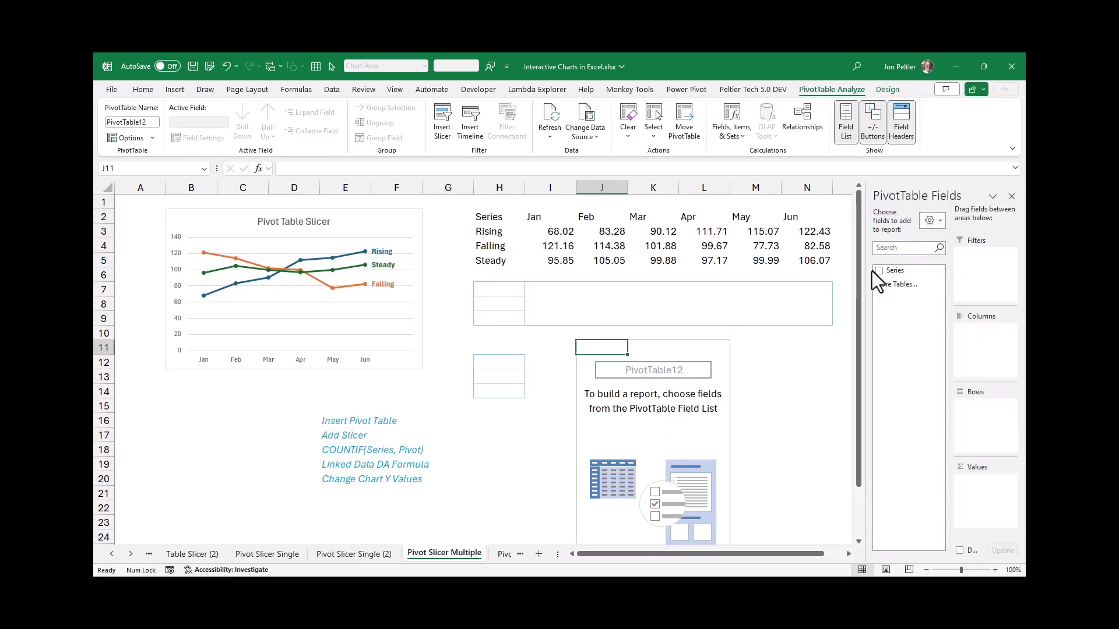
Add the Series field to the PivotTable's rows and insert a Series slicer placed to its right, starting at row 11
{"action": "left_click", "coordinate": [879, 271]}
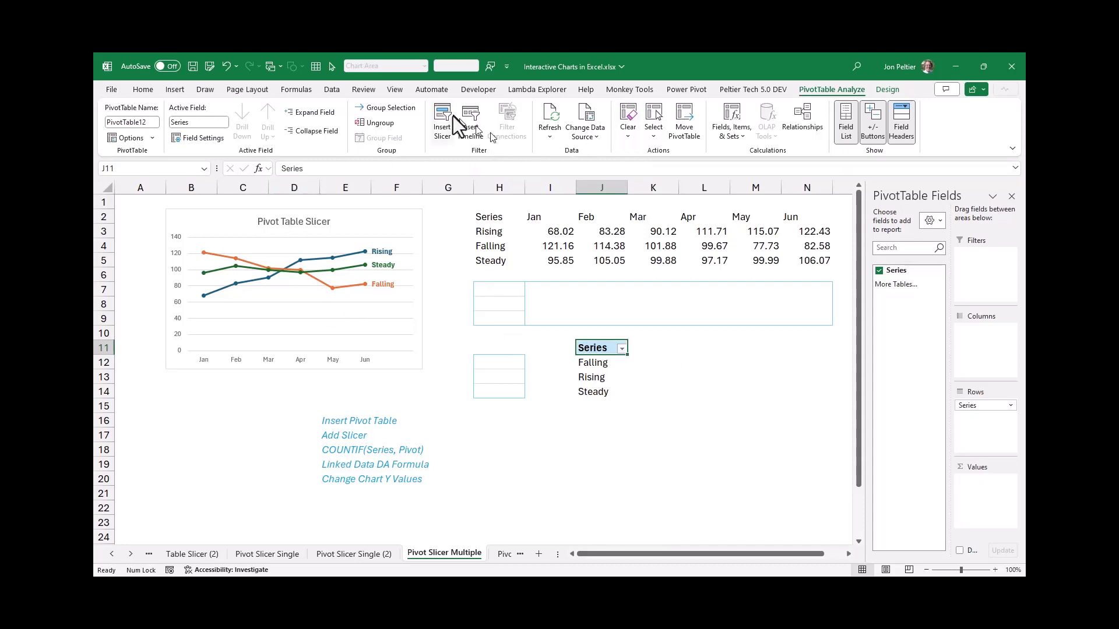
{"action": "left_click", "coordinate": [430, 113]}
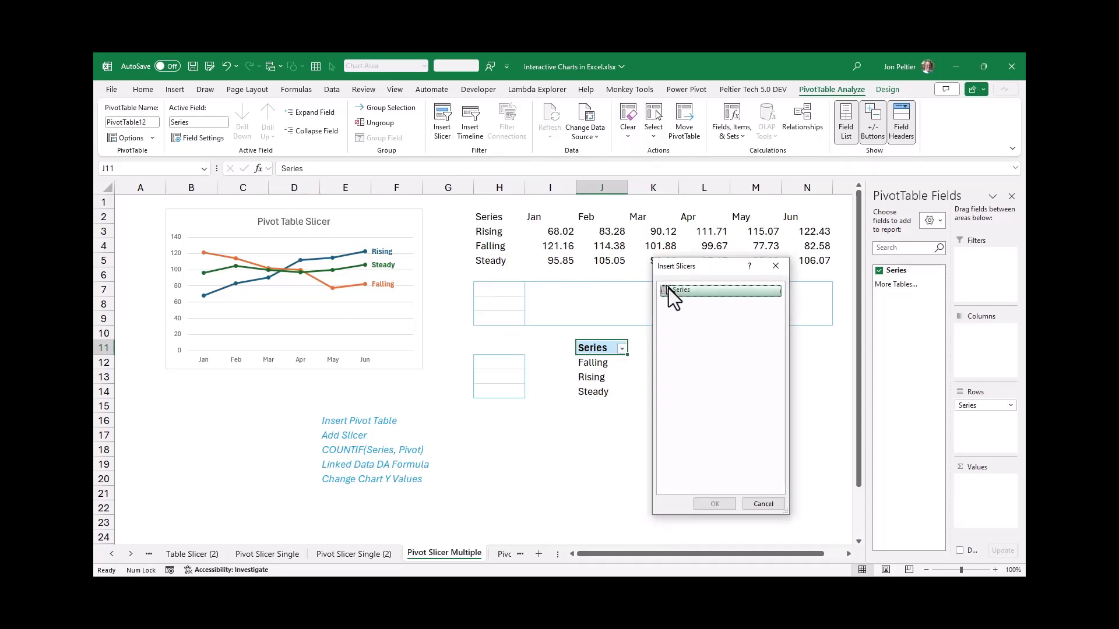
{"action": "left_click", "coordinate": [666, 290]}
{"action": "left_click", "coordinate": [710, 505]}
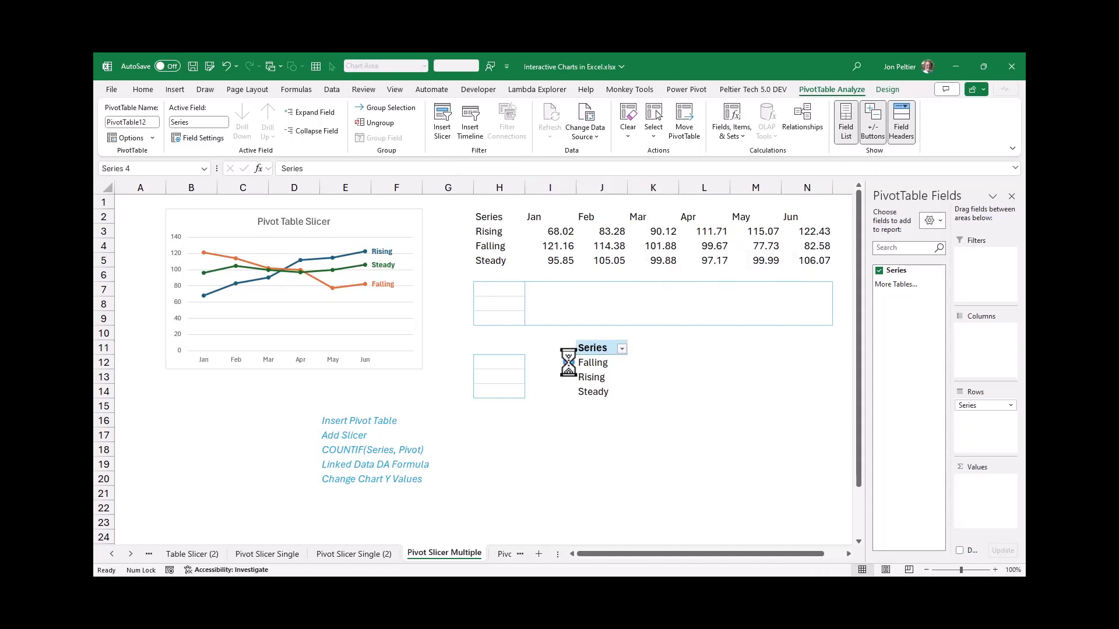
{"action": "left_click_drag", "start_coordinate": [481, 300], "coordinate": [704, 348]}
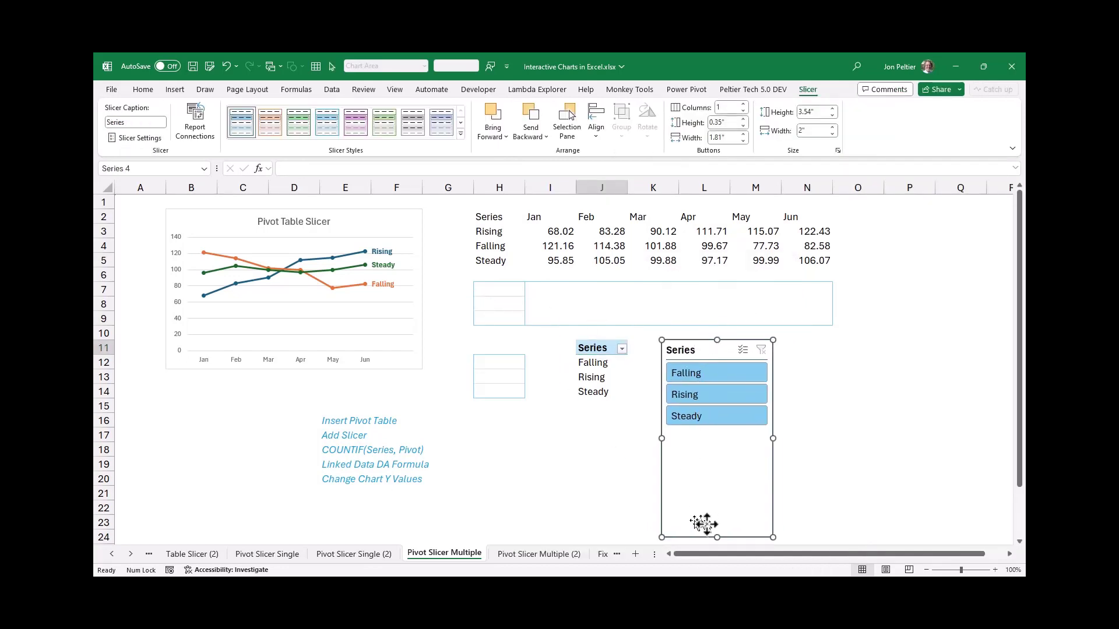
Shorten the Series slicer to 1.91" high, aligned with the cell grid, and try single items and all three series in it
{"action": "key", "text": "alt"}
{"action": "left_click_drag", "start_coordinate": [715, 538], "coordinate": [710, 445]}
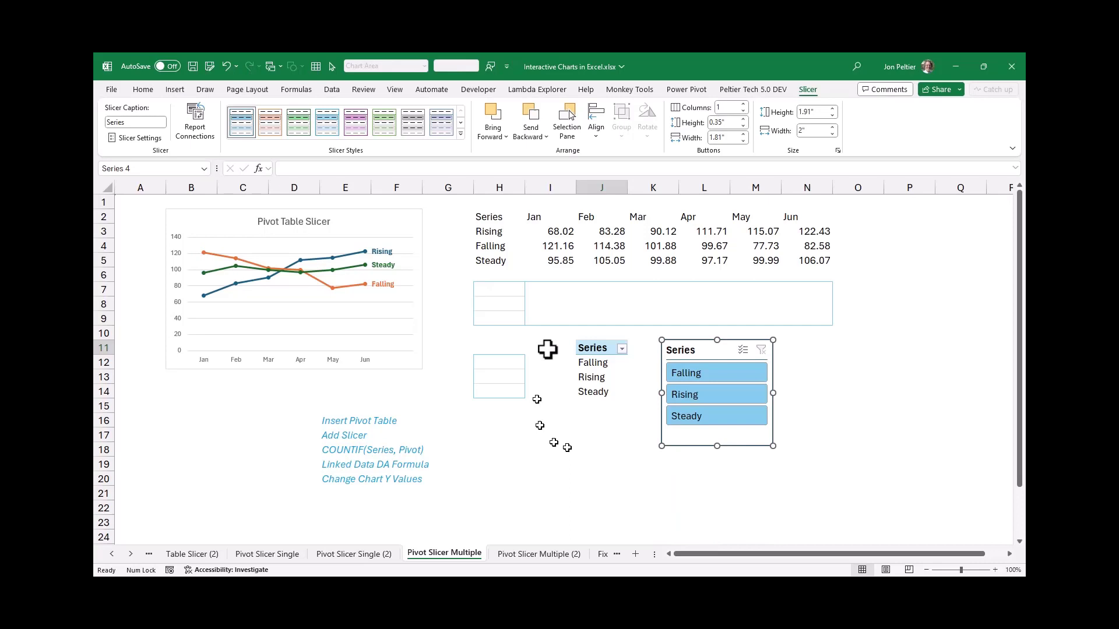
{"action": "left_click", "coordinate": [675, 373]}
{"action": "left_click", "coordinate": [687, 396]}
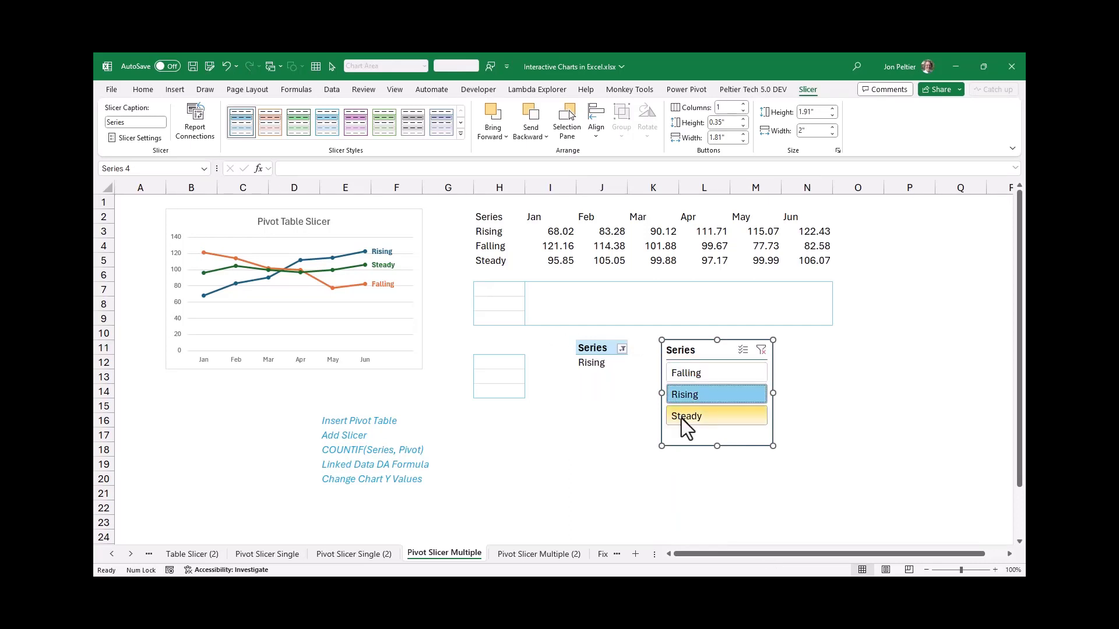
{"action": "left_click", "coordinate": [683, 418]}
{"action": "left_click_drag", "start_coordinate": [687, 372], "coordinate": [687, 443]}
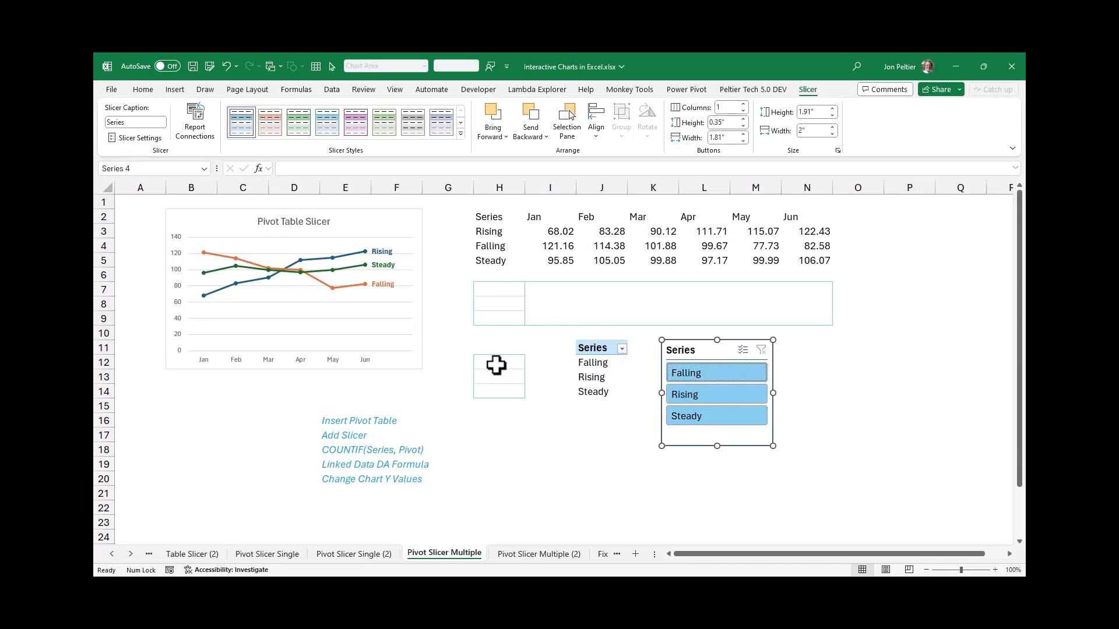
Enter the dynamic array formula =COUNTIF(J12:J14,H3:H5) in H12 to flag which series the PivotTable lists
{"action": "left_click", "coordinate": [496, 365]}
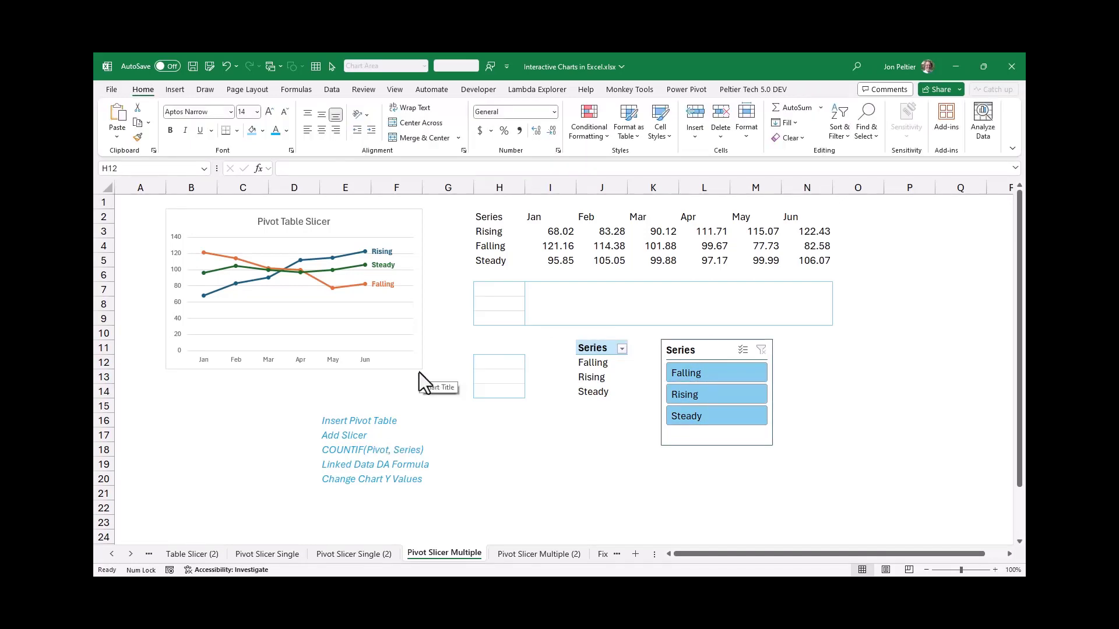
{"action": "key", "text": "Escape"}
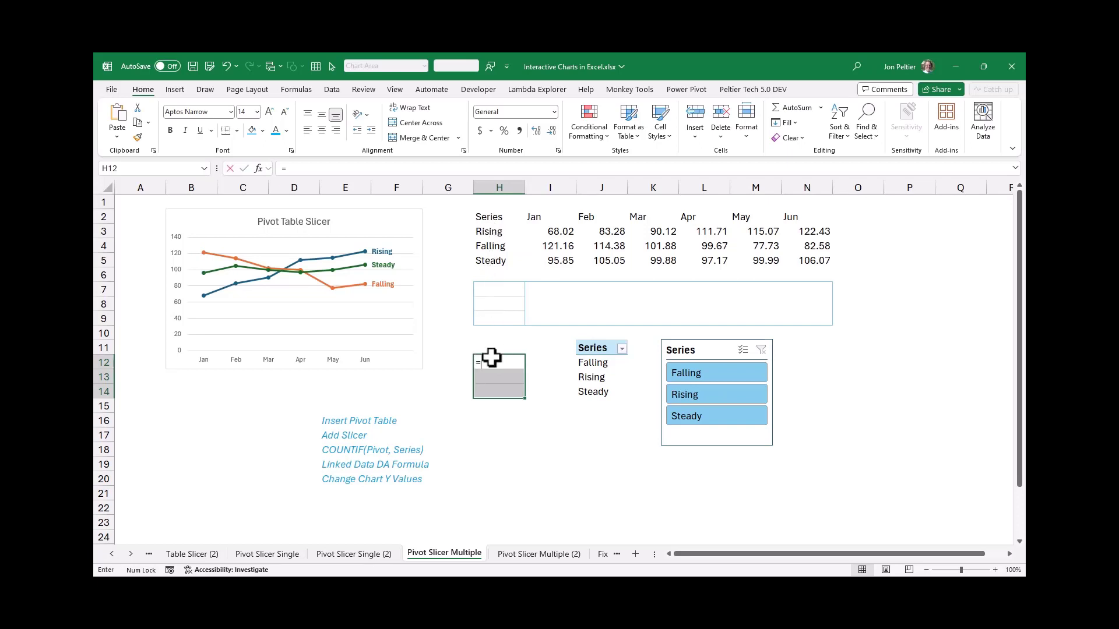
{"action": "type", "text": "=countif("}
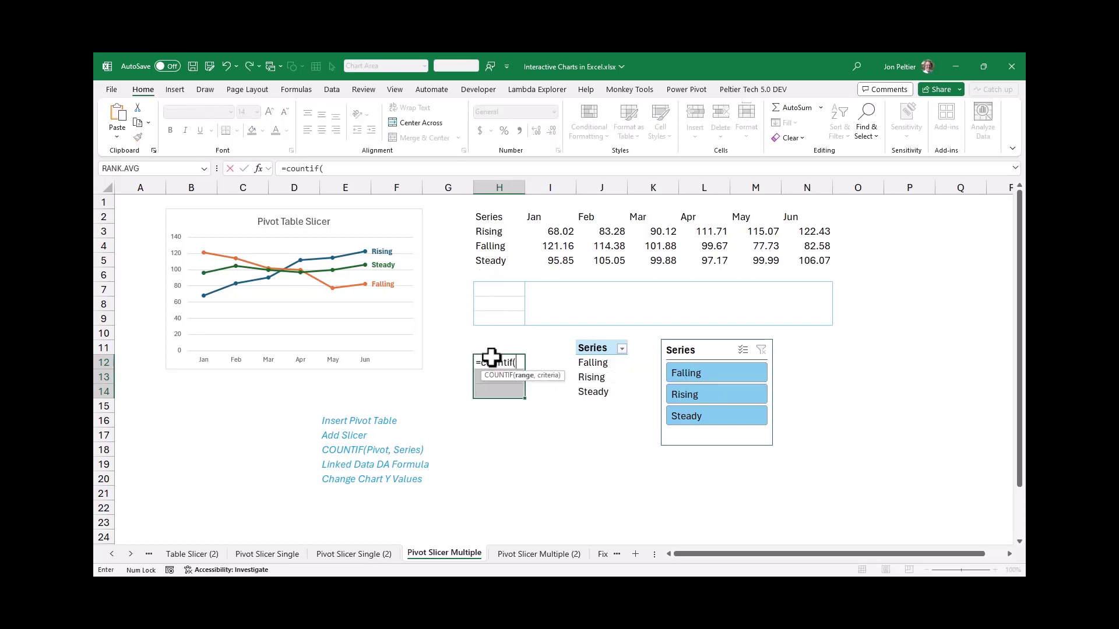
{"action": "left_click_drag", "start_coordinate": [580, 361], "coordinate": [592, 387]}
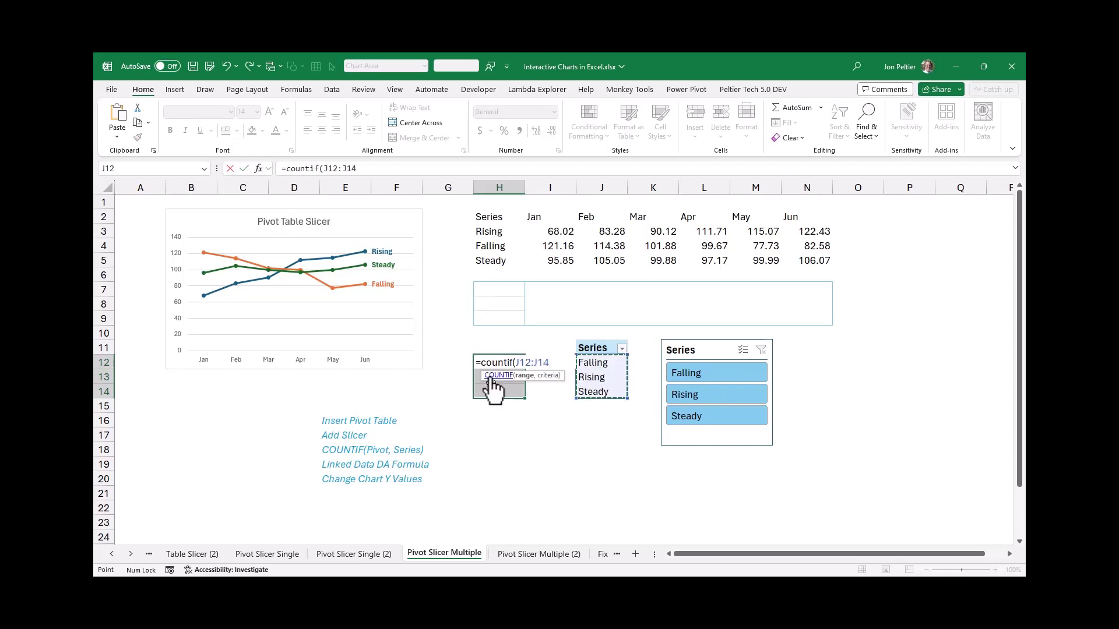
{"action": "type", "text": ","}
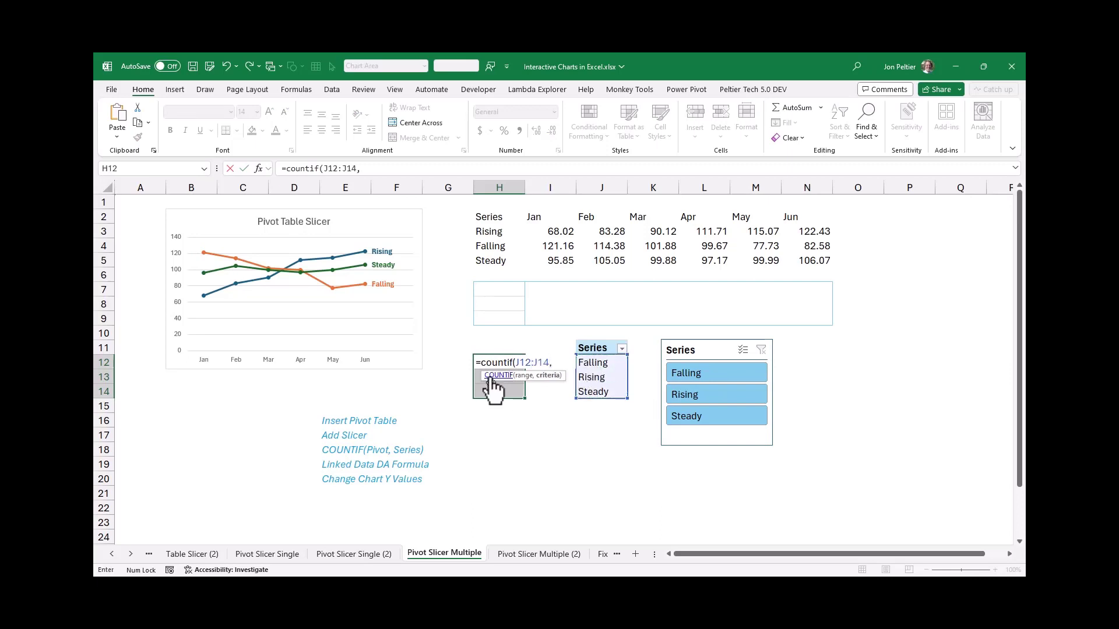
{"action": "left_click", "coordinate": [486, 231]}
{"action": "left_click_drag", "start_coordinate": [486, 231], "coordinate": [494, 261]}
{"action": "type", "text": ")"}
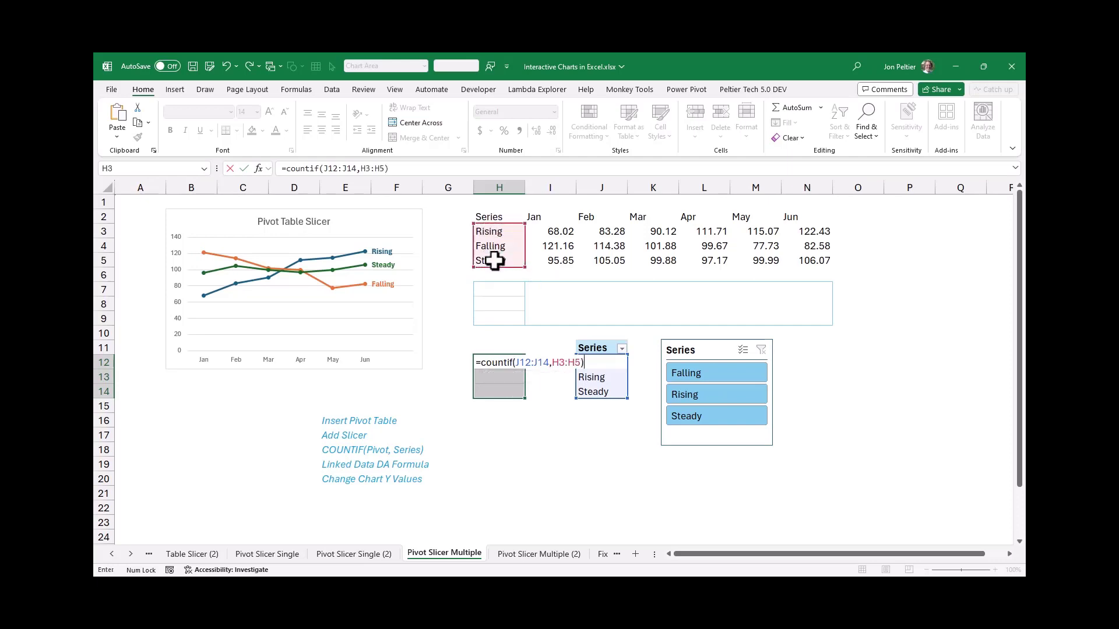
{"action": "key", "text": "Return"}
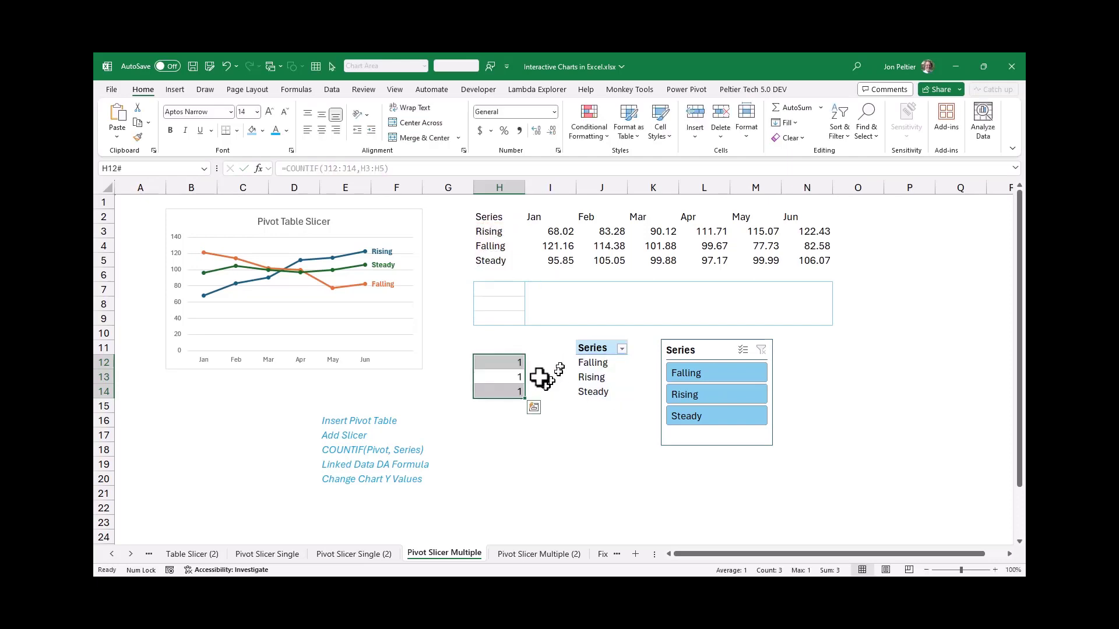
Check the COUNTIF flags in H12:H14 by selecting Falling, Rising, Steady, Rising with Steady, and all three series in the slicer
{"action": "left_click", "coordinate": [508, 363]}
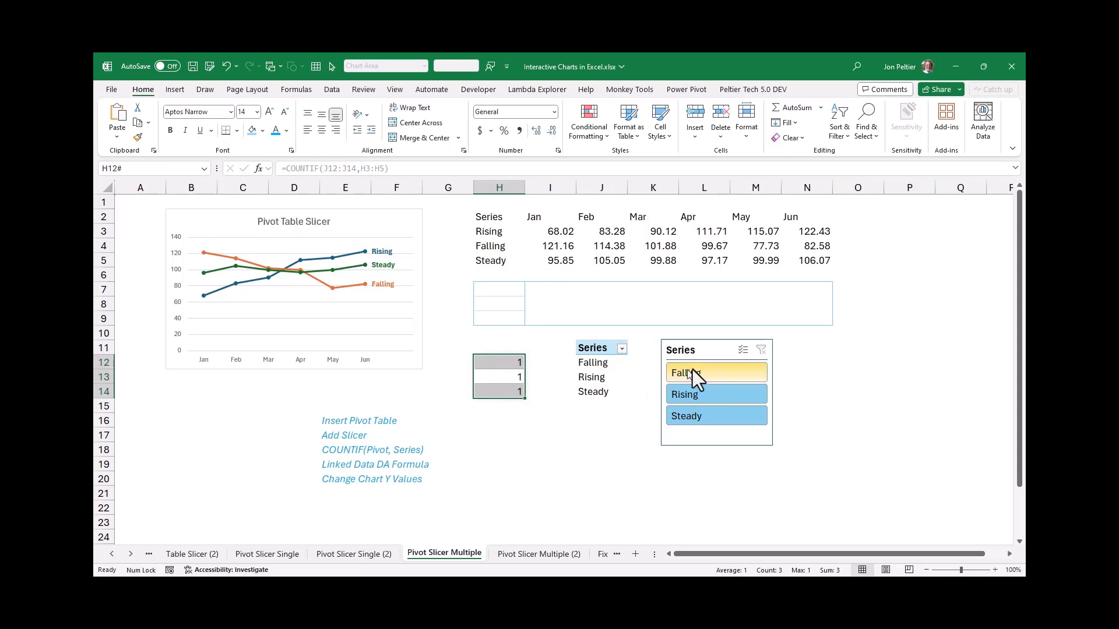
{"action": "left_click", "coordinate": [708, 373]}
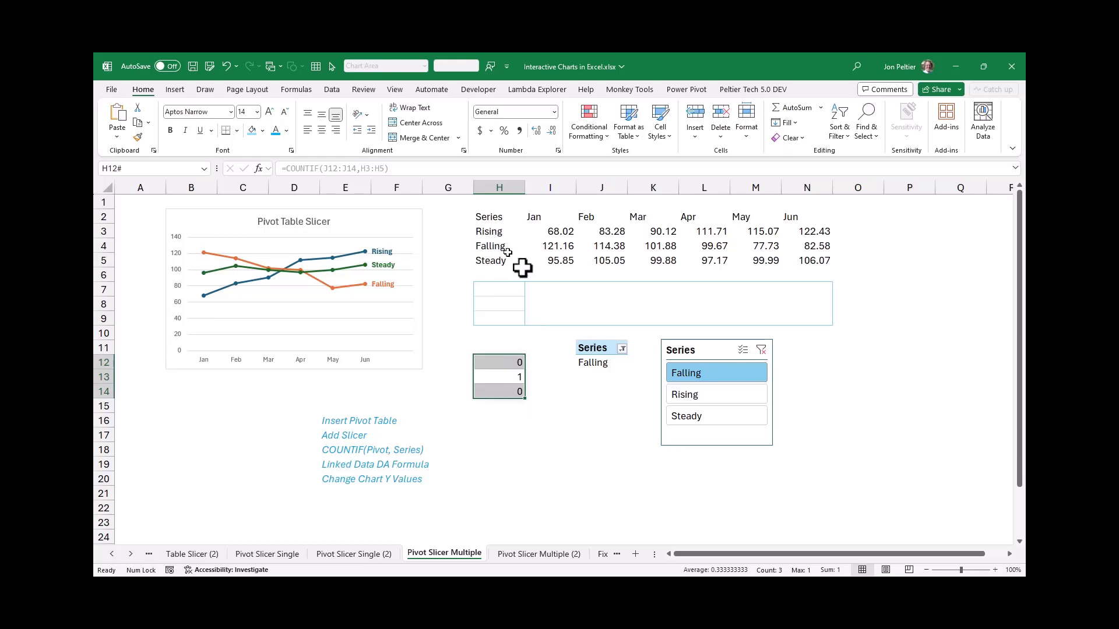
{"action": "left_click", "coordinate": [692, 393]}
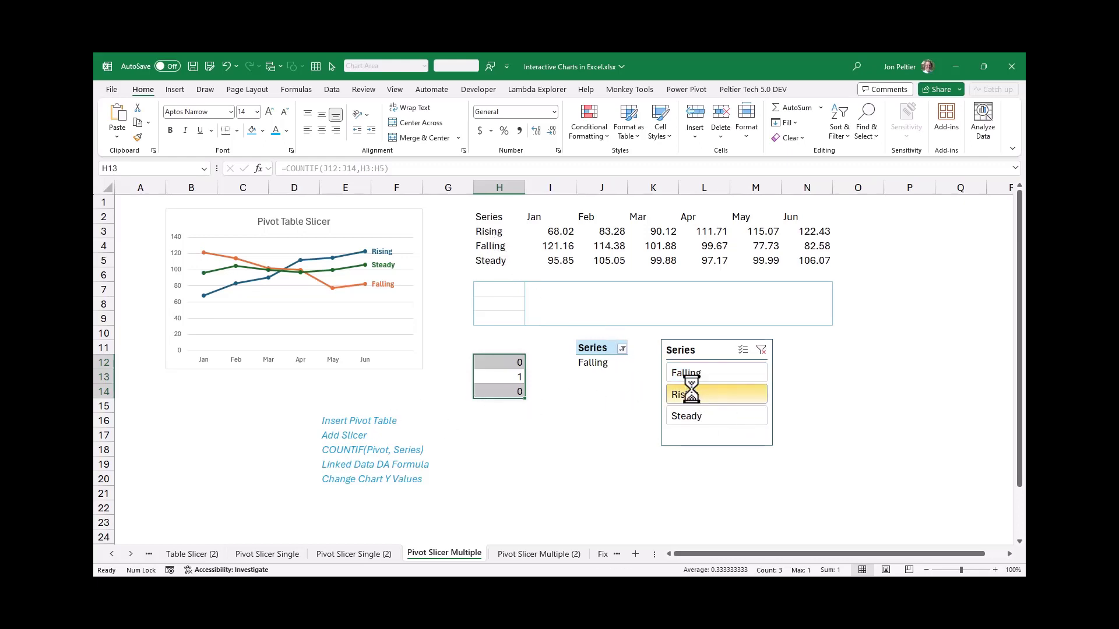
{"action": "left_click", "coordinate": [676, 416]}
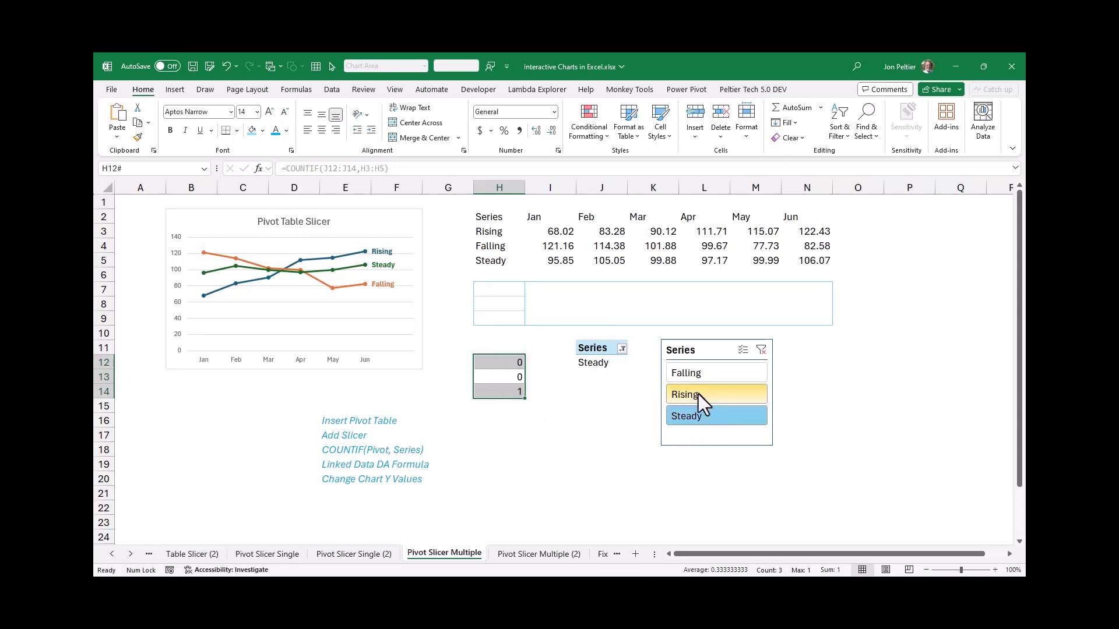
{"action": "left_click", "coordinate": [698, 394], "text": "ctrl"}
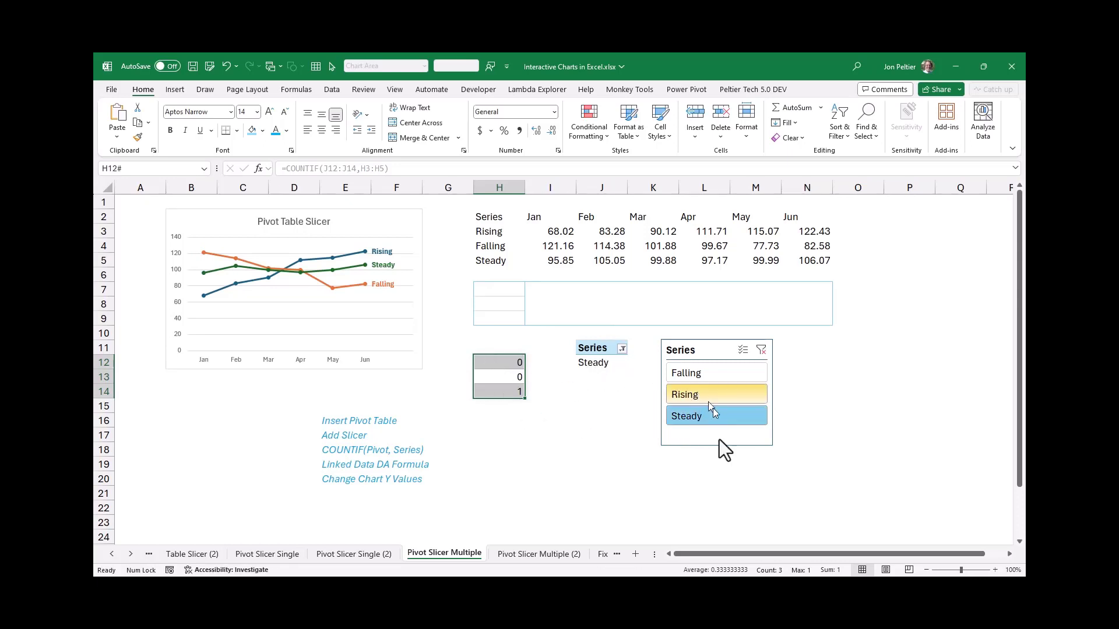
{"action": "left_click", "coordinate": [682, 371], "text": "ctrl"}
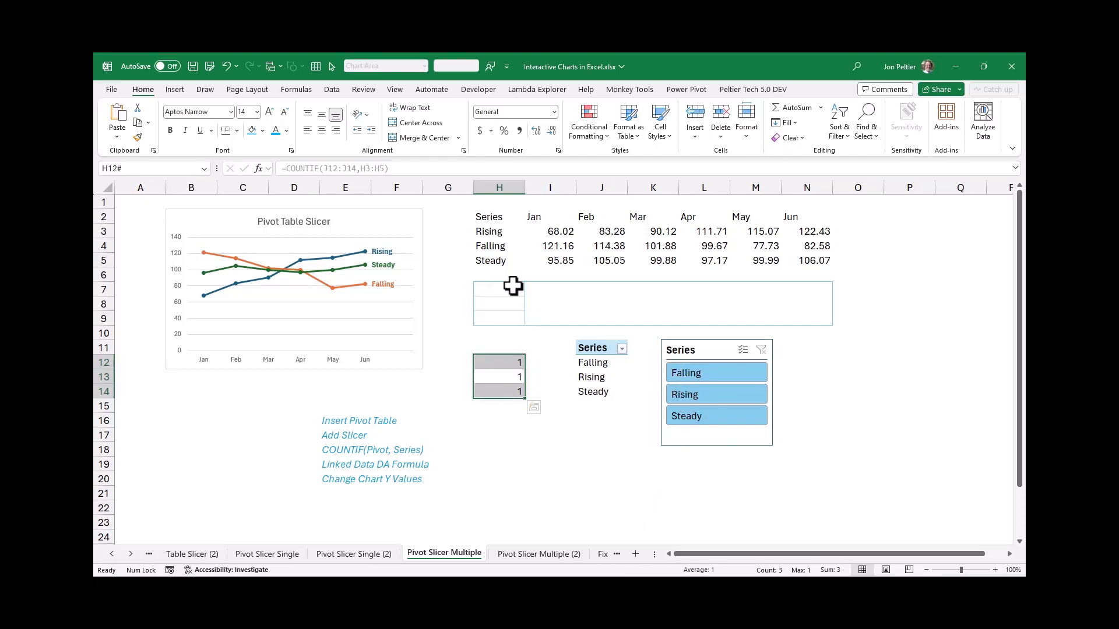
Enter the dynamic array formula =IF(H12:H14,H3:N5,NA()) in H7 to build the linked chart data in H7:N9
{"action": "left_click", "coordinate": [365, 219]}
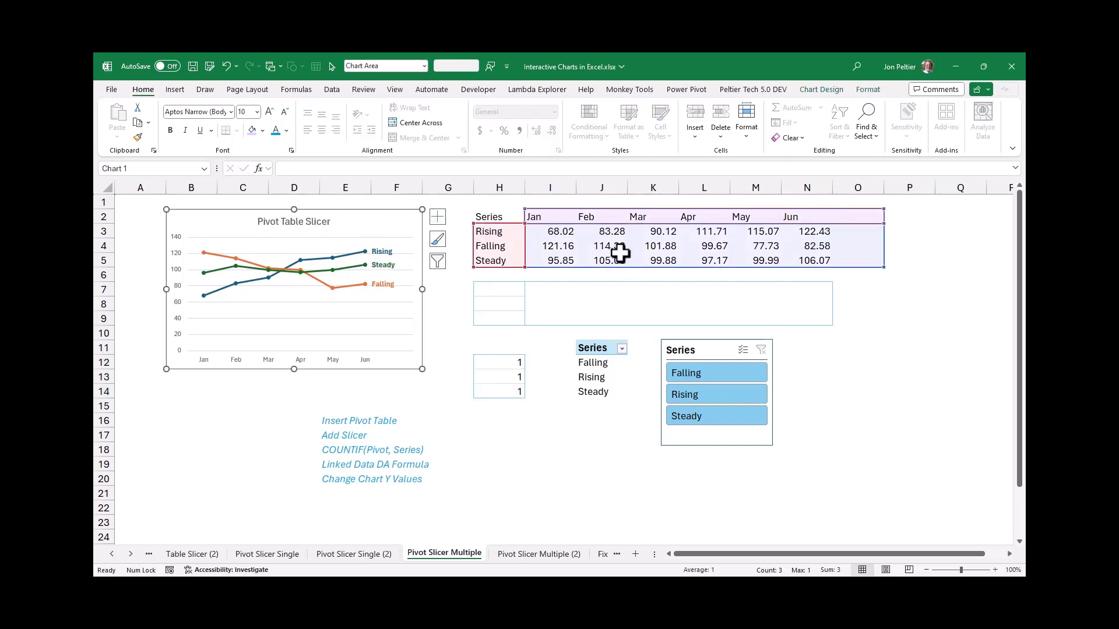
{"action": "left_click", "coordinate": [514, 288]}
{"action": "mouse_move", "coordinate": [513, 288]}
{"action": "left_mouse_down"}
{"action": "mouse_move", "coordinate": [802, 295]}
{"action": "mouse_move", "coordinate": [827, 325]}
{"action": "left_mouse_up"}
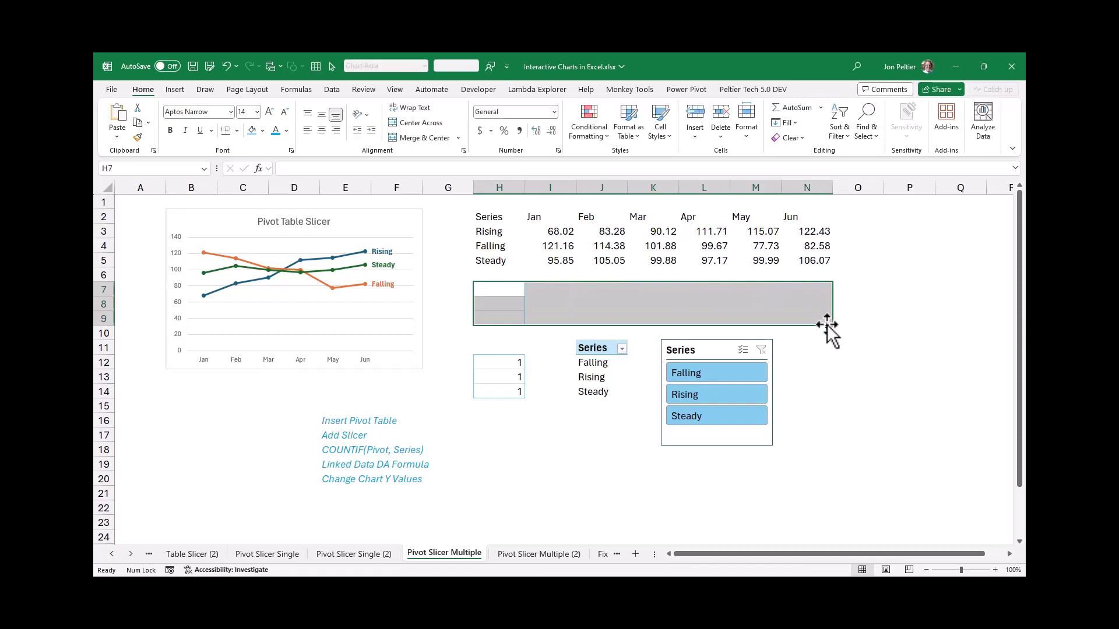
{"action": "type", "text": "="}
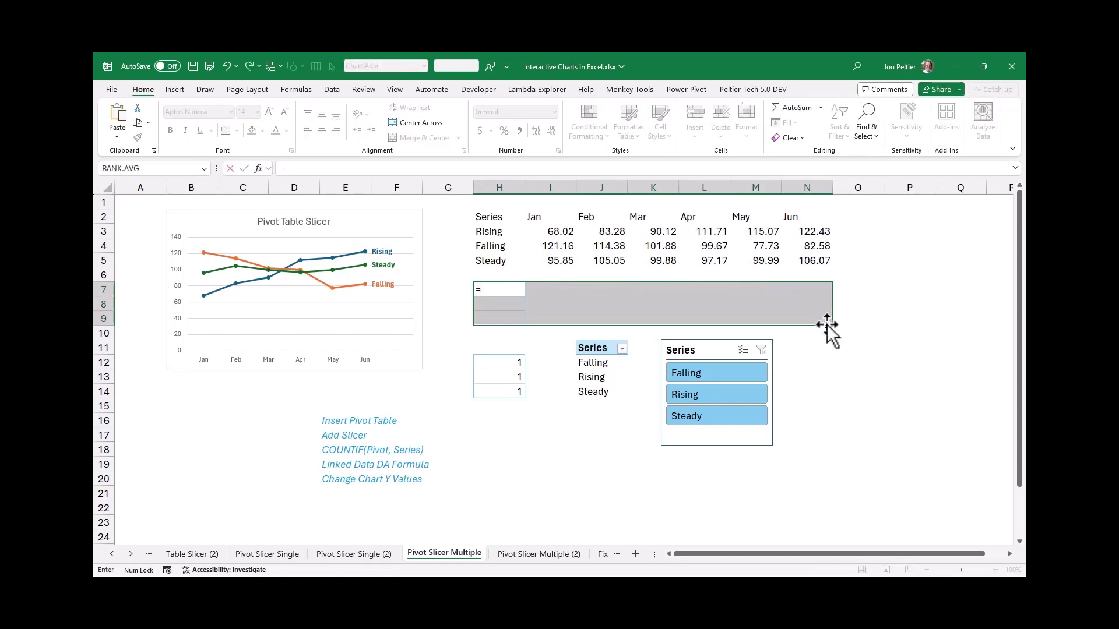
{"action": "type", "text": "if("}
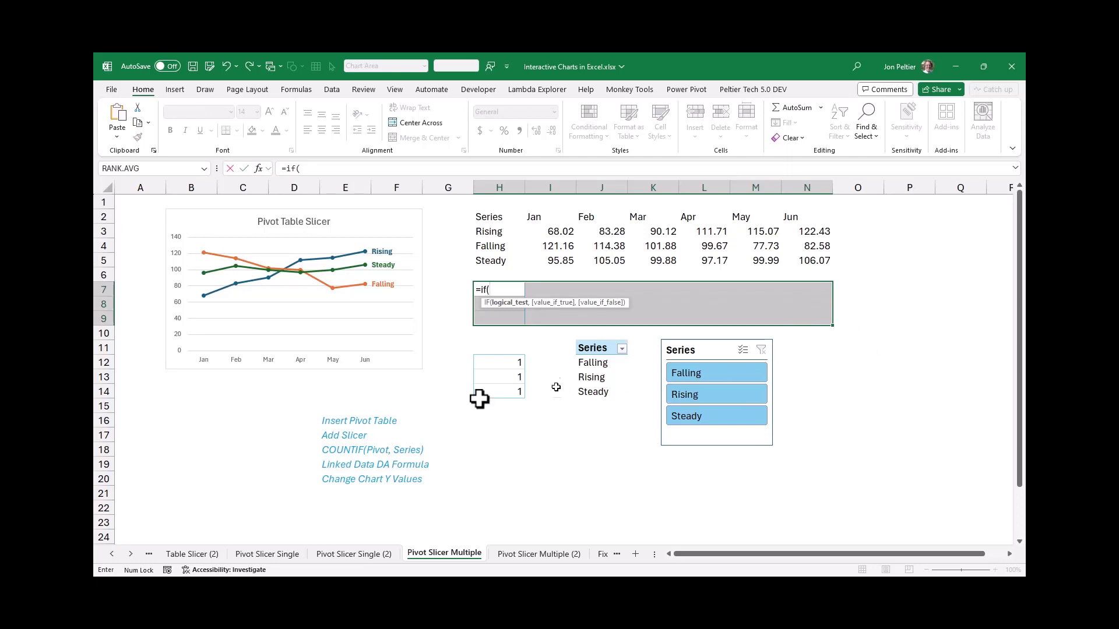
{"action": "left_click_drag", "start_coordinate": [494, 357], "coordinate": [492, 388]}
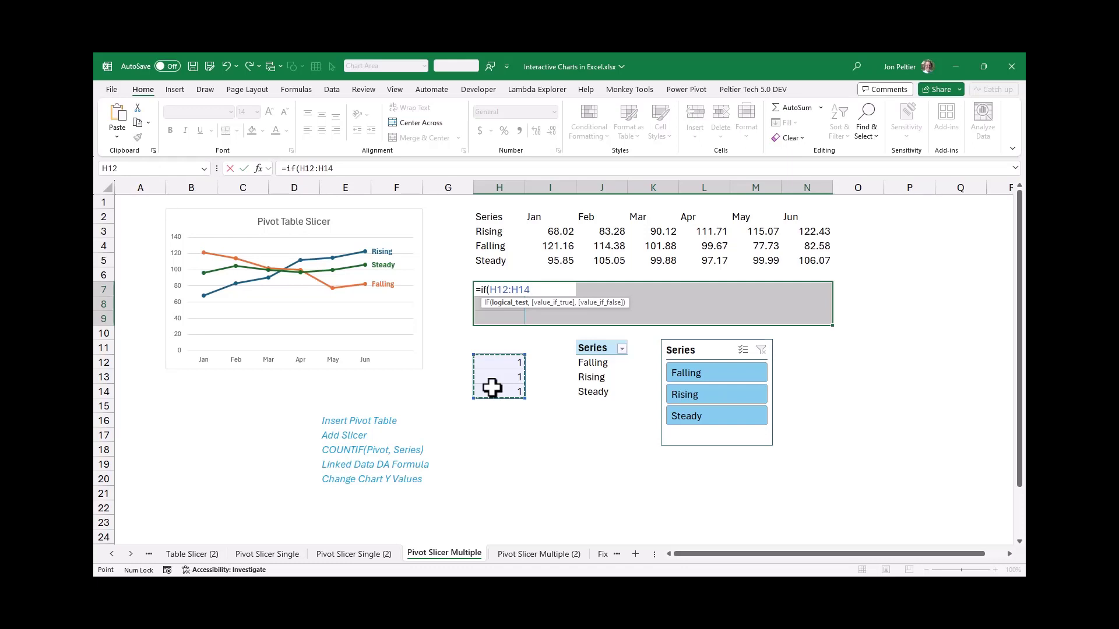
{"action": "type", "text": ","}
{"action": "left_click_drag", "start_coordinate": [500, 229], "coordinate": [796, 255]}
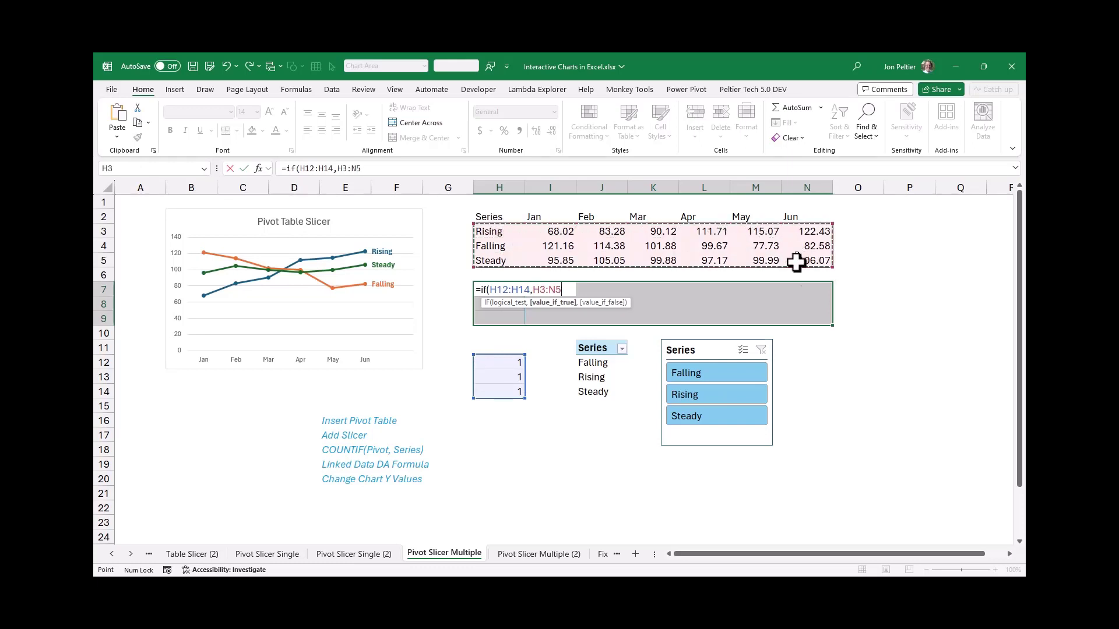
{"action": "type", "text": "."}
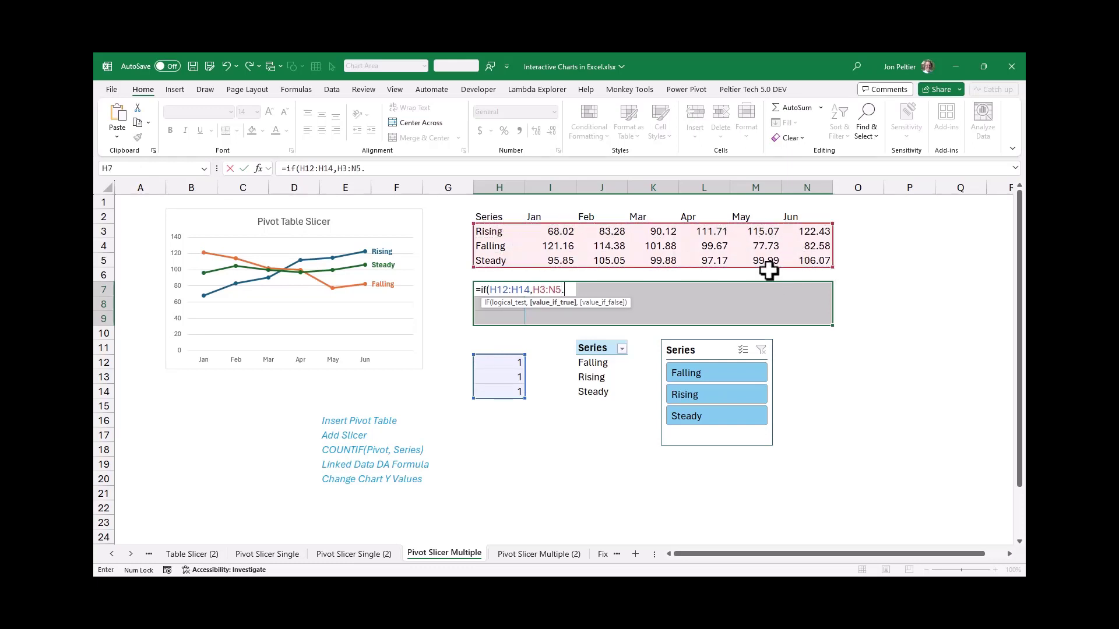
{"action": "key", "text": "BackSpace"}
{"action": "type", "text": ",na"}
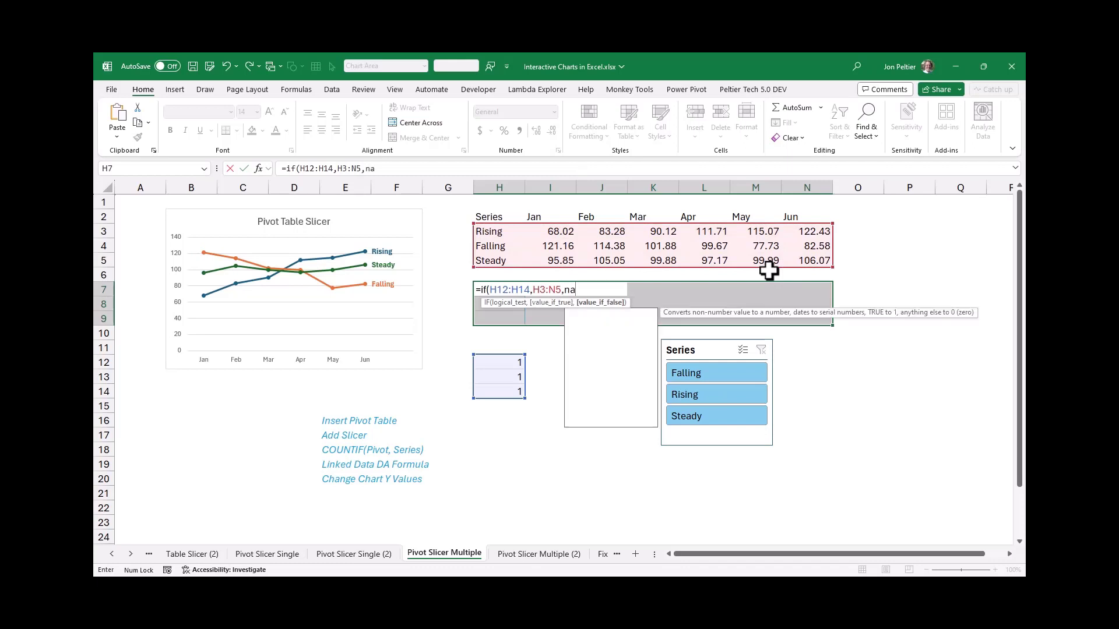
{"action": "type", "text": "())"}
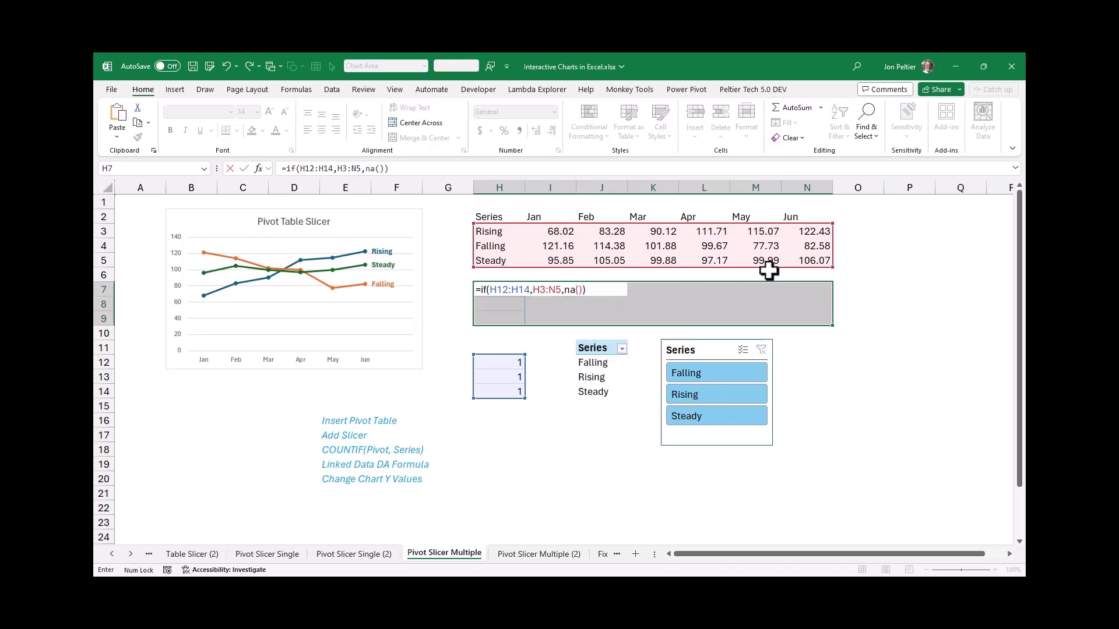
{"action": "key", "text": "Return"}
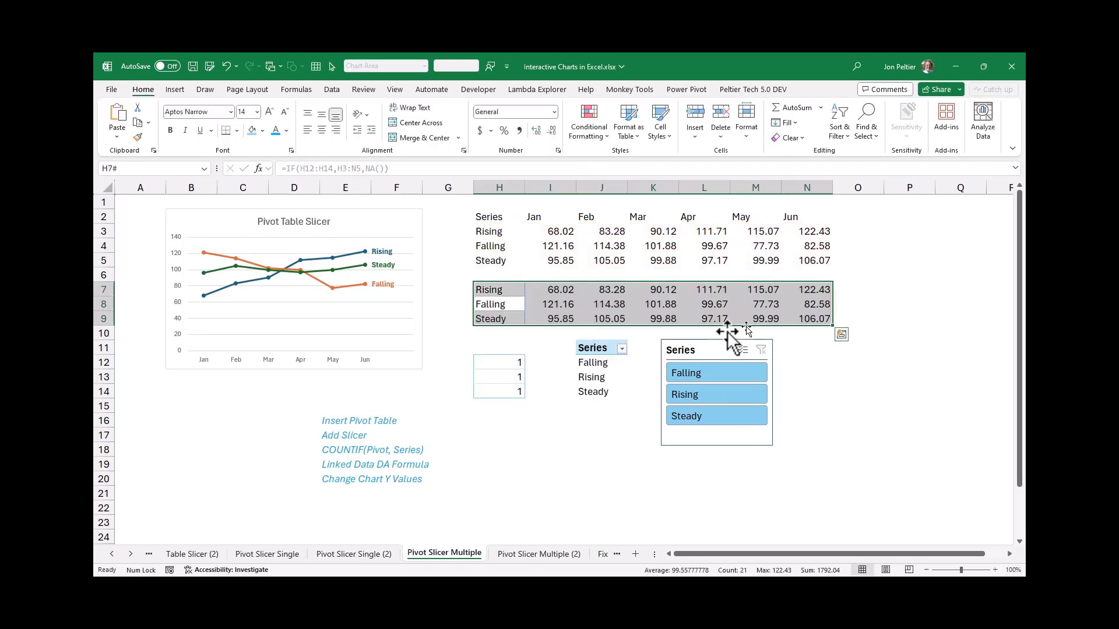
Move the chart's highlighted series names and Y values from rows 3 to 5 down to the linked data in rows 7 to 9
{"action": "left_click", "coordinate": [408, 230]}
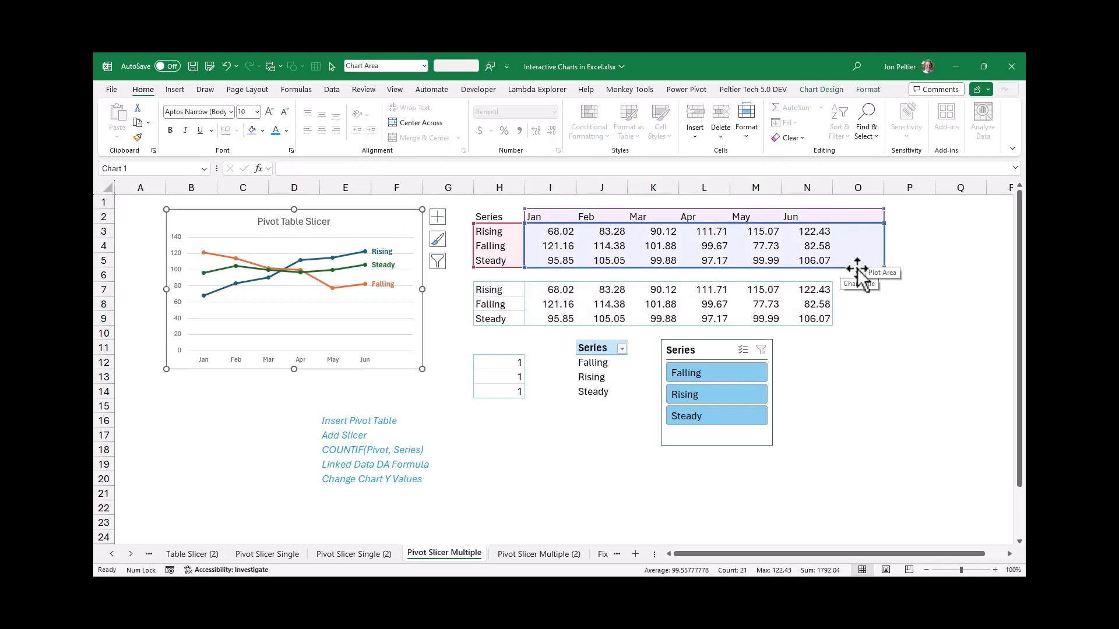
{"action": "left_click_drag", "start_coordinate": [856, 268], "coordinate": [851, 318]}
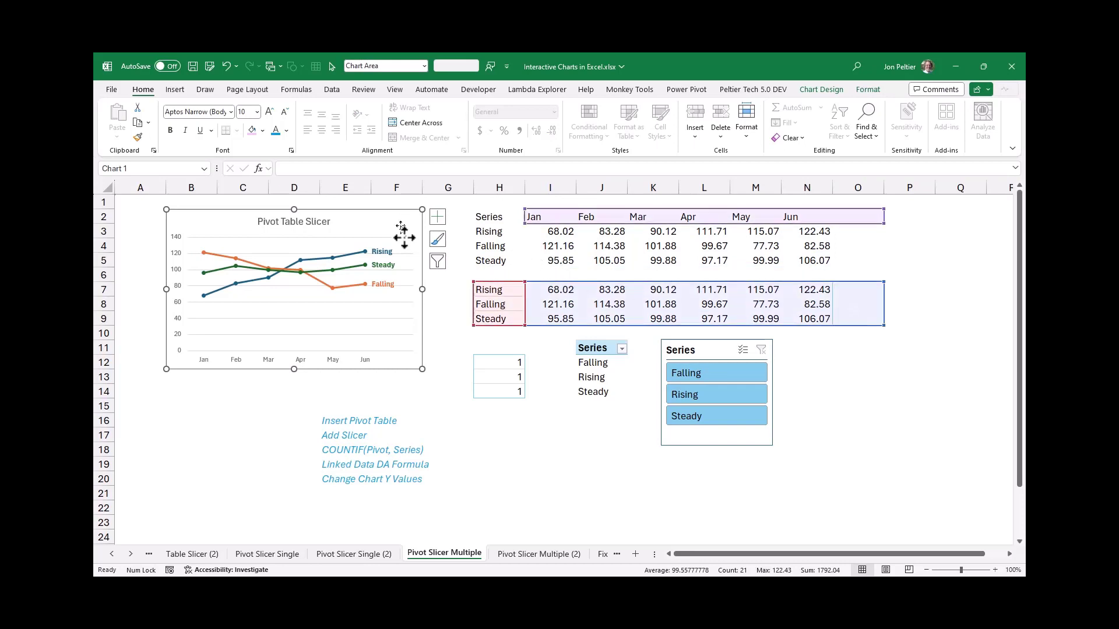
{"action": "left_click", "coordinate": [792, 378]}
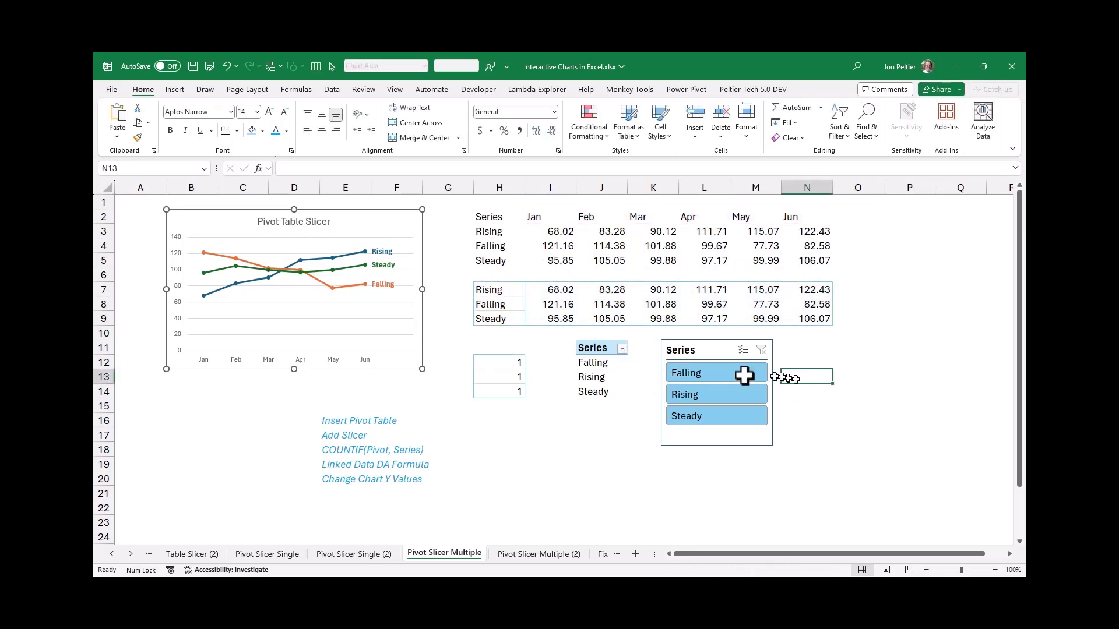
Test the chart with the slicer by selecting Falling, Rising, Falling with Rising, Steady, and all three series
{"action": "left_click", "coordinate": [730, 376]}
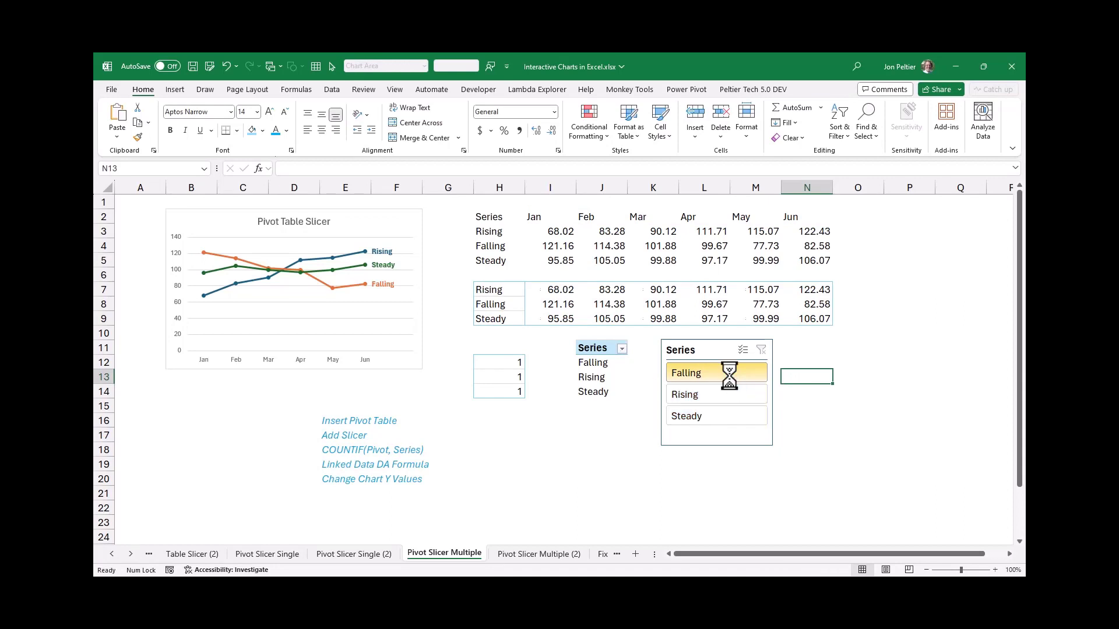
{"action": "left_click", "coordinate": [496, 298]}
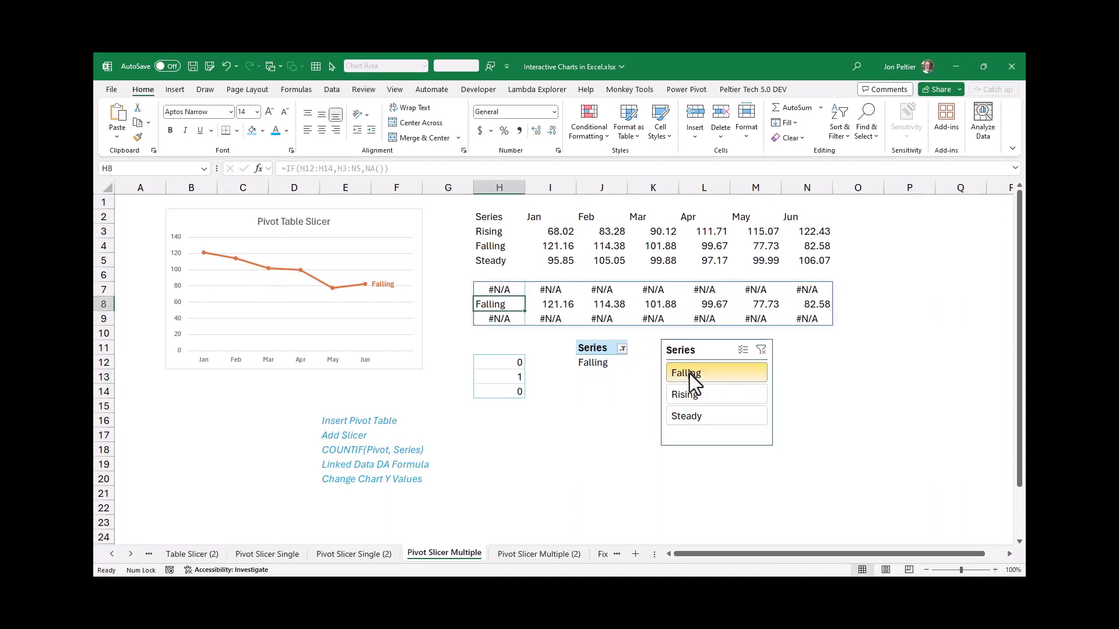
{"action": "left_click", "coordinate": [686, 394]}
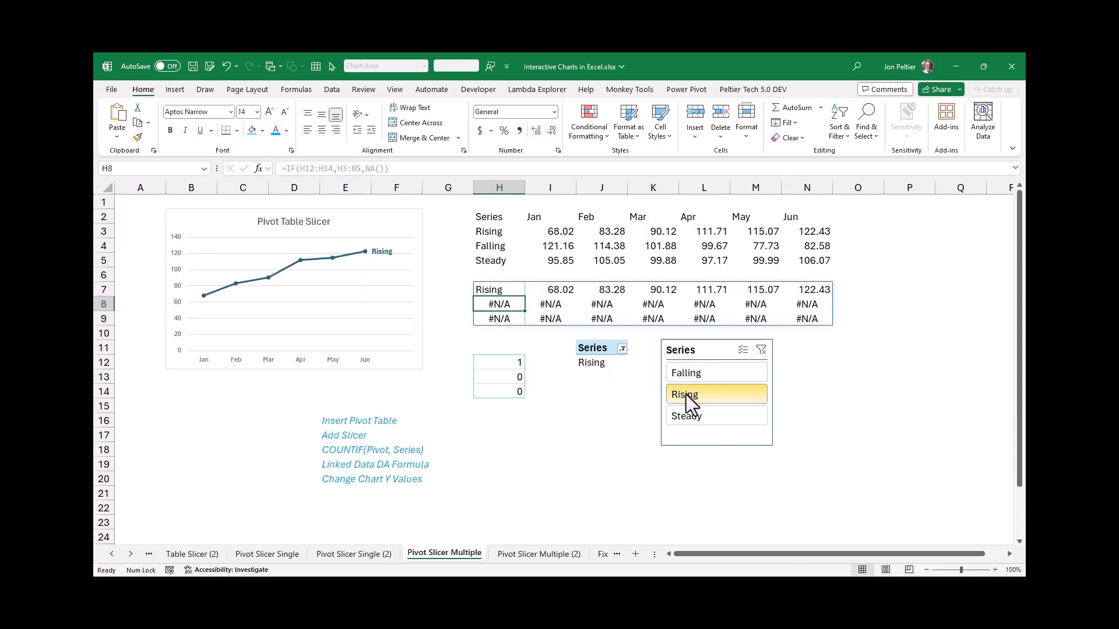
{"action": "left_click", "coordinate": [692, 376], "text": "ctrl"}
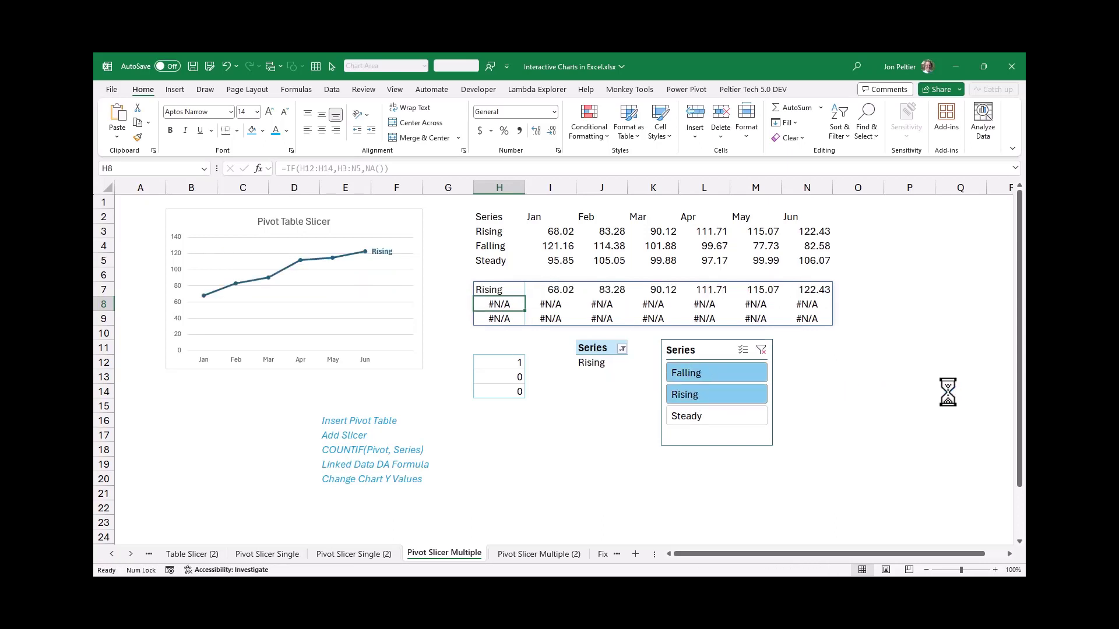
{"action": "left_click", "coordinate": [713, 417]}
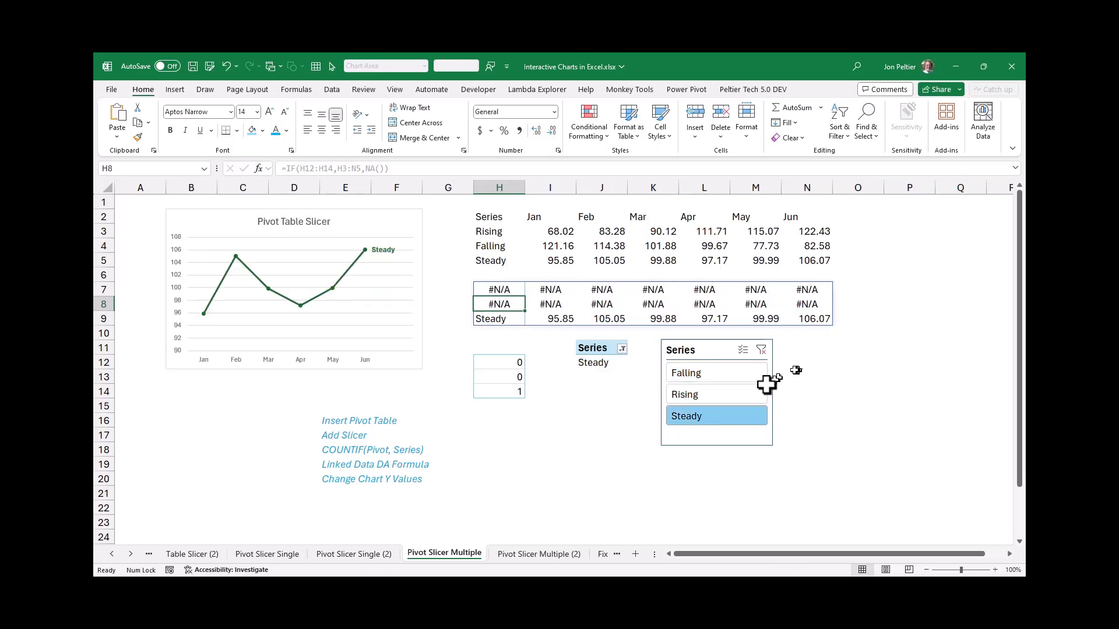
{"action": "left_click", "coordinate": [708, 371], "text": "shift"}
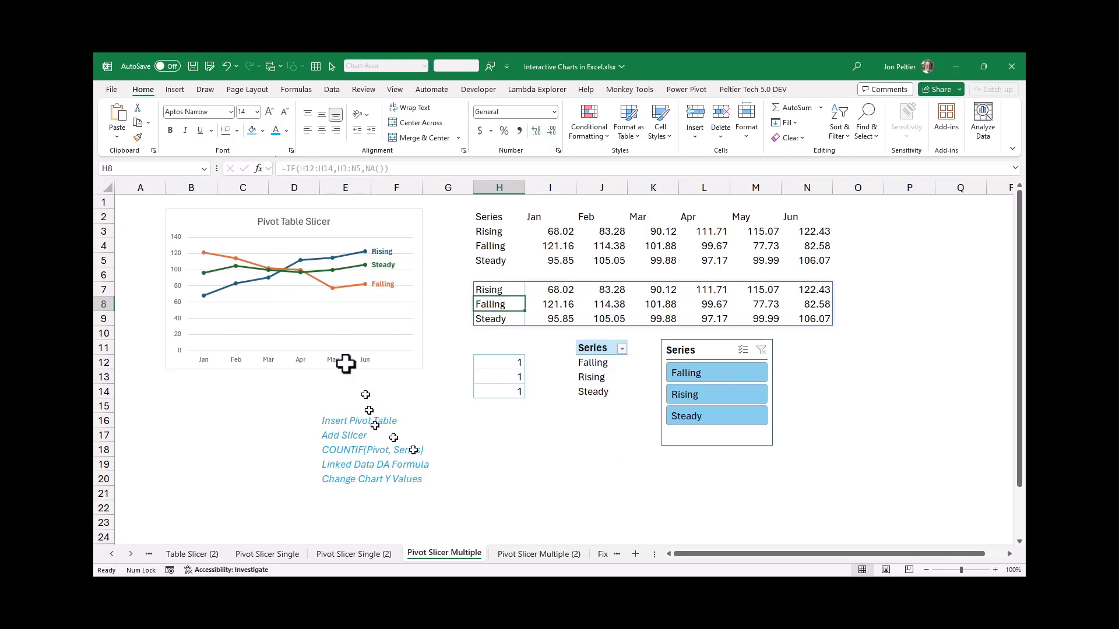
Open the Fix Axis Format sheet and examine the chart's source ranges and the number format code in P3
{"action": "key", "text": "ctrl+Page_Down"}
{"action": "key", "text": "ctrl+Page_Down"}
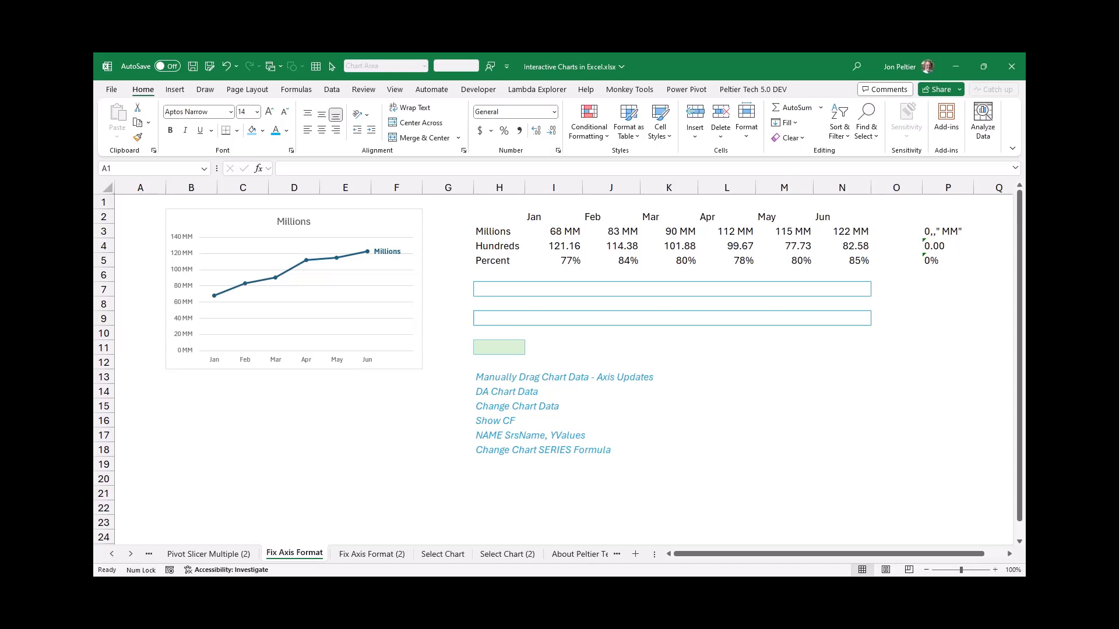
{"action": "left_click", "coordinate": [233, 219]}
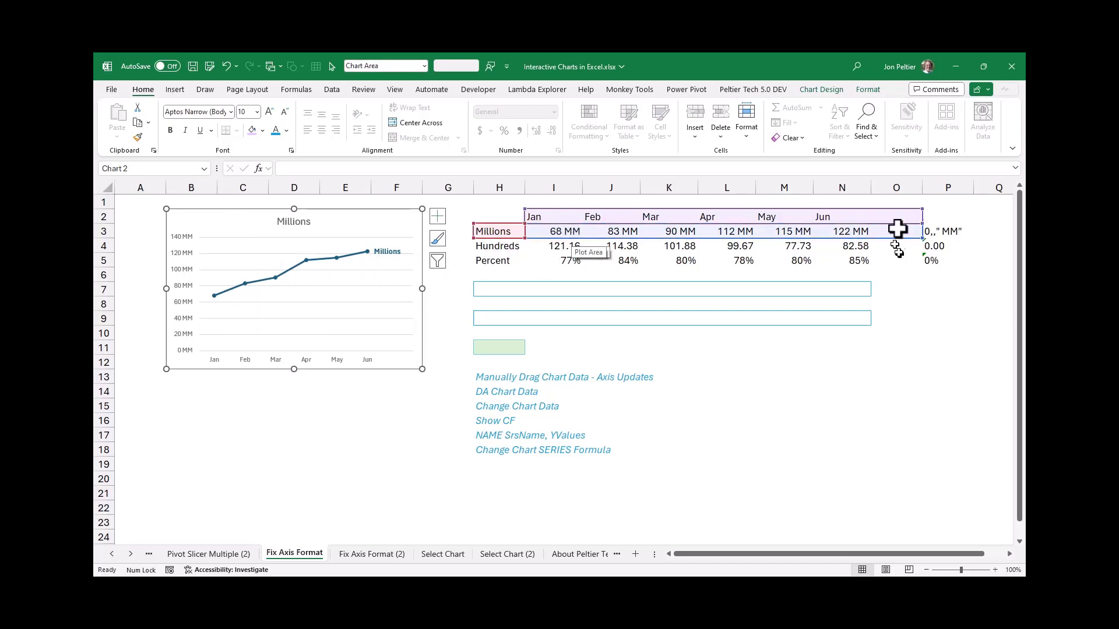
{"action": "left_click", "coordinate": [949, 231]}
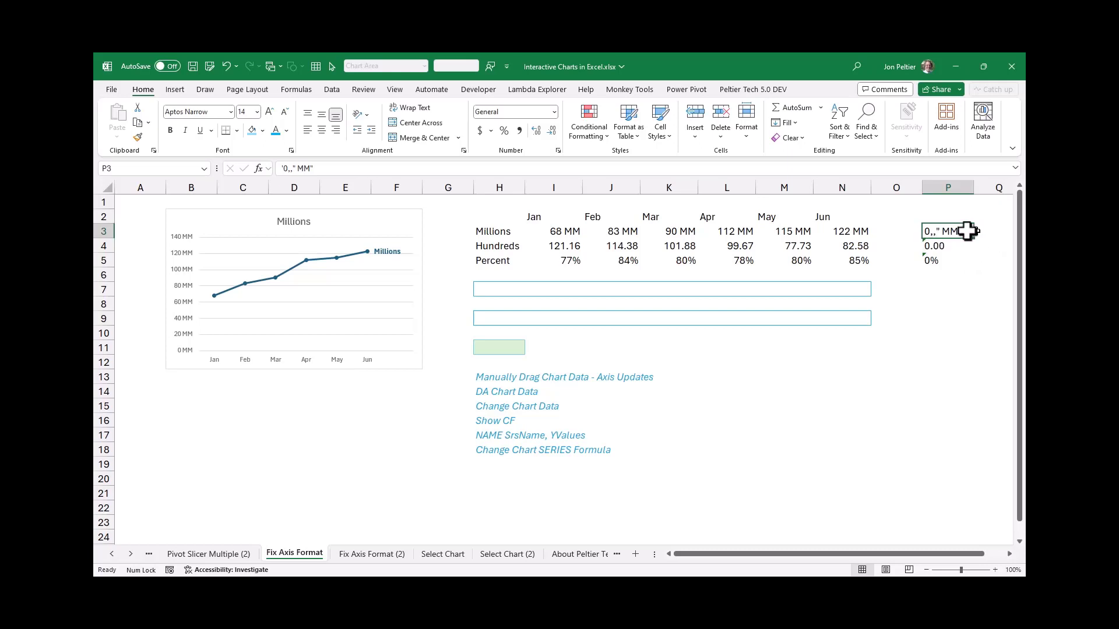
Test the axis format by moving the chart's highlighted source row to Hundreds, Percent, Hundreds again, and back to Millions
{"action": "left_click", "coordinate": [392, 227]}
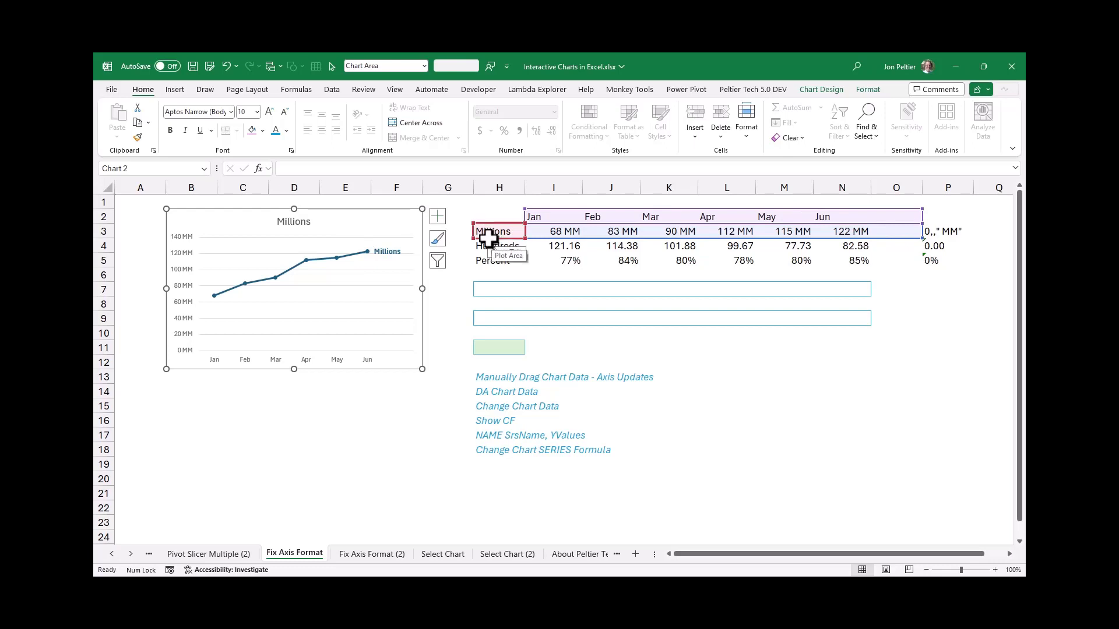
{"action": "left_click_drag", "start_coordinate": [491, 238], "coordinate": [494, 252]}
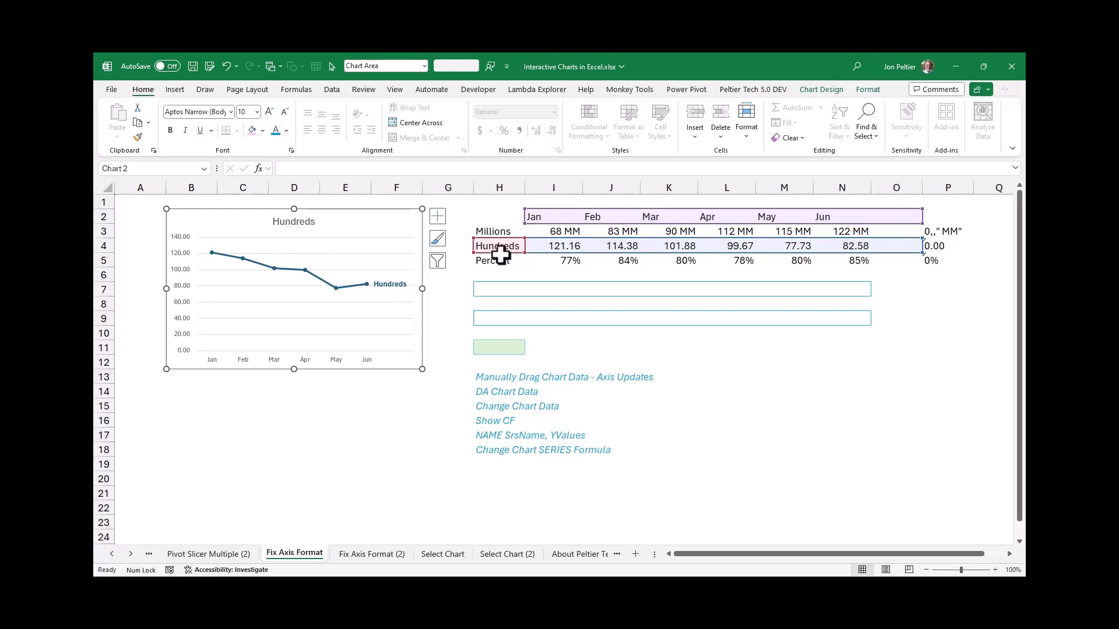
{"action": "left_click_drag", "start_coordinate": [498, 253], "coordinate": [496, 262]}
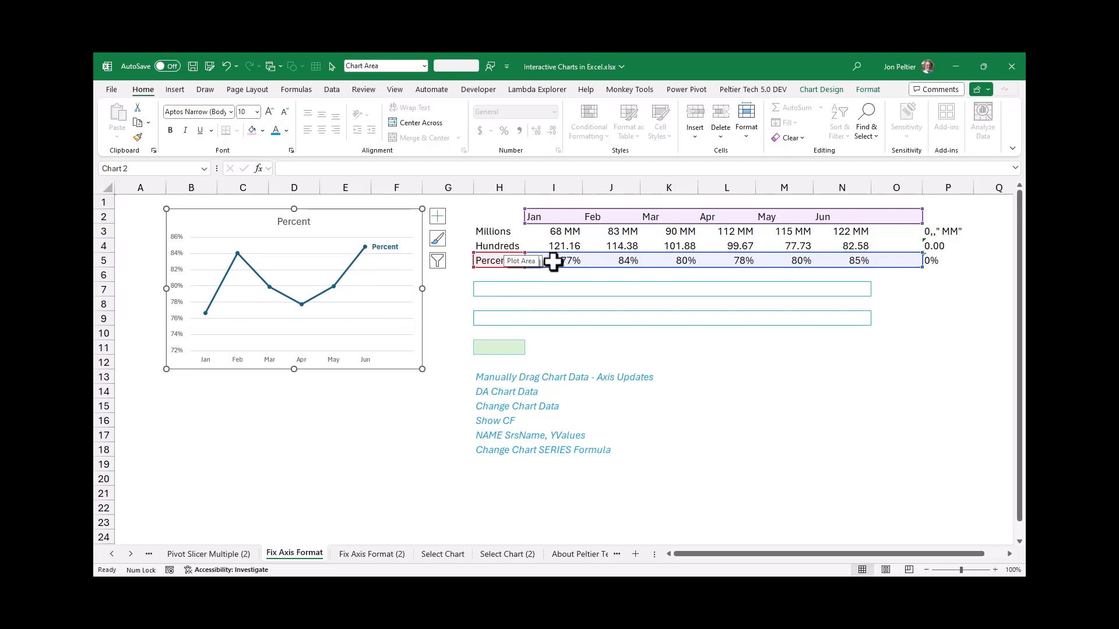
{"action": "left_click_drag", "start_coordinate": [554, 262], "coordinate": [513, 246]}
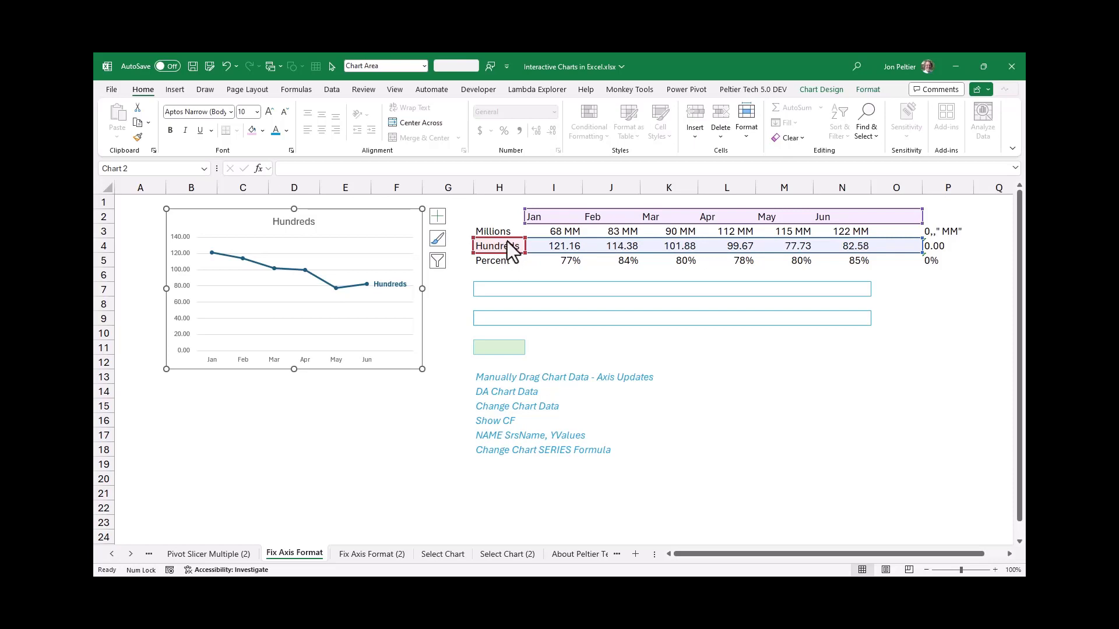
{"action": "left_click_drag", "start_coordinate": [507, 242], "coordinate": [502, 233]}
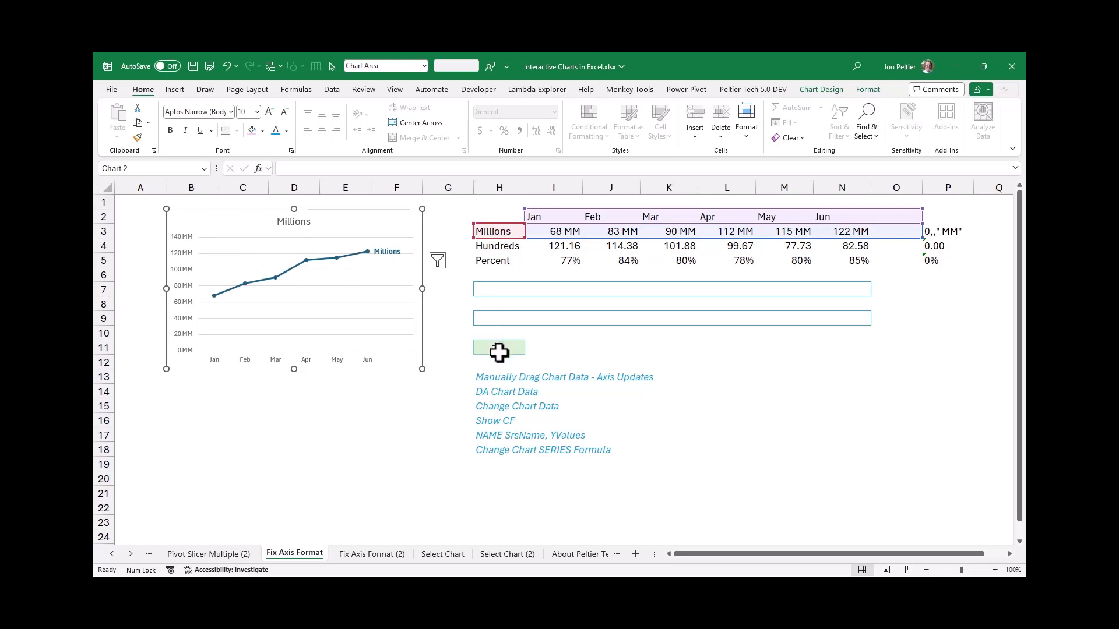
Enter 1 in the green selector cell H11
{"action": "left_click", "coordinate": [498, 352]}
{"action": "type", "text": "1"}
{"action": "key", "text": "ctrl+Return"}
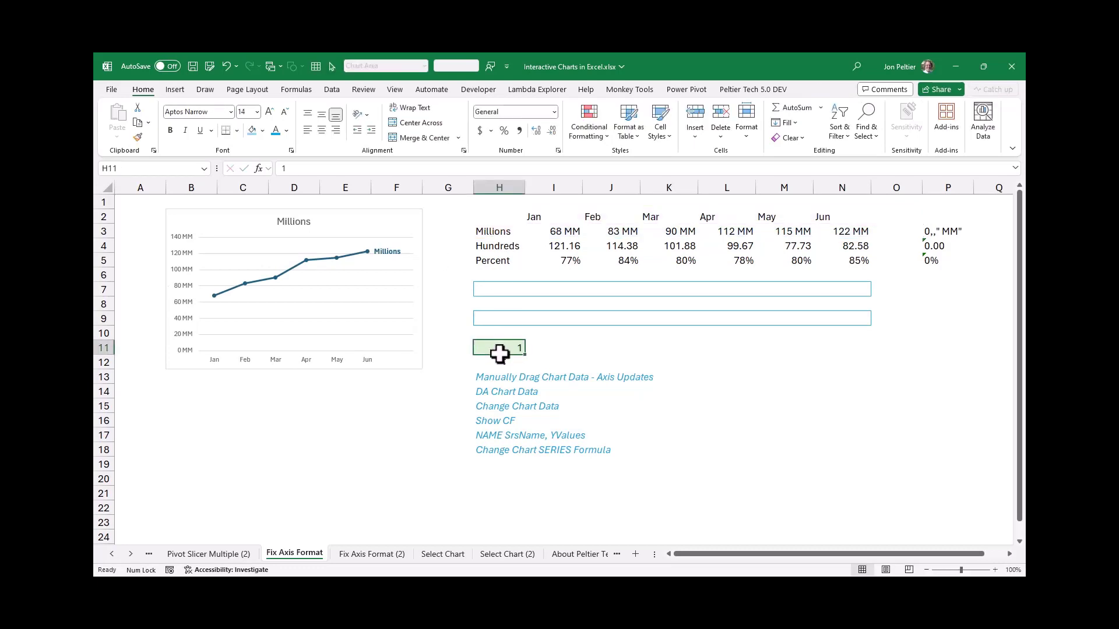
Enter the dynamic array formula =INDEX(H3:N5,H11,0) in H7 to fill the linked chart data row H7:N7
{"action": "left_click_drag", "start_coordinate": [495, 291], "coordinate": [834, 291]}
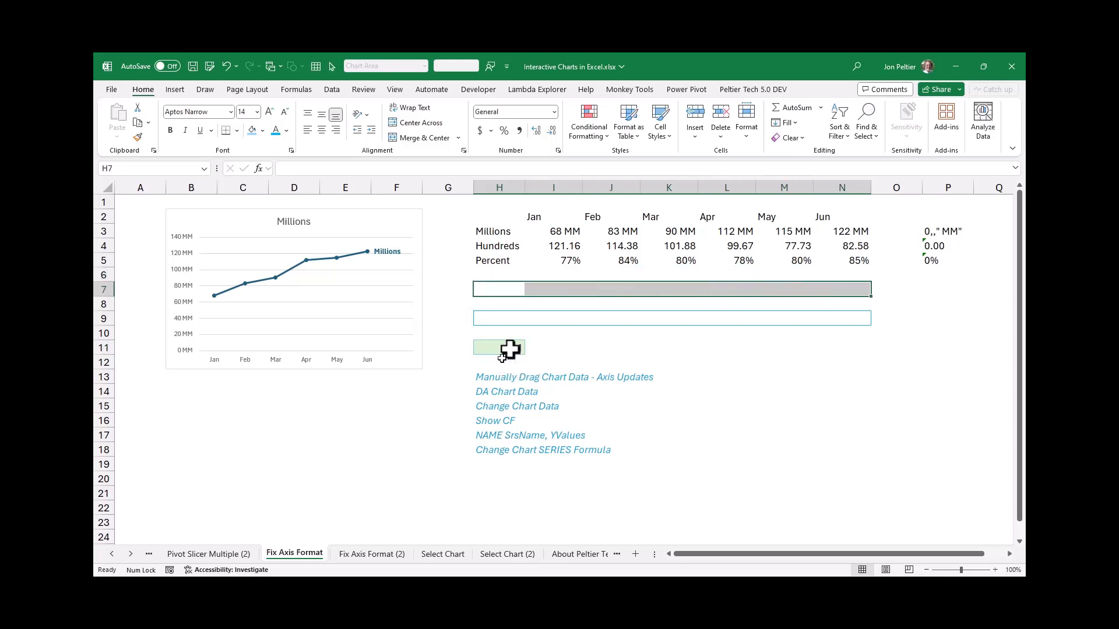
{"action": "type", "text": "=index("}
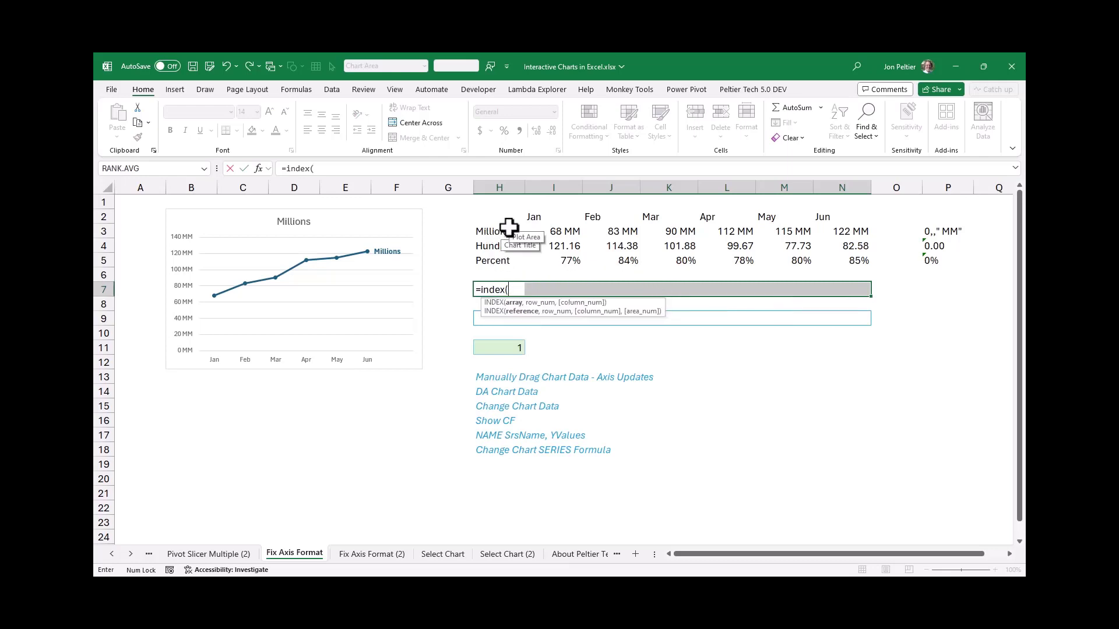
{"action": "left_click_drag", "start_coordinate": [505, 230], "coordinate": [835, 254]}
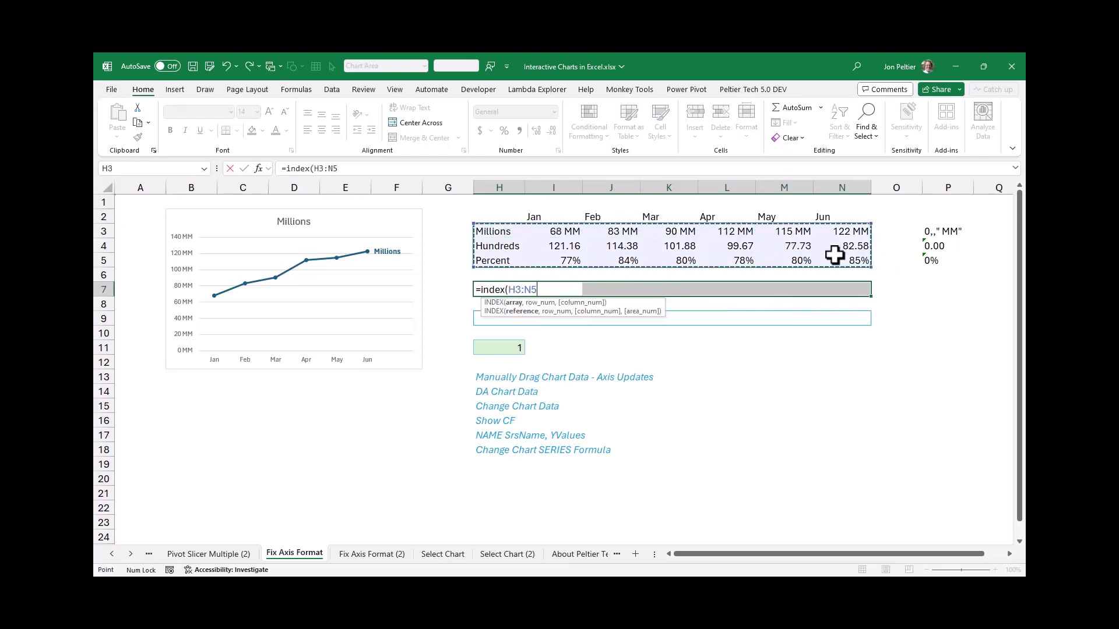
{"action": "type", "text": ","}
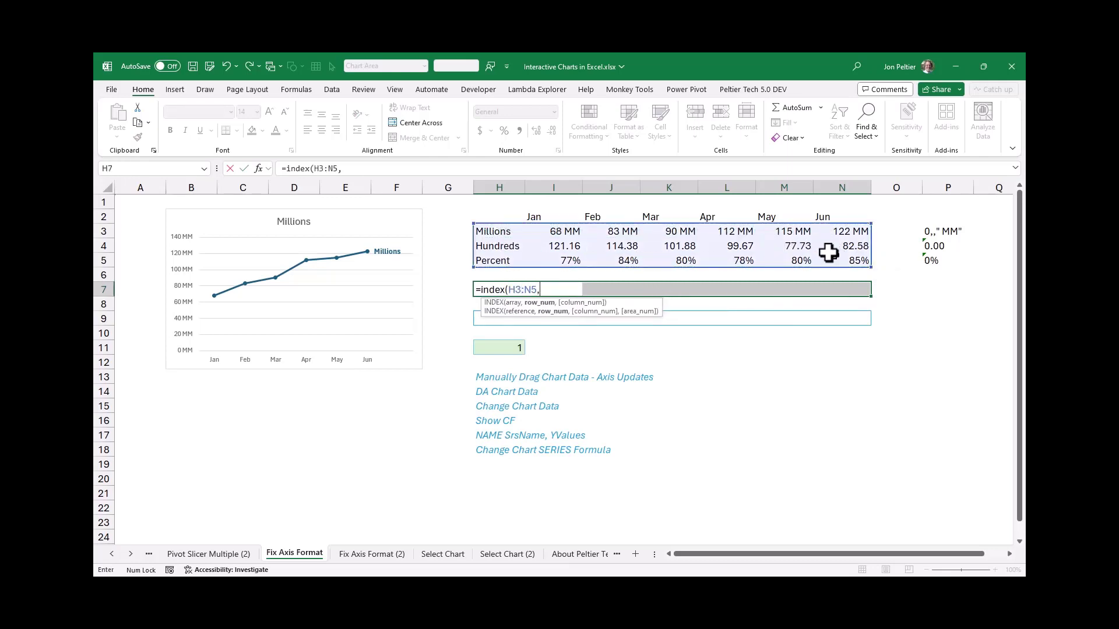
{"action": "left_click", "coordinate": [494, 348]}
{"action": "type", "text": ","}
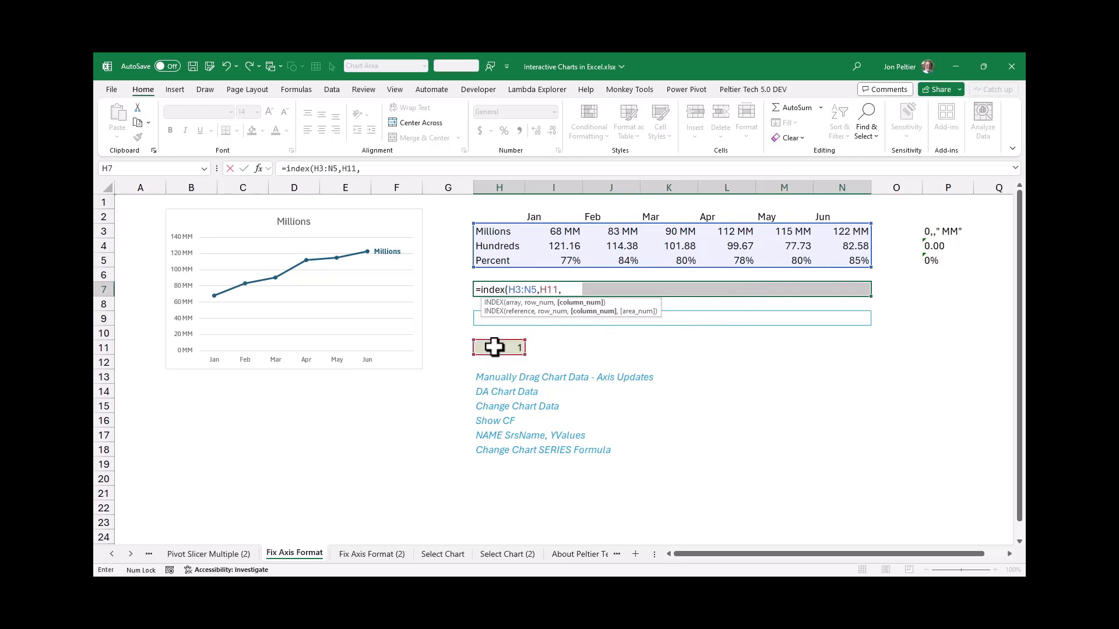
{"action": "type", "text": "0)"}
{"action": "key", "text": "ctrl+Return"}
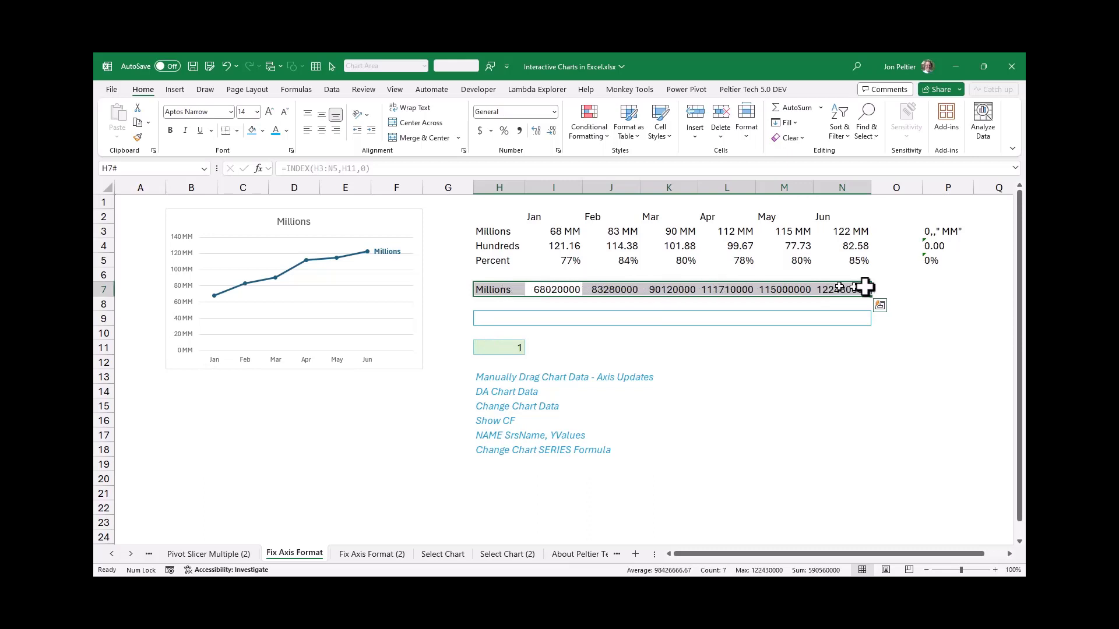
Move the chart series' highlighted Y values and name from row 3 down to the linked data in row 7
{"action": "left_click", "coordinate": [247, 284]}
{"action": "left_click_drag", "start_coordinate": [560, 232], "coordinate": [564, 291]}
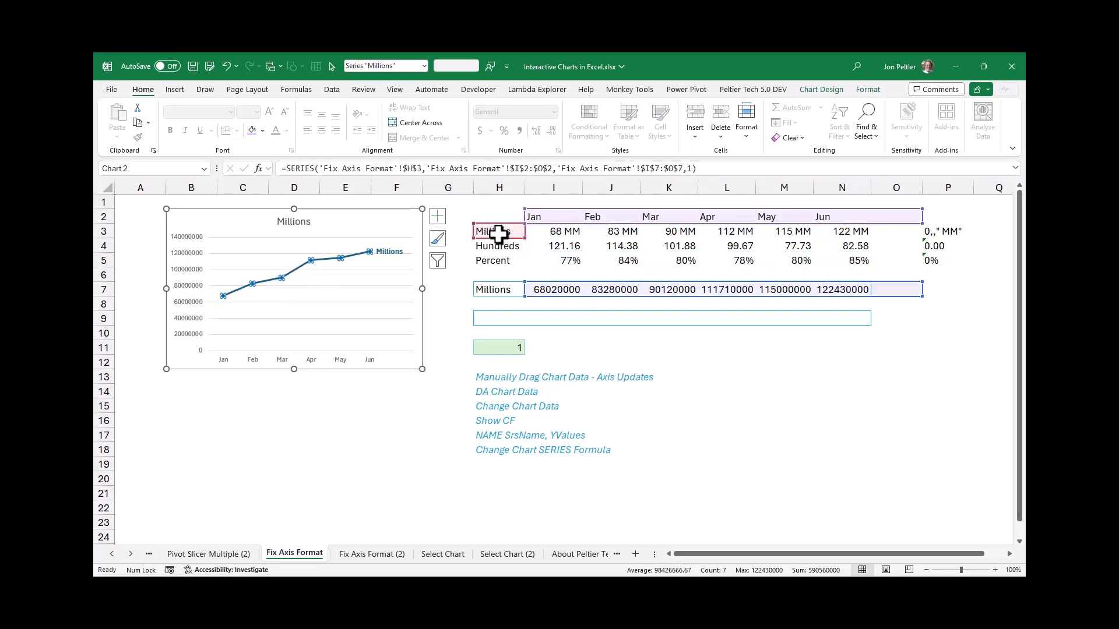
{"action": "left_click_drag", "start_coordinate": [497, 237], "coordinate": [489, 292]}
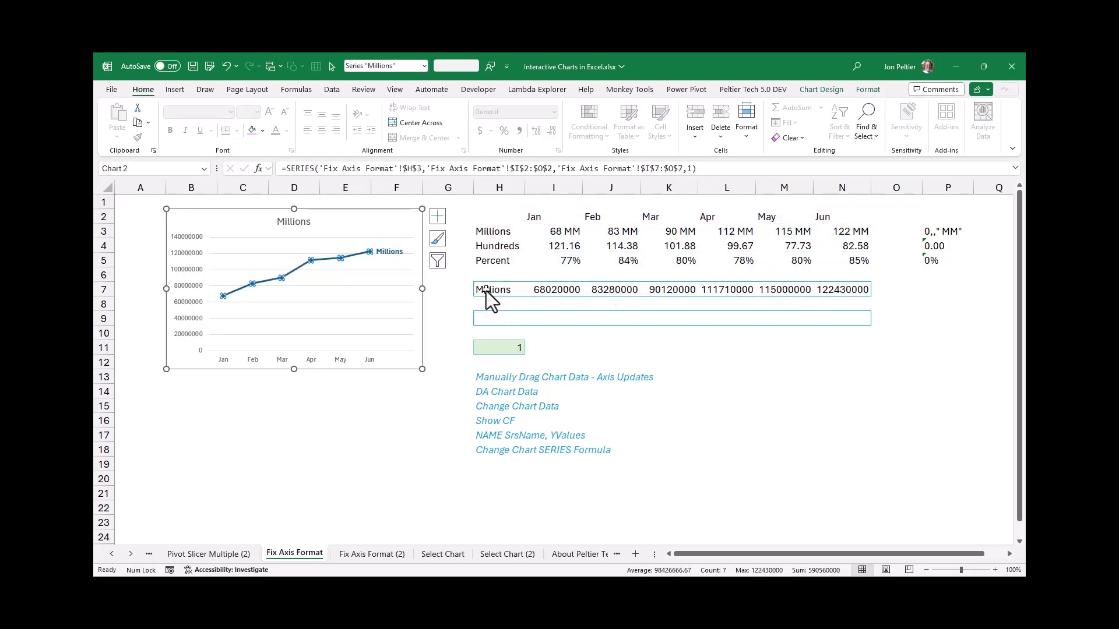
{"action": "left_click", "coordinate": [894, 366]}
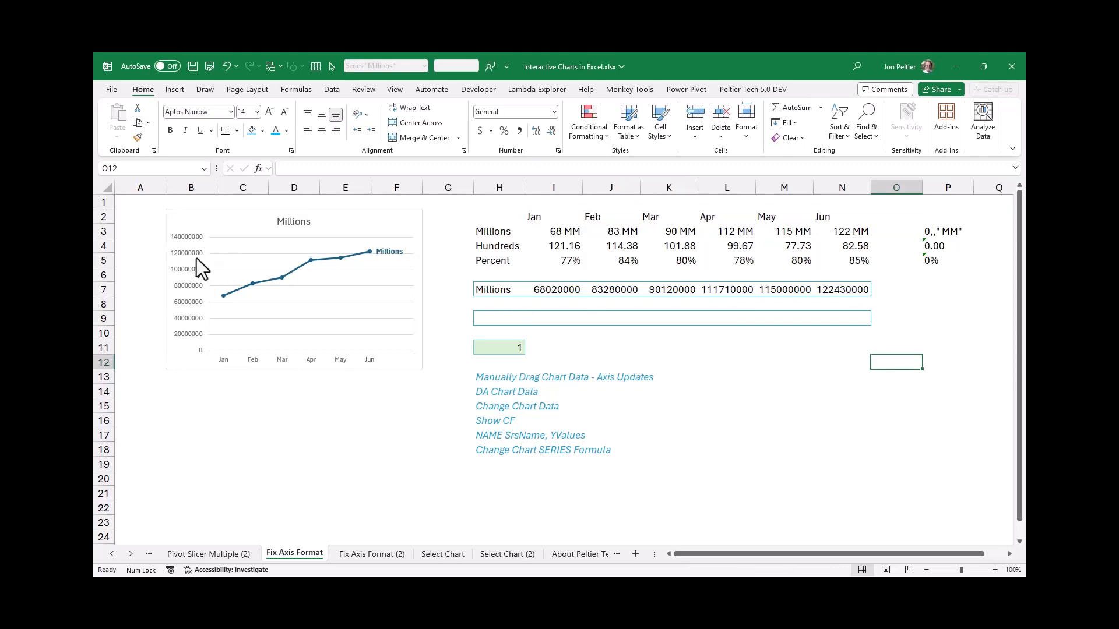
Test the chart's response to the selector by setting H11 to 2, 3, and back to 1
{"action": "left_click", "coordinate": [488, 348]}
{"action": "type", "text": "2"}
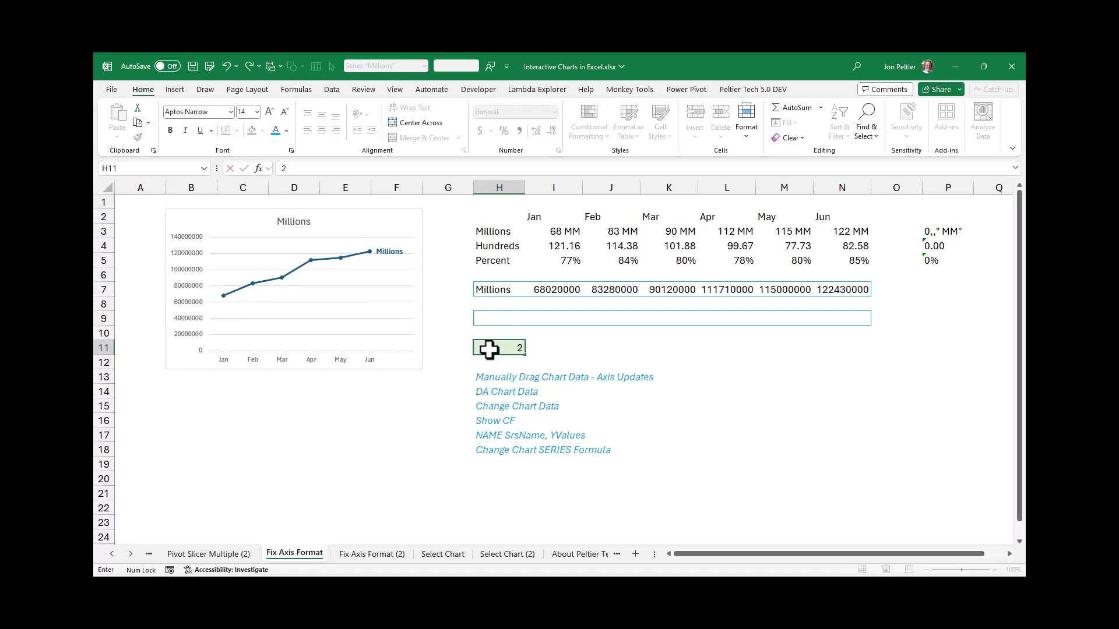
{"action": "key", "text": "ctrl+Return"}
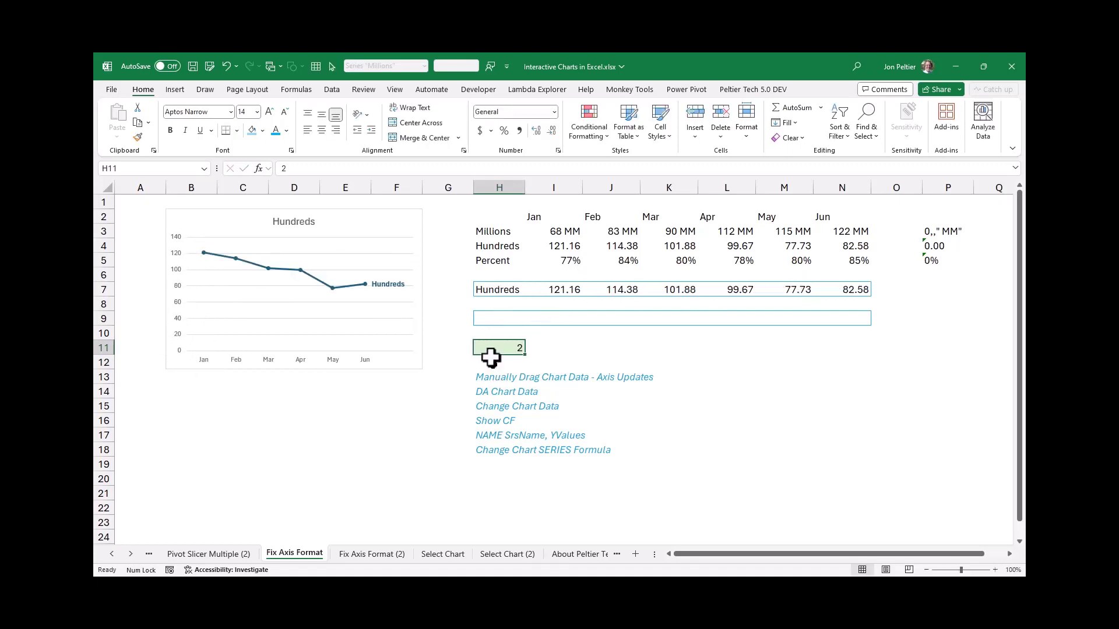
{"action": "type", "text": "3"}
{"action": "key", "text": "ctrl+Return"}
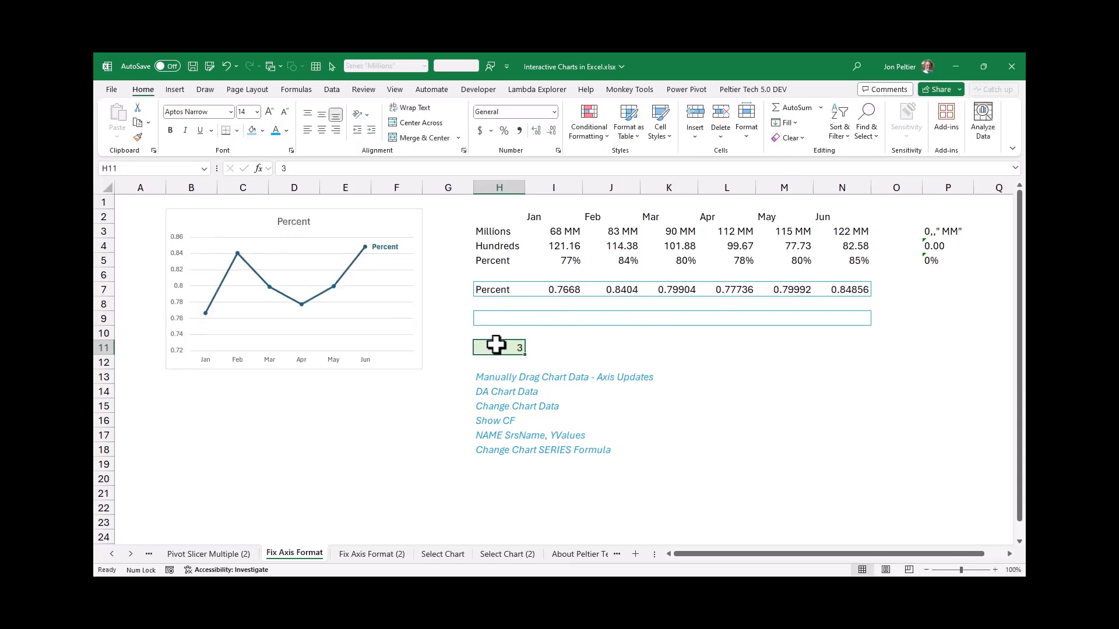
{"action": "type", "text": "3"}
{"action": "key", "text": "BackSpace"}
{"action": "type", "text": "1"}
{"action": "key", "text": "ctrl+Return"}
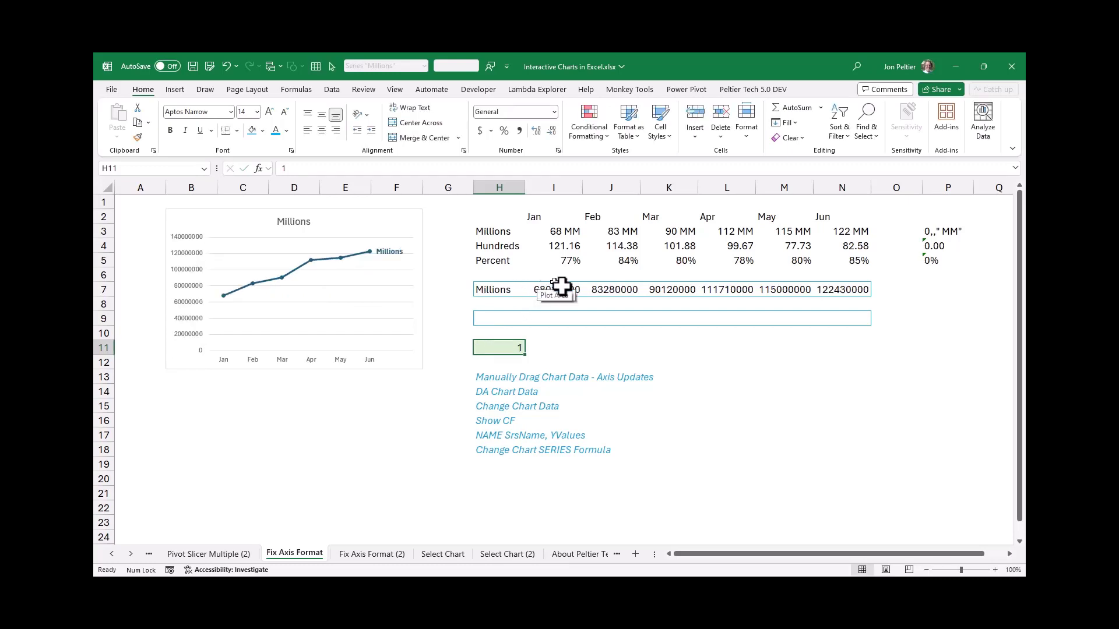
Review the conditional formatting rules applied to I9:N9, comparing with the linked values in I7:N7
{"action": "left_click_drag", "start_coordinate": [564, 289], "coordinate": [852, 290]}
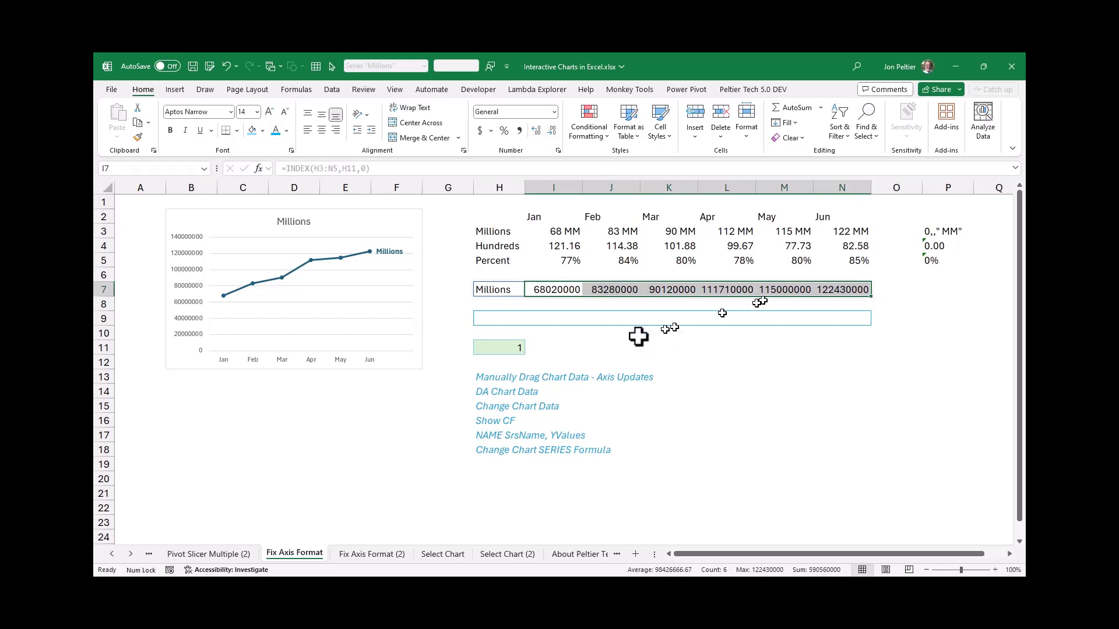
{"action": "left_click_drag", "start_coordinate": [556, 318], "coordinate": [848, 320]}
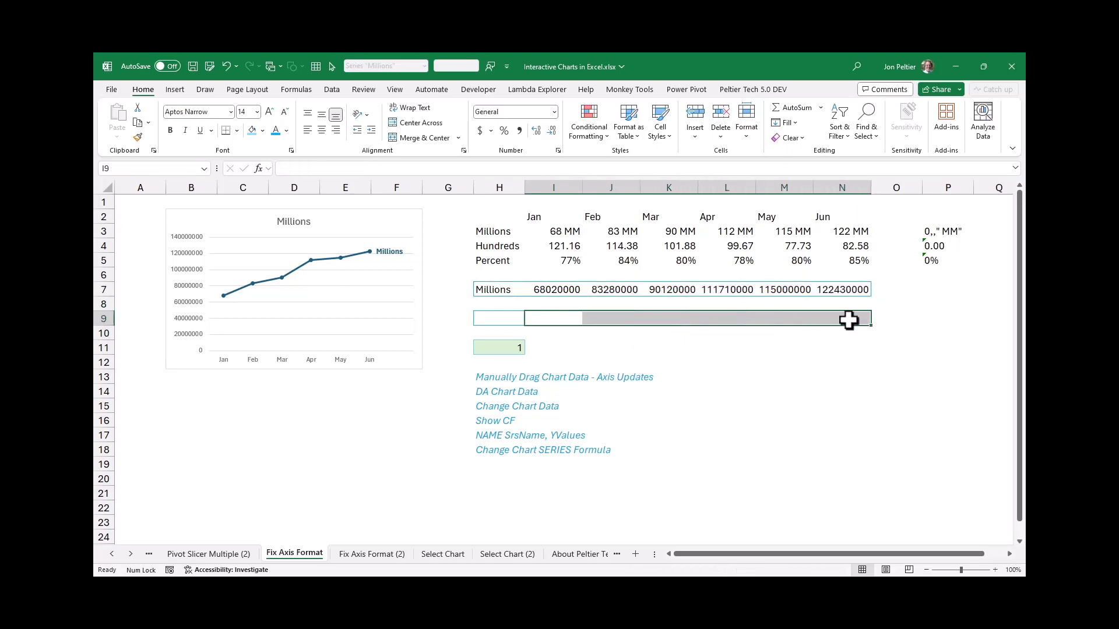
{"action": "left_click", "coordinate": [573, 125]}
{"action": "left_click", "coordinate": [602, 313]}
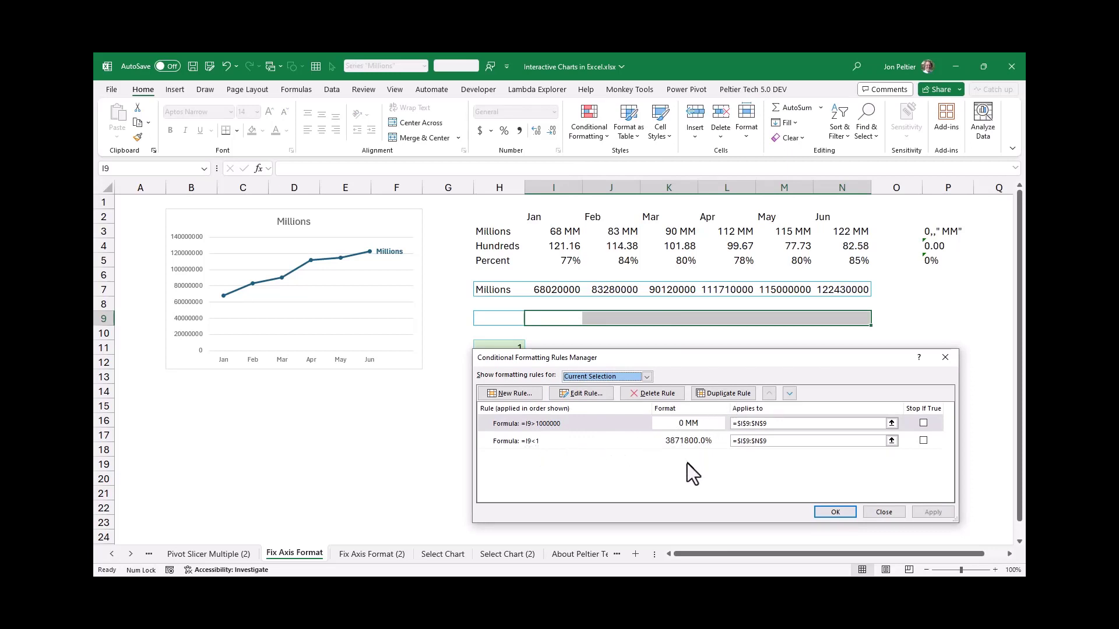
{"action": "left_click", "coordinate": [828, 513]}
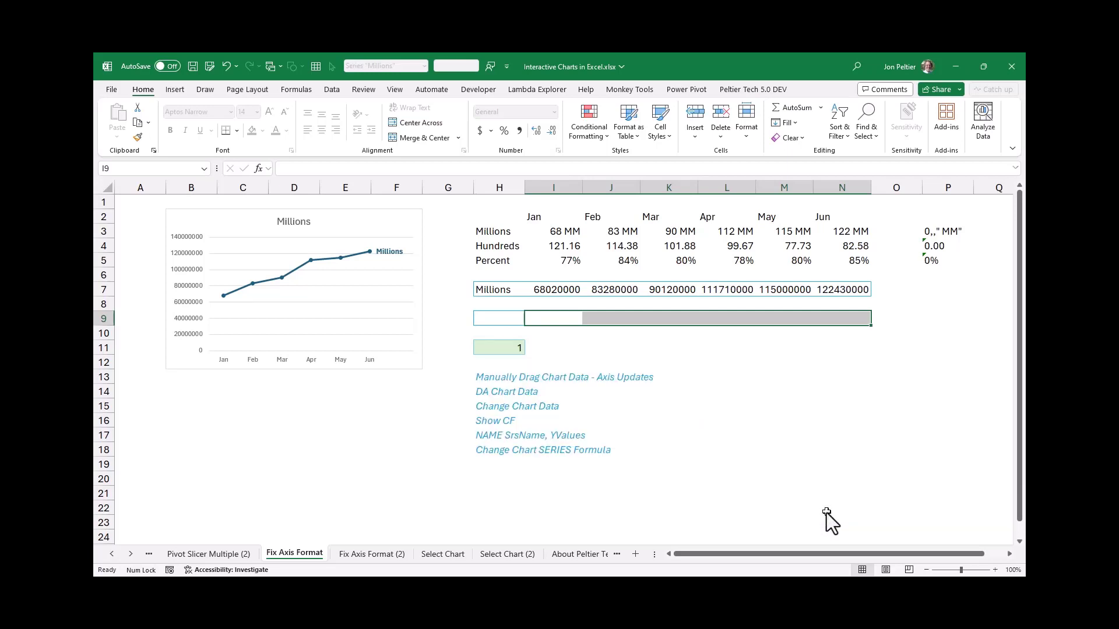
Copy the formula text =INDEX(H3:N5,H11,0) from H7 and enter it in H9
{"action": "left_click", "coordinate": [494, 291]}
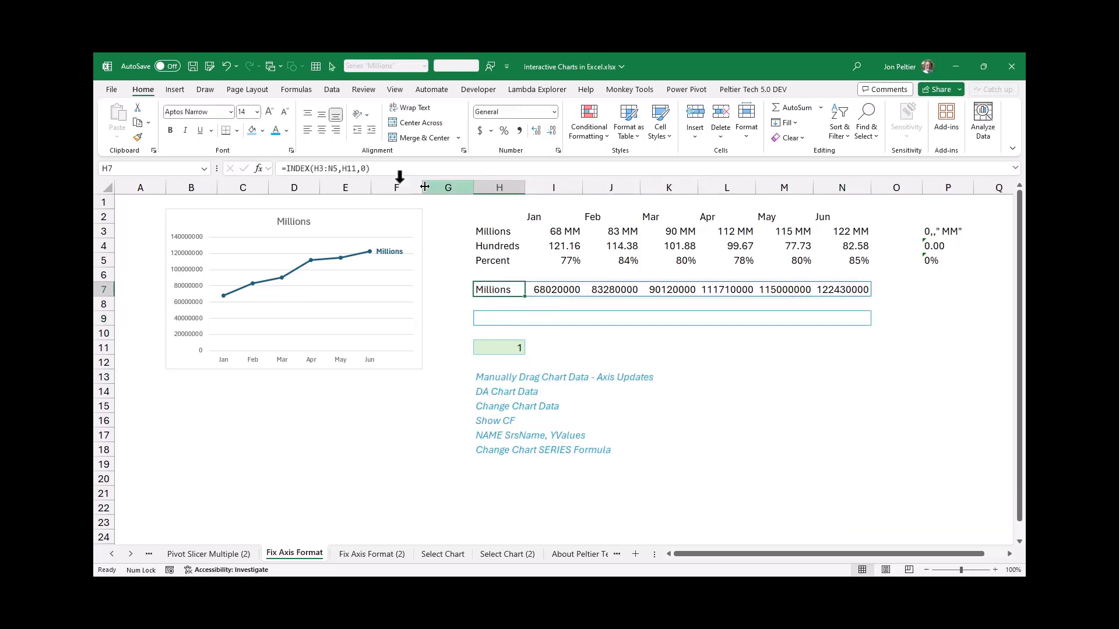
{"action": "left_click_drag", "start_coordinate": [382, 168], "coordinate": [282, 168]}
{"action": "key", "text": "ctrl+c"}
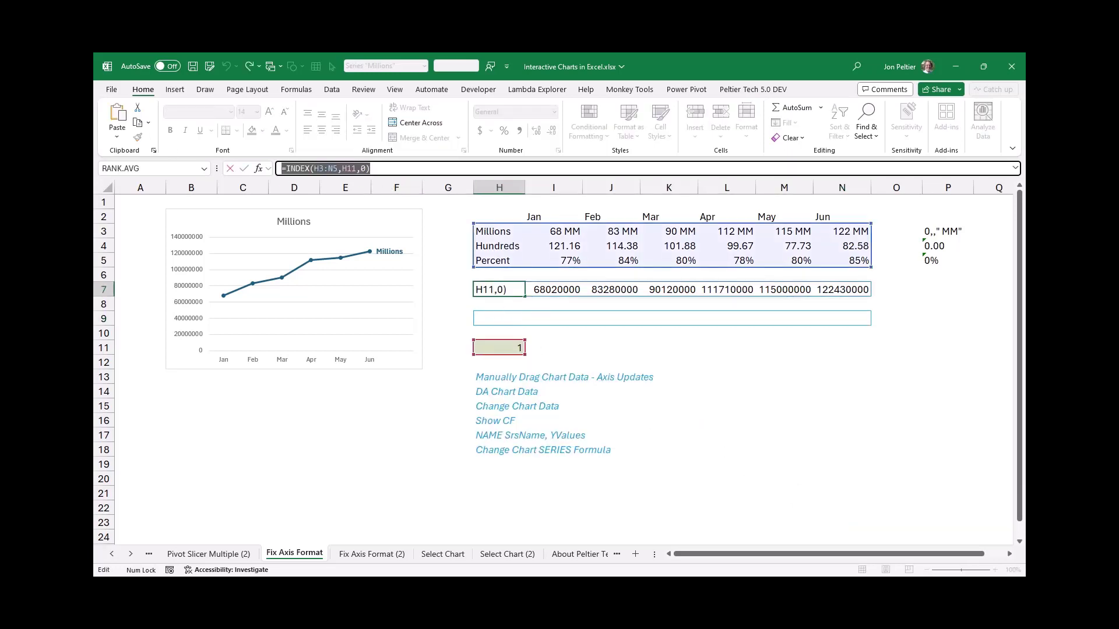
{"action": "key", "text": "Escape"}
{"action": "left_click", "coordinate": [494, 320]}
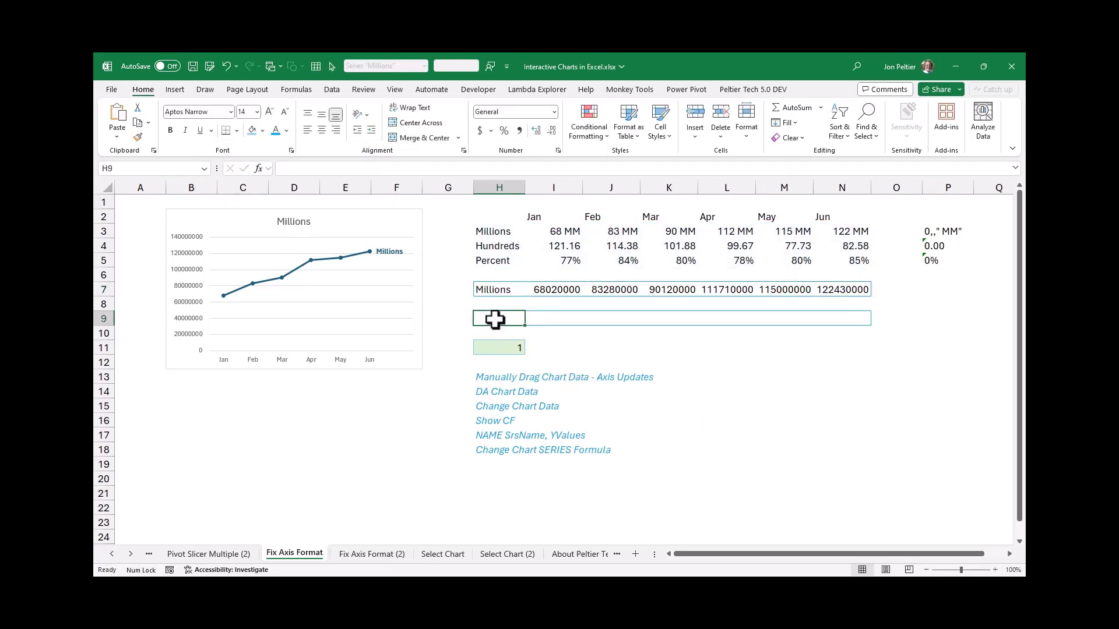
{"action": "left_click", "coordinate": [402, 168]}
{"action": "key", "text": "ctrl+v"}
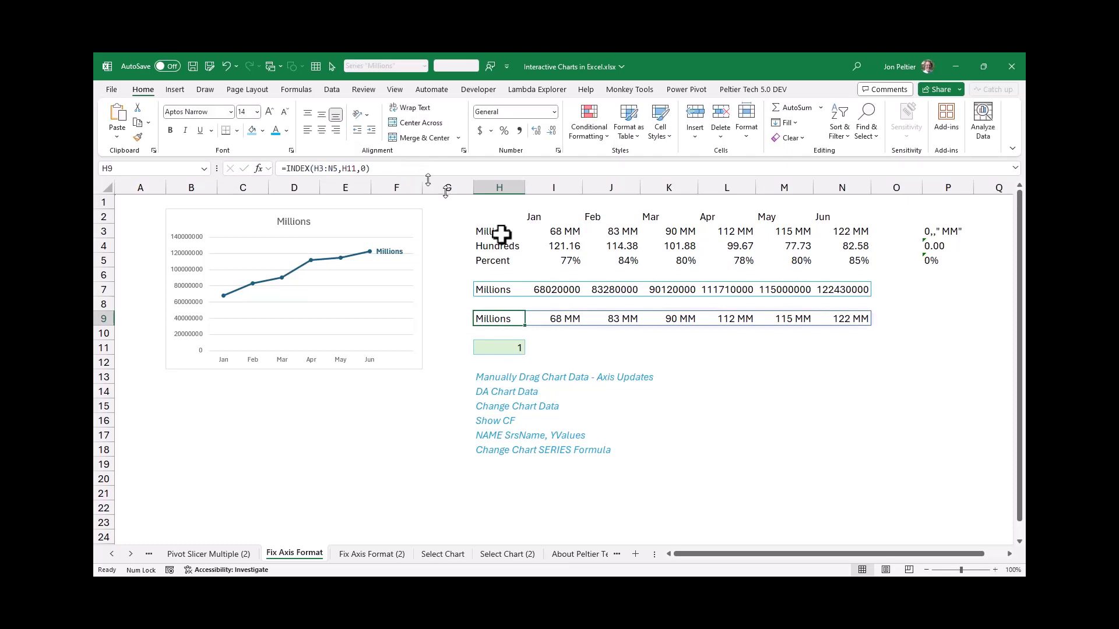
Set the selector in H11 to 3 to check the conditional number formats in row 9
{"action": "left_click", "coordinate": [512, 348]}
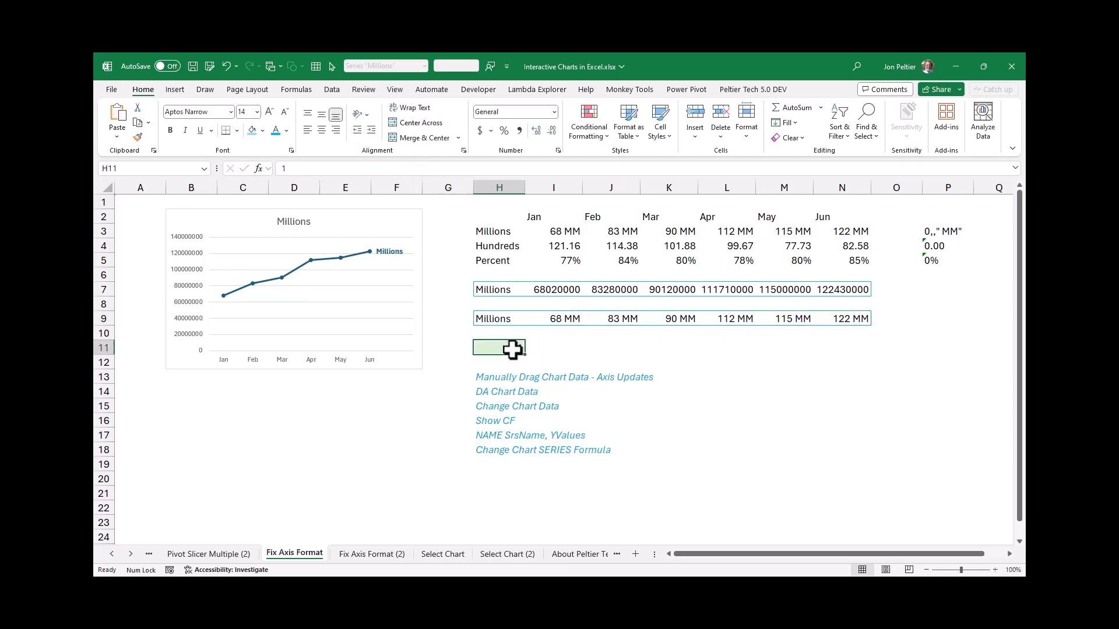
{"action": "type", "text": "3"}
{"action": "key", "text": "Return"}
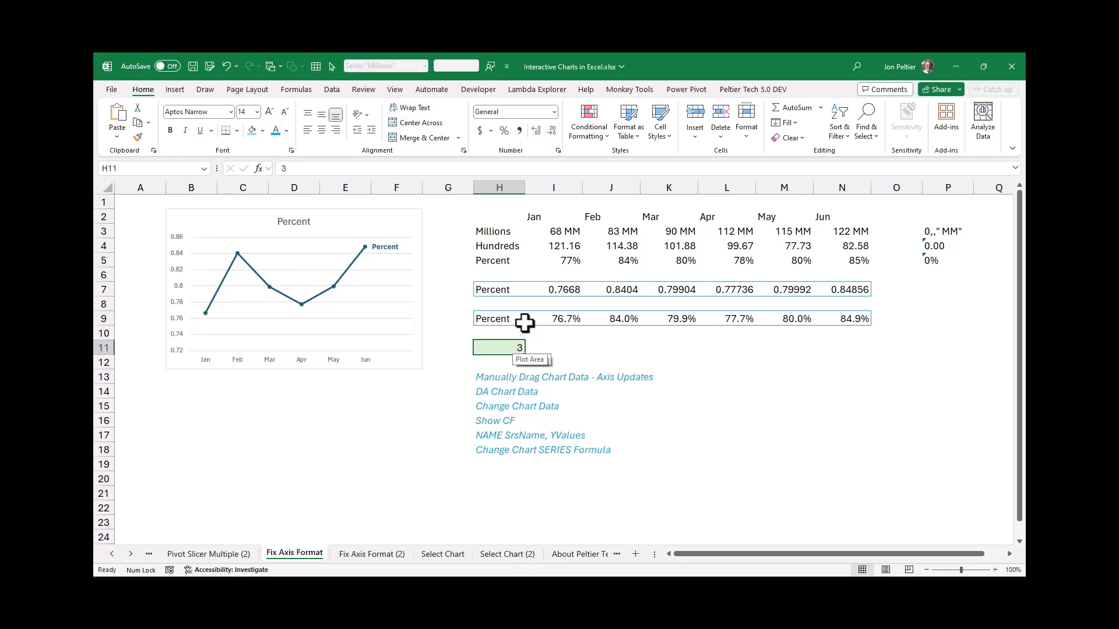
Replace the formula in H9 with the value 1
{"action": "left_click", "coordinate": [488, 316]}
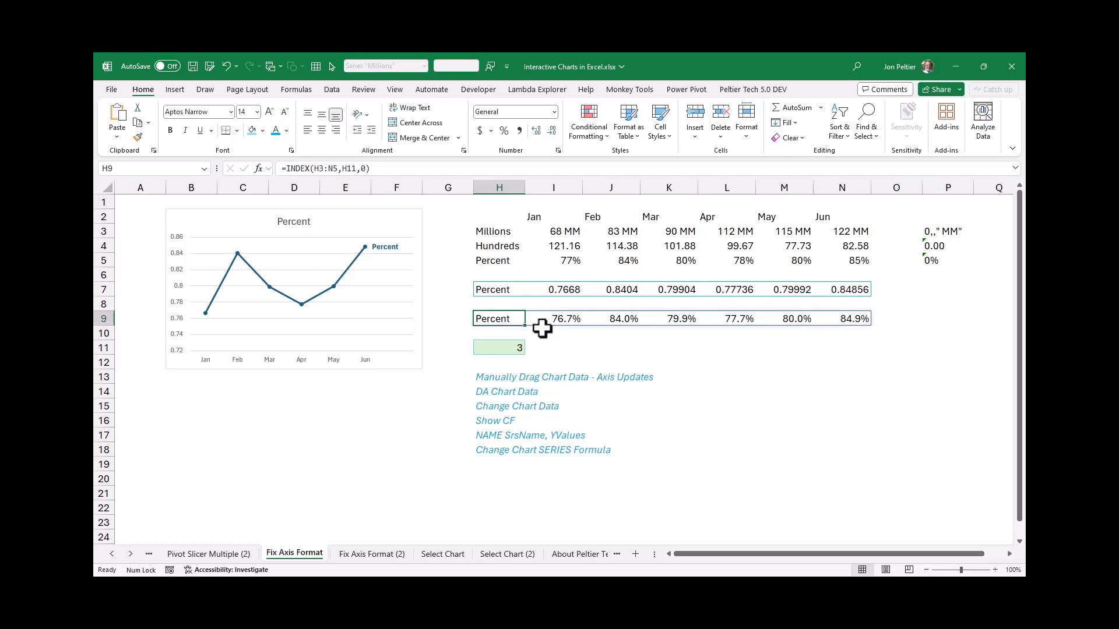
{"action": "type", "text": "1"}
{"action": "key", "text": "ctrl+Return"}
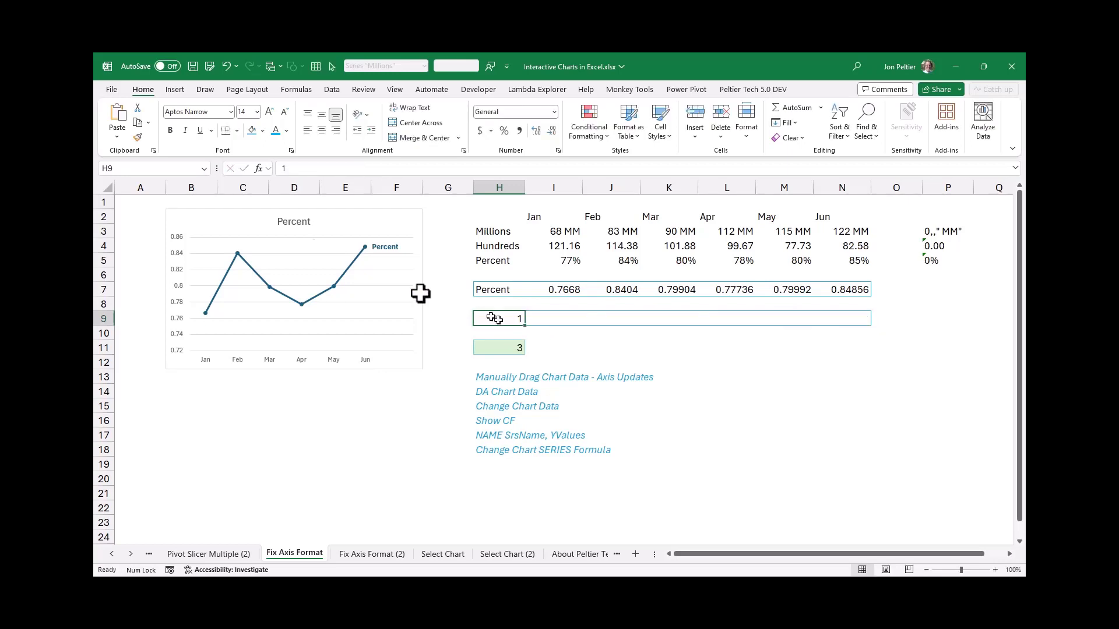
Undo the value entry in H9 to bring back its formula =INDEX(H3:N5,H11,0)
{"action": "left_click", "coordinate": [355, 264]}
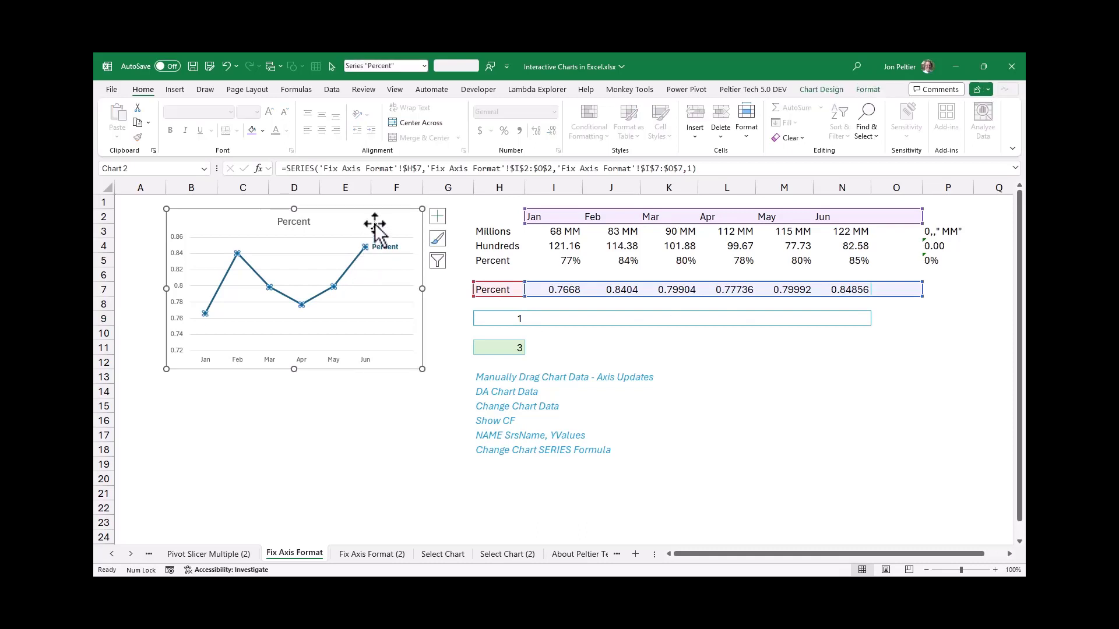
{"action": "key", "text": "Escape"}
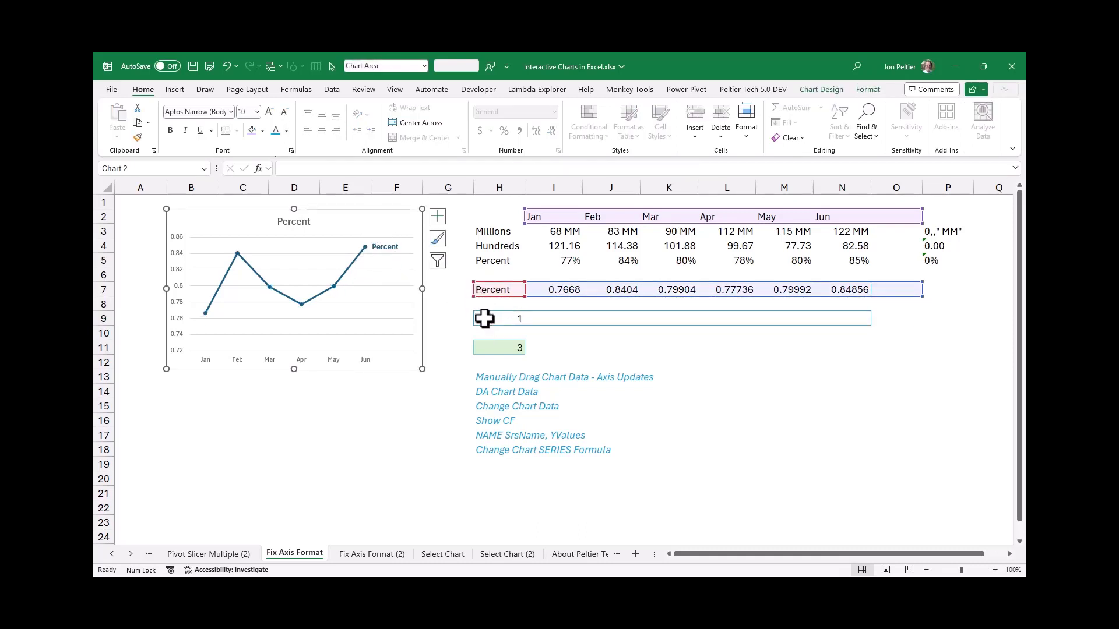
{"action": "left_click", "coordinate": [484, 318]}
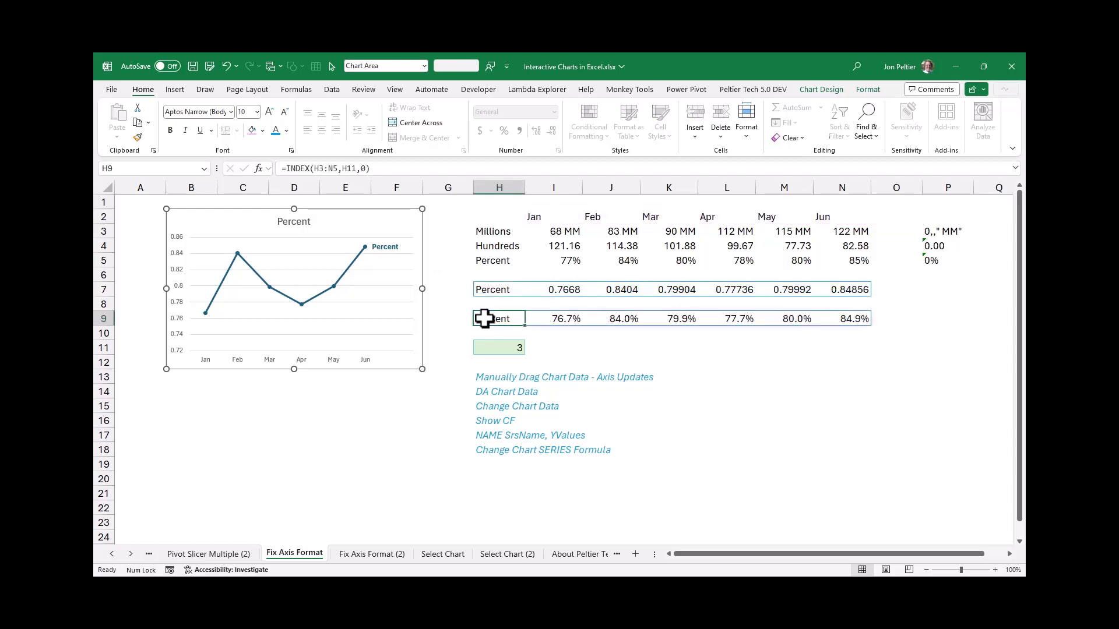
Set the selector in H11 to 1 and move the chart's series name and values from row 7 to row 9
{"action": "left_click", "coordinate": [487, 356]}
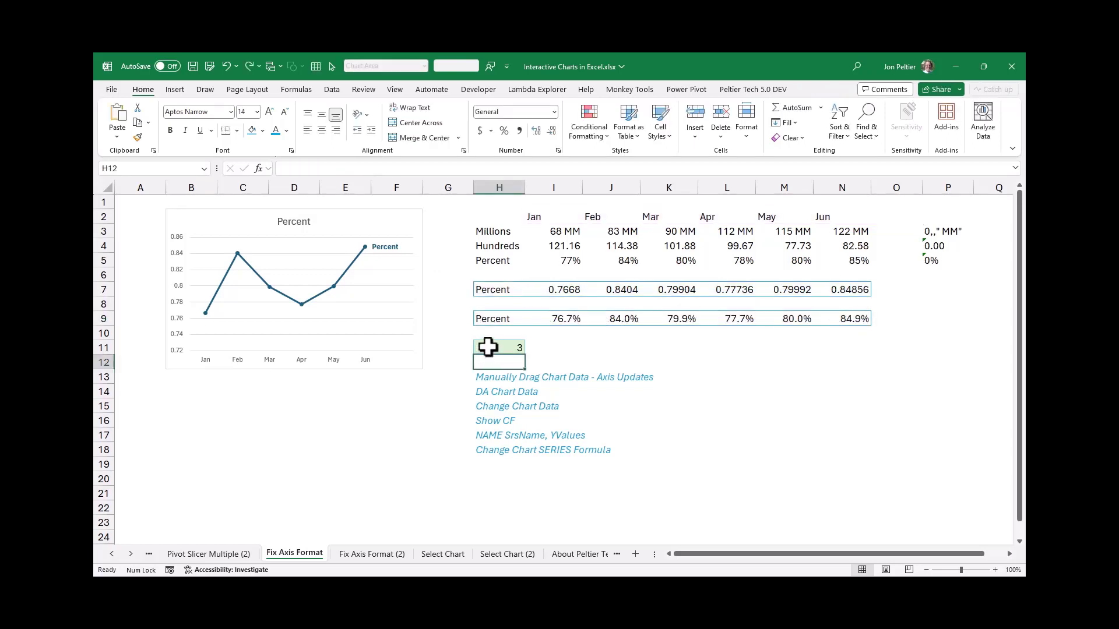
{"action": "left_click", "coordinate": [487, 347]}
{"action": "type", "text": "1"}
{"action": "key", "text": "ctrl+Return"}
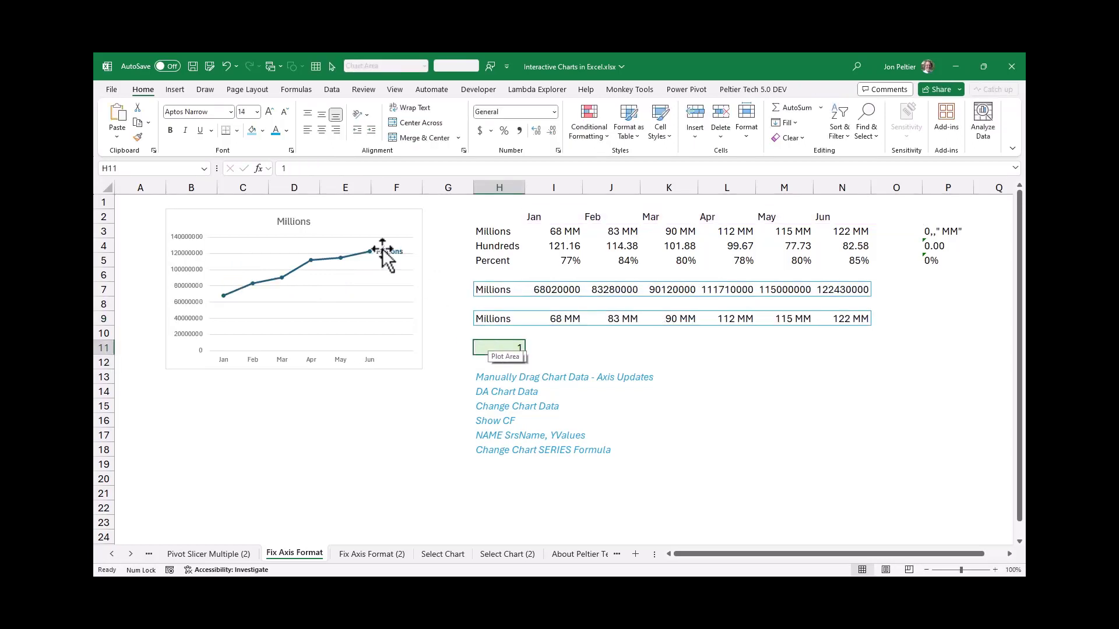
{"action": "left_click", "coordinate": [368, 219]}
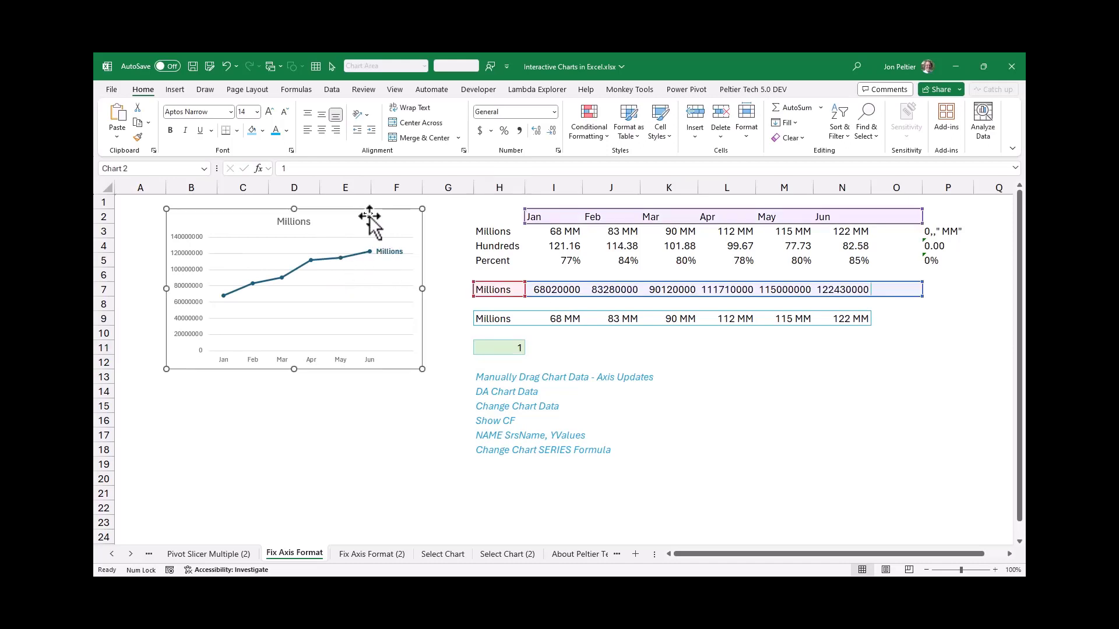
{"action": "left_click_drag", "start_coordinate": [545, 287], "coordinate": [541, 316]}
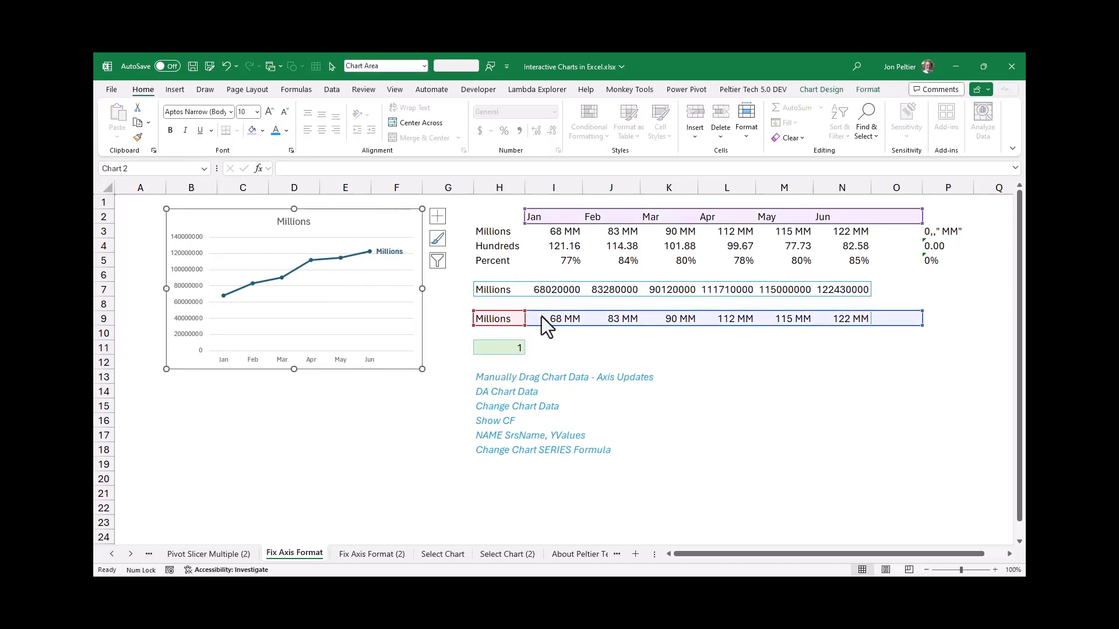
Set the selector in H11 to 2 and then to 3 to test the chart's axis number format
{"action": "left_click", "coordinate": [495, 348]}
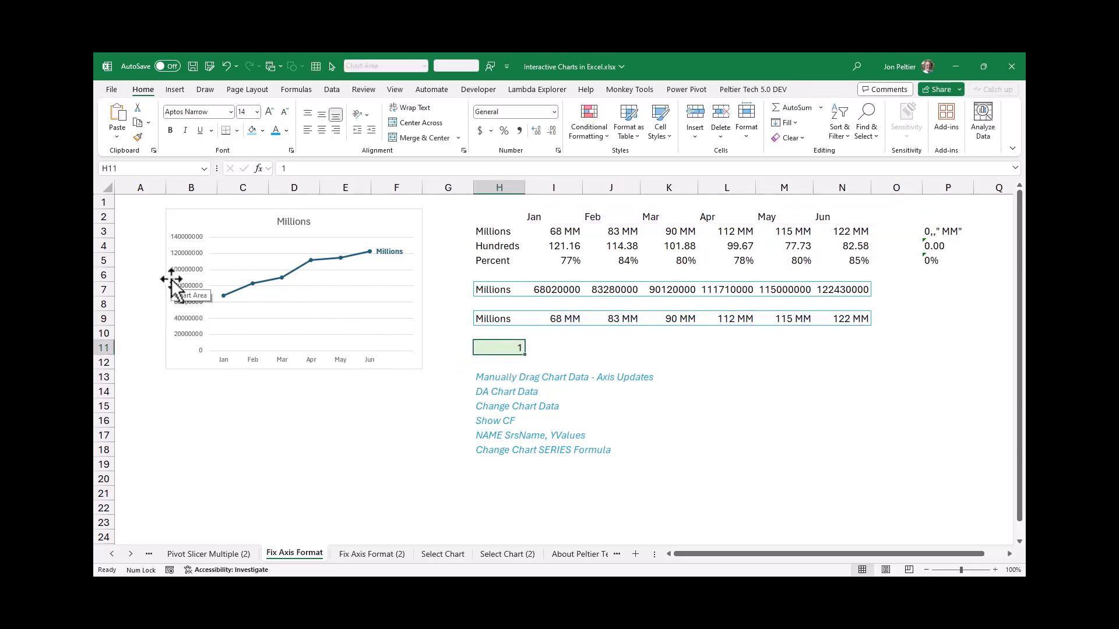
{"action": "type", "text": "2"}
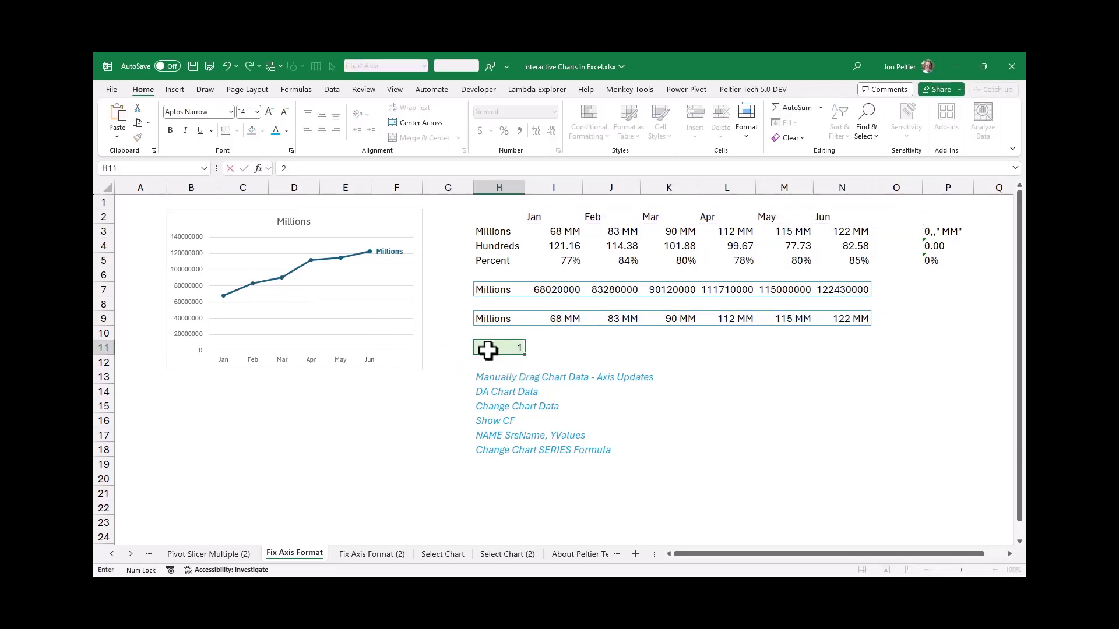
{"action": "key", "text": "Return"}
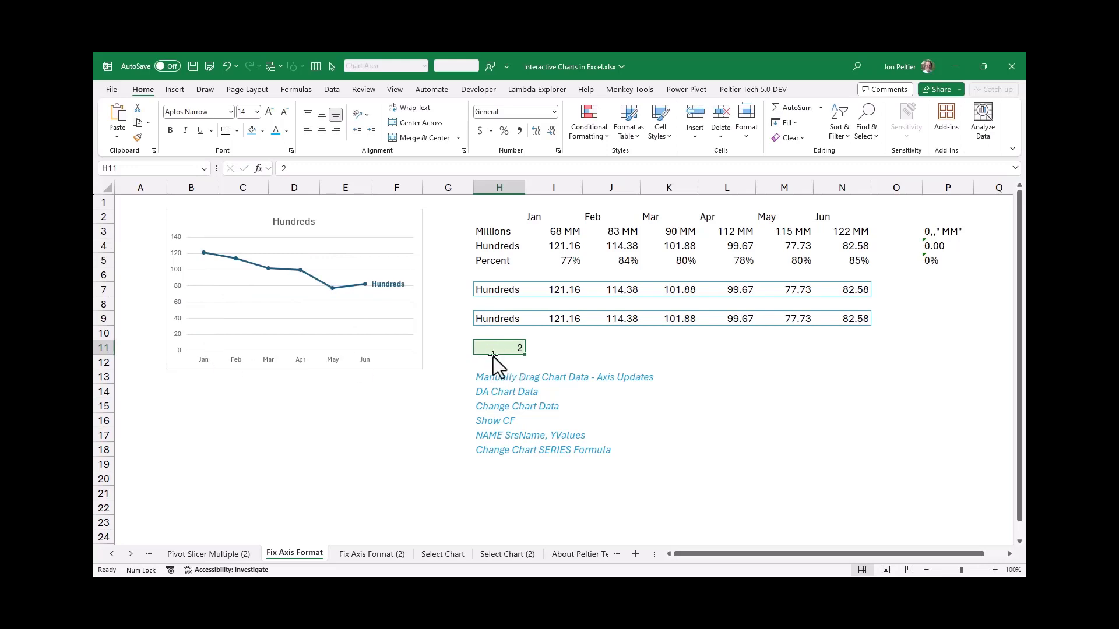
{"action": "type", "text": "3"}
{"action": "key", "text": "Return"}
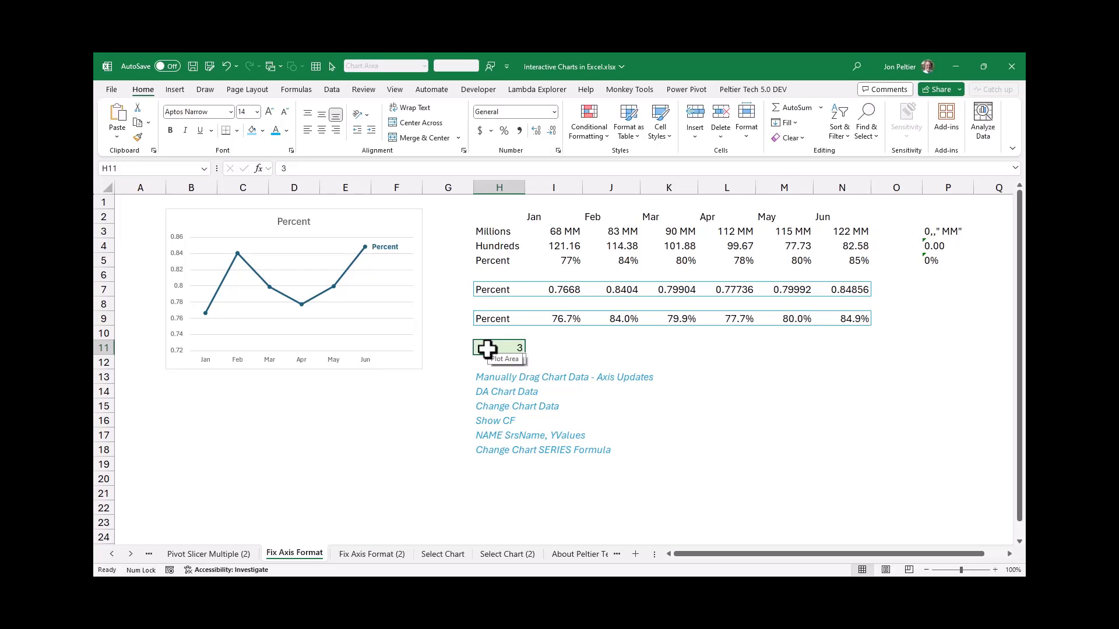
{"action": "left_click", "coordinate": [541, 318]}
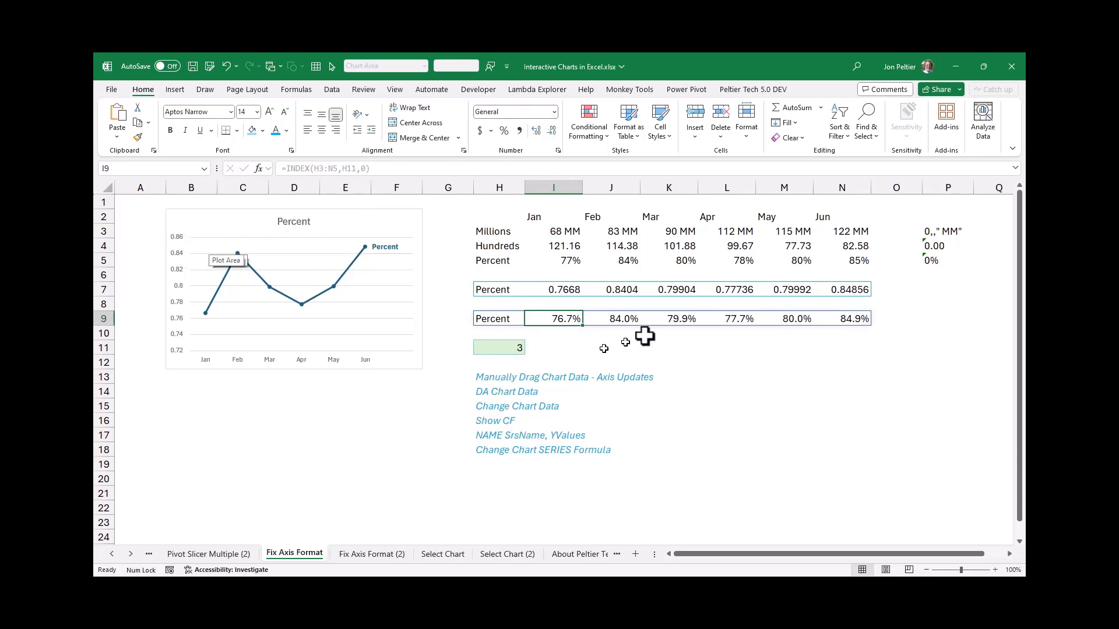
{"action": "left_click", "coordinate": [149, 201]}
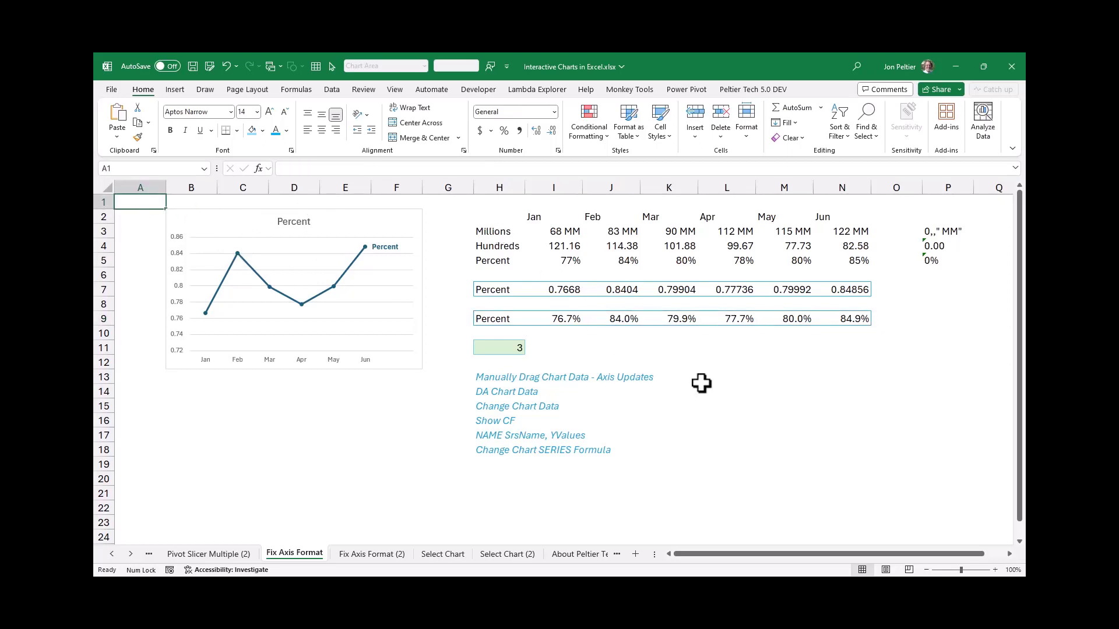
{"action": "left_click", "coordinate": [487, 233]}
{"action": "left_click_drag", "start_coordinate": [545, 231], "coordinate": [904, 228]}
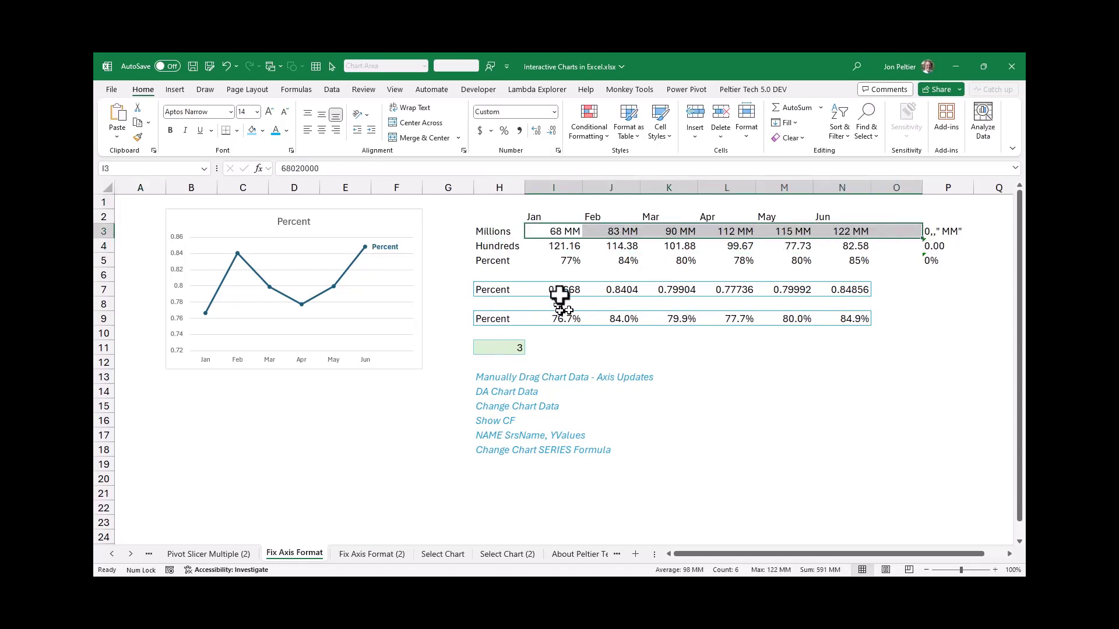
Set the selector in H11 to 1
{"action": "left_click", "coordinate": [494, 348]}
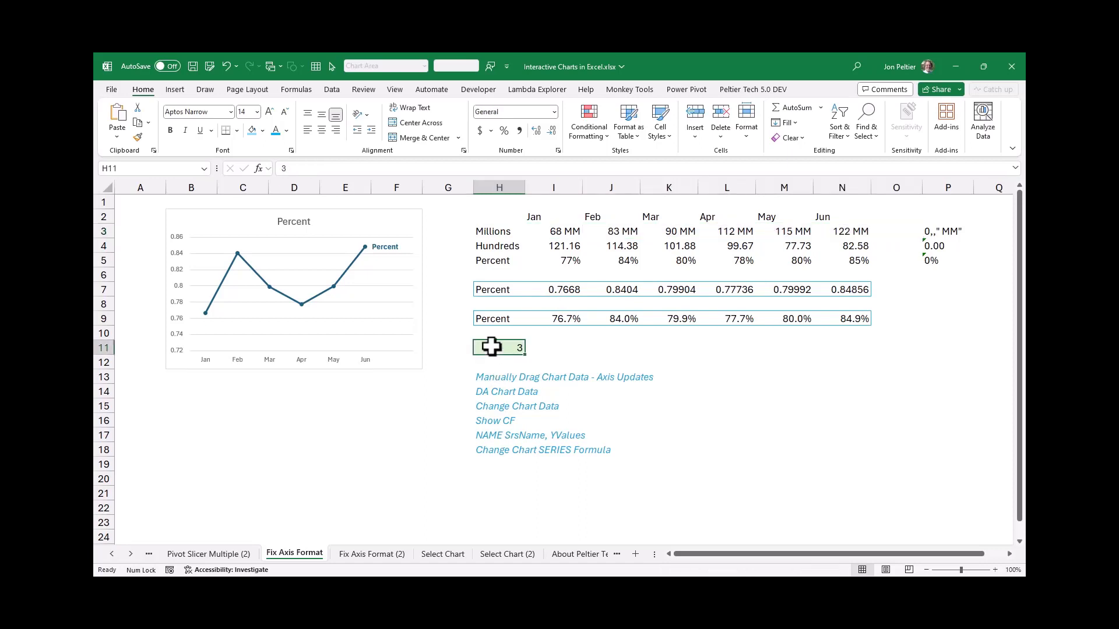
{"action": "type", "text": "1"}
{"action": "key", "text": "ctrl+Return"}
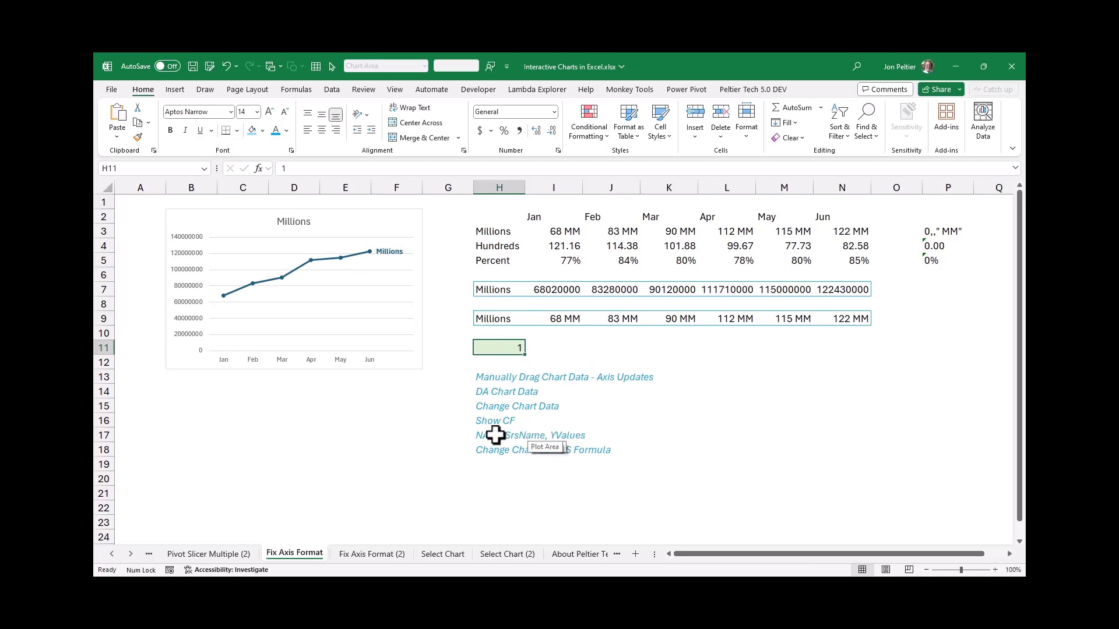
Start defining a name called SrsName with its scope limited to the Fix Axis Format sheet
{"action": "left_click", "coordinate": [535, 438]}
{"action": "left_click", "coordinate": [500, 441]}
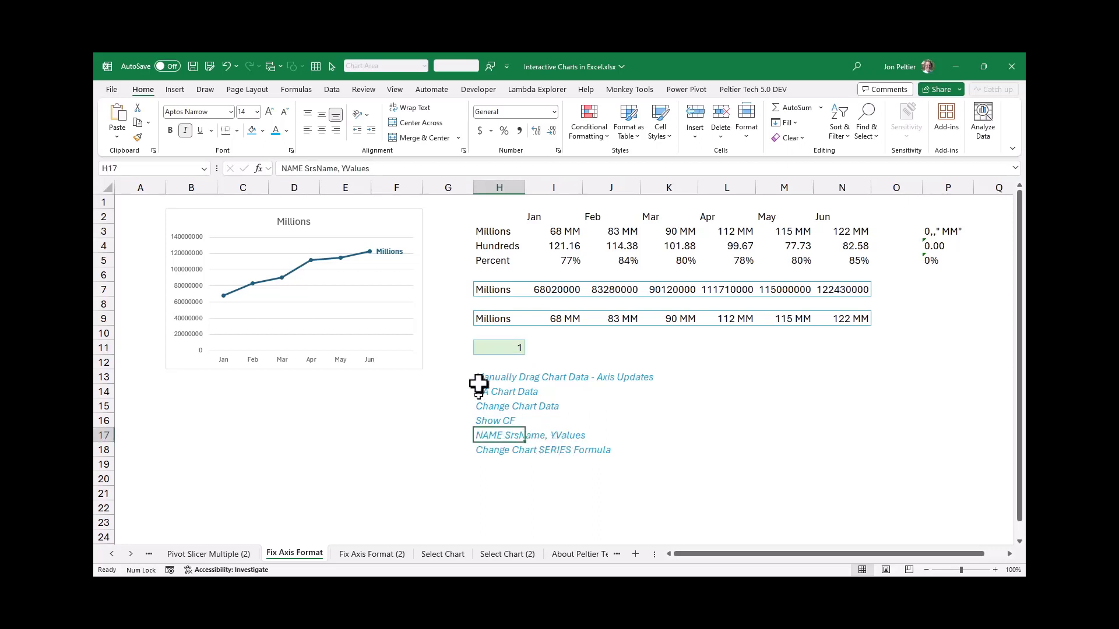
{"action": "left_click", "coordinate": [298, 89]}
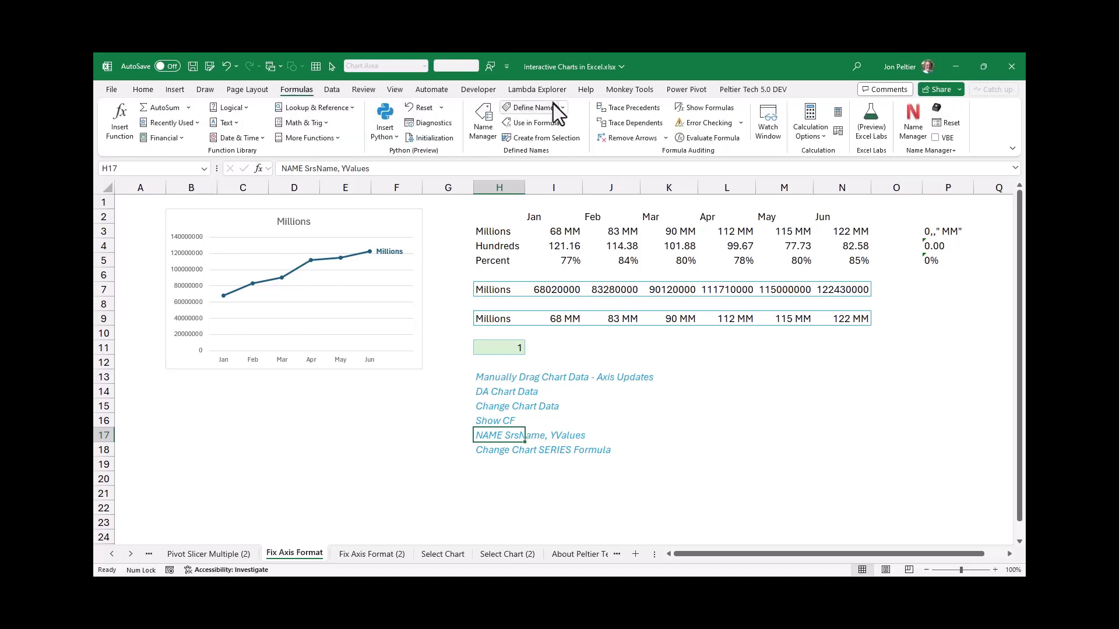
{"action": "left_click", "coordinate": [536, 107]}
{"action": "left_click_drag", "start_coordinate": [680, 354], "coordinate": [694, 393]}
{"action": "key", "text": "Delete"}
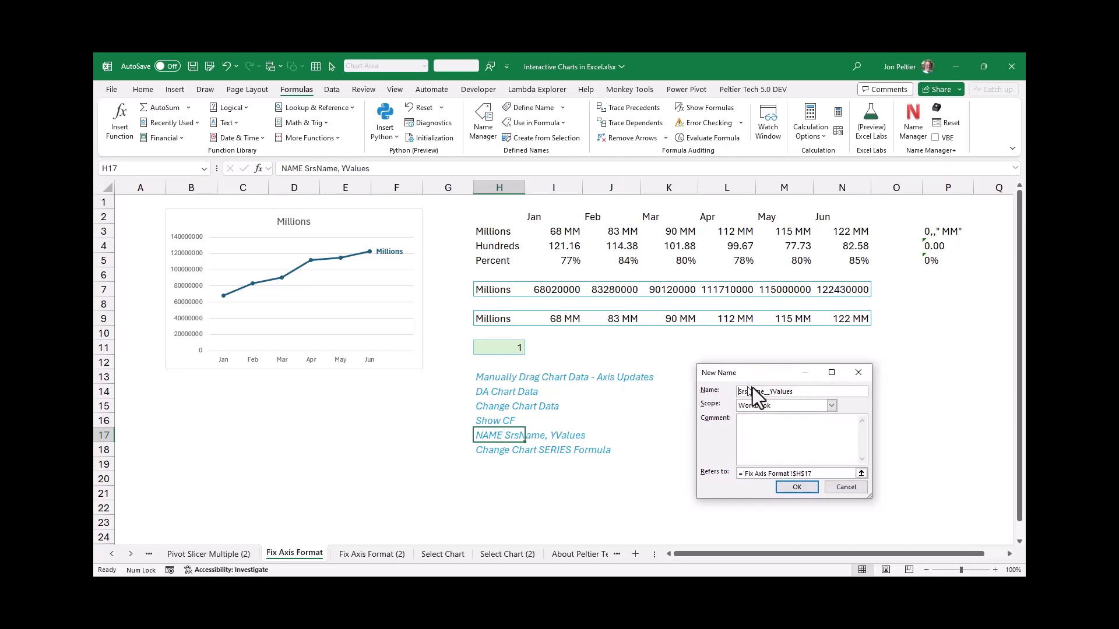
{"action": "left_click_drag", "start_coordinate": [765, 391], "coordinate": [842, 392]}
{"action": "key", "text": "Delete"}
{"action": "left_click", "coordinate": [827, 405]}
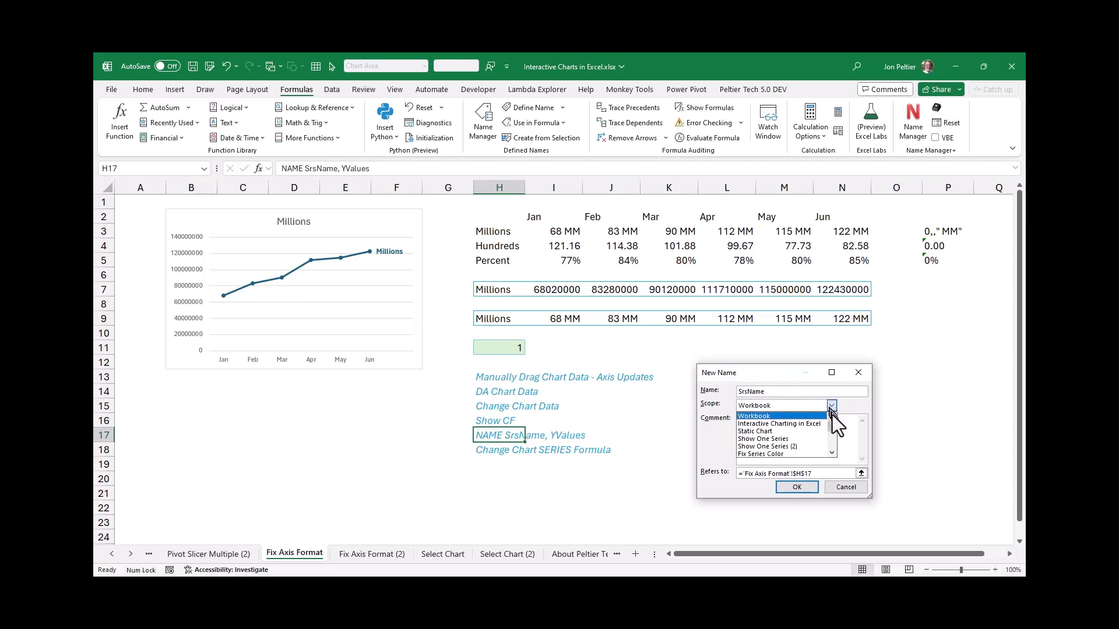
{"action": "left_click_drag", "start_coordinate": [833, 428], "coordinate": [833, 449]}
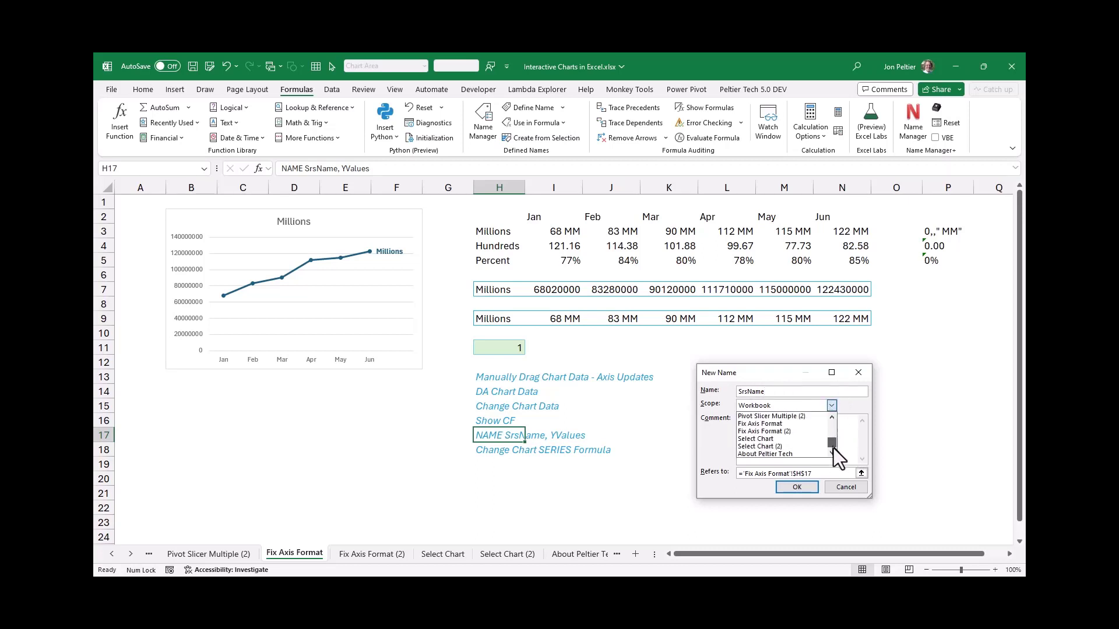
{"action": "left_click", "coordinate": [779, 427]}
Make SrsName refer to =INDEX('Fix Axis Format'!$H$3:$H$5,'Fix Axis Format'!$H$11) and save the name
{"action": "left_click_drag", "start_coordinate": [823, 474], "coordinate": [707, 474]}
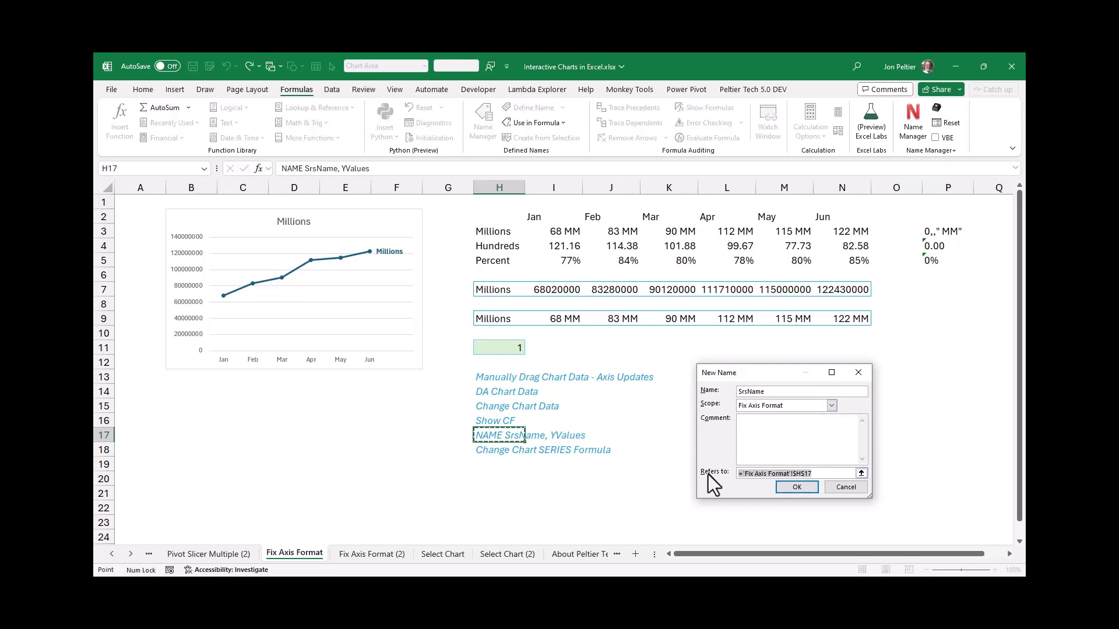
{"action": "type", "text": "="}
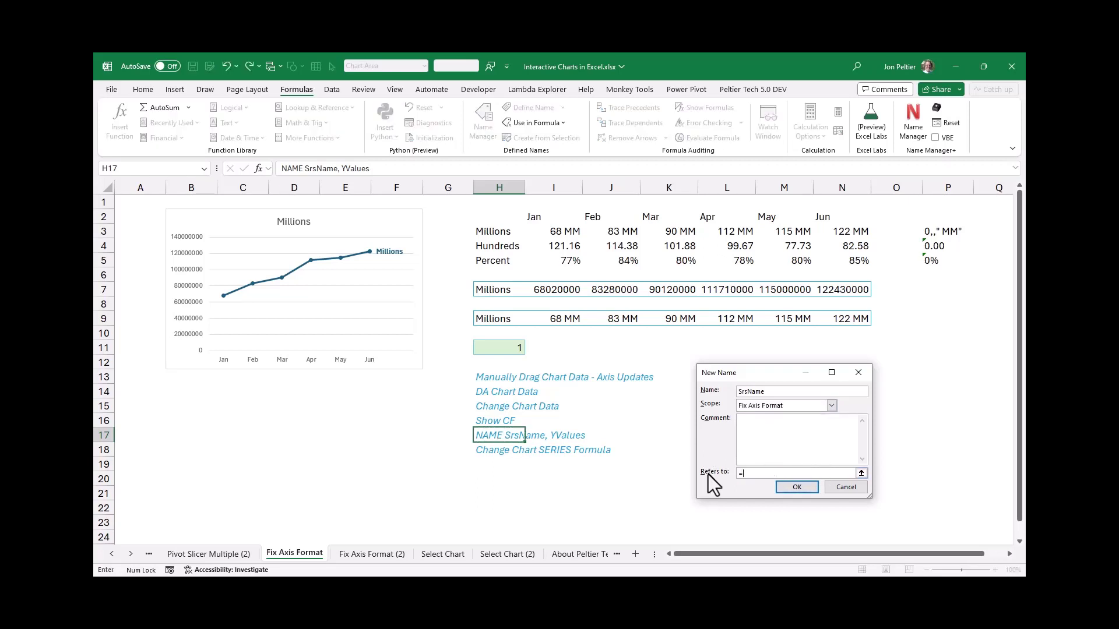
{"action": "type", "text": "index("}
{"action": "left_click_drag", "start_coordinate": [505, 235], "coordinate": [501, 256]}
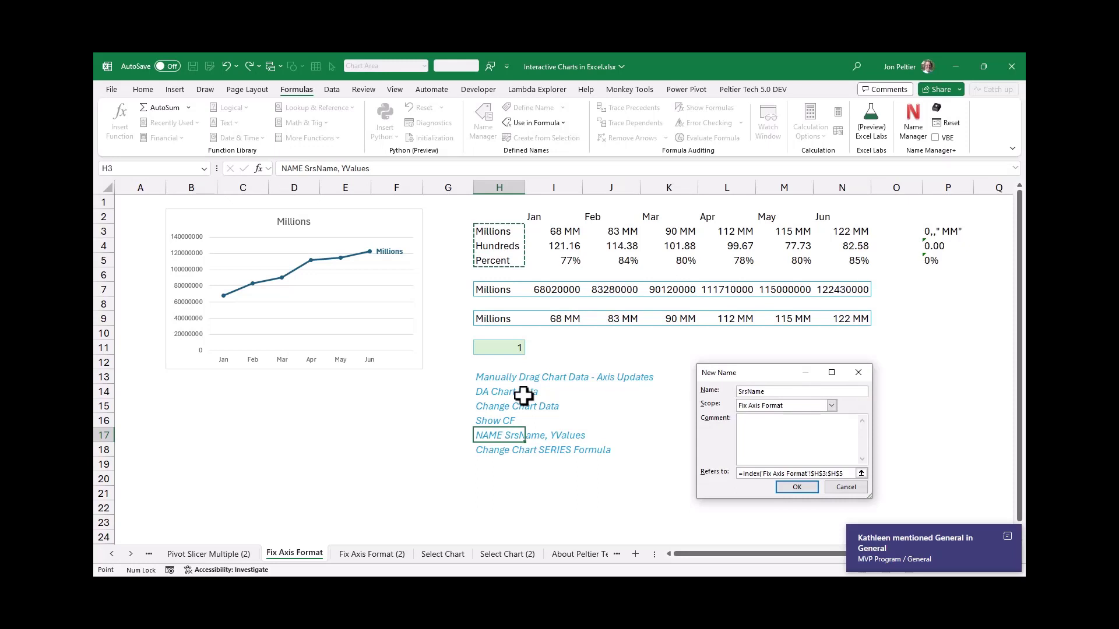
{"action": "type", "text": ","}
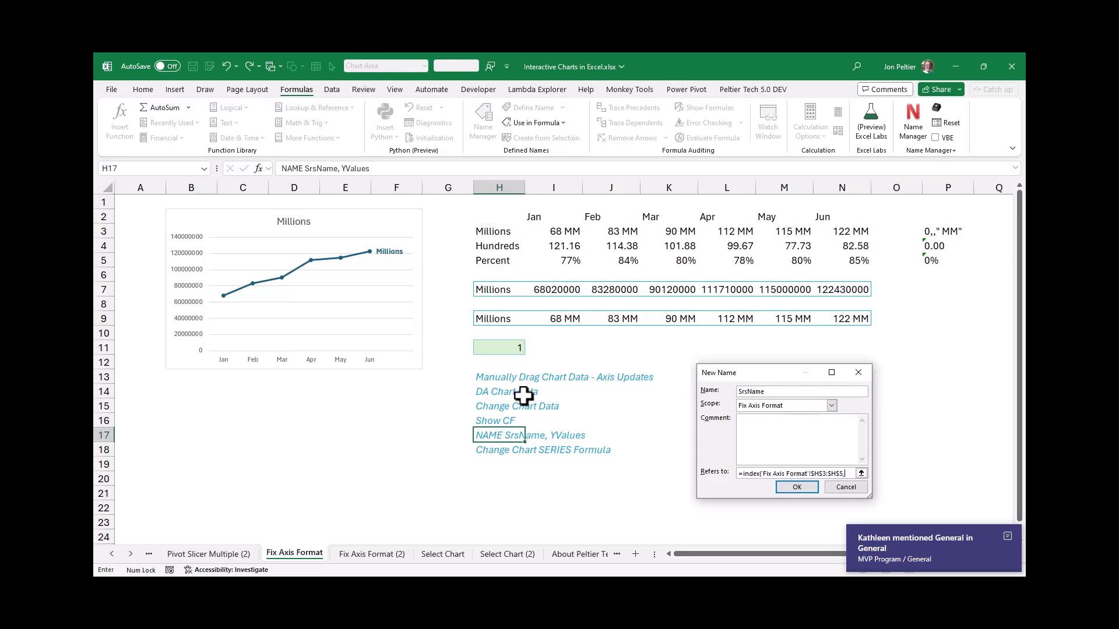
{"action": "left_click", "coordinate": [486, 348]}
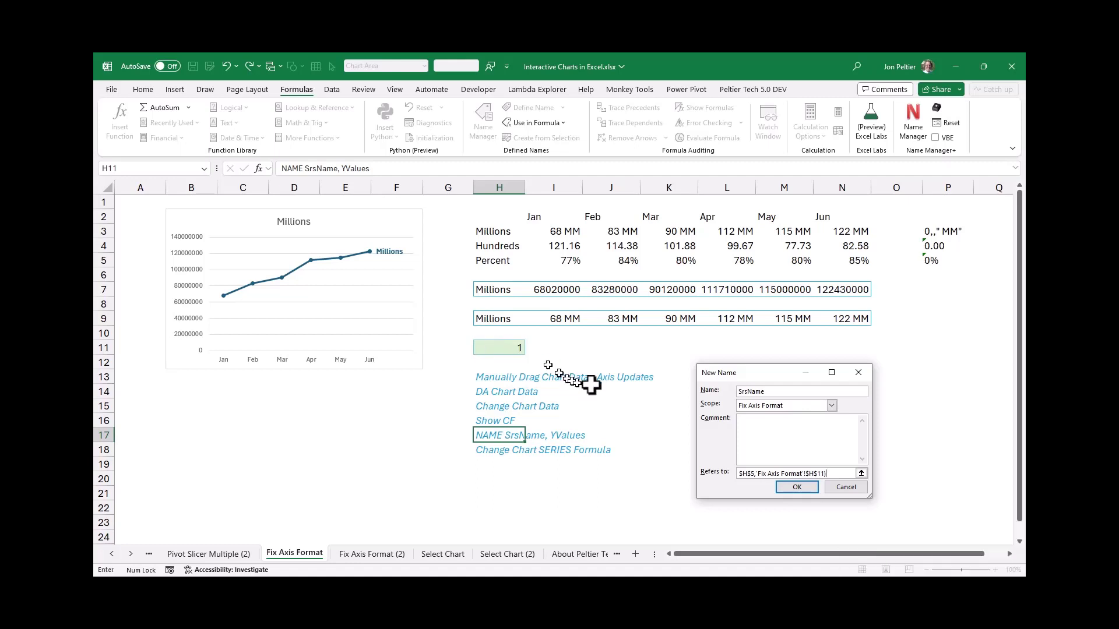
{"action": "left_click", "coordinate": [787, 488]}
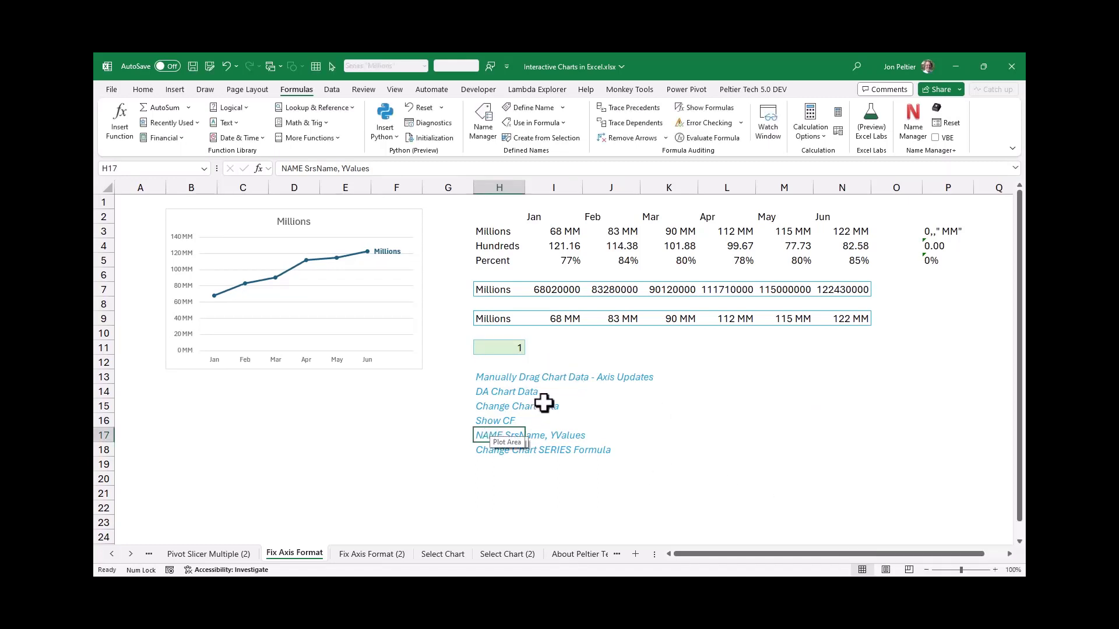
Start defining a second name called YValues, also scoped to the Fix Axis Format sheet
{"action": "left_click", "coordinate": [519, 110]}
{"action": "left_click", "coordinate": [752, 315]}
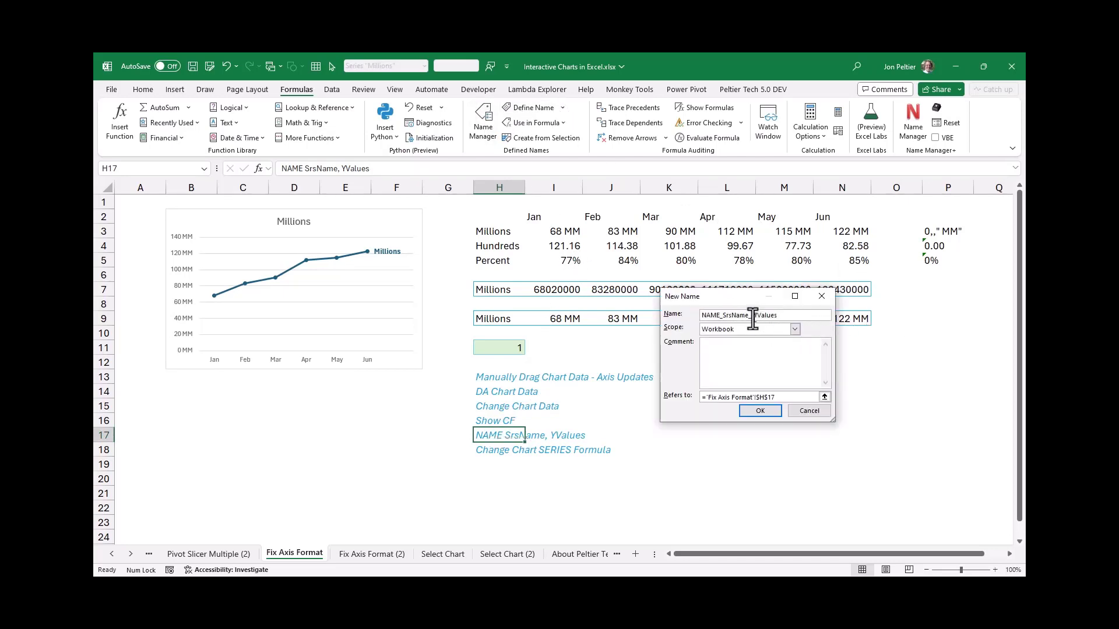
{"action": "left_click_drag", "start_coordinate": [752, 315], "coordinate": [701, 315]}
{"action": "key", "text": "BackSpace"}
{"action": "left_click", "coordinate": [740, 330]}
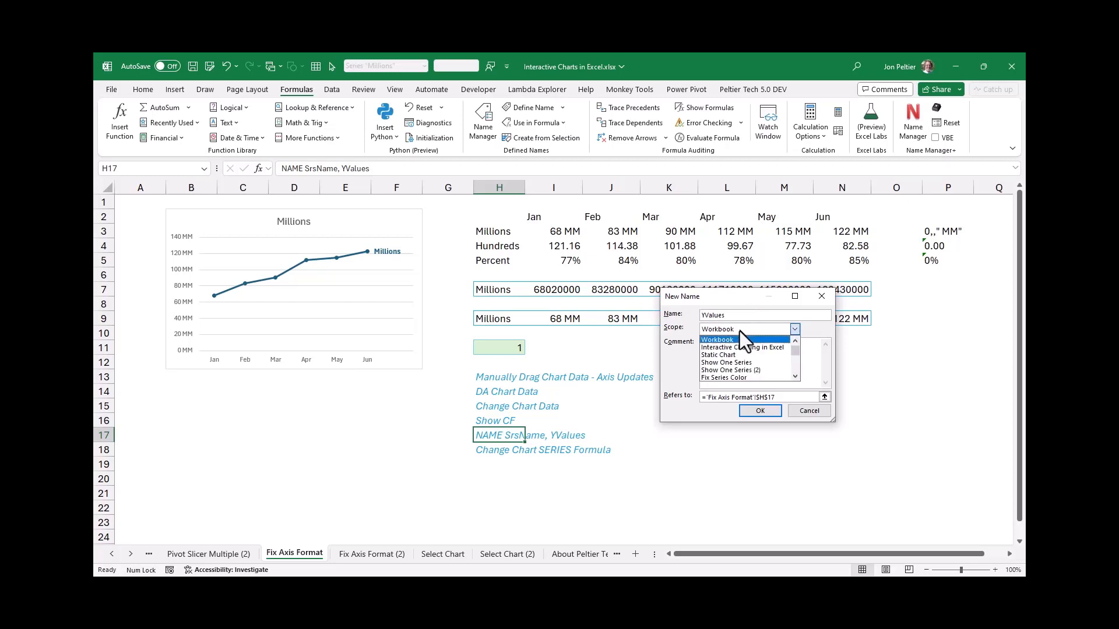
{"action": "scroll", "coordinate": [792, 372], "scroll_direction": "down", "scroll_amount": 5}
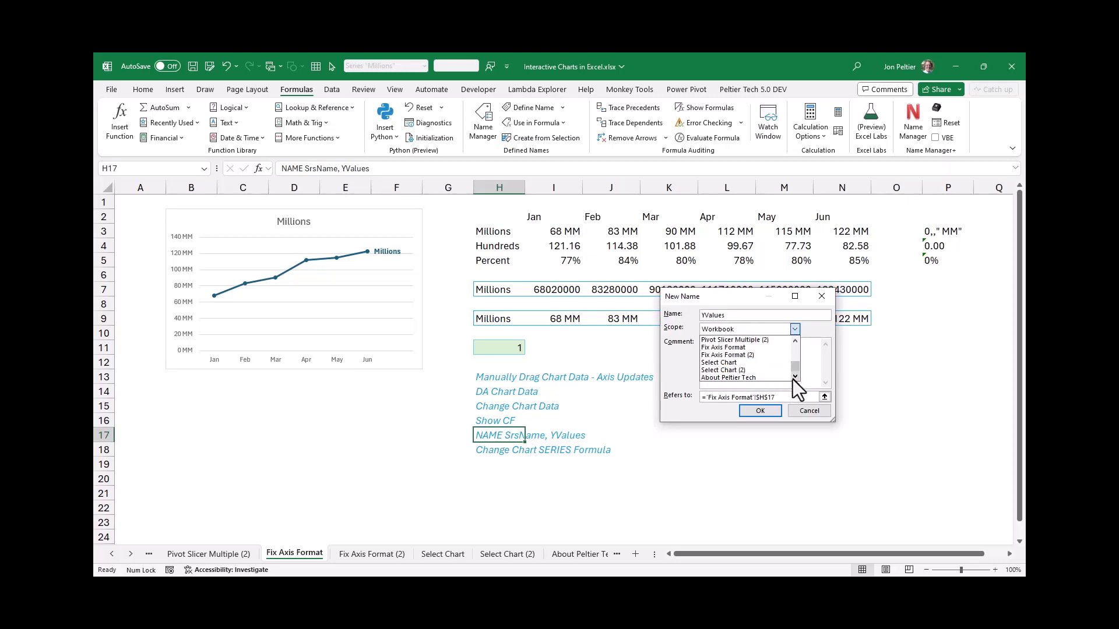
{"action": "left_click", "coordinate": [738, 345]}
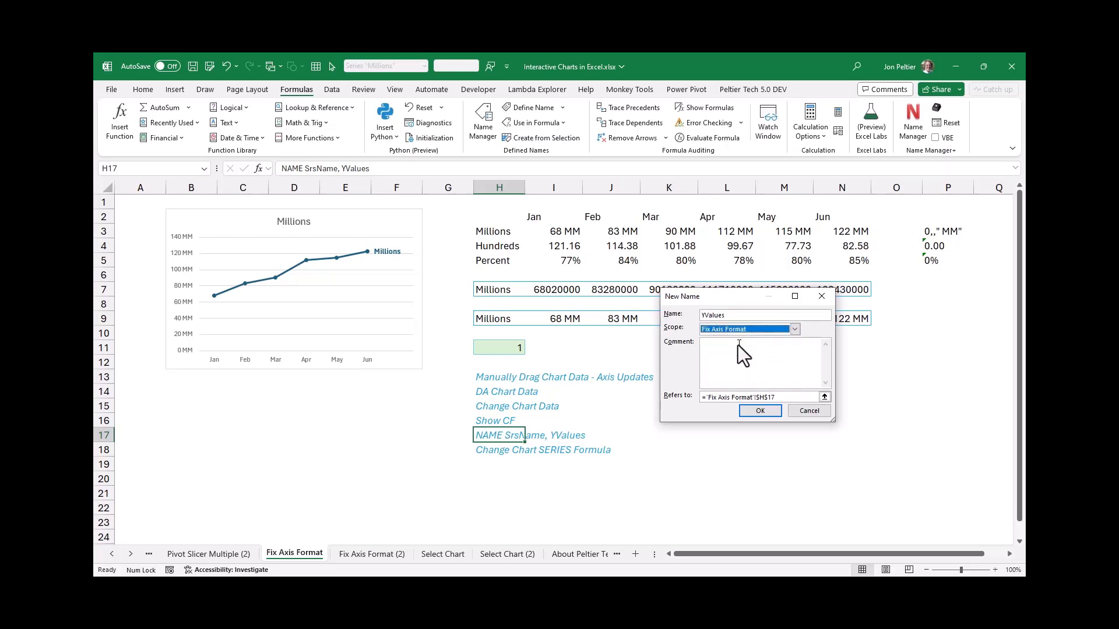
Make YValues refer to =INDEX('Fix Axis Format'!$I$3:$O$5,'Fix Axis Format'!$H$11,0) and save the name
{"action": "left_click_drag", "start_coordinate": [778, 397], "coordinate": [635, 394]}
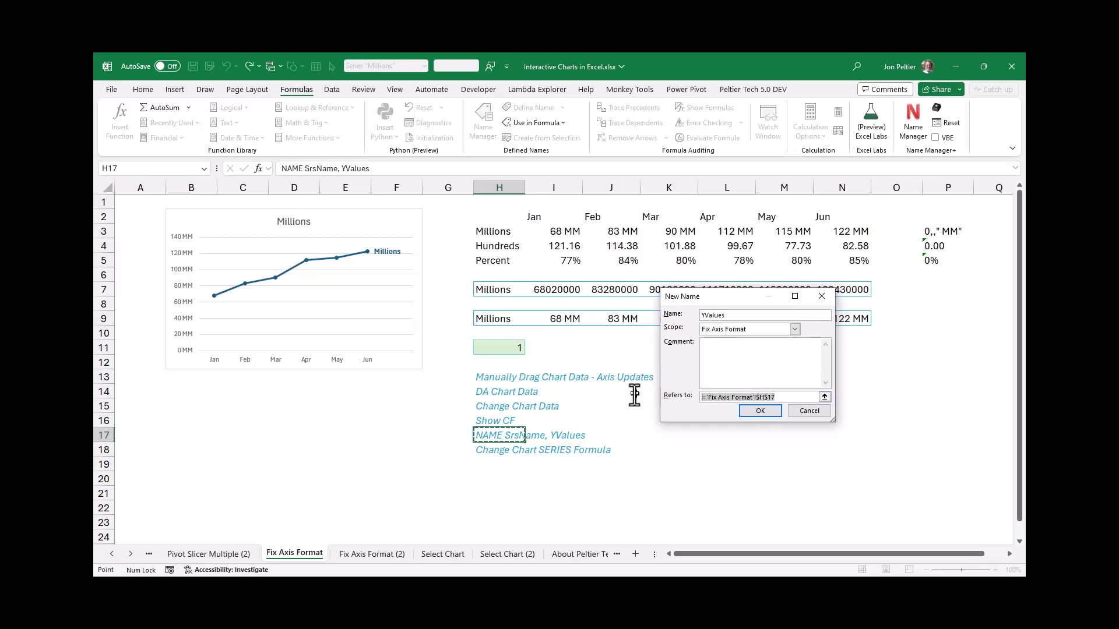
{"action": "type", "text": "="}
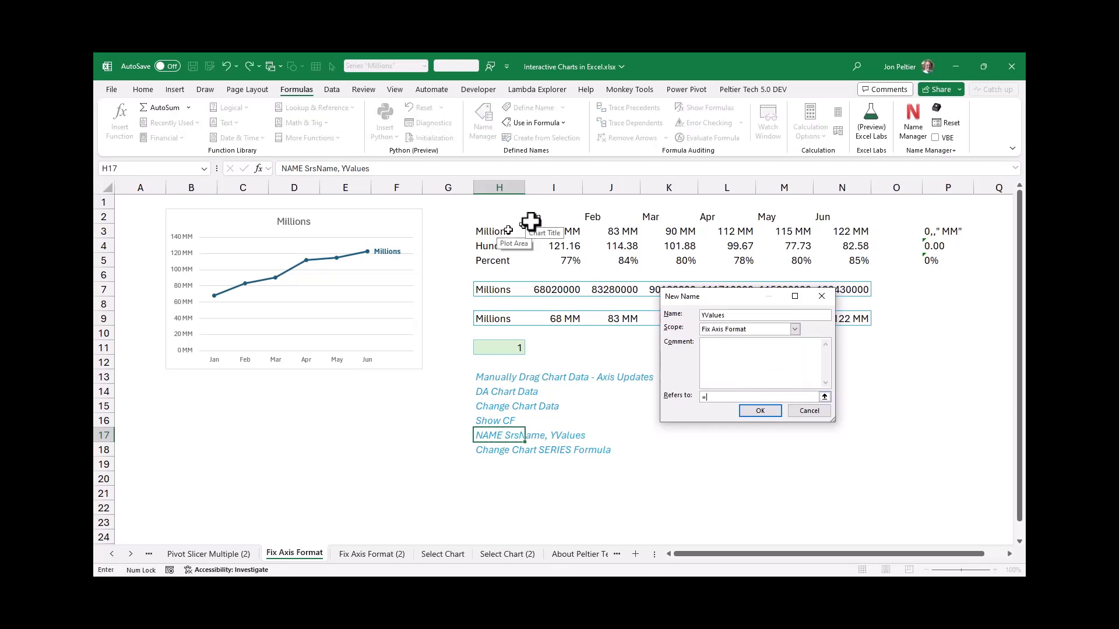
{"action": "type", "text": "index("}
{"action": "left_click_drag", "start_coordinate": [533, 231], "coordinate": [878, 262]}
{"action": "type", "text": ","}
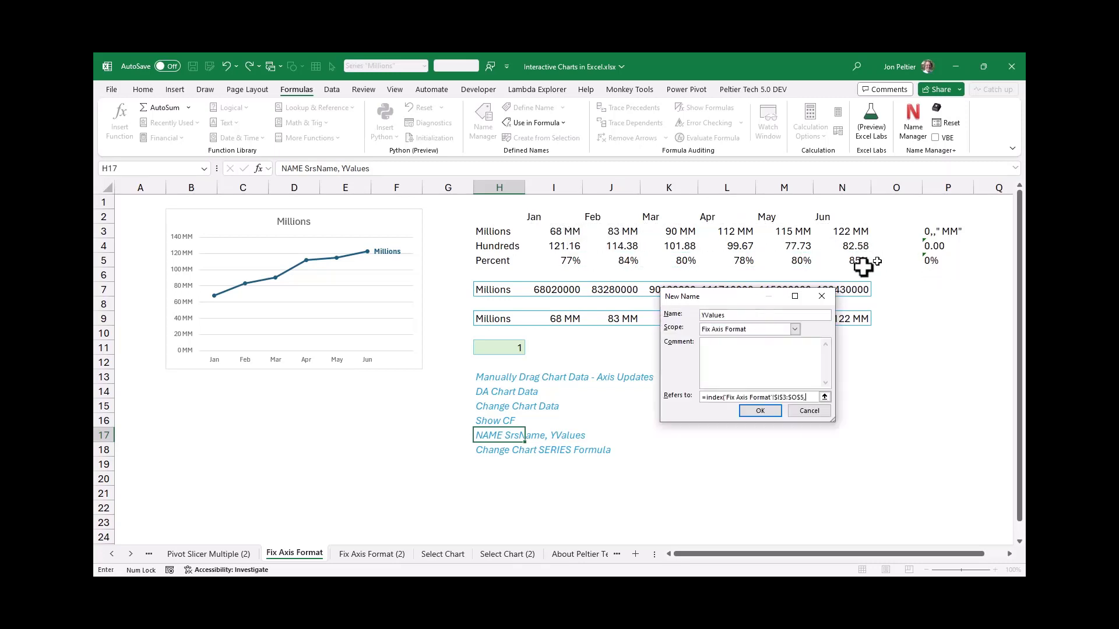
{"action": "left_click", "coordinate": [505, 348]}
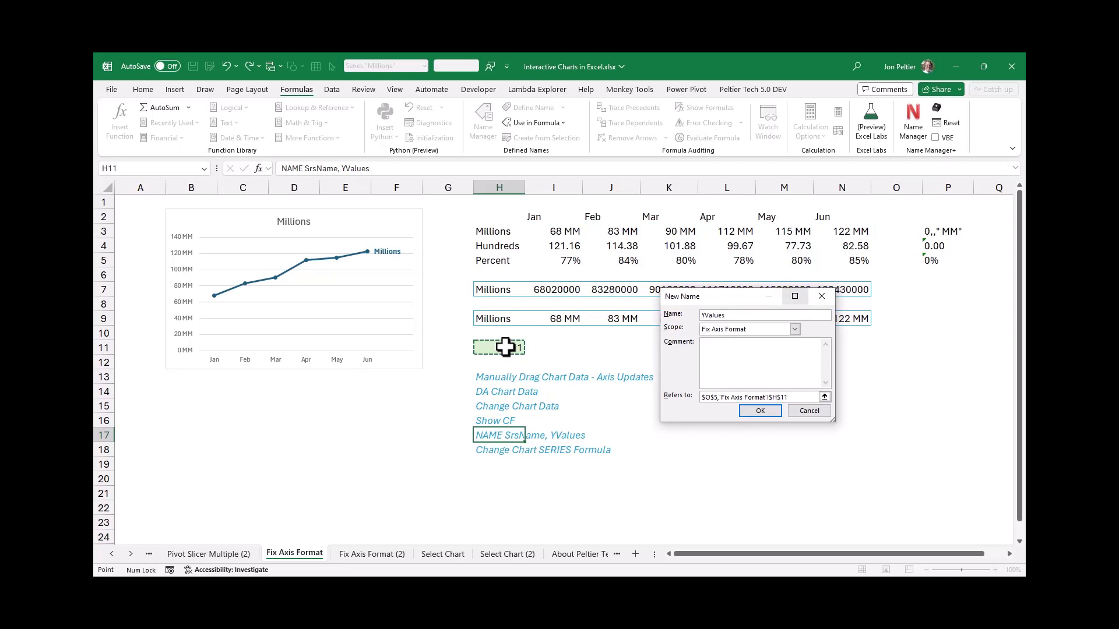
{"action": "type", "text": ",0)"}
{"action": "key", "text": "Return"}
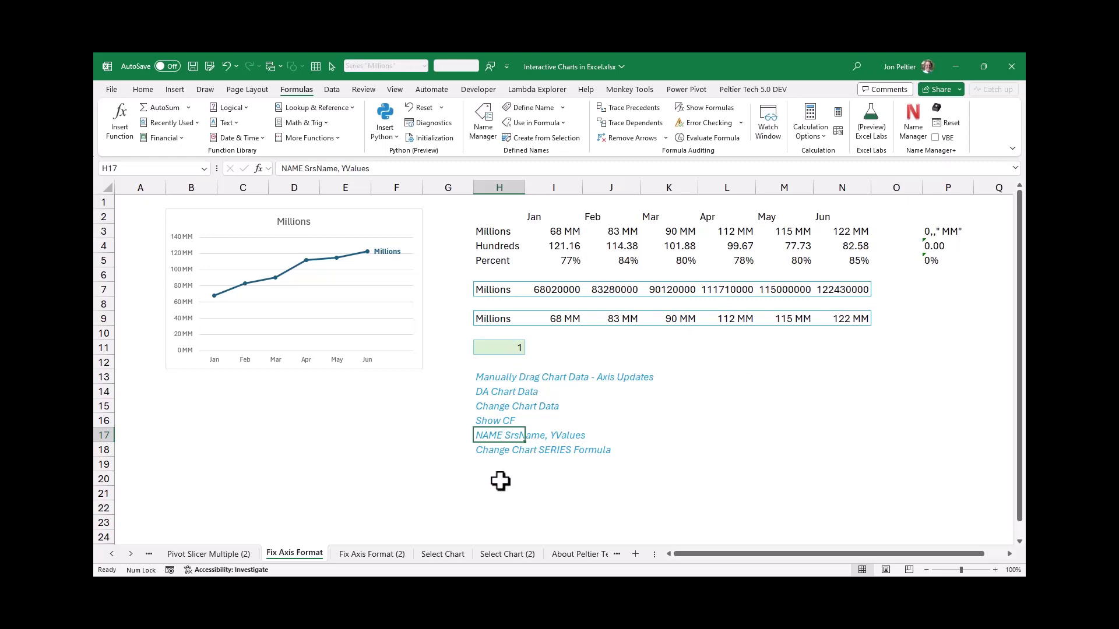
Enter =SrsName in H20 and =YValues in I20 to test the defined names
{"action": "left_click", "coordinate": [500, 478]}
{"action": "type", "text": "=srsname"}
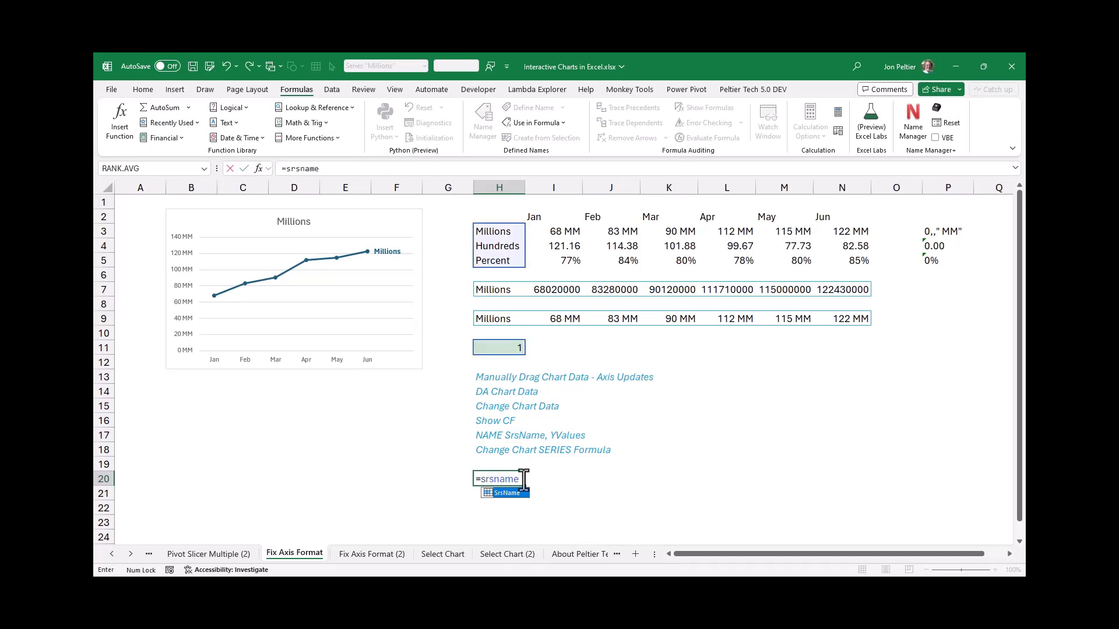
{"action": "key", "text": "Return"}
{"action": "left_click", "coordinate": [545, 476]}
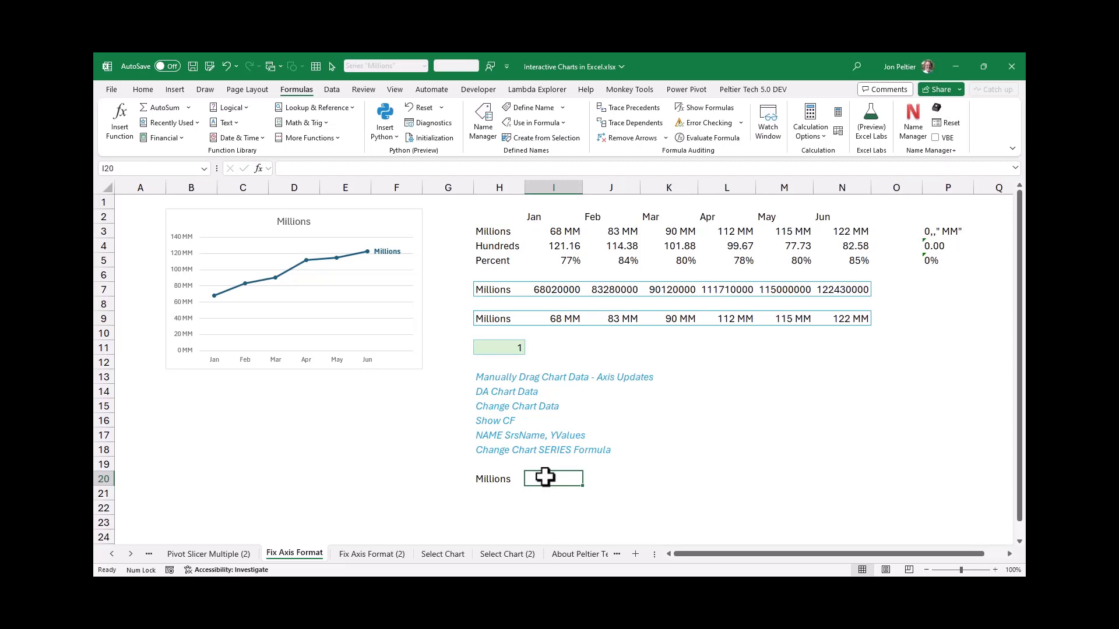
{"action": "type", "text": "=yvalues"}
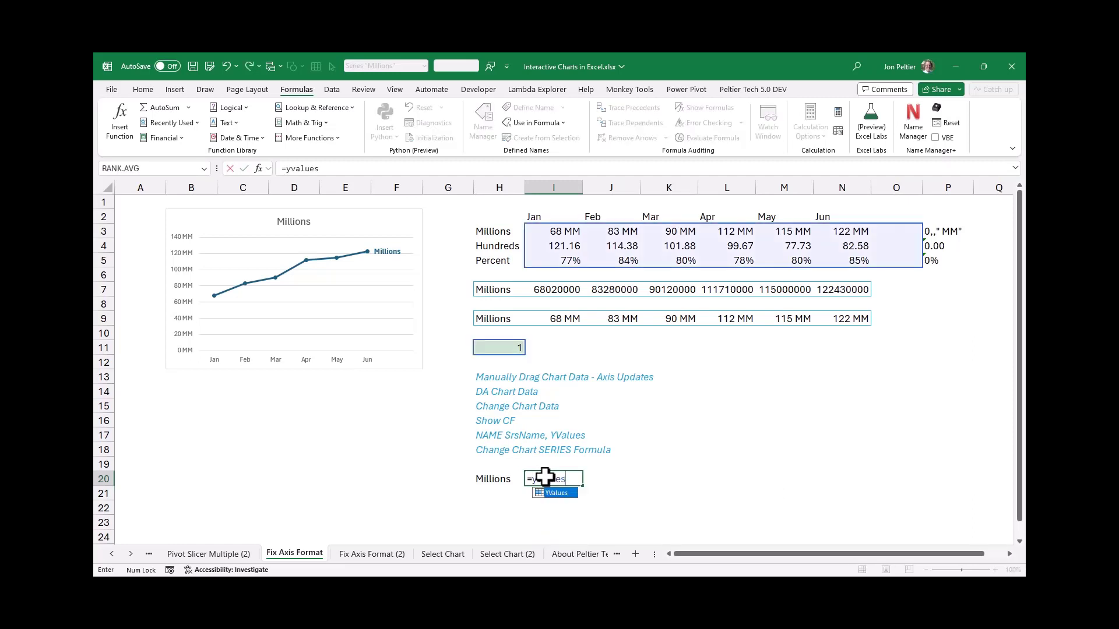
{"action": "key", "text": "ctrl+Return"}
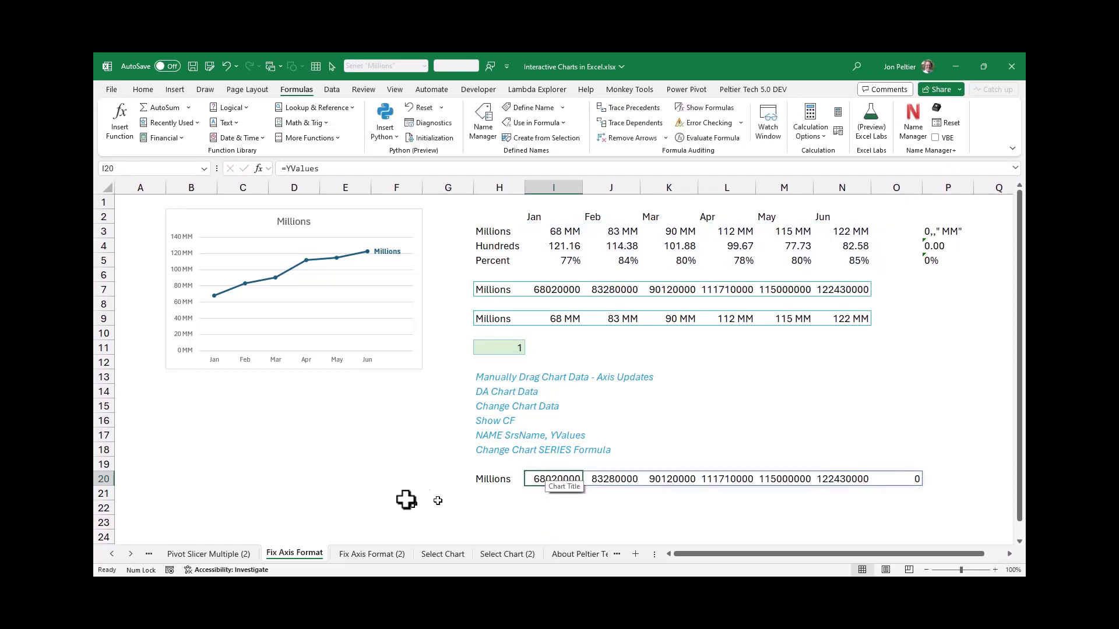
Set the selector in H11 to 2, then 3, then back to 1 to test the named formulas in row 20
{"action": "left_click", "coordinate": [505, 348]}
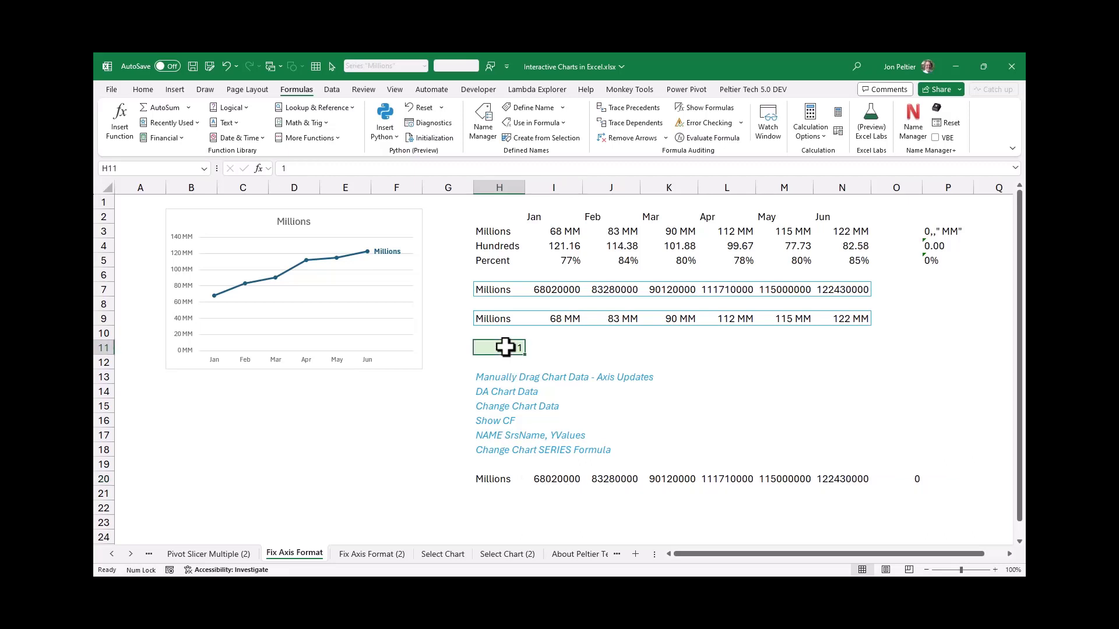
{"action": "type", "text": "1"}
{"action": "key", "text": "BackSpace"}
{"action": "type", "text": "2"}
{"action": "key", "text": "ctrl+Return"}
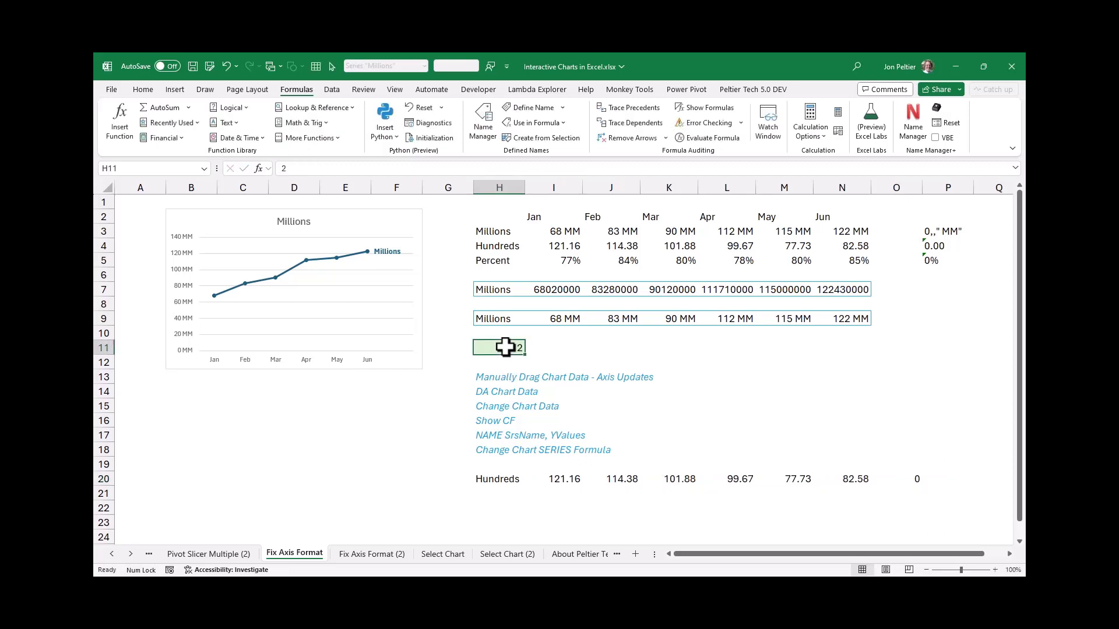
{"action": "type", "text": "3"}
{"action": "key", "text": "ctrl+Return"}
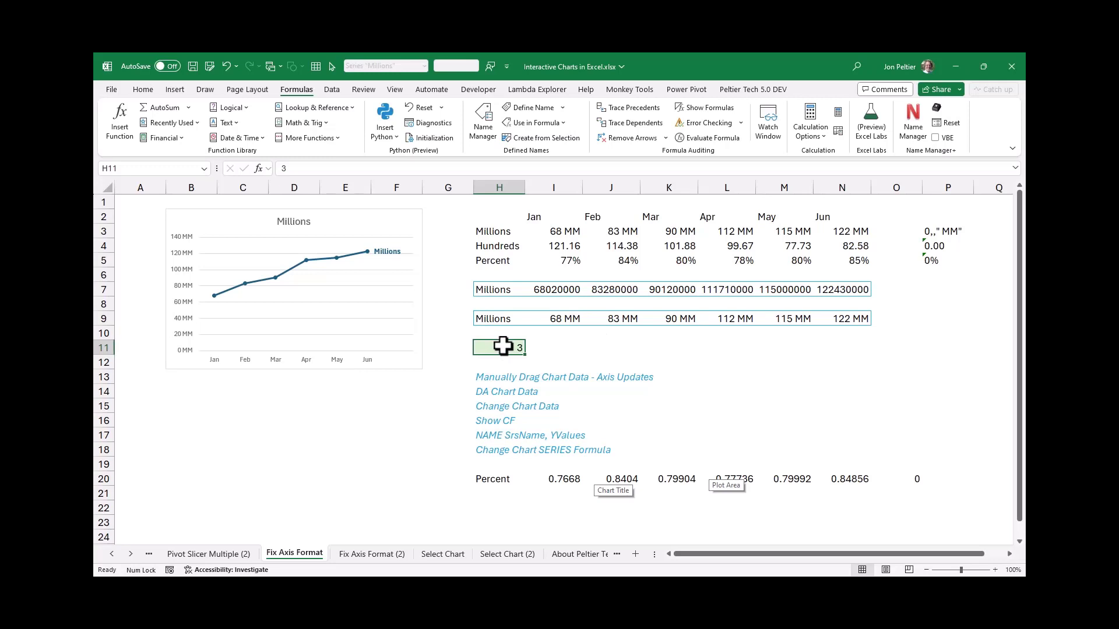
{"action": "type", "text": "1"}
{"action": "key", "text": "ctrl+Return"}
Delete the test formulas in H20:I20
{"action": "left_click", "coordinate": [518, 480]}
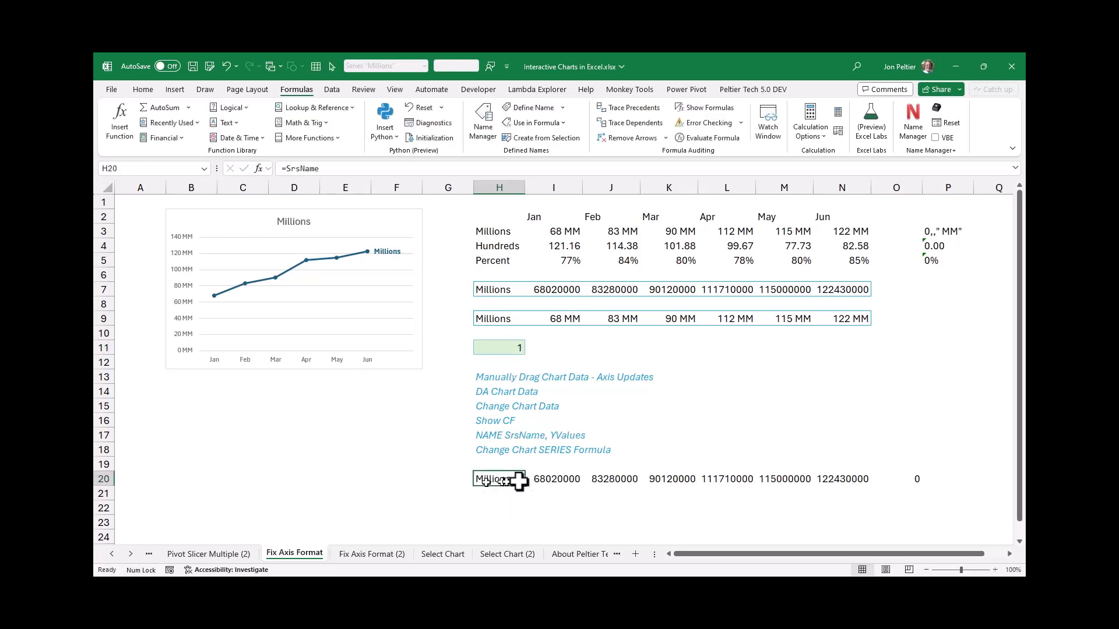
{"action": "left_click_drag", "start_coordinate": [518, 480], "coordinate": [539, 478]}
{"action": "key", "text": "Delete"}
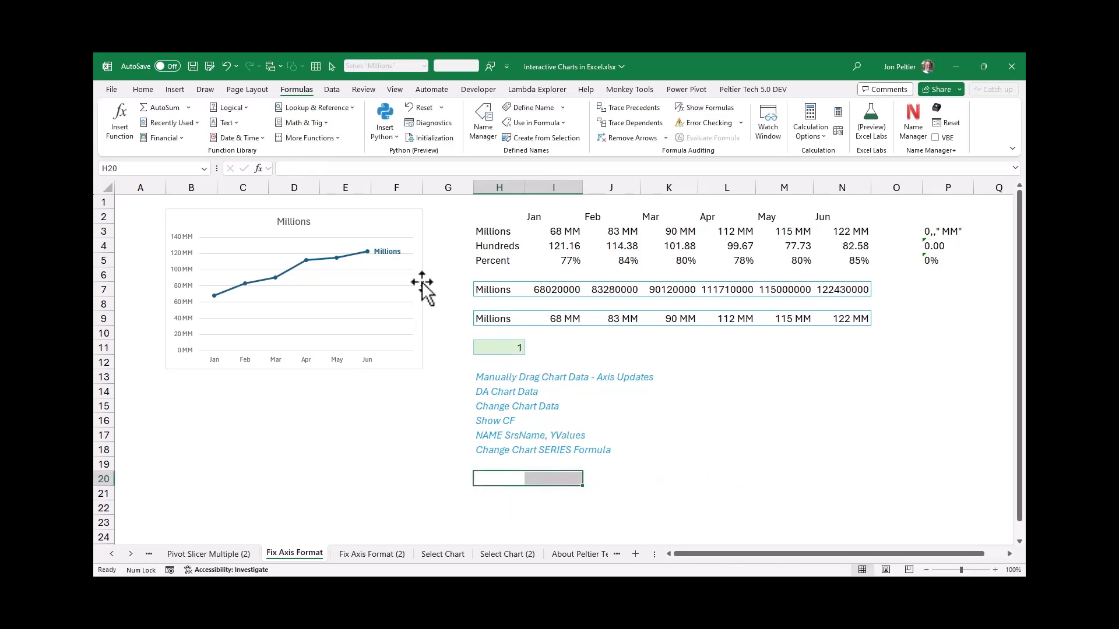
Edit the chart's SERIES formula to use 'Fix Axis Format'!SrsName as the series name and 'Fix Axis Format'!YValues as the values
{"action": "left_click", "coordinate": [347, 257]}
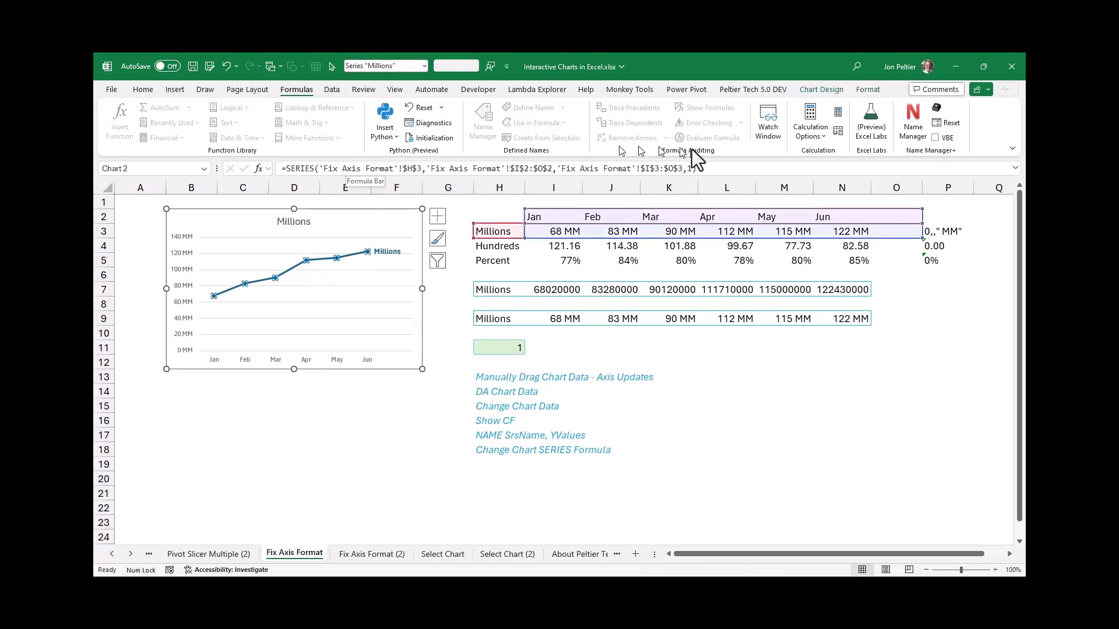
{"action": "double_click", "coordinate": [690, 168]}
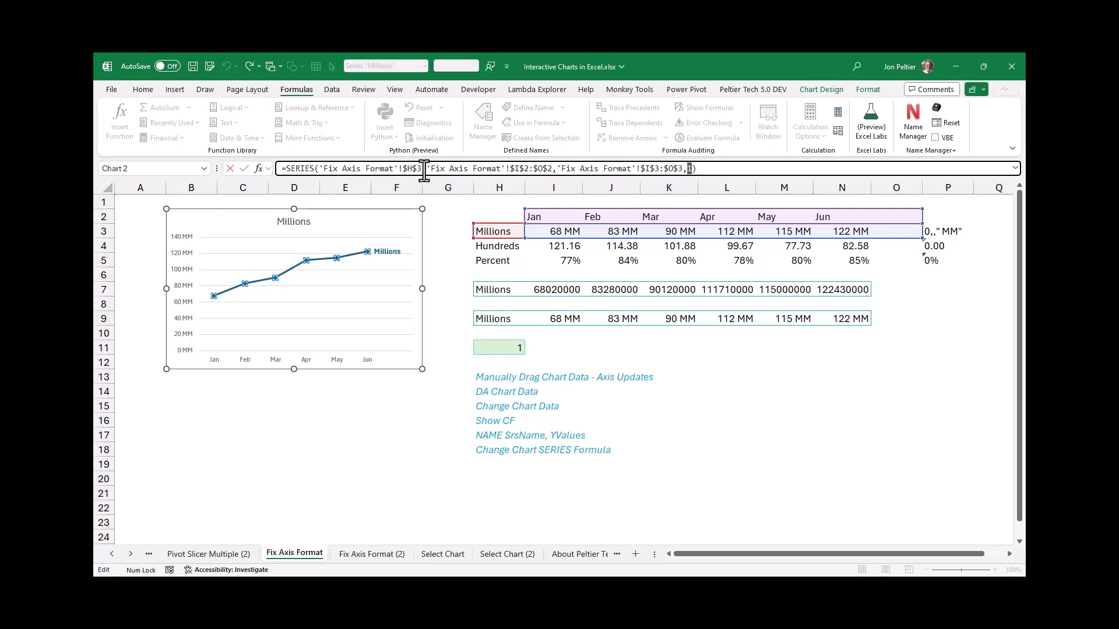
{"action": "left_click_drag", "start_coordinate": [422, 169], "coordinate": [402, 170]}
{"action": "type", "text": "srsname"}
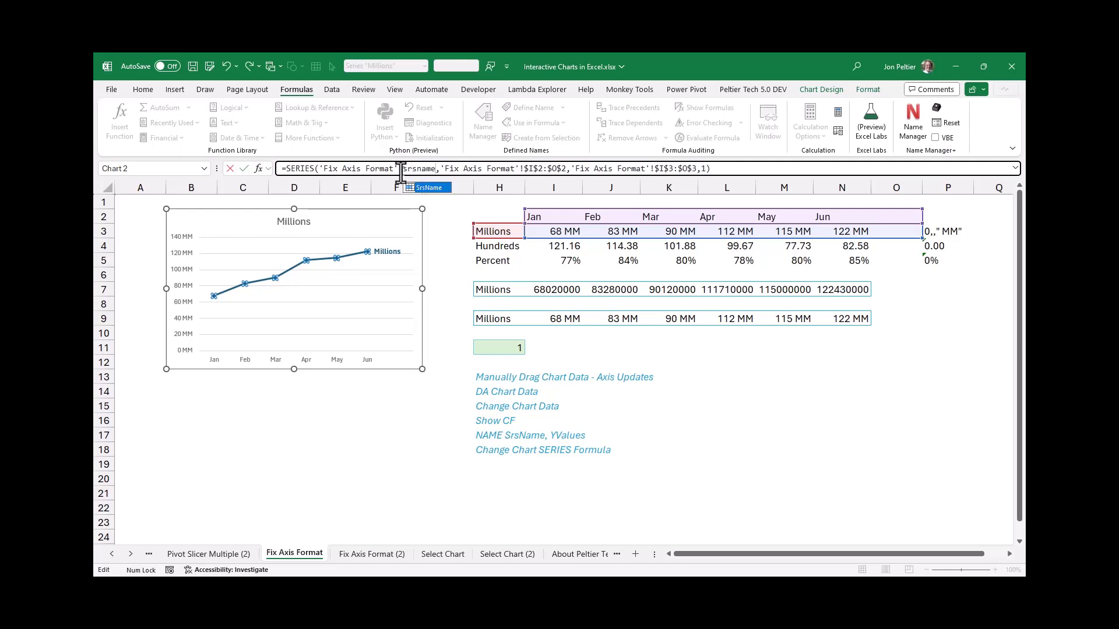
{"action": "left_click_drag", "start_coordinate": [694, 169], "coordinate": [655, 175]}
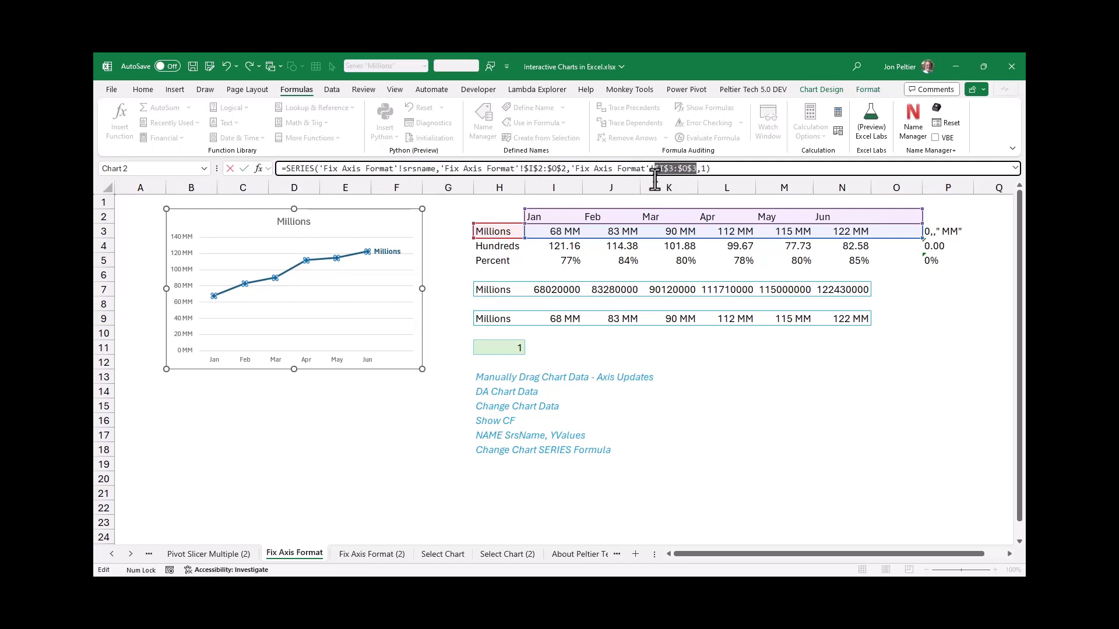
{"action": "key", "text": "BackSpace"}
{"action": "type", "text": "yvalues"}
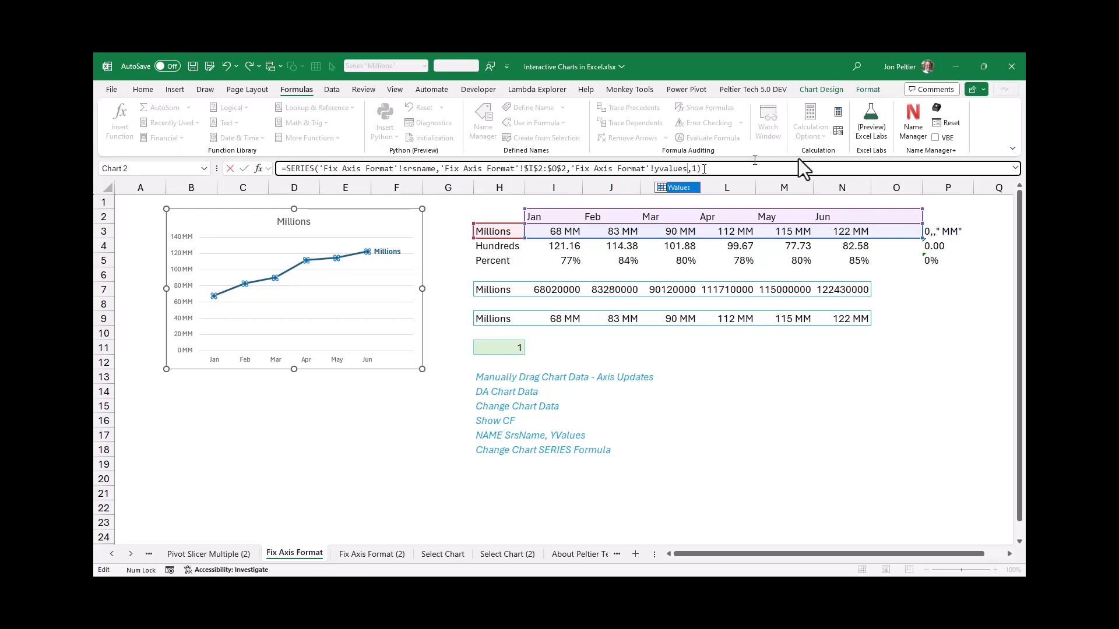
{"action": "key", "text": "Return"}
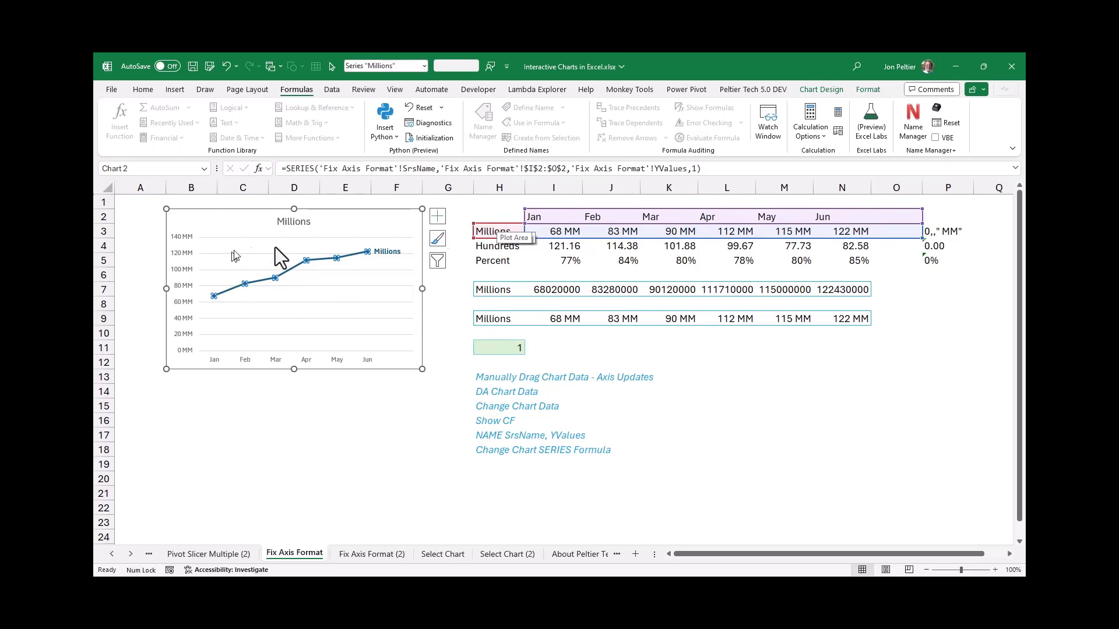
Test the chart by setting the selector in H11 to 2 and 3, selecting the chart each time to check its source range
{"action": "left_click", "coordinate": [541, 234]}
{"action": "left_click_drag", "start_coordinate": [540, 234], "coordinate": [674, 231]}
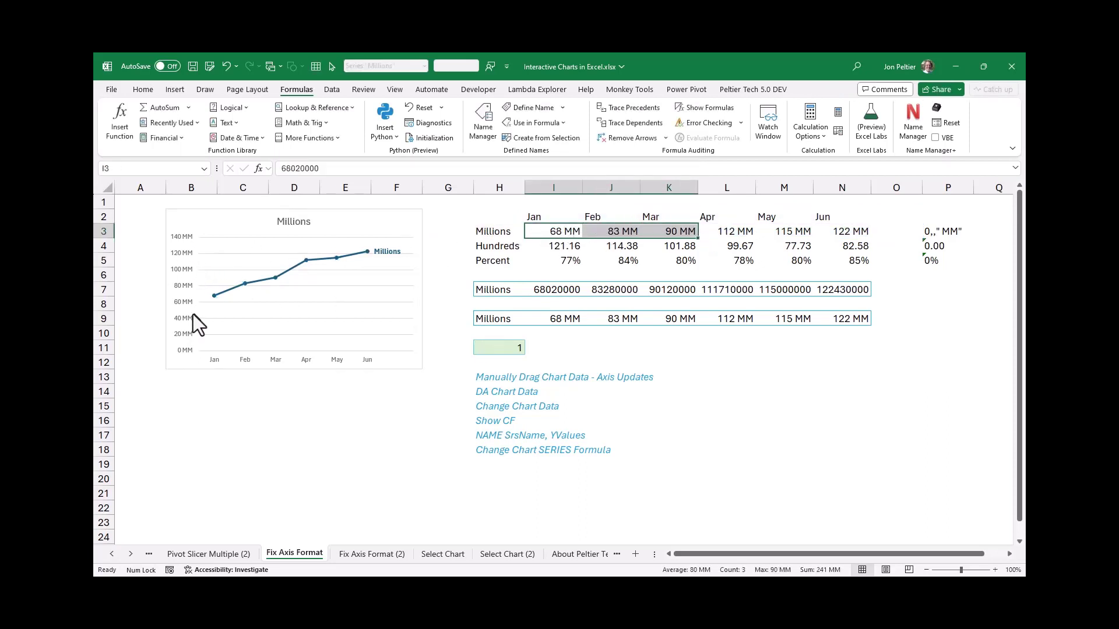
{"action": "left_click", "coordinate": [484, 346]}
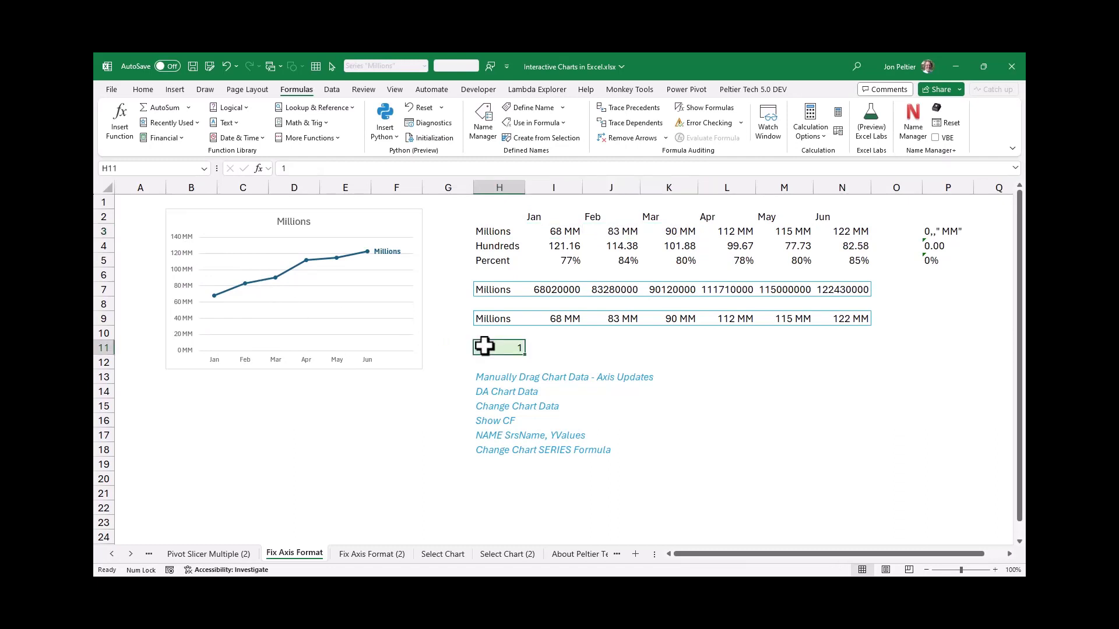
{"action": "left_click", "coordinate": [370, 221]}
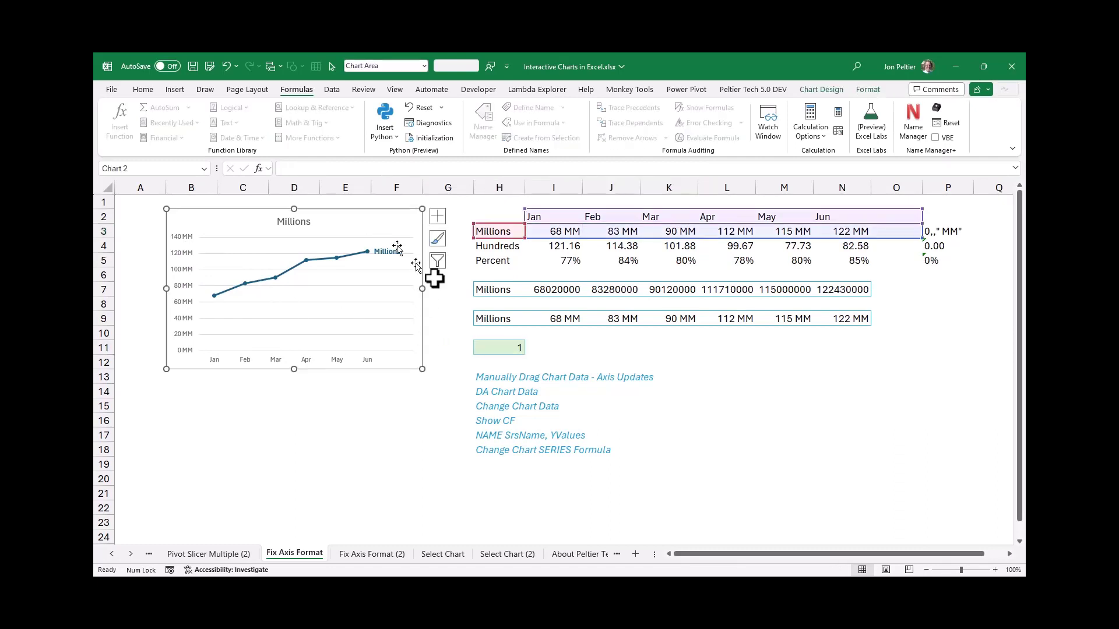
{"action": "left_click", "coordinate": [514, 346]}
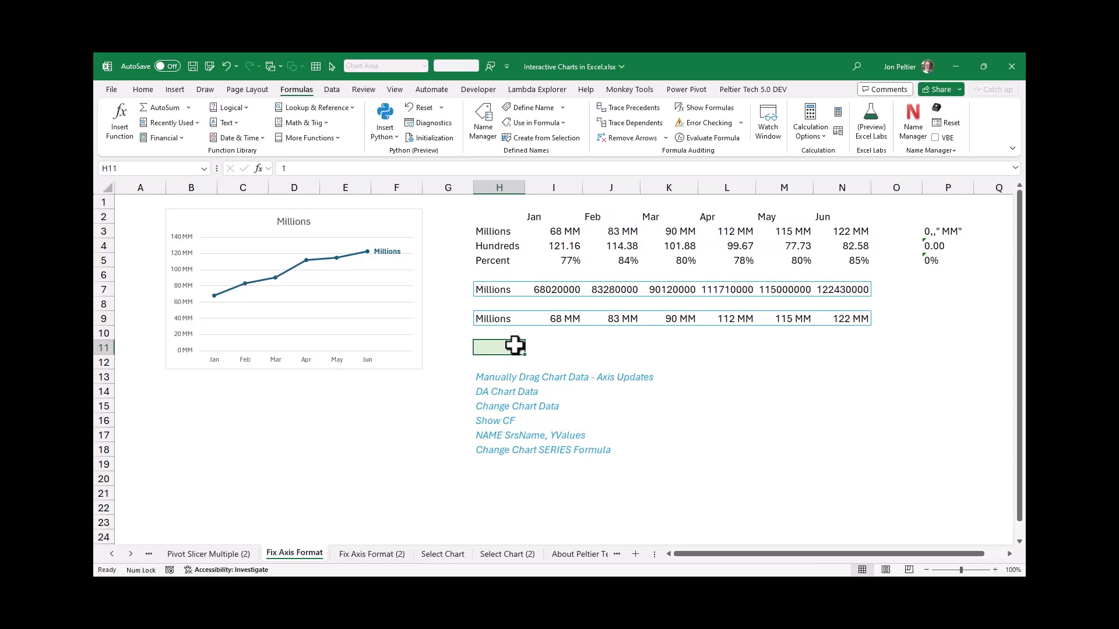
{"action": "type", "text": "2"}
{"action": "key", "text": "Return"}
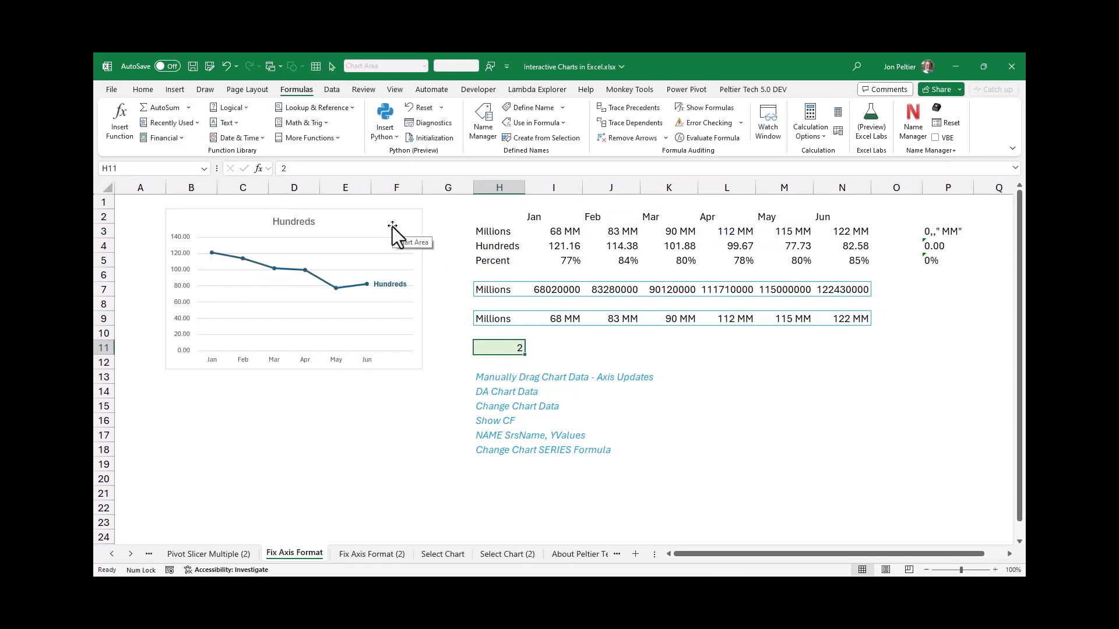
{"action": "left_click", "coordinate": [393, 226]}
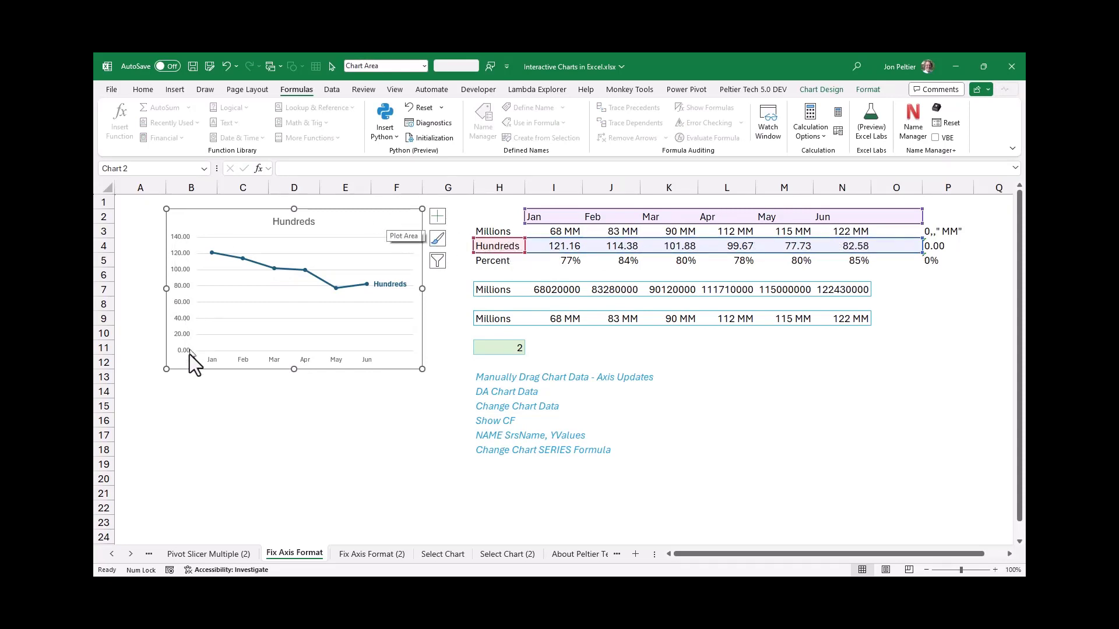
{"action": "left_click", "coordinate": [493, 345]}
{"action": "type", "text": "3"}
{"action": "key", "text": "Return"}
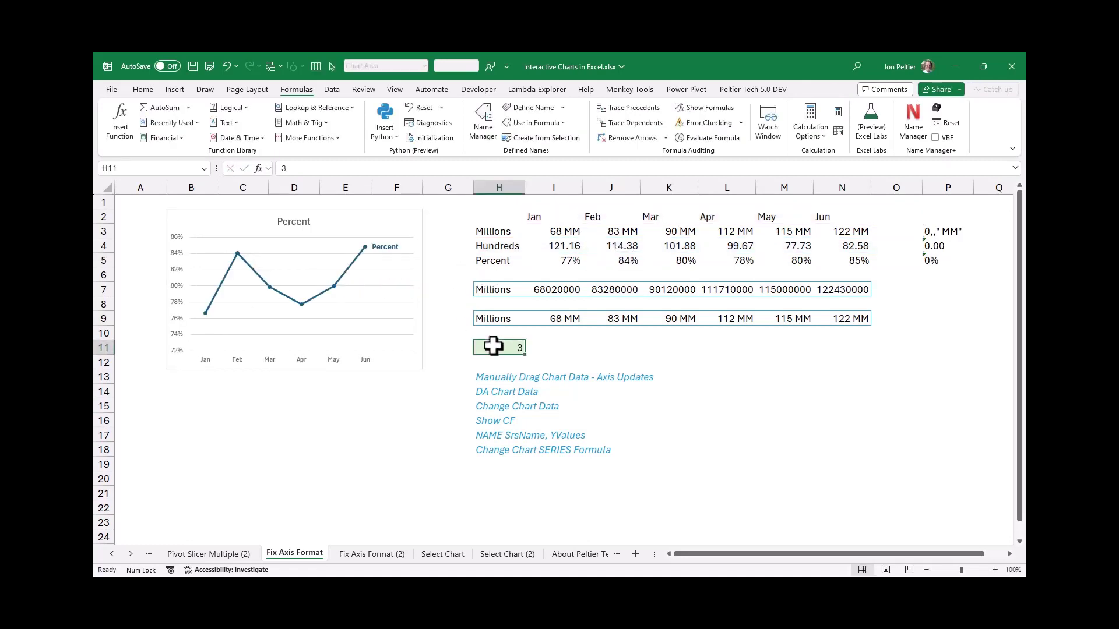
{"action": "left_click", "coordinate": [395, 226]}
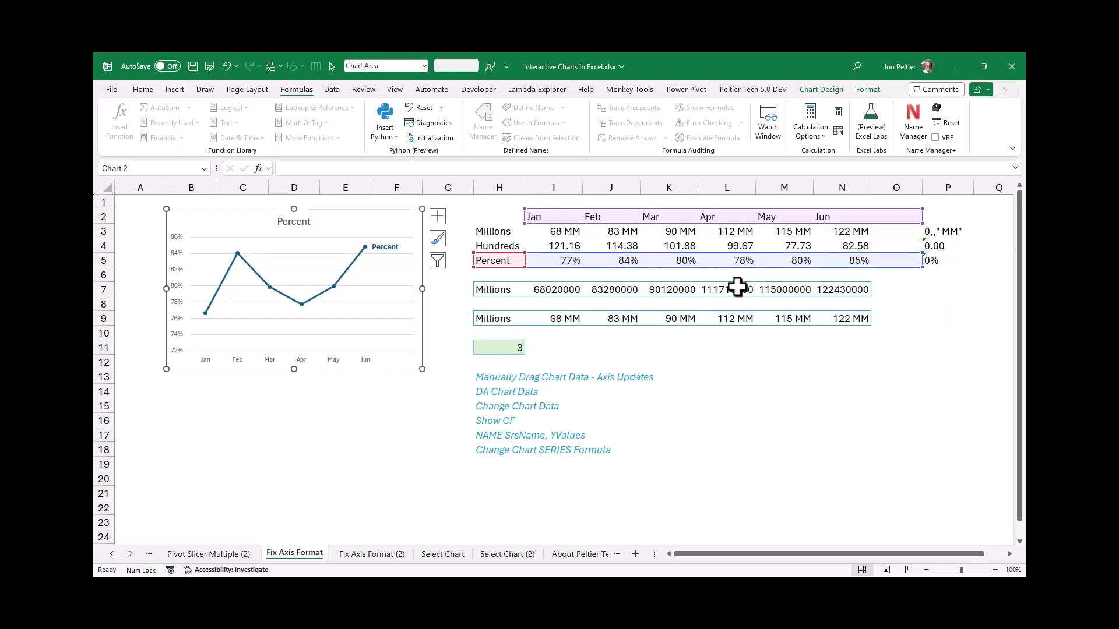
Clear the helper rows in H7:O9 and set the selector in H11 to 1
{"action": "left_click_drag", "start_coordinate": [494, 294], "coordinate": [849, 315]}
{"action": "left_click_drag", "start_coordinate": [905, 287], "coordinate": [460, 317]}
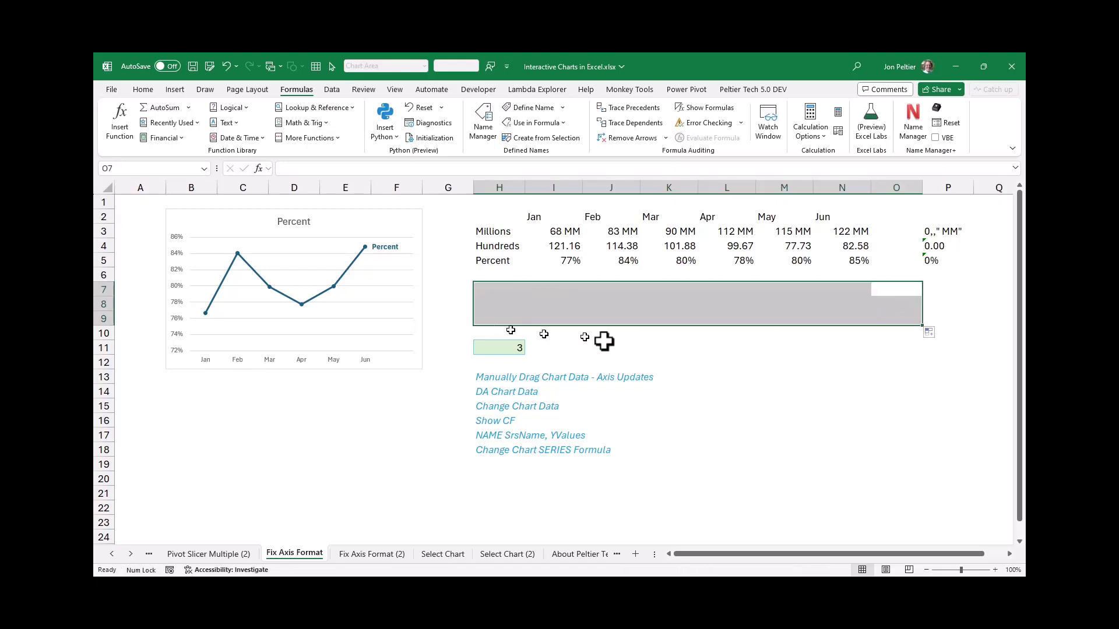
{"action": "left_click", "coordinate": [655, 318]}
{"action": "left_click", "coordinate": [508, 345]}
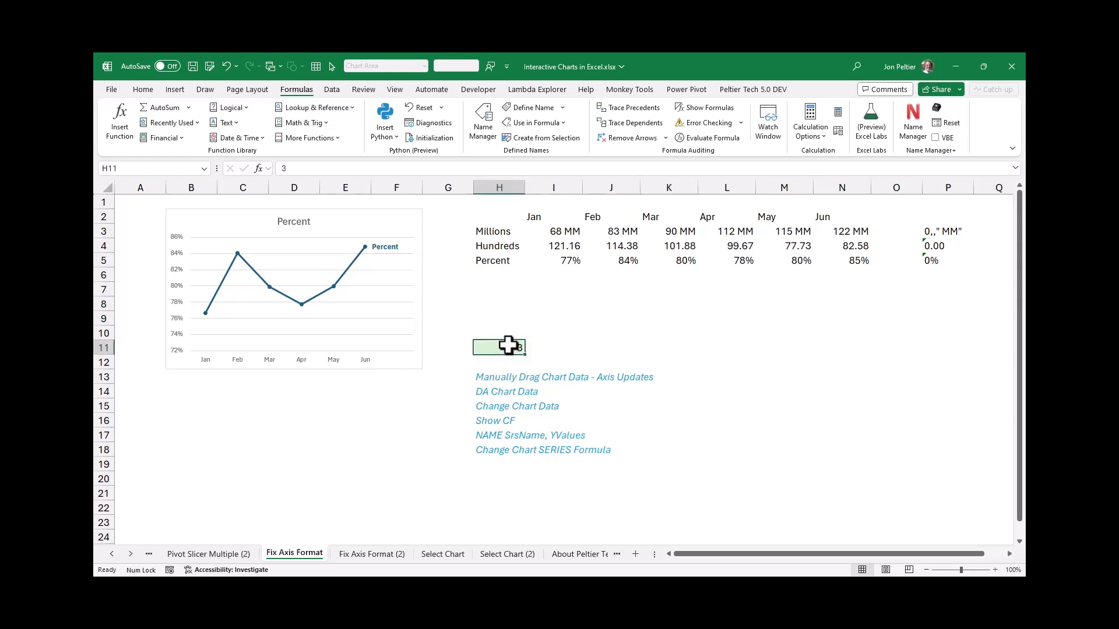
{"action": "type", "text": "1"}
{"action": "key", "text": "ctrl+Return"}
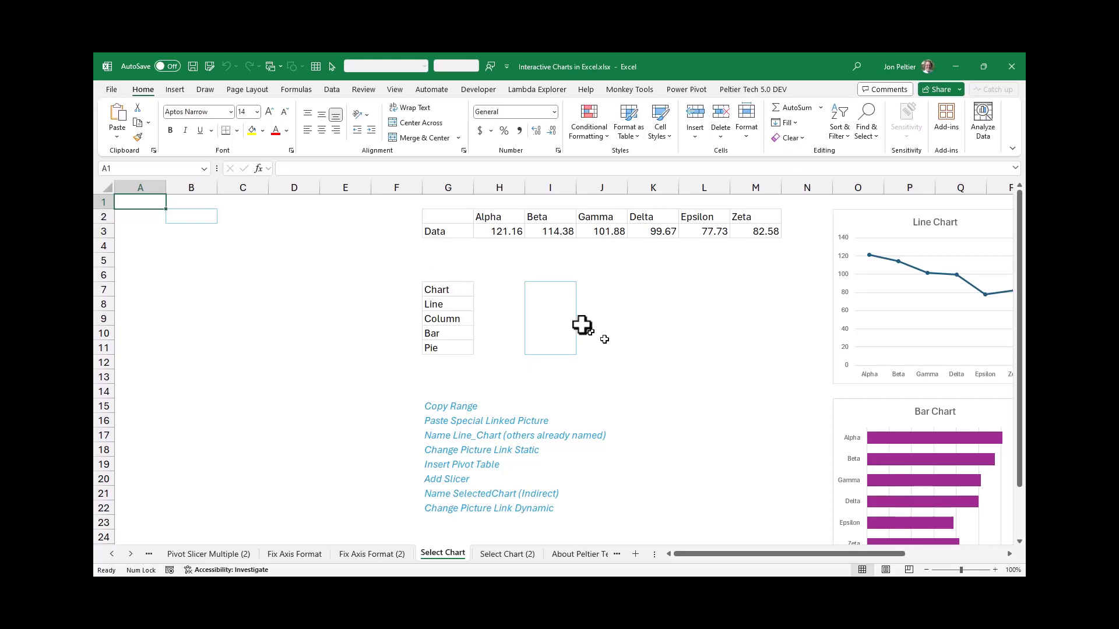
On the Select Chart sheet, copy the cell range O2:R13 that lies behind the Line Chart
{"action": "left_click", "coordinate": [837, 198]}
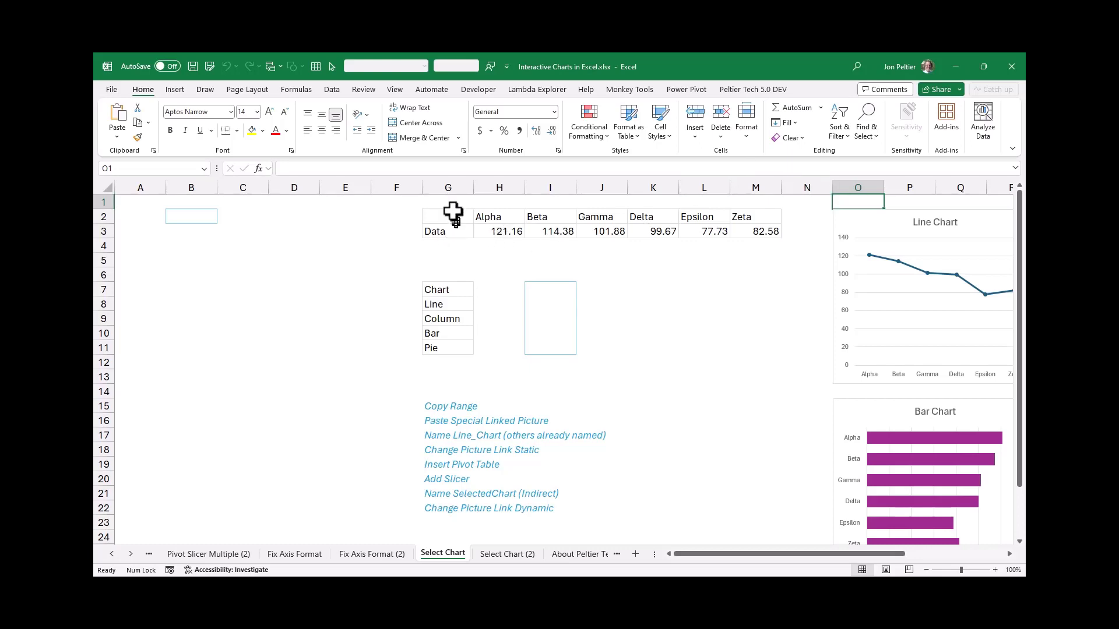
{"action": "left_click_drag", "start_coordinate": [452, 215], "coordinate": [766, 236]}
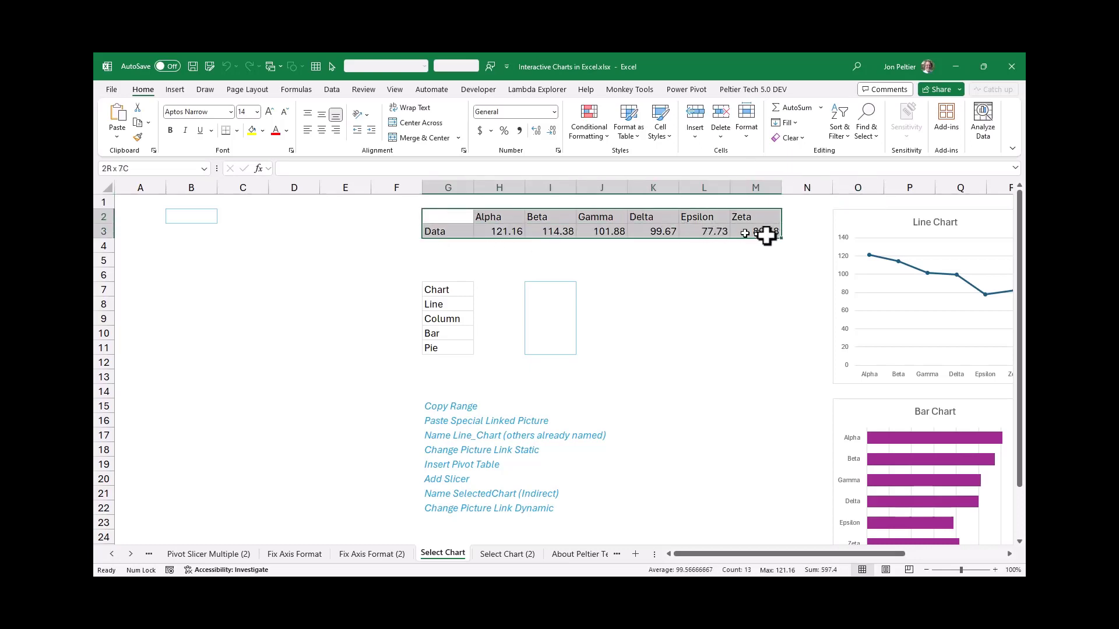
{"action": "left_click", "coordinate": [861, 205]}
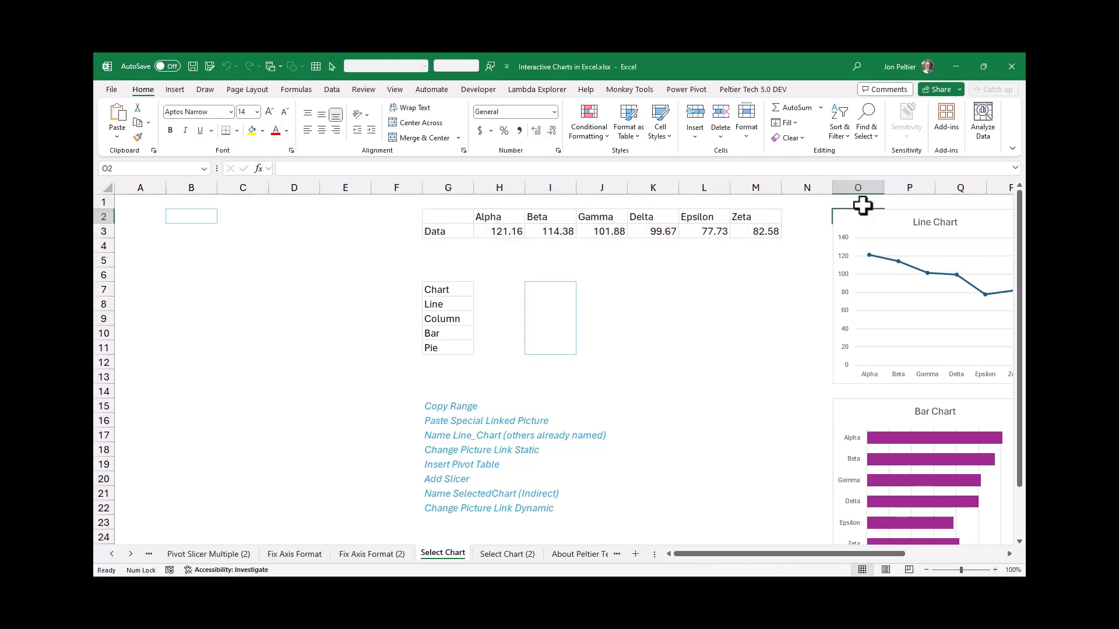
{"action": "key", "text": "shift+Down"}
{"action": "key", "text": "shift+Down"}
{"action": "key", "text": "shift+Down"}
{"action": "key", "text": "shift+Down"}
{"action": "key", "text": "shift+Down"}
{"action": "key", "text": "shift+Down"}
{"action": "key", "text": "shift+Down"}
{"action": "key", "text": "shift+Down"}
{"action": "key", "text": "shift+Down"}
{"action": "key", "text": "shift+Down"}
{"action": "key", "text": "shift+Down"}
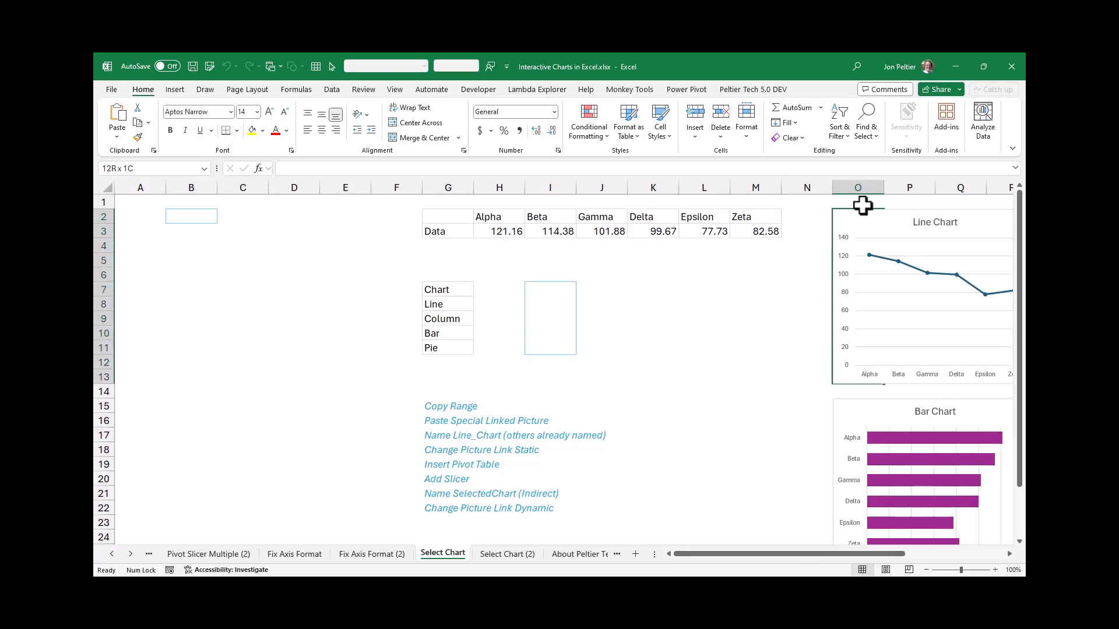
{"action": "key", "text": "shift+Right"}
{"action": "key", "text": "shift+Right"}
{"action": "key", "text": "shift+Right"}
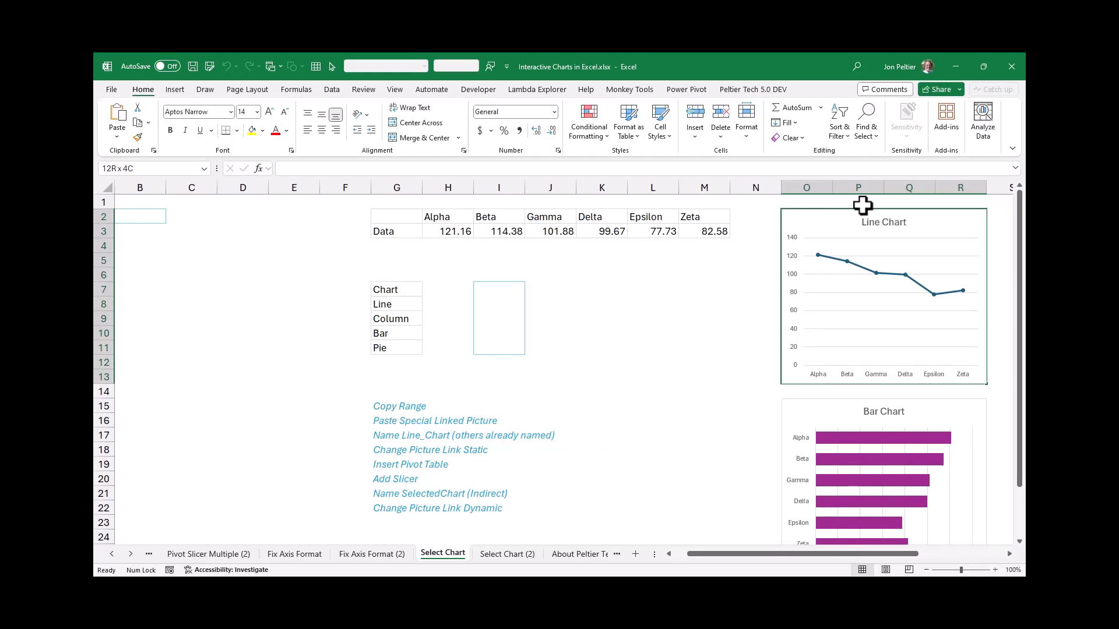
{"action": "key", "text": "ctrl+c"}
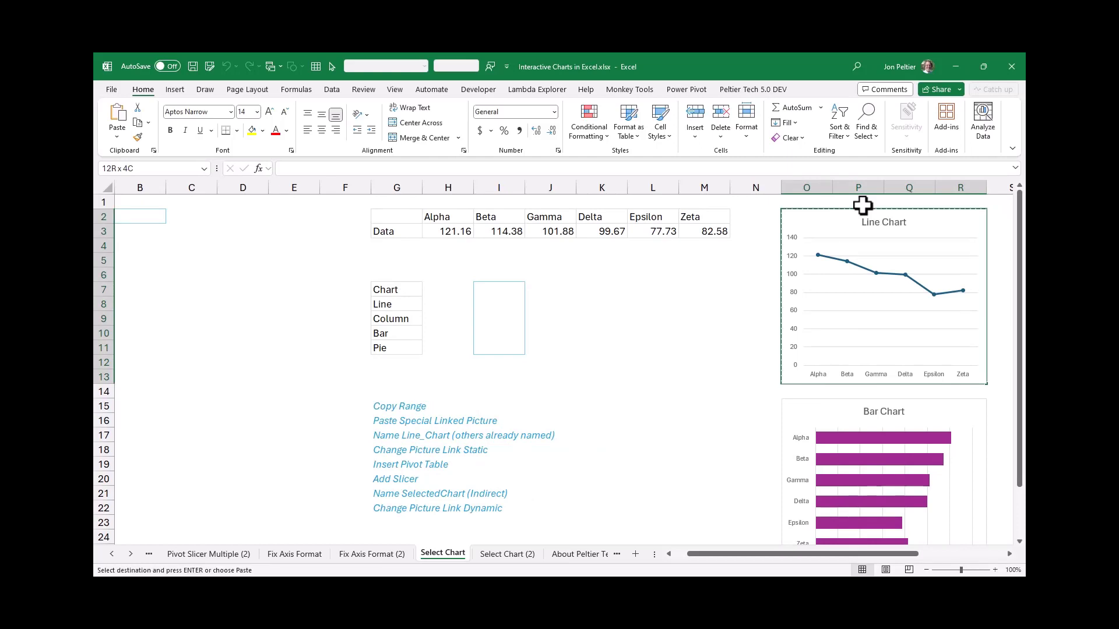
Paste the copied range at cell B2 as a linked picture
{"action": "left_click", "coordinate": [680, 556]}
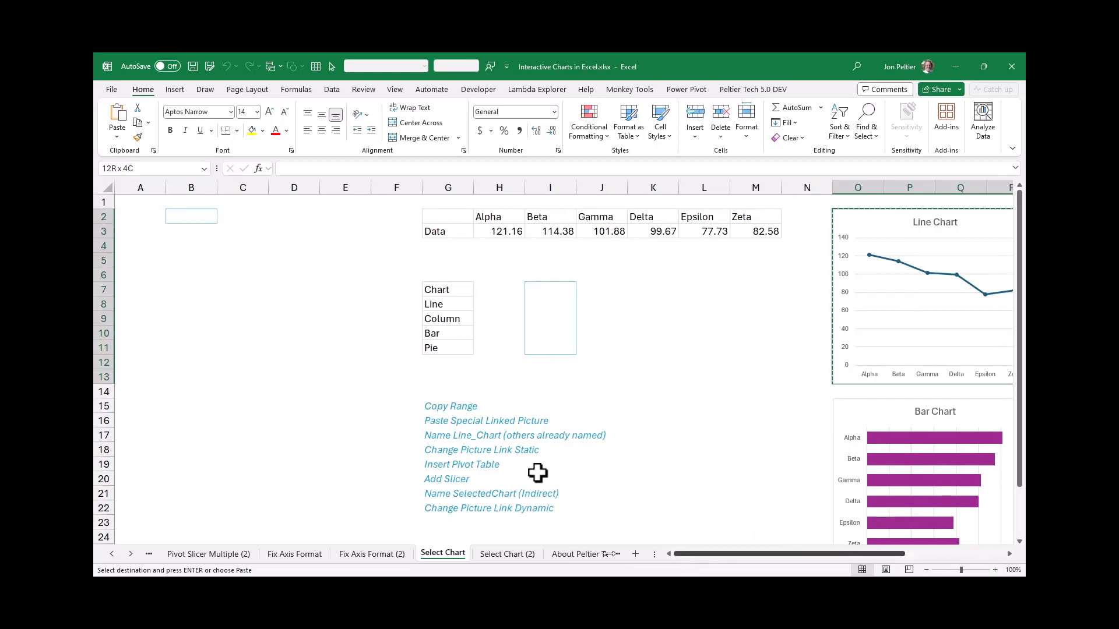
{"action": "left_click", "coordinate": [173, 213]}
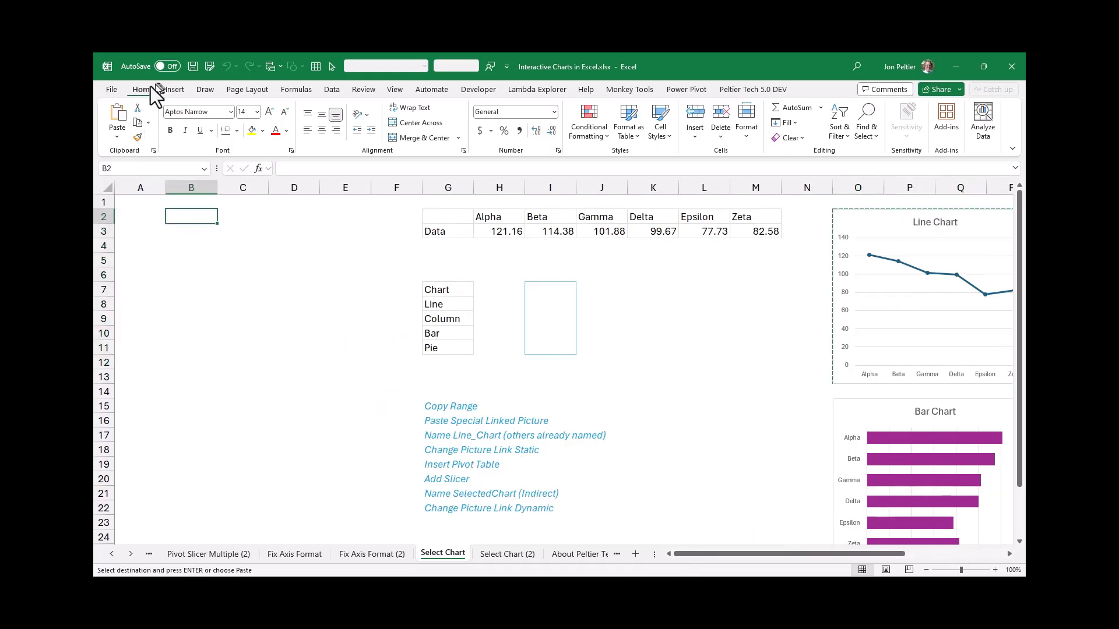
{"action": "left_click", "coordinate": [114, 138]}
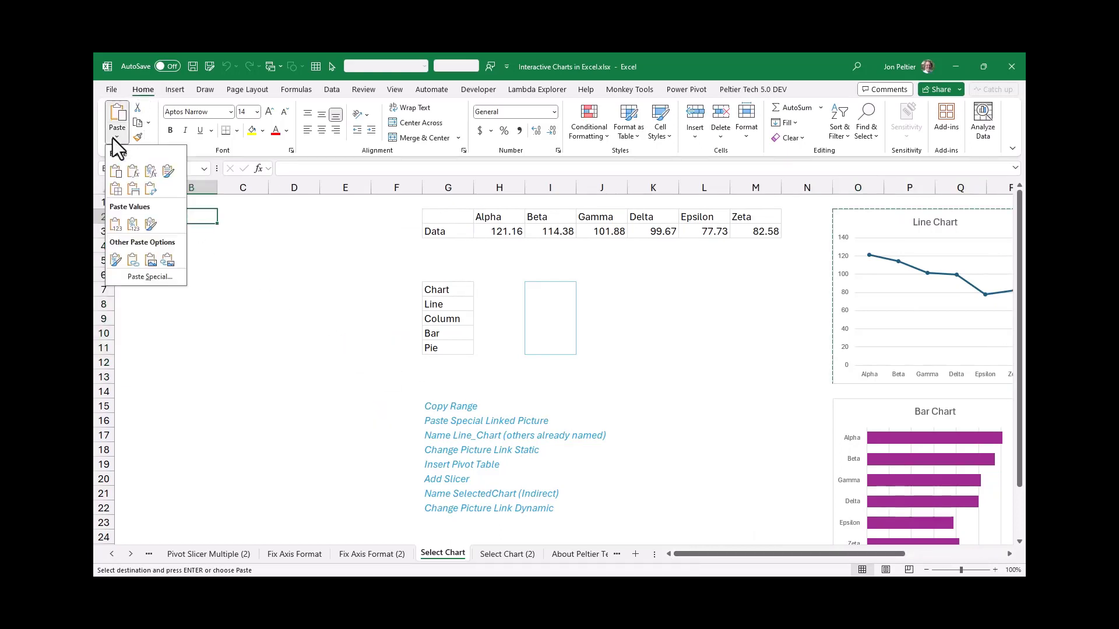
{"action": "left_click", "coordinate": [167, 260]}
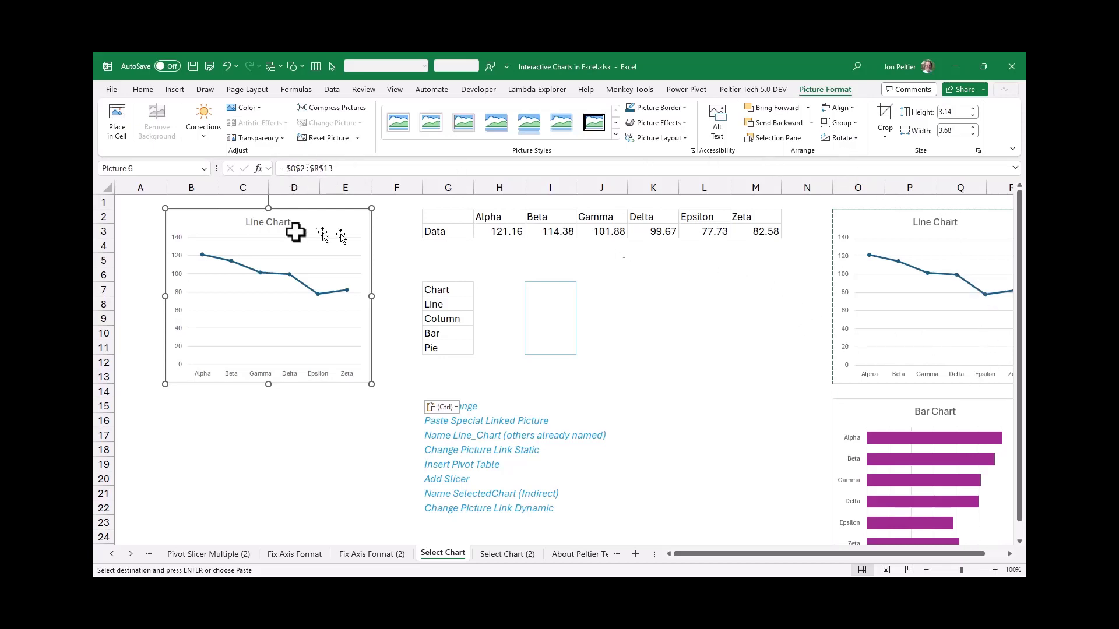
Review the list of existing defined names and the source charts they refer to
{"action": "left_click", "coordinate": [143, 200]}
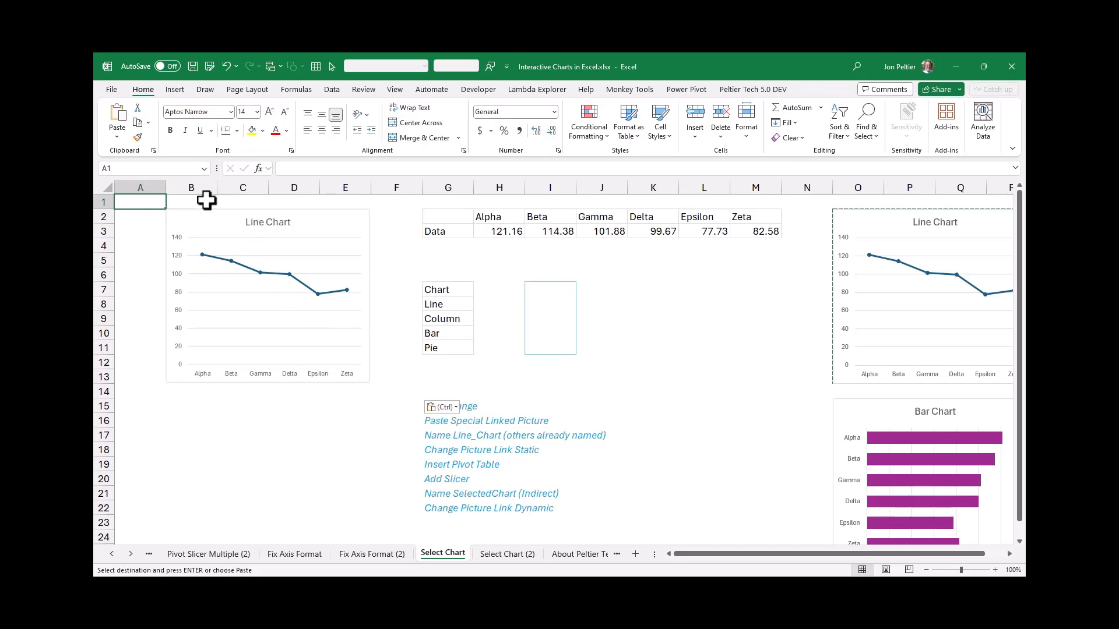
{"action": "left_click", "coordinate": [202, 167]}
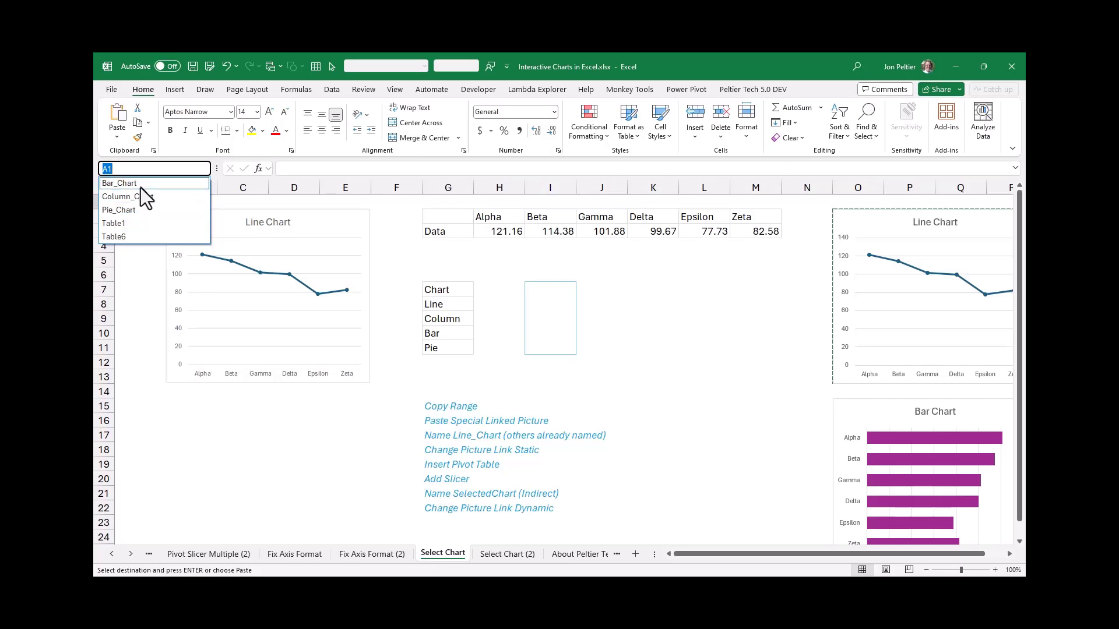
{"action": "left_click", "coordinate": [1009, 554]}
{"action": "left_click", "coordinate": [1009, 556]}
{"action": "left_click", "coordinate": [1009, 556]}
{"action": "left_click", "coordinate": [1009, 555]}
{"action": "left_click", "coordinate": [1009, 556]}
{"action": "left_click", "coordinate": [1009, 556]}
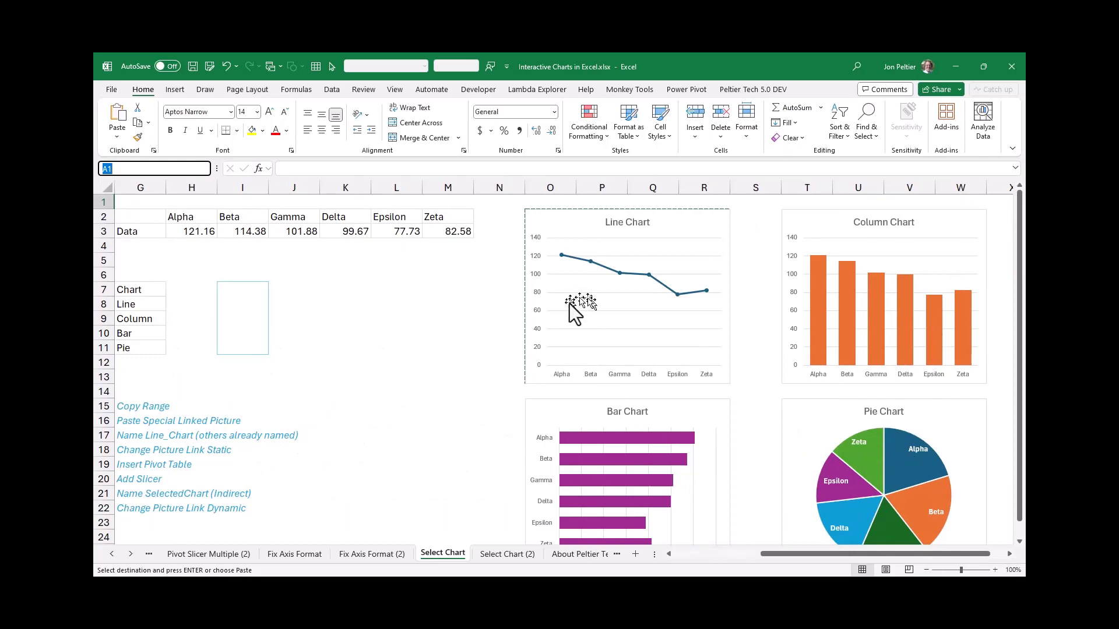
Start a new defined name called Line_Chart with its scope set to the Select Chart sheet
{"action": "left_click", "coordinate": [290, 89]}
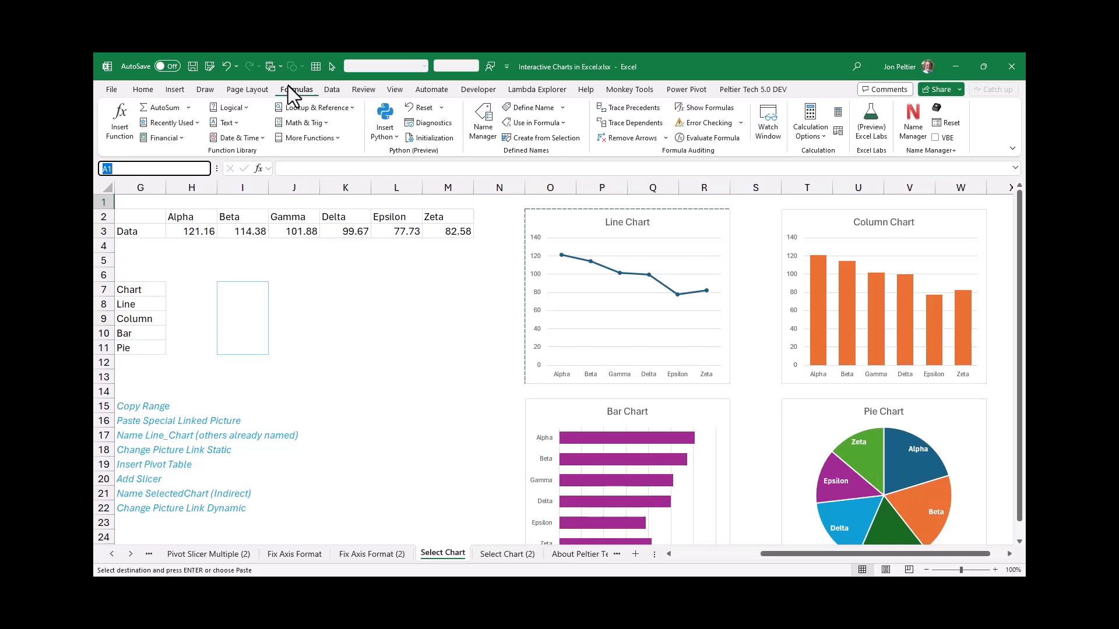
{"action": "left_click", "coordinate": [561, 107]}
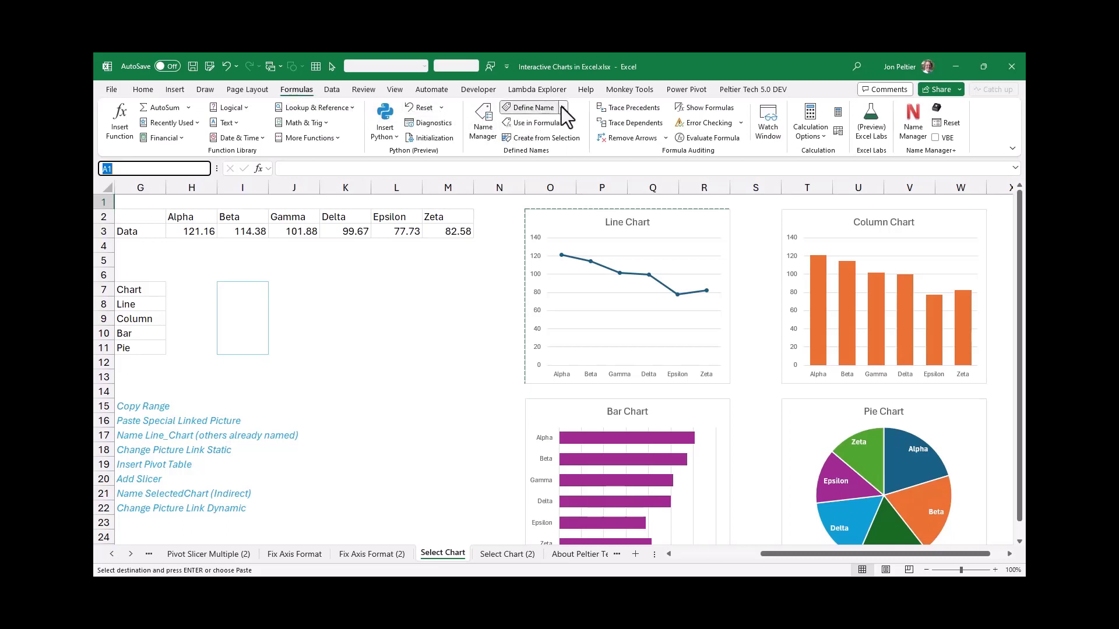
{"action": "left_click", "coordinate": [548, 124]}
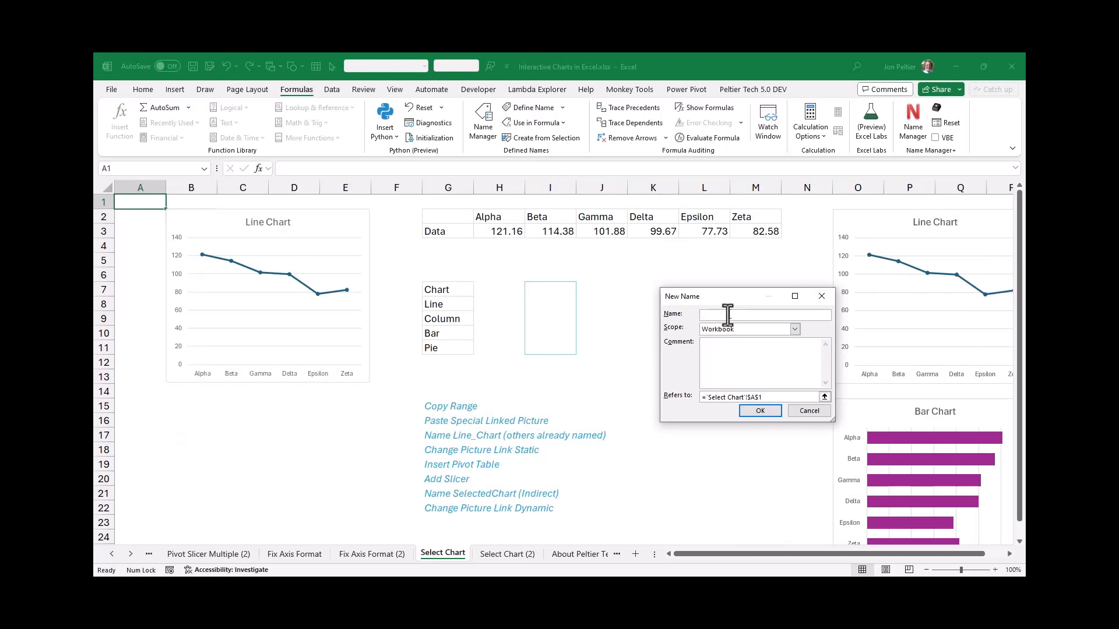
{"action": "key", "text": "Caps_Lock"}
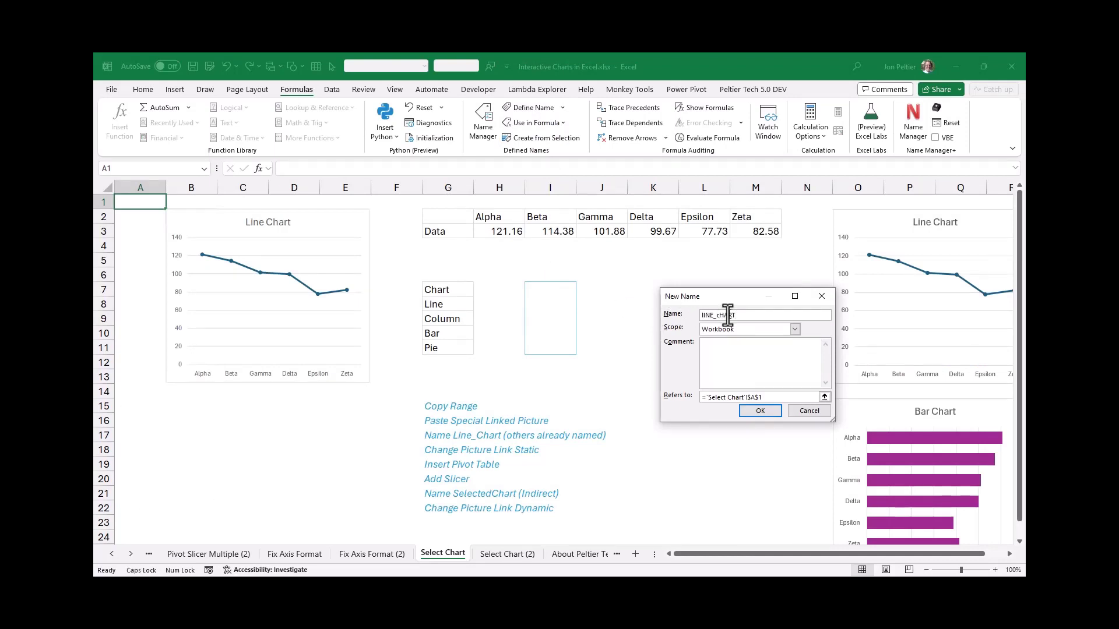
{"action": "key", "text": "Caps_Lock"}
{"action": "key", "text": "BackSpace"}
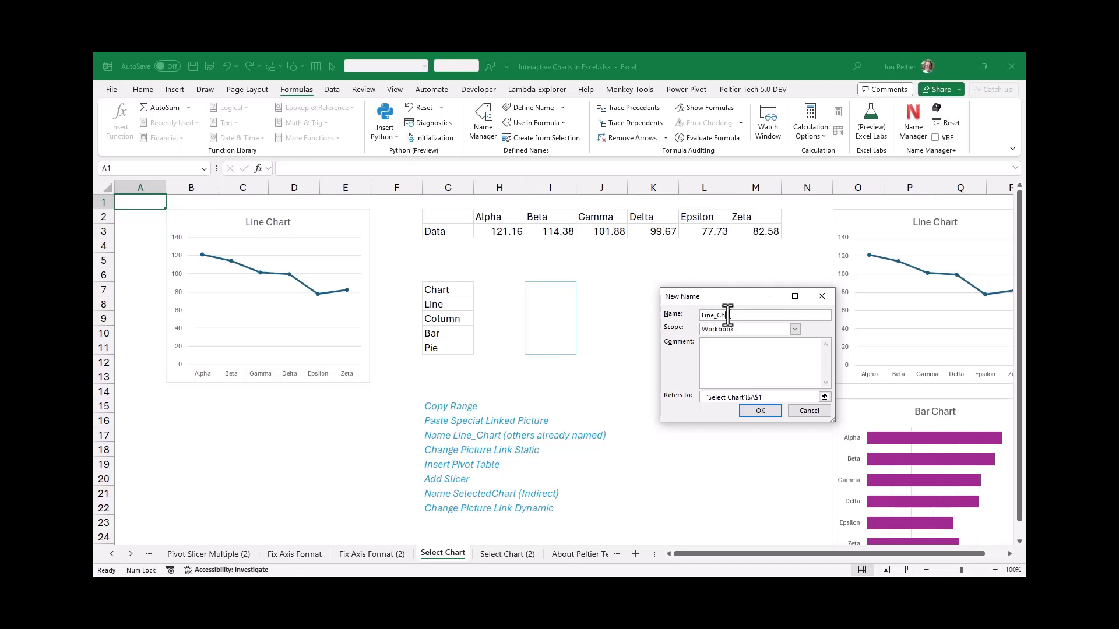
{"action": "left_click", "coordinate": [781, 398]}
{"action": "left_click", "coordinate": [792, 330]}
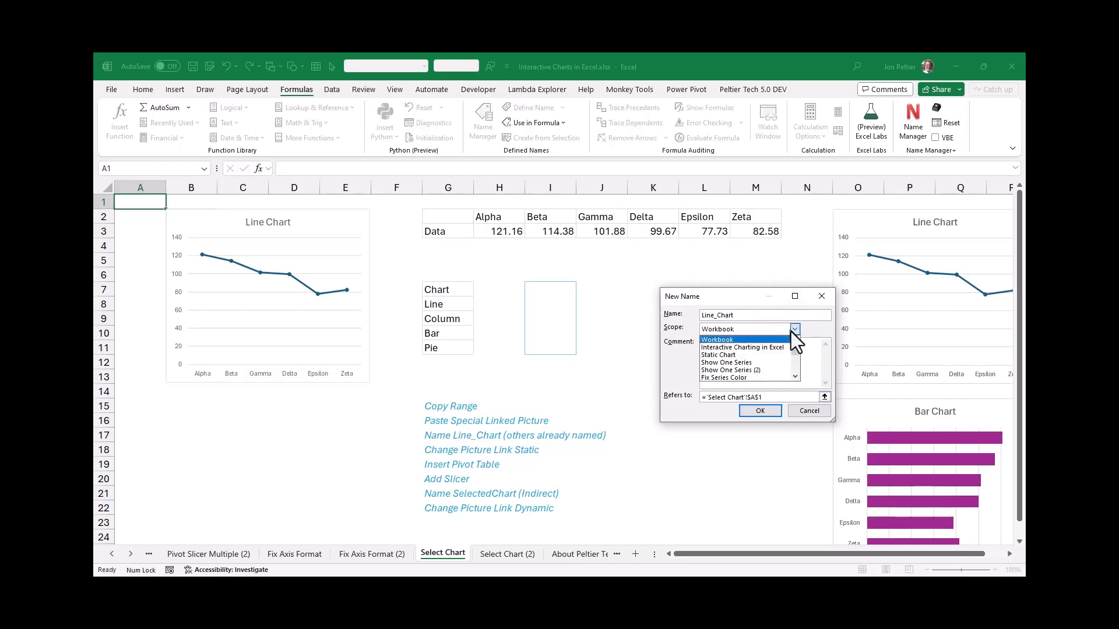
{"action": "left_click", "coordinate": [792, 330]}
{"action": "left_click", "coordinate": [793, 330]}
{"action": "left_click", "coordinate": [795, 379]}
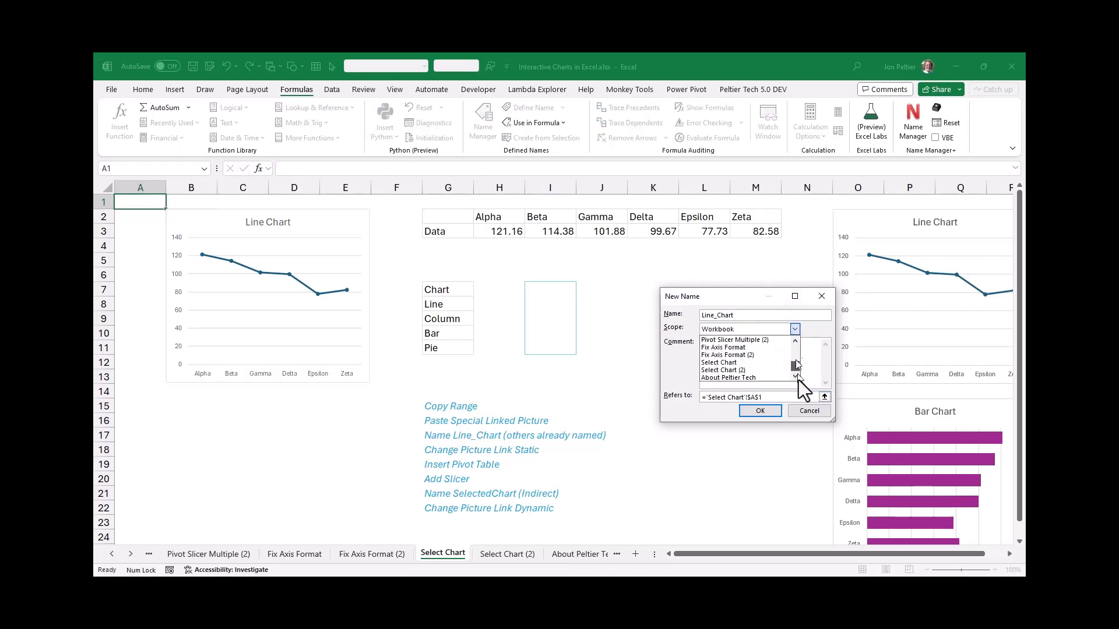
{"action": "left_click", "coordinate": [756, 365]}
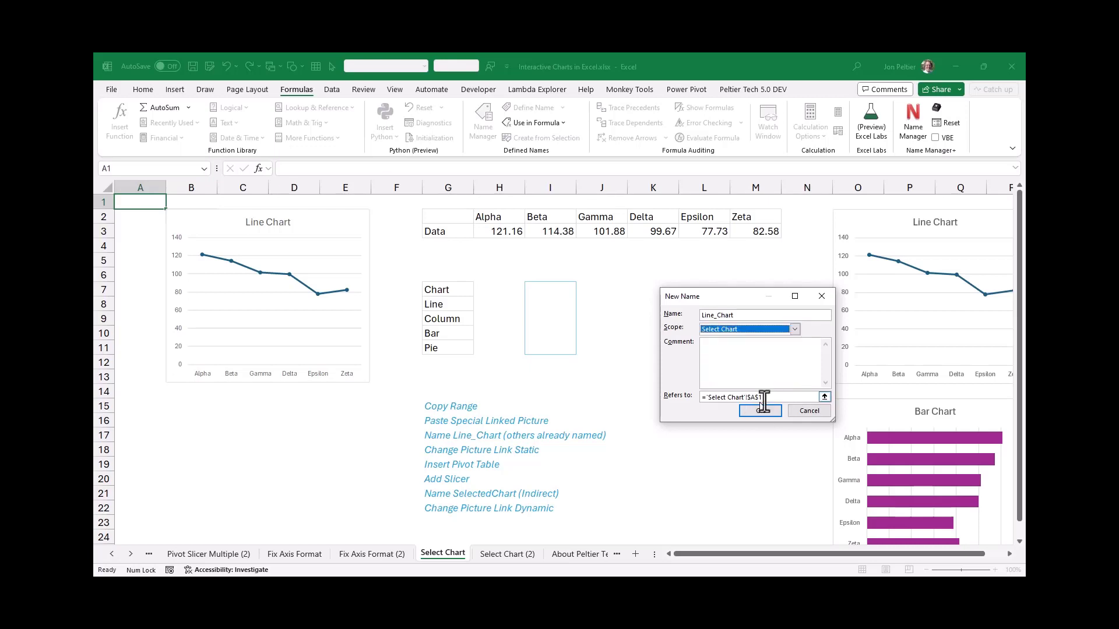
Make Line_Chart refer to the range O2:R13 behind the source line chart and save the name
{"action": "left_click", "coordinate": [705, 397]}
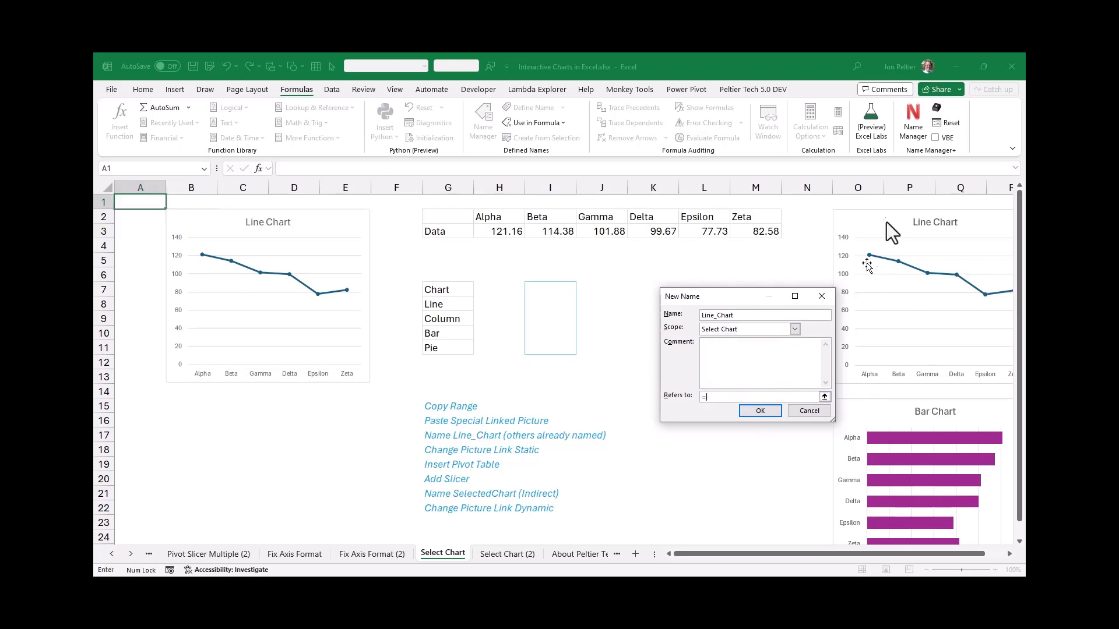
{"action": "left_click", "coordinate": [860, 201]}
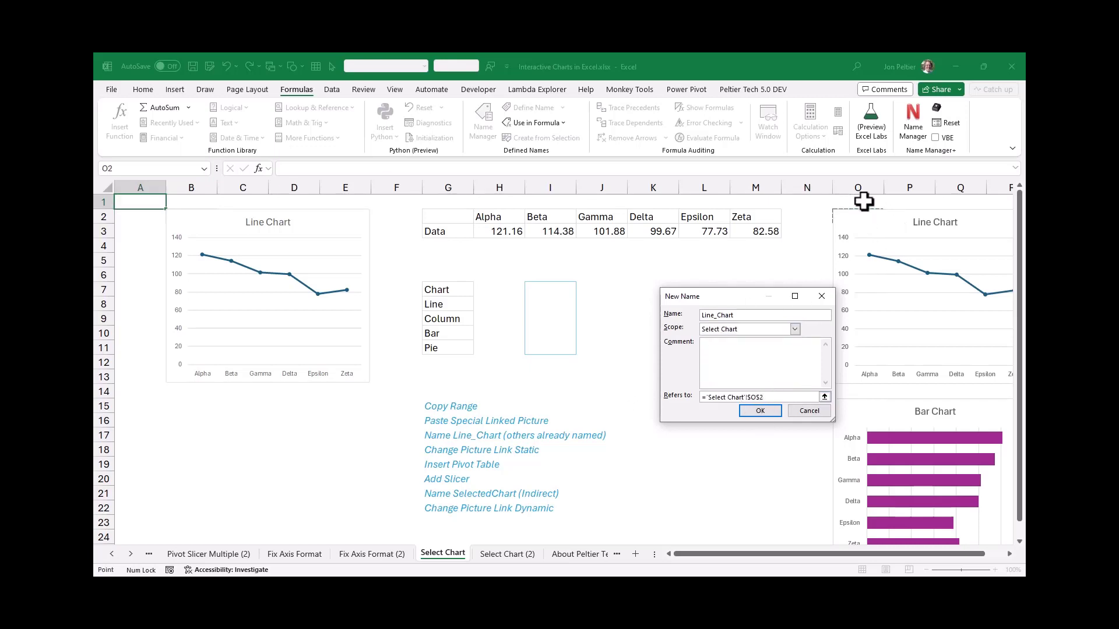
{"action": "key", "text": "shift+Down"}
{"action": "key", "text": "shift+Down"}
{"action": "key", "text": "shift+Down"}
{"action": "key", "text": "shift+Down"}
{"action": "key", "text": "shift+Down"}
{"action": "key", "text": "shift+Down"}
{"action": "key", "text": "shift+Down"}
{"action": "key", "text": "shift+Down"}
{"action": "key", "text": "shift+Down"}
{"action": "key", "text": "shift+Down"}
{"action": "key", "text": "shift+Down"}
{"action": "key", "text": "shift+Right"}
{"action": "key", "text": "shift+Right"}
{"action": "key", "text": "shift+Right"}
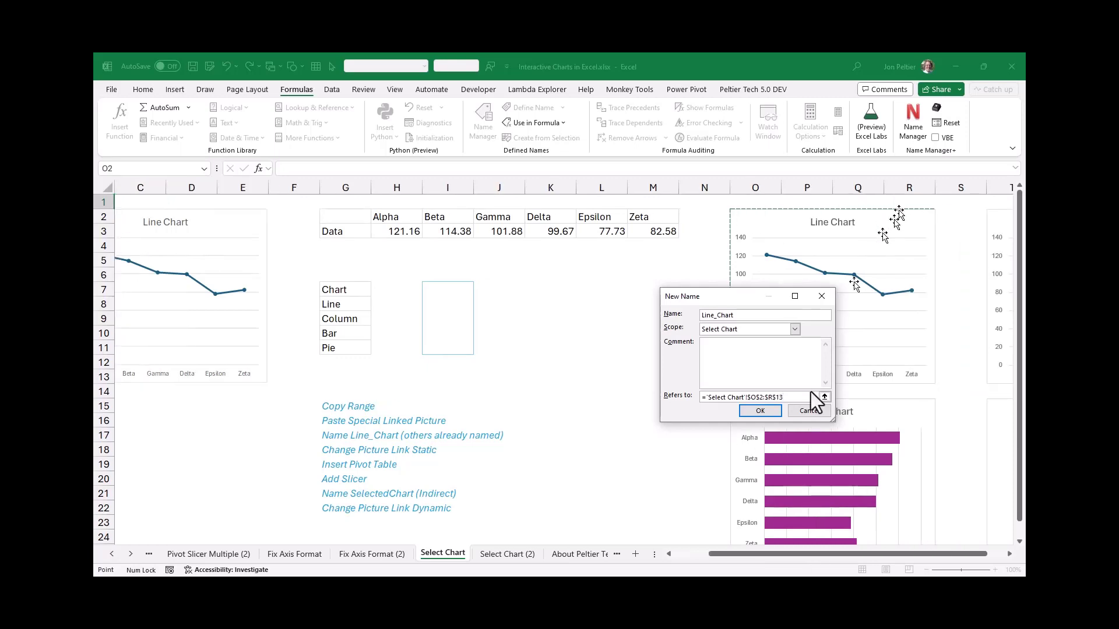
{"action": "left_click", "coordinate": [768, 414]}
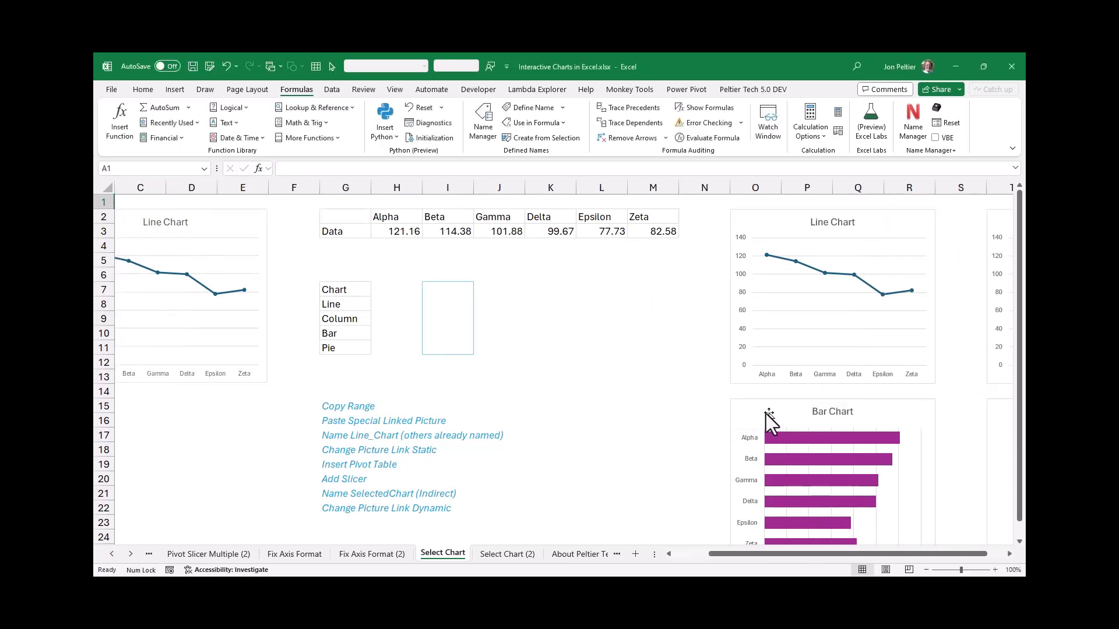
{"action": "left_click", "coordinate": [640, 345]}
{"action": "left_click", "coordinate": [561, 390]}
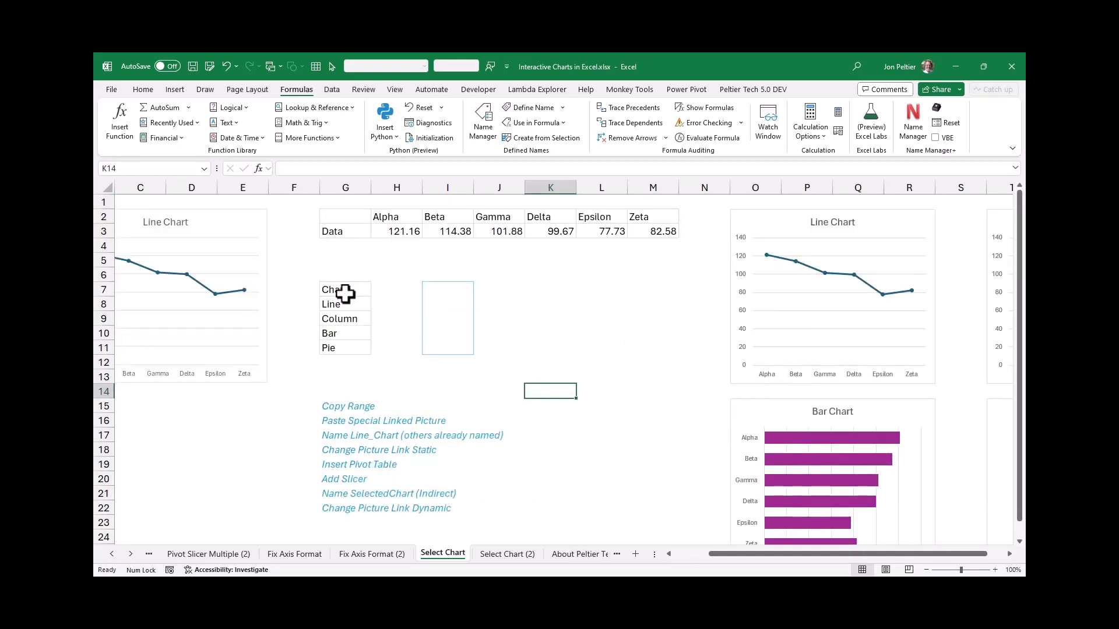
Create a PivotTable from G7:G11 at cell I7 of the existing sheet, outside the Data Model, with Chart as the row field
{"action": "left_click", "coordinate": [434, 291]}
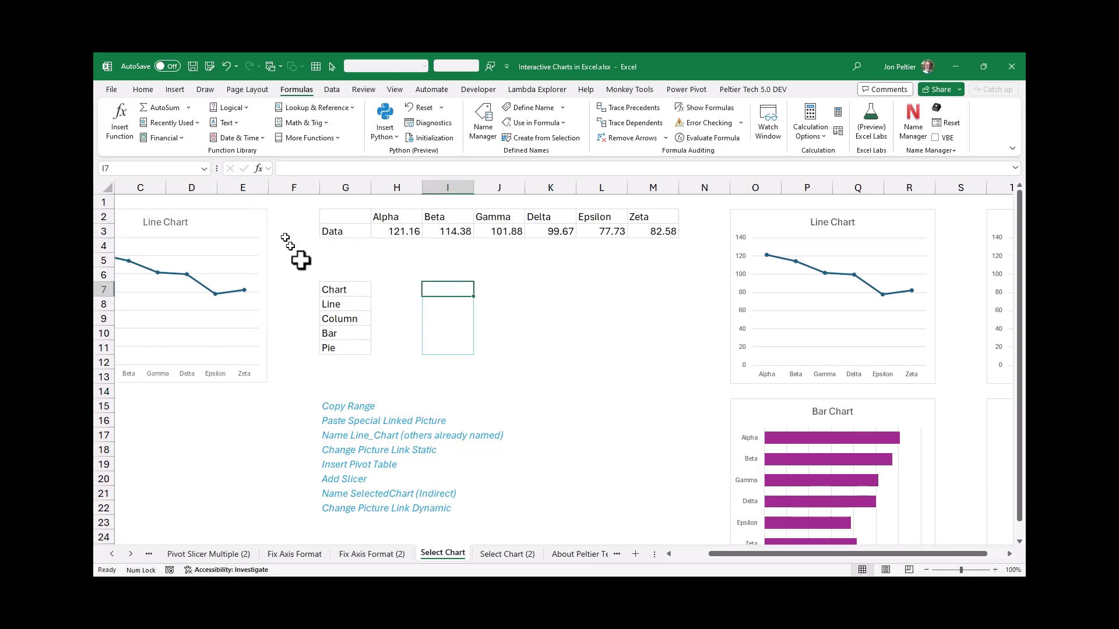
{"action": "left_click_drag", "start_coordinate": [337, 327], "coordinate": [342, 350]}
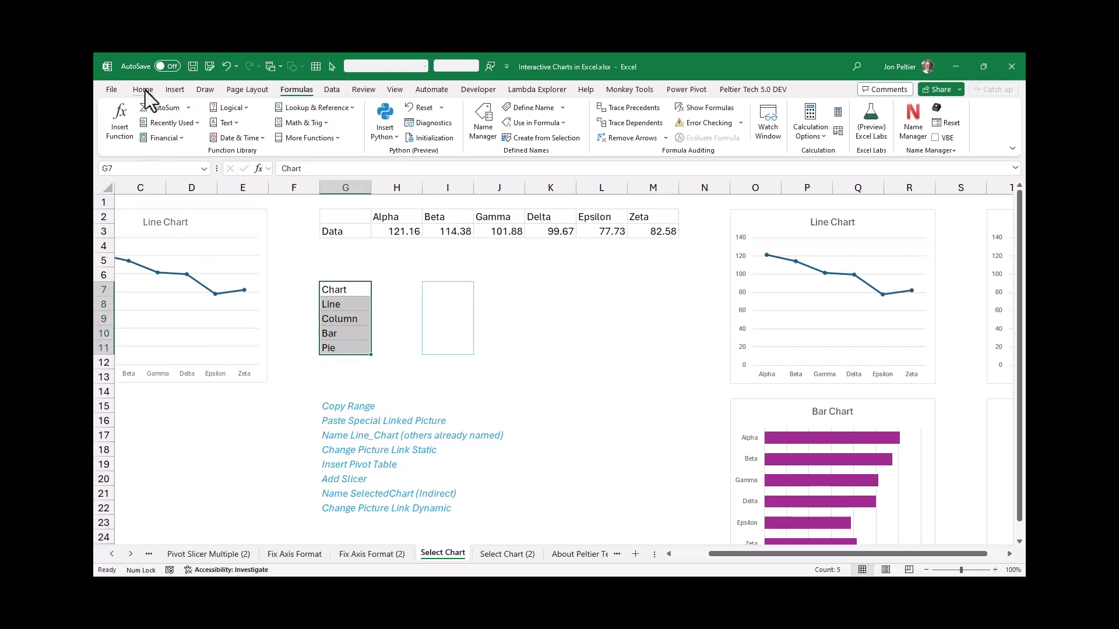
{"action": "left_click", "coordinate": [167, 91]}
{"action": "left_click", "coordinate": [123, 134]}
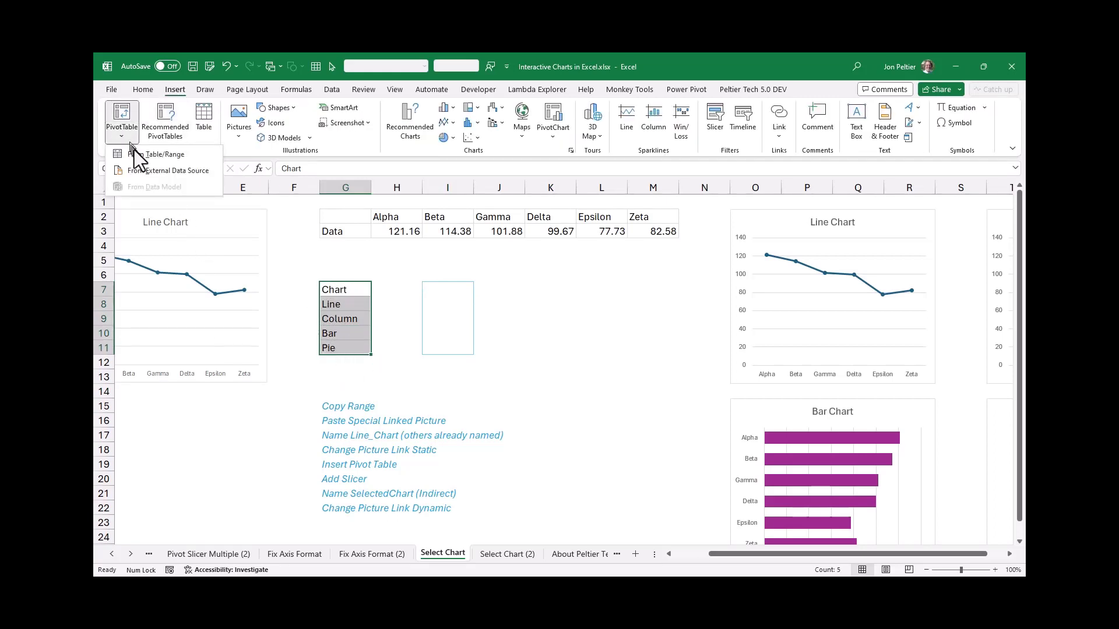
{"action": "left_click", "coordinate": [139, 155]}
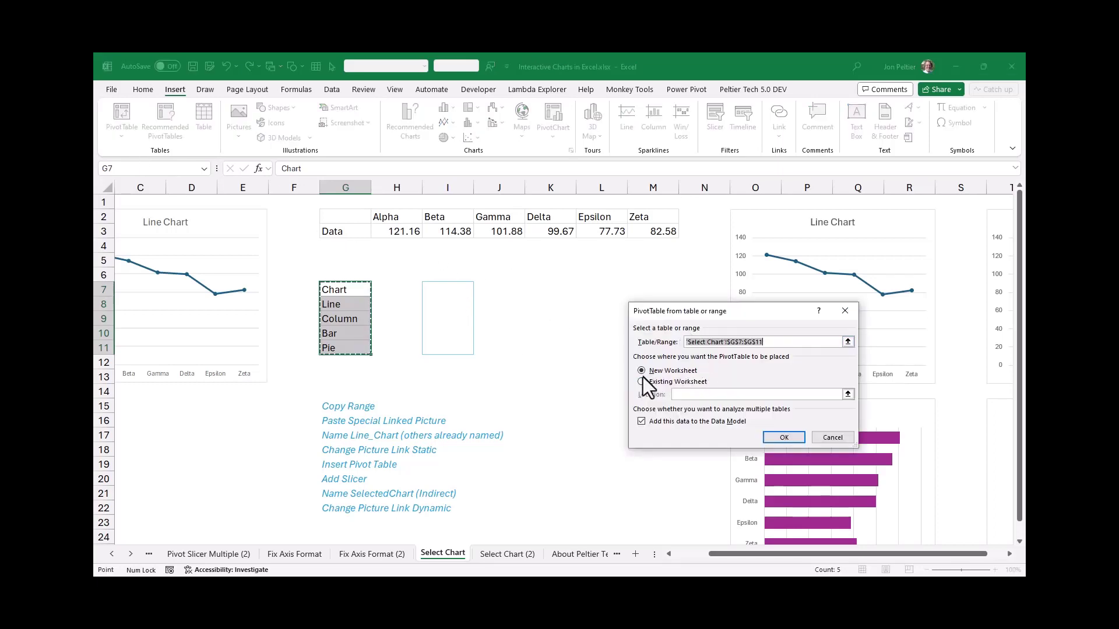
{"action": "left_click", "coordinate": [659, 425]}
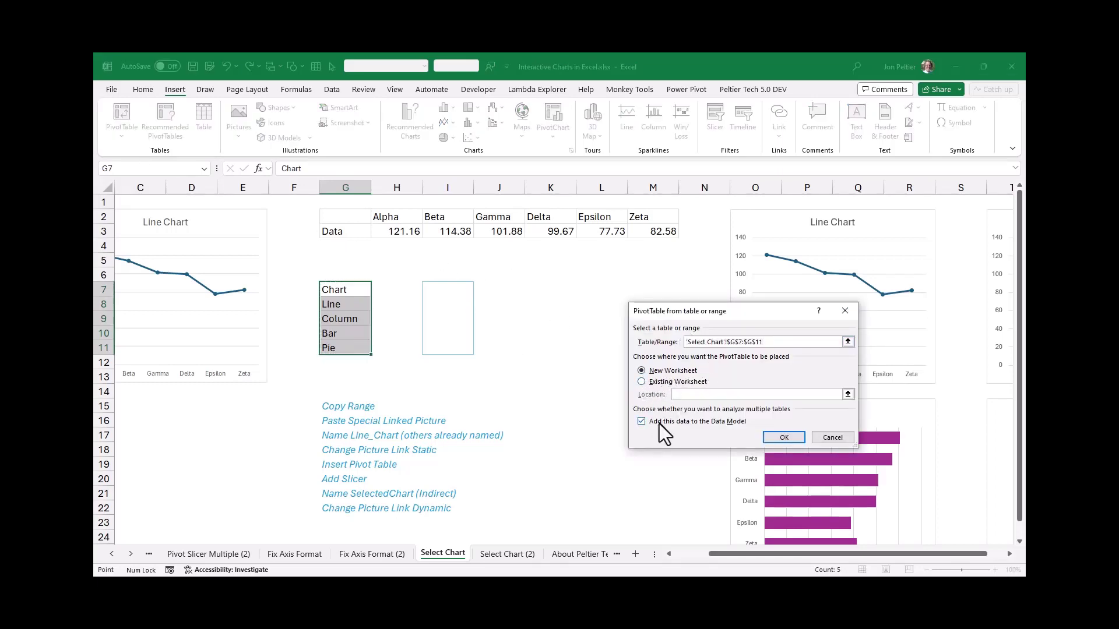
{"action": "left_click", "coordinate": [659, 381]}
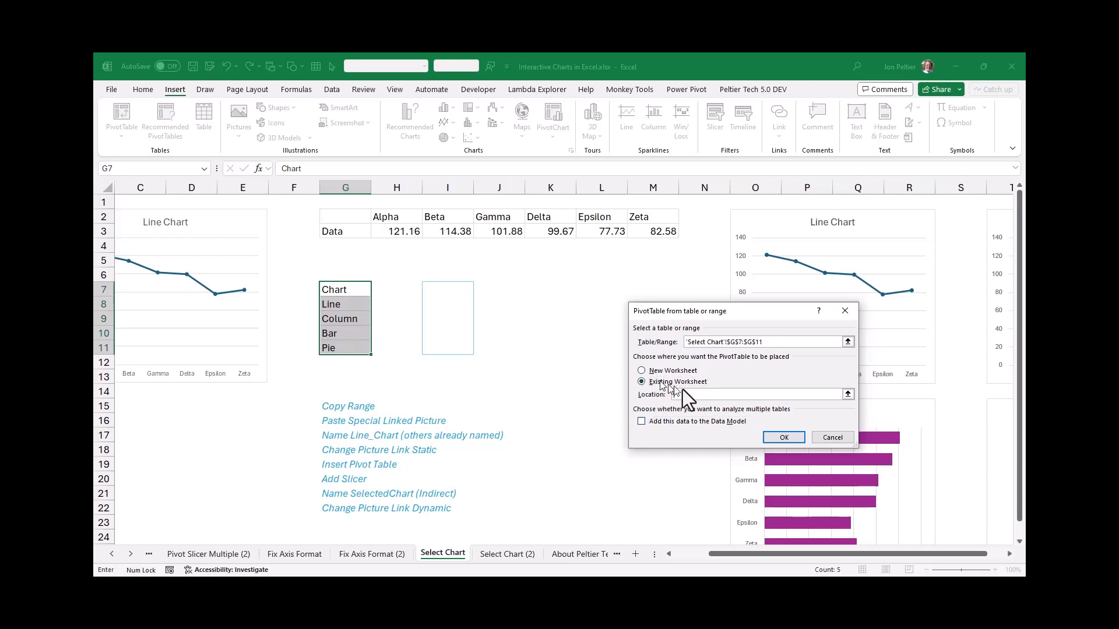
{"action": "left_click", "coordinate": [439, 288]}
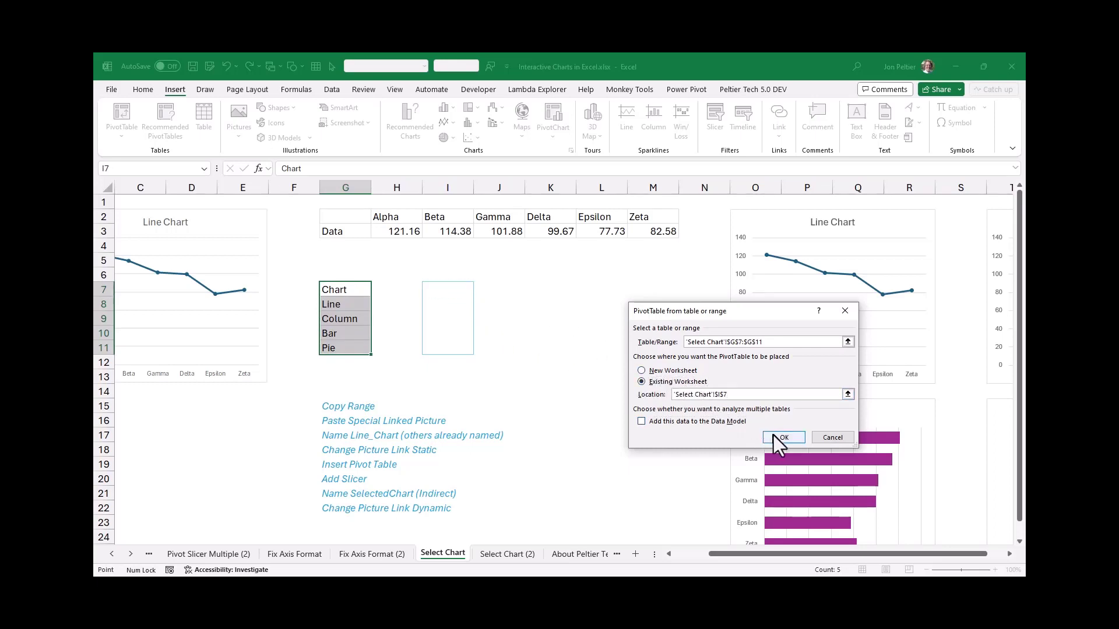
{"action": "left_click", "coordinate": [784, 438]}
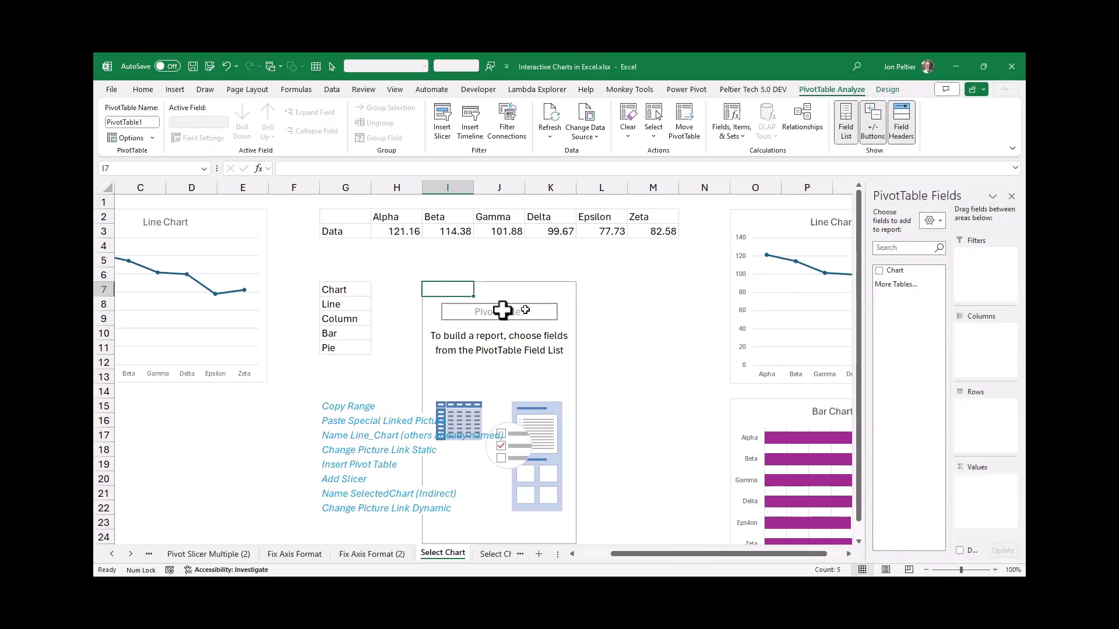
{"action": "left_click", "coordinate": [879, 270]}
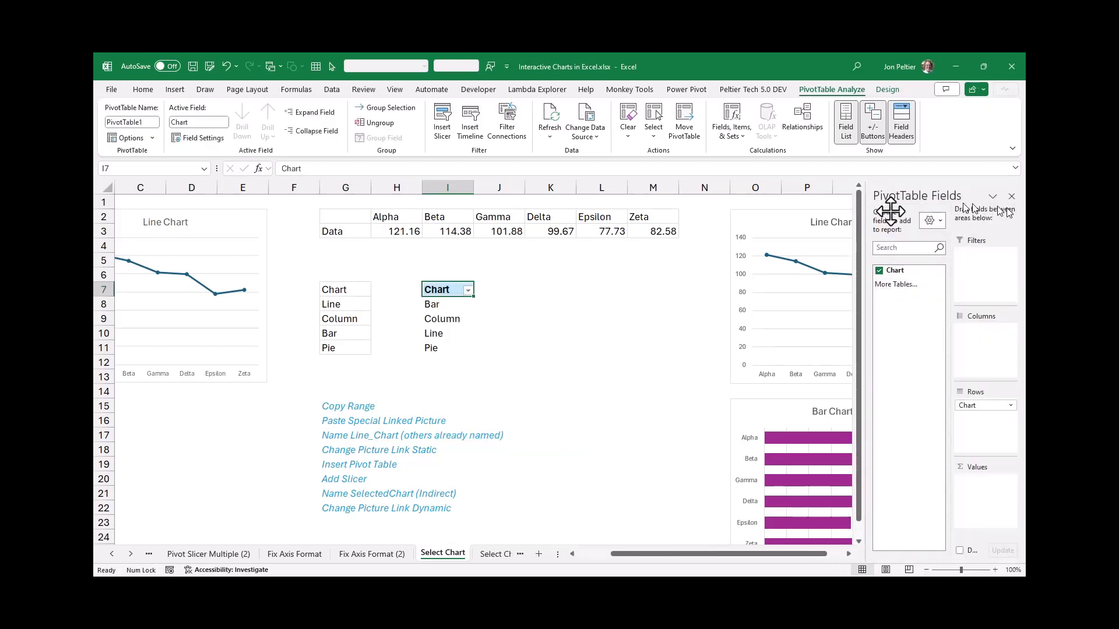
Insert a slicer for the PivotTable's Chart field and place it beside the PivotTable with its upper-left corner at cell K7
{"action": "left_click", "coordinate": [505, 303]}
{"action": "left_click", "coordinate": [444, 294]}
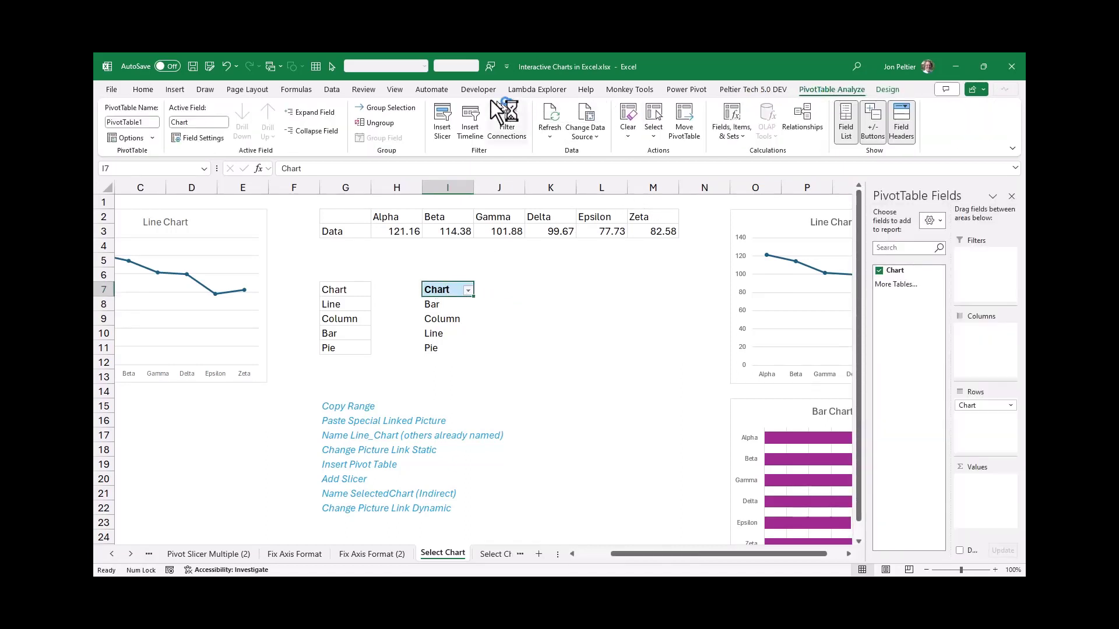
{"action": "left_click", "coordinate": [440, 119]}
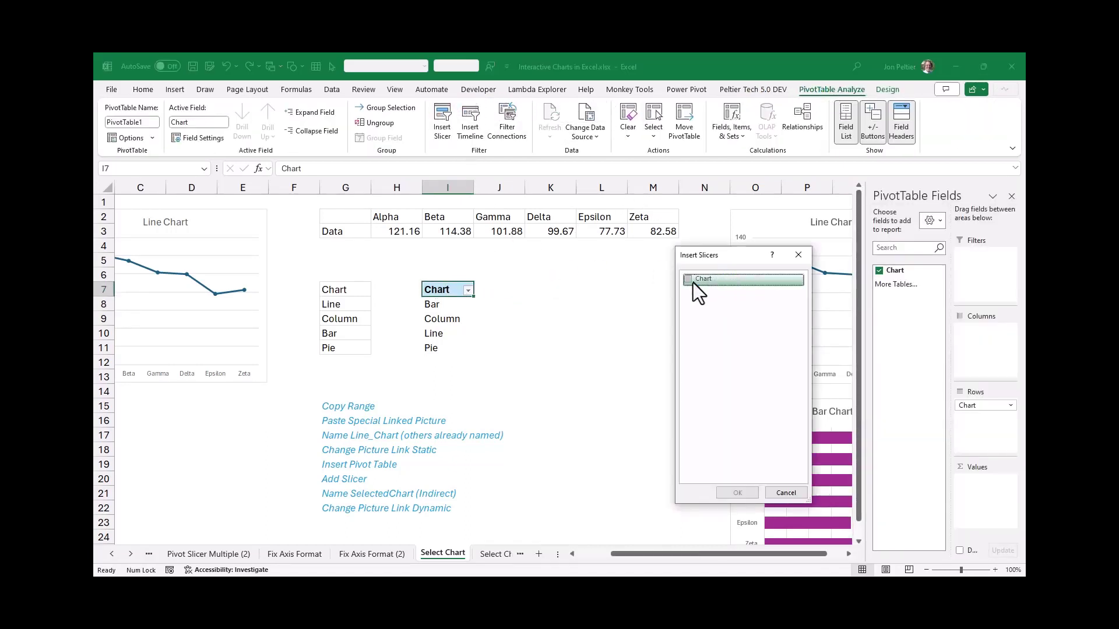
{"action": "left_click", "coordinate": [693, 281]}
{"action": "left_click", "coordinate": [738, 492]}
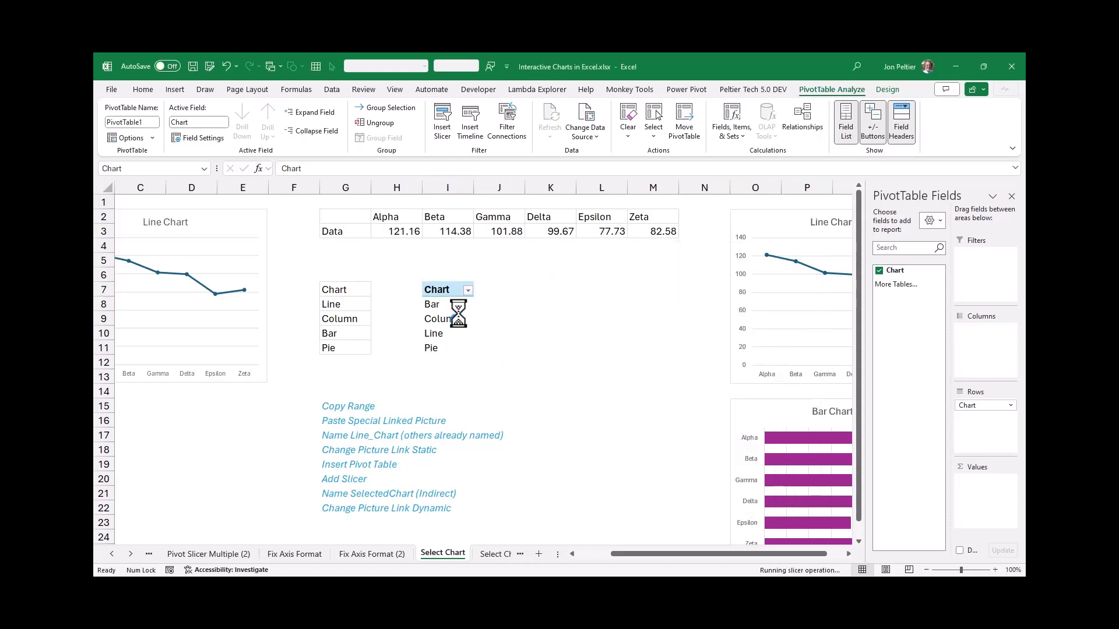
{"action": "left_click_drag", "start_coordinate": [495, 309], "coordinate": [583, 292]}
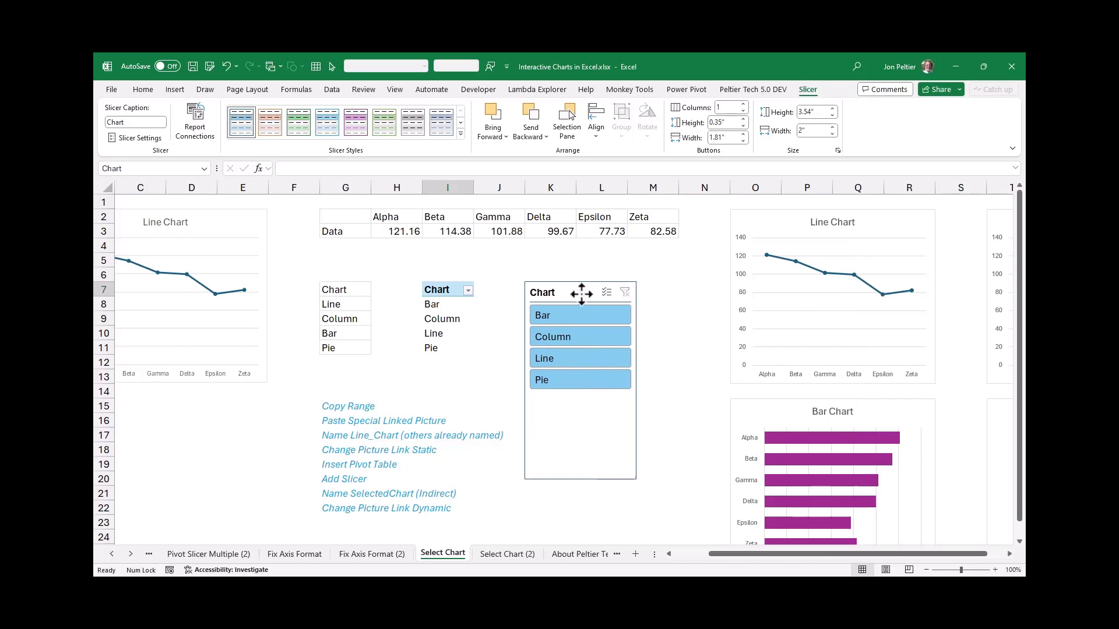
Test the slicer by filtering the PivotTable to Bar, Column, Line and Pie in turn, and reselect all four items
{"action": "left_click", "coordinate": [582, 317]}
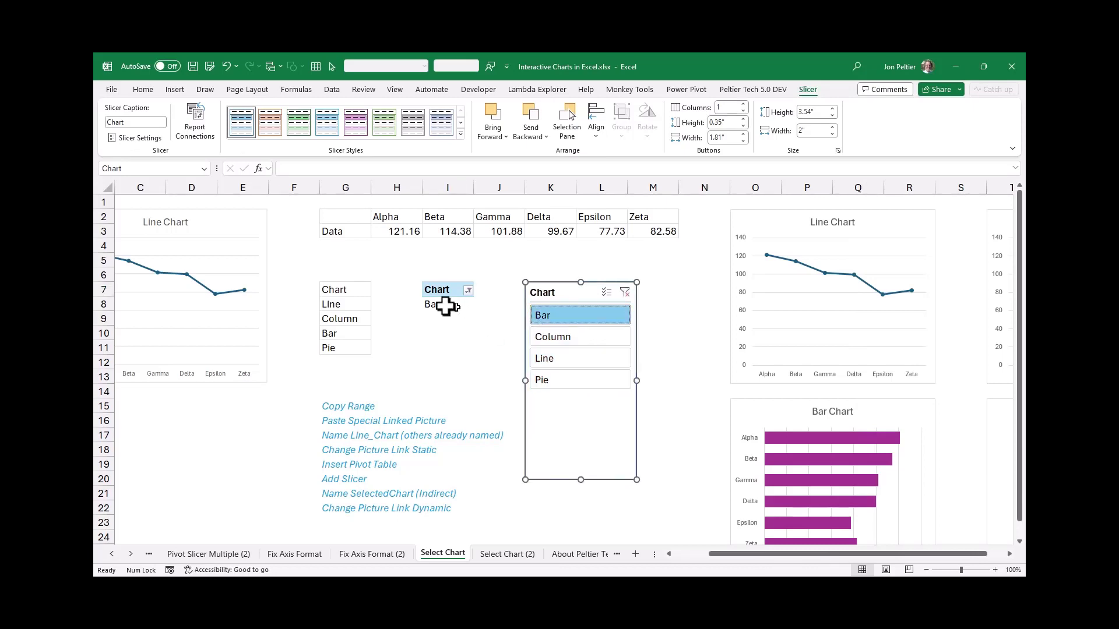
{"action": "left_click", "coordinate": [458, 306]}
{"action": "left_click", "coordinate": [575, 337]}
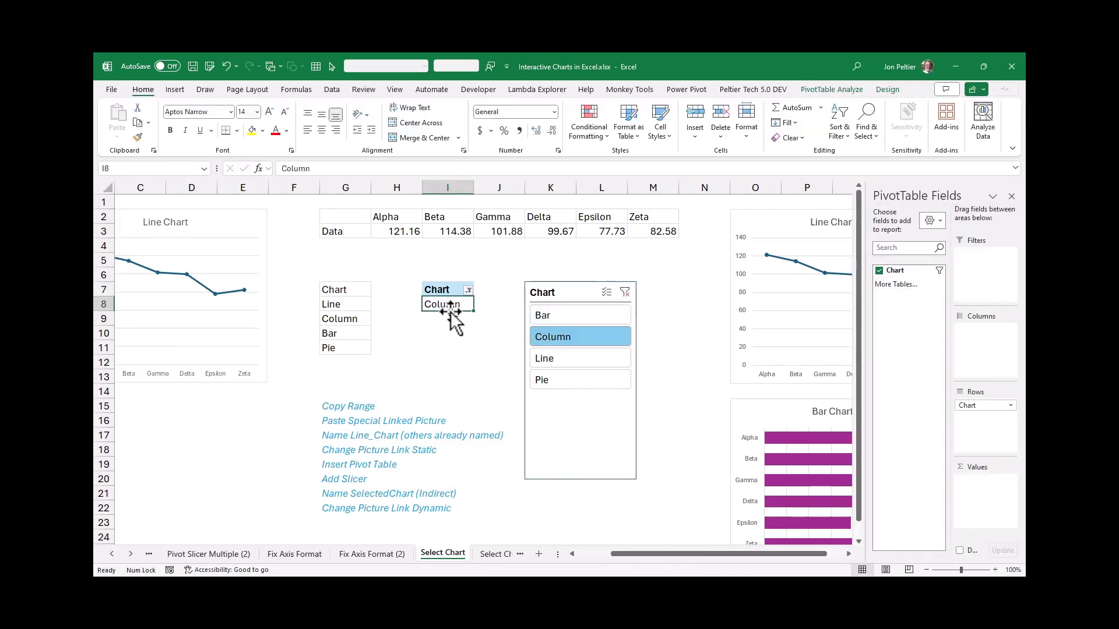
{"action": "left_click", "coordinate": [554, 366]}
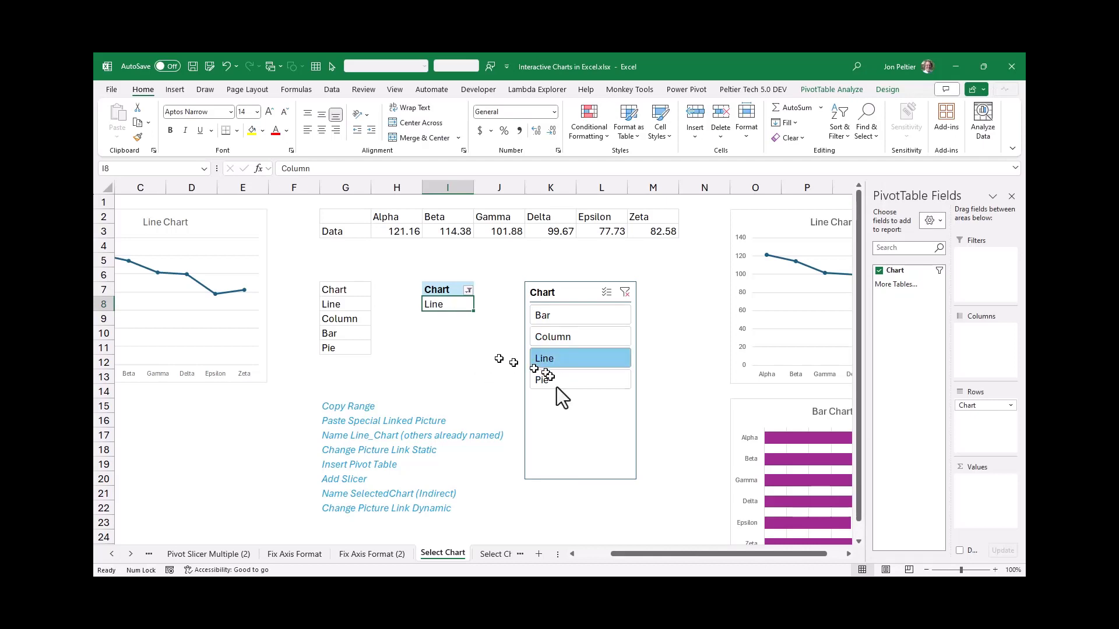
{"action": "left_click", "coordinate": [556, 382]}
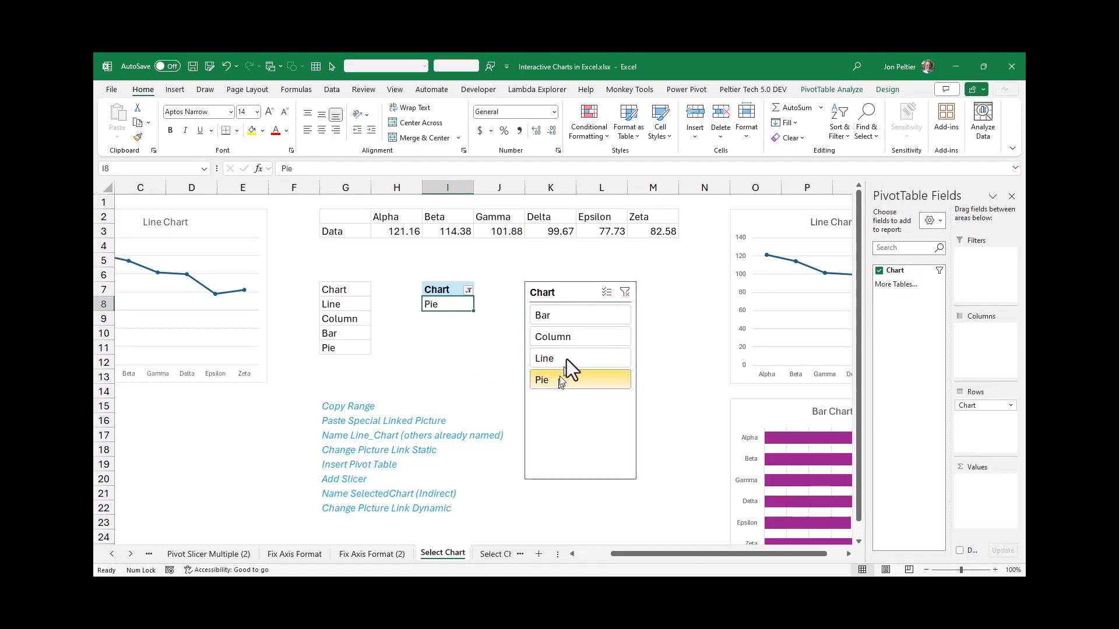
{"action": "left_click_drag", "start_coordinate": [560, 381], "coordinate": [563, 317]}
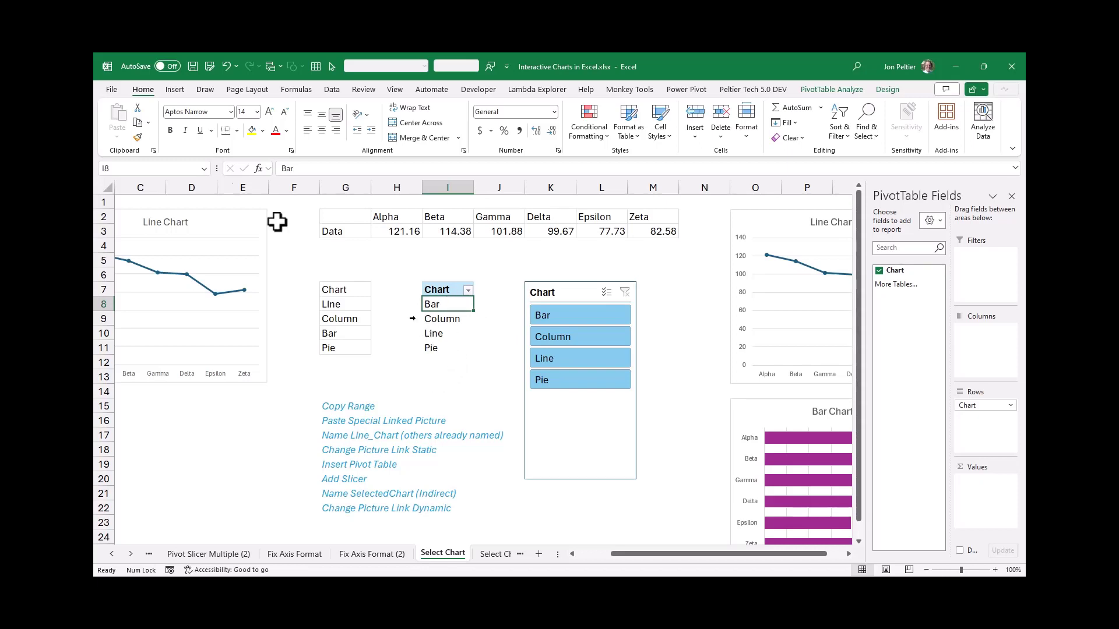
Start a new defined name called SelectedChart with its scope set to the Select Chart sheet
{"action": "left_click", "coordinate": [296, 92]}
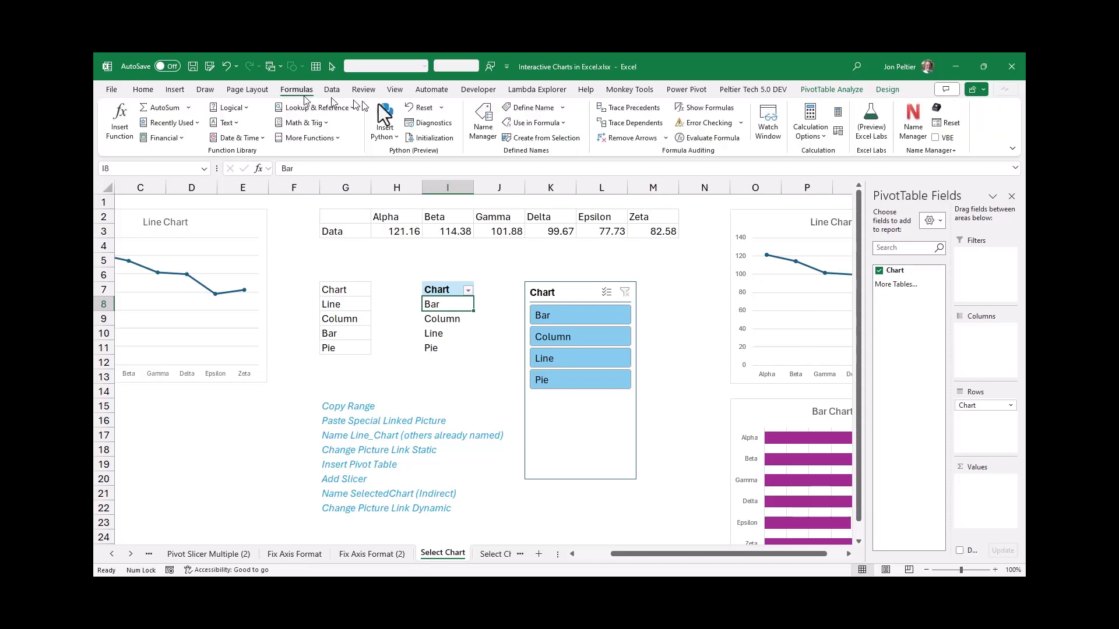
{"action": "left_click", "coordinate": [523, 108]}
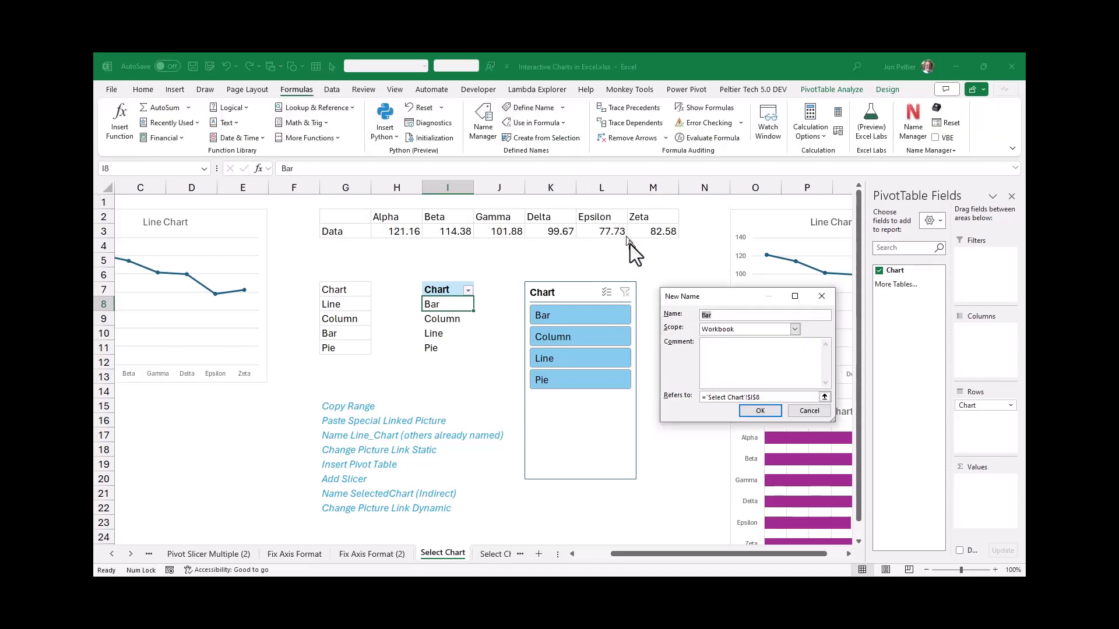
{"action": "type", "text": "SelectedChart"}
{"action": "left_click", "coordinate": [722, 327]}
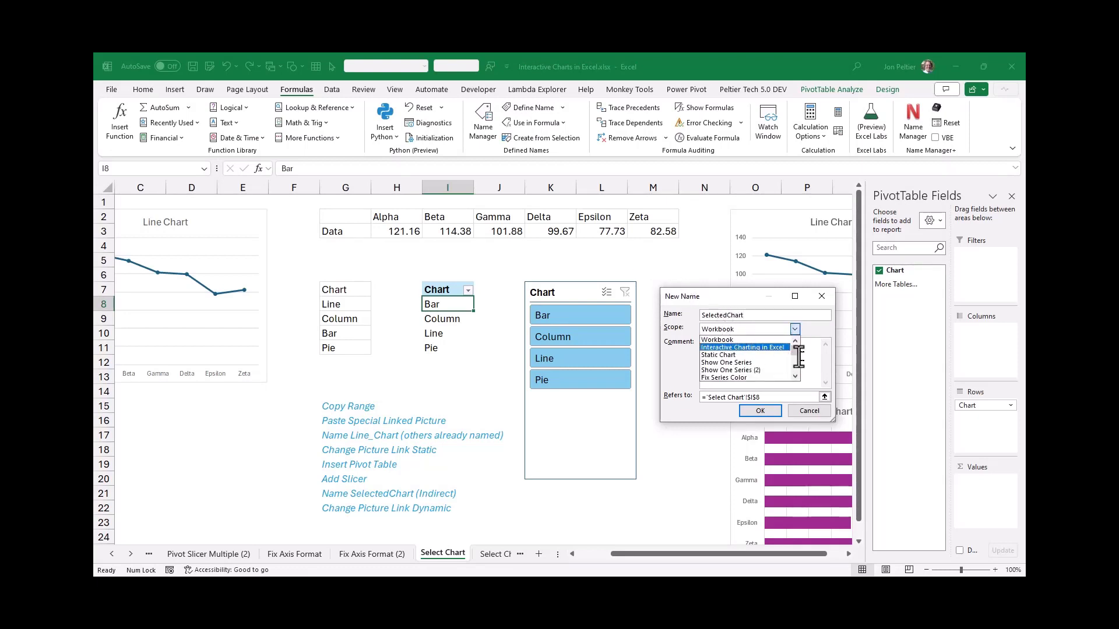
{"action": "left_click_drag", "start_coordinate": [796, 348], "coordinate": [798, 368]}
{"action": "left_click", "coordinate": [719, 362]}
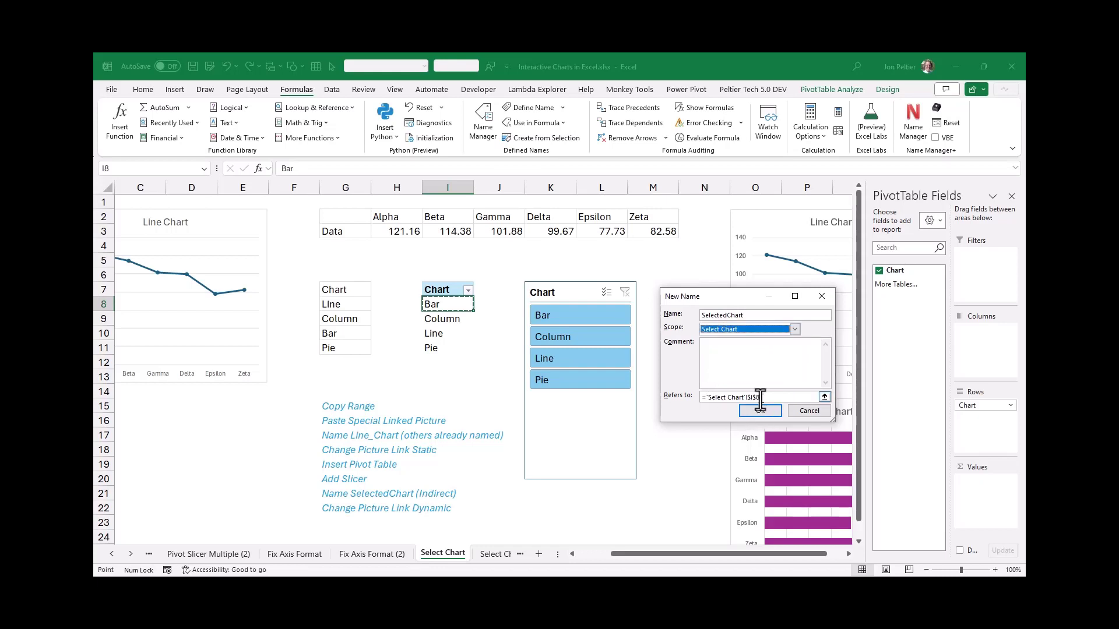
Make the SelectedChart name refer to =INDIRECT('Select Chart'!$I$8&"_Chart") and save it
{"action": "left_click_drag", "start_coordinate": [761, 398], "coordinate": [702, 401]}
{"action": "type", "text": "=in"}
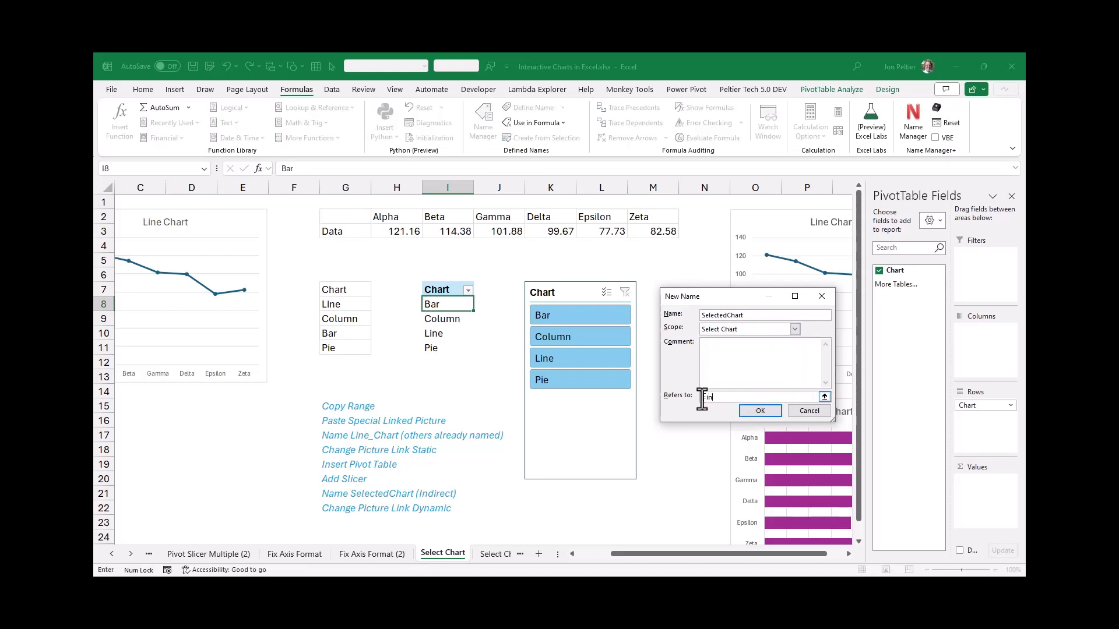
{"action": "type", "text": "direct("}
{"action": "left_click", "coordinate": [443, 303]}
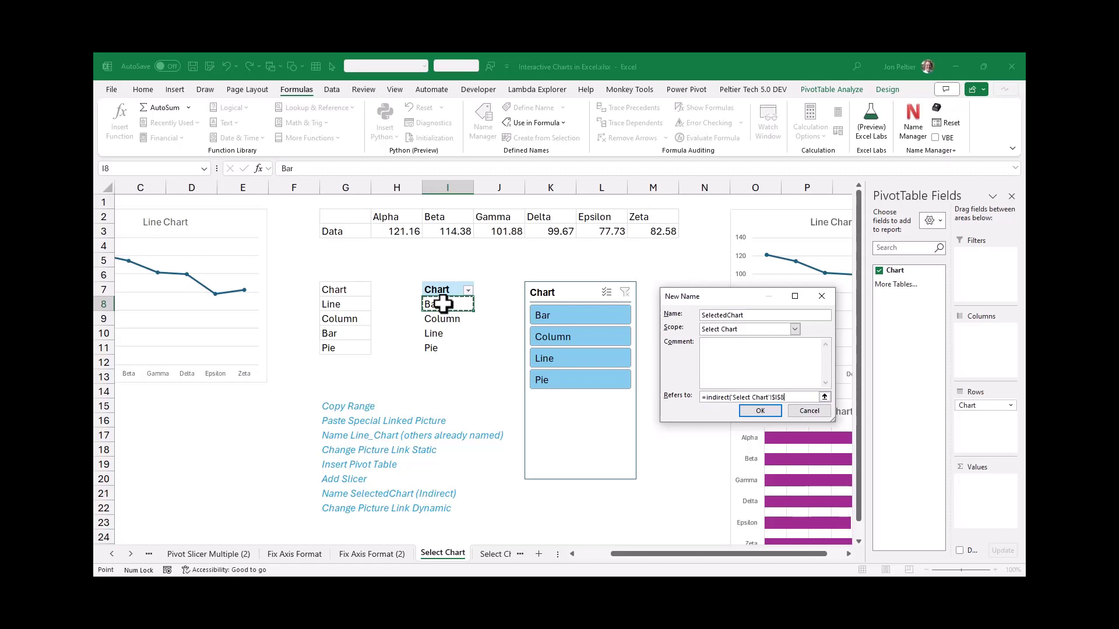
{"action": "type", "text": "&\"_Chart\")"}
{"action": "left_click", "coordinate": [760, 411]}
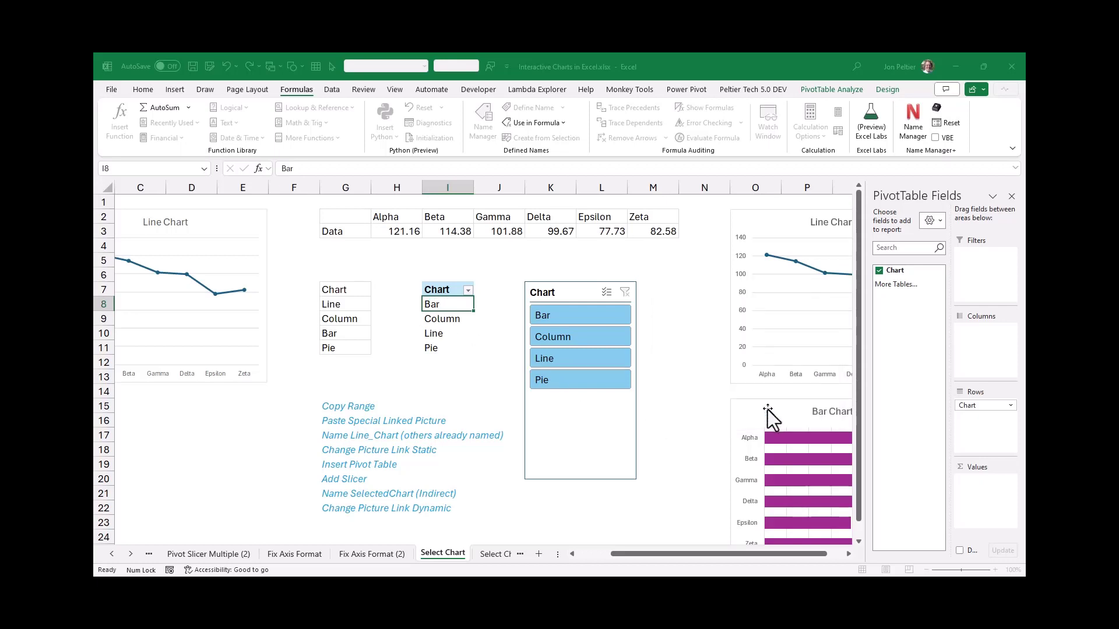
Link the line chart picture over columns B to E to the defined name with the formula =SelectedChart
{"action": "left_click", "coordinate": [591, 564]}
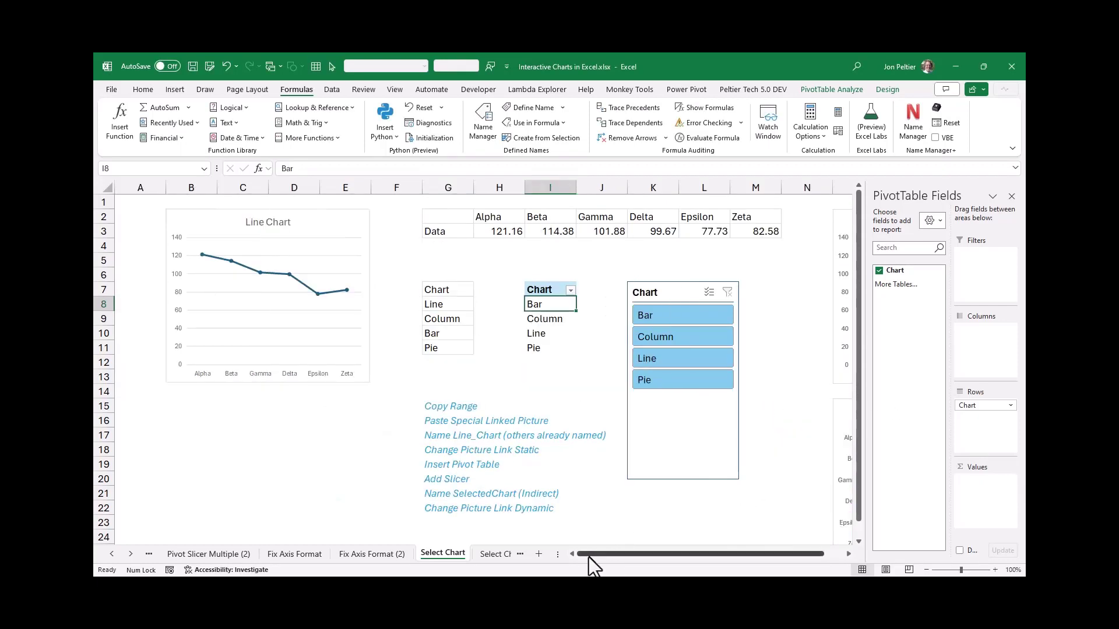
{"action": "left_click", "coordinate": [346, 215]}
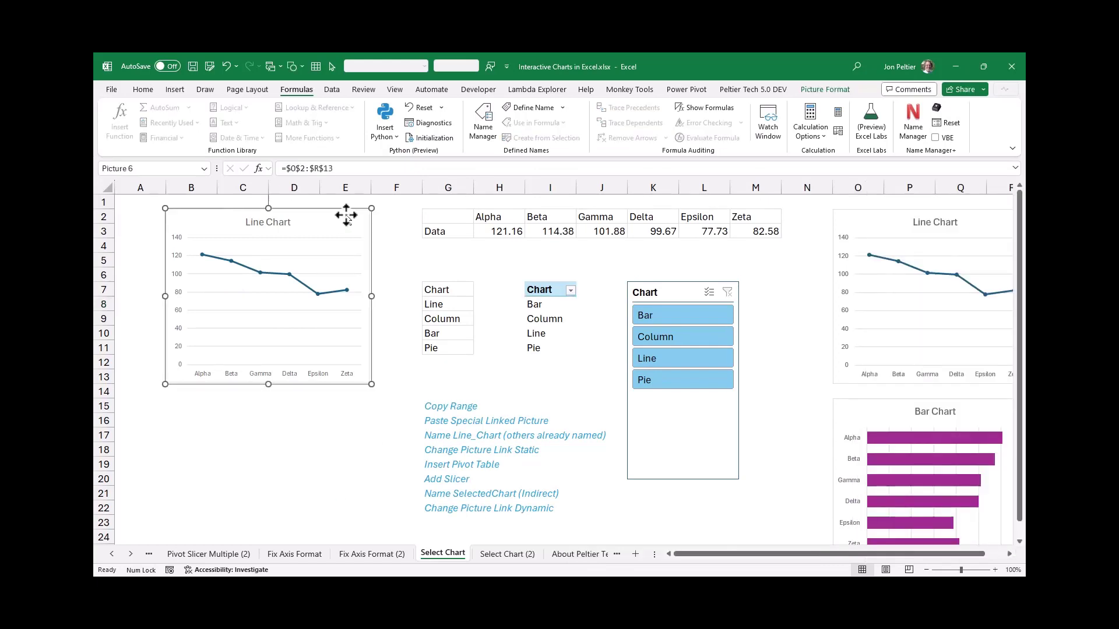
{"action": "left_click_drag", "start_coordinate": [286, 168], "coordinate": [342, 166]}
{"action": "type", "text": "s"}
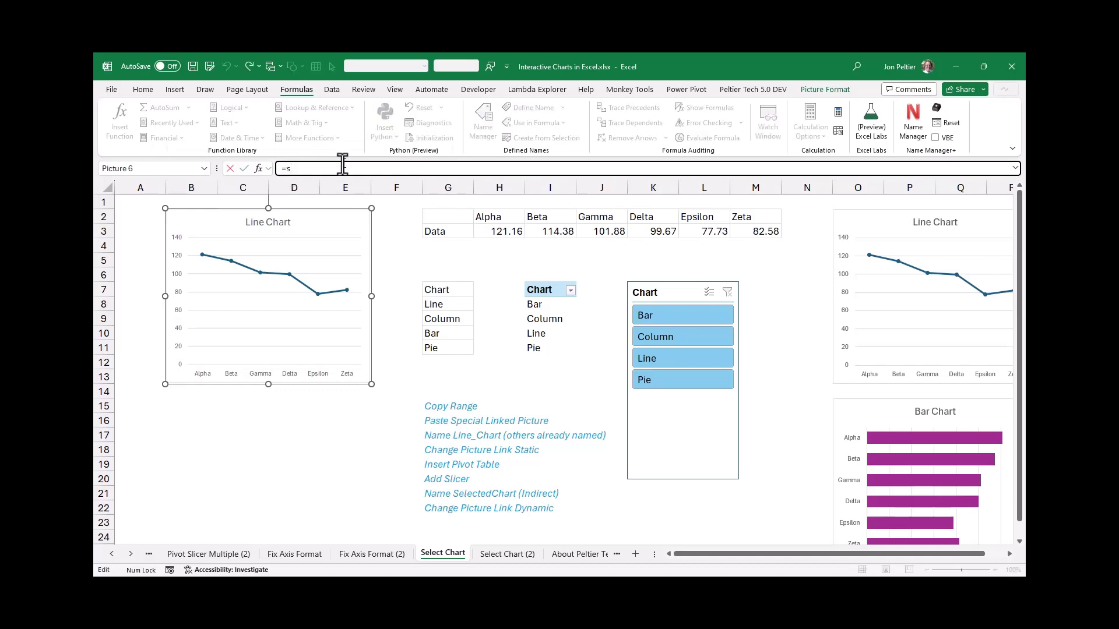
{"action": "type", "text": "elec"}
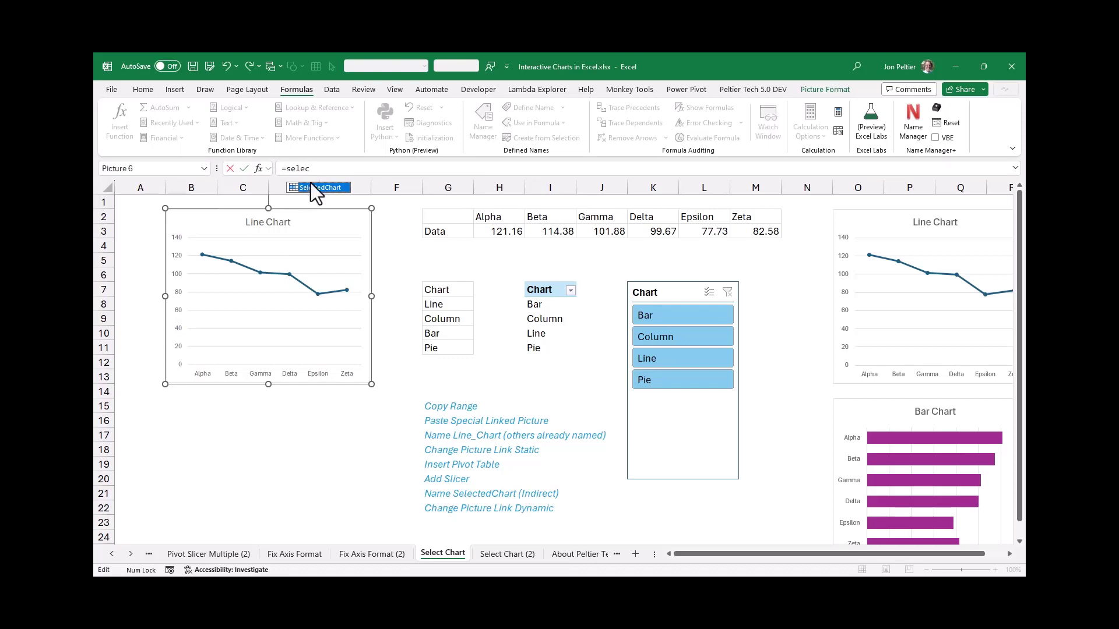
{"action": "double_click", "coordinate": [310, 187]}
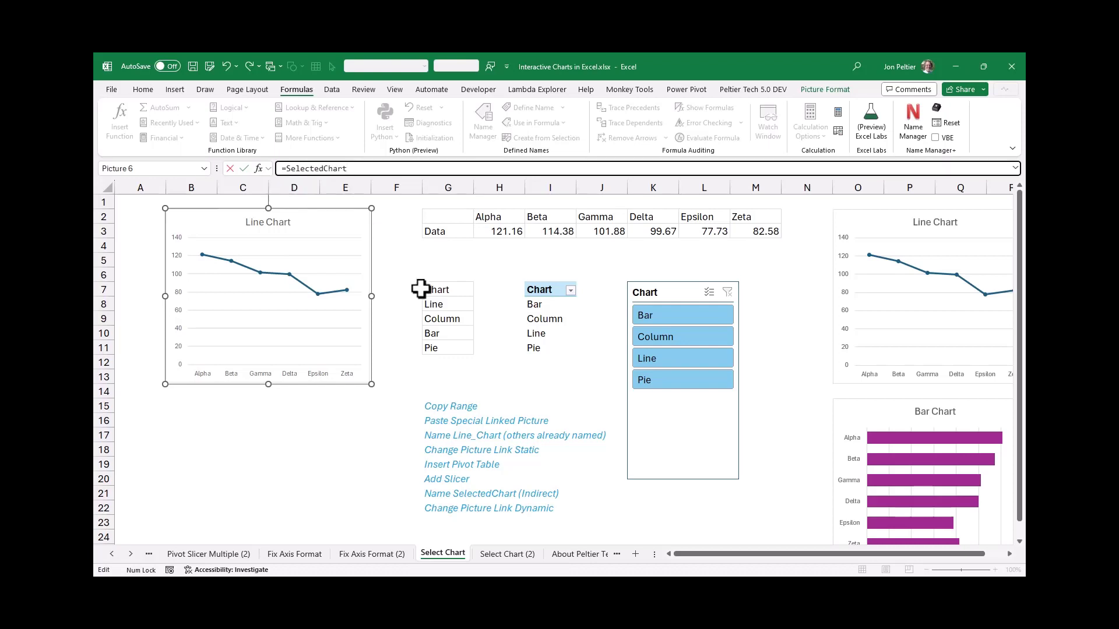
{"action": "key", "text": "Return"}
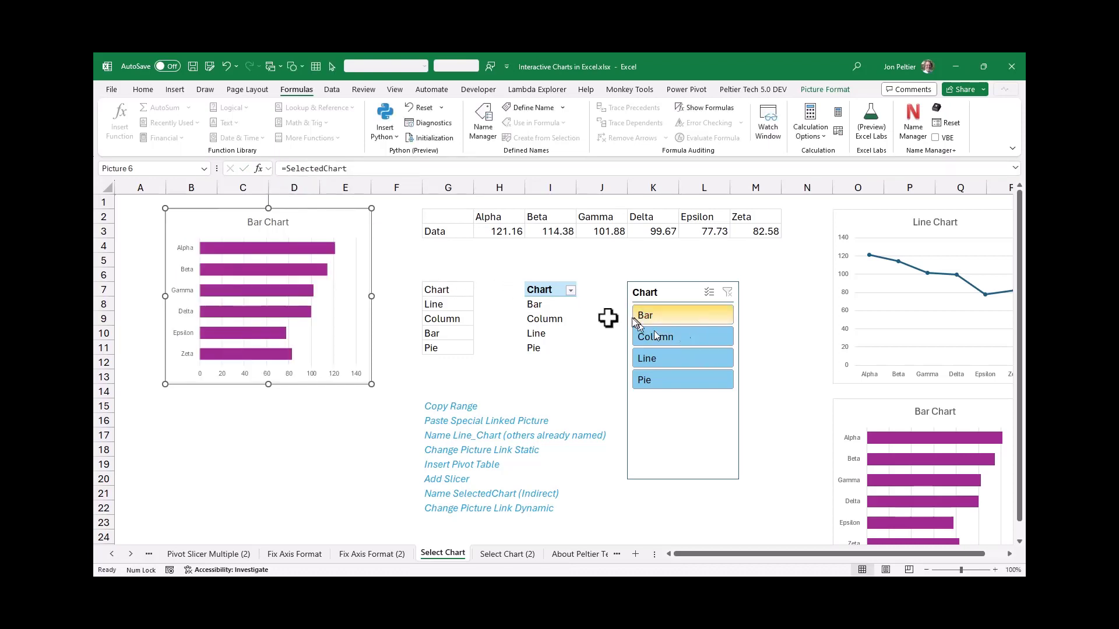
Test the dynamic picture by choosing Column, Pie, Line, Bar and Column again in the Chart slicer
{"action": "left_click", "coordinate": [546, 302]}
{"action": "left_click", "coordinate": [680, 337]}
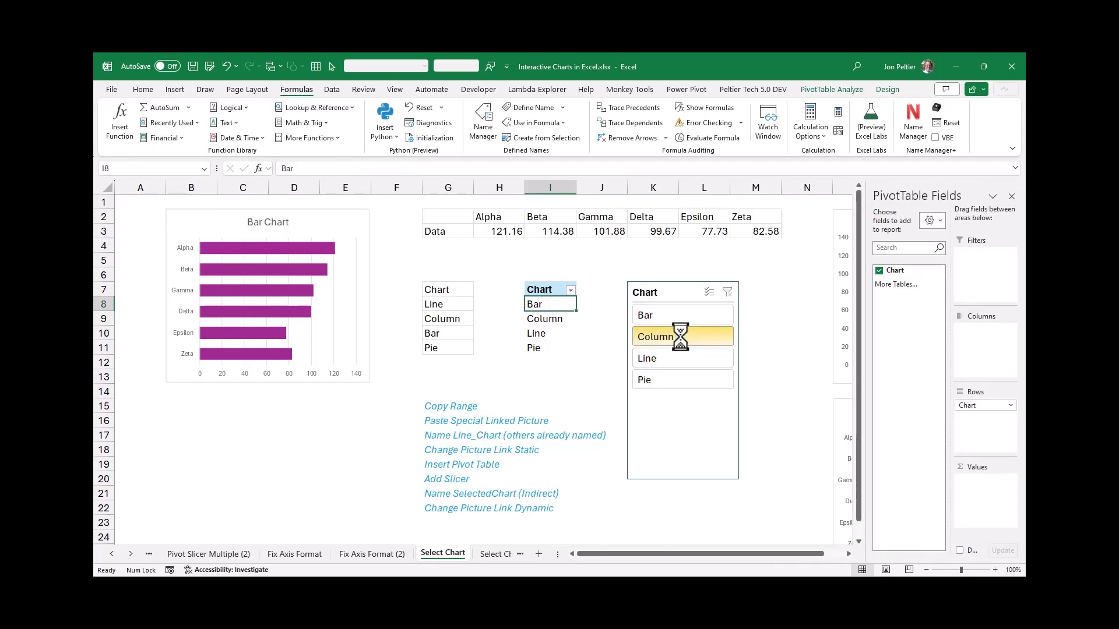
{"action": "left_click", "coordinate": [670, 377]}
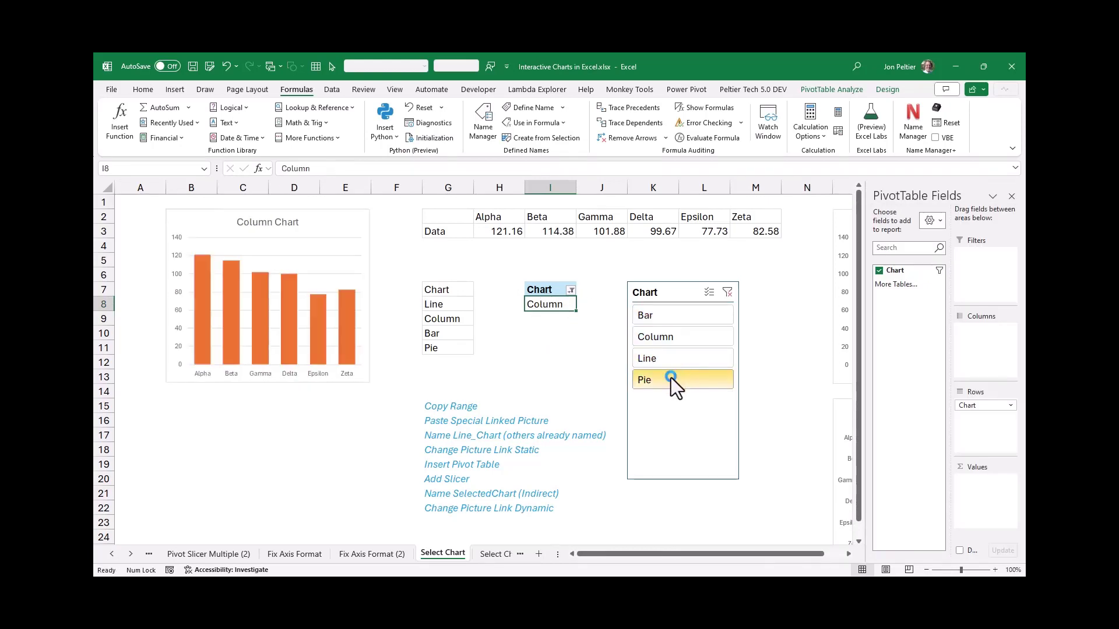
{"action": "left_click", "coordinate": [681, 362]}
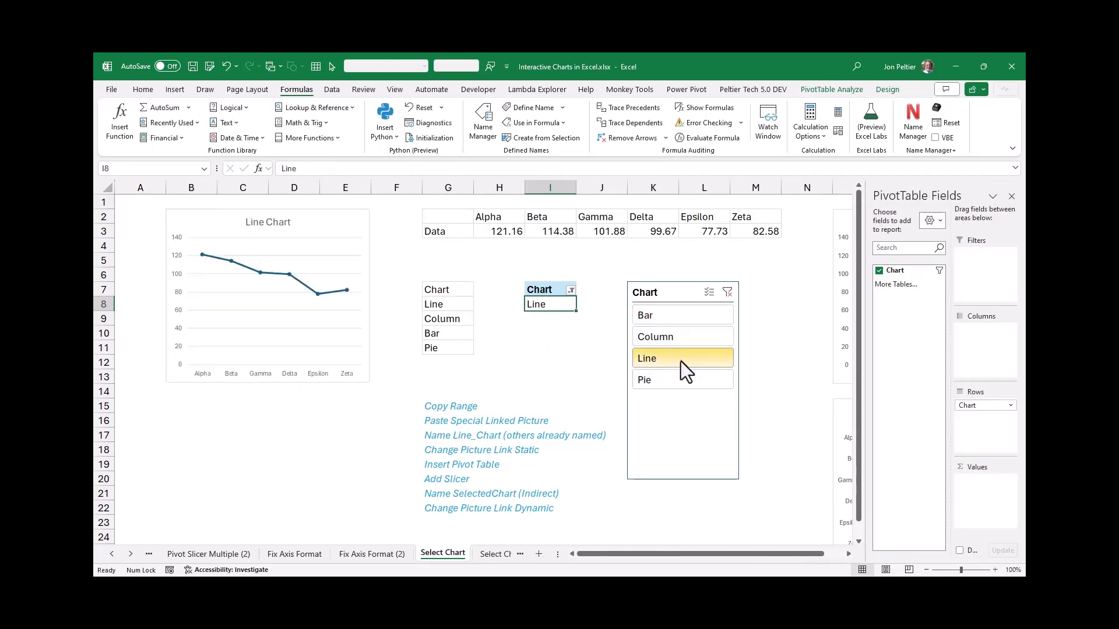
{"action": "left_click", "coordinate": [683, 316]}
{"action": "left_click", "coordinate": [684, 336]}
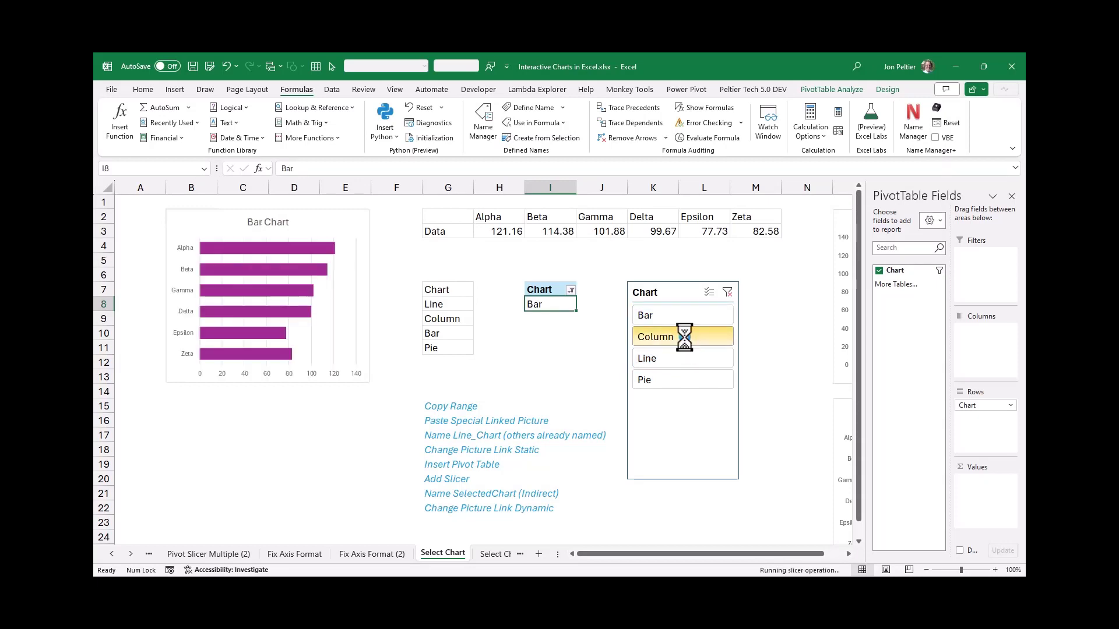